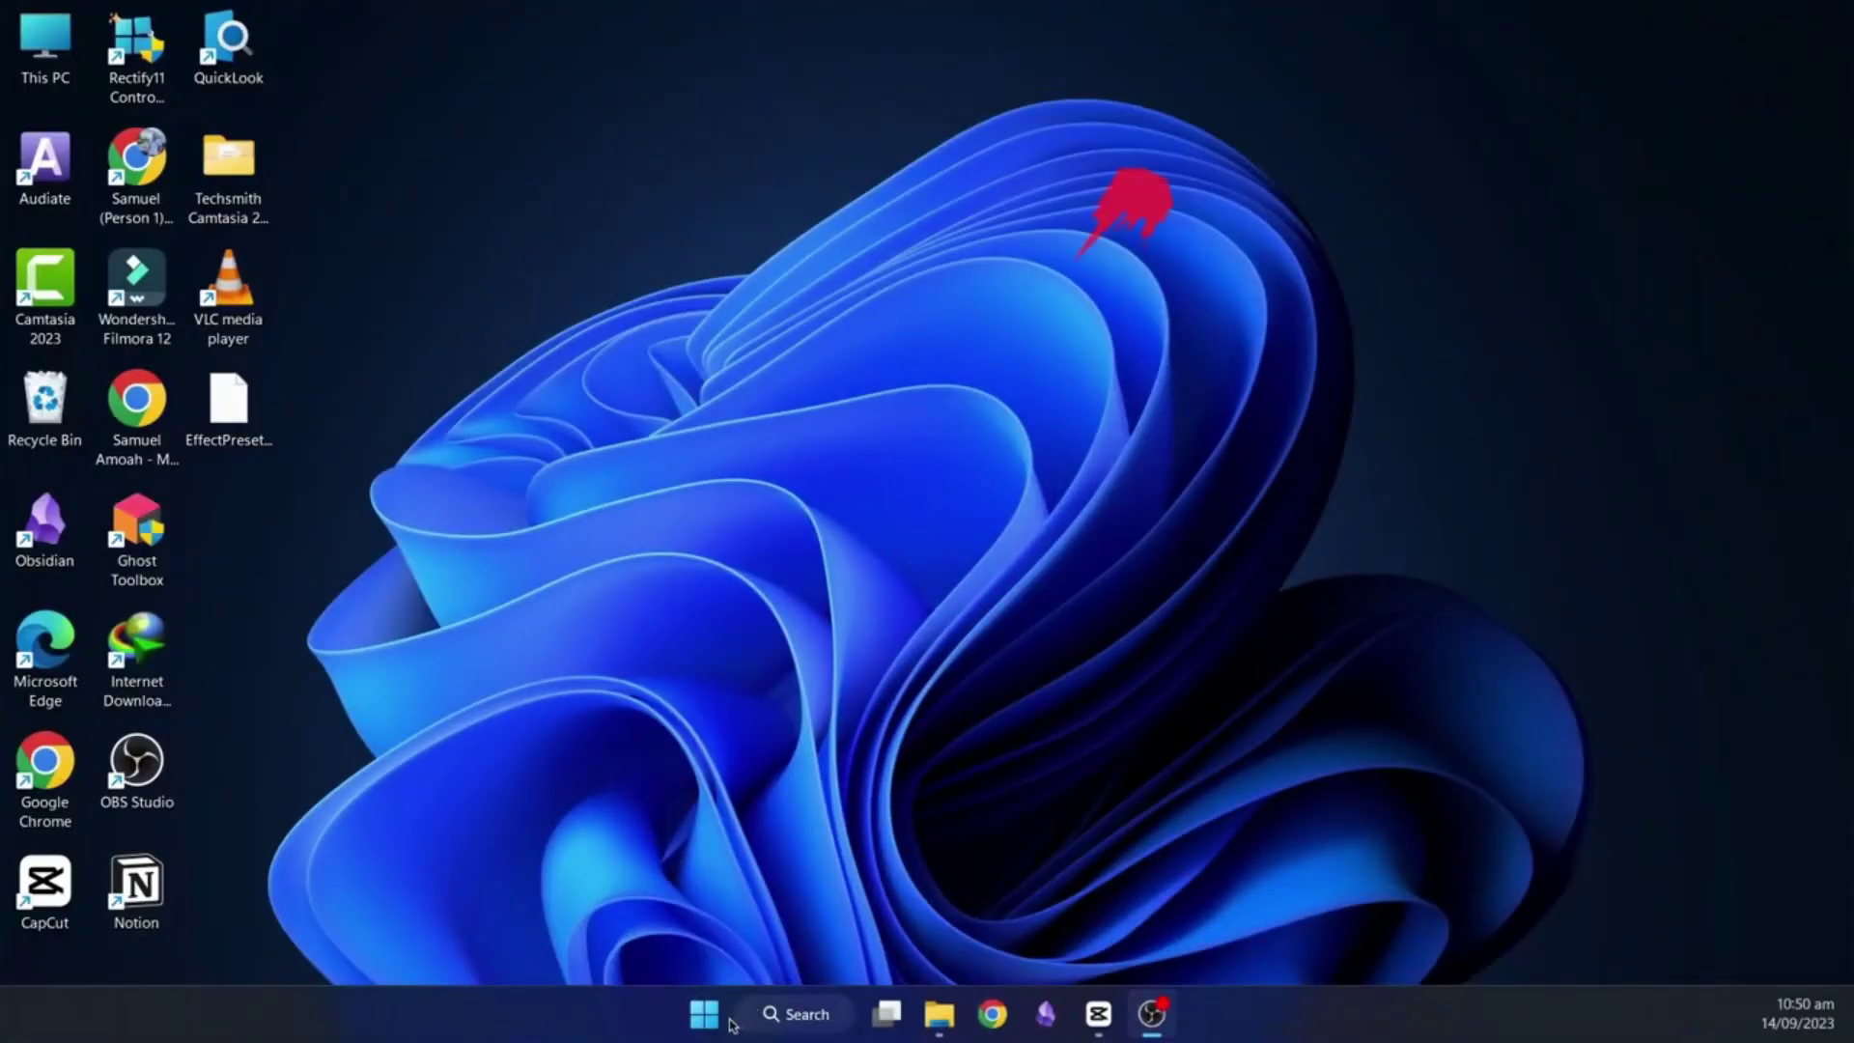
- Compare the default and restyled Start menus and show the acrylic File Explorer
{"action": "left_click", "coordinate": [728, 1020]}
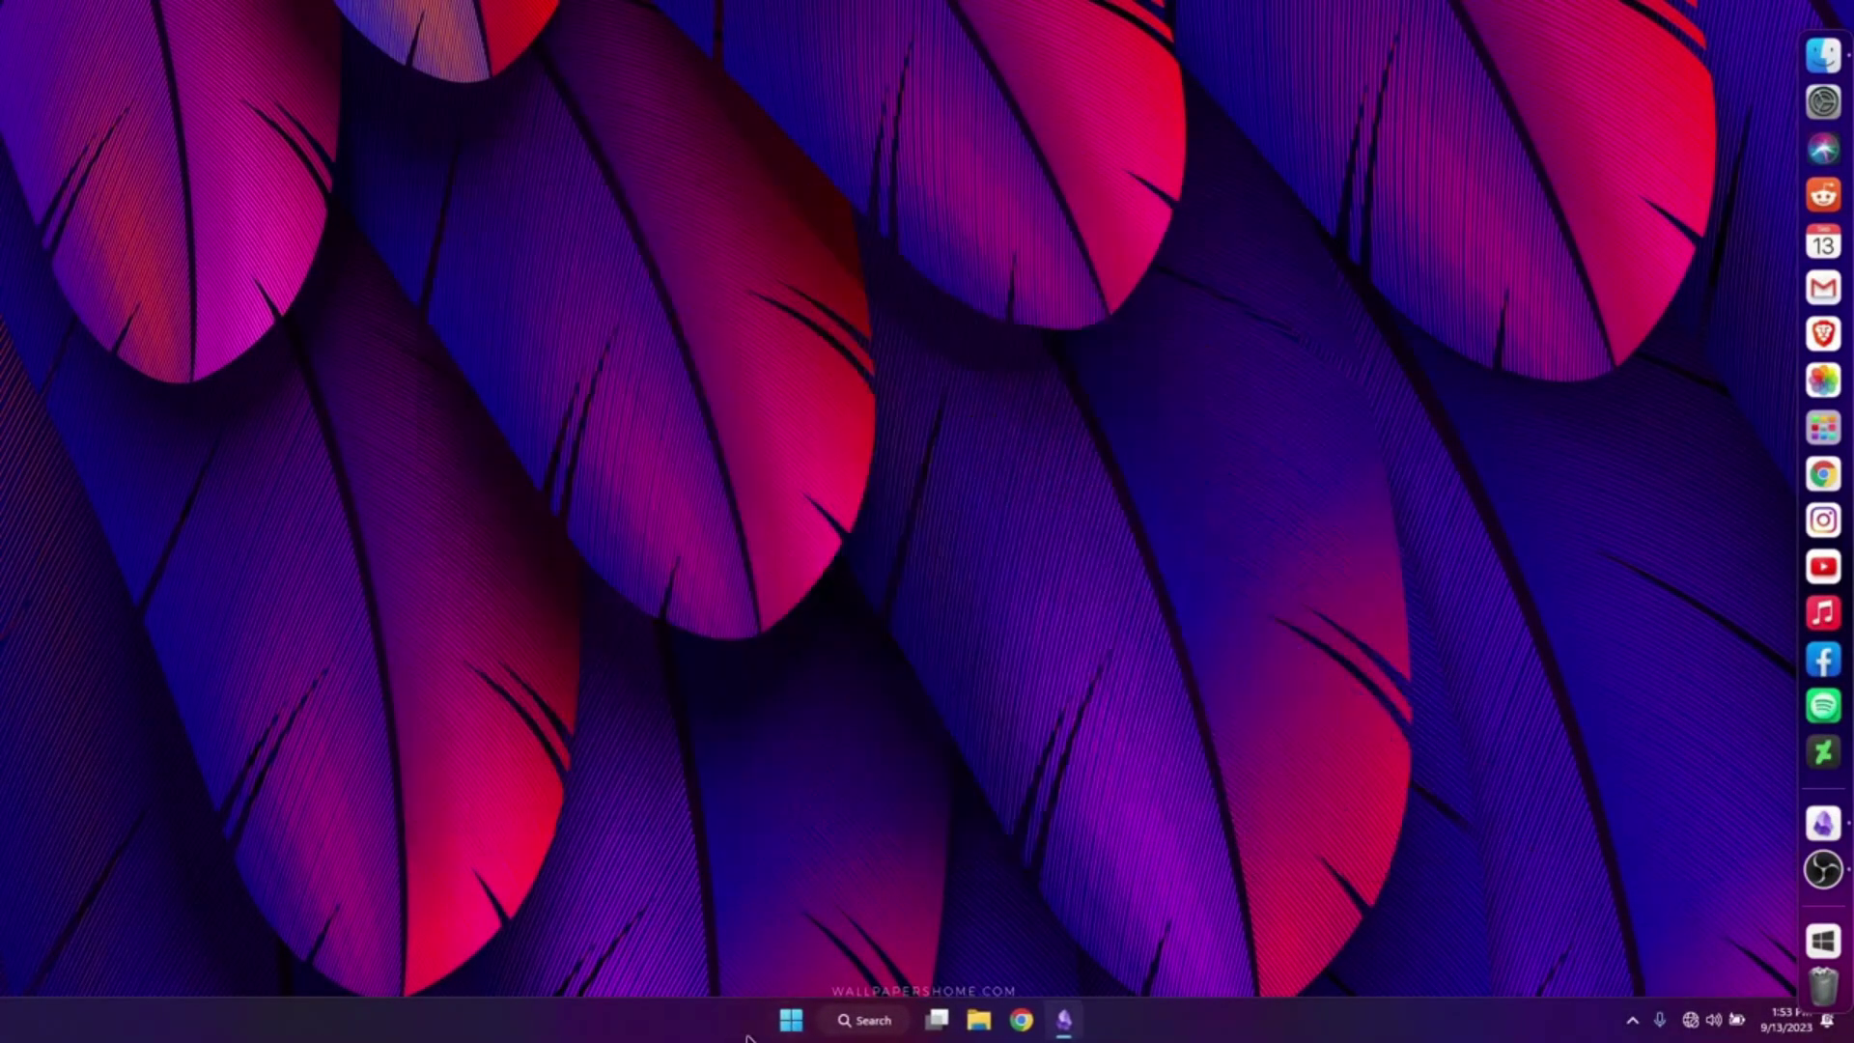
{"action": "left_click", "coordinate": [791, 1019]}
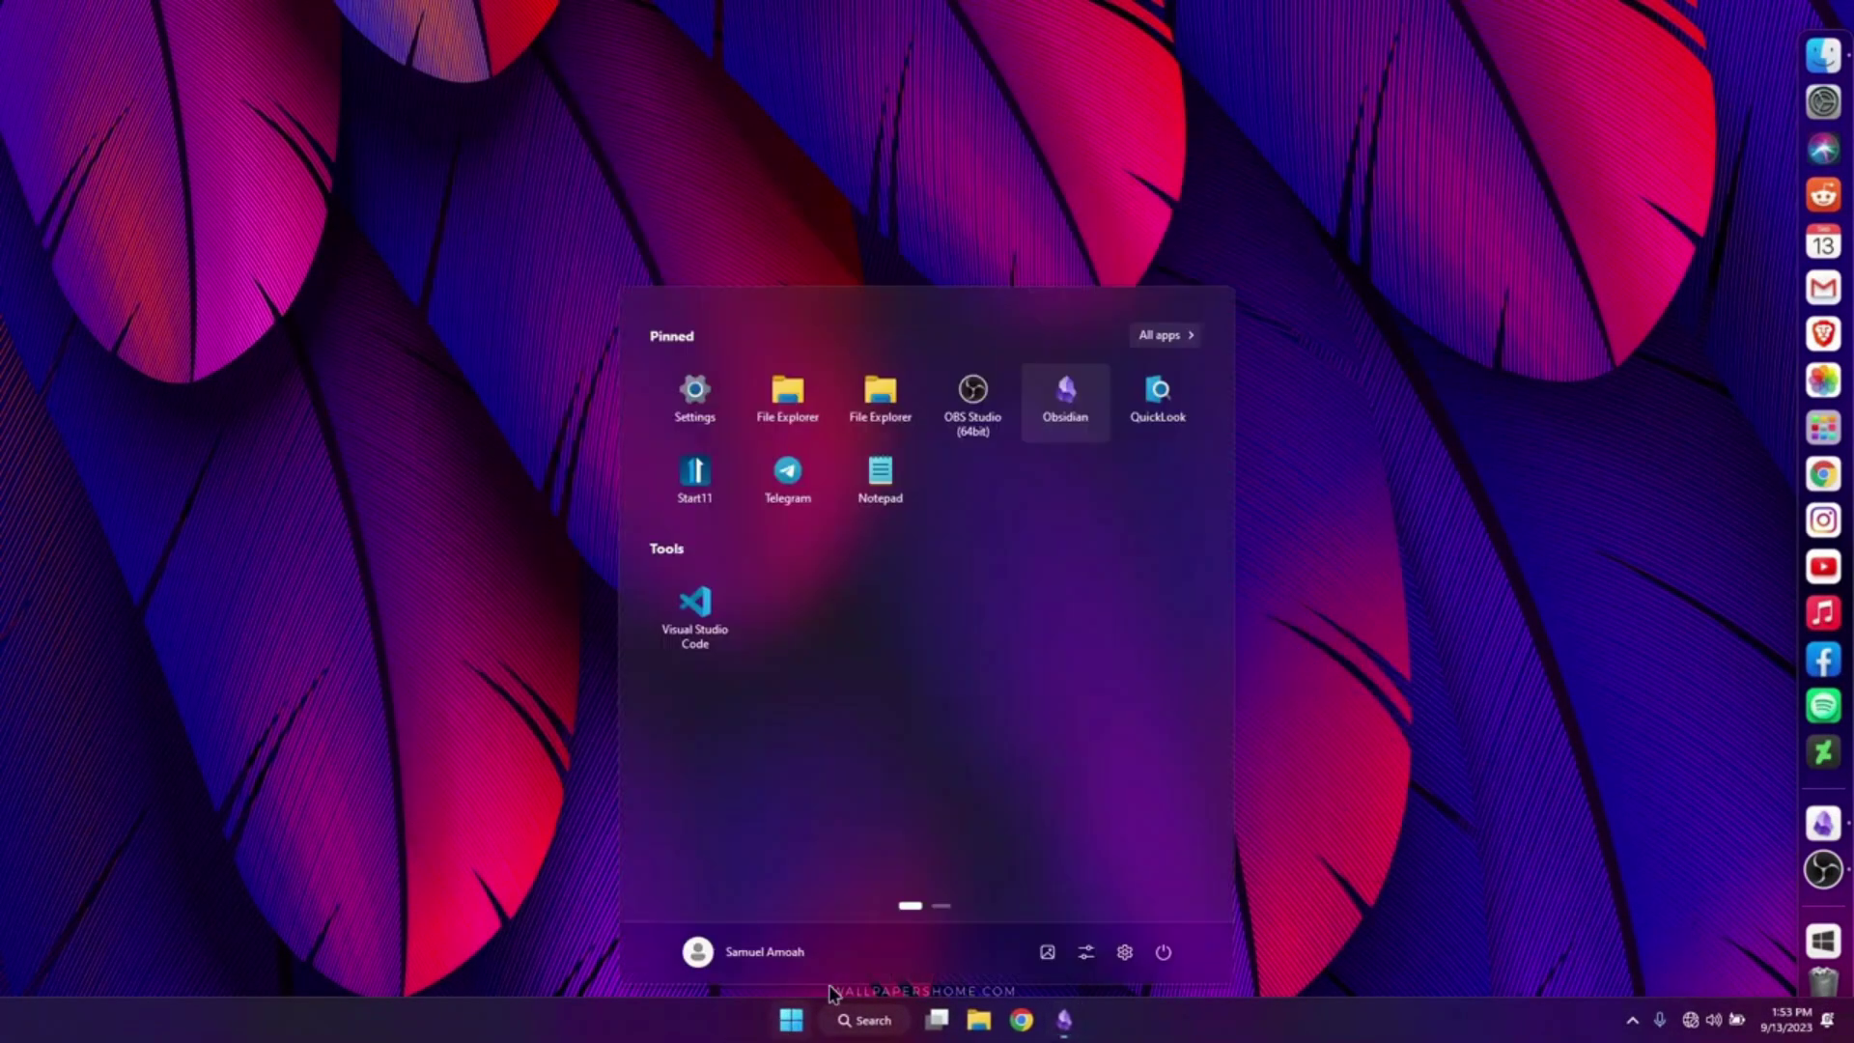
{"action": "left_click", "coordinate": [886, 413]}
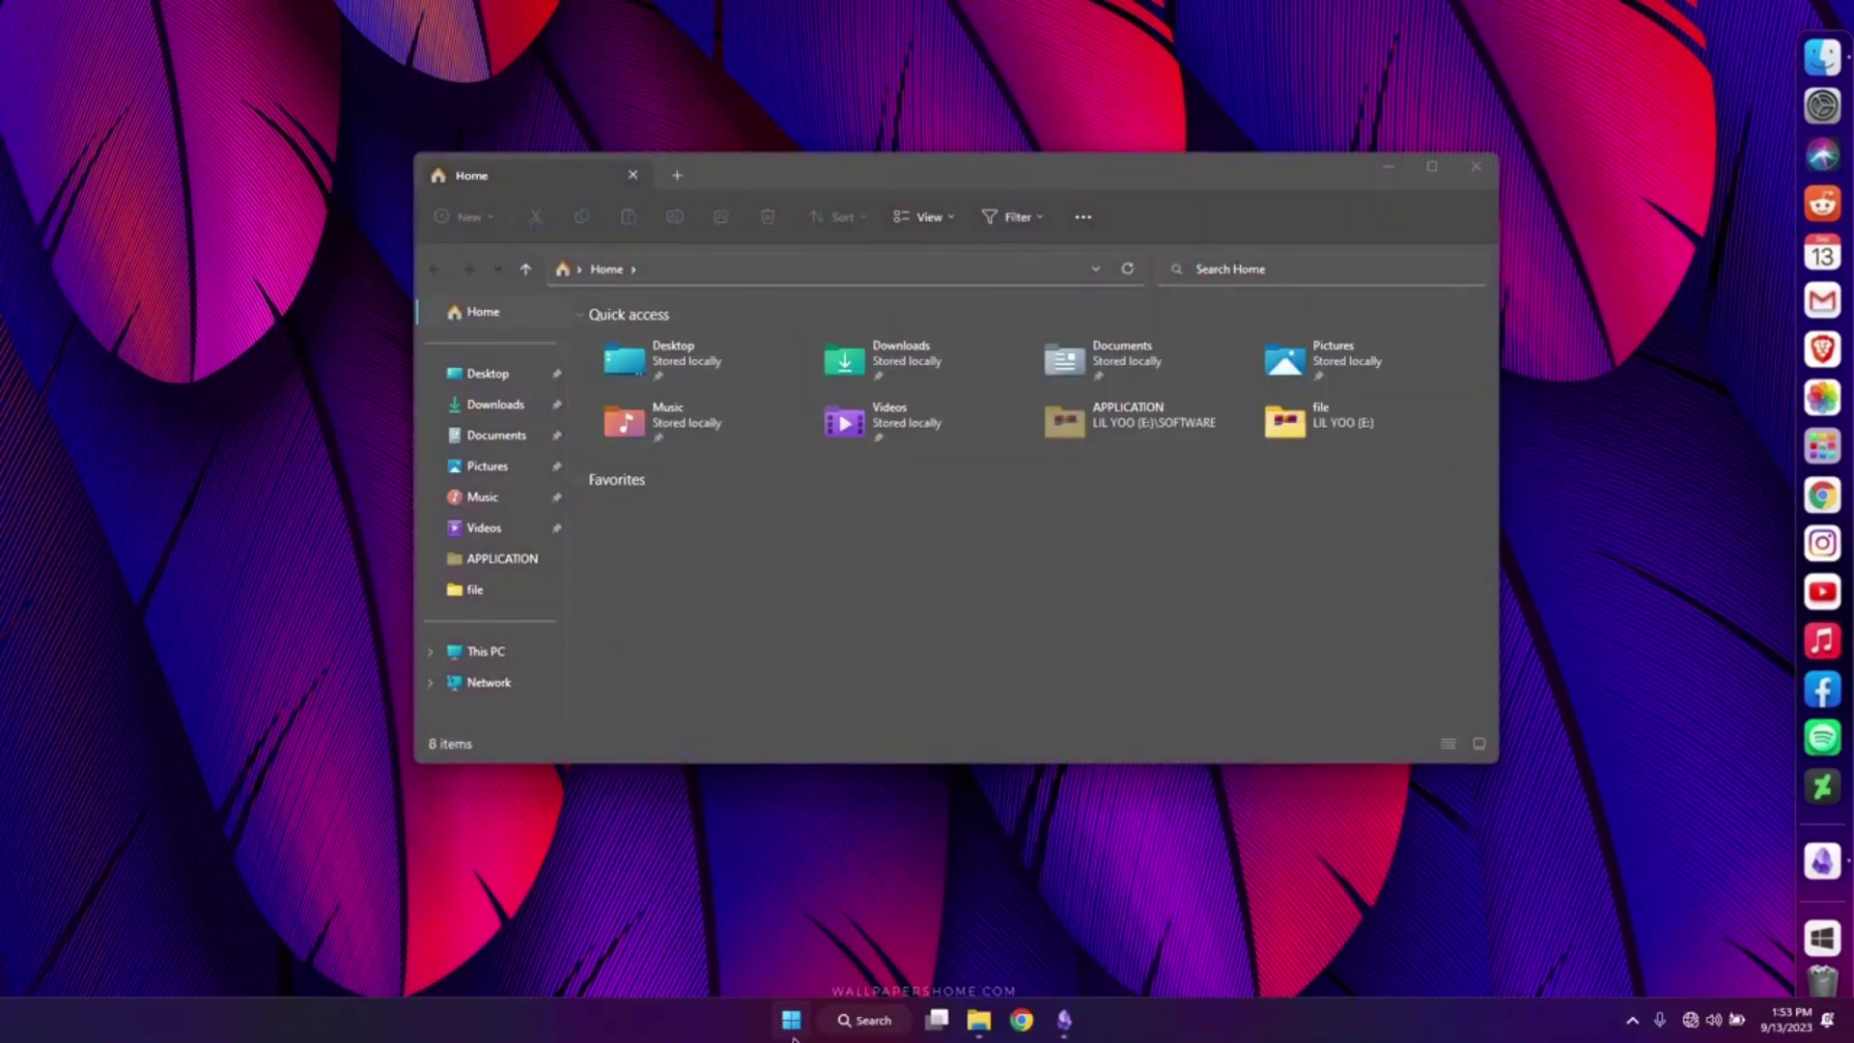
{"action": "key", "text": "super"}
{"action": "left_click", "coordinate": [1538, 174]}
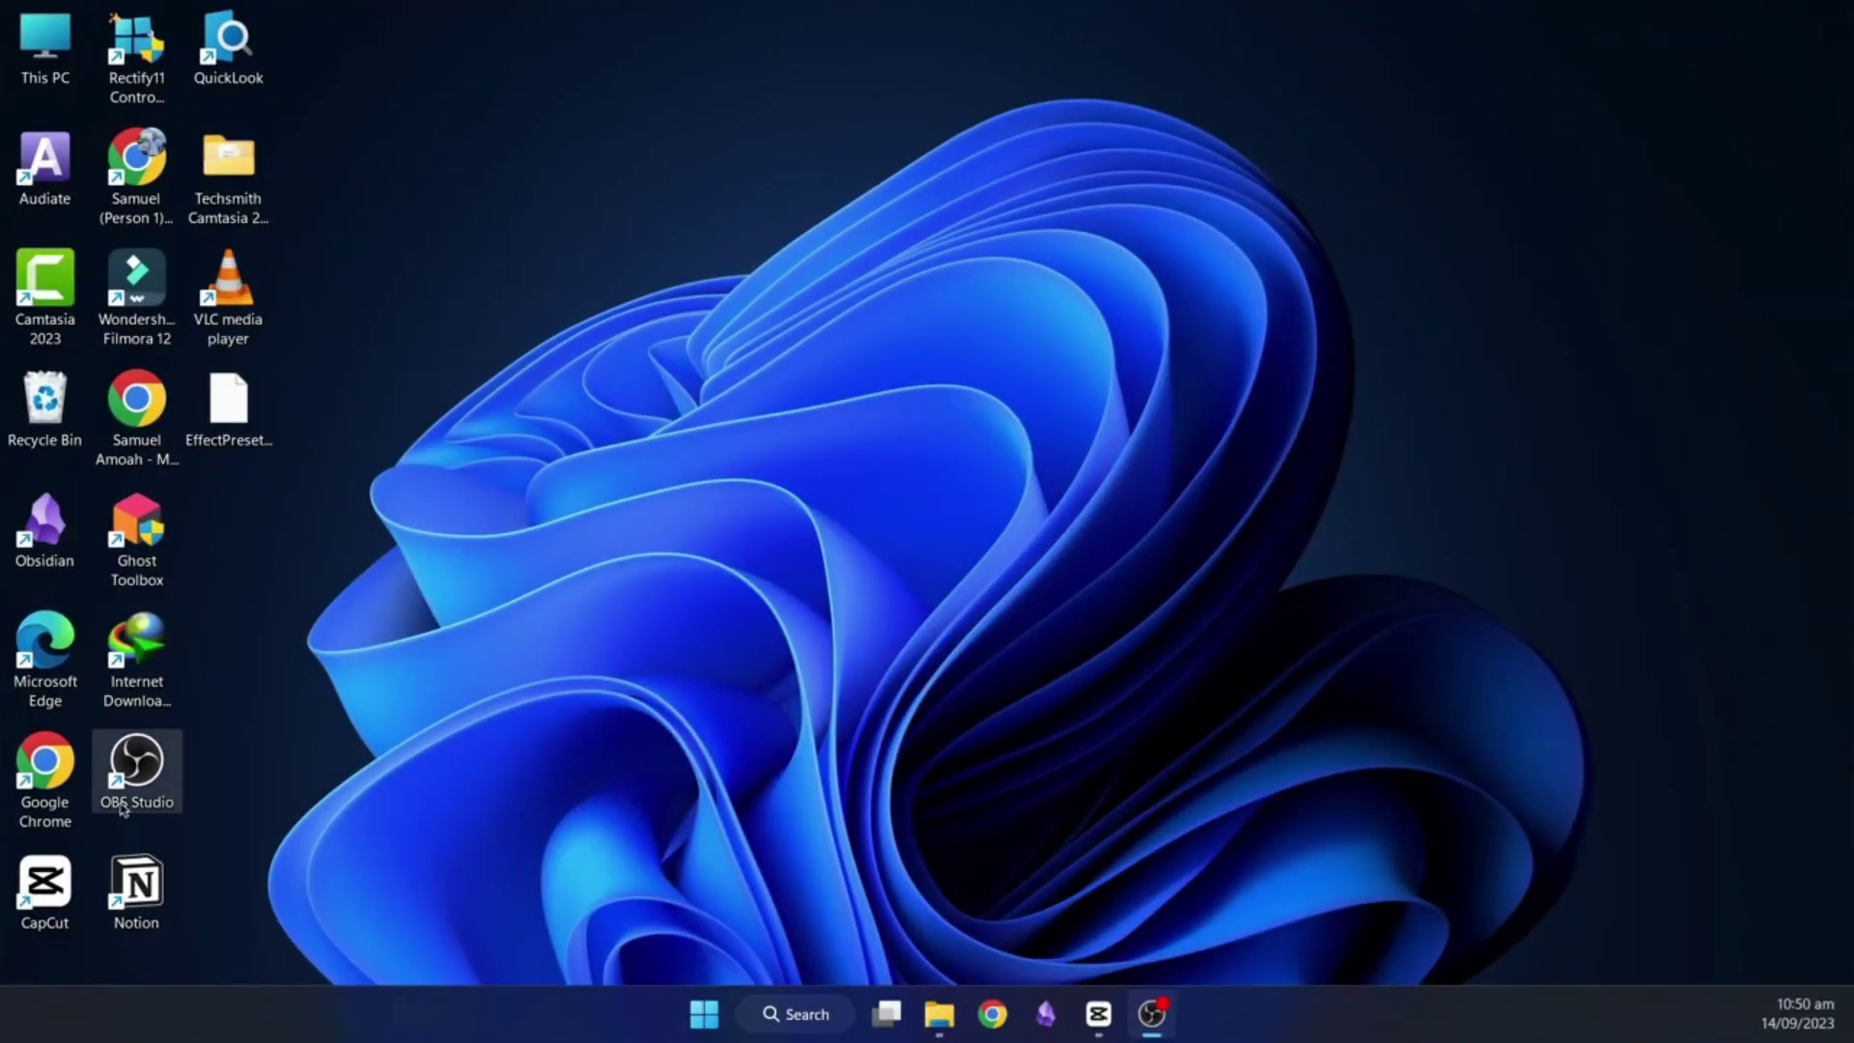
- Browse the restyled Start menu's full app list, return to pinned view, then launch Google Chrome
{"action": "left_click", "coordinate": [722, 1026]}
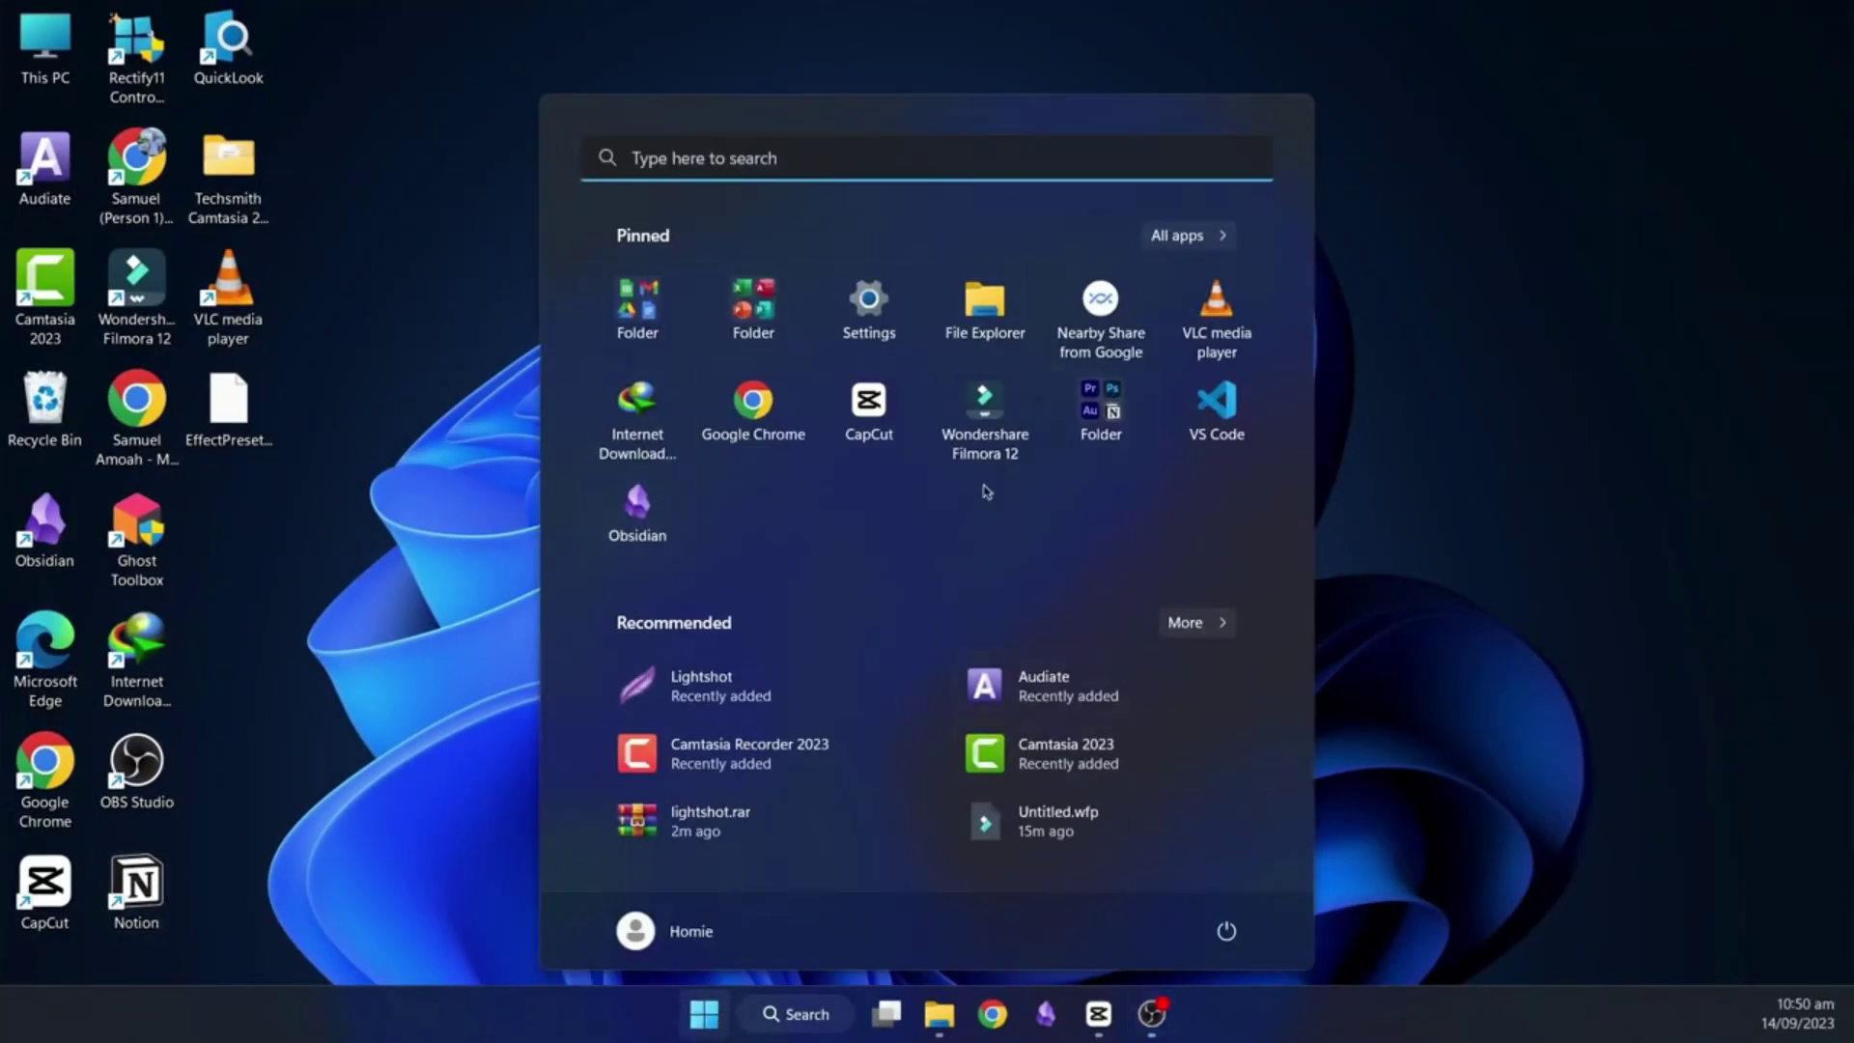
{"action": "left_click", "coordinate": [1185, 236]}
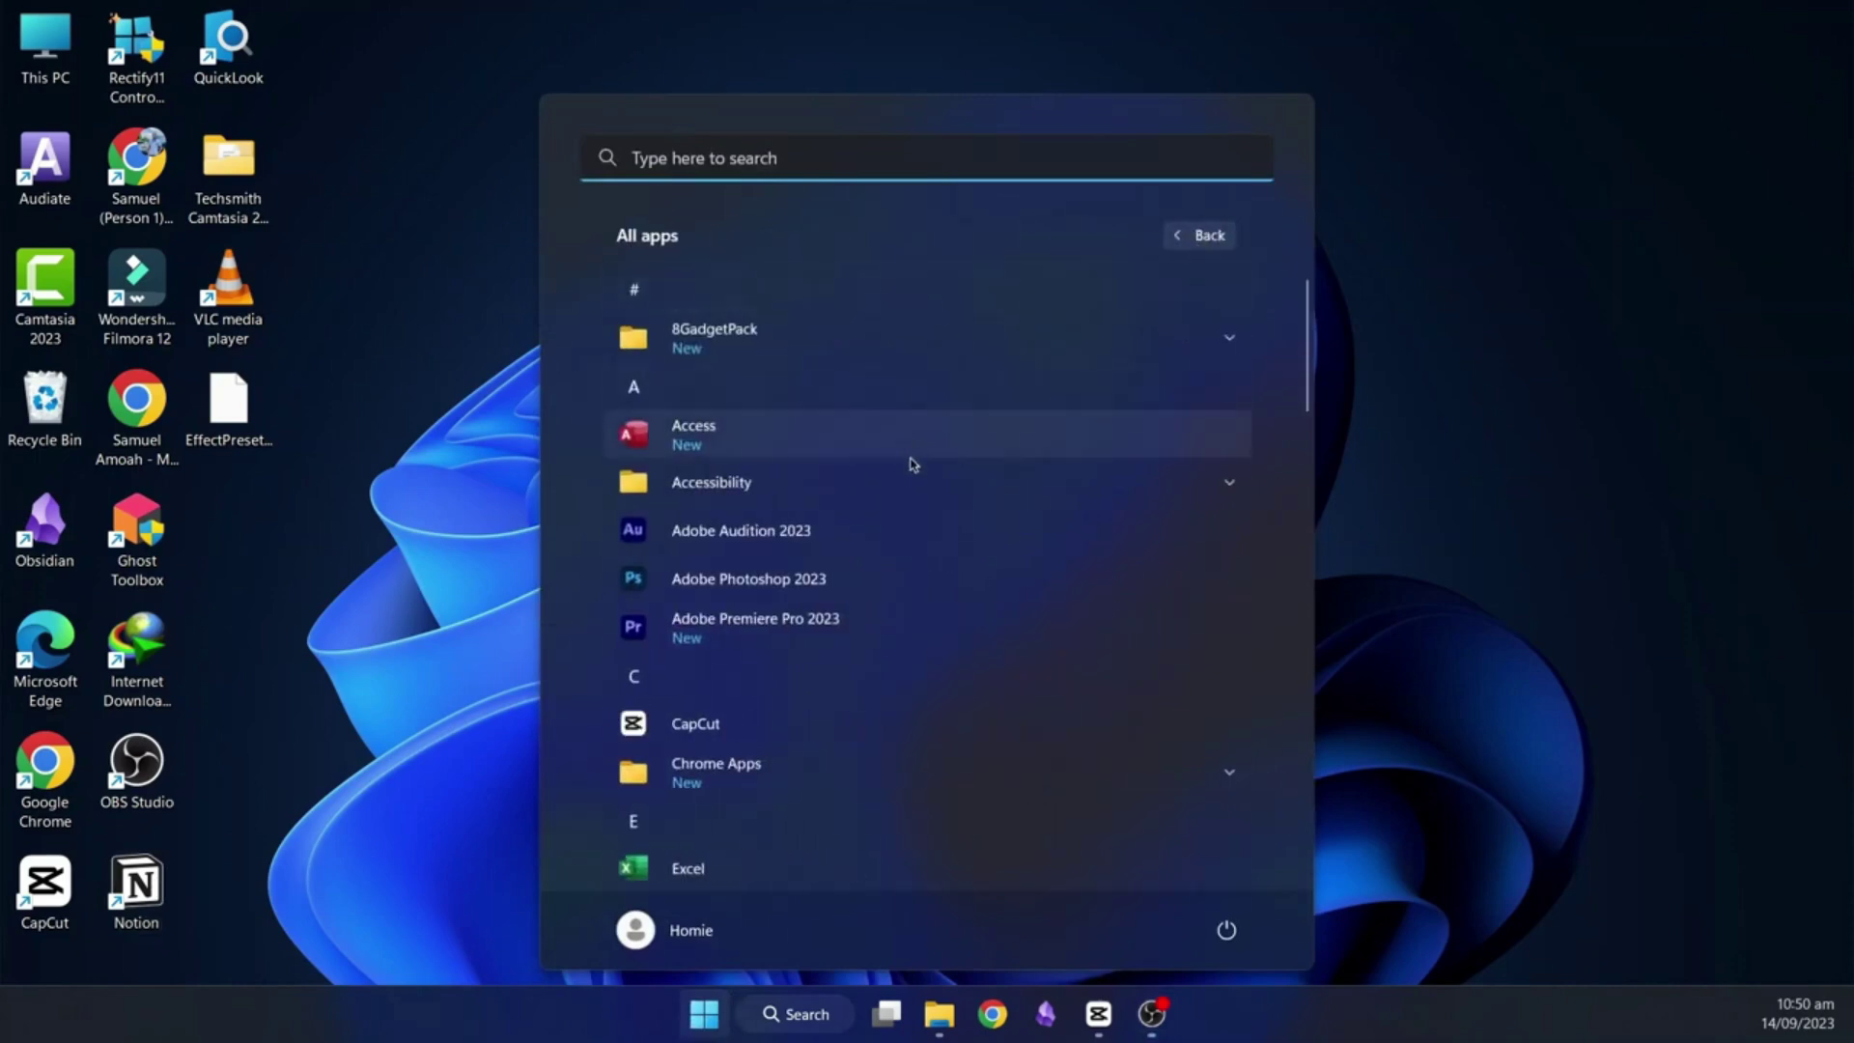
{"action": "scroll", "coordinate": [927, 478], "scroll_direction": "down", "scroll_amount": 10}
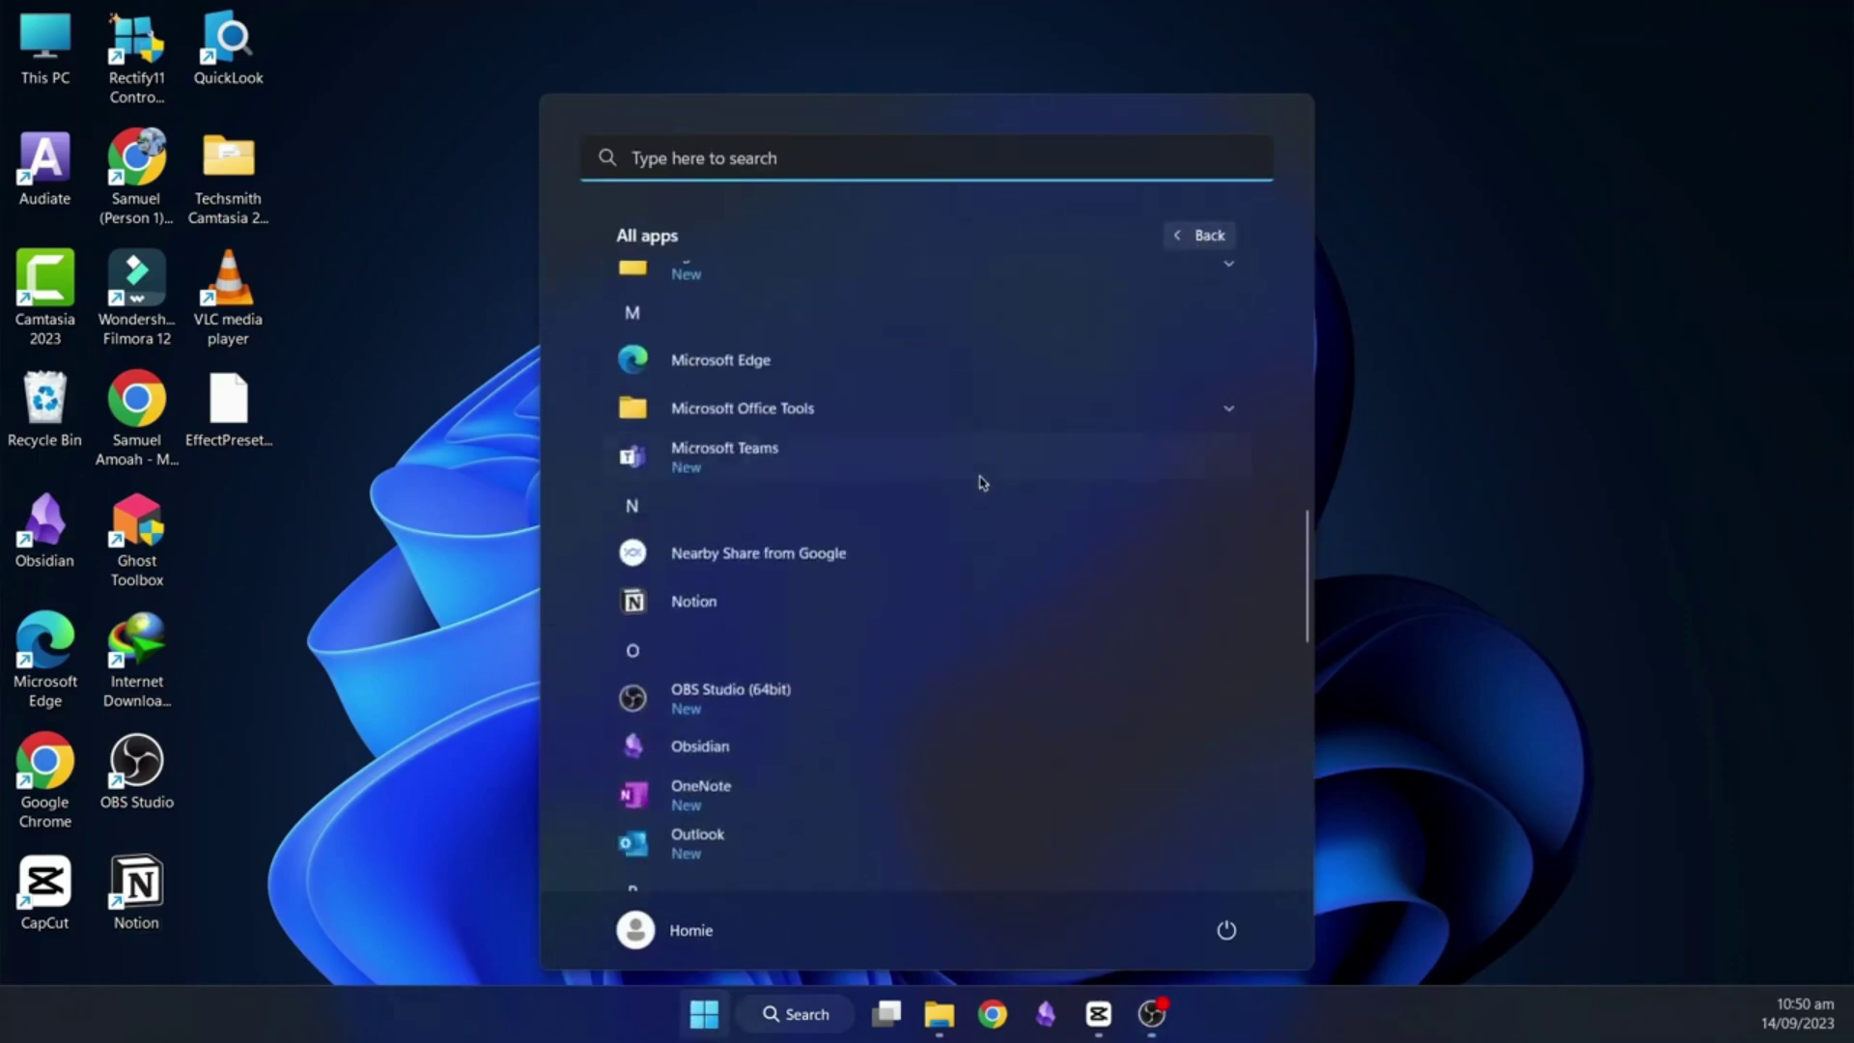
{"action": "scroll", "coordinate": [982, 482], "scroll_direction": "down", "scroll_amount": 3}
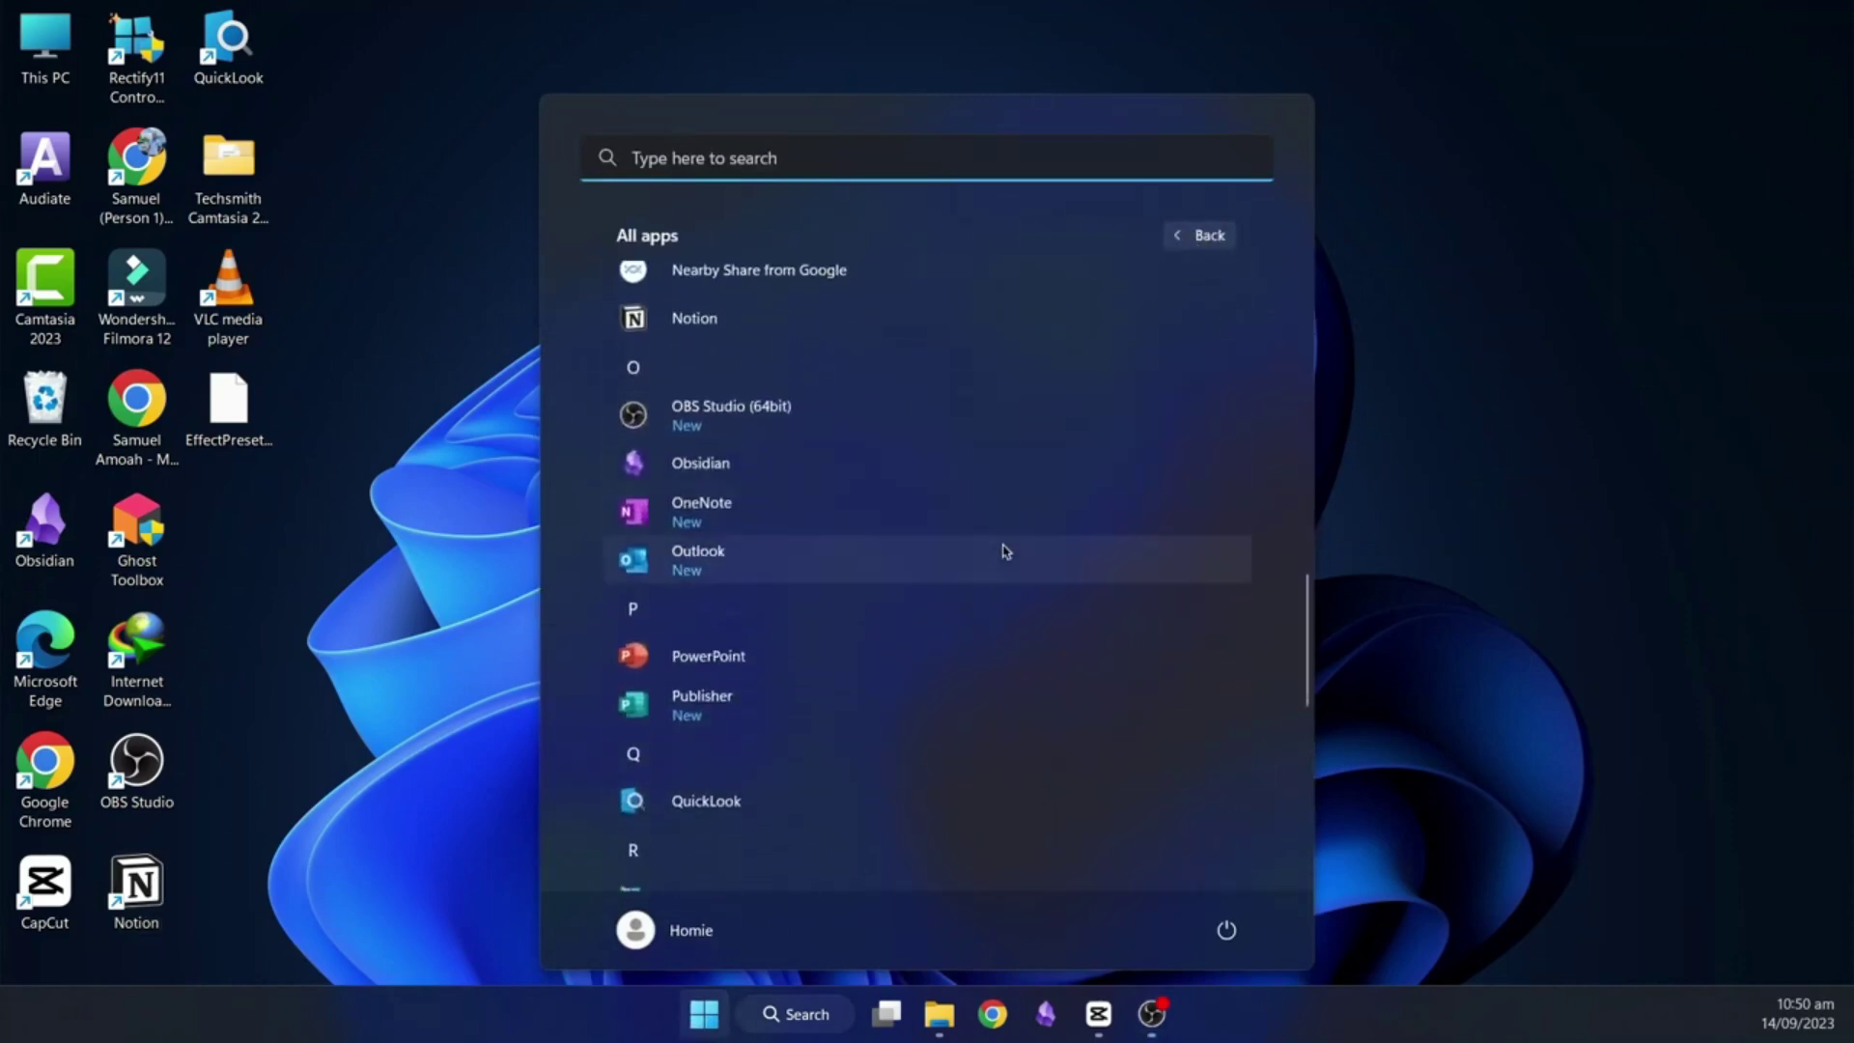
{"action": "left_click", "coordinate": [720, 1019]}
{"action": "left_click", "coordinate": [719, 1019]}
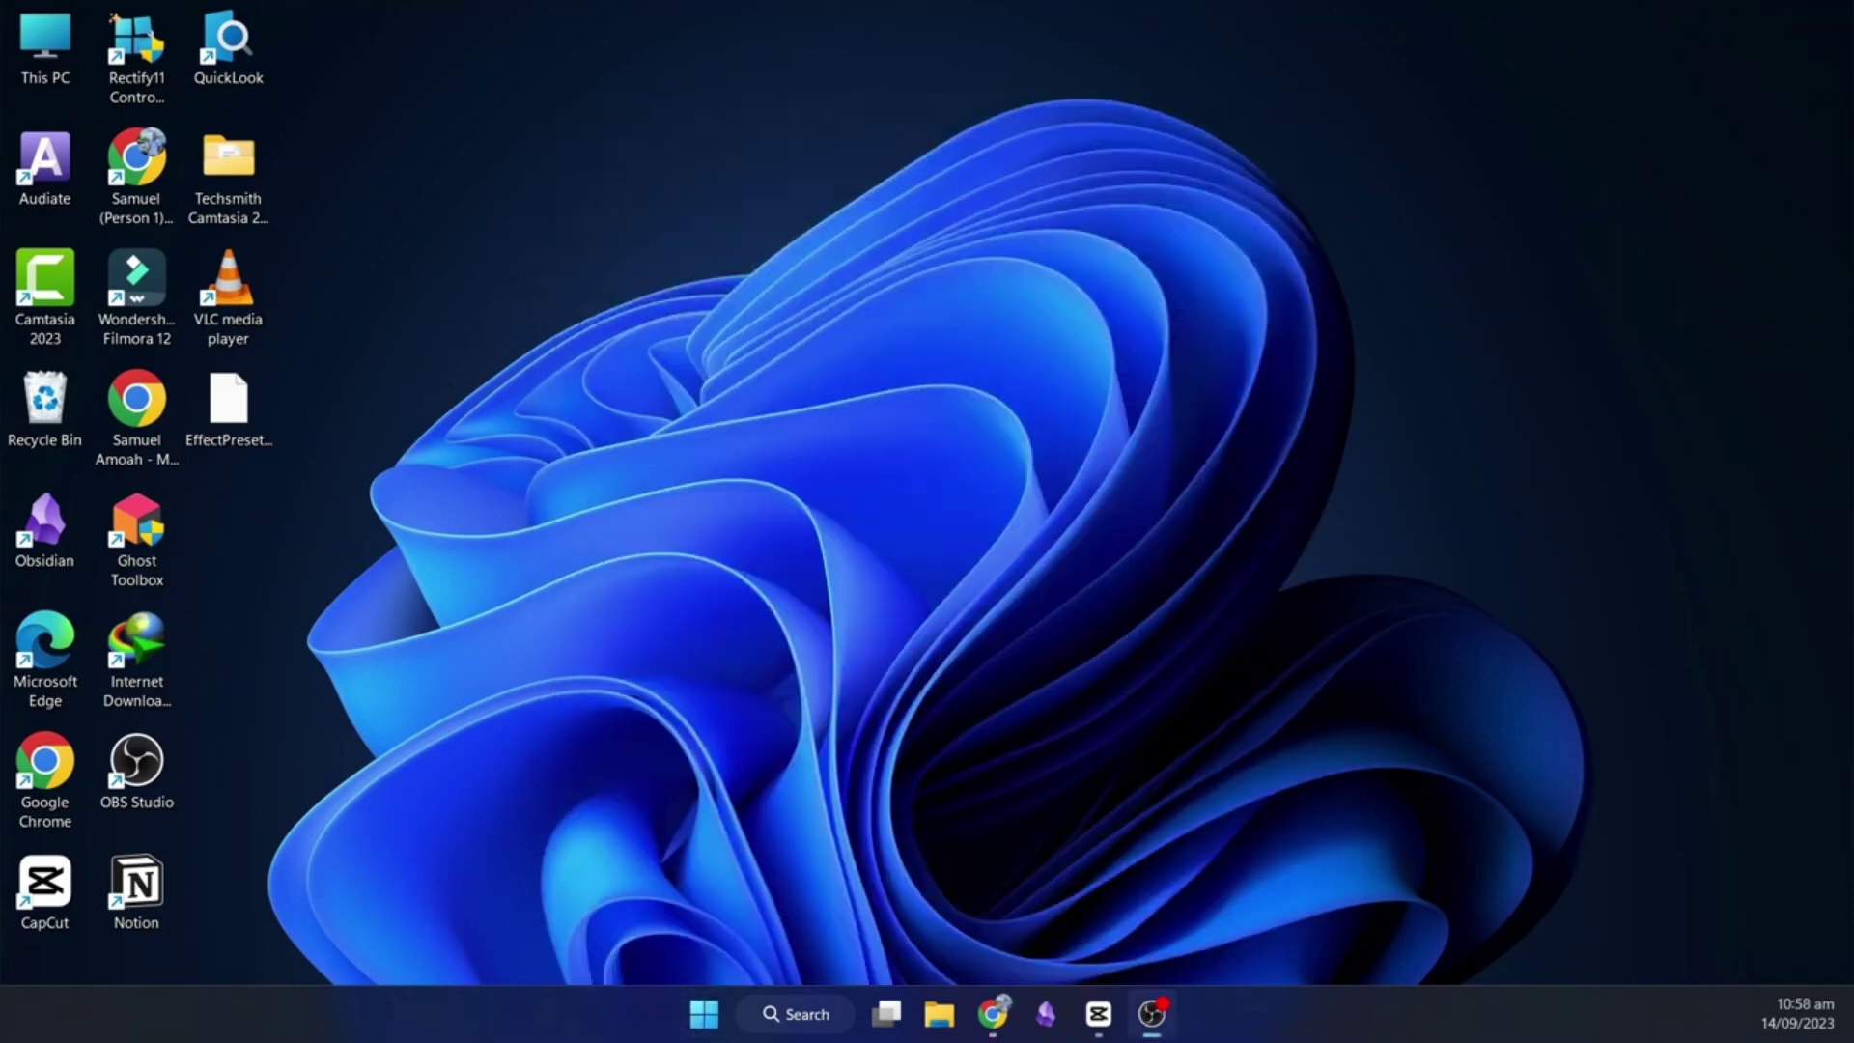
{"action": "double_click", "coordinate": [50, 784]}
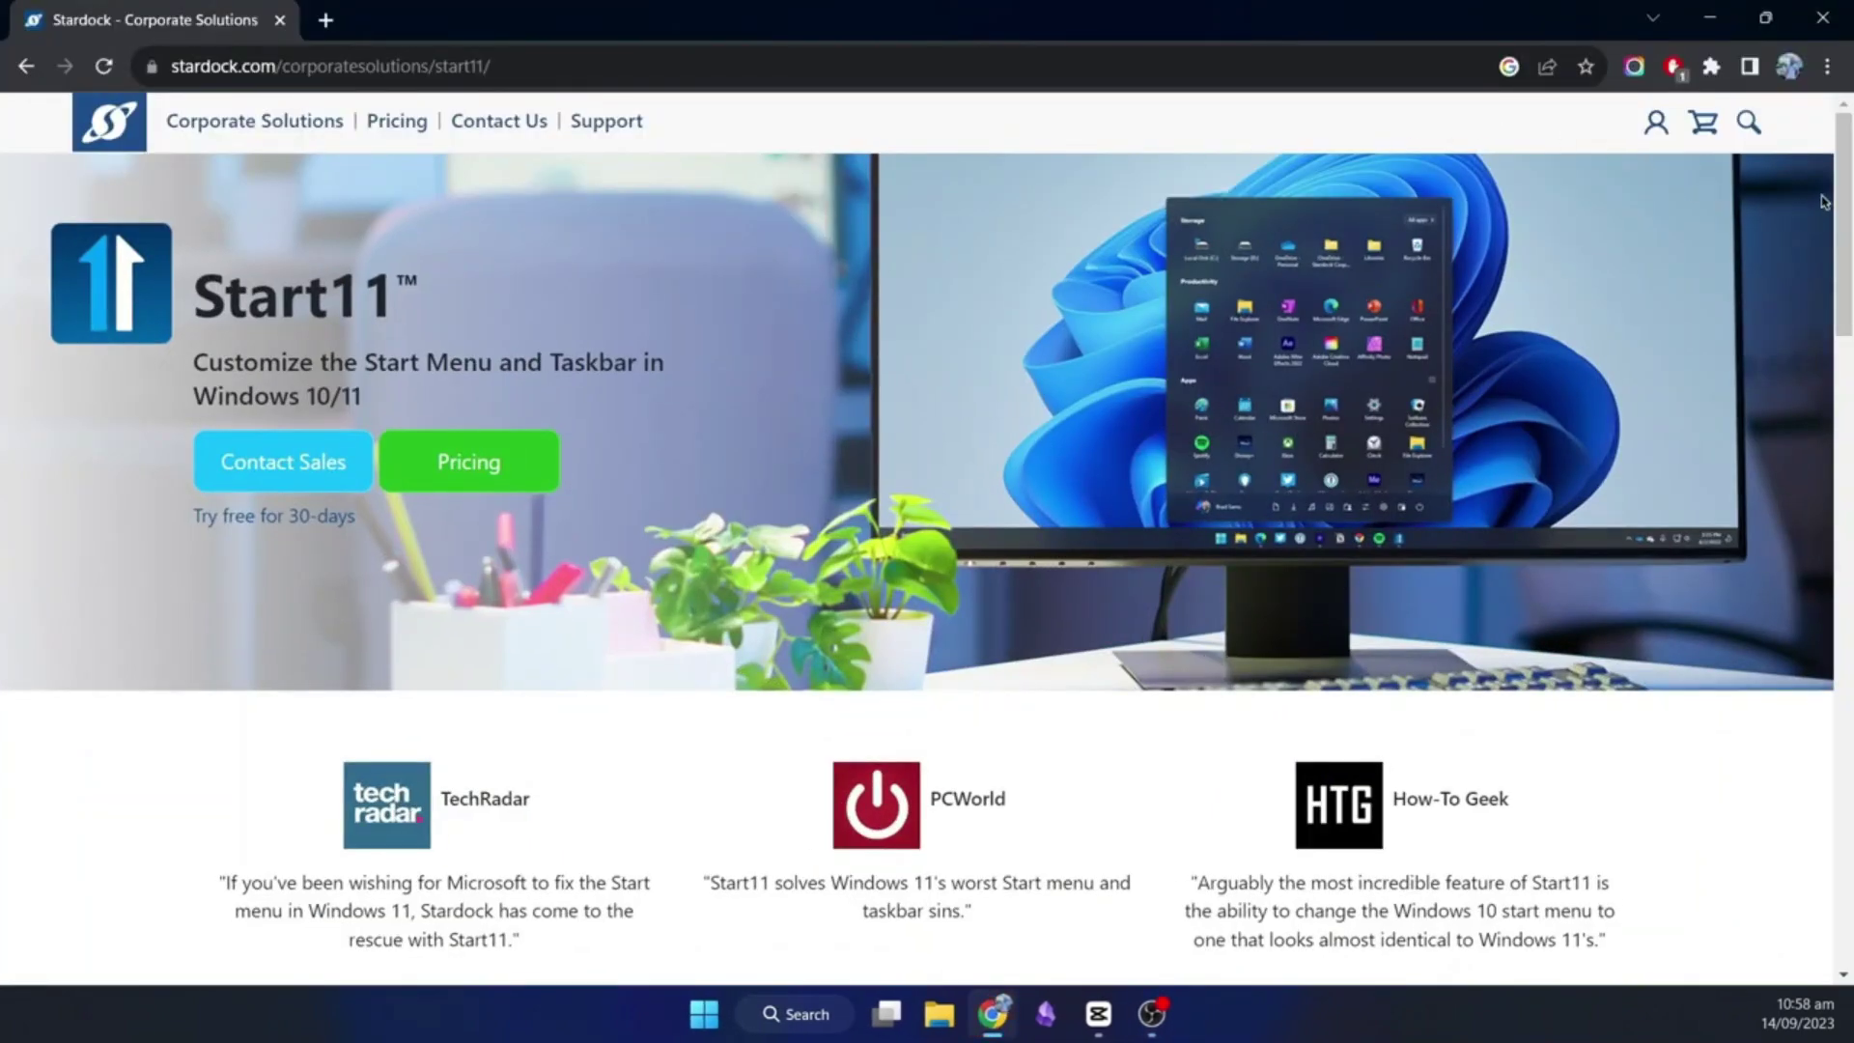
{"action": "mouse_move", "coordinate": [1842, 212]}
{"action": "left_mouse_down"}
{"action": "mouse_move", "coordinate": [1842, 831]}
{"action": "mouse_move", "coordinate": [1842, 224]}
{"action": "left_mouse_up"}
- Download the Start11 trial, run Start11_setup.exe, accept the license and install to the default folder
{"action": "left_click", "coordinate": [248, 520]}
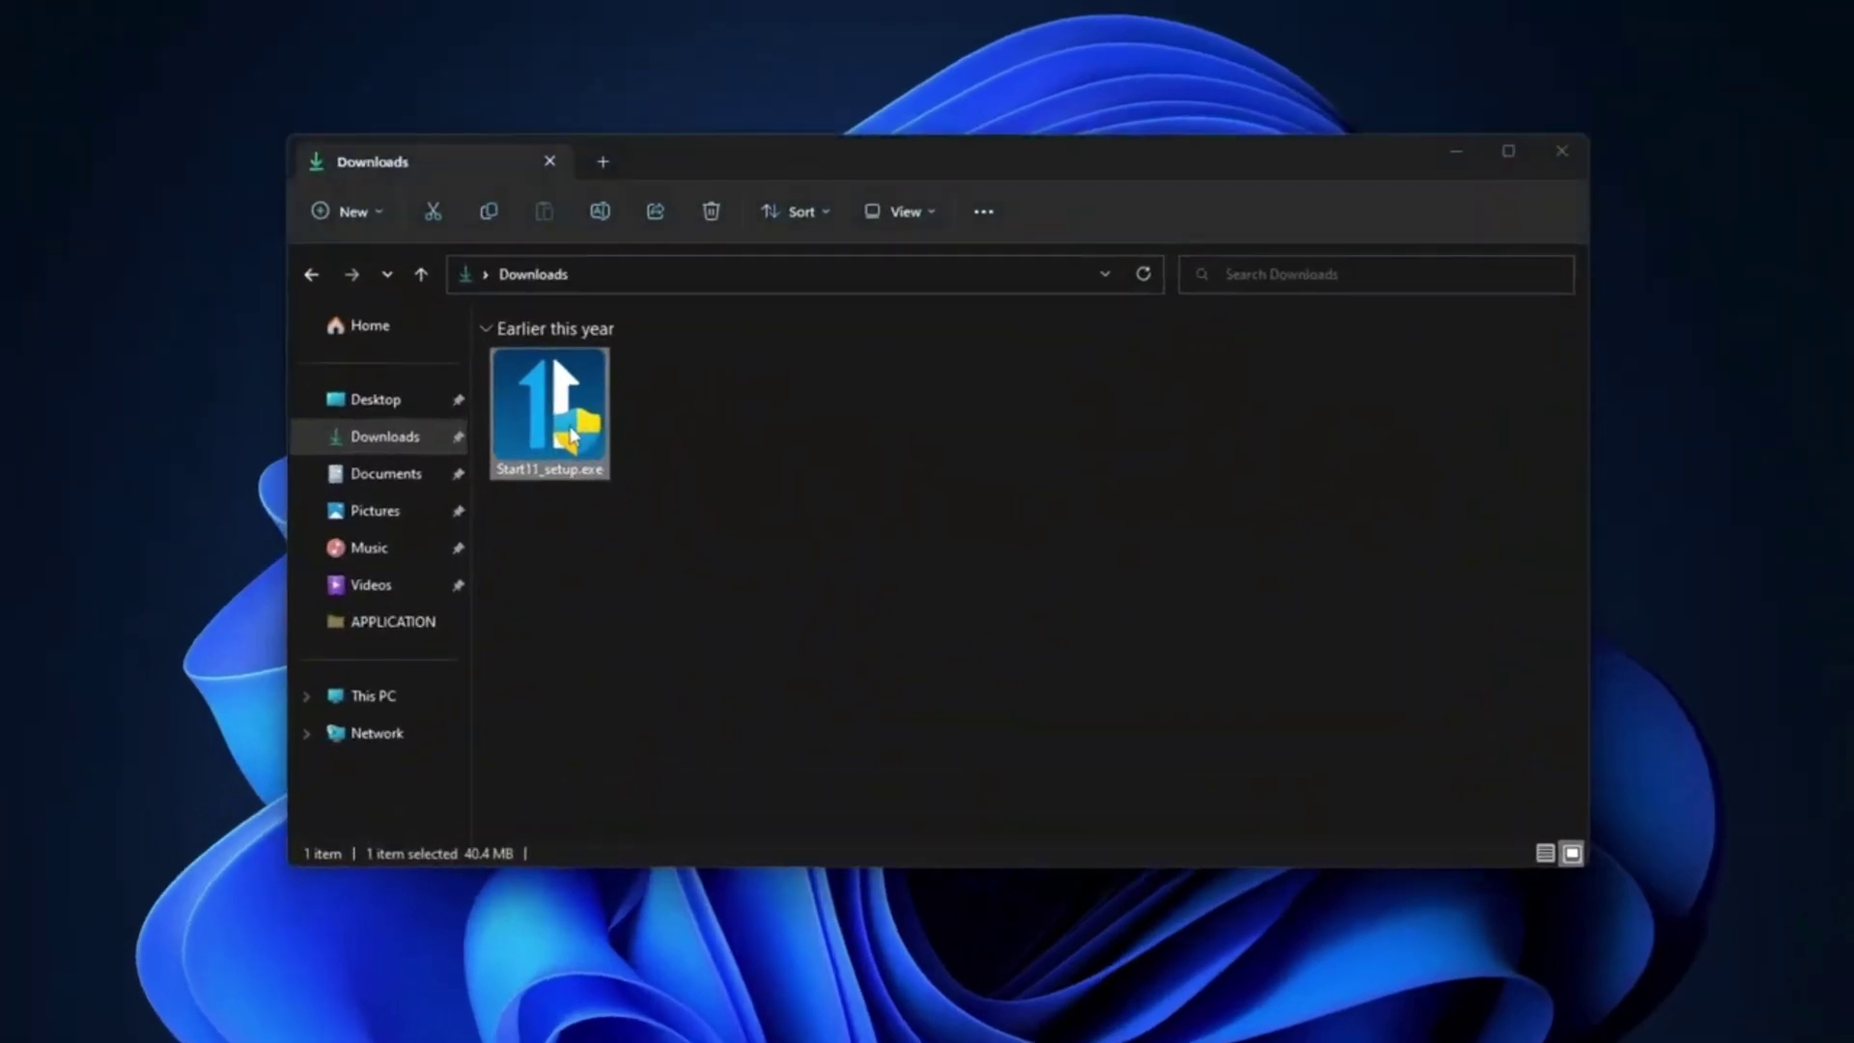
{"action": "double_click", "coordinate": [571, 437]}
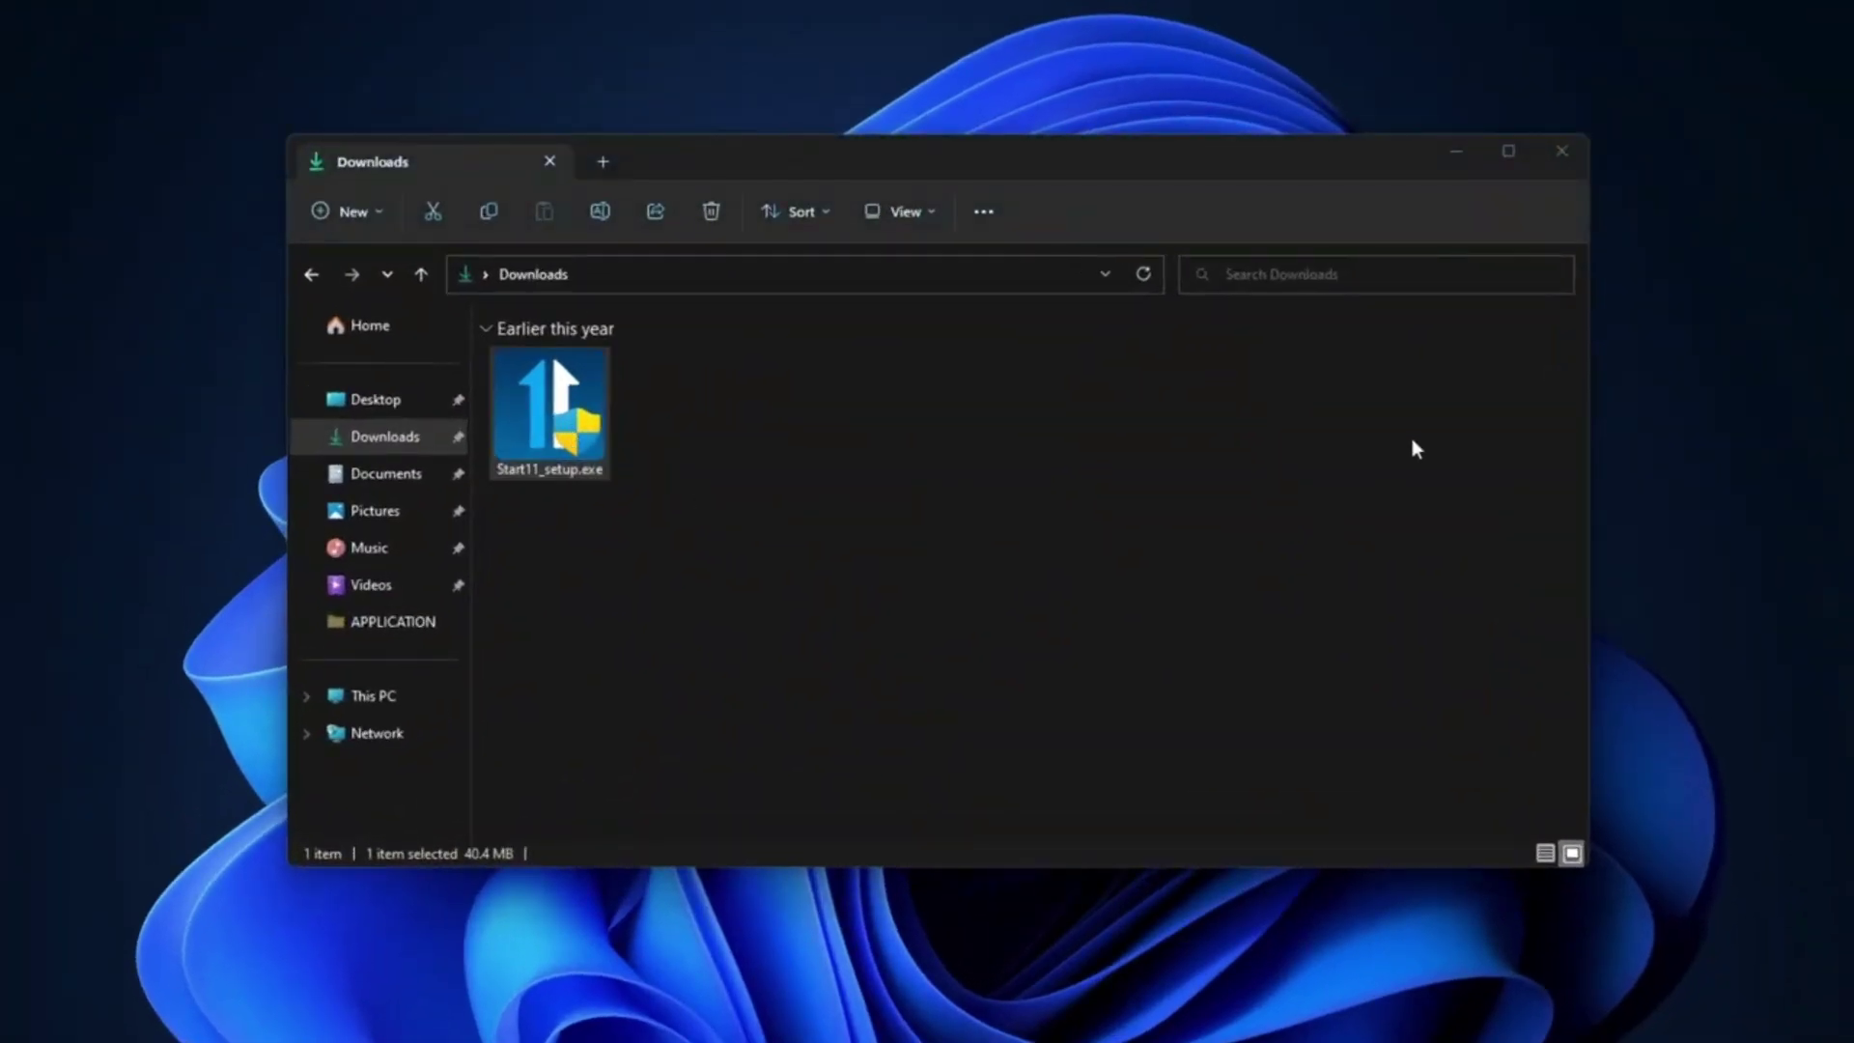
{"action": "left_click", "coordinate": [1561, 151]}
{"action": "left_click", "coordinate": [833, 641]}
{"action": "left_click", "coordinate": [1032, 716]}
{"action": "left_click", "coordinate": [1029, 715]}
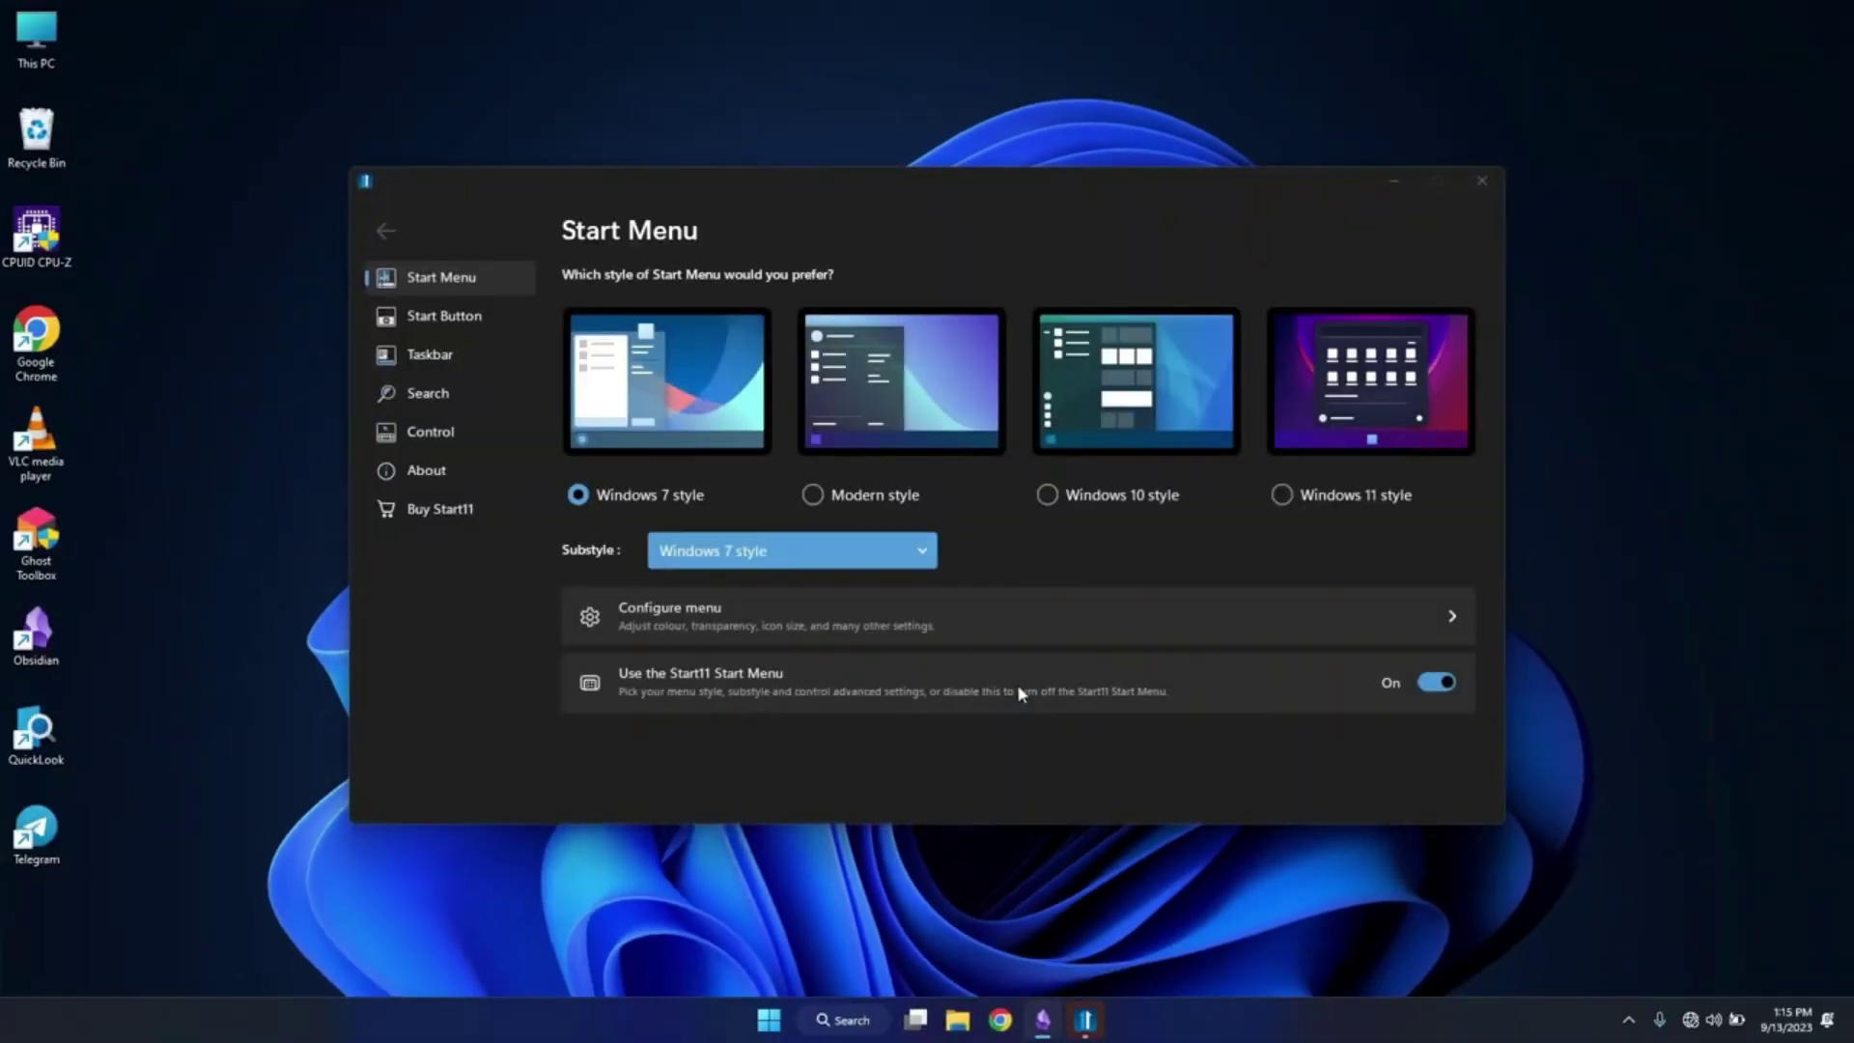
- Start the 30-day trial with an email address and keep the taskbar centre-aligned
{"action": "left_click", "coordinate": [946, 567]}
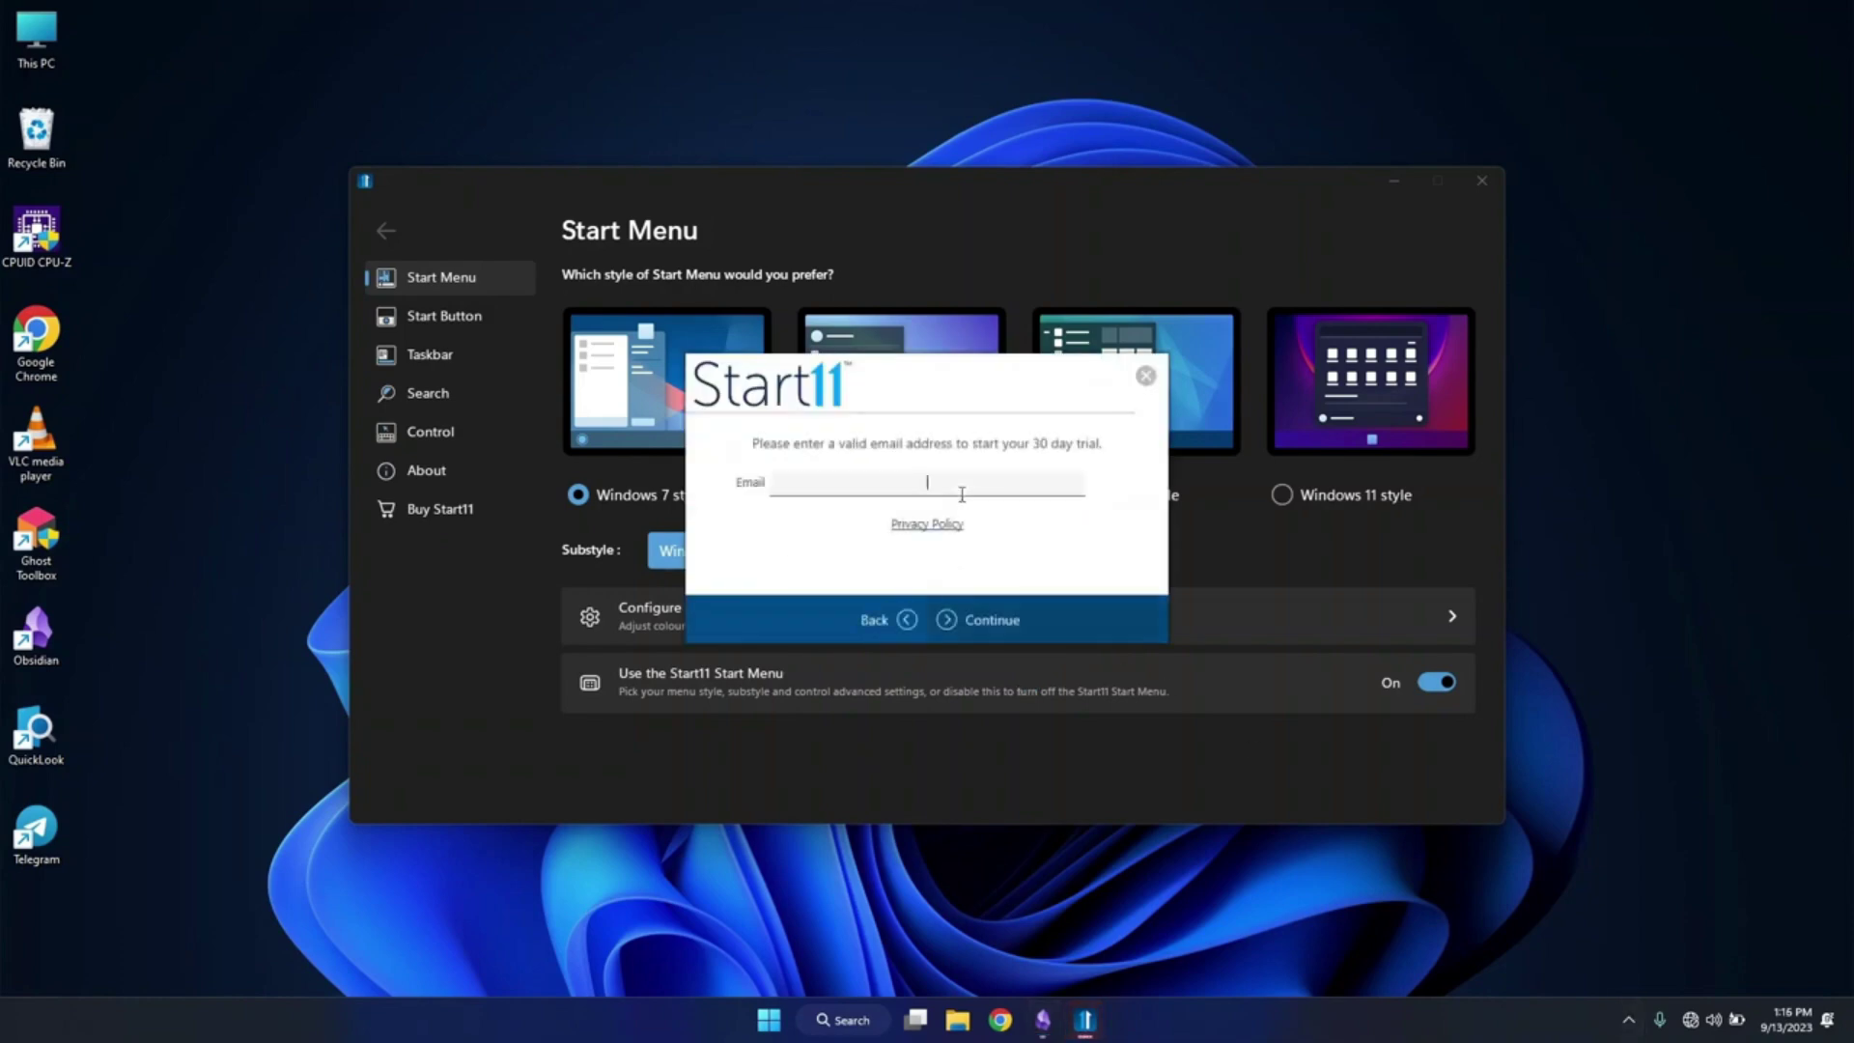
{"action": "left_click", "coordinate": [995, 626]}
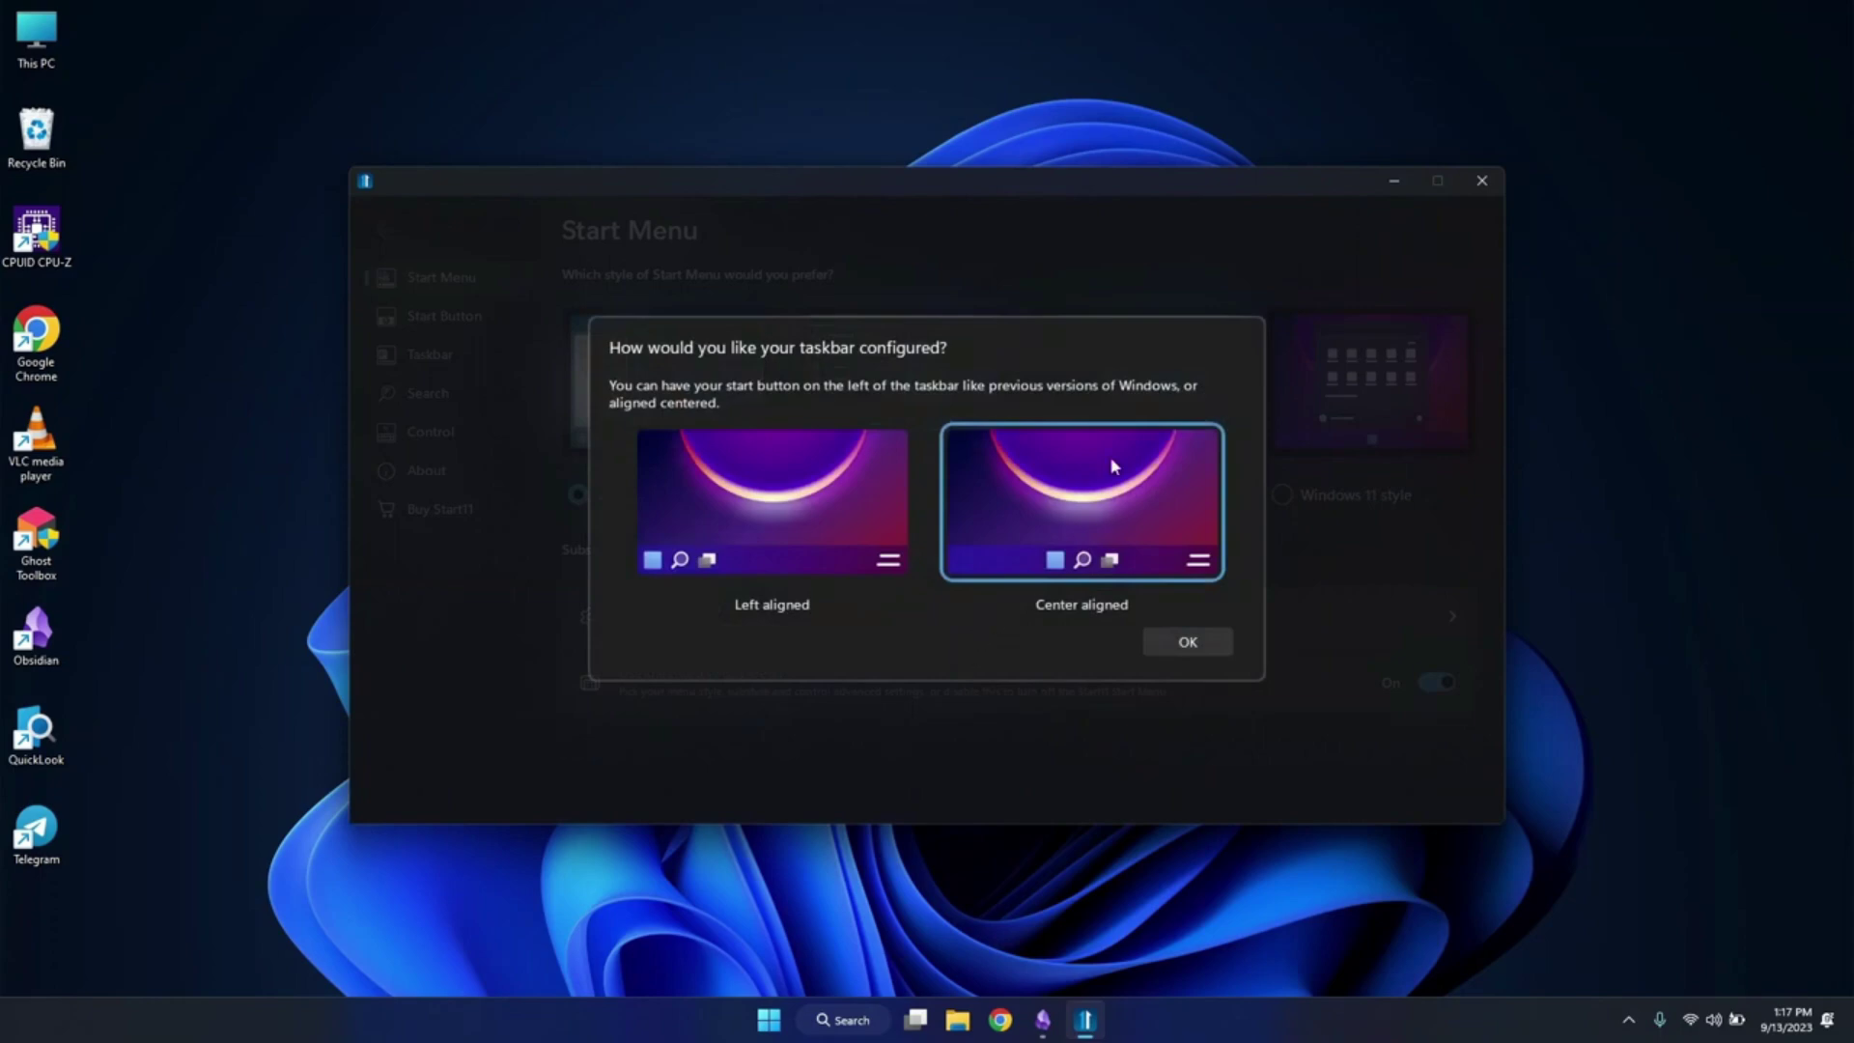
{"action": "left_click", "coordinate": [1190, 643]}
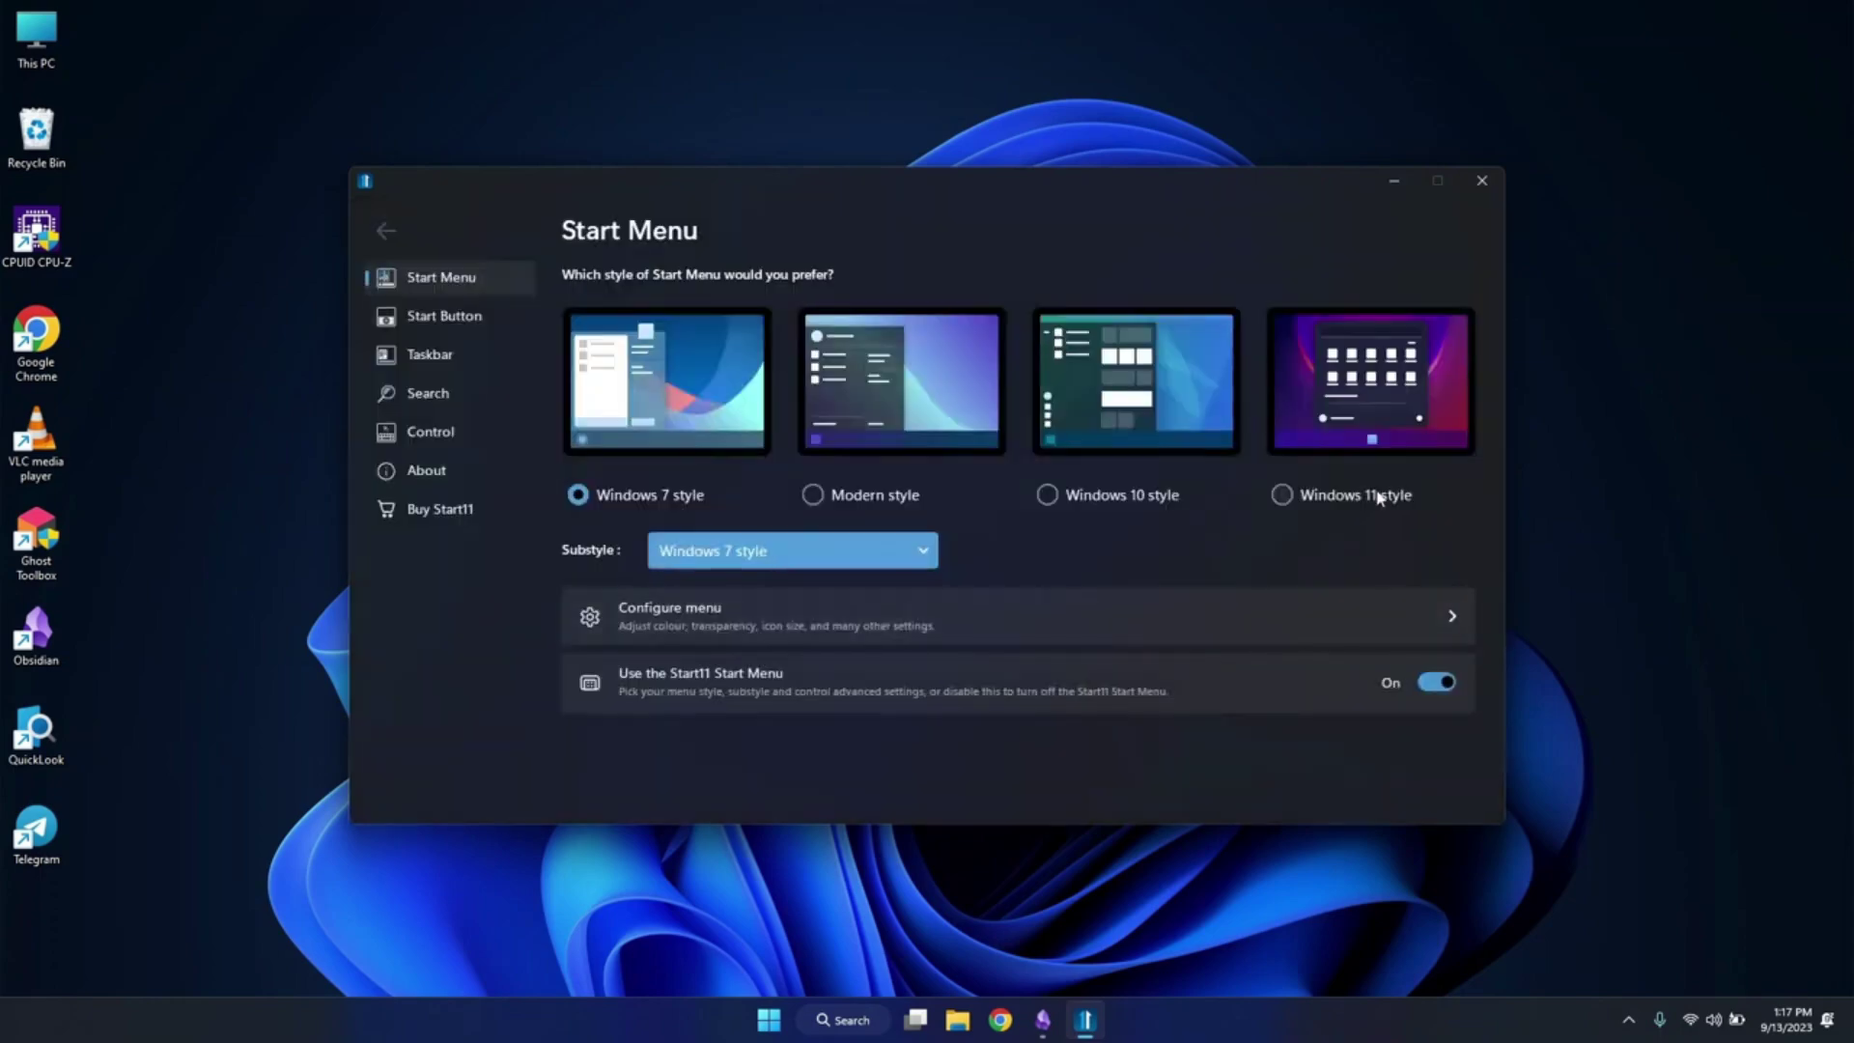
- Try Windows 11 style, then settle on Windows 7 style and preview the Start menu
{"action": "left_click", "coordinate": [1369, 445]}
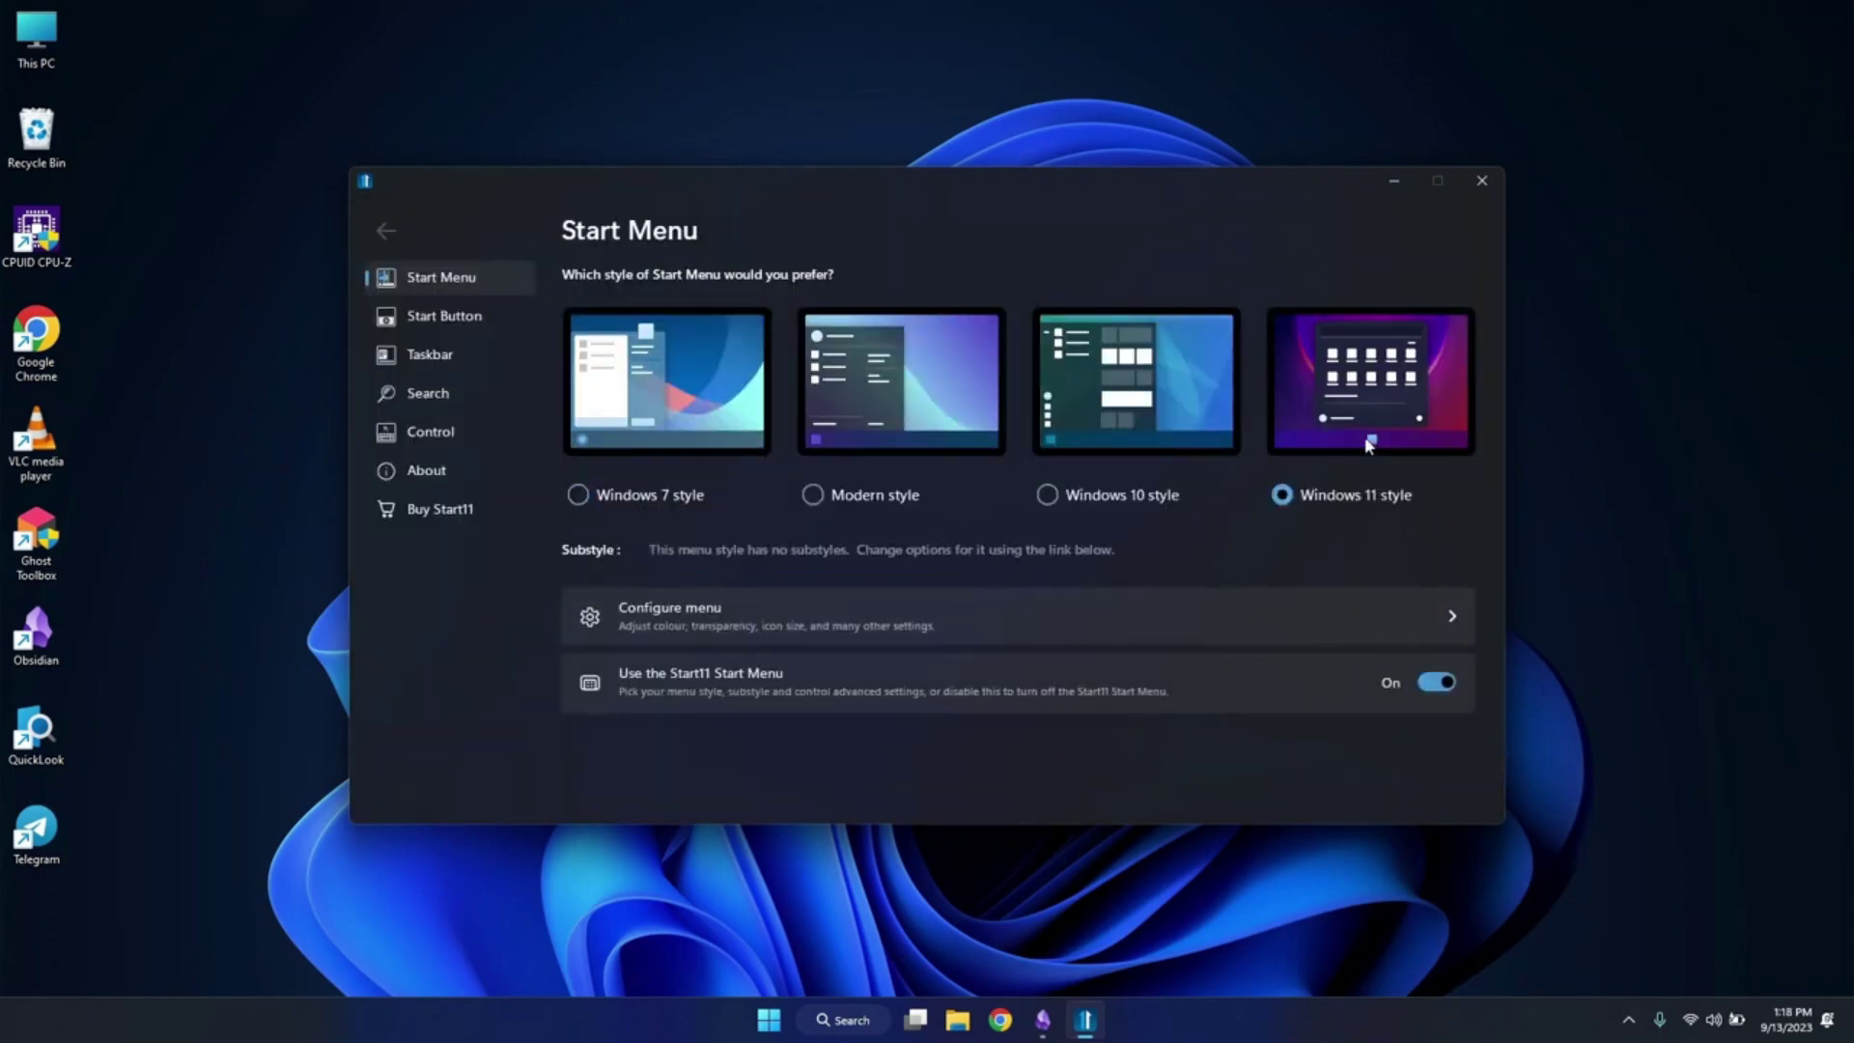
{"action": "left_click", "coordinate": [616, 431]}
{"action": "left_click", "coordinate": [772, 1029]}
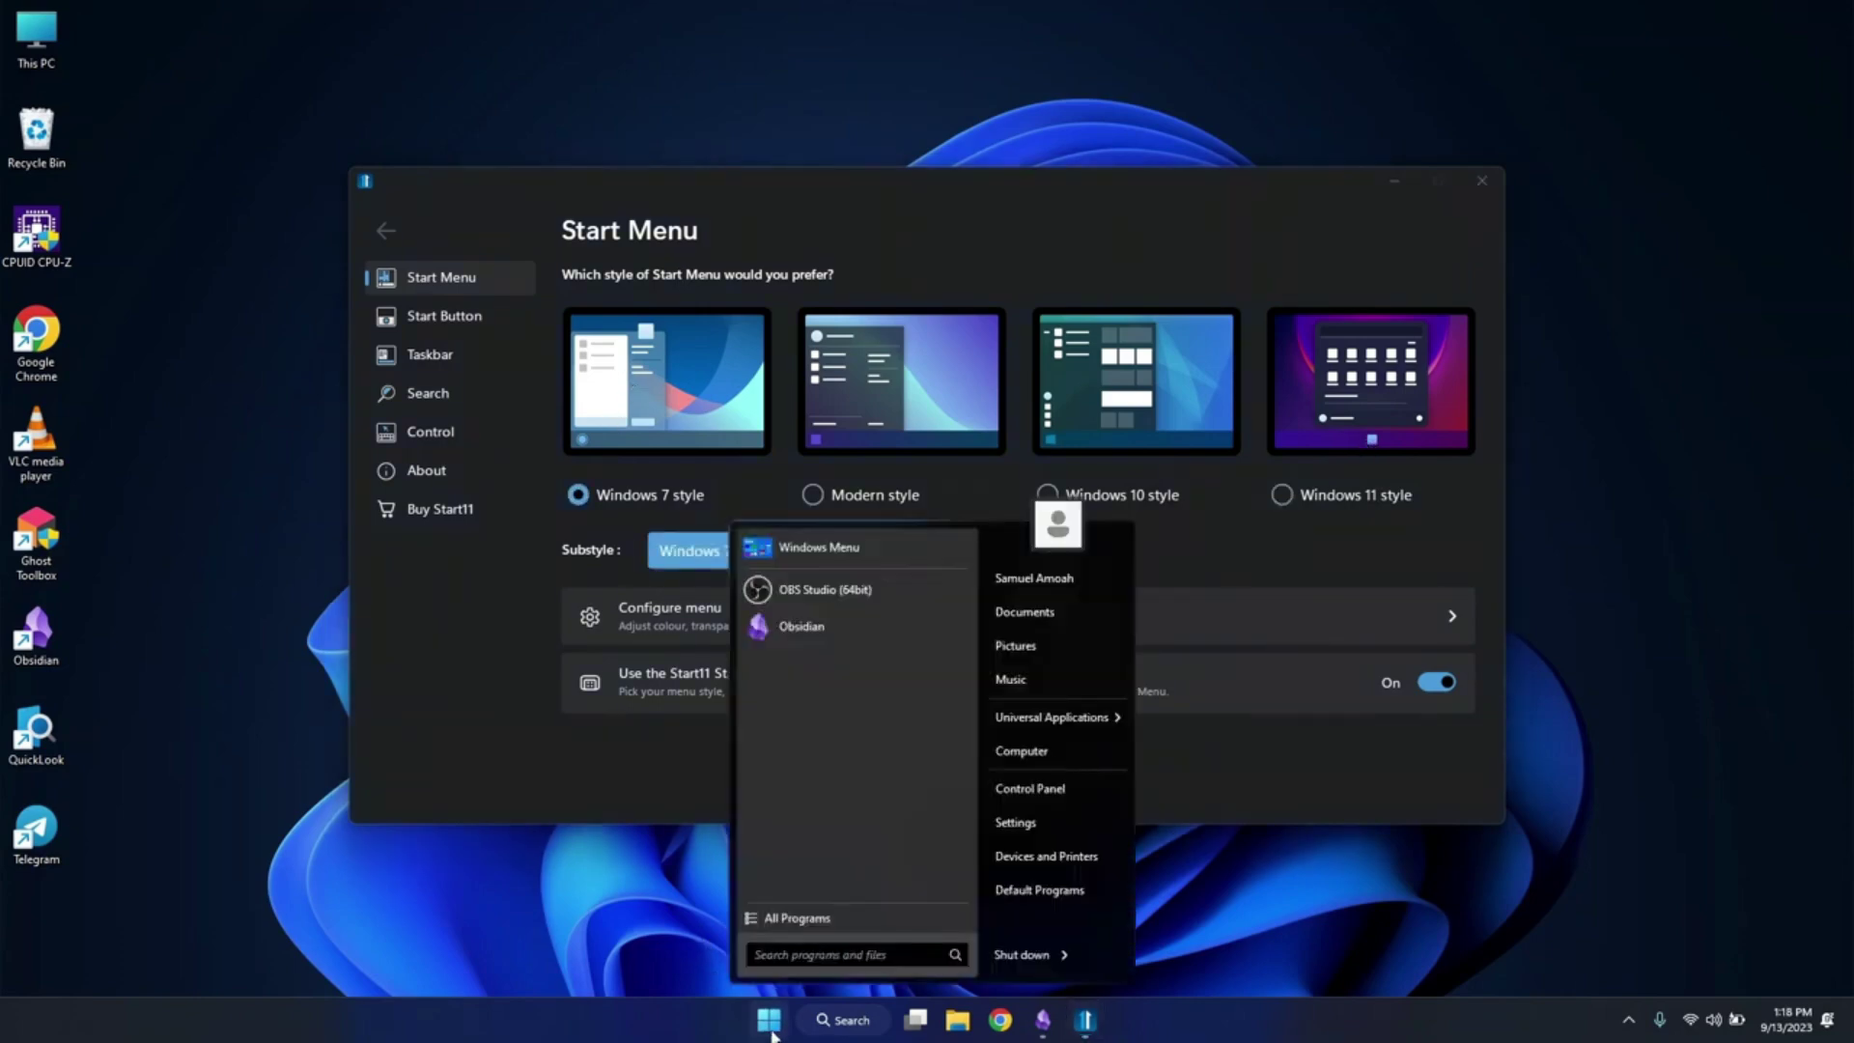
{"action": "left_click", "coordinate": [769, 1031]}
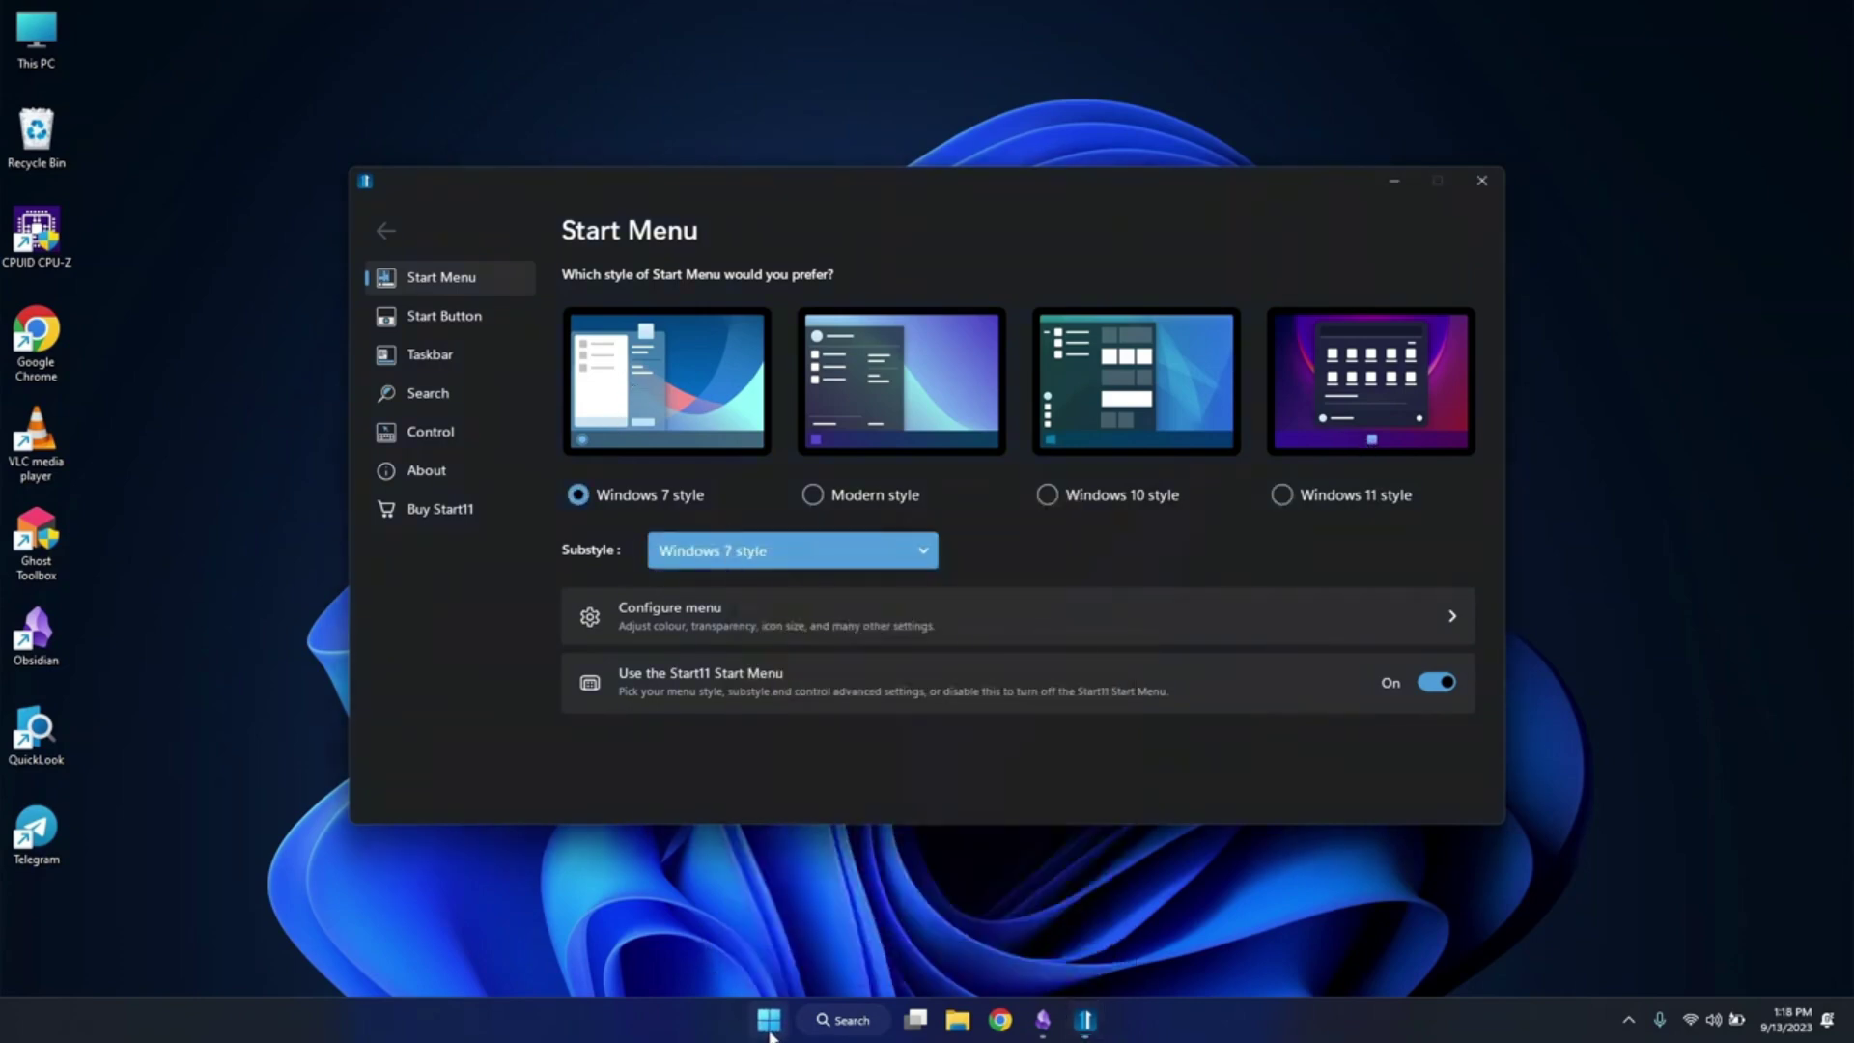
- Select the Modern Start menu style and preview it
{"action": "left_click", "coordinate": [910, 419]}
{"action": "left_click", "coordinate": [771, 1017]}
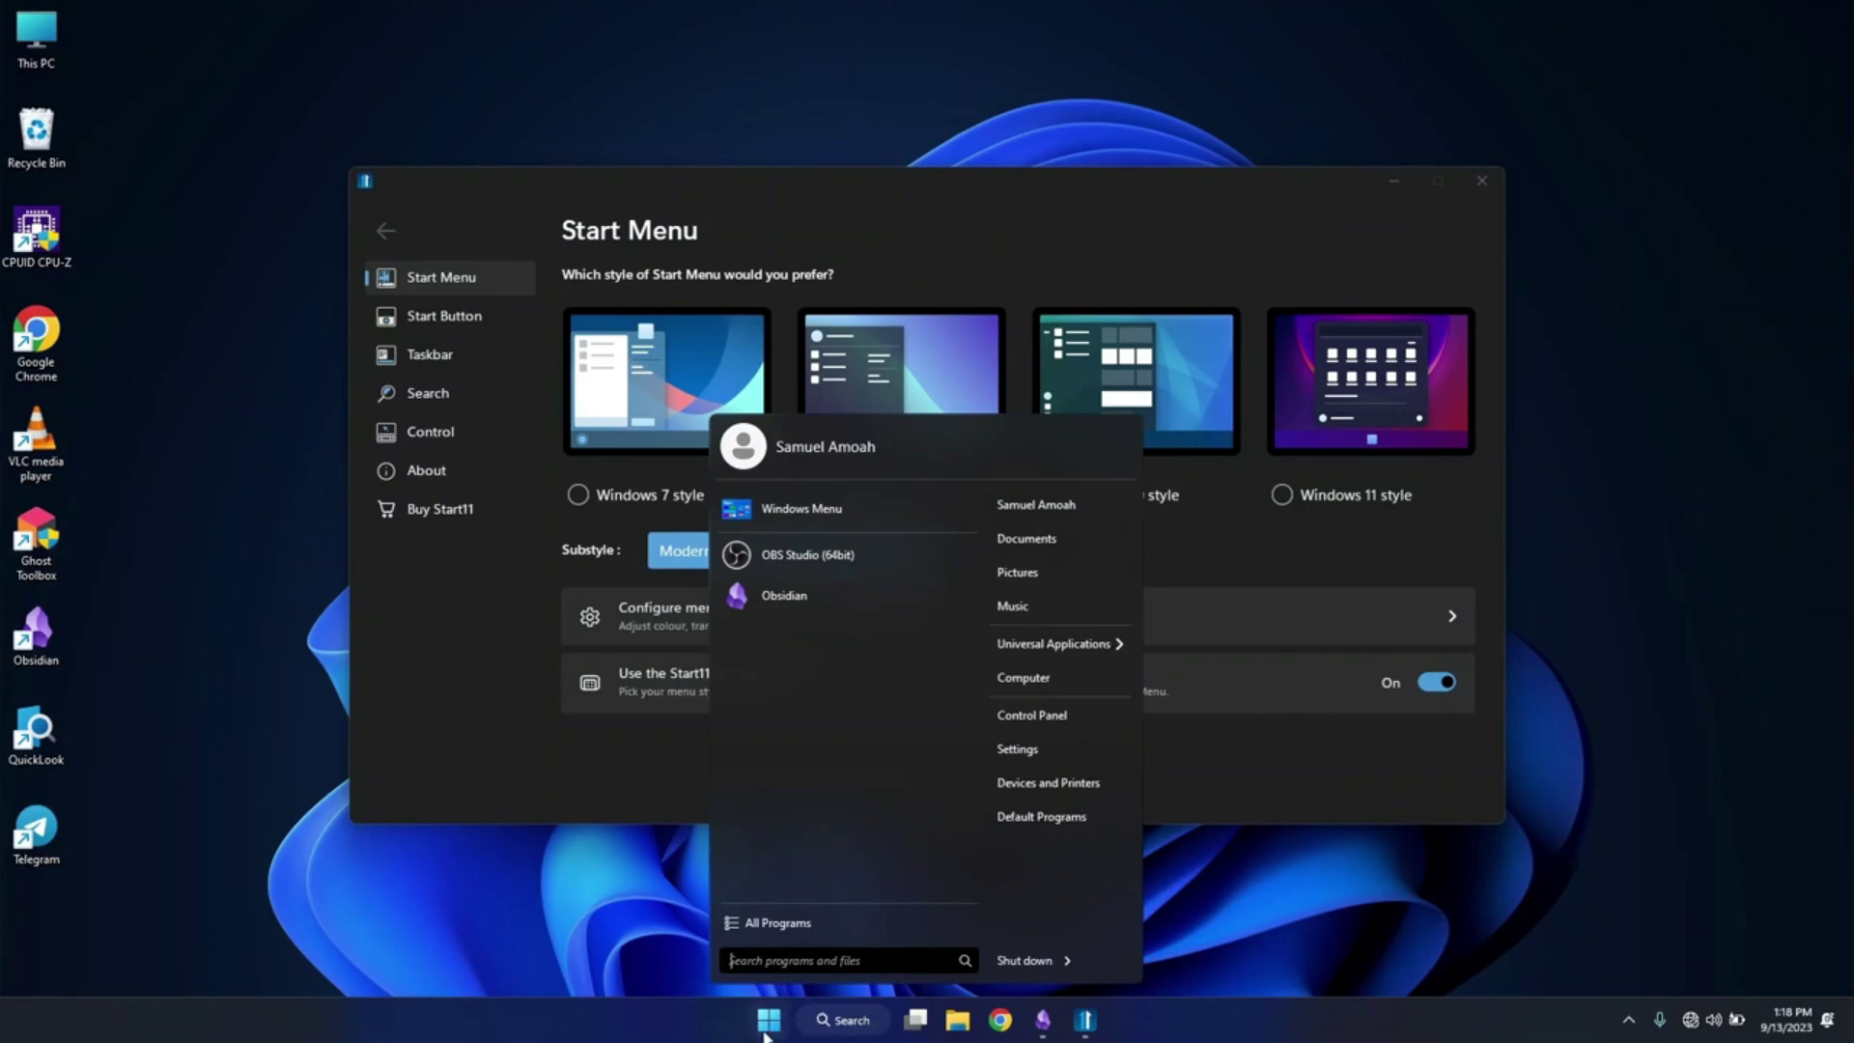
{"action": "left_click", "coordinate": [777, 1026]}
- Preview the Windows 10 style menu, then select the Windows 11 style
{"action": "left_click", "coordinate": [1072, 429]}
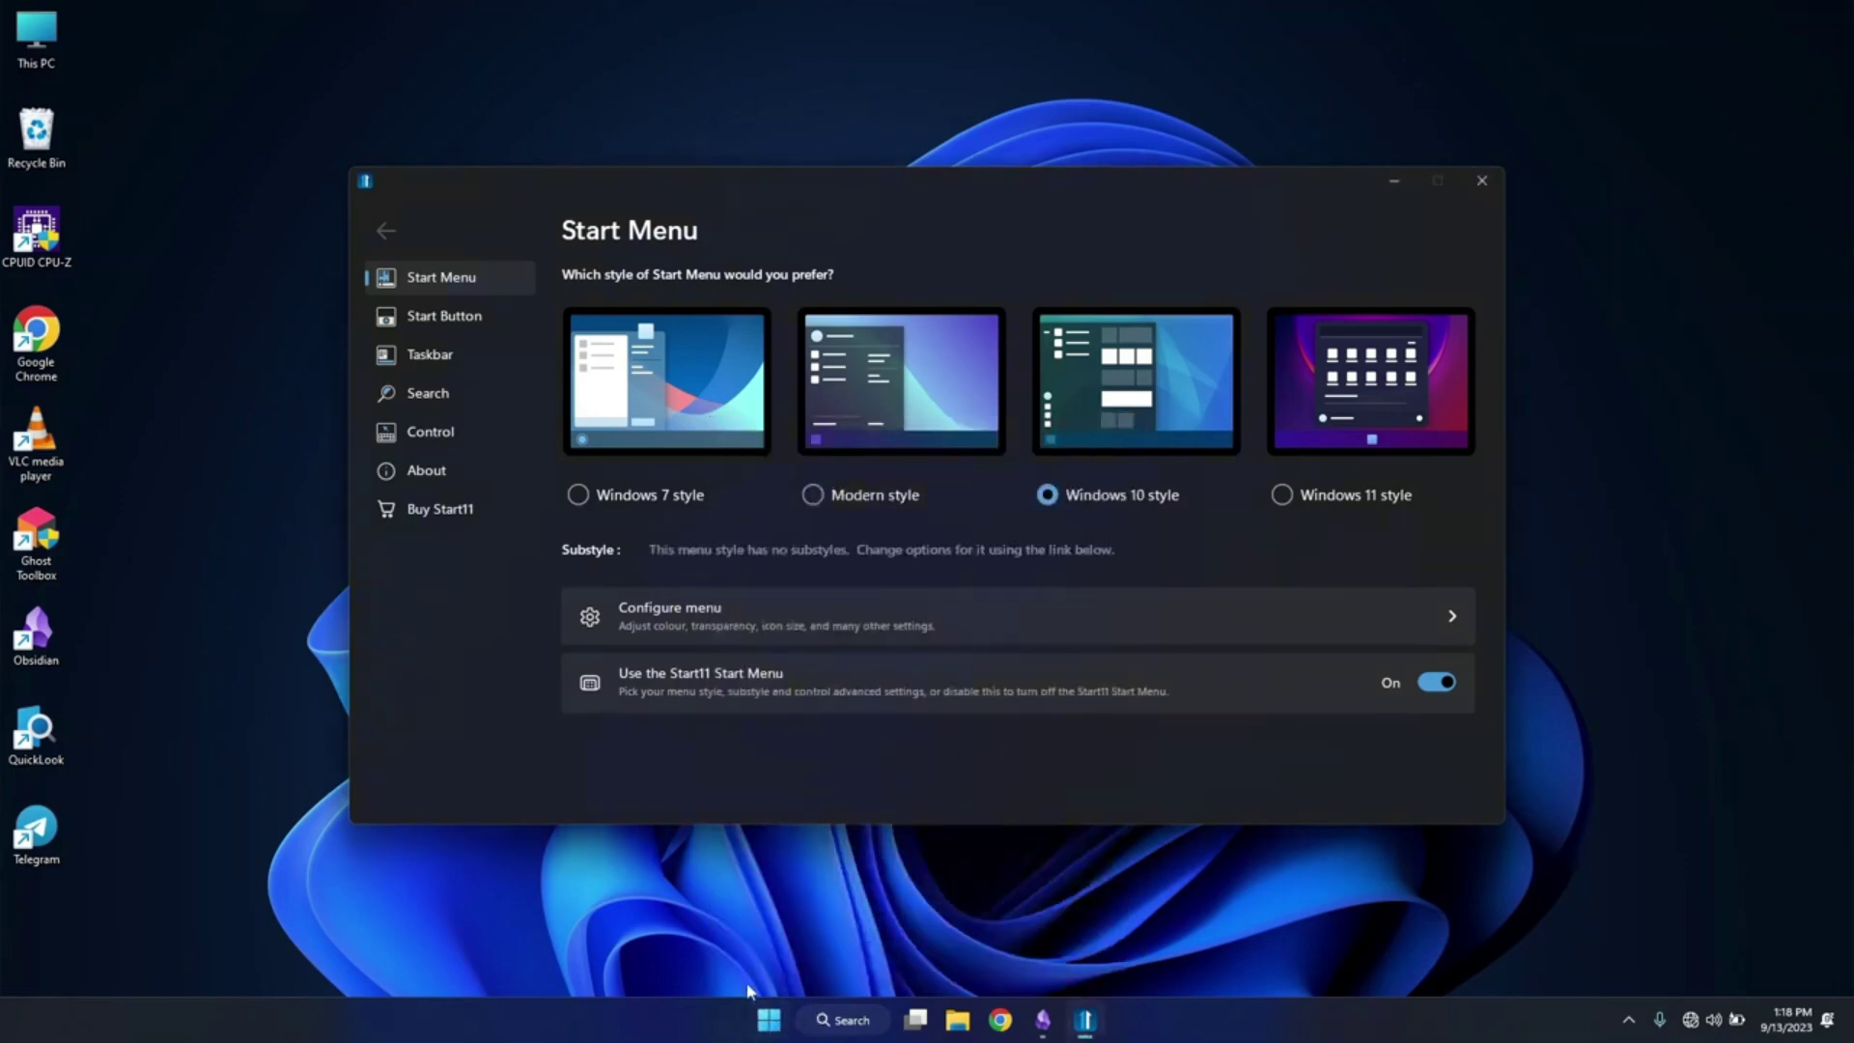
{"action": "left_click", "coordinate": [761, 1022]}
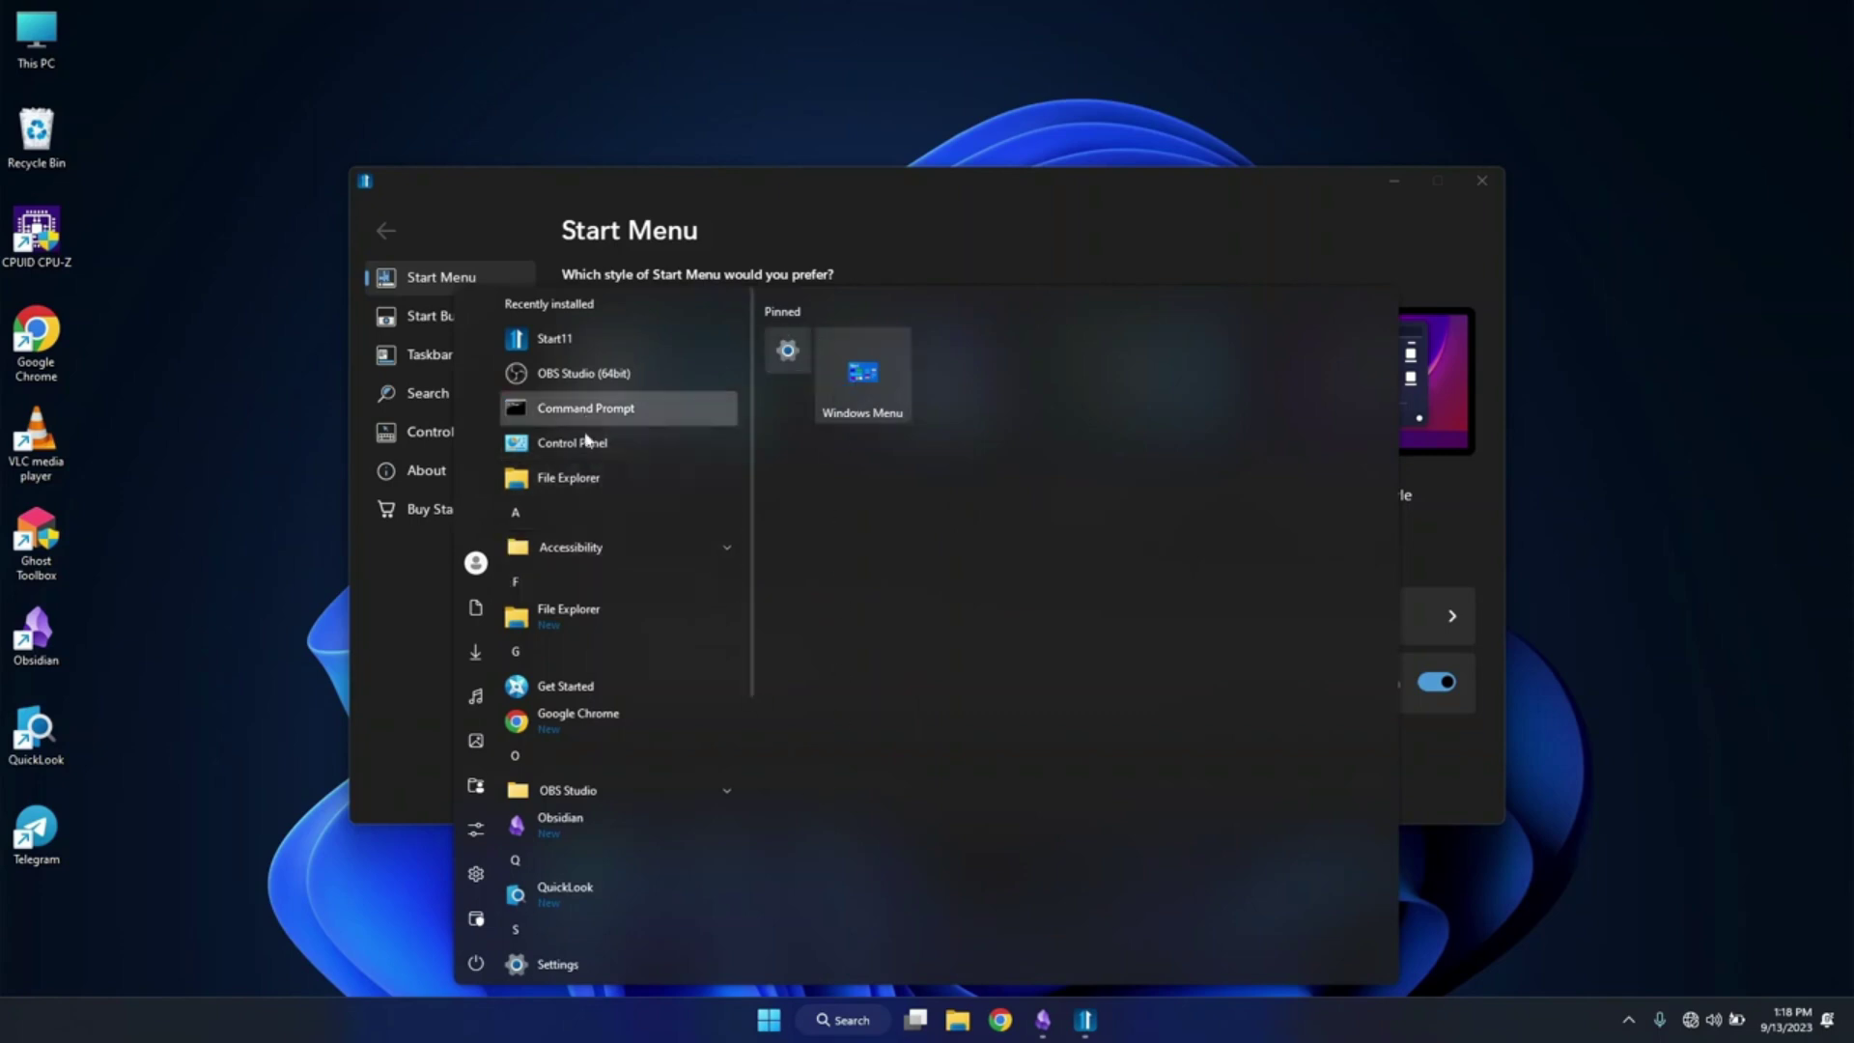
{"action": "scroll", "coordinate": [597, 473], "scroll_direction": "down", "scroll_amount": 5}
{"action": "scroll", "coordinate": [597, 473], "scroll_direction": "up", "scroll_amount": 5}
{"action": "scroll", "coordinate": [599, 444], "scroll_direction": "down", "scroll_amount": 5}
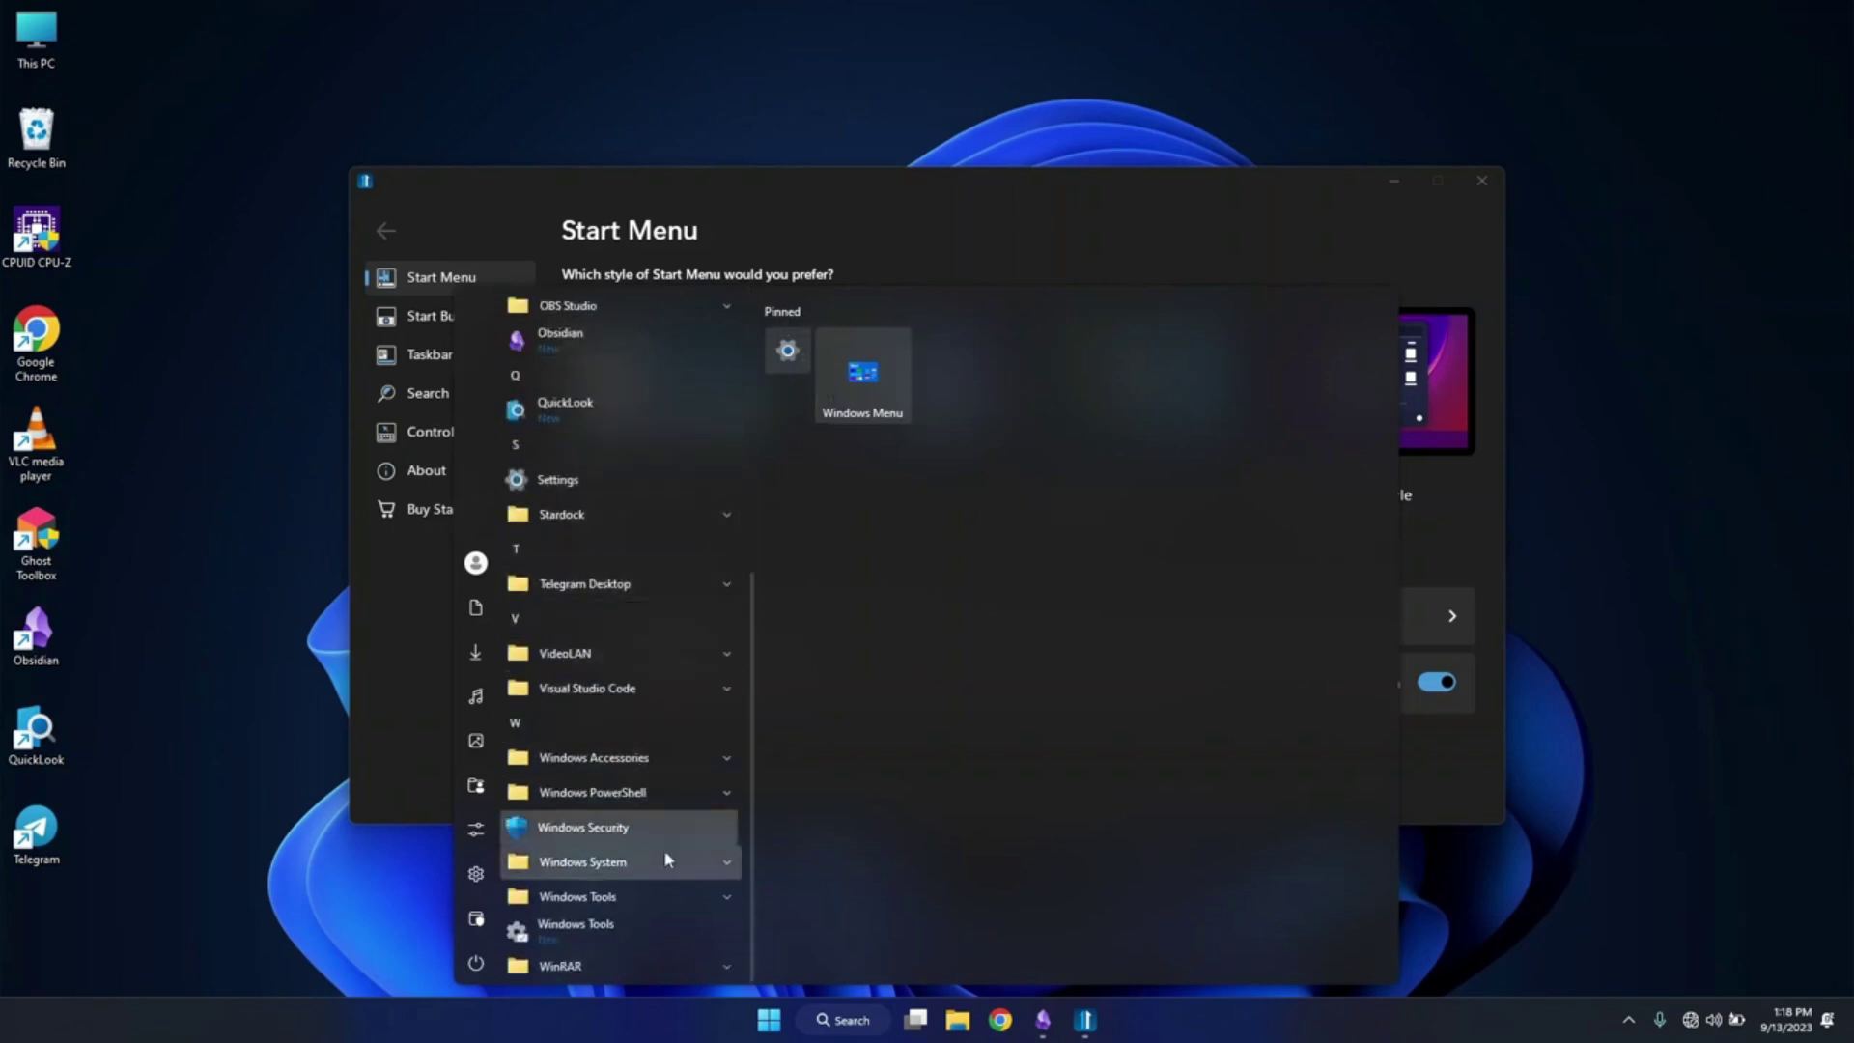
{"action": "scroll", "coordinate": [671, 840], "scroll_direction": "up", "scroll_amount": 5}
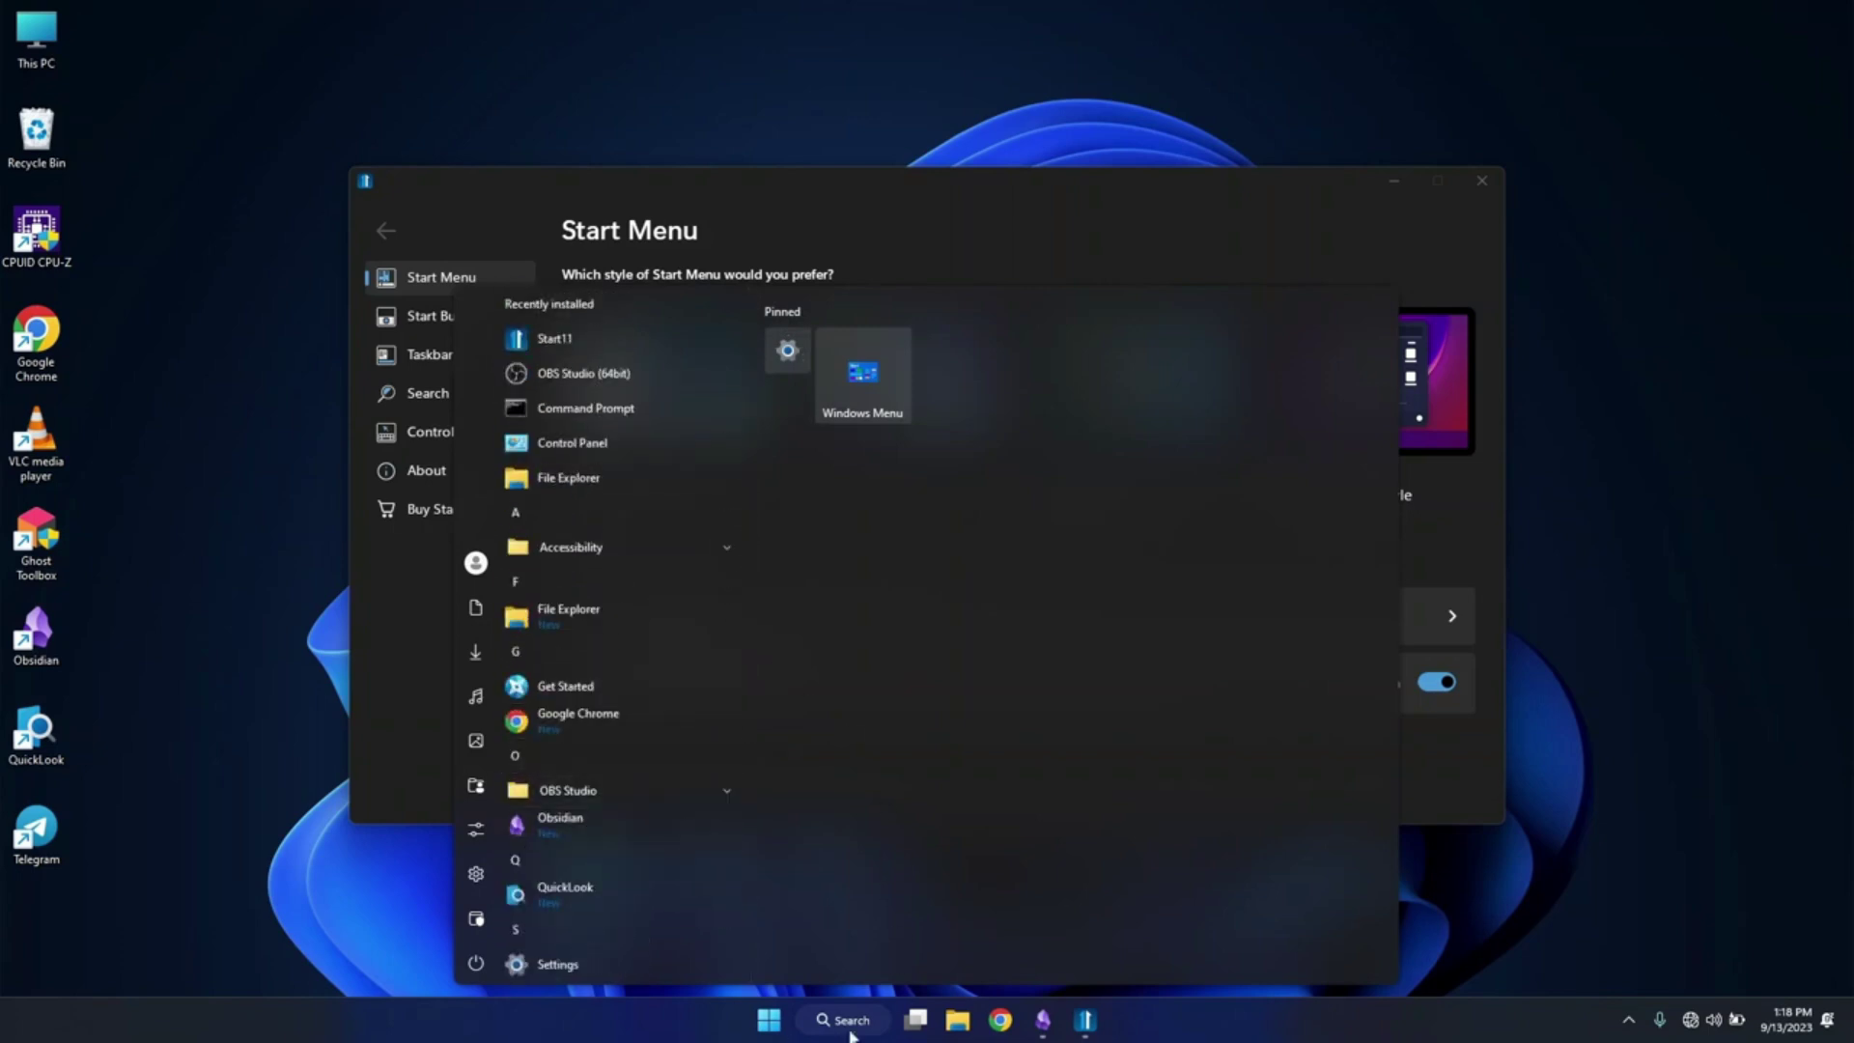
{"action": "left_click", "coordinate": [769, 1019]}
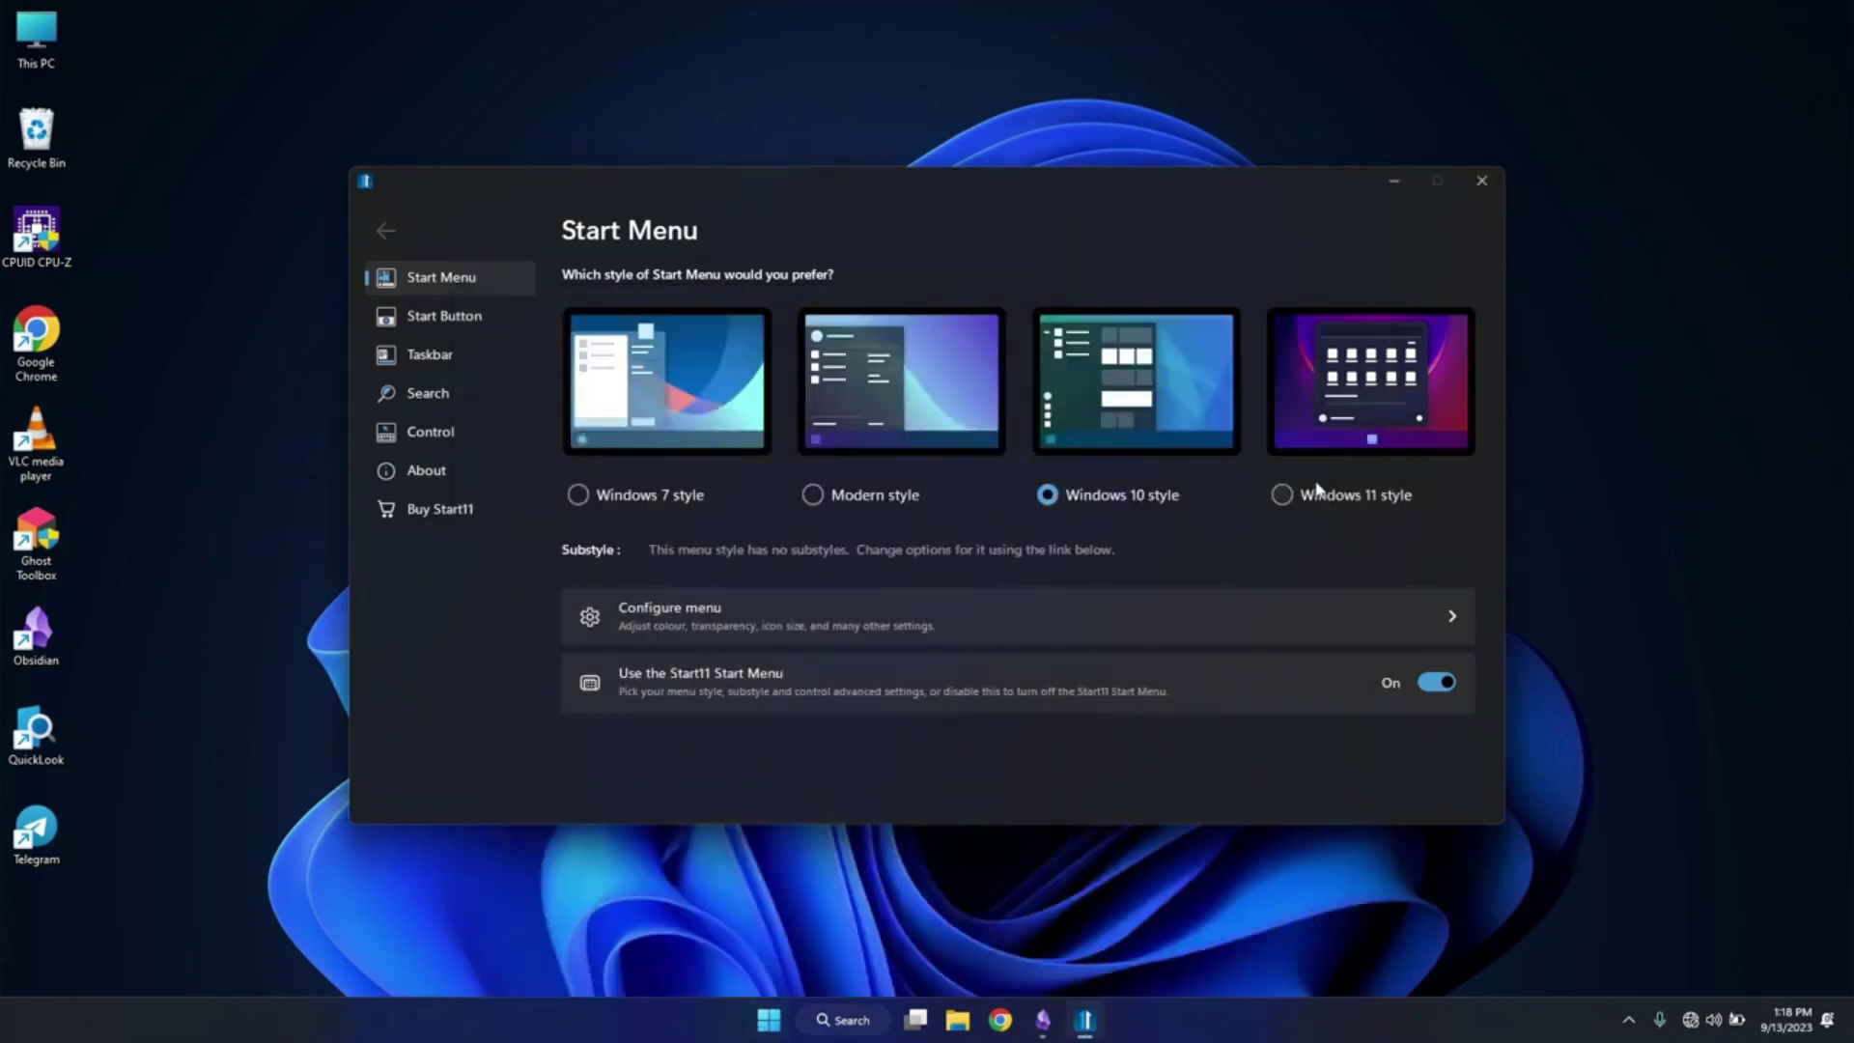
{"action": "left_click", "coordinate": [1318, 489]}
- Go to the Start Menu Configuration page and preview the current menu
{"action": "left_click", "coordinate": [928, 637]}
{"action": "scroll", "coordinate": [869, 394], "scroll_direction": "down", "scroll_amount": 1}
{"action": "key", "text": "super"}
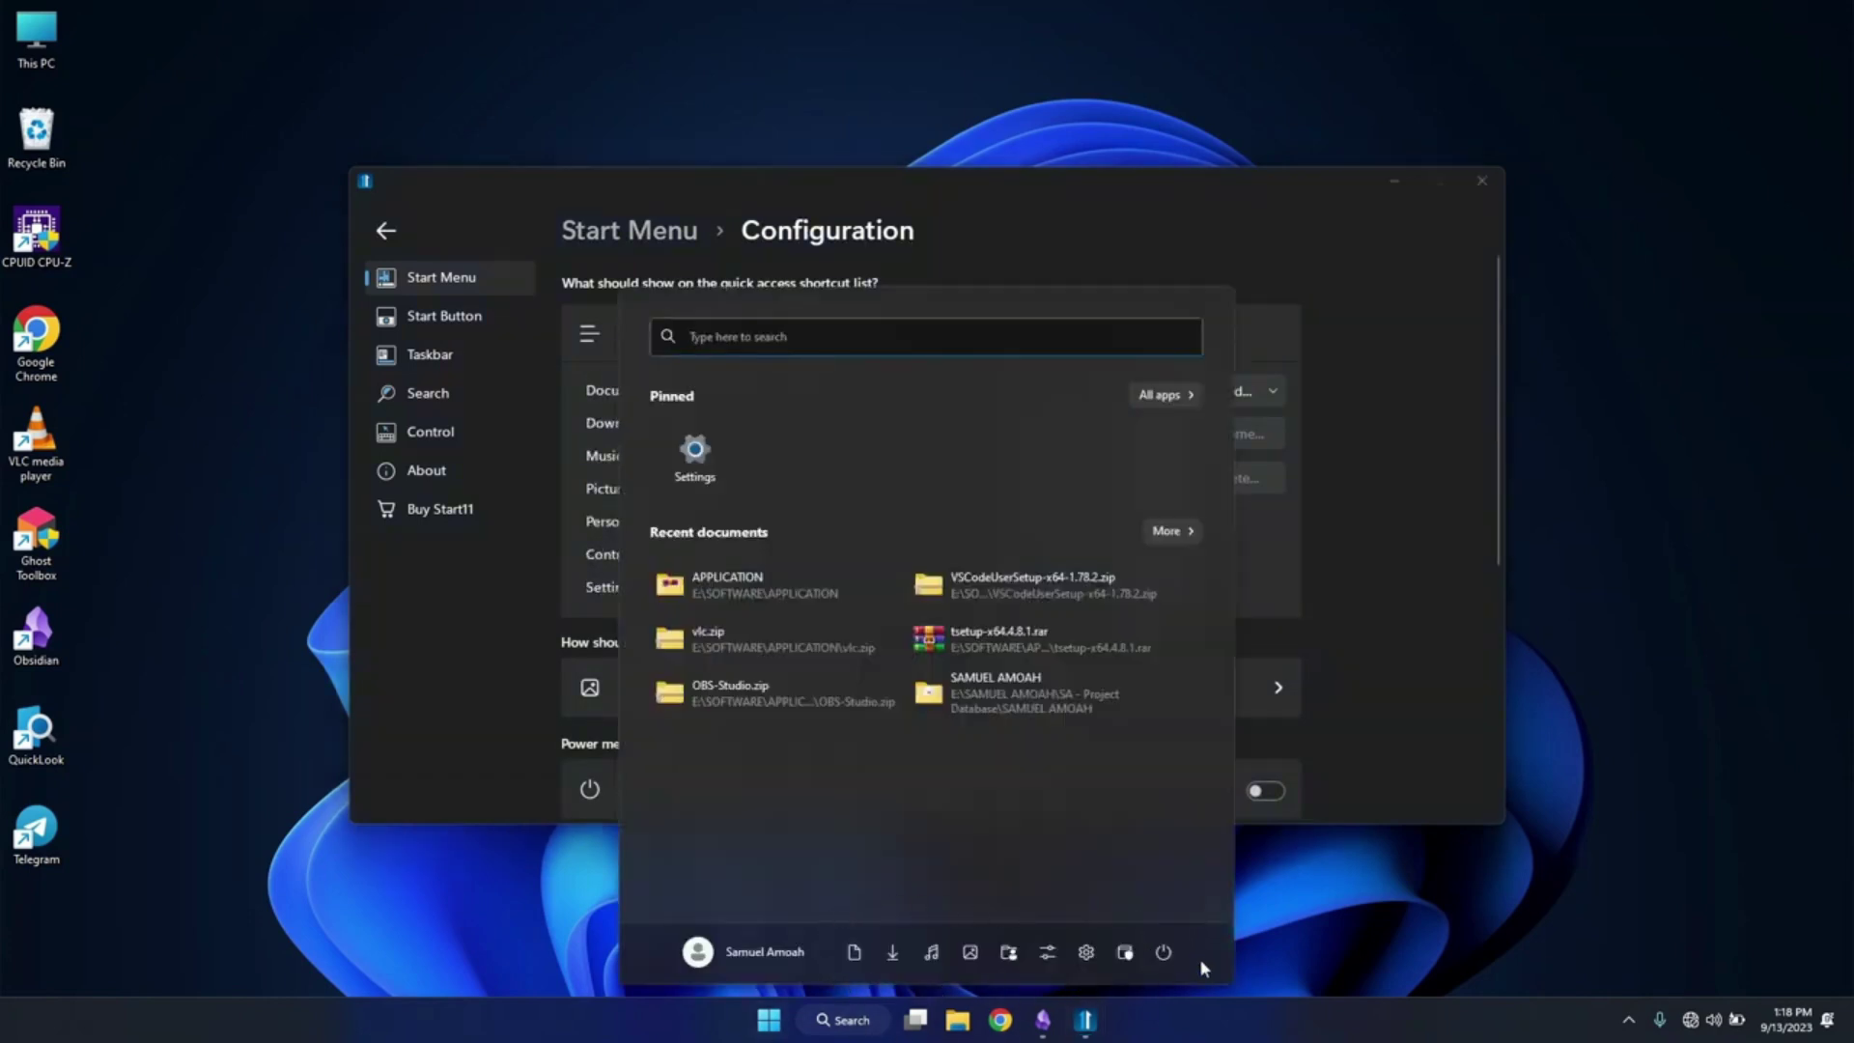
{"action": "left_click", "coordinate": [1374, 674]}
- Delete the Documents, Downloads and Music shortcuts from the quick access list
{"action": "left_click", "coordinate": [853, 391]}
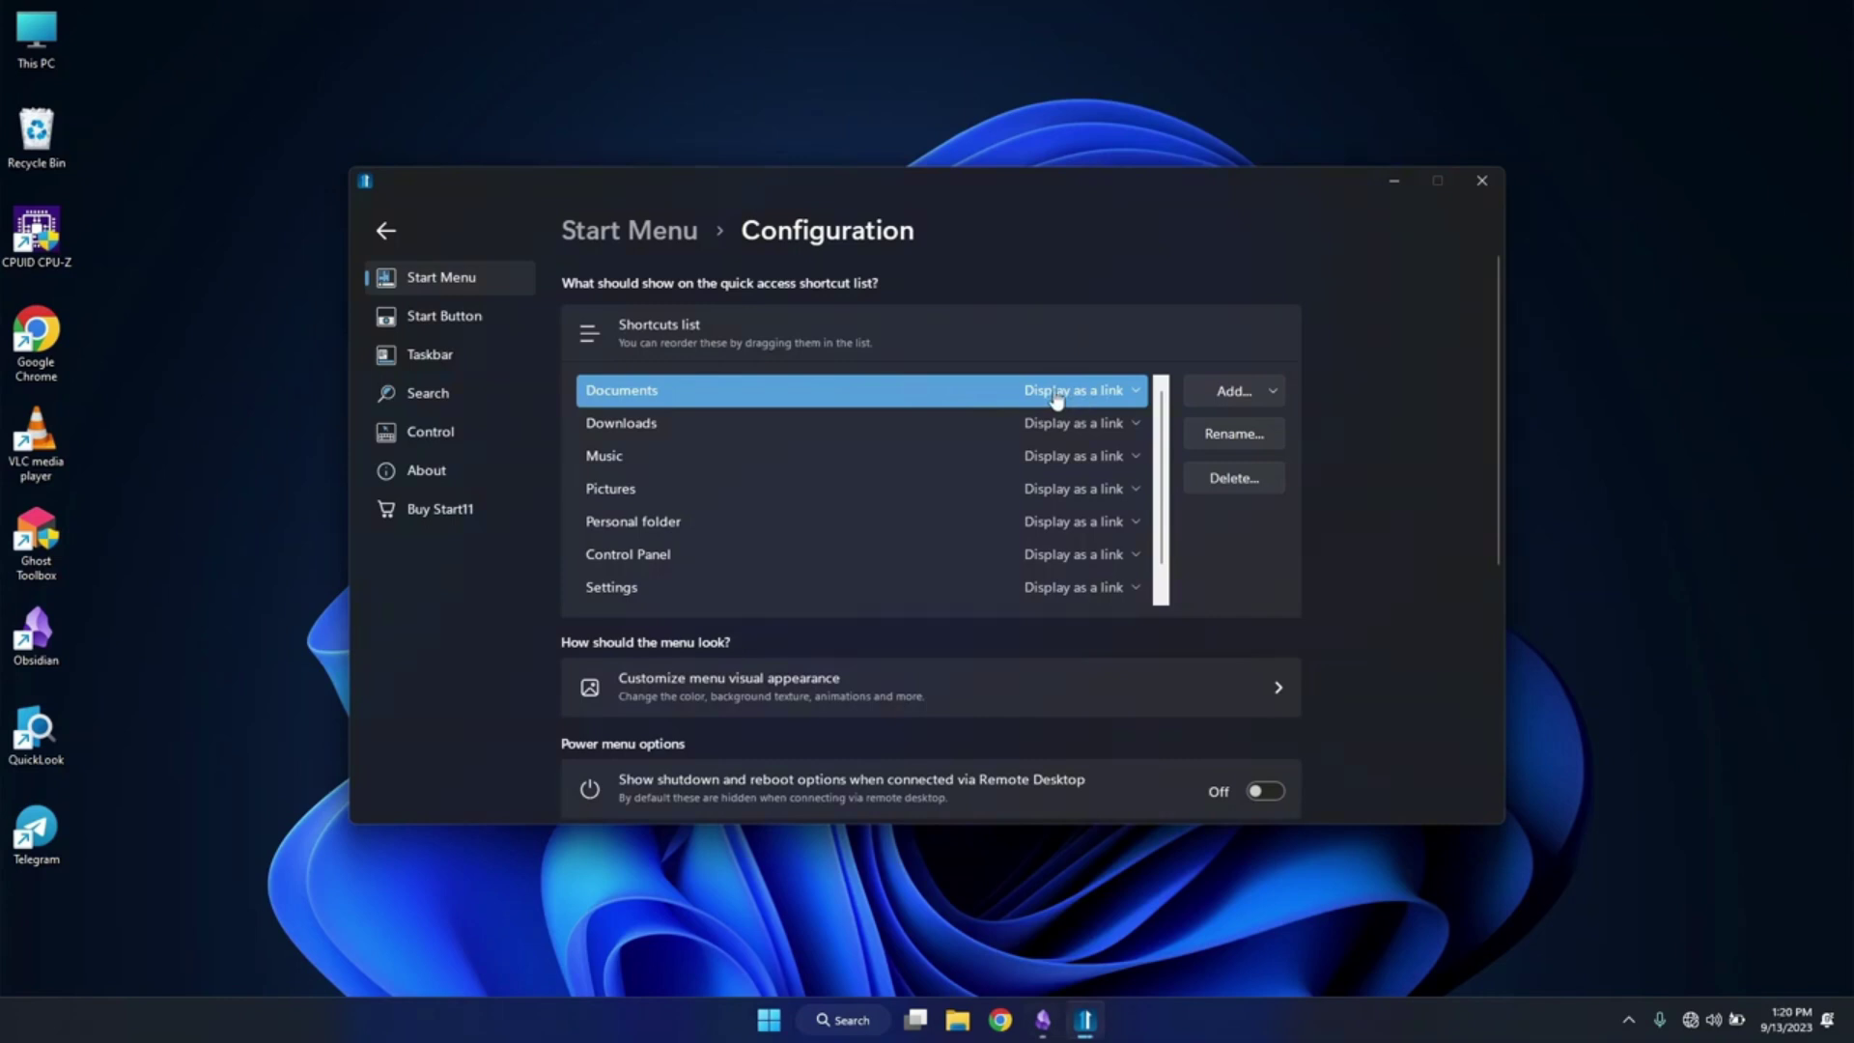
{"action": "left_click", "coordinate": [1057, 393]}
{"action": "left_click", "coordinate": [1234, 478]}
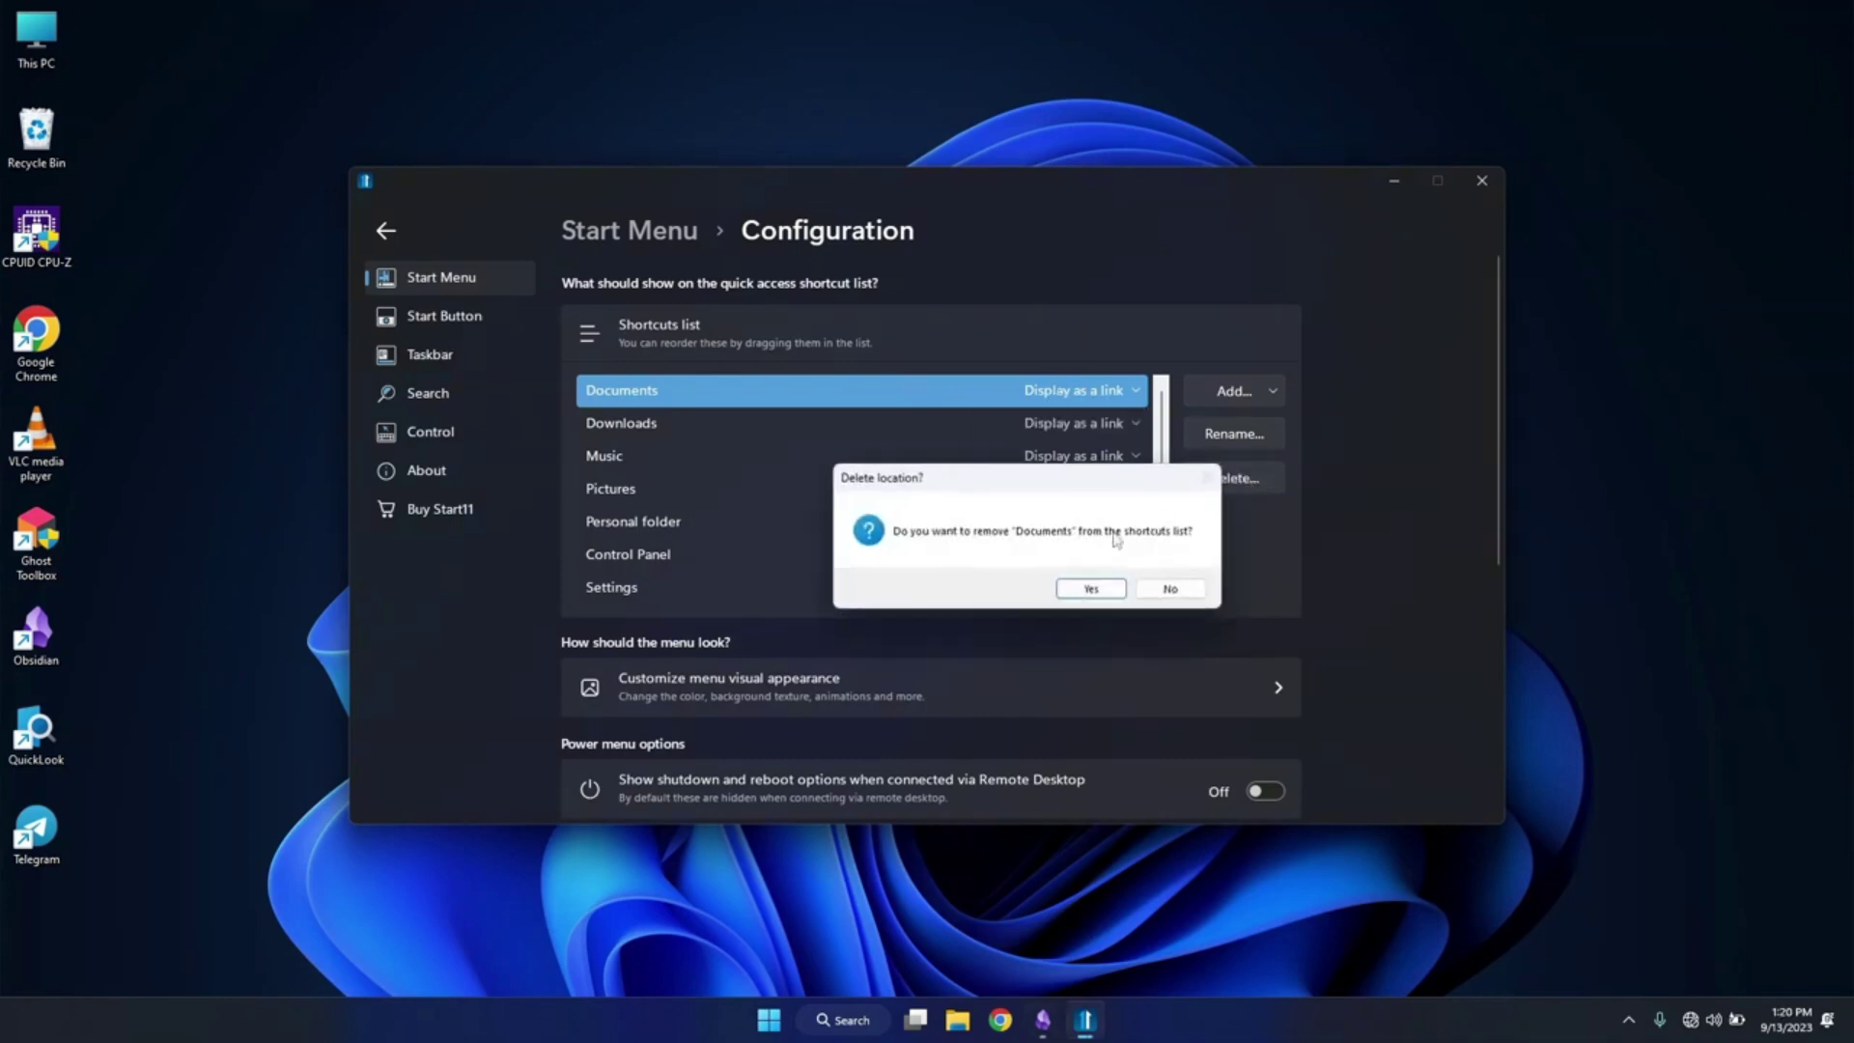
{"action": "left_click", "coordinate": [1085, 584]}
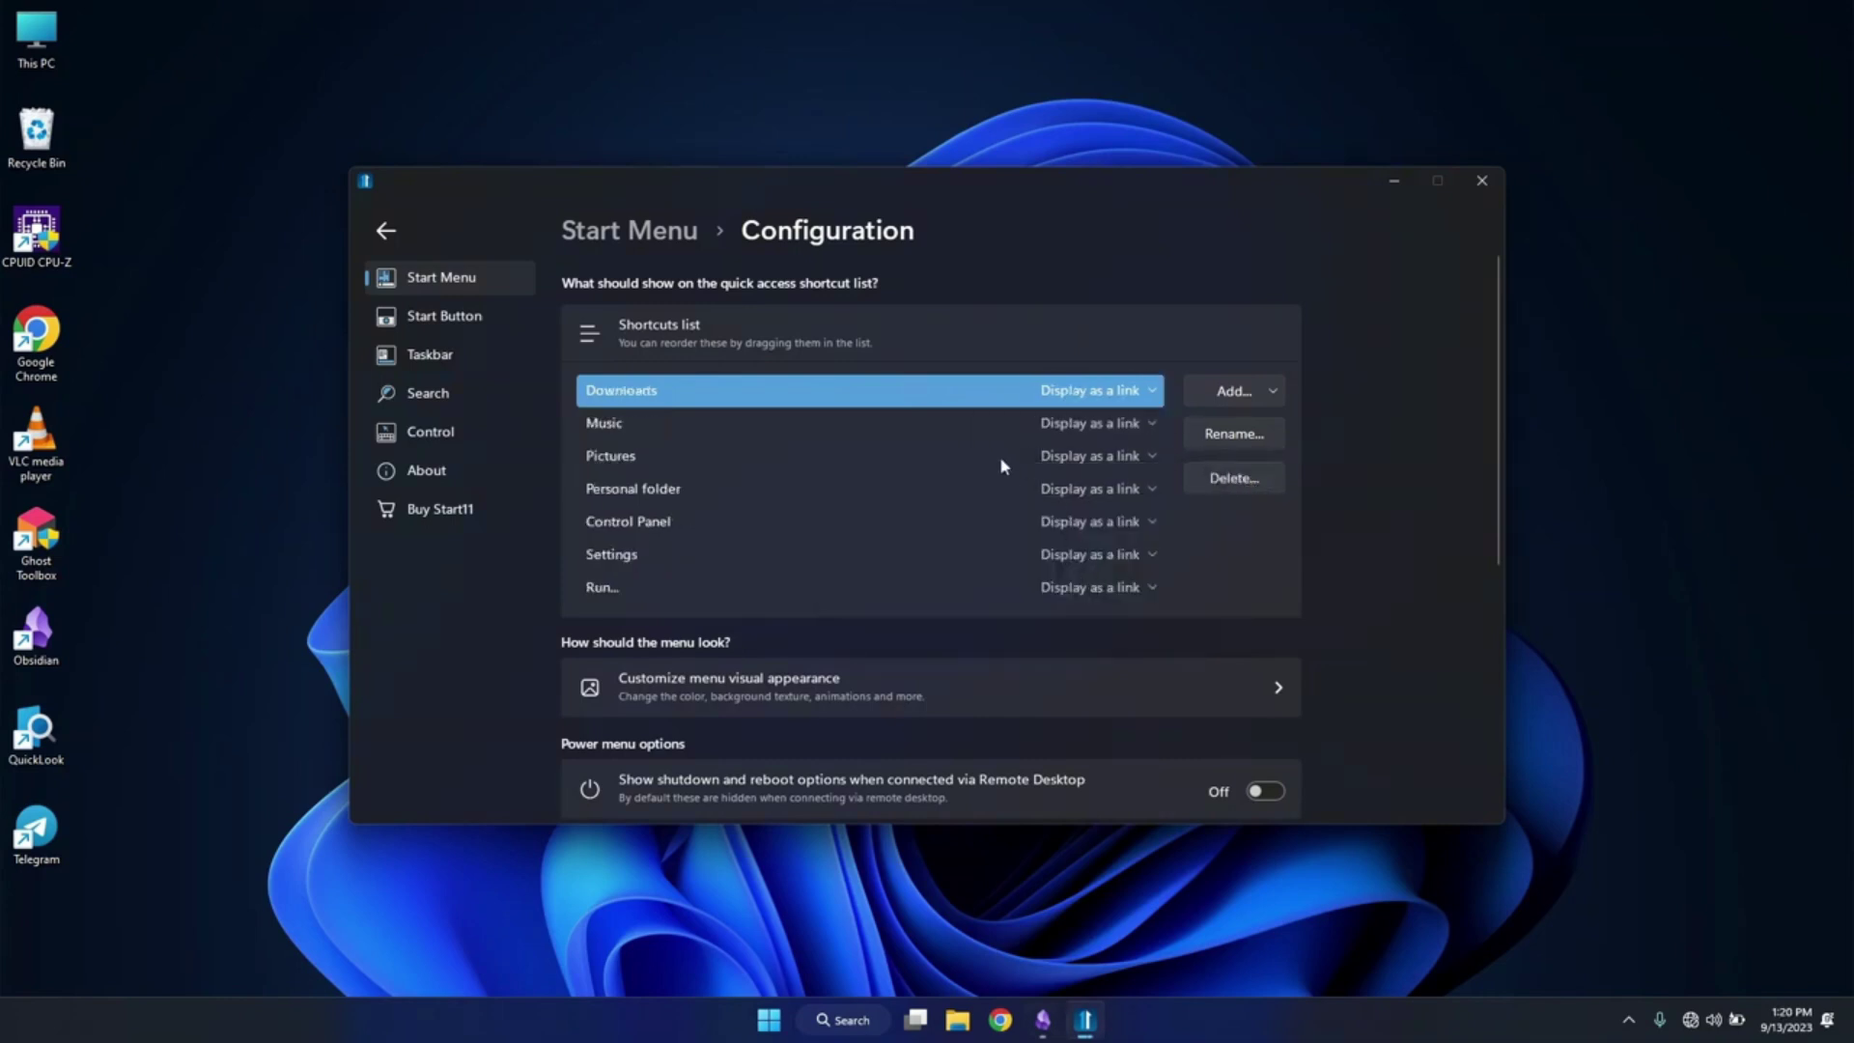
{"action": "left_click", "coordinate": [1230, 477]}
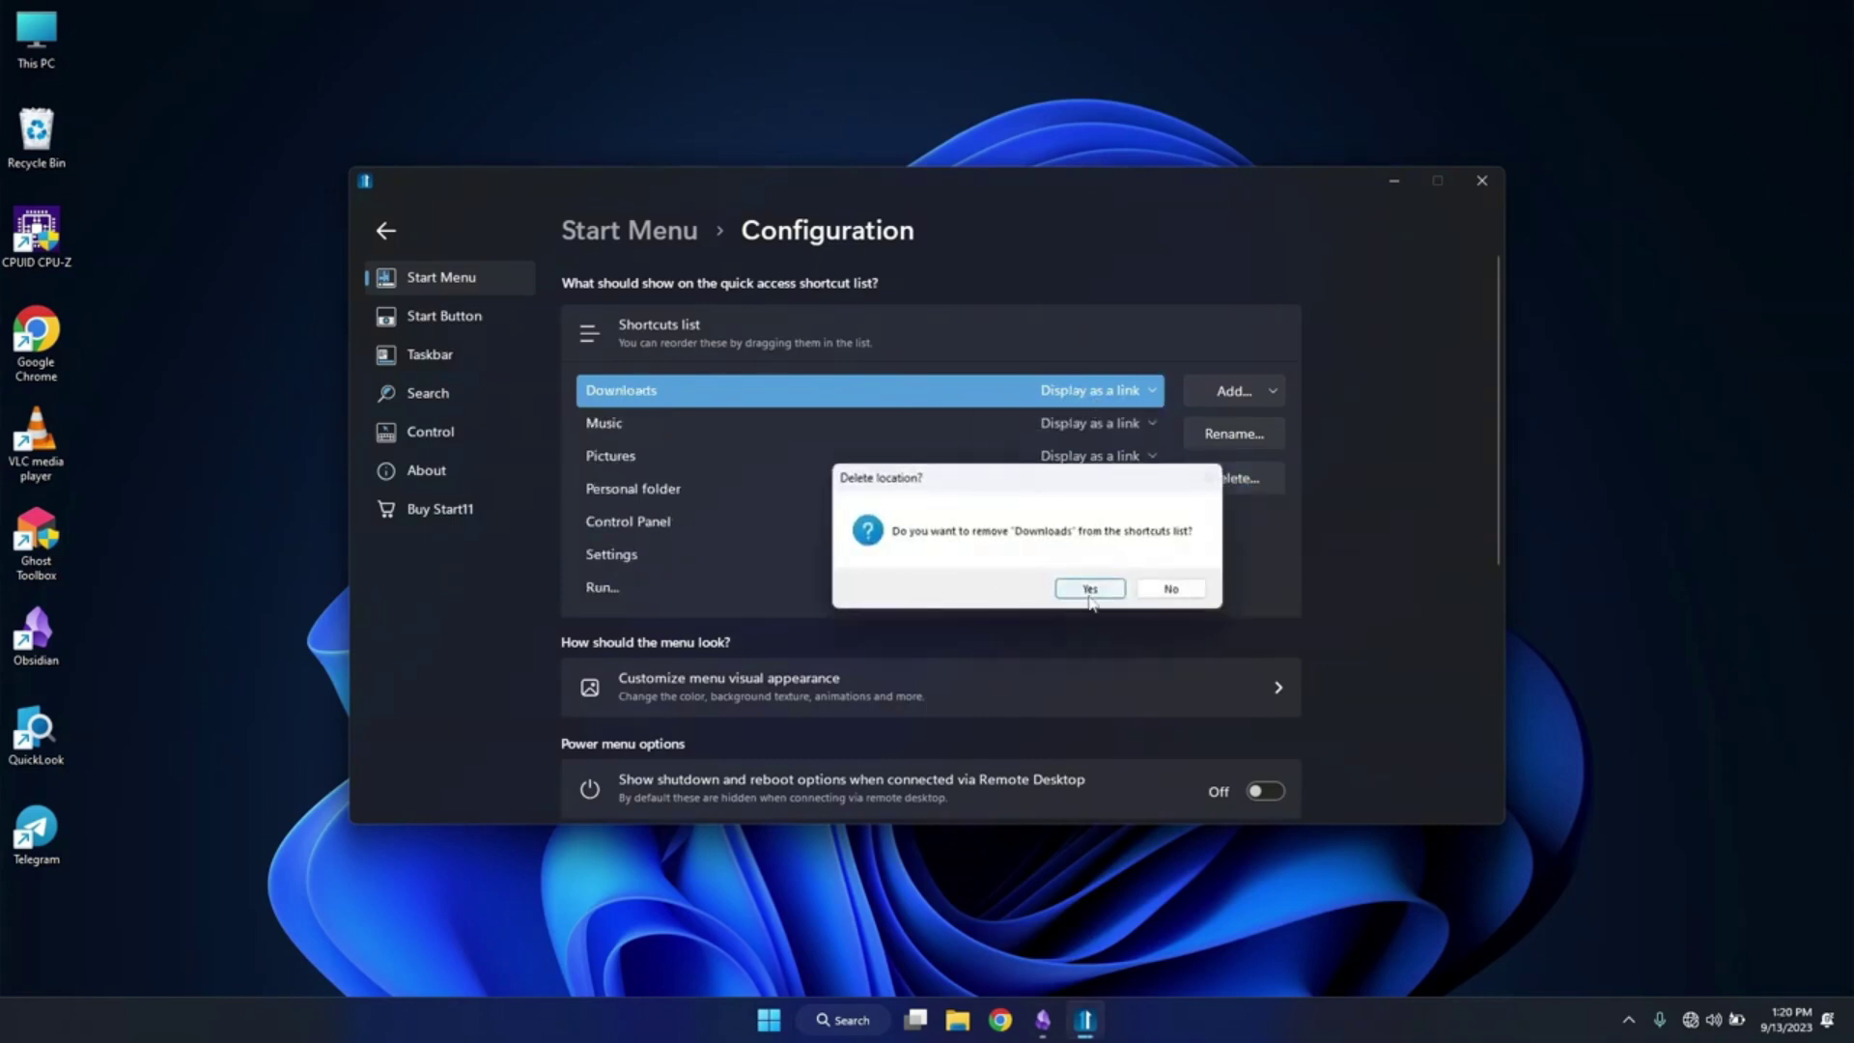
{"action": "left_click", "coordinate": [1089, 591]}
{"action": "left_click", "coordinate": [1235, 480]}
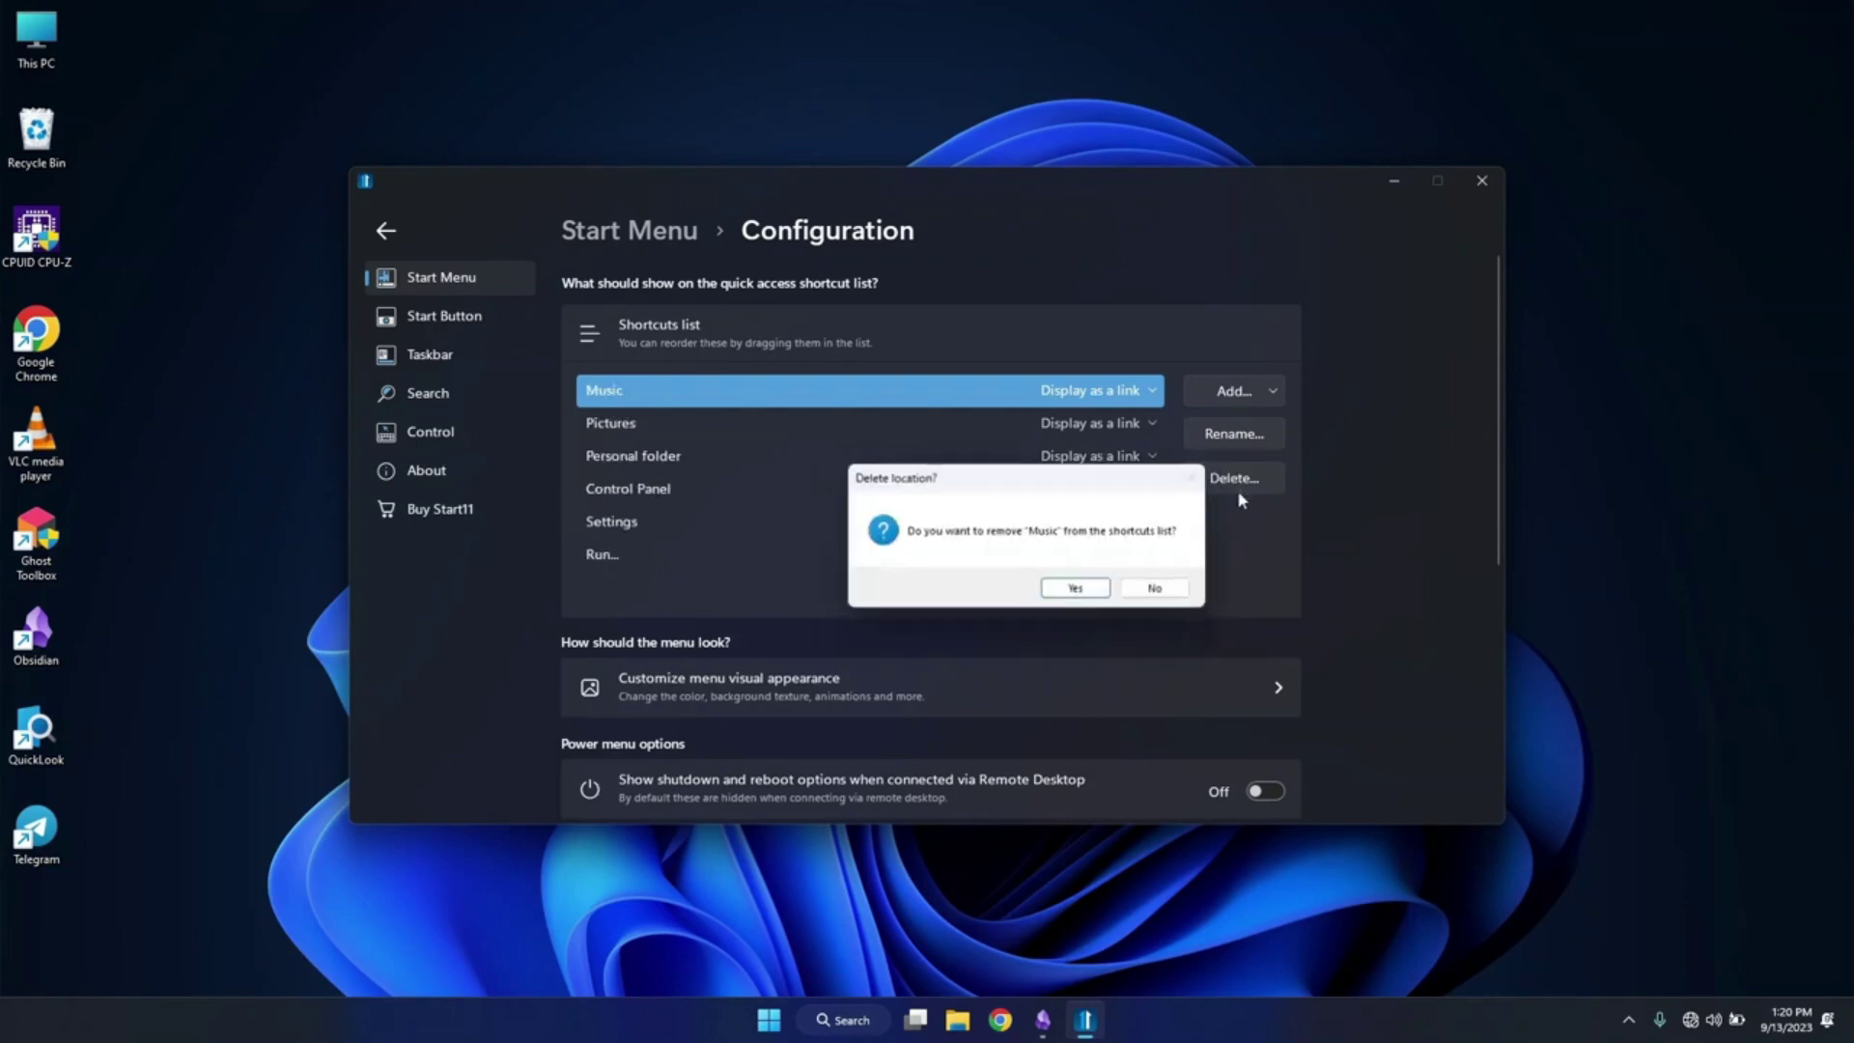
{"action": "left_click", "coordinate": [1073, 589]}
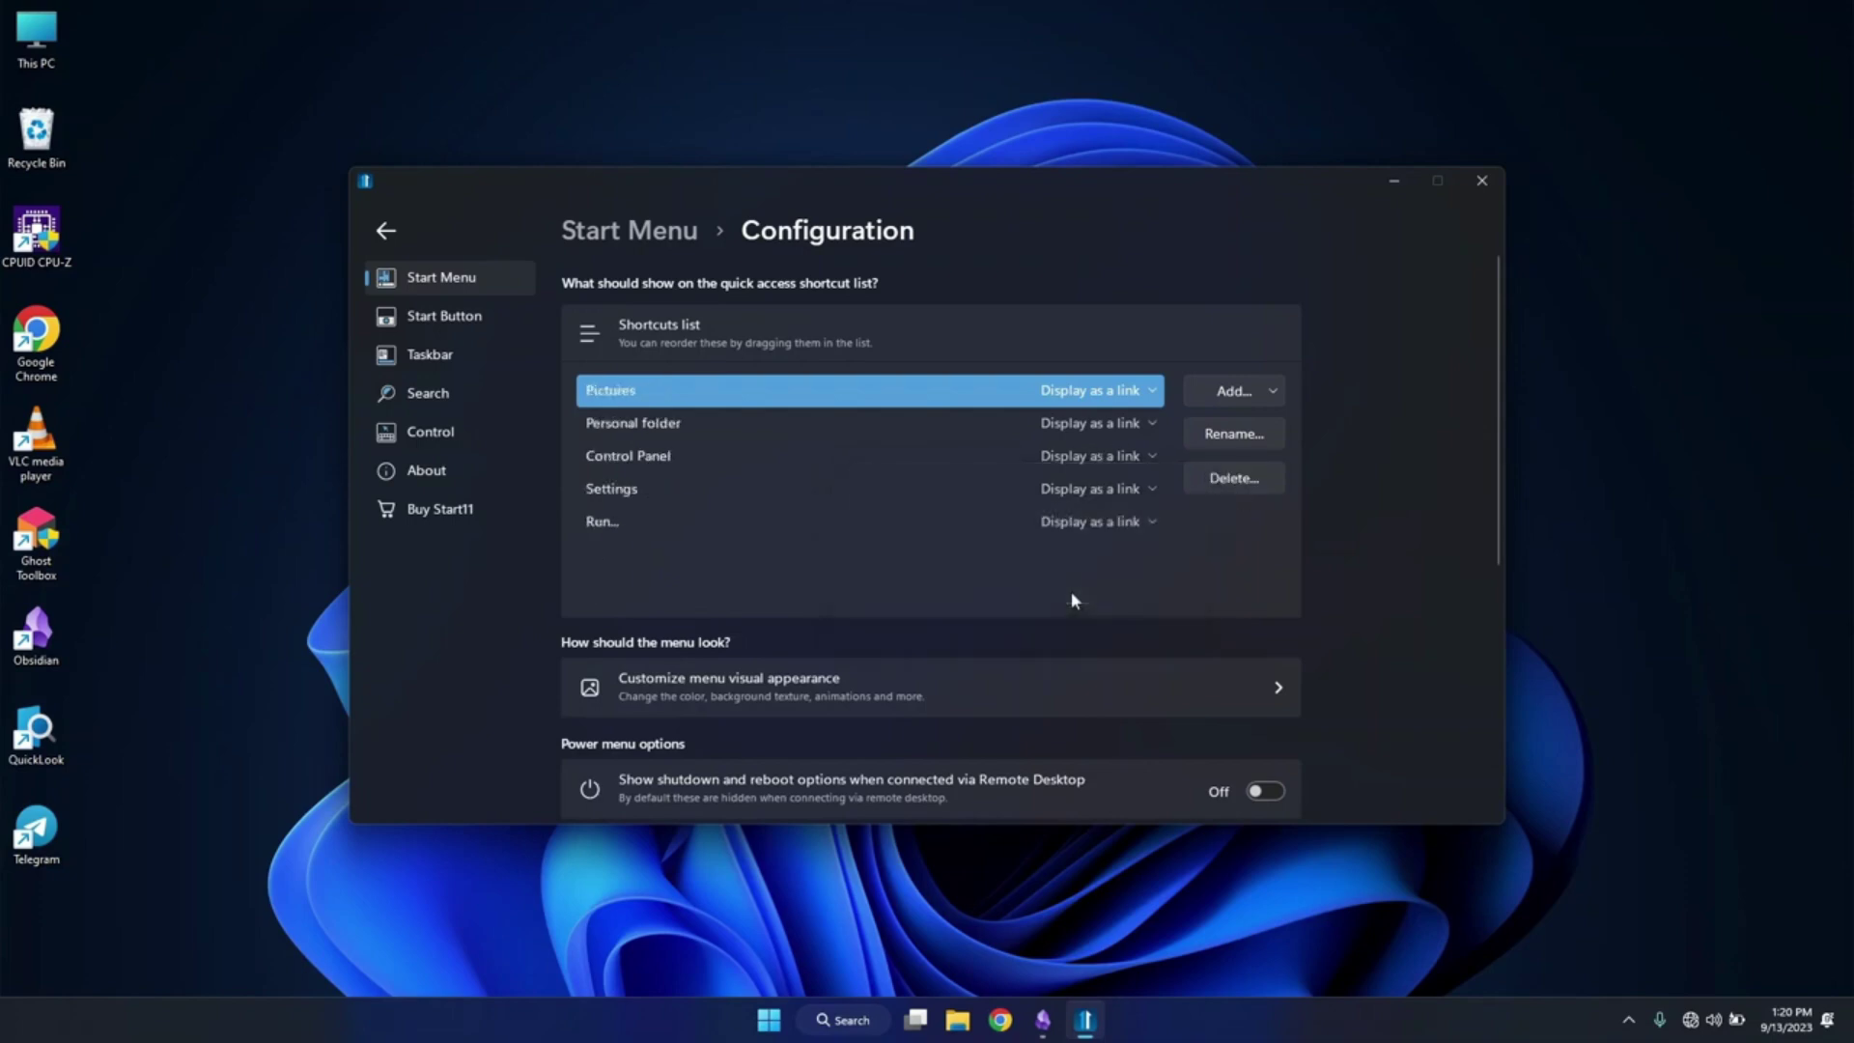
- Delete the Personal folder and Run... shortcuts from the list
{"action": "left_click", "coordinate": [656, 431]}
{"action": "left_click", "coordinate": [1235, 479]}
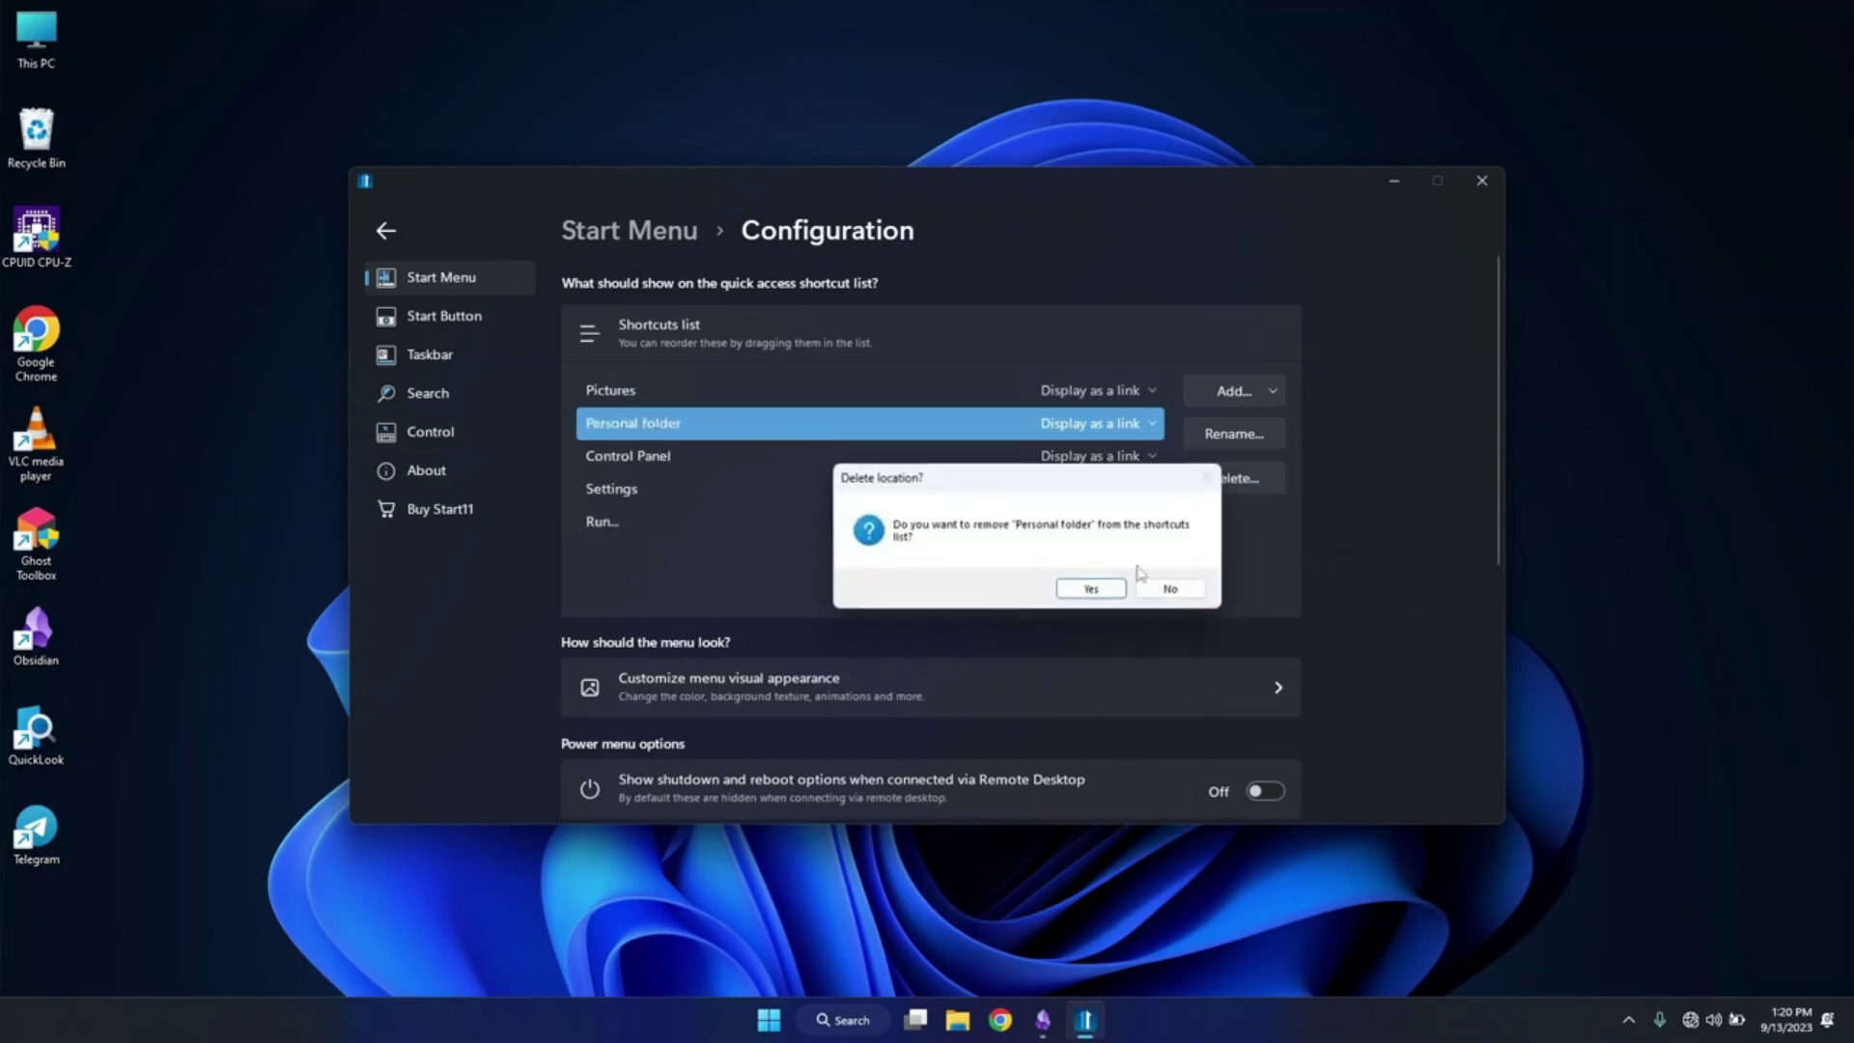
{"action": "left_click", "coordinate": [1087, 589]}
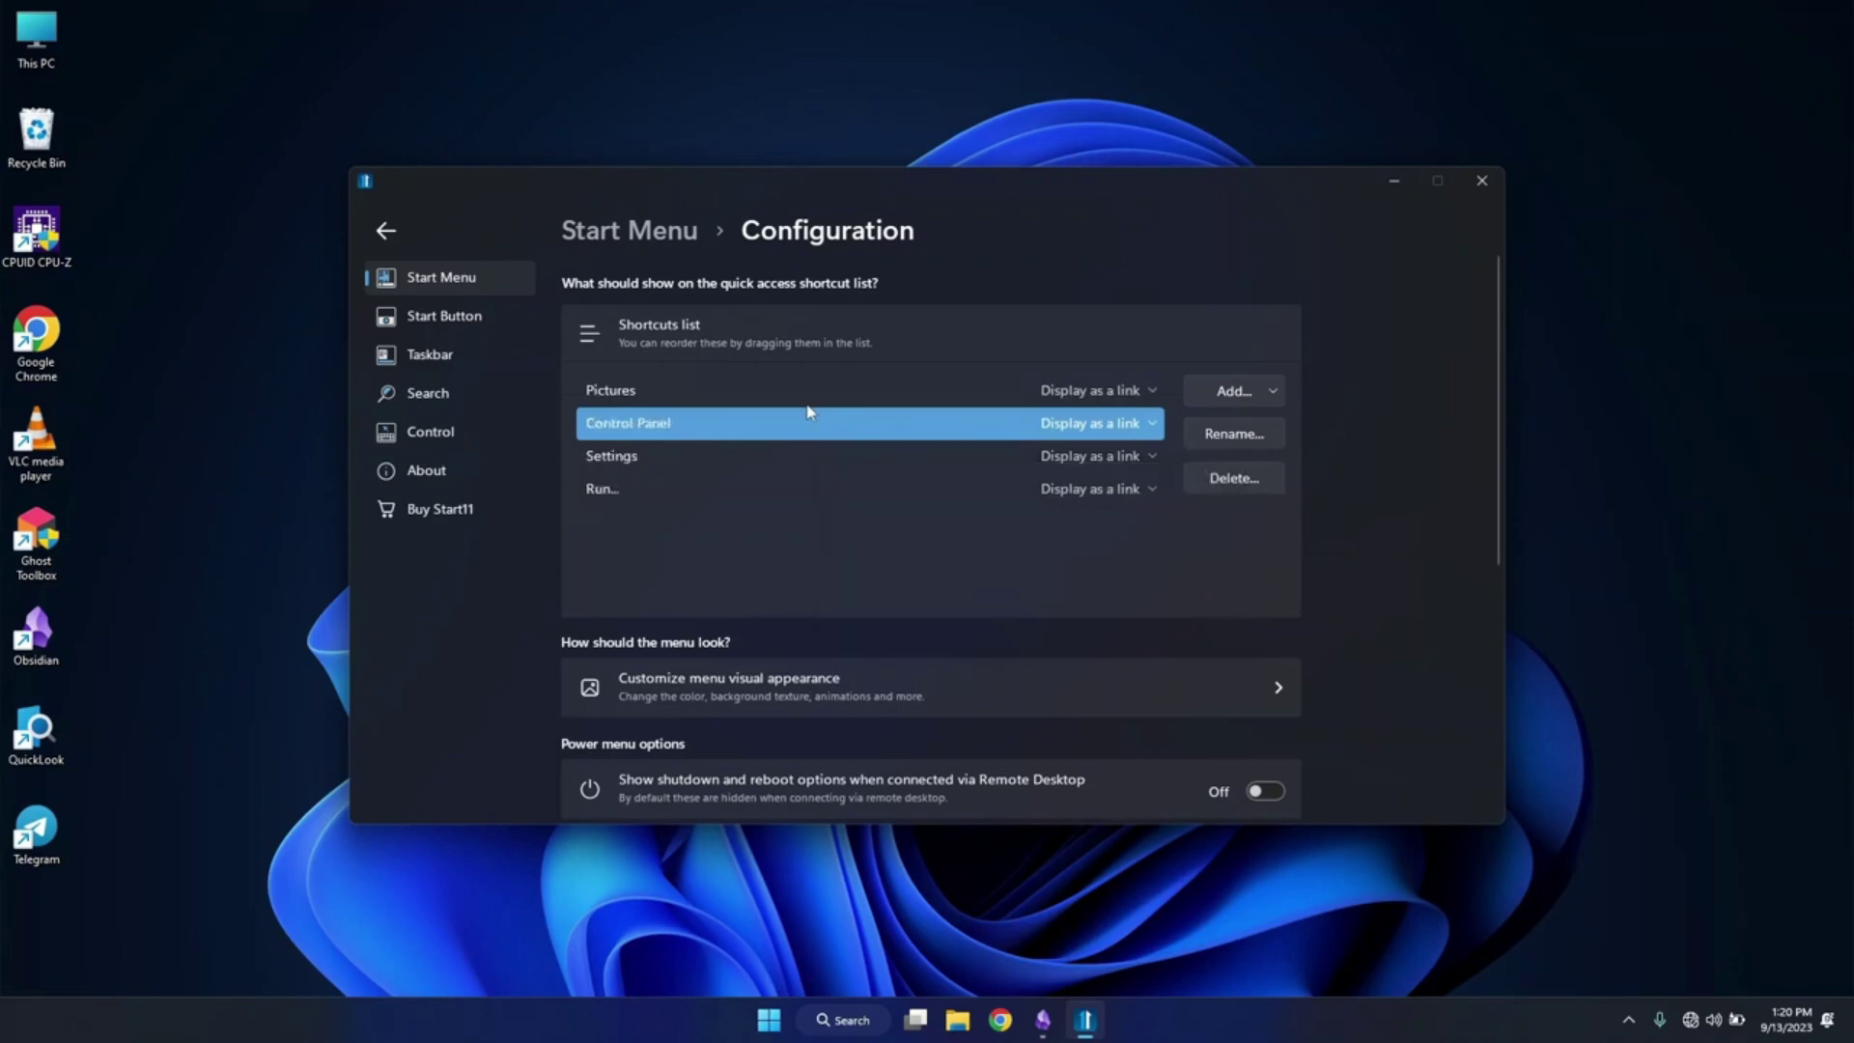
{"action": "left_click", "coordinate": [998, 470]}
{"action": "left_click", "coordinate": [1006, 492]}
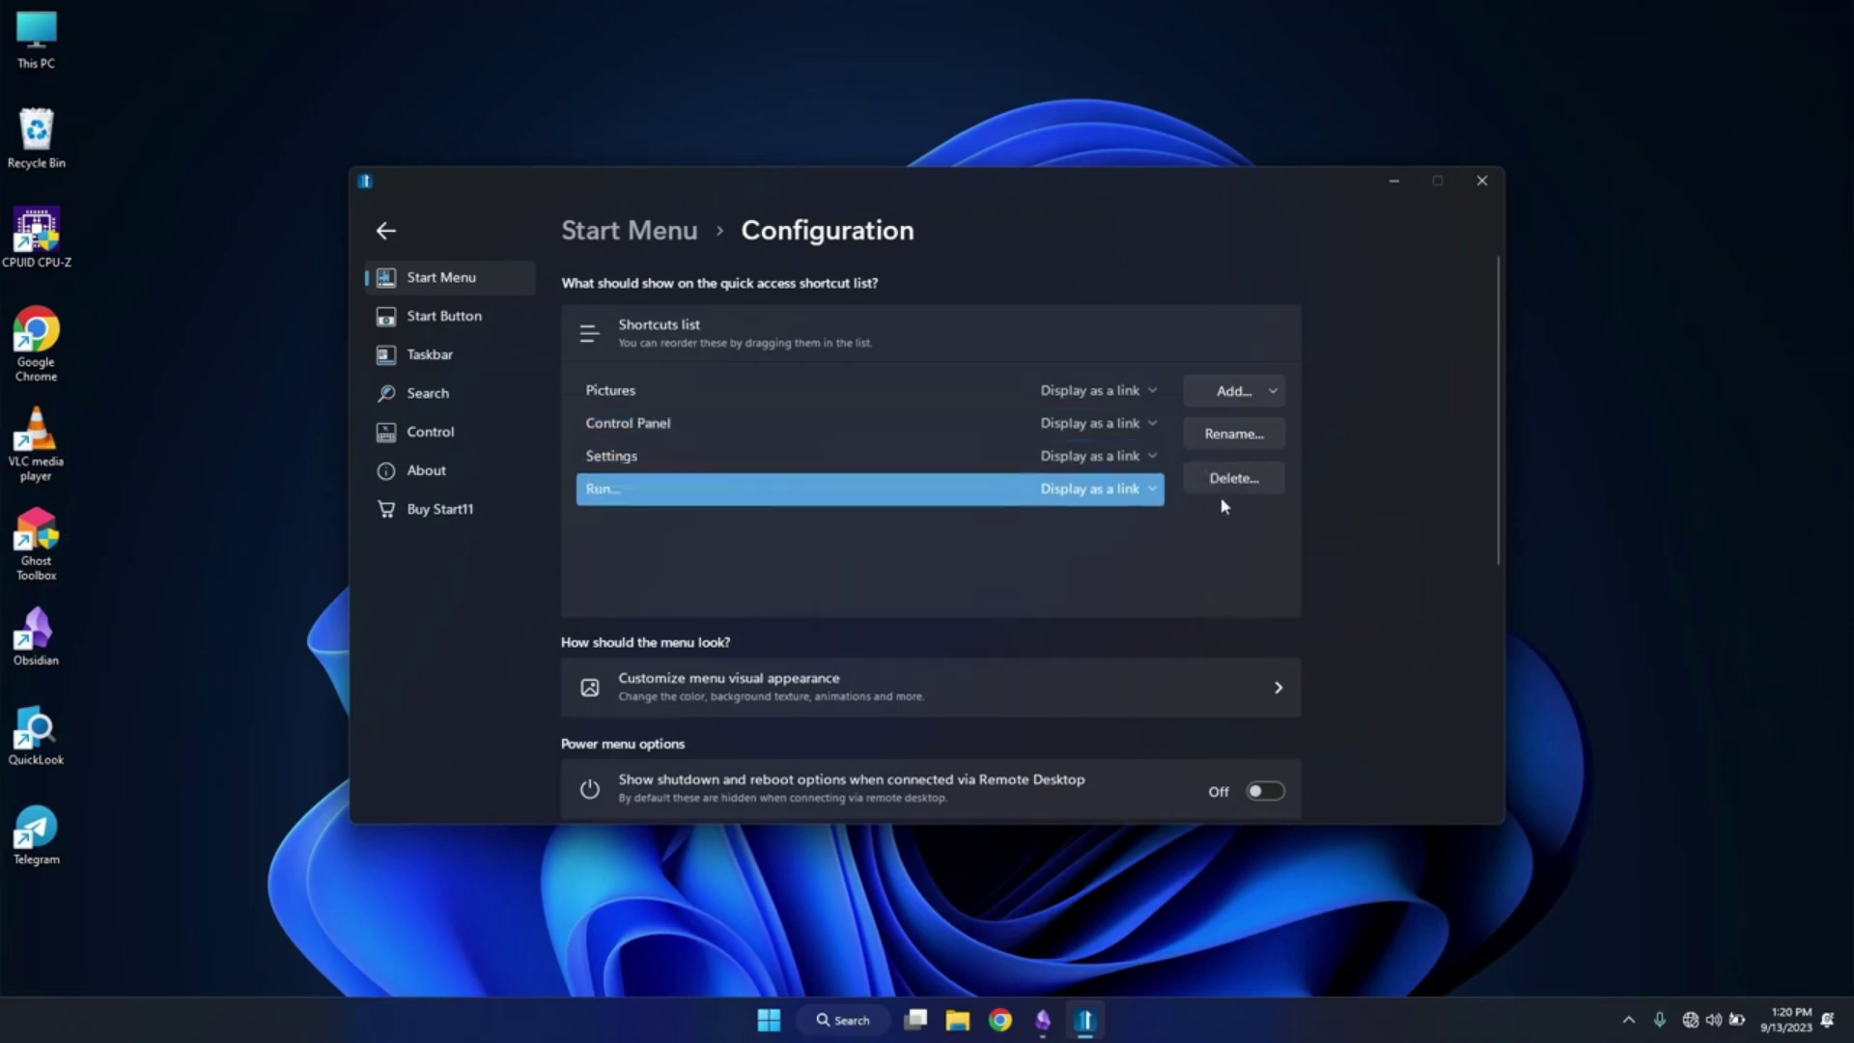
{"action": "left_click", "coordinate": [1235, 482]}
{"action": "left_click", "coordinate": [1077, 589]}
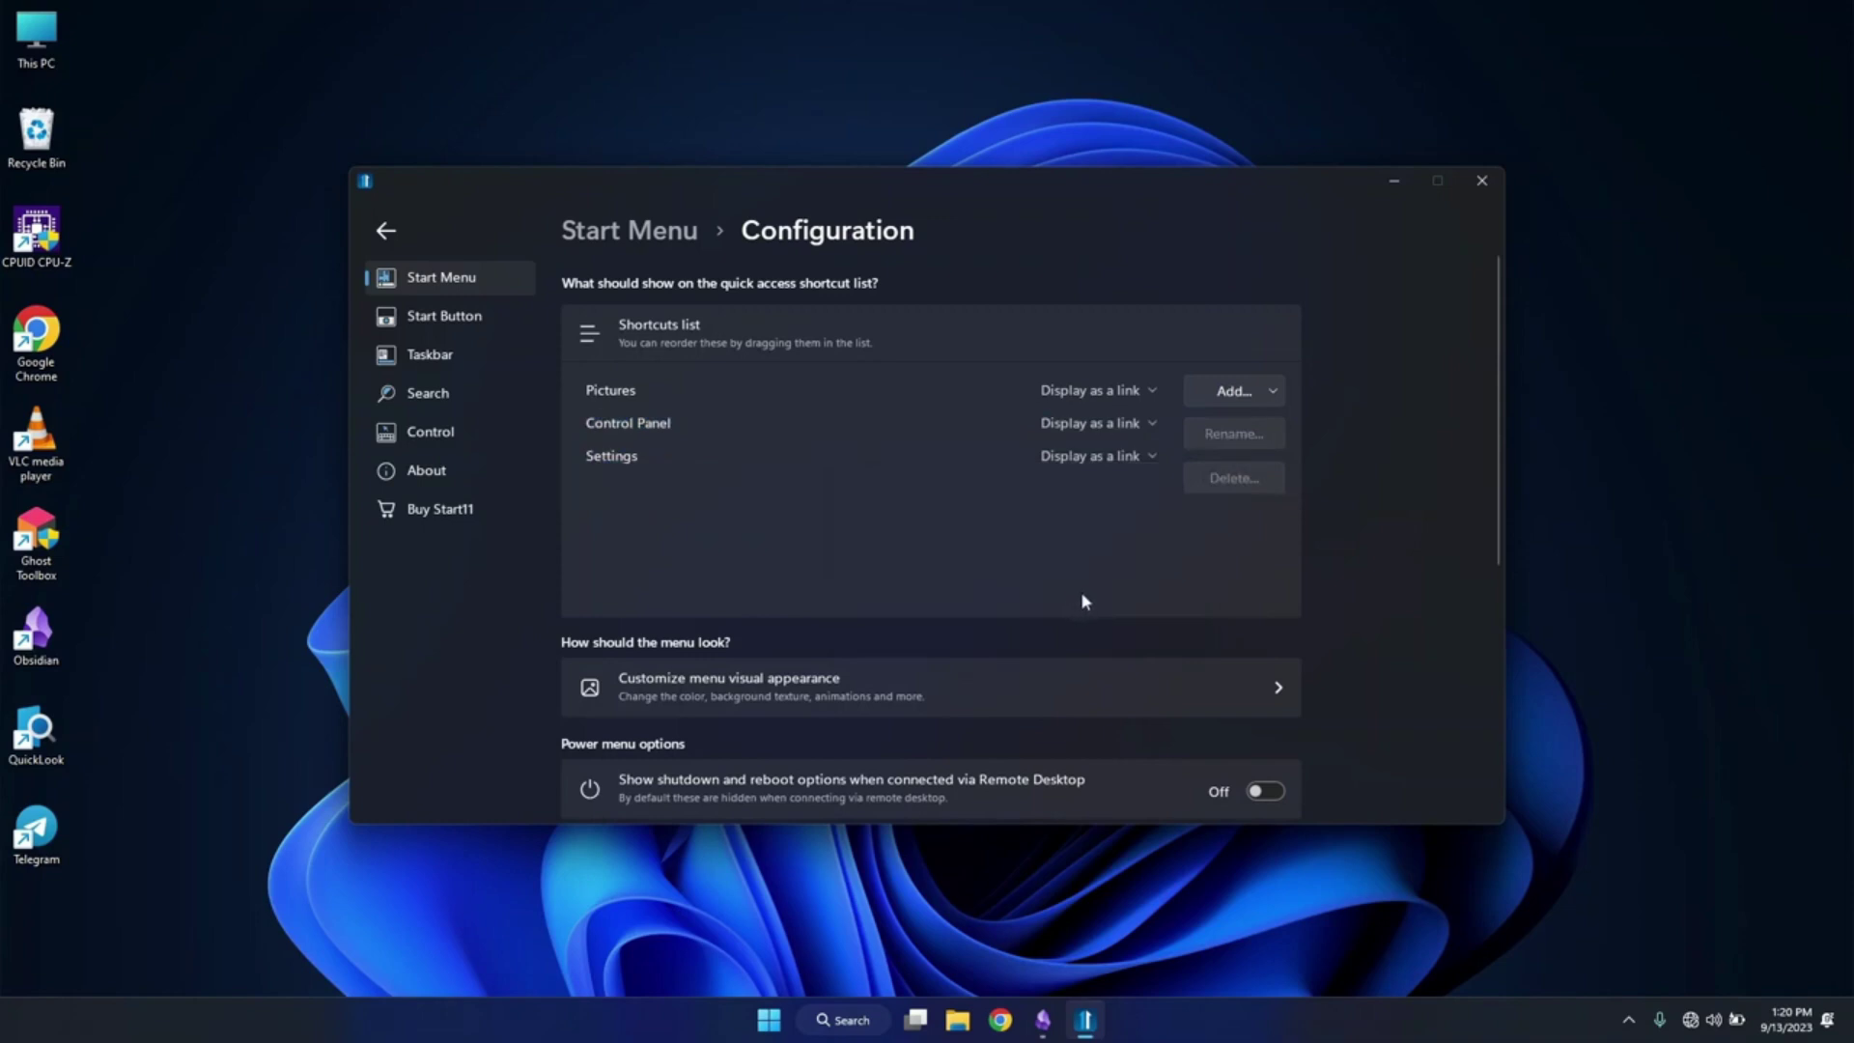
- On the Visual appearance page, try a custom menu colour without applying it, then bring up the font size setting
{"action": "left_click", "coordinate": [946, 708]}
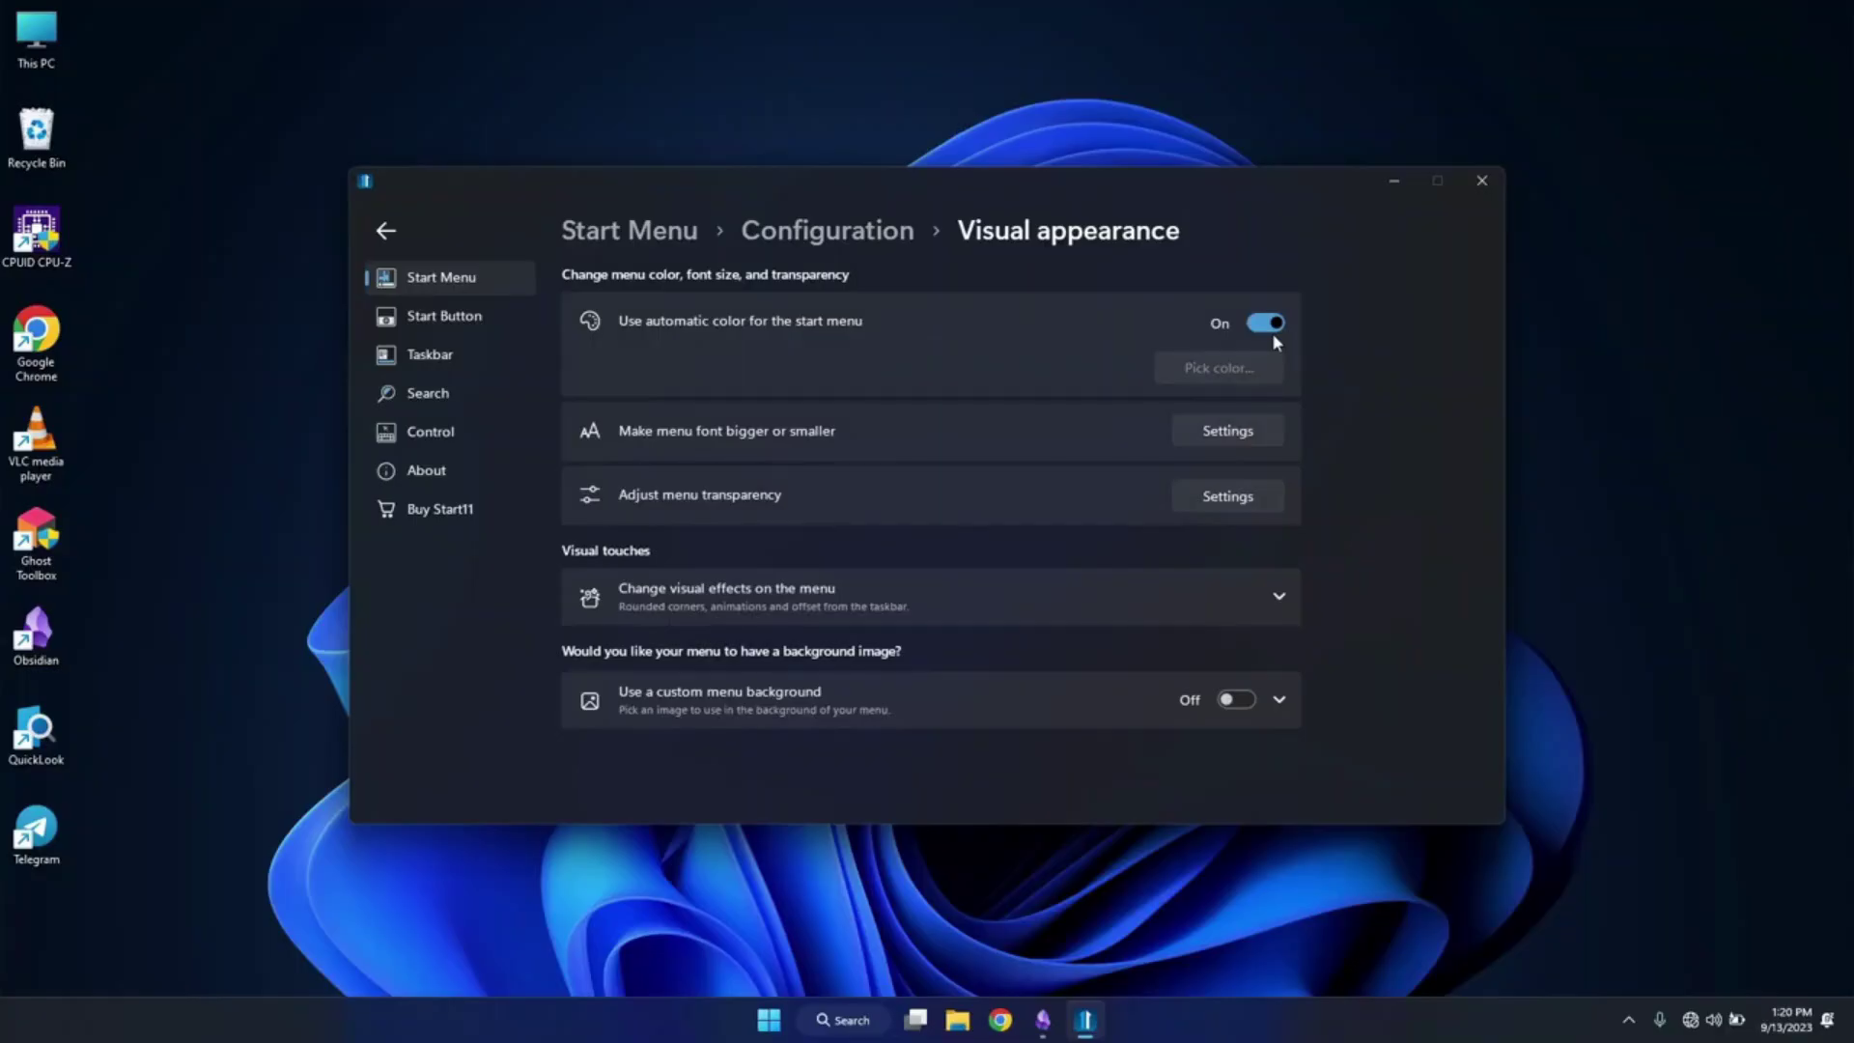
{"action": "left_click", "coordinate": [1272, 332]}
{"action": "left_click", "coordinate": [1168, 367]}
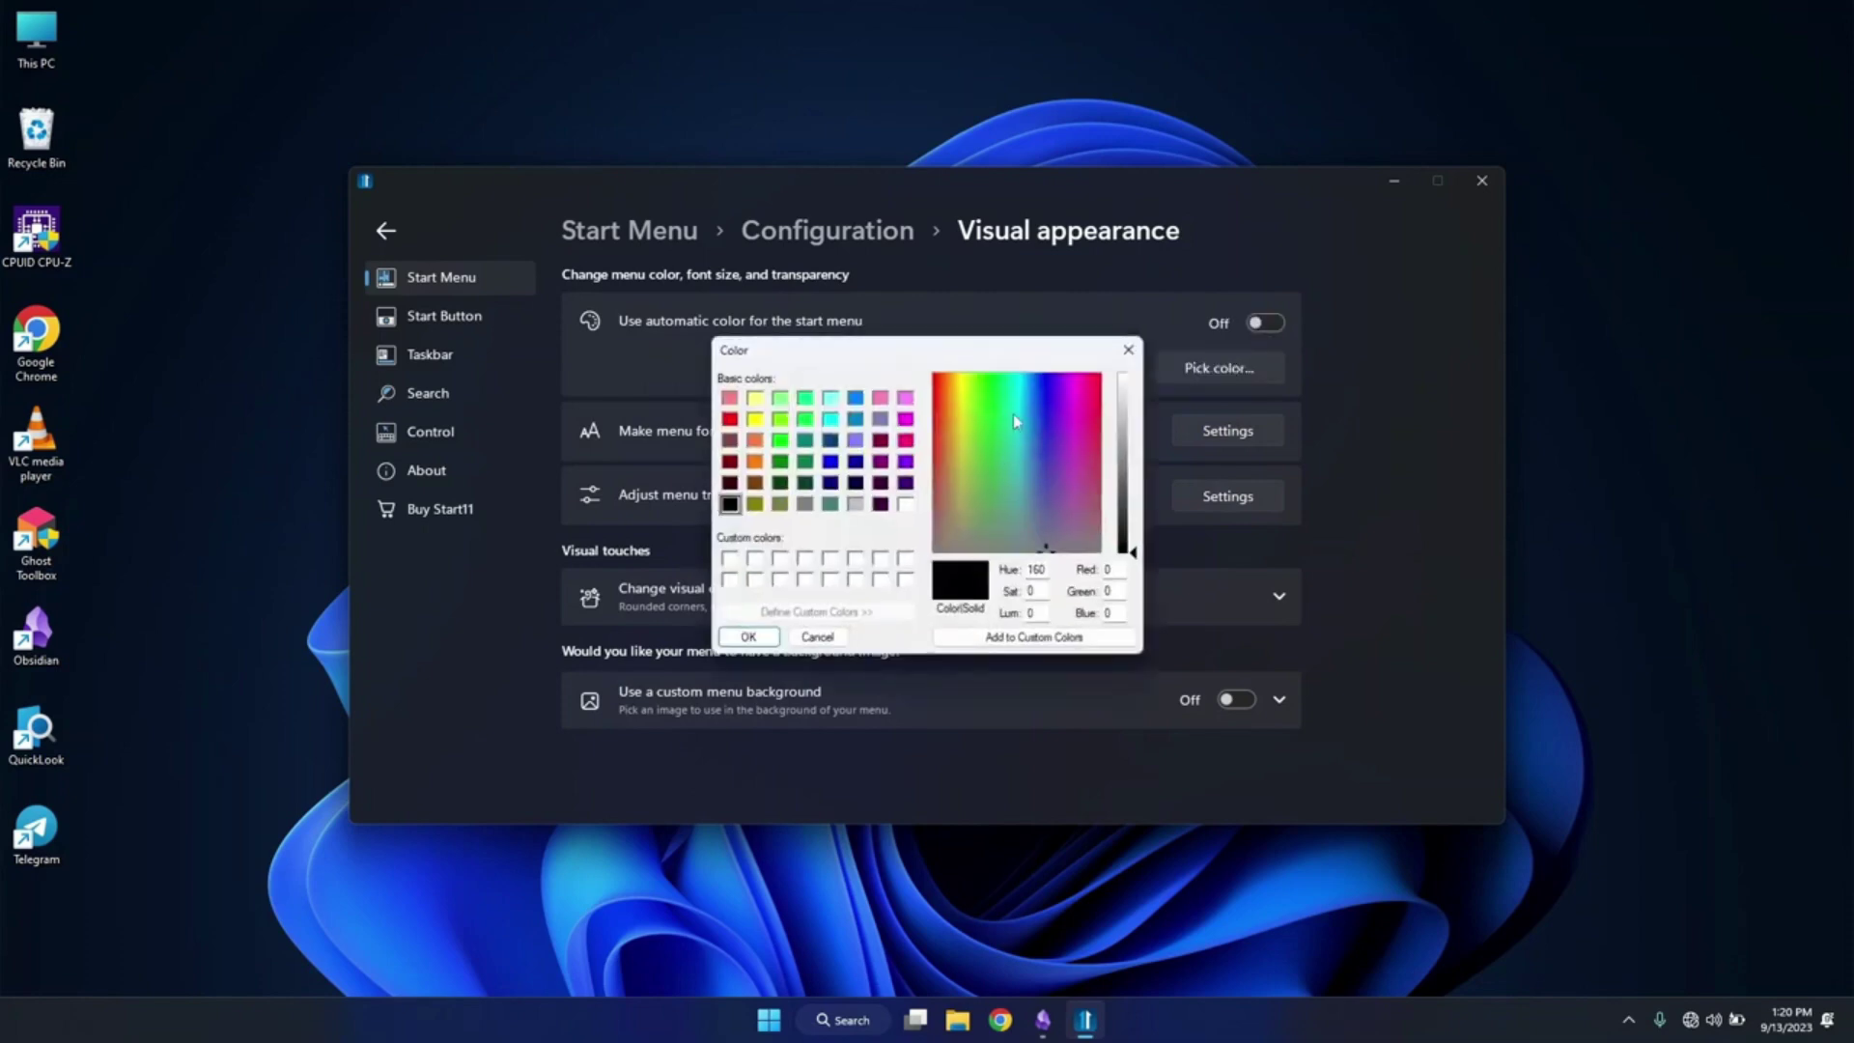
{"action": "left_click_drag", "start_coordinate": [1013, 409], "coordinate": [1084, 469]}
{"action": "left_click", "coordinate": [1124, 352]}
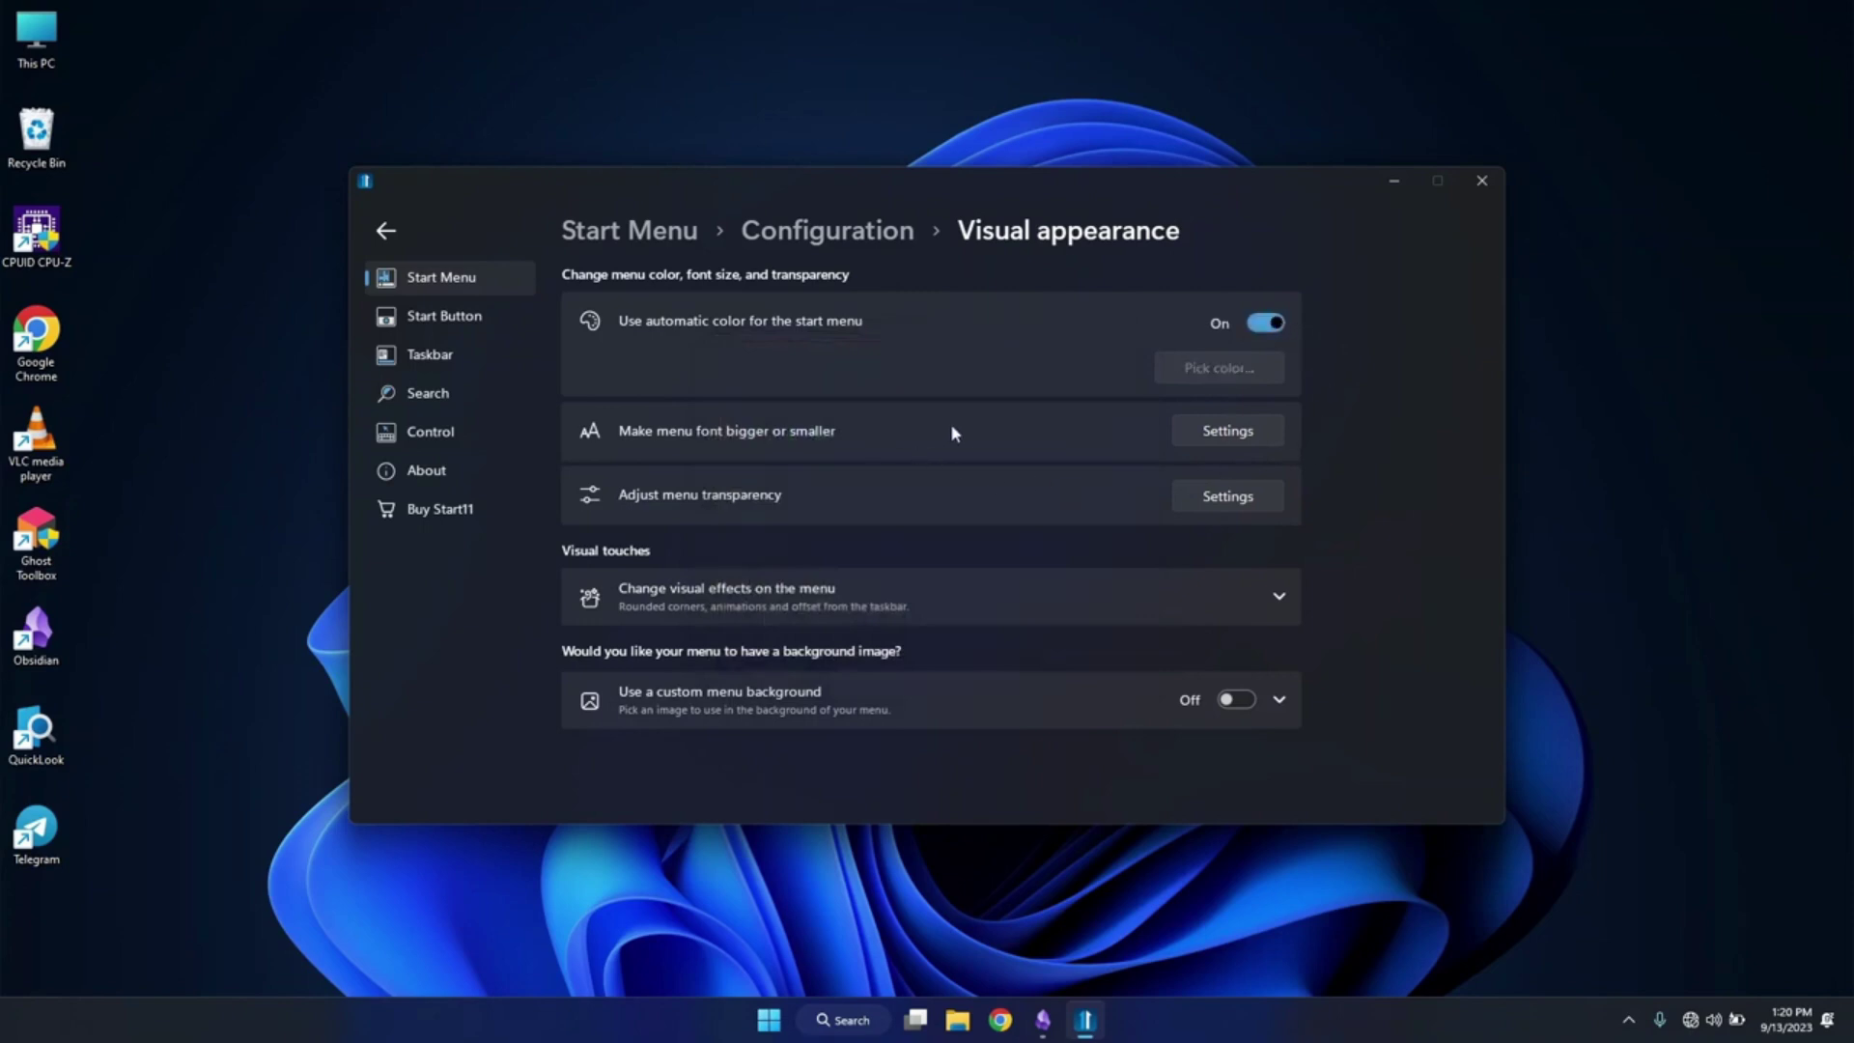
{"action": "left_click", "coordinate": [1227, 431]}
{"action": "left_click_drag", "start_coordinate": [1086, 485], "coordinate": [1179, 494]}
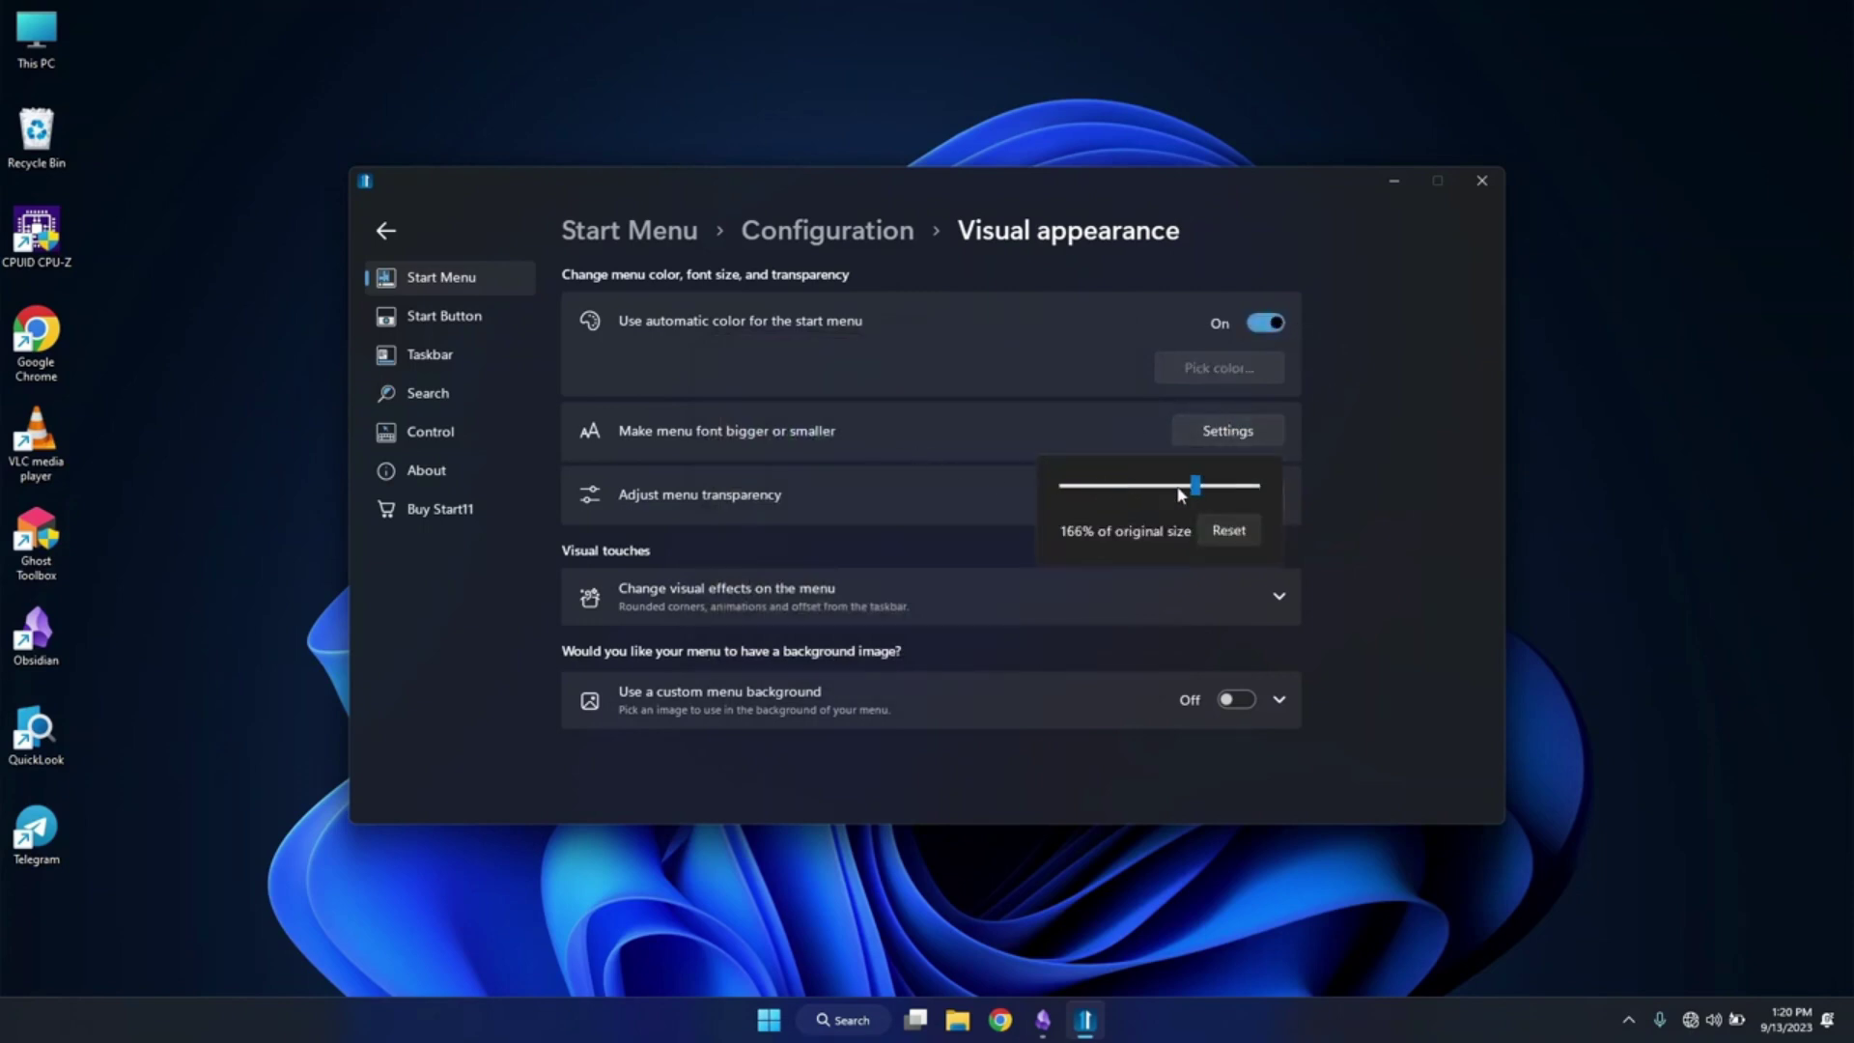
{"action": "left_click", "coordinate": [767, 1022]}
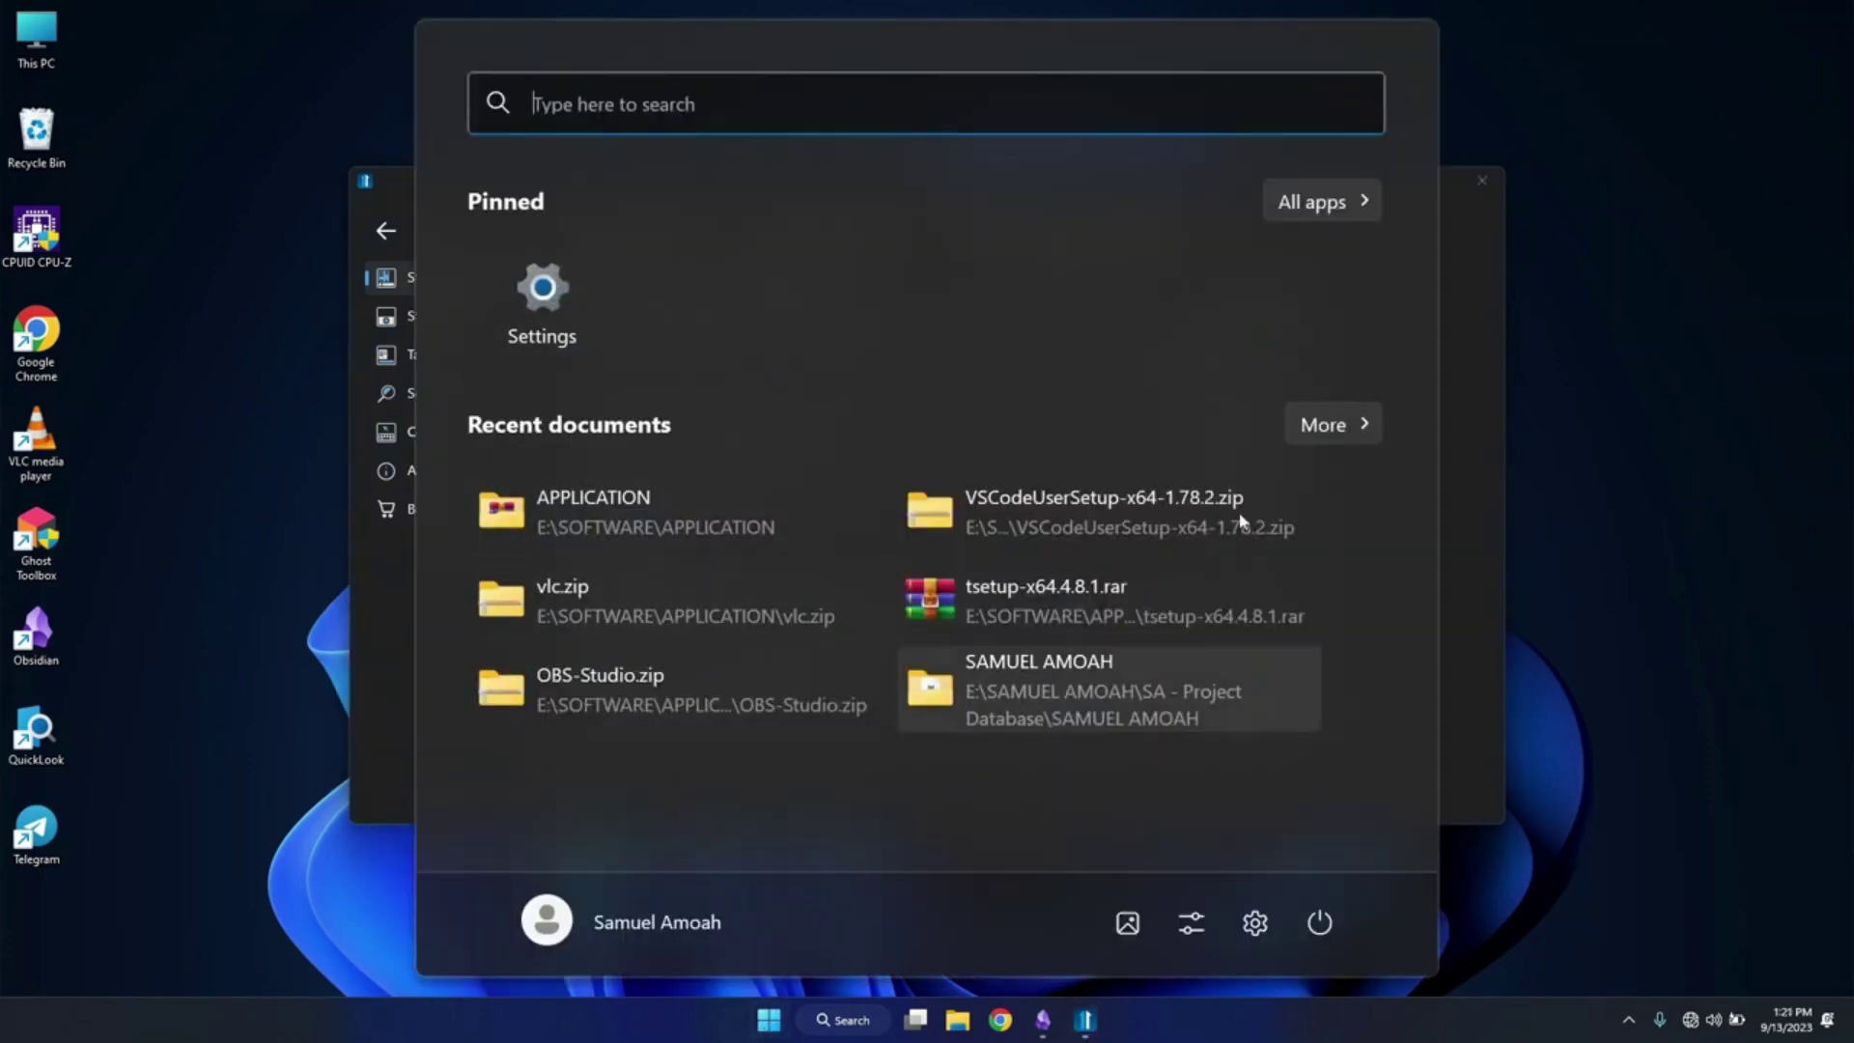
{"action": "left_click", "coordinate": [768, 1020]}
{"action": "left_click", "coordinate": [1273, 432]}
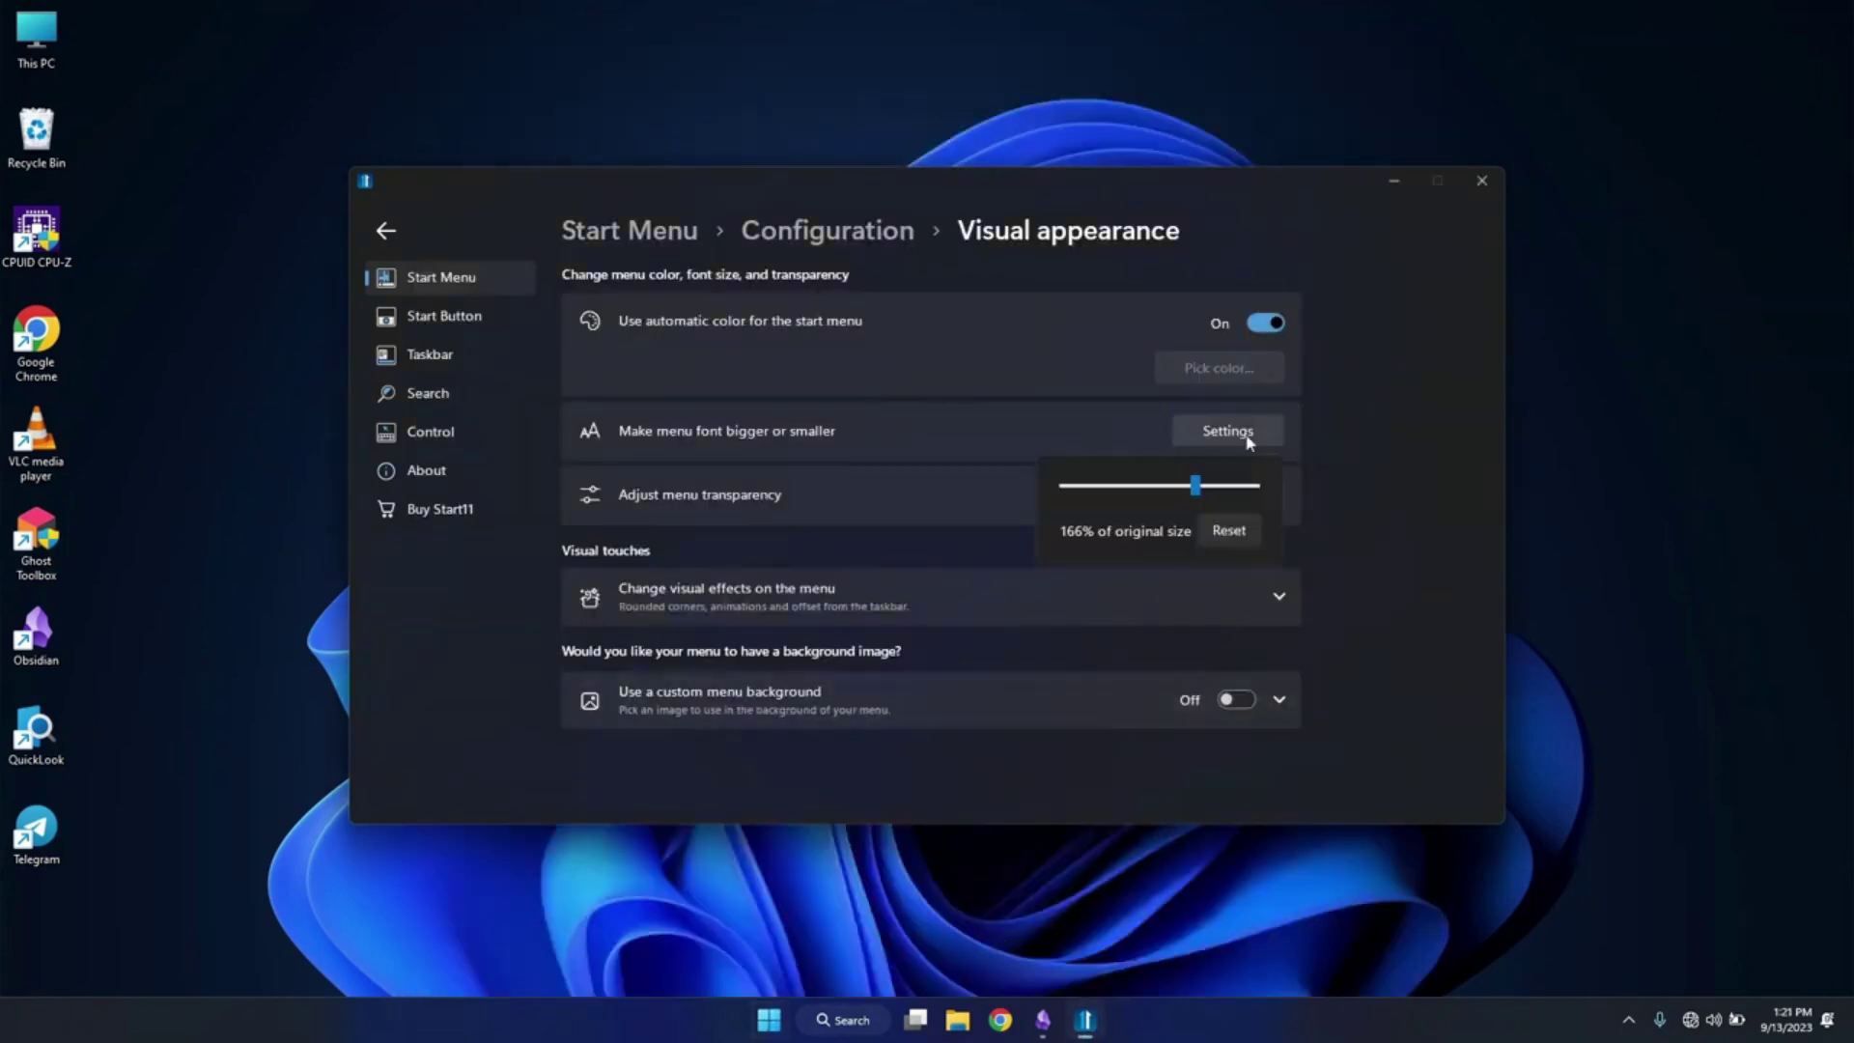
{"action": "left_click", "coordinate": [1228, 531]}
{"action": "left_click", "coordinate": [1348, 477]}
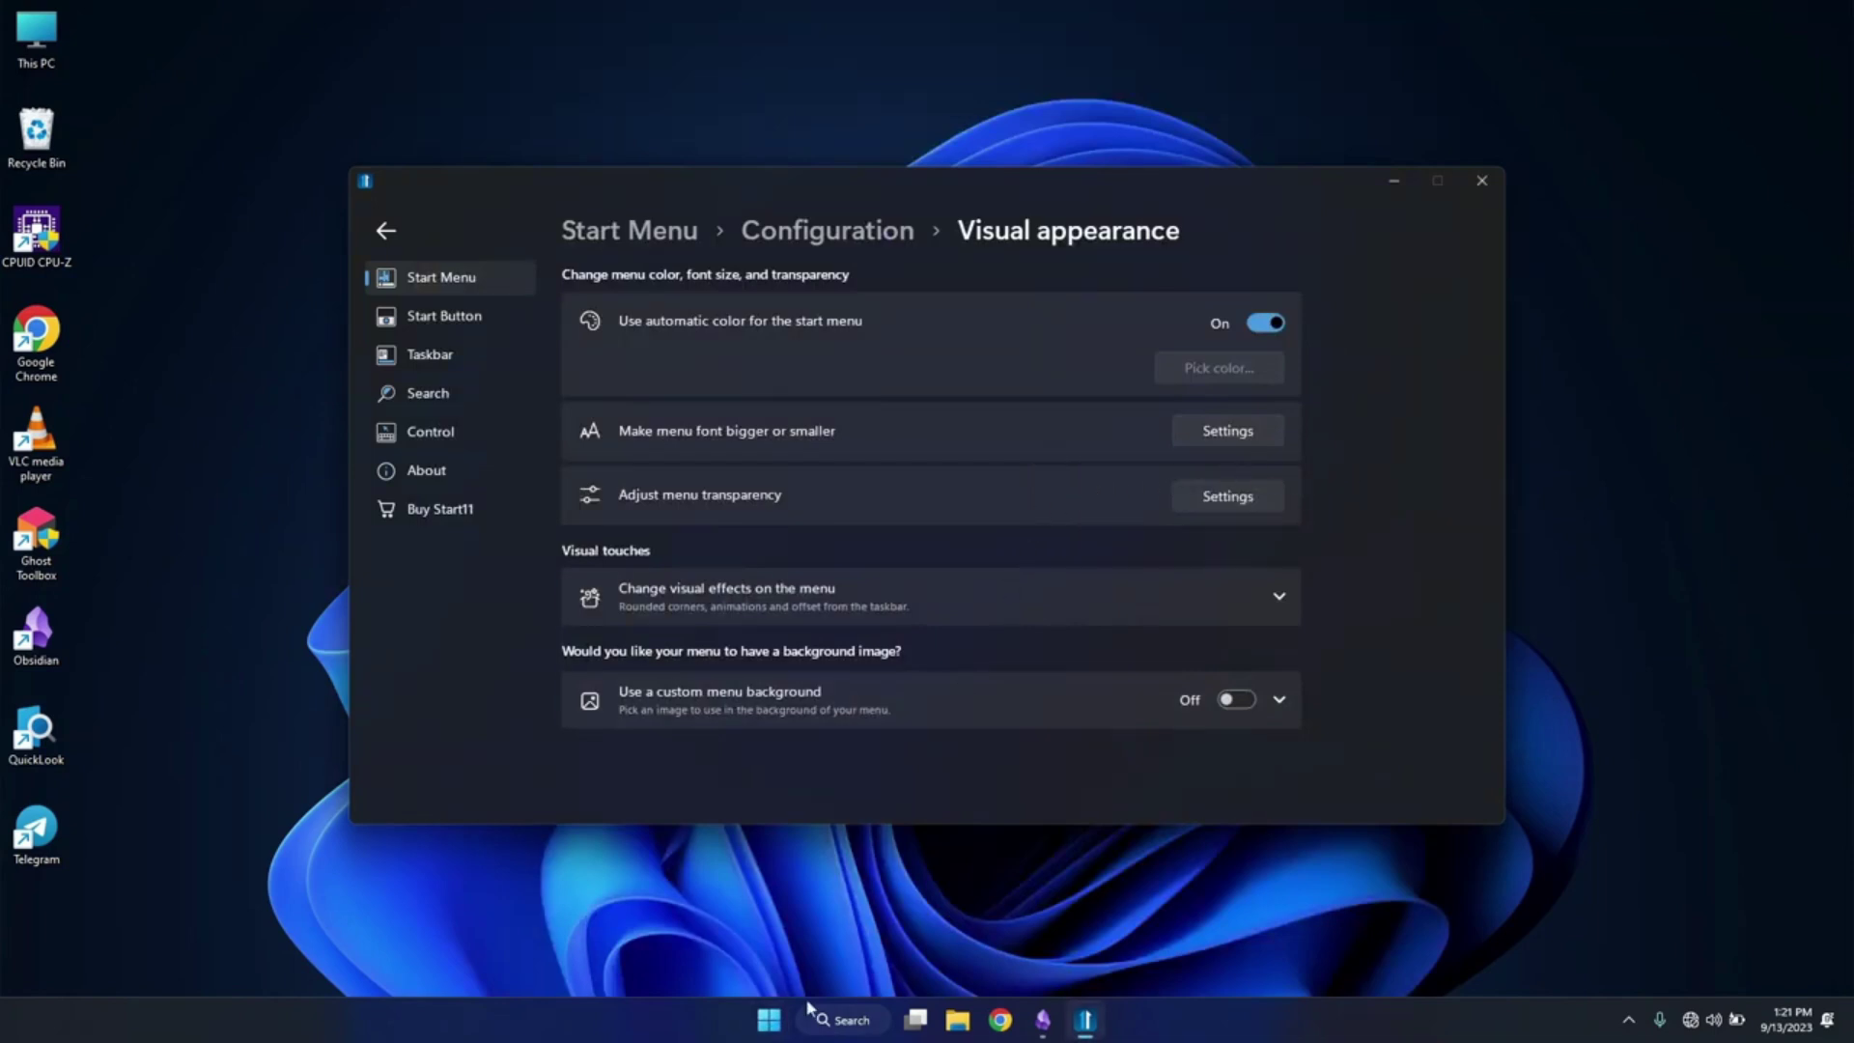
- Lower the menu opacity slider from 94% solid and preview the see-through Start menu
{"action": "left_click", "coordinate": [780, 1031]}
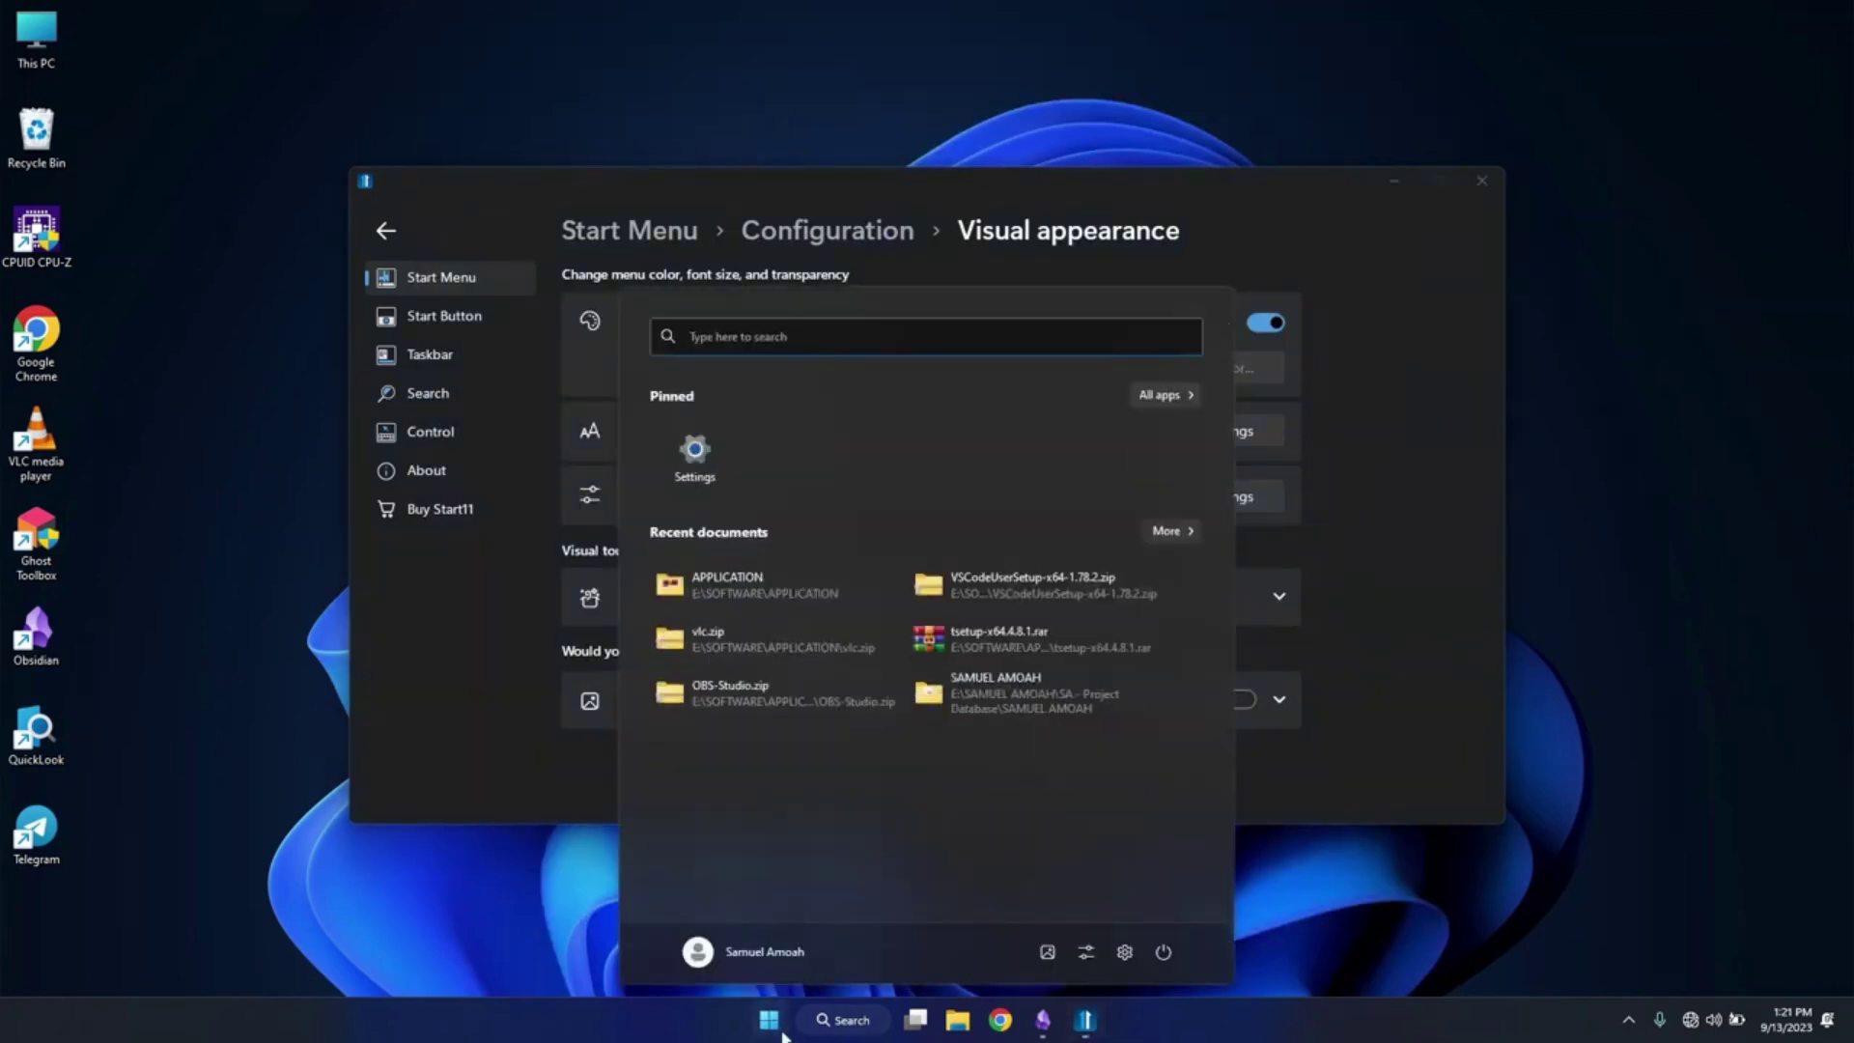
{"action": "left_click", "coordinate": [780, 1031]}
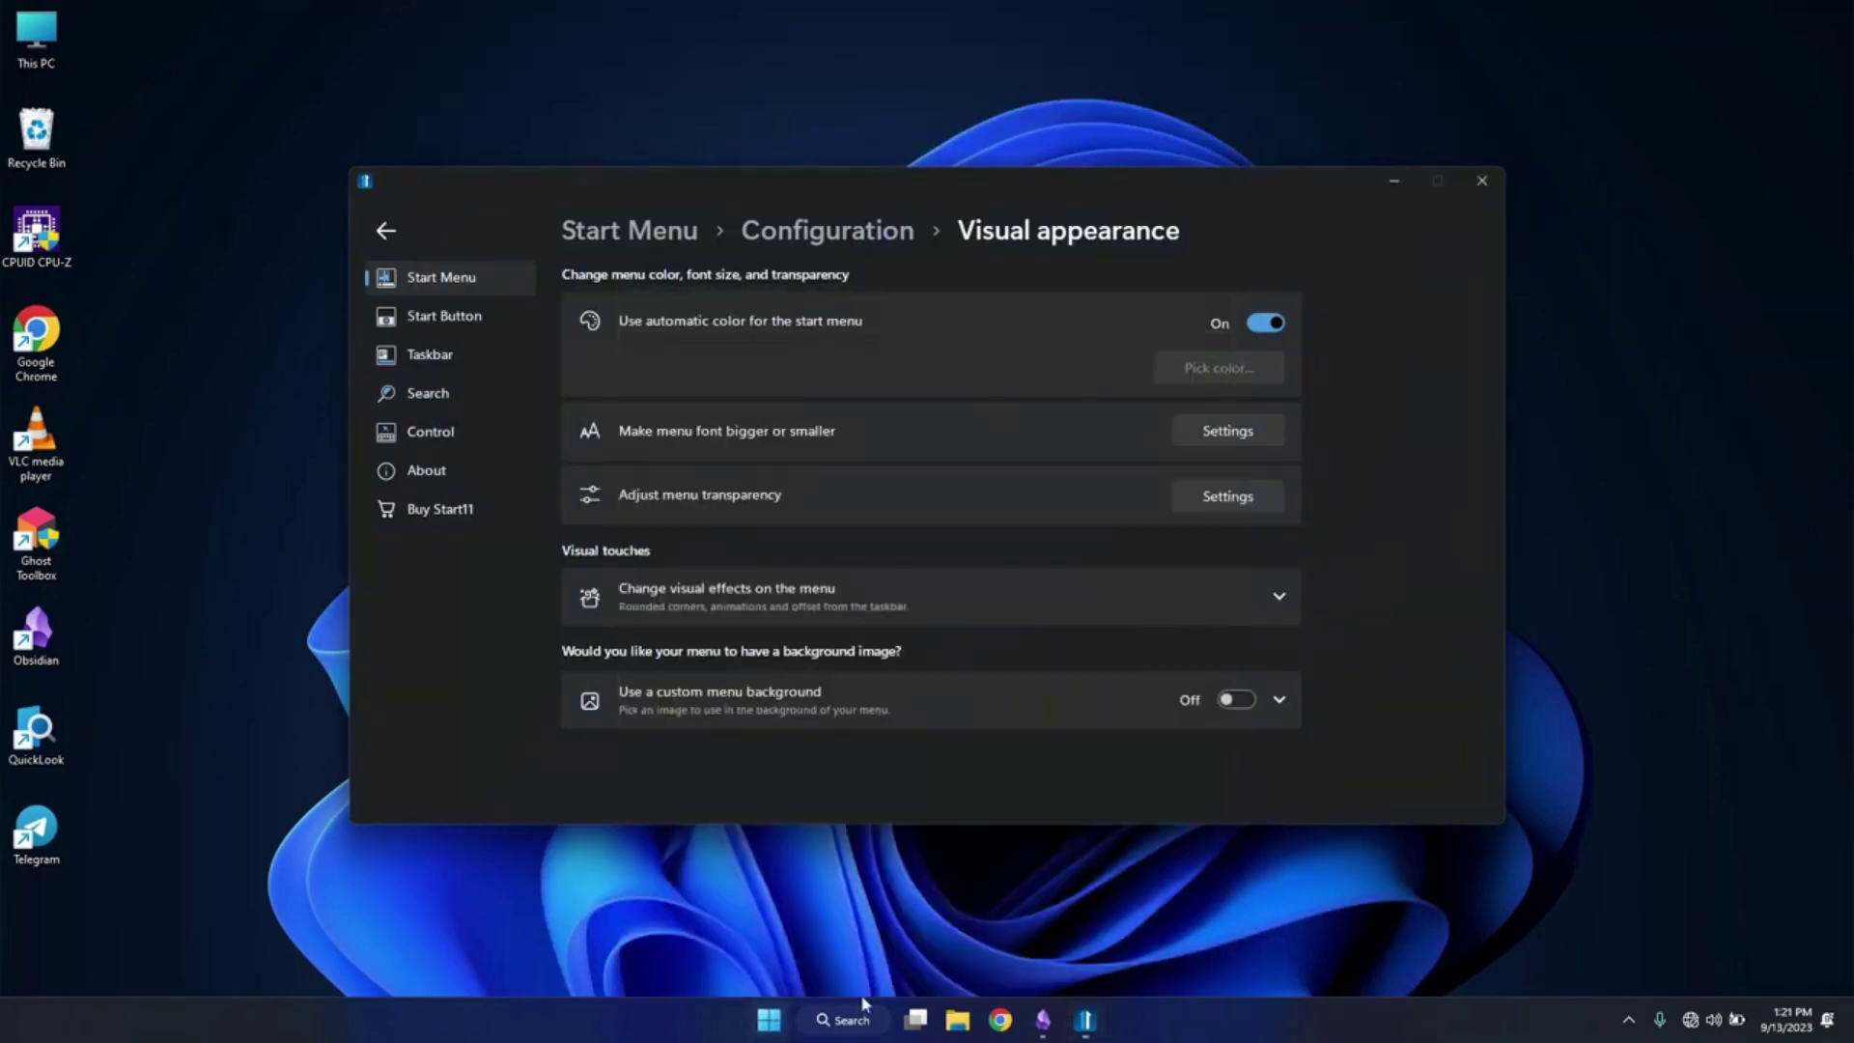
{"action": "left_click", "coordinate": [1254, 487]}
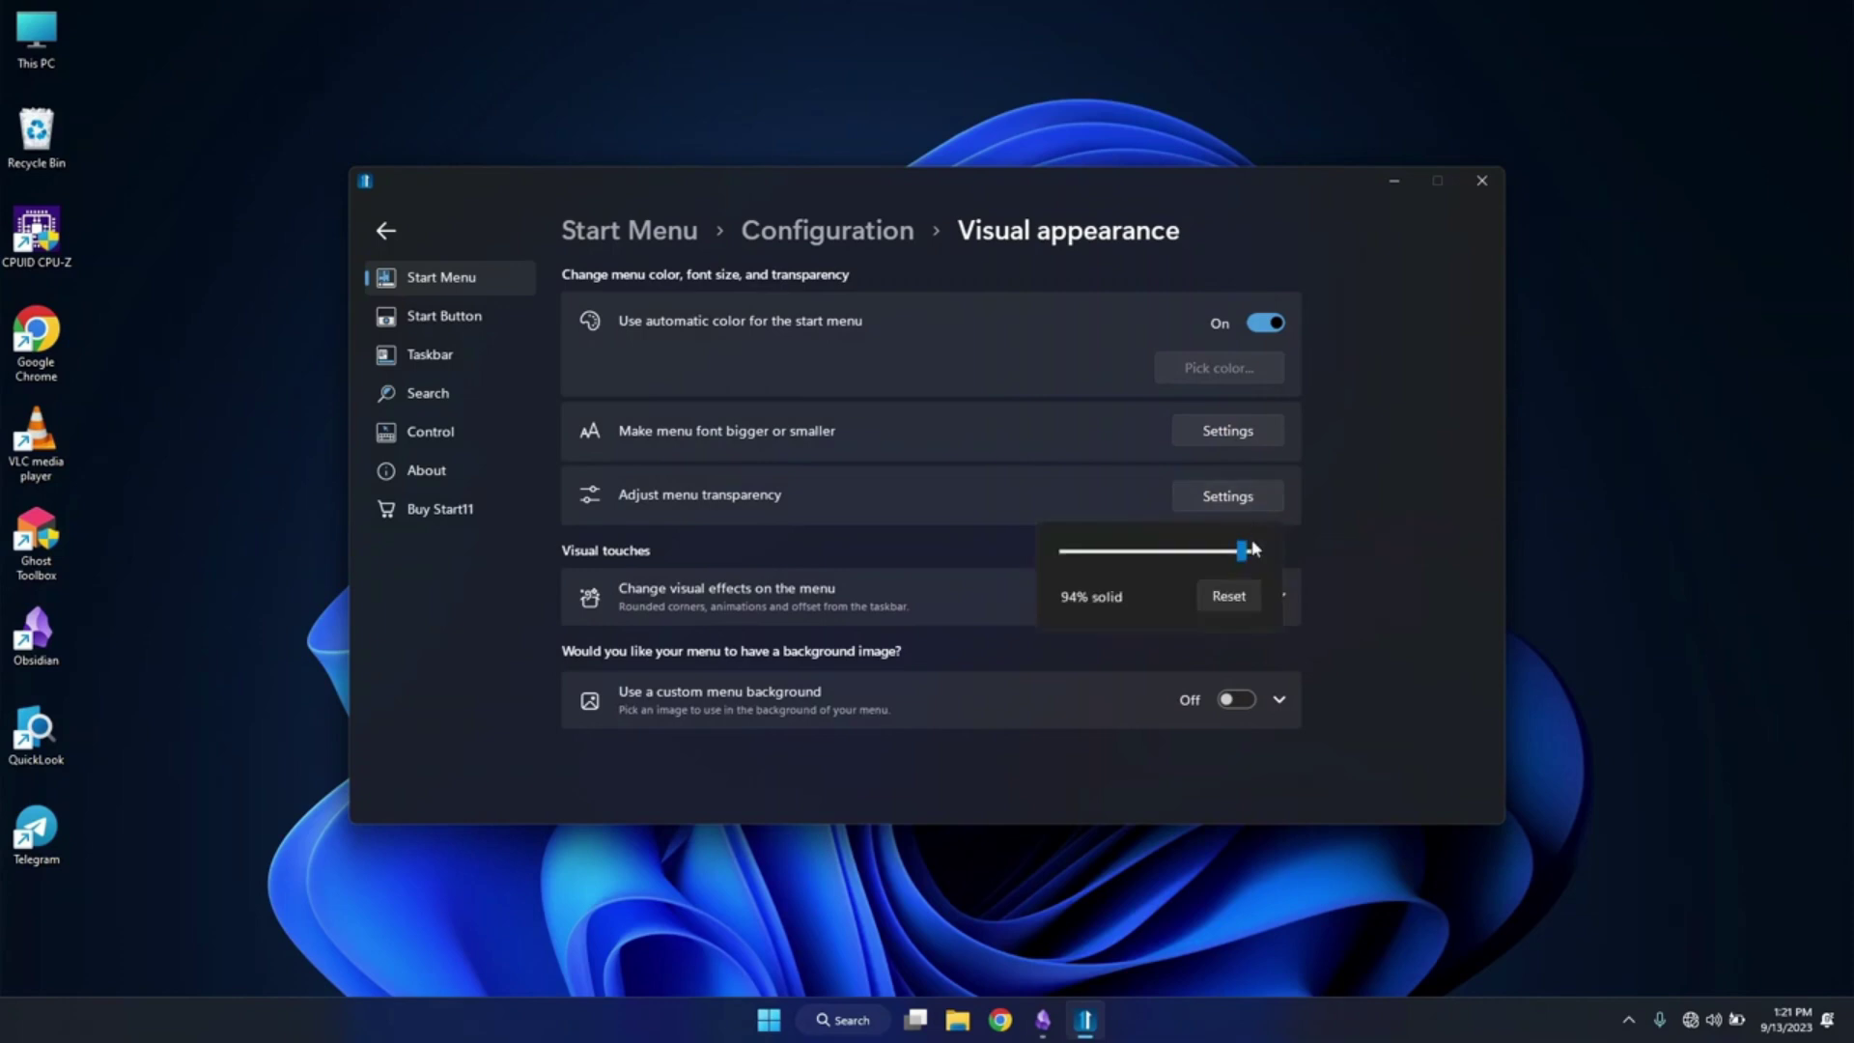
{"action": "left_click_drag", "start_coordinate": [1243, 552], "coordinate": [1088, 553]}
{"action": "left_click", "coordinate": [766, 1018]}
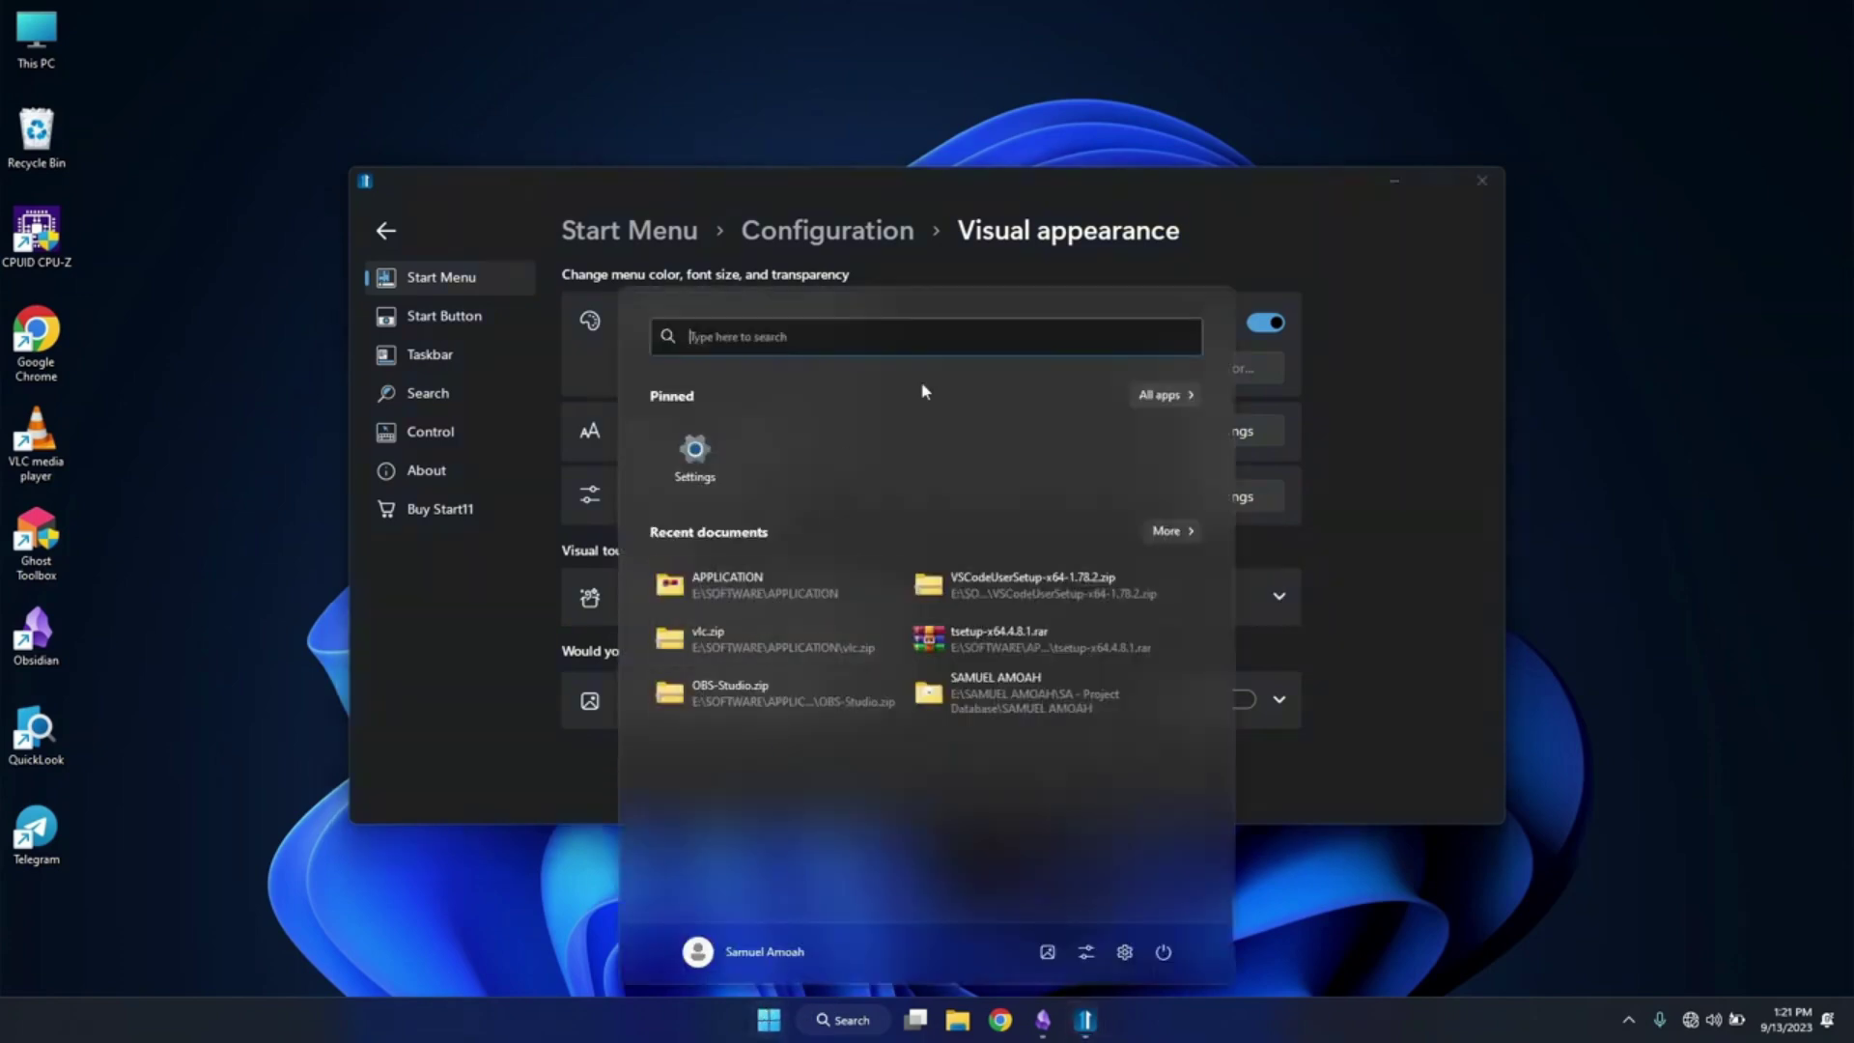
{"action": "left_click", "coordinate": [1458, 187]}
{"action": "left_click_drag", "start_coordinate": [1081, 190], "coordinate": [1816, 263]}
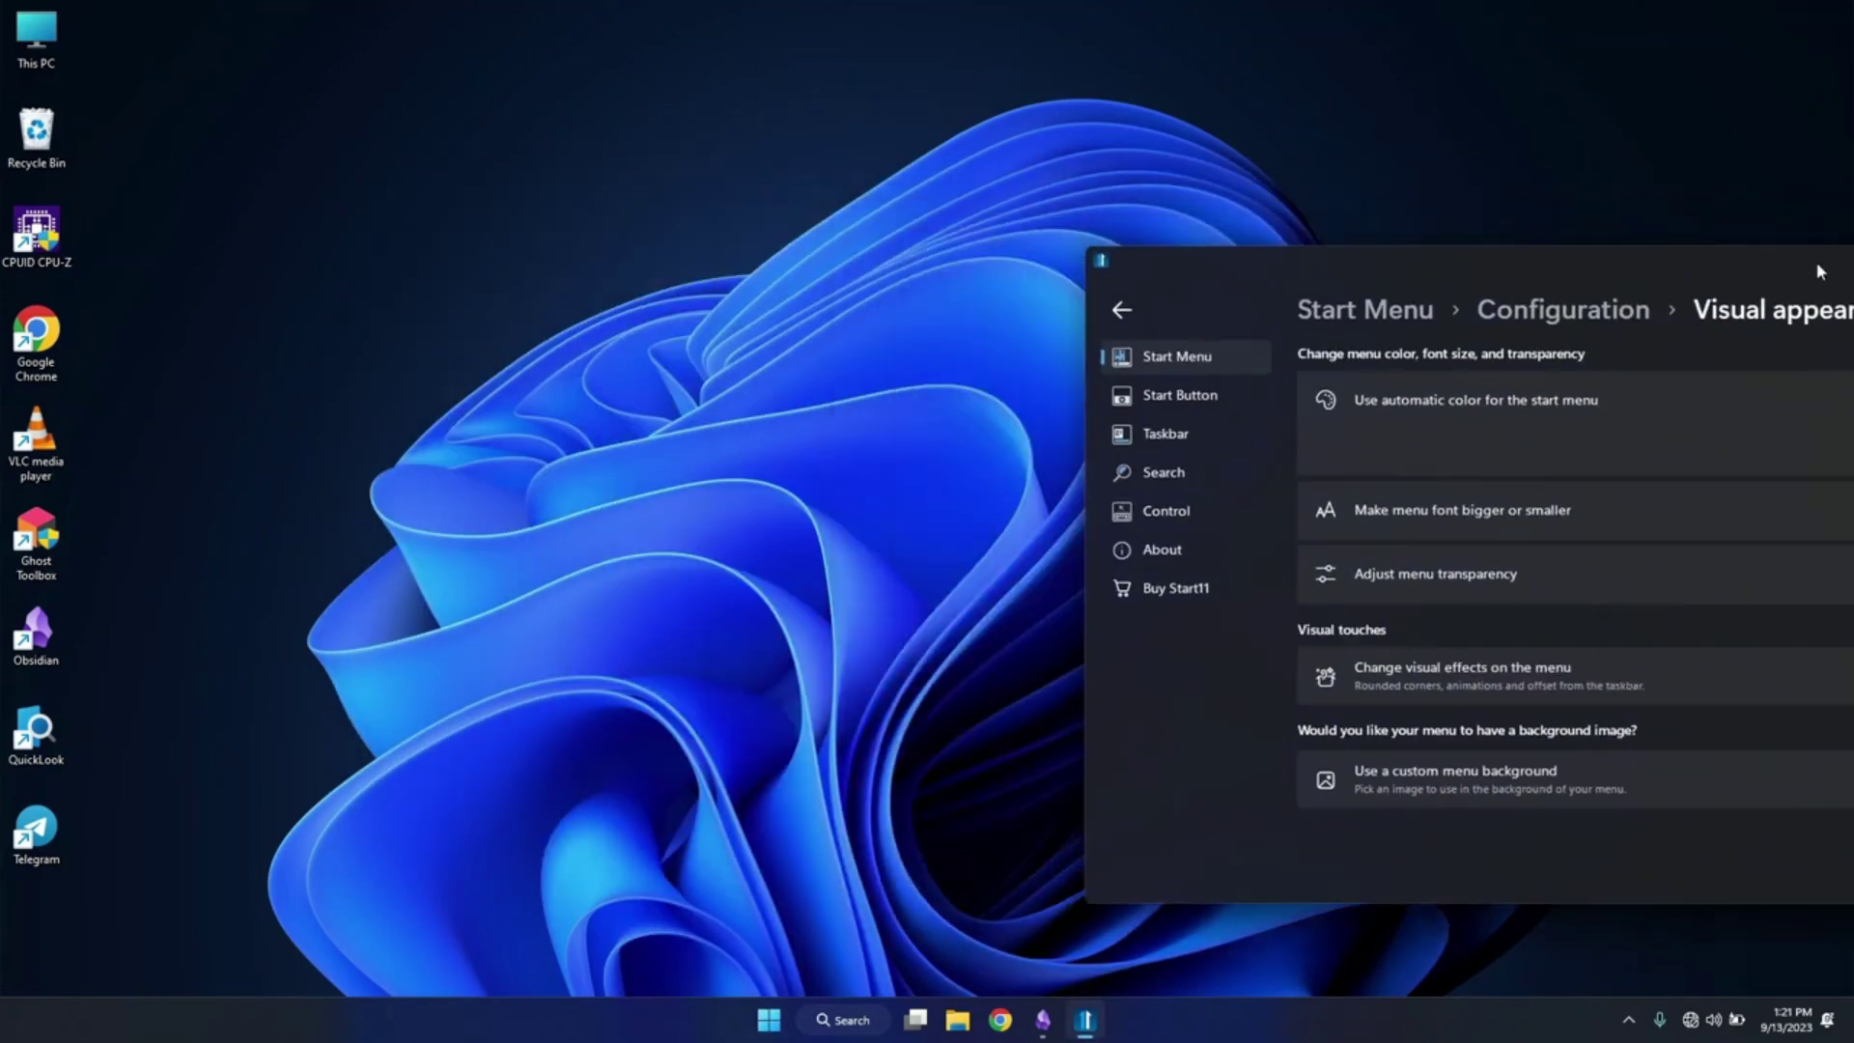
{"action": "left_click", "coordinate": [769, 1019]}
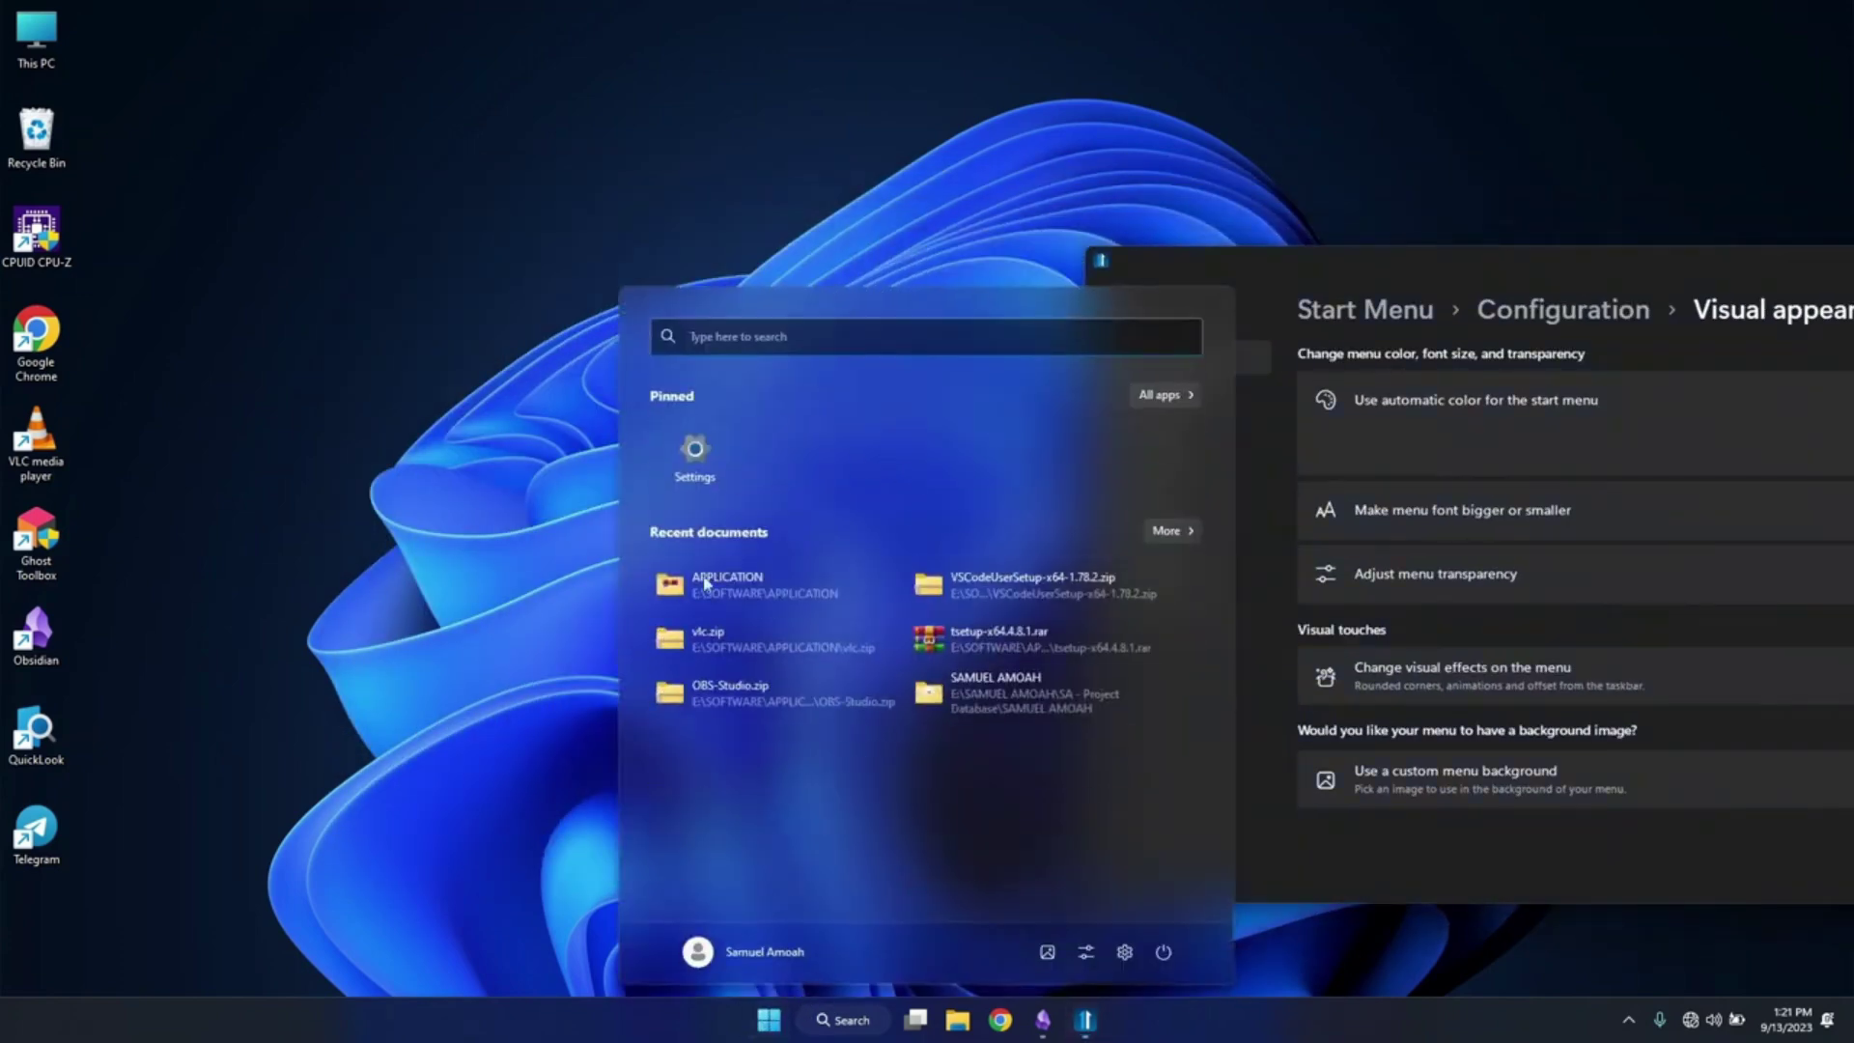
- Expand the menu visual effects and test rounded corners and opening animation, leaving both on
{"action": "left_click_drag", "start_coordinate": [1550, 258], "coordinate": [918, 166]}
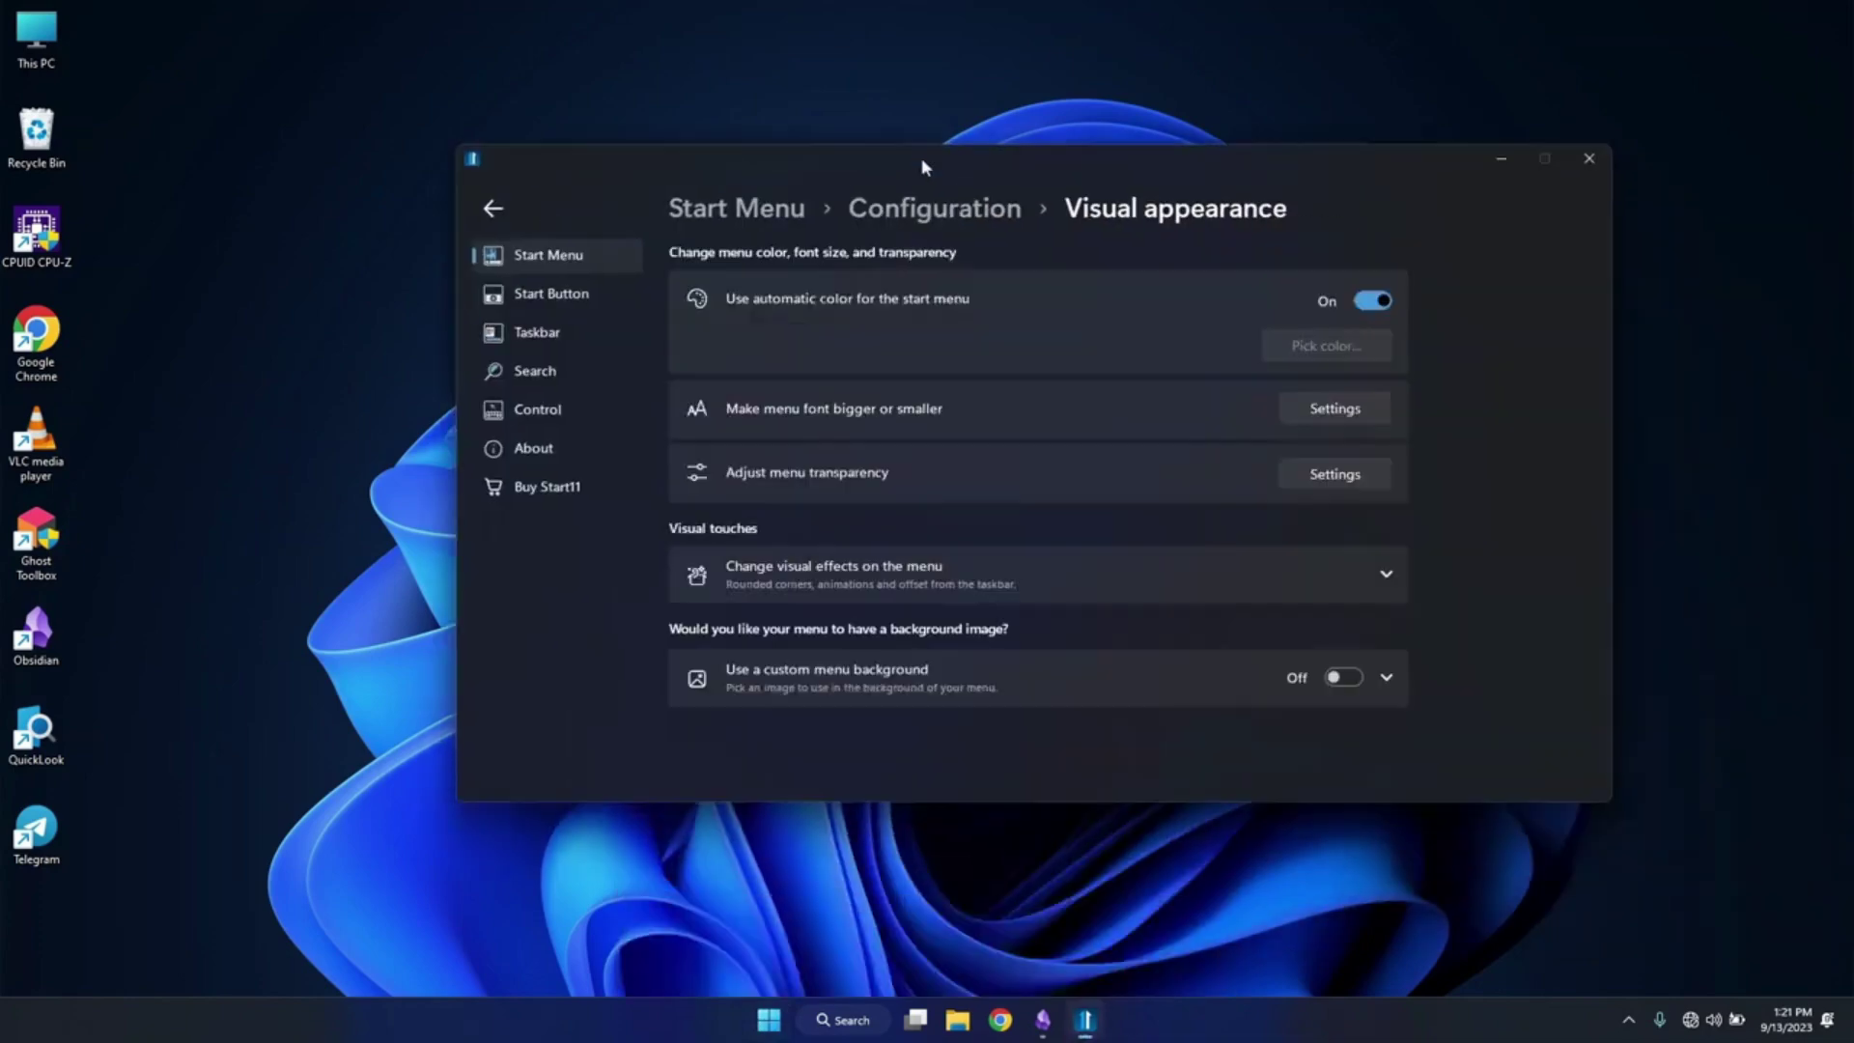
{"action": "left_click_drag", "start_coordinate": [1247, 168], "coordinate": [1207, 47]}
{"action": "left_click", "coordinate": [1350, 446]}
{"action": "scroll", "coordinate": [1461, 400], "scroll_direction": "down", "scroll_amount": 2}
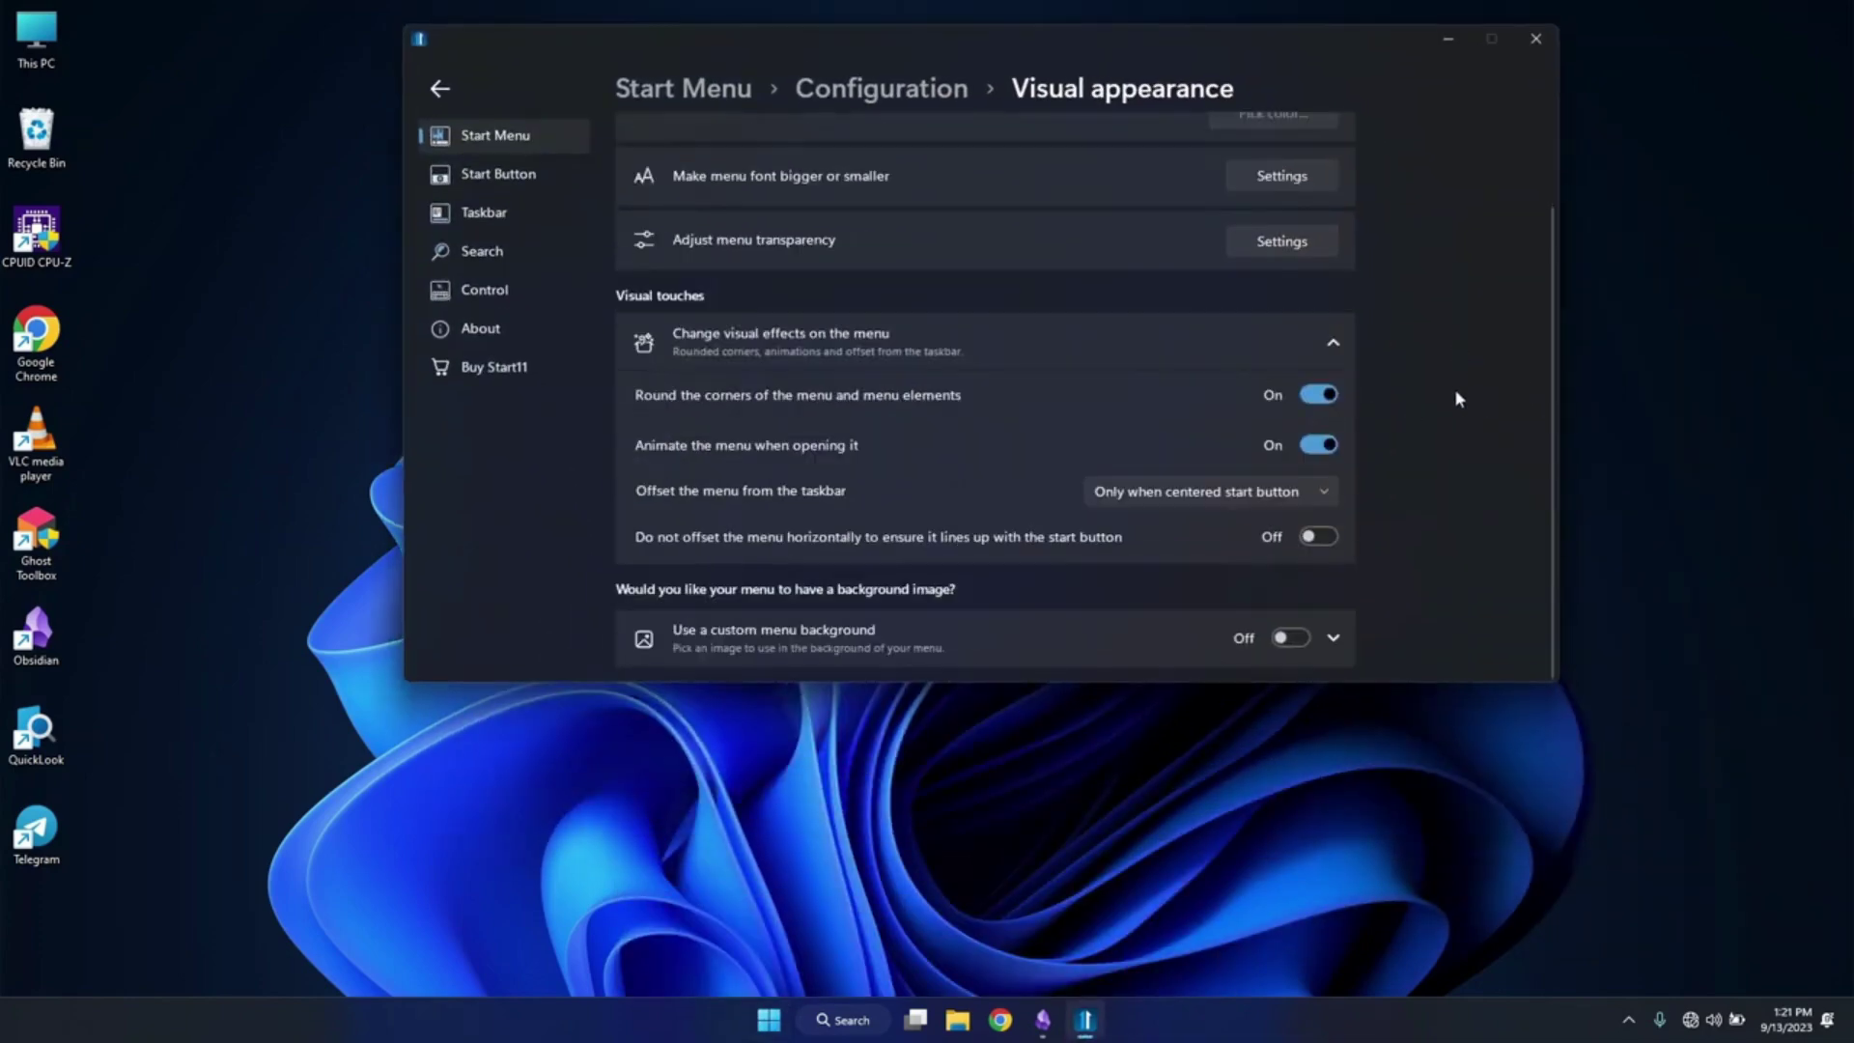
{"action": "left_click", "coordinate": [1329, 395]}
{"action": "left_click", "coordinate": [1326, 394]}
{"action": "left_click", "coordinate": [1311, 446]}
{"action": "left_click", "coordinate": [773, 1016]}
{"action": "left_click", "coordinate": [776, 1020]}
{"action": "left_click", "coordinate": [1319, 445]}
- Keep the offset for a centred Start button only and enable the Abstract One custom background
{"action": "left_click", "coordinate": [1160, 496]}
{"action": "left_click", "coordinate": [1185, 603]}
{"action": "left_click", "coordinate": [1333, 637]}
{"action": "left_click", "coordinate": [1290, 637]}
{"action": "scroll", "coordinate": [1364, 625], "scroll_direction": "down", "scroll_amount": 2}
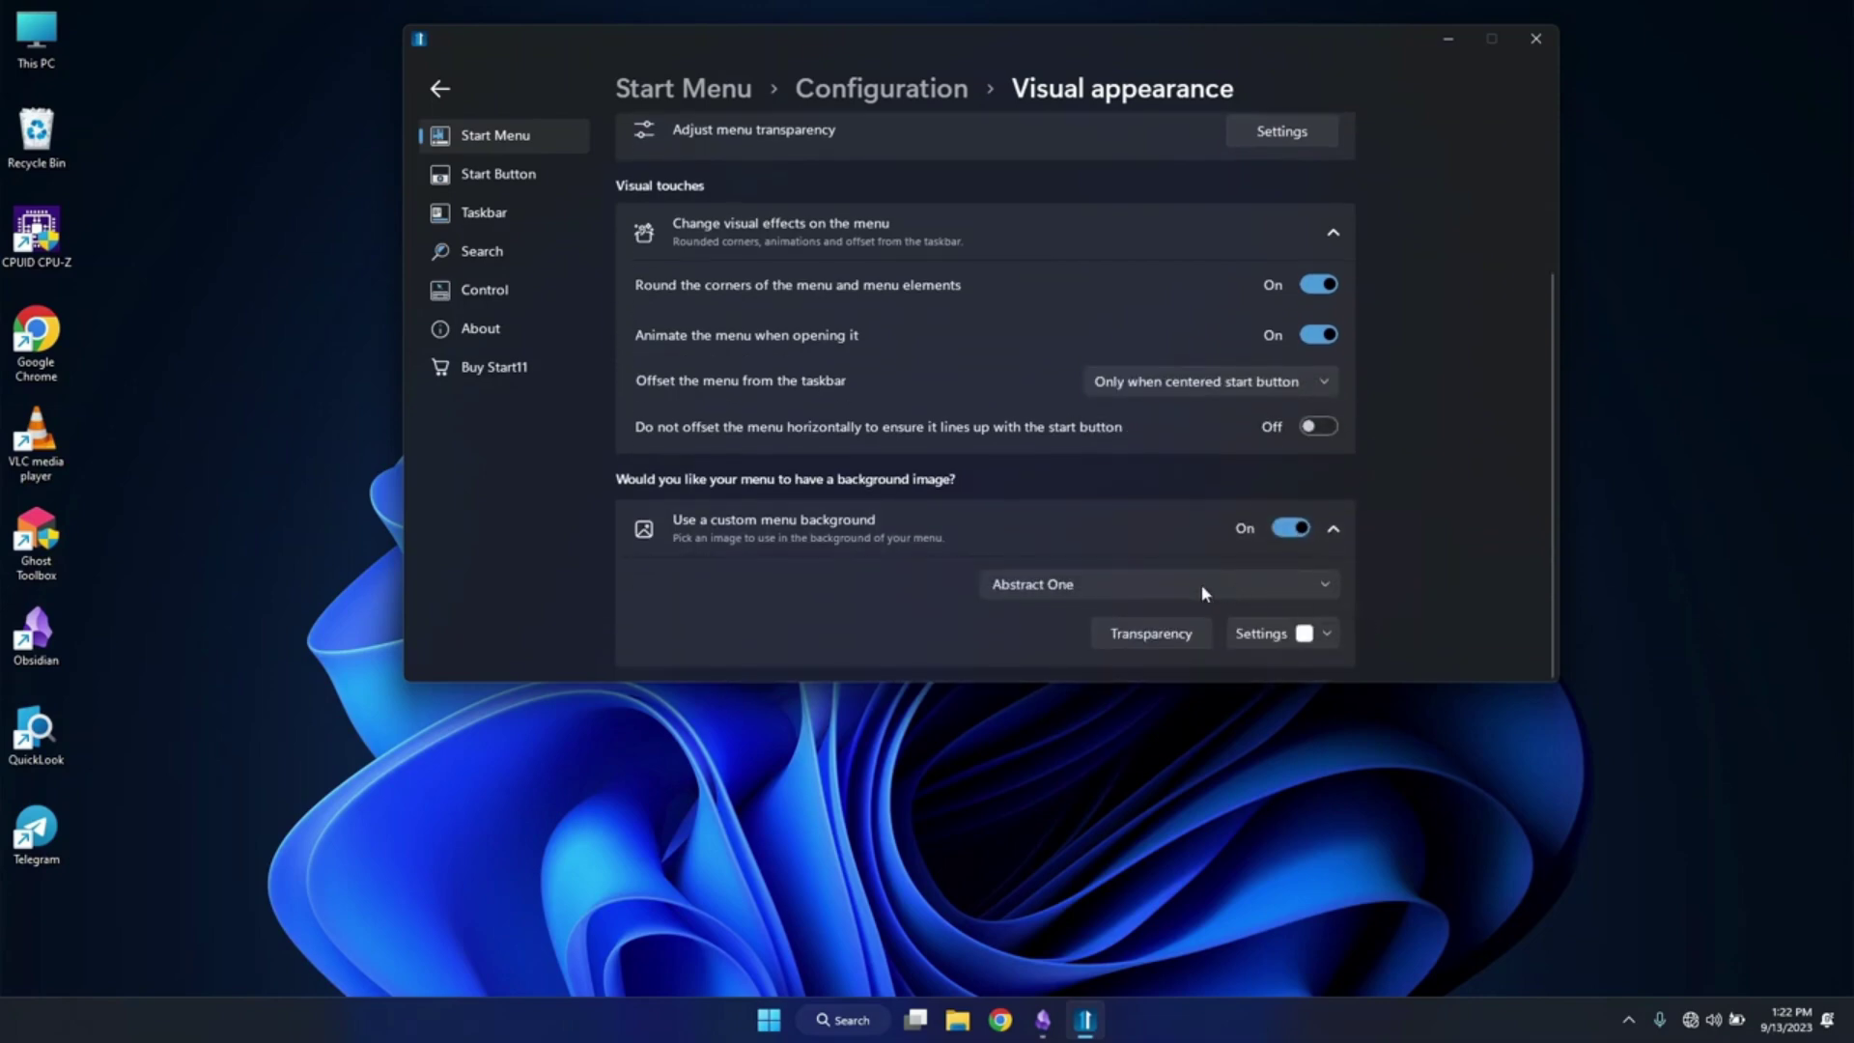
{"action": "left_click", "coordinate": [1103, 584]}
{"action": "left_click", "coordinate": [1103, 585]}
{"action": "left_click", "coordinate": [1096, 594]}
{"action": "scroll", "coordinate": [1094, 599], "scroll_direction": "up", "scroll_amount": 2}
{"action": "left_click", "coordinate": [1212, 584]}
{"action": "left_click", "coordinate": [1255, 633]}
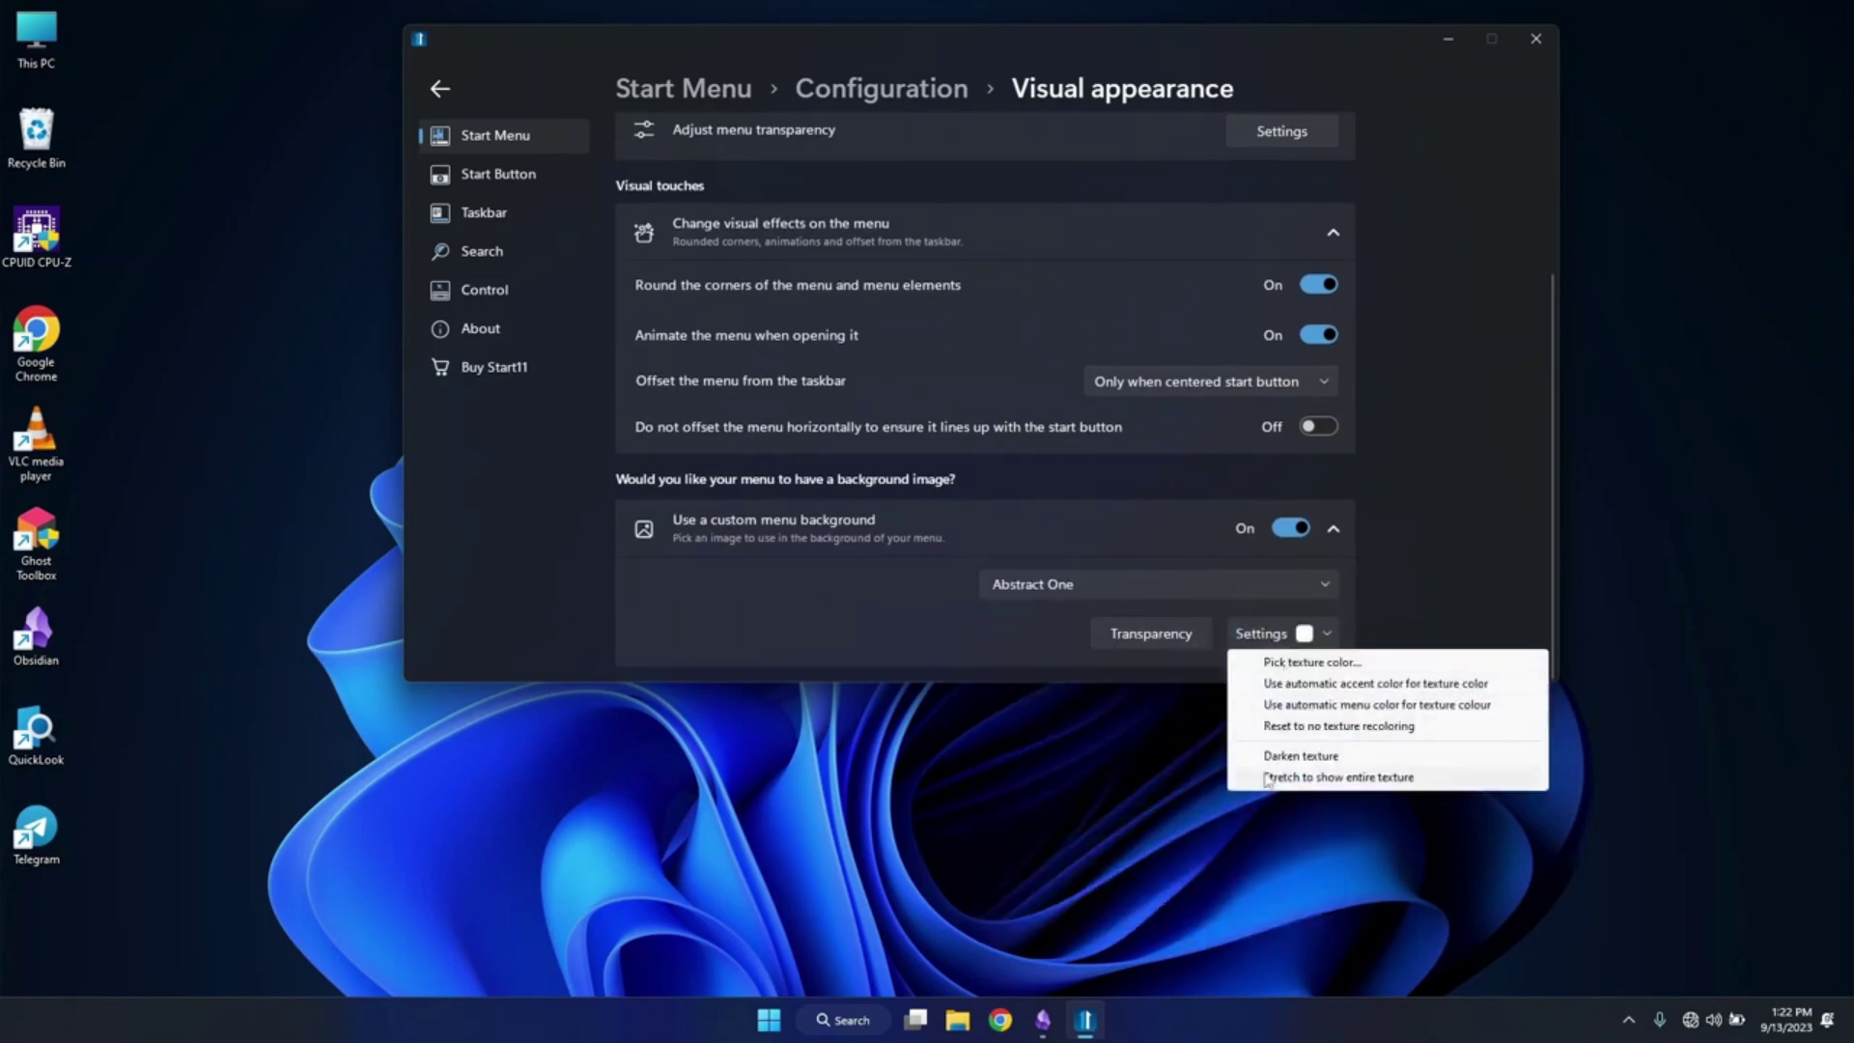
{"action": "left_click", "coordinate": [997, 620]}
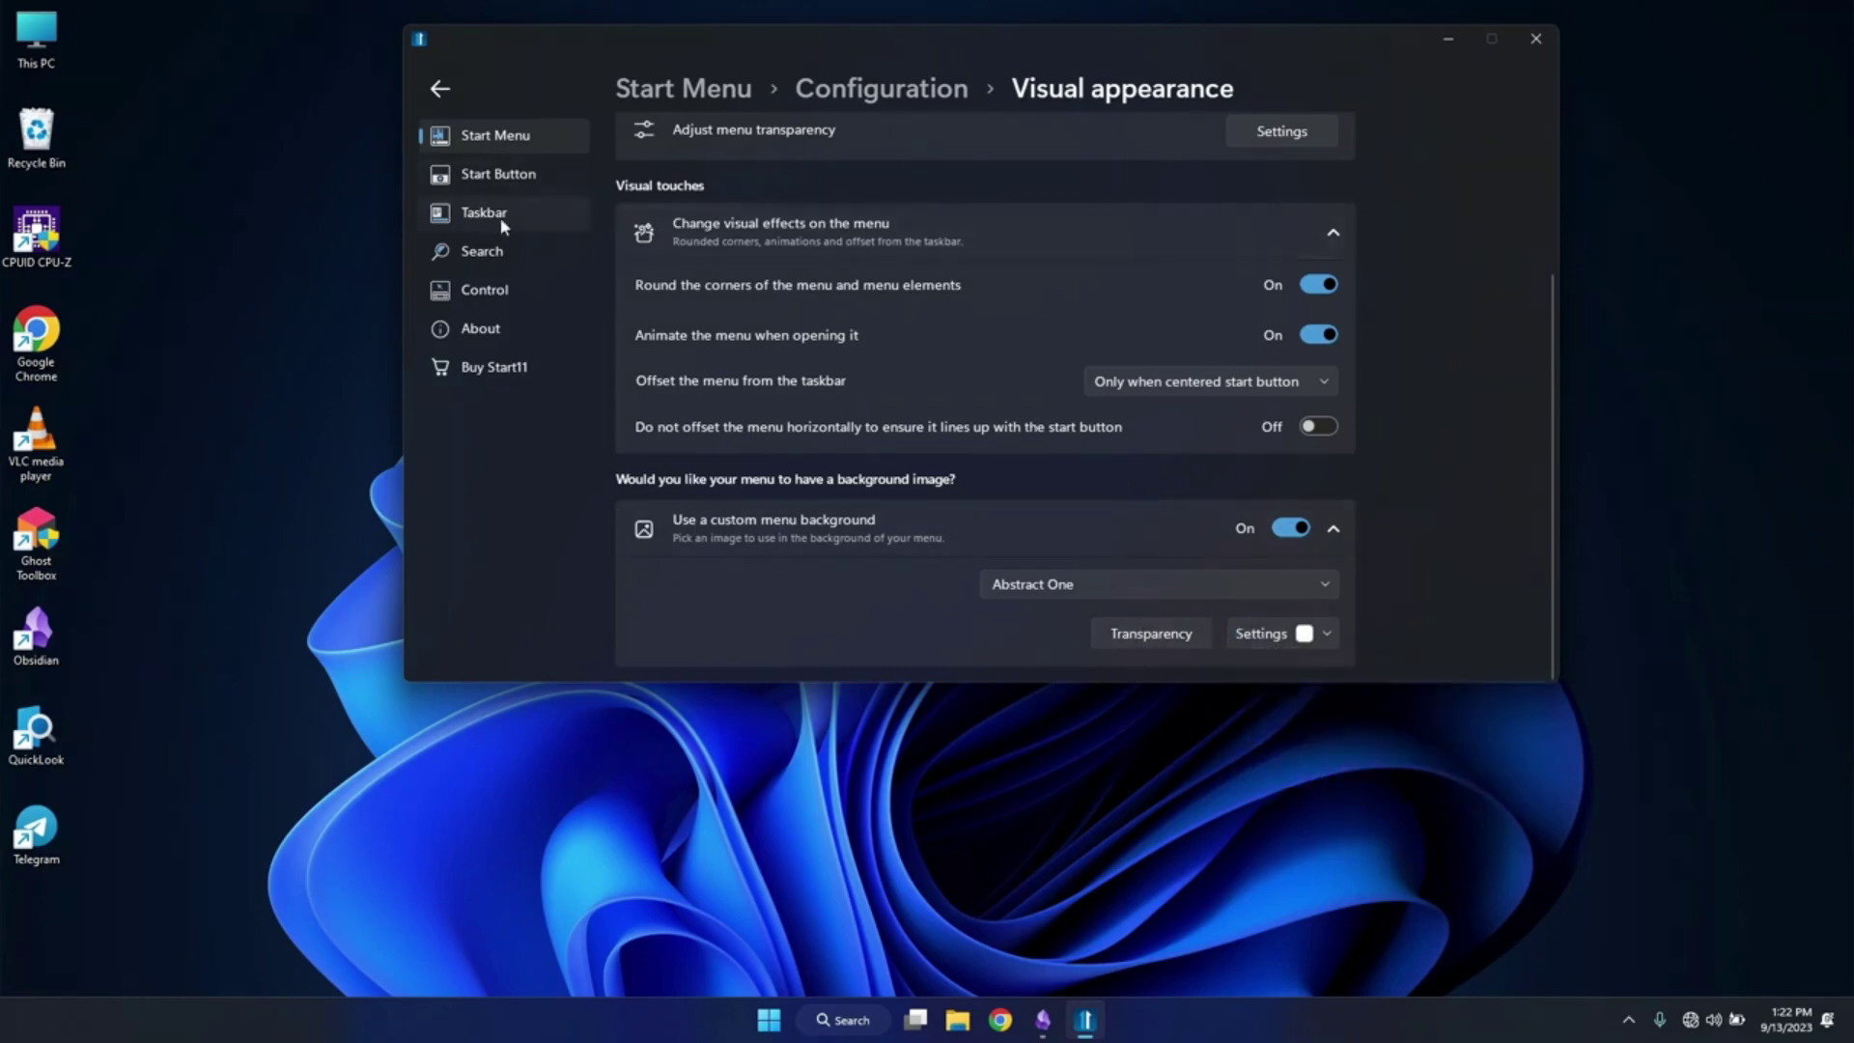
- Turn off Show recently added apps and Show recent documents, then preview the Start menu
{"action": "left_click", "coordinate": [936, 100]}
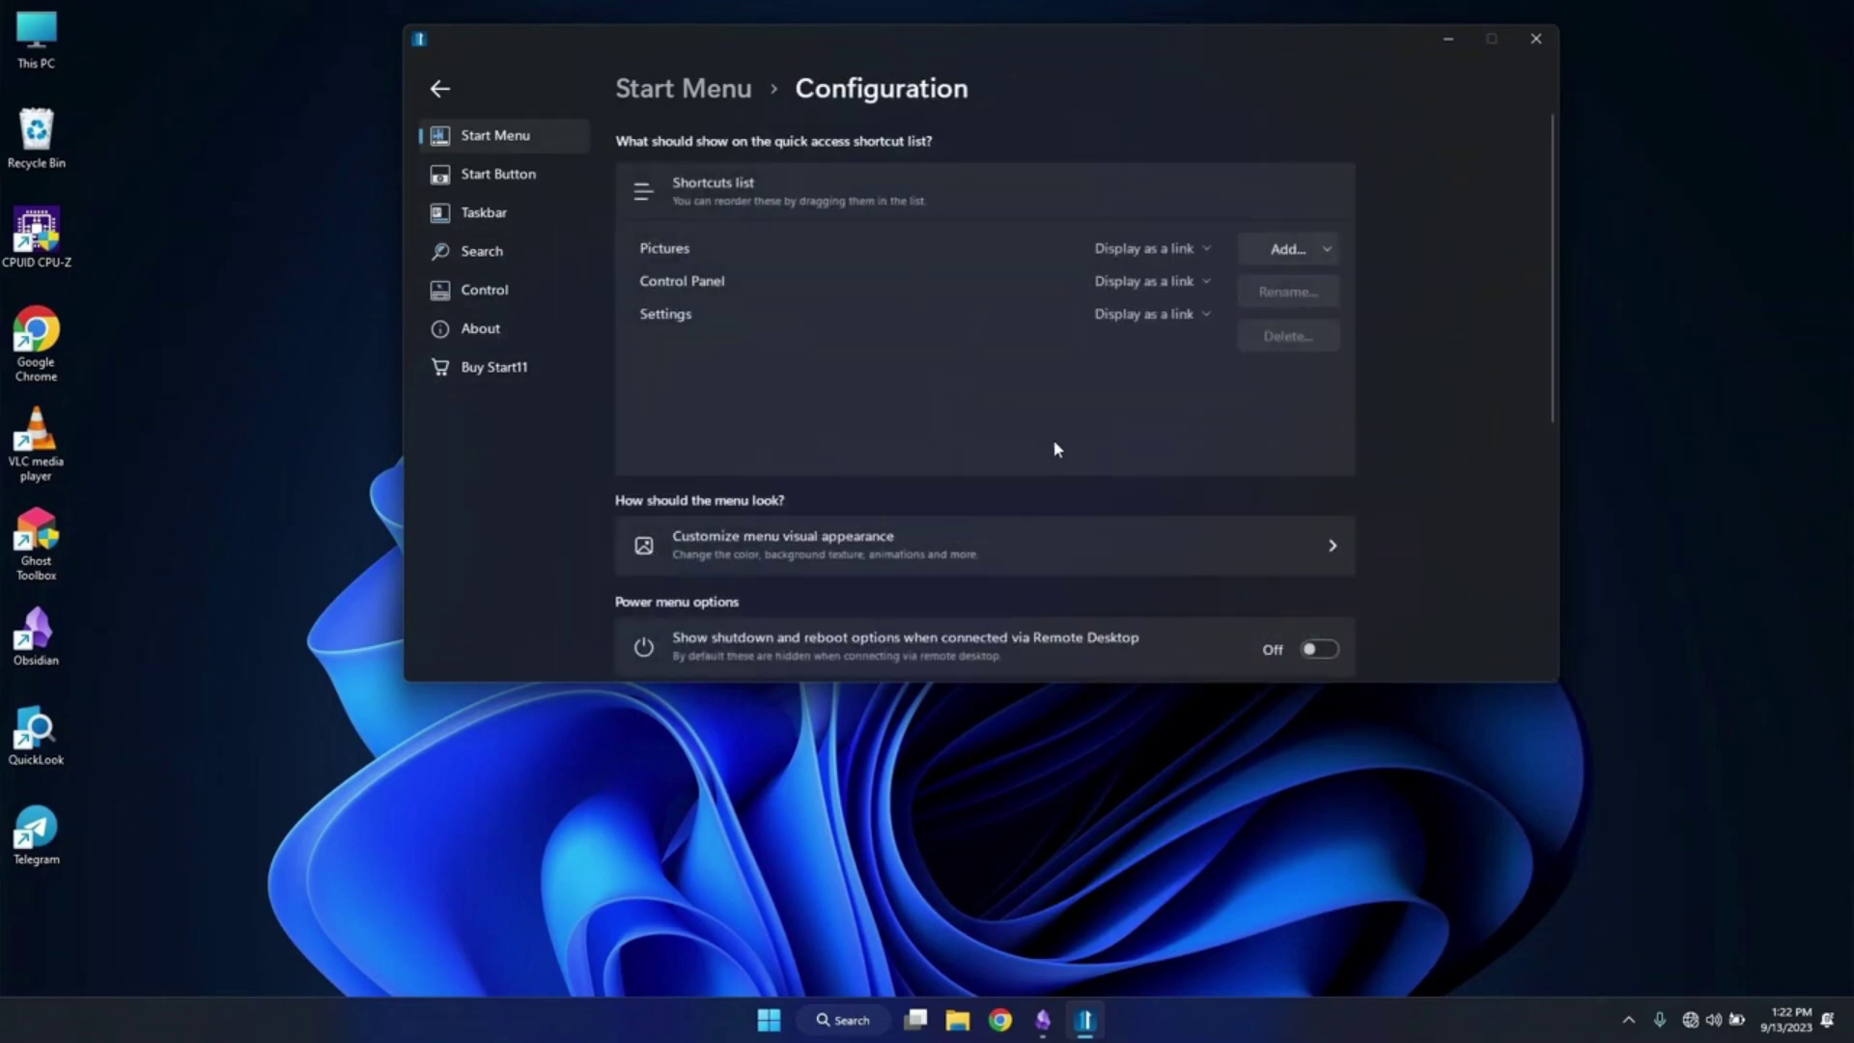
{"action": "scroll", "coordinate": [1142, 530], "scroll_direction": "down", "scroll_amount": 4}
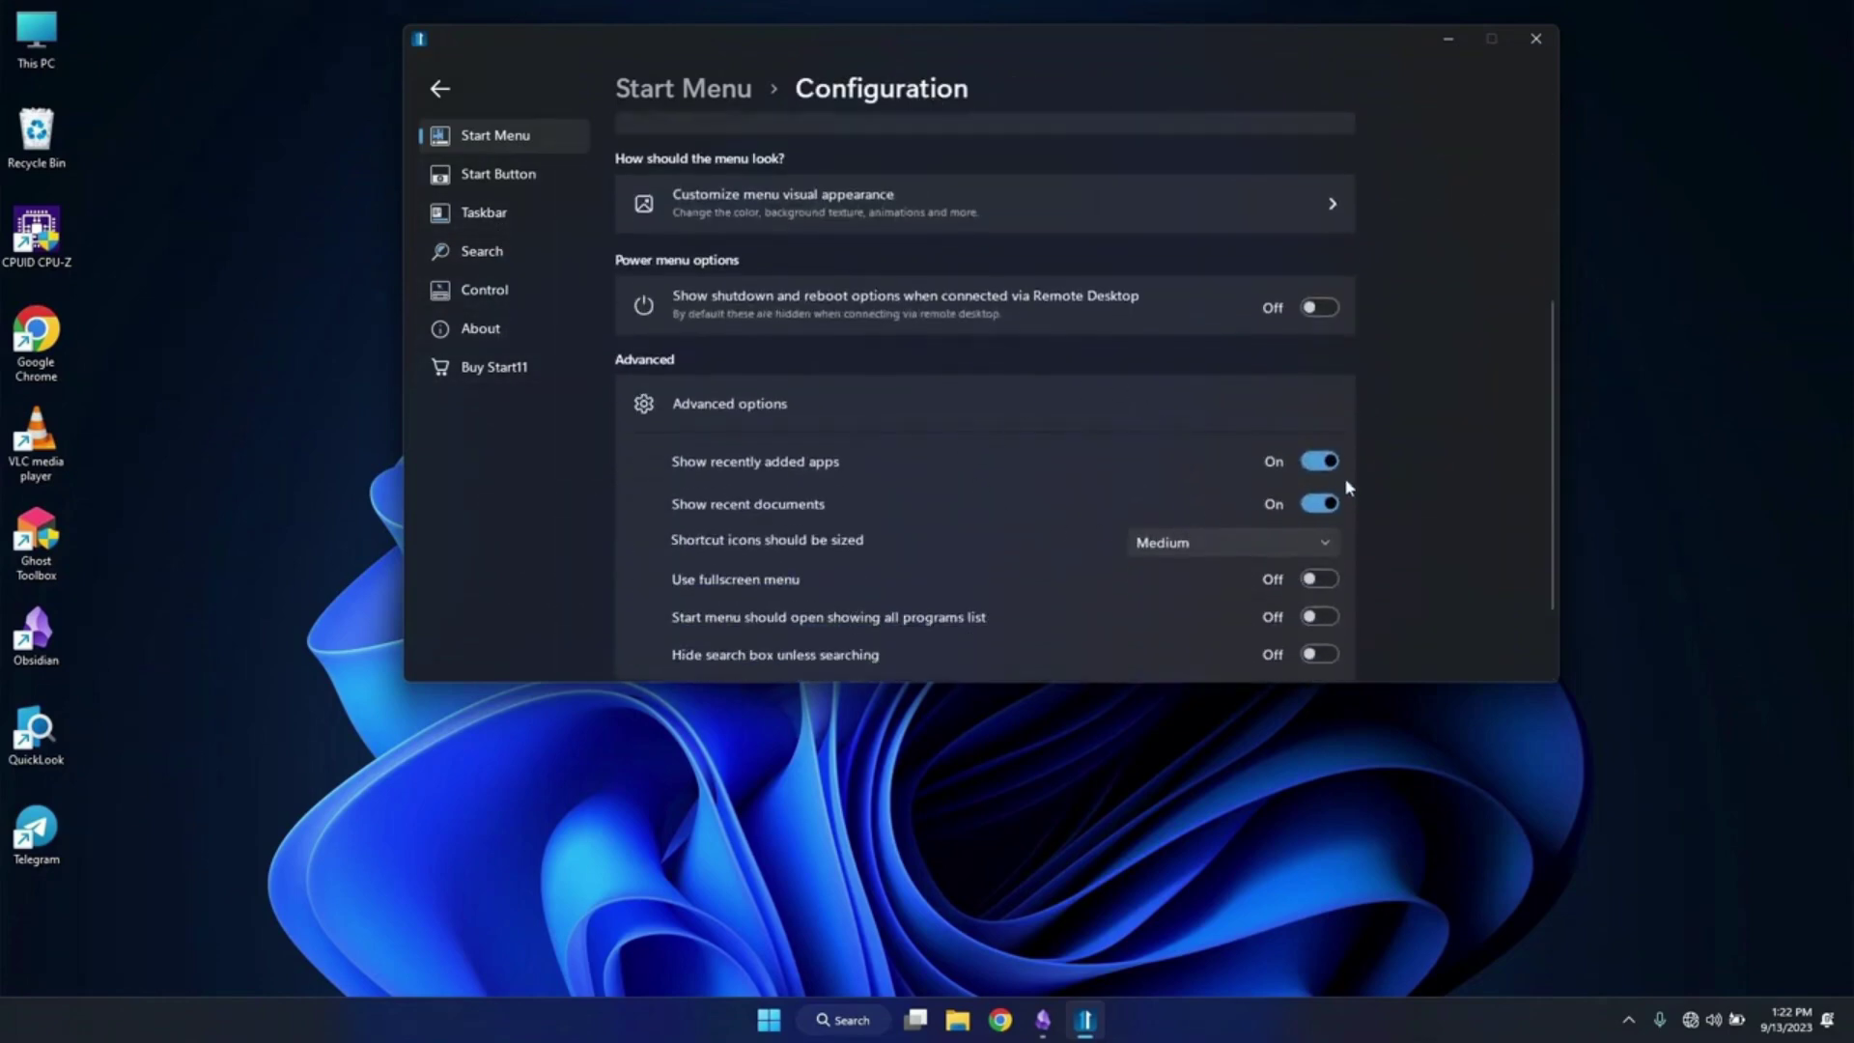
{"action": "left_click", "coordinate": [1331, 461]}
{"action": "left_click", "coordinate": [1321, 503]}
{"action": "left_click", "coordinate": [768, 1019]}
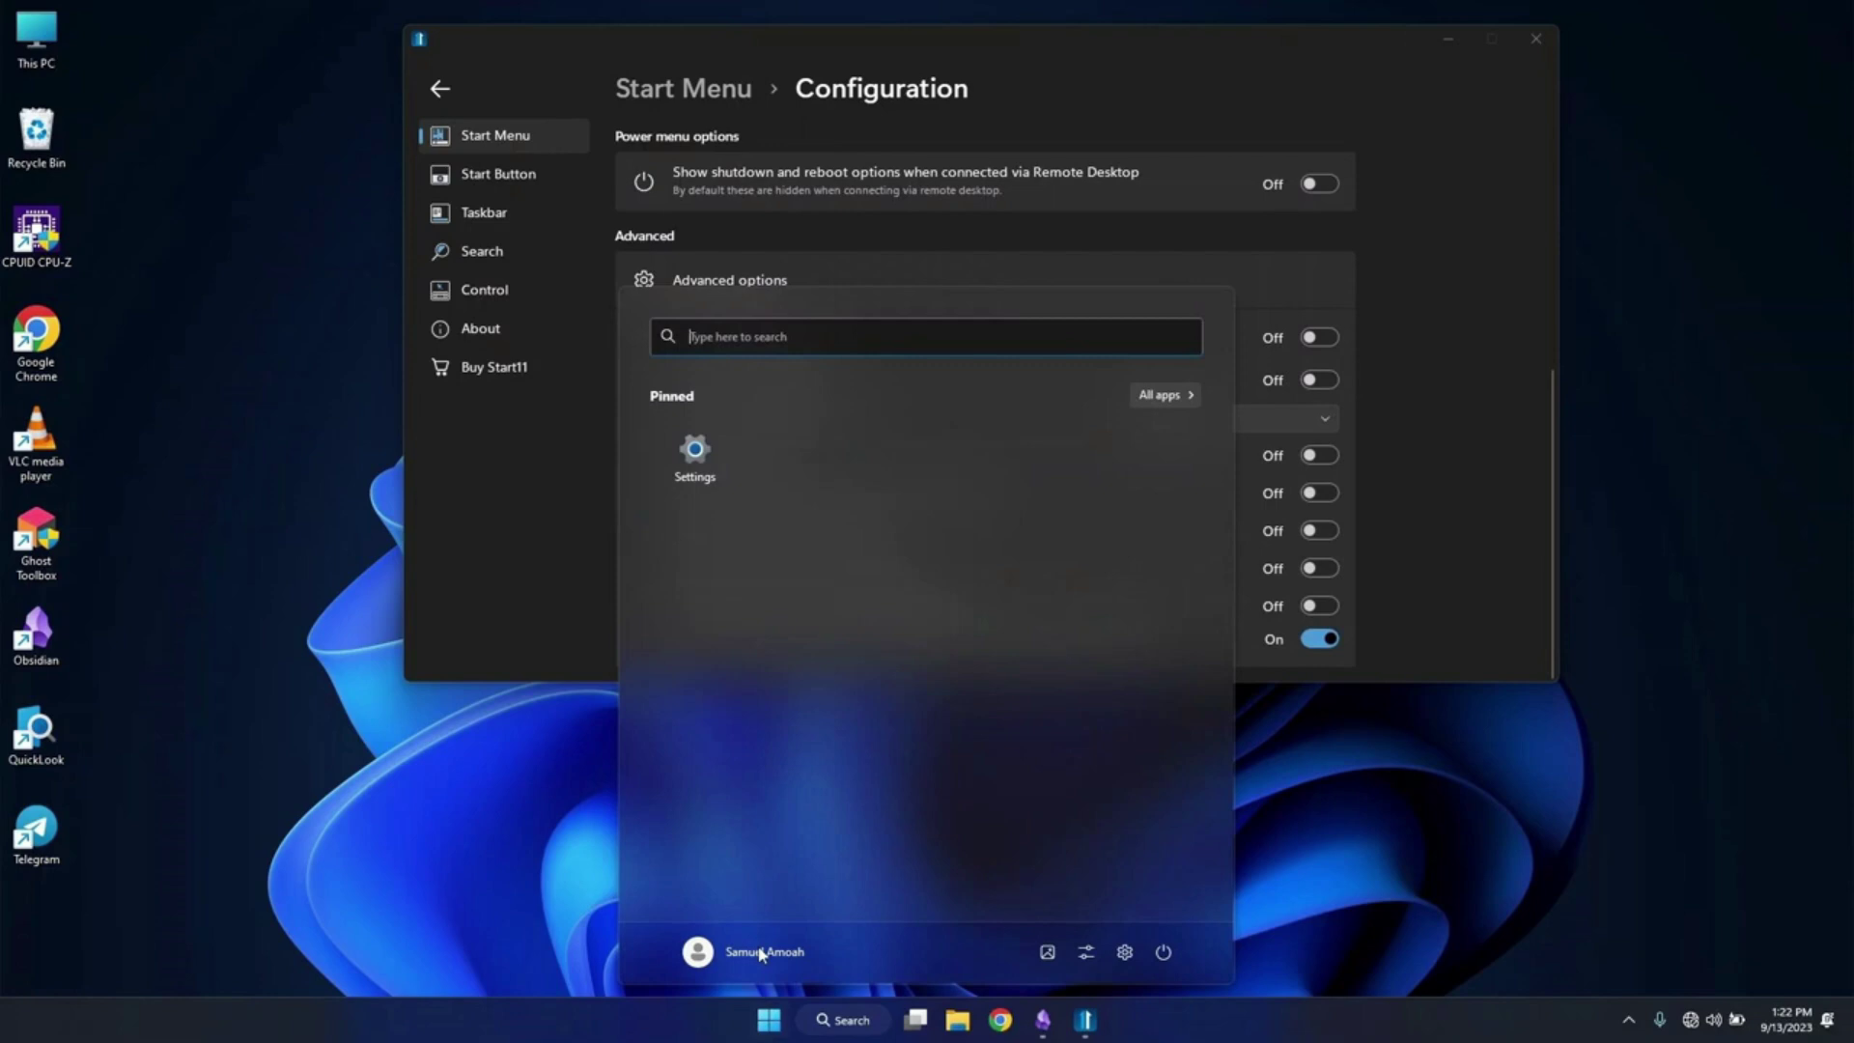
- Preview Huge shortcut icons, then set the icon size back to Medium
{"action": "key", "text": "Escape"}
{"action": "left_click", "coordinate": [1213, 421]}
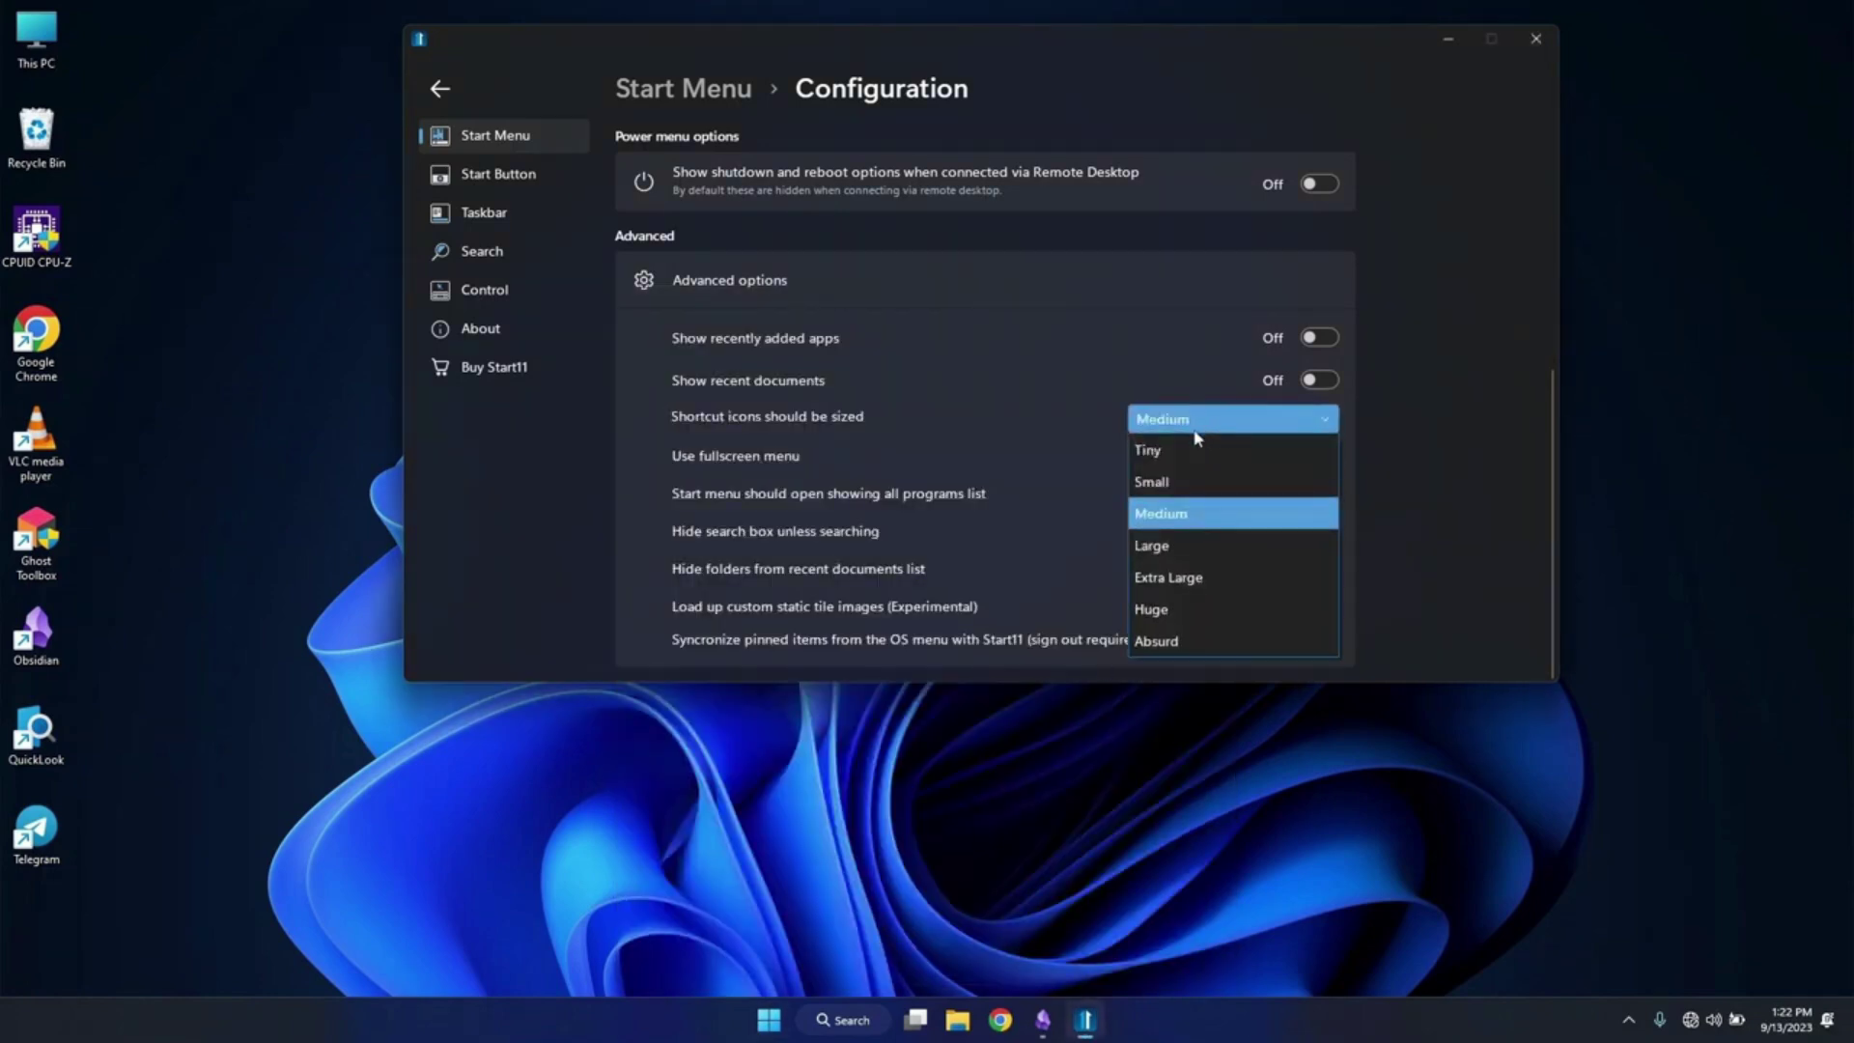
{"action": "left_click", "coordinate": [1154, 609]}
{"action": "left_click", "coordinate": [769, 1020]}
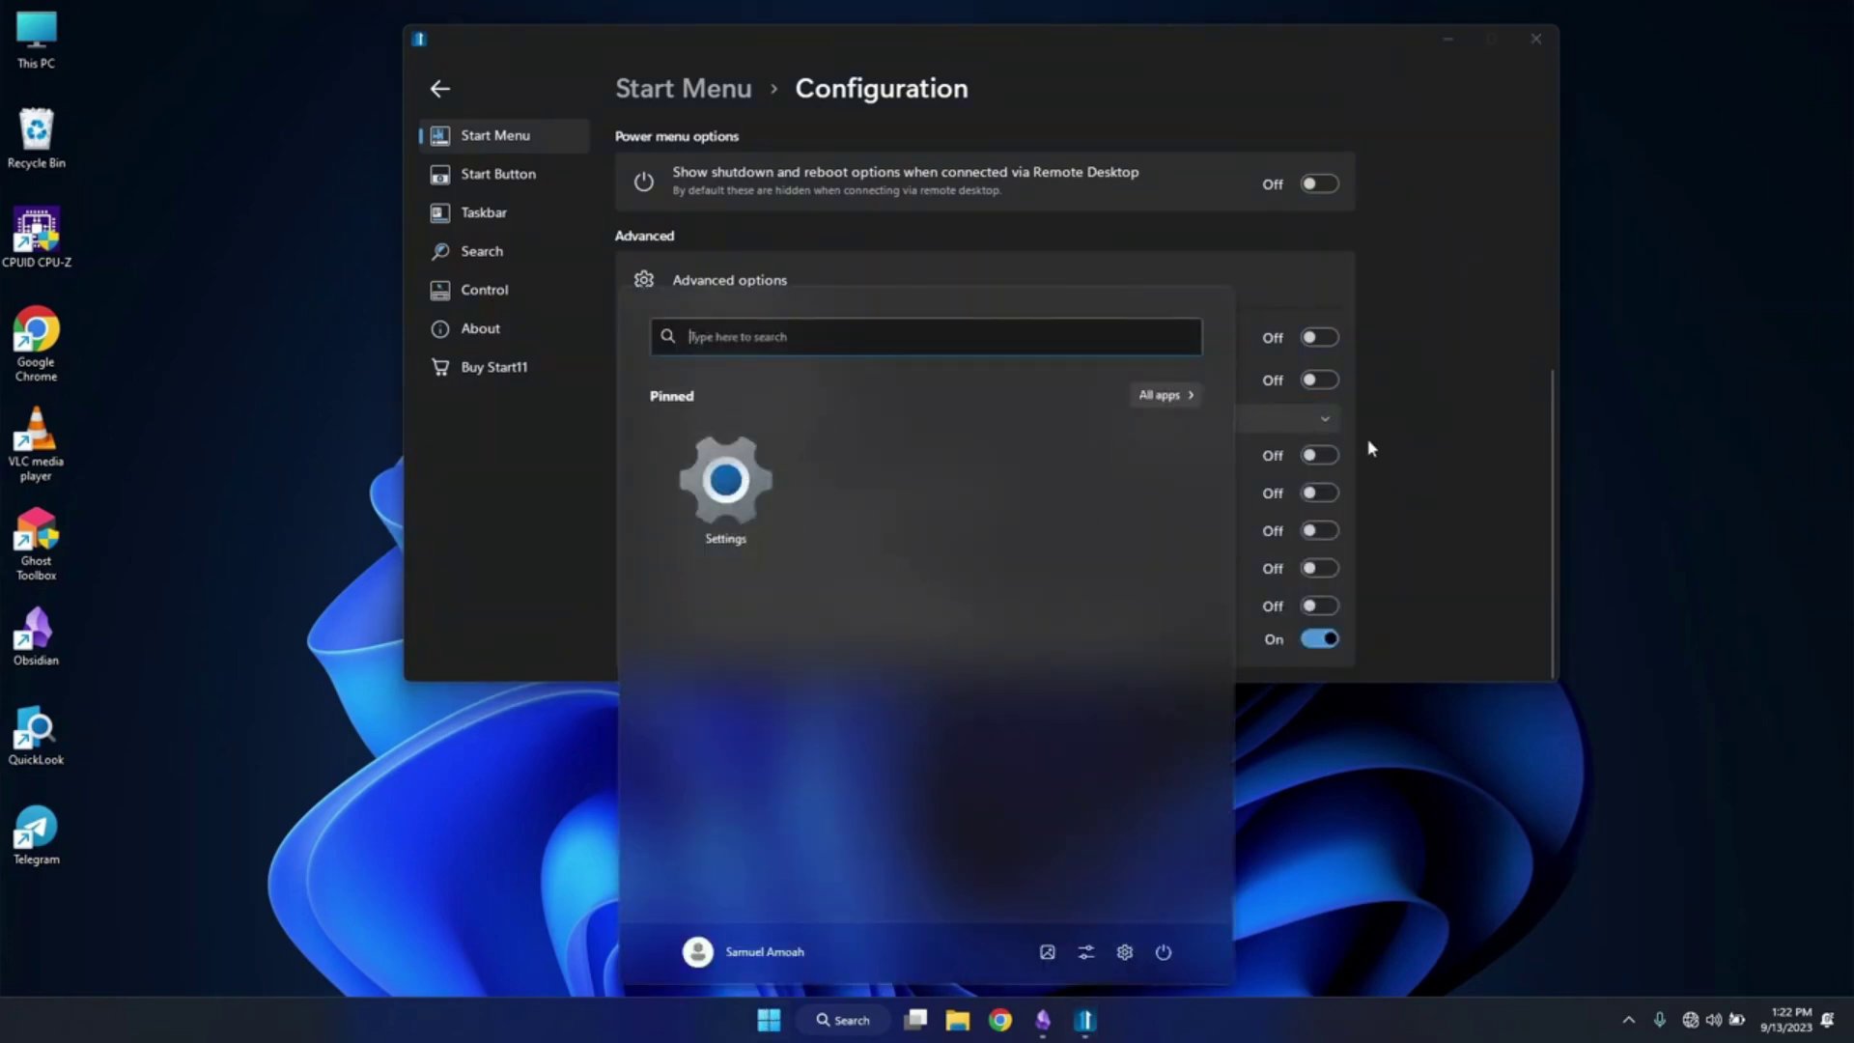
{"action": "key", "text": "Escape"}
{"action": "left_click", "coordinate": [1304, 418]}
{"action": "left_click", "coordinate": [1222, 513]}
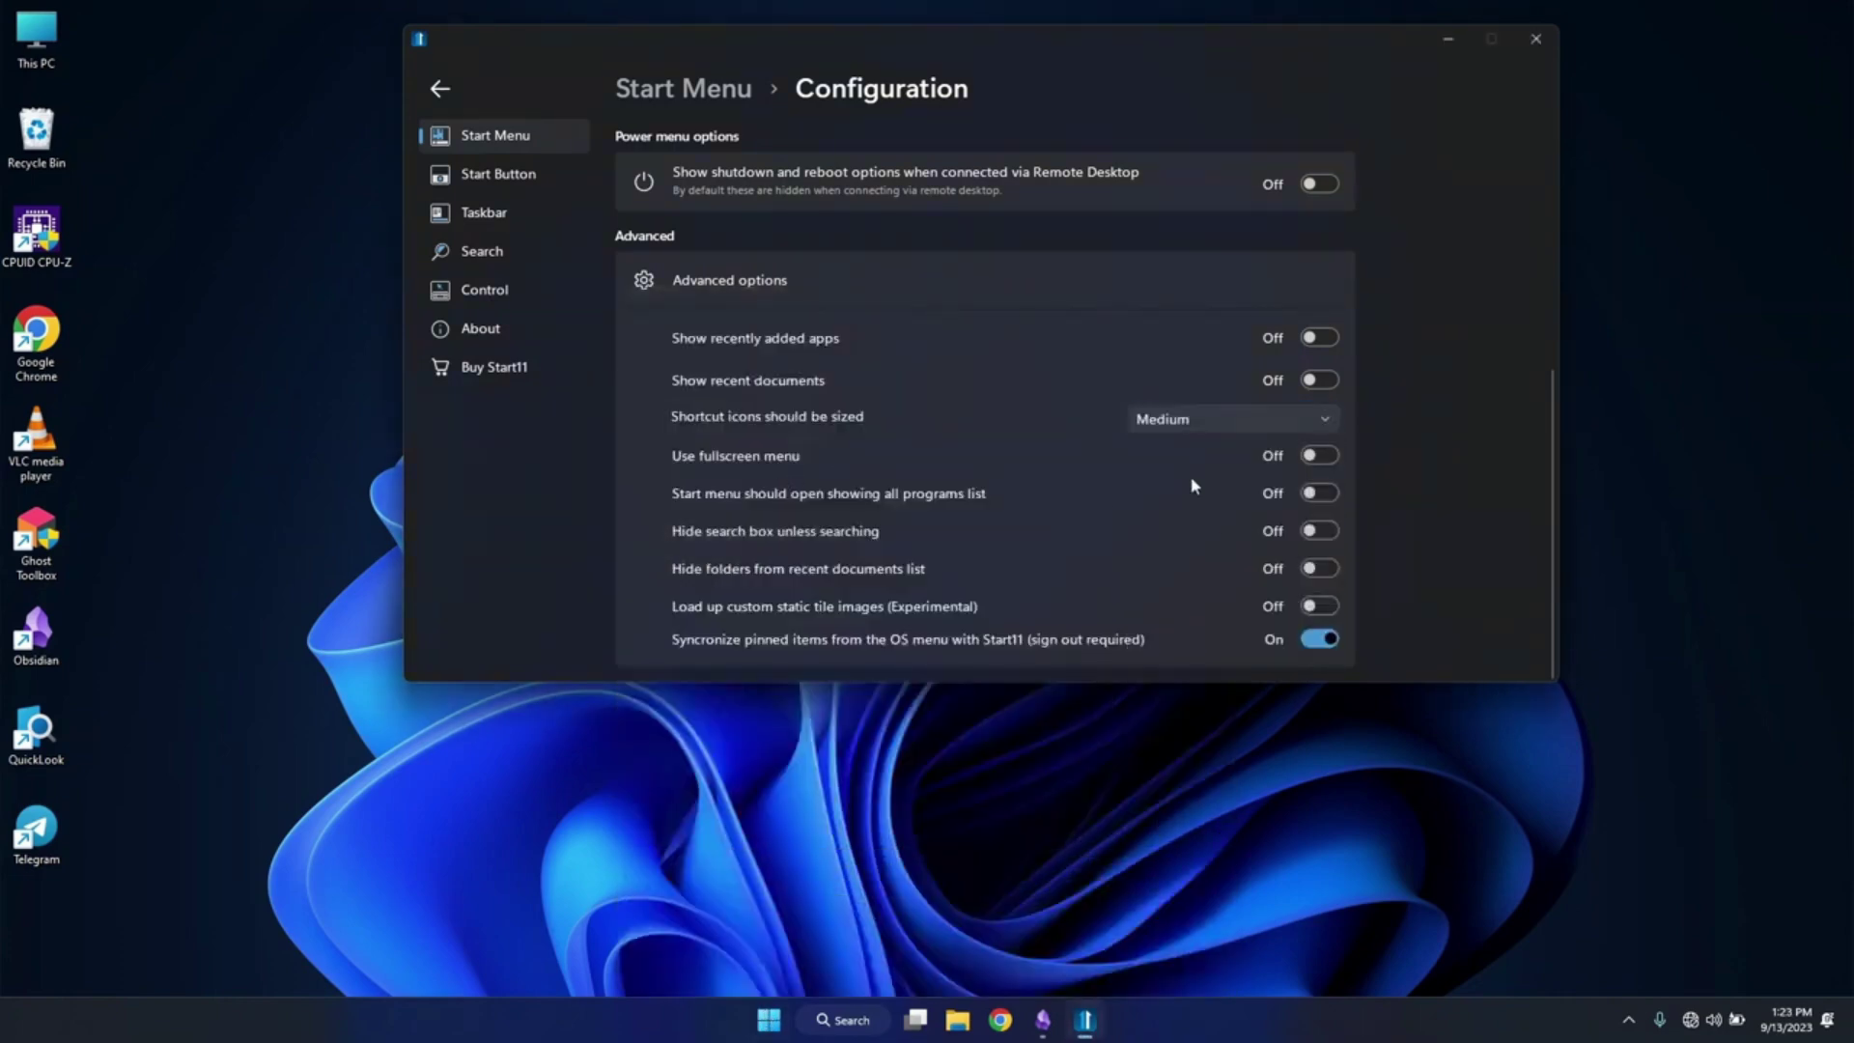
- Try the fullscreen menu and open-on-all-programs options, then switch both back off
{"action": "left_click", "coordinate": [1313, 454]}
{"action": "left_click", "coordinate": [1328, 454]}
{"action": "left_click", "coordinate": [1319, 492]}
{"action": "left_click", "coordinate": [769, 1020]}
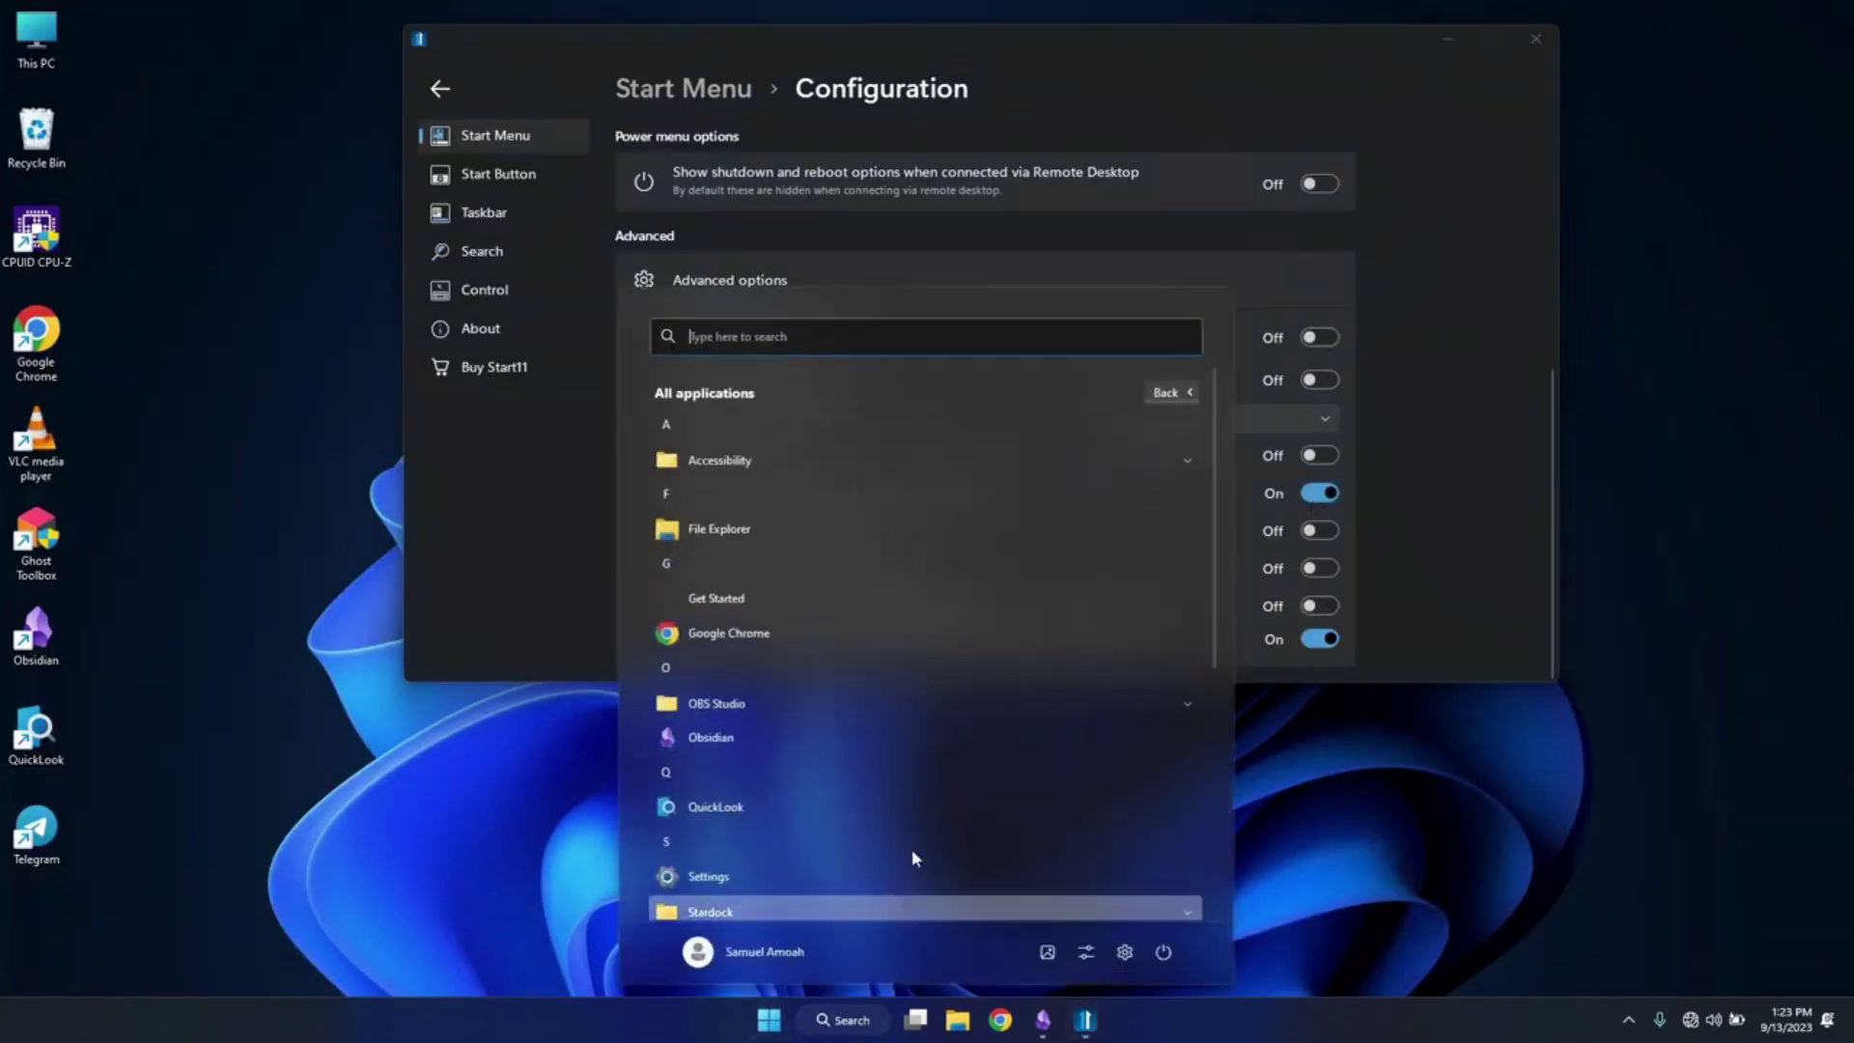
{"action": "scroll", "coordinate": [882, 649], "scroll_direction": "down", "scroll_amount": 5}
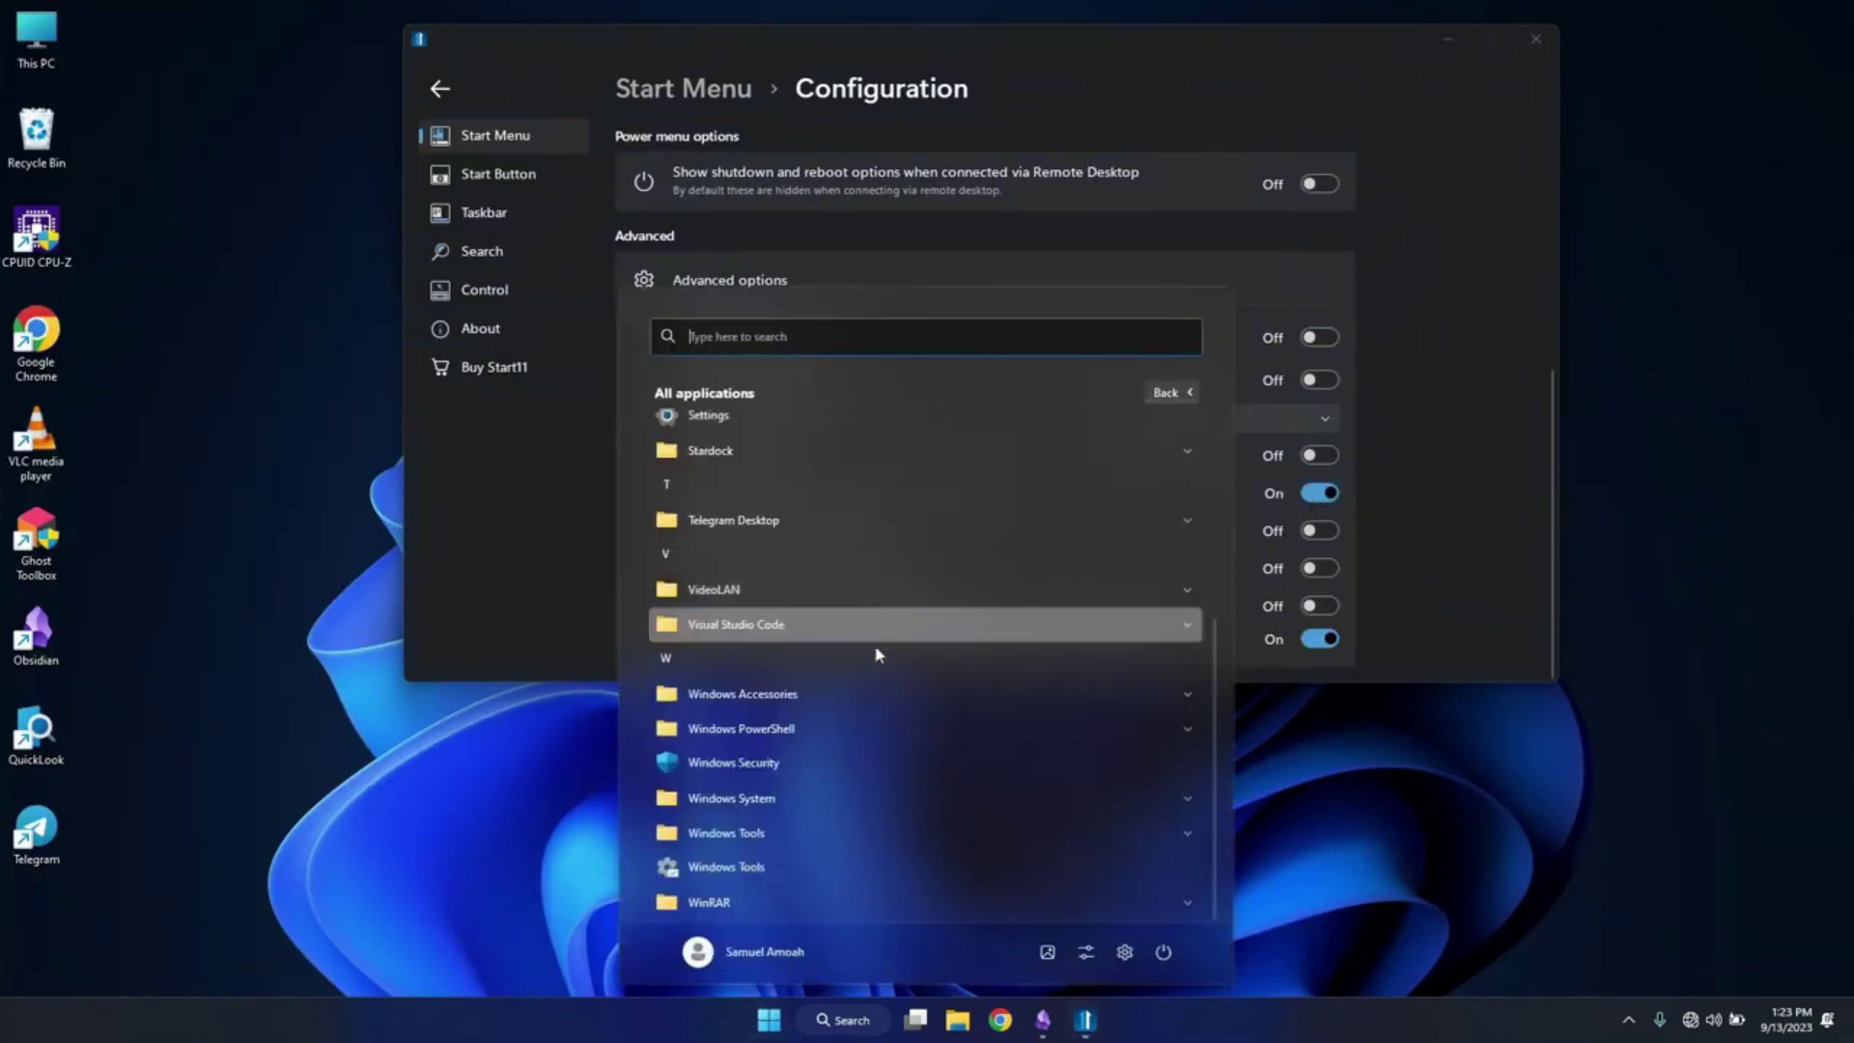
{"action": "left_click", "coordinate": [1189, 393]}
{"action": "key", "text": "Escape"}
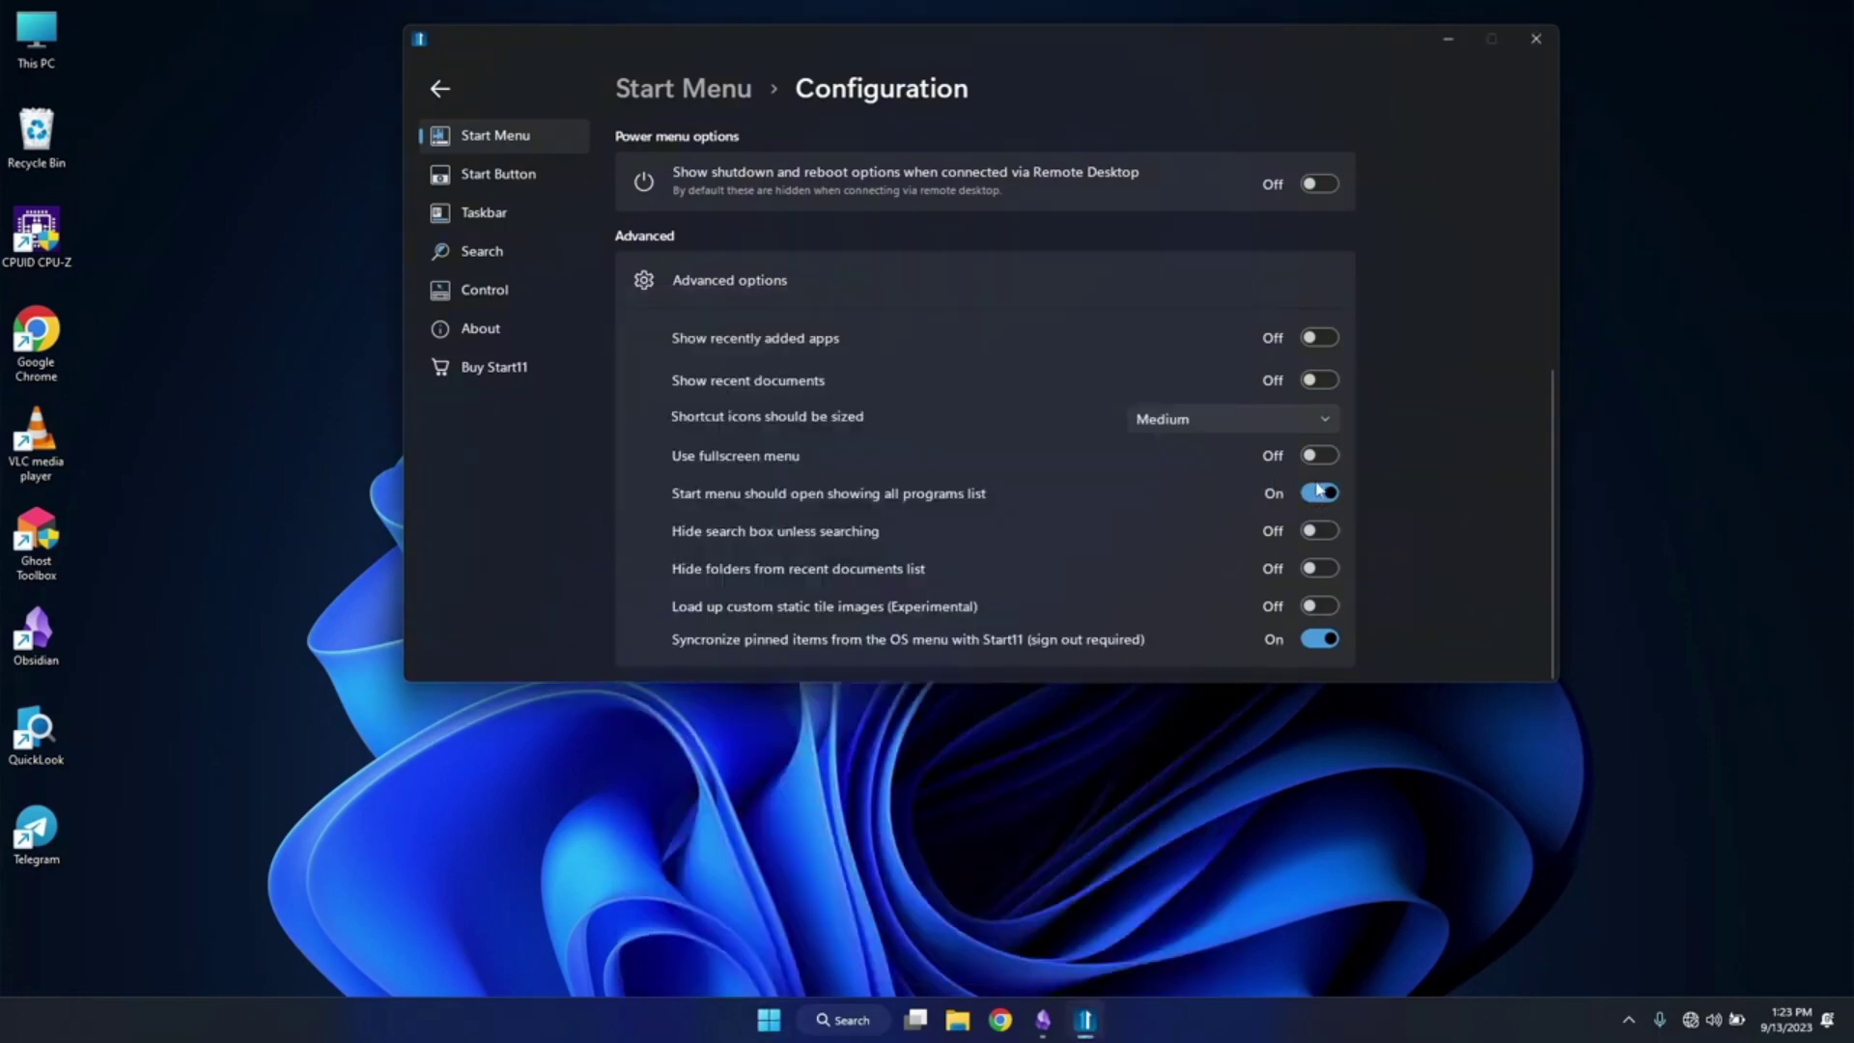
{"action": "left_click", "coordinate": [1319, 492]}
- Hide the search box unless searching and test it by typing 'ad' in the Start menu
{"action": "left_click", "coordinate": [1319, 532]}
{"action": "left_click", "coordinate": [769, 1020]}
{"action": "type", "text": "ad"}
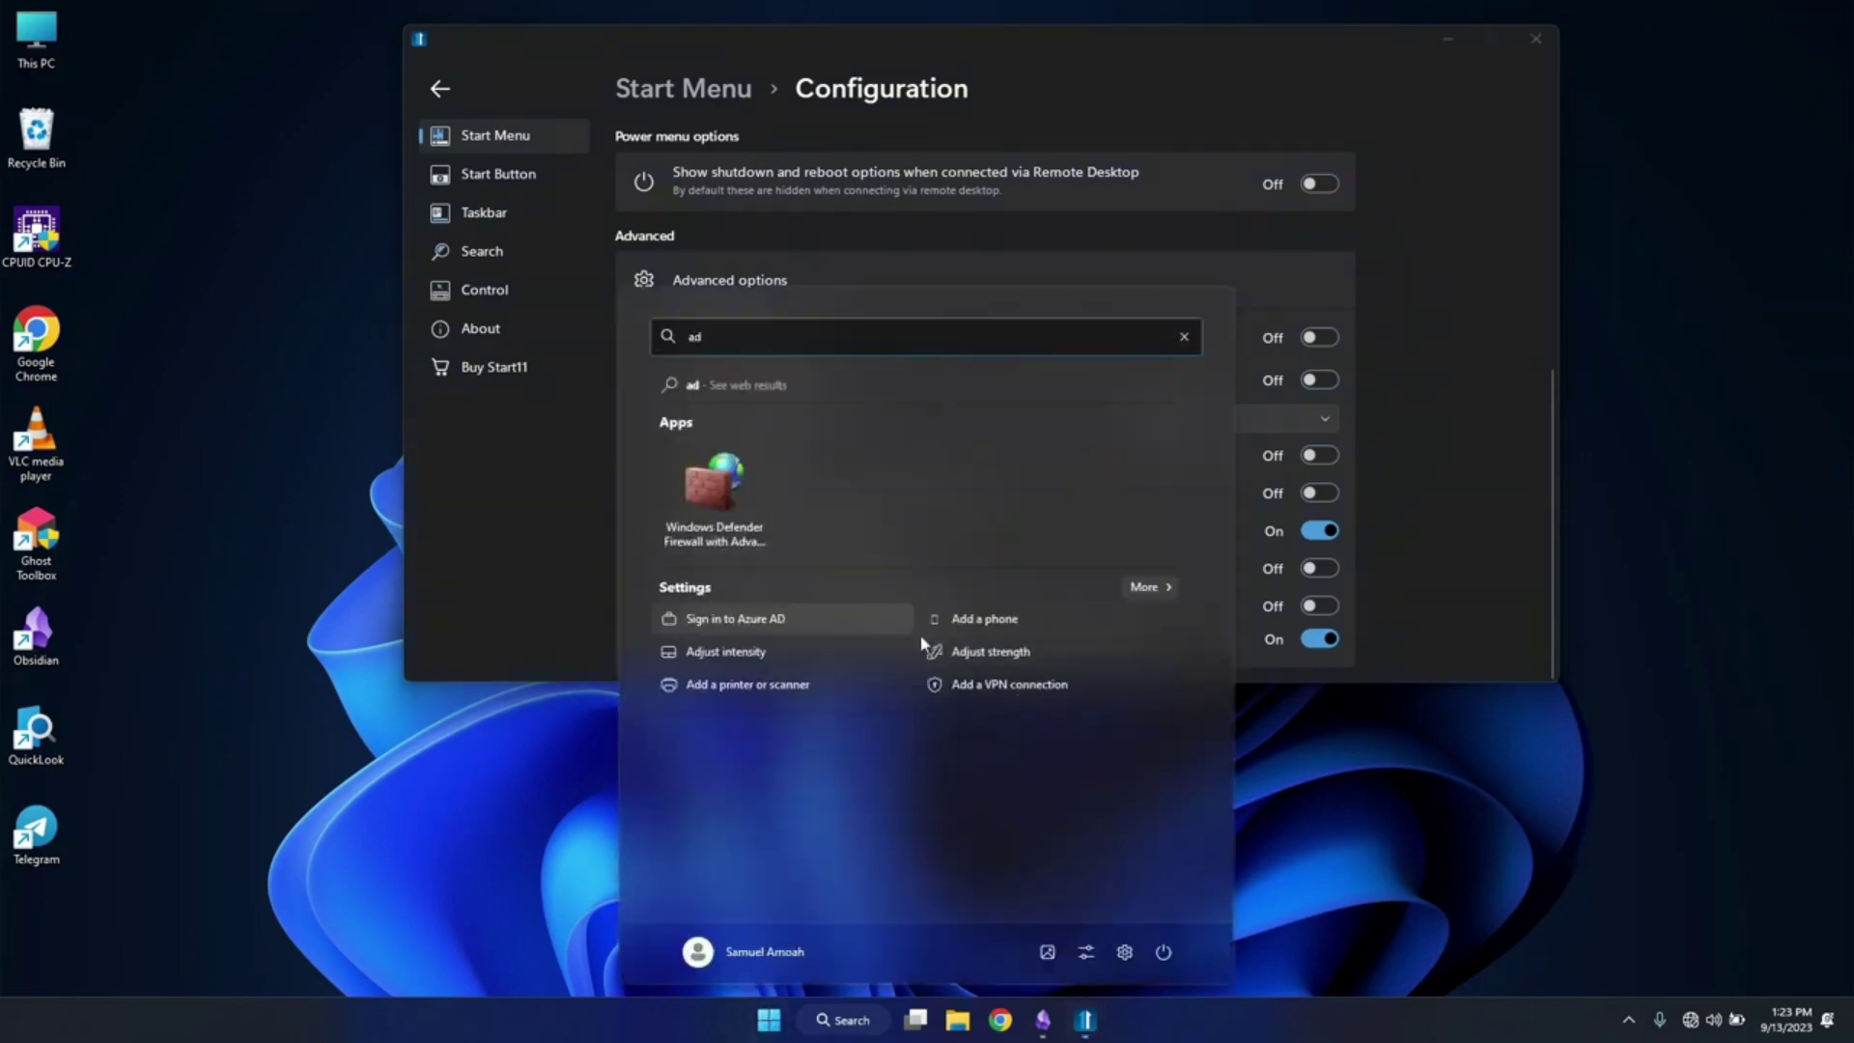
{"action": "key", "text": "Escape"}
{"action": "key", "text": "Escape"}
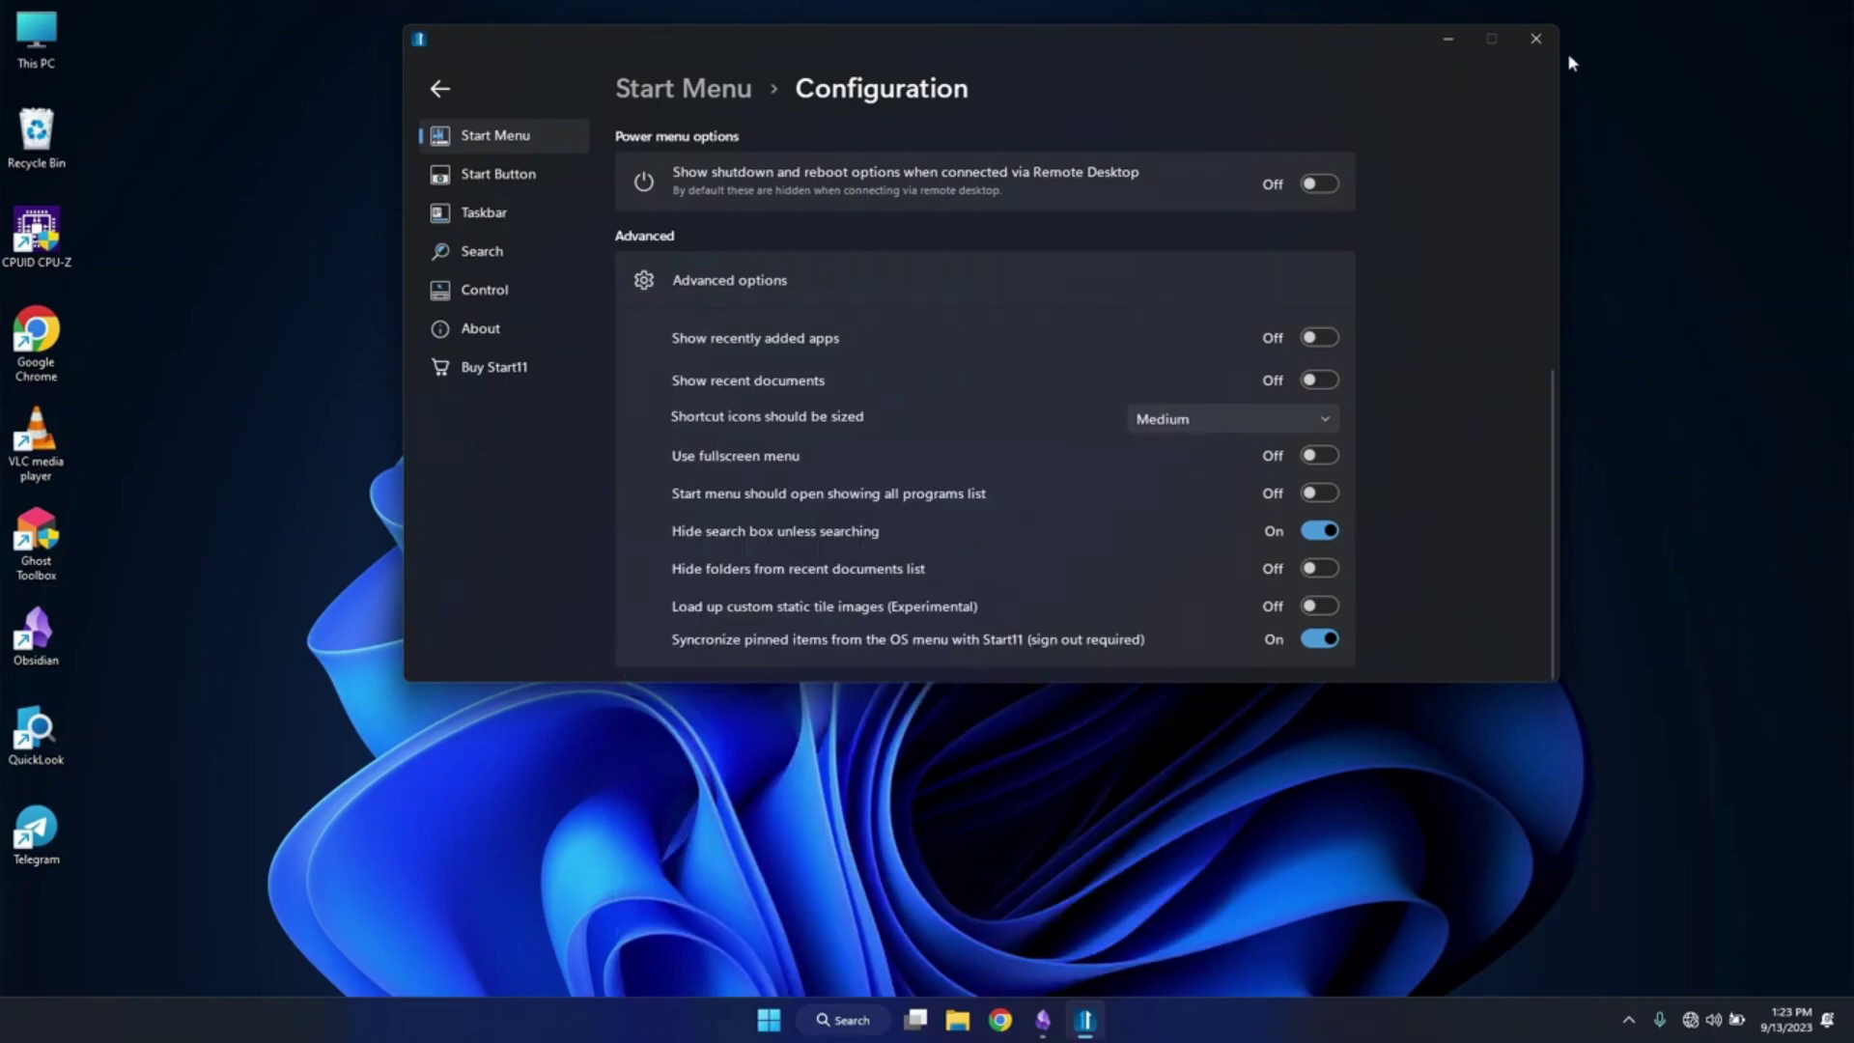
- Close Start11 settings and pin File Explorer and Google Chrome to Start from All apps
{"action": "left_click", "coordinate": [1535, 38]}
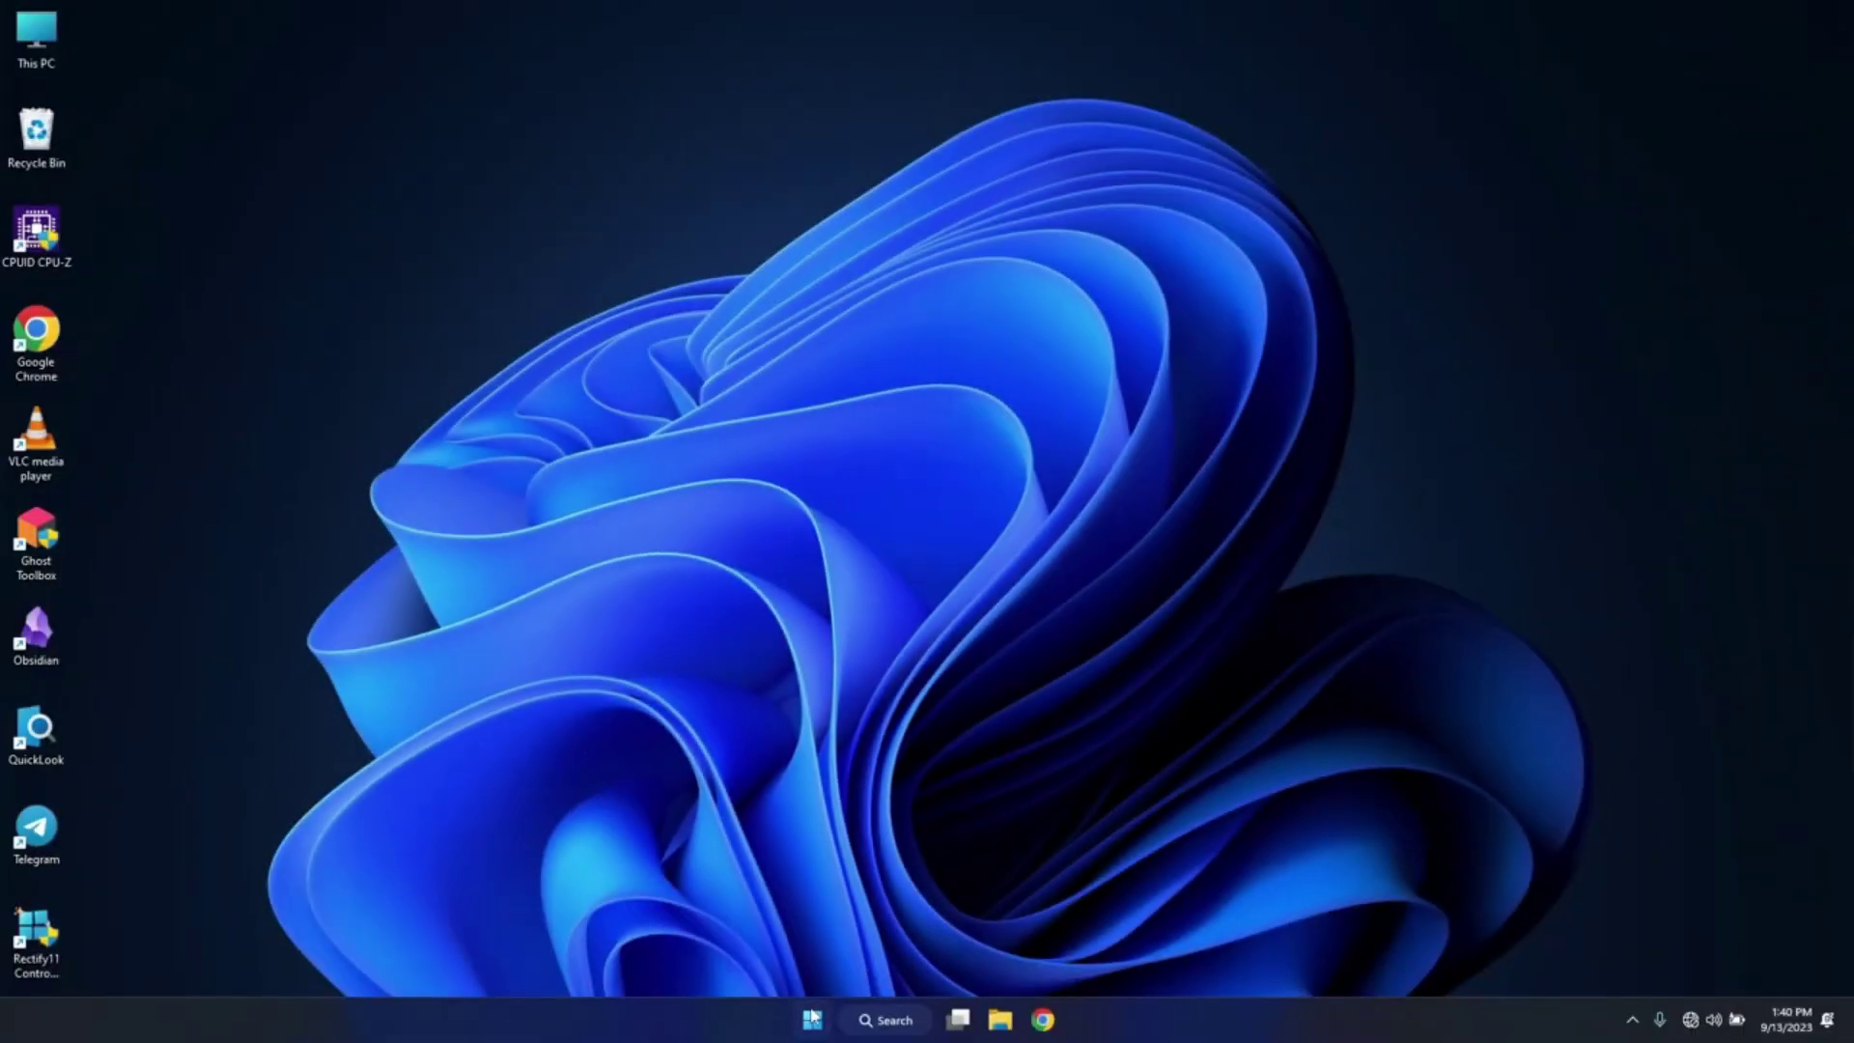
{"action": "left_click", "coordinate": [813, 1018]}
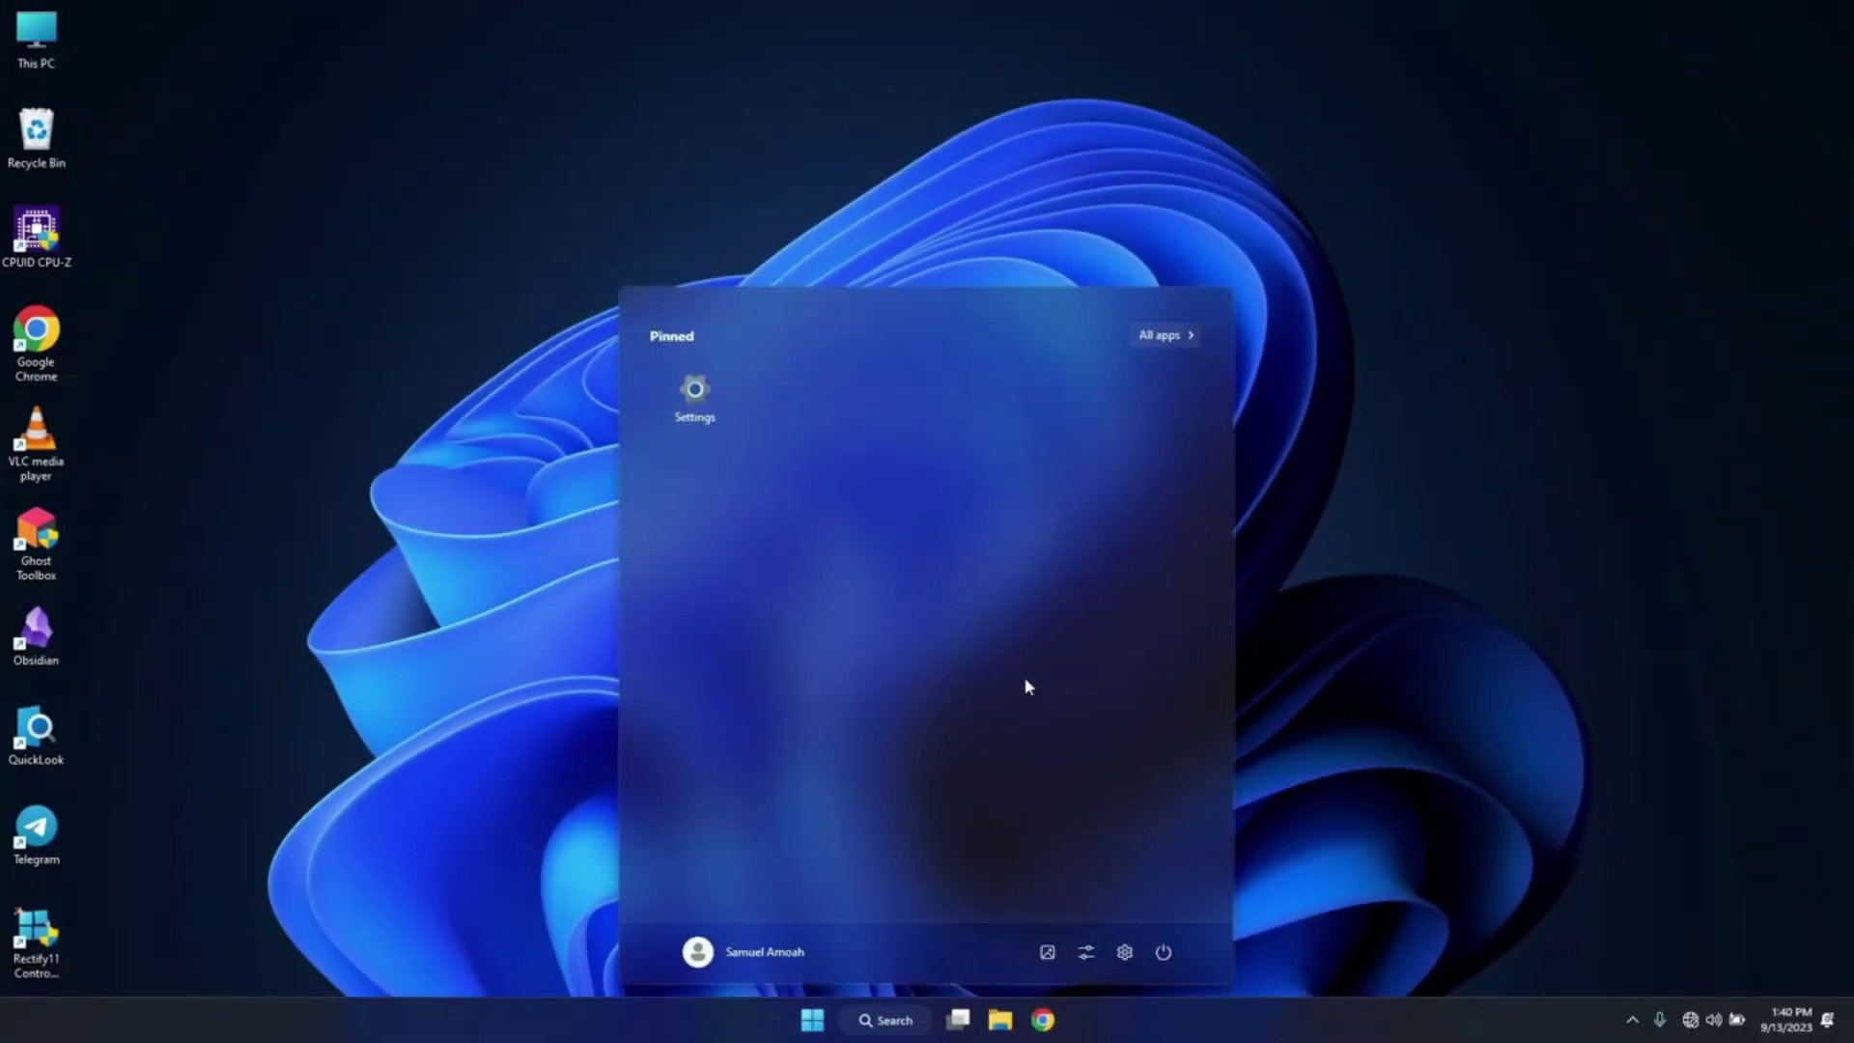
{"action": "left_click", "coordinate": [1191, 338]}
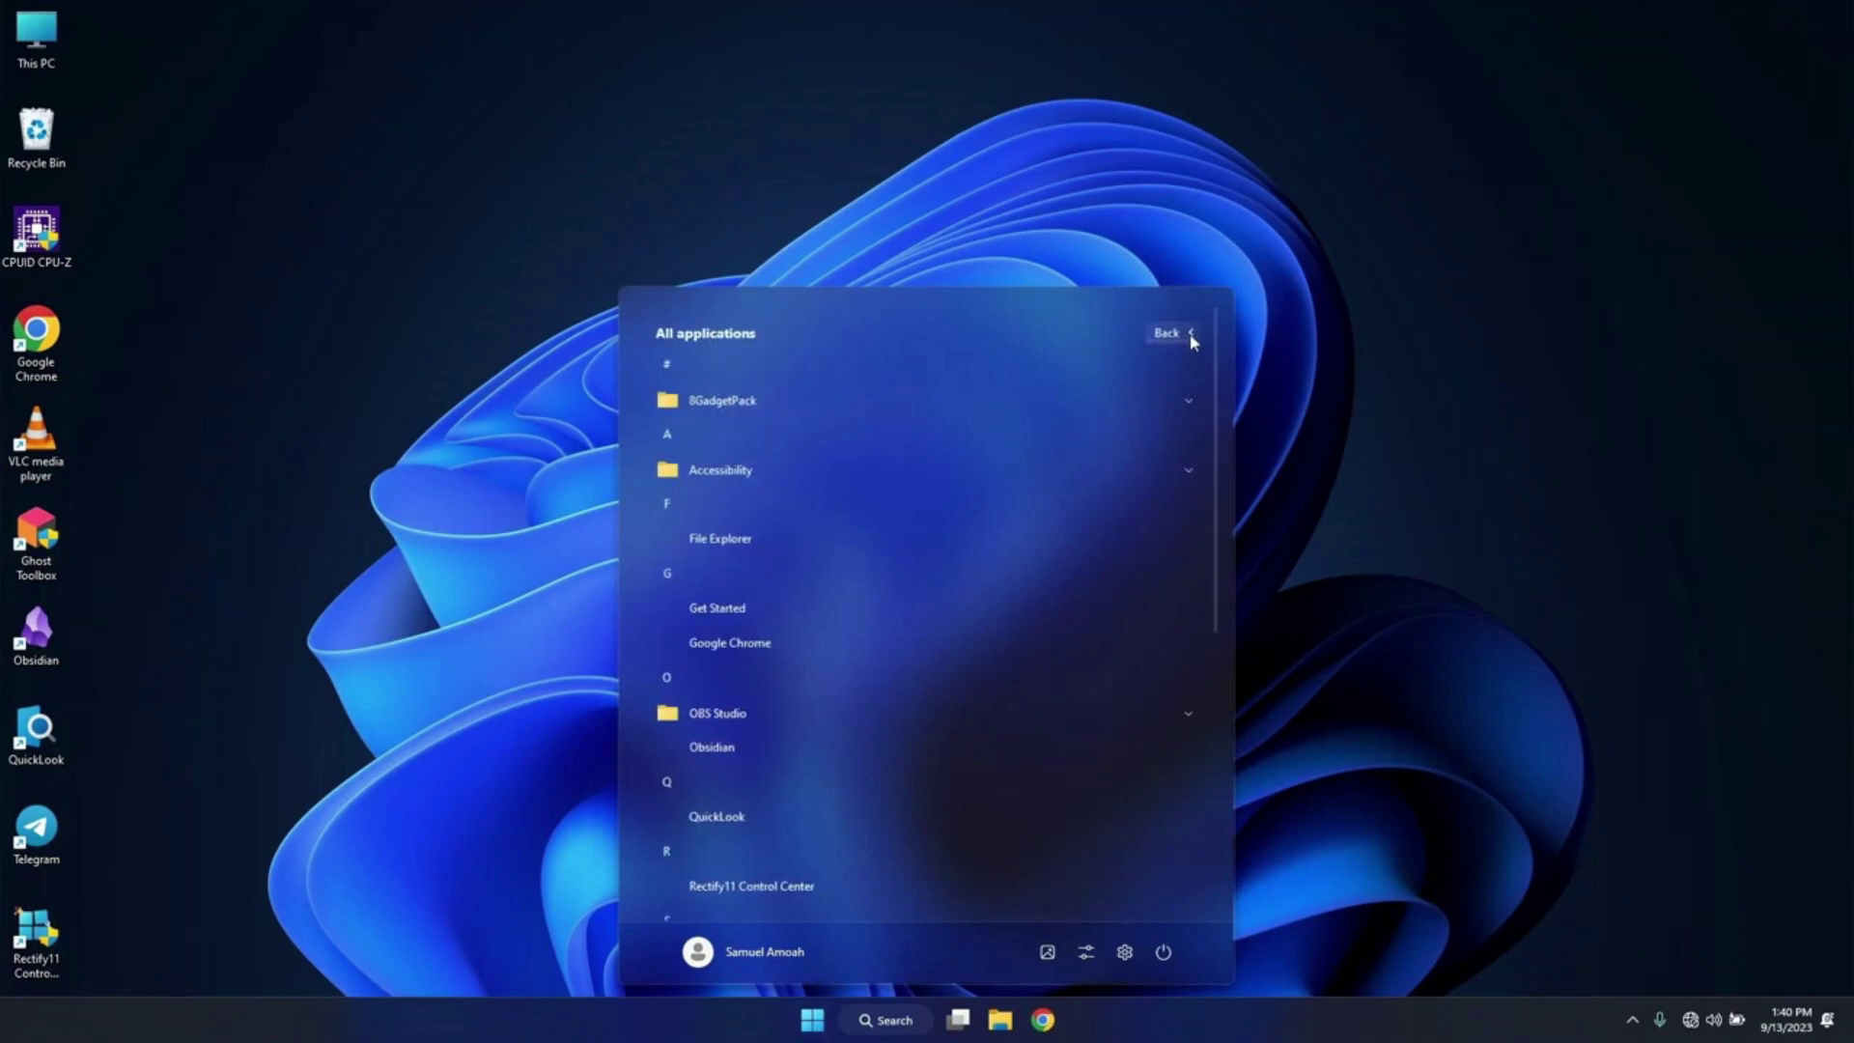
{"action": "left_click", "coordinate": [1120, 454]}
{"action": "left_click", "coordinate": [768, 339]}
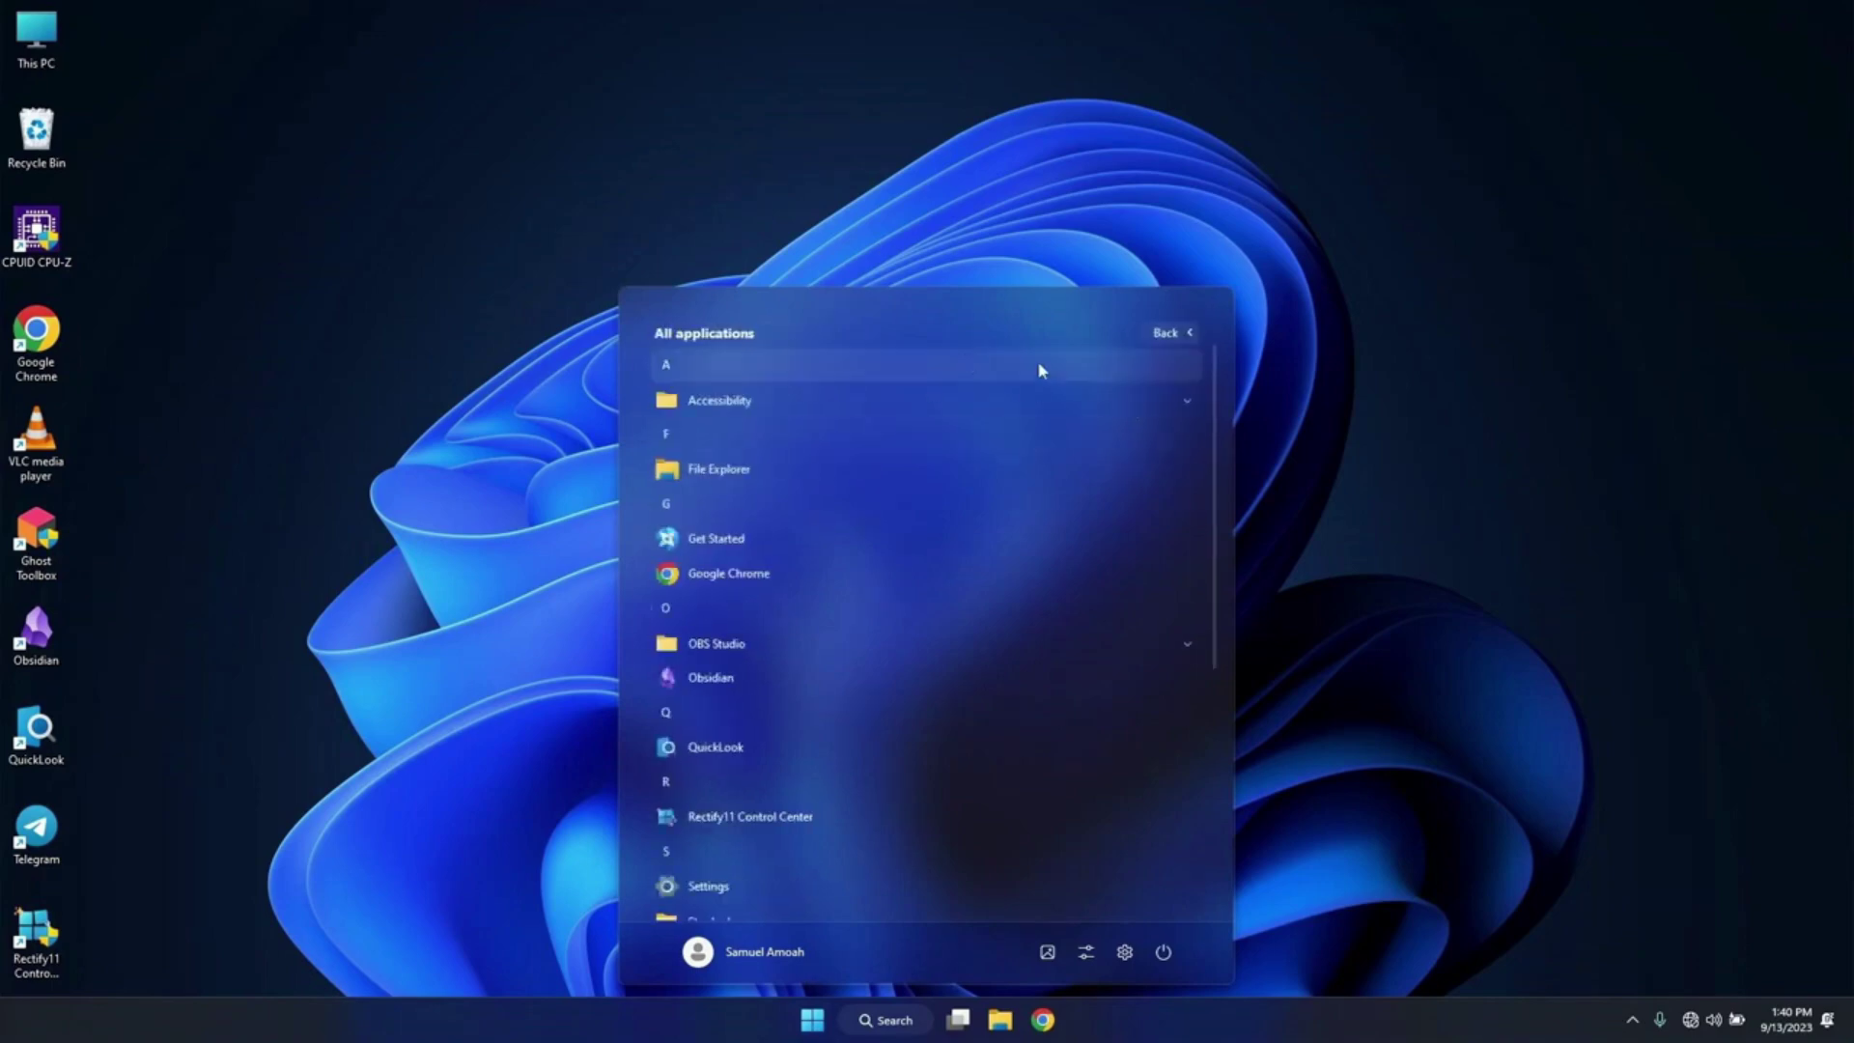
{"action": "right_click", "coordinate": [1115, 476]}
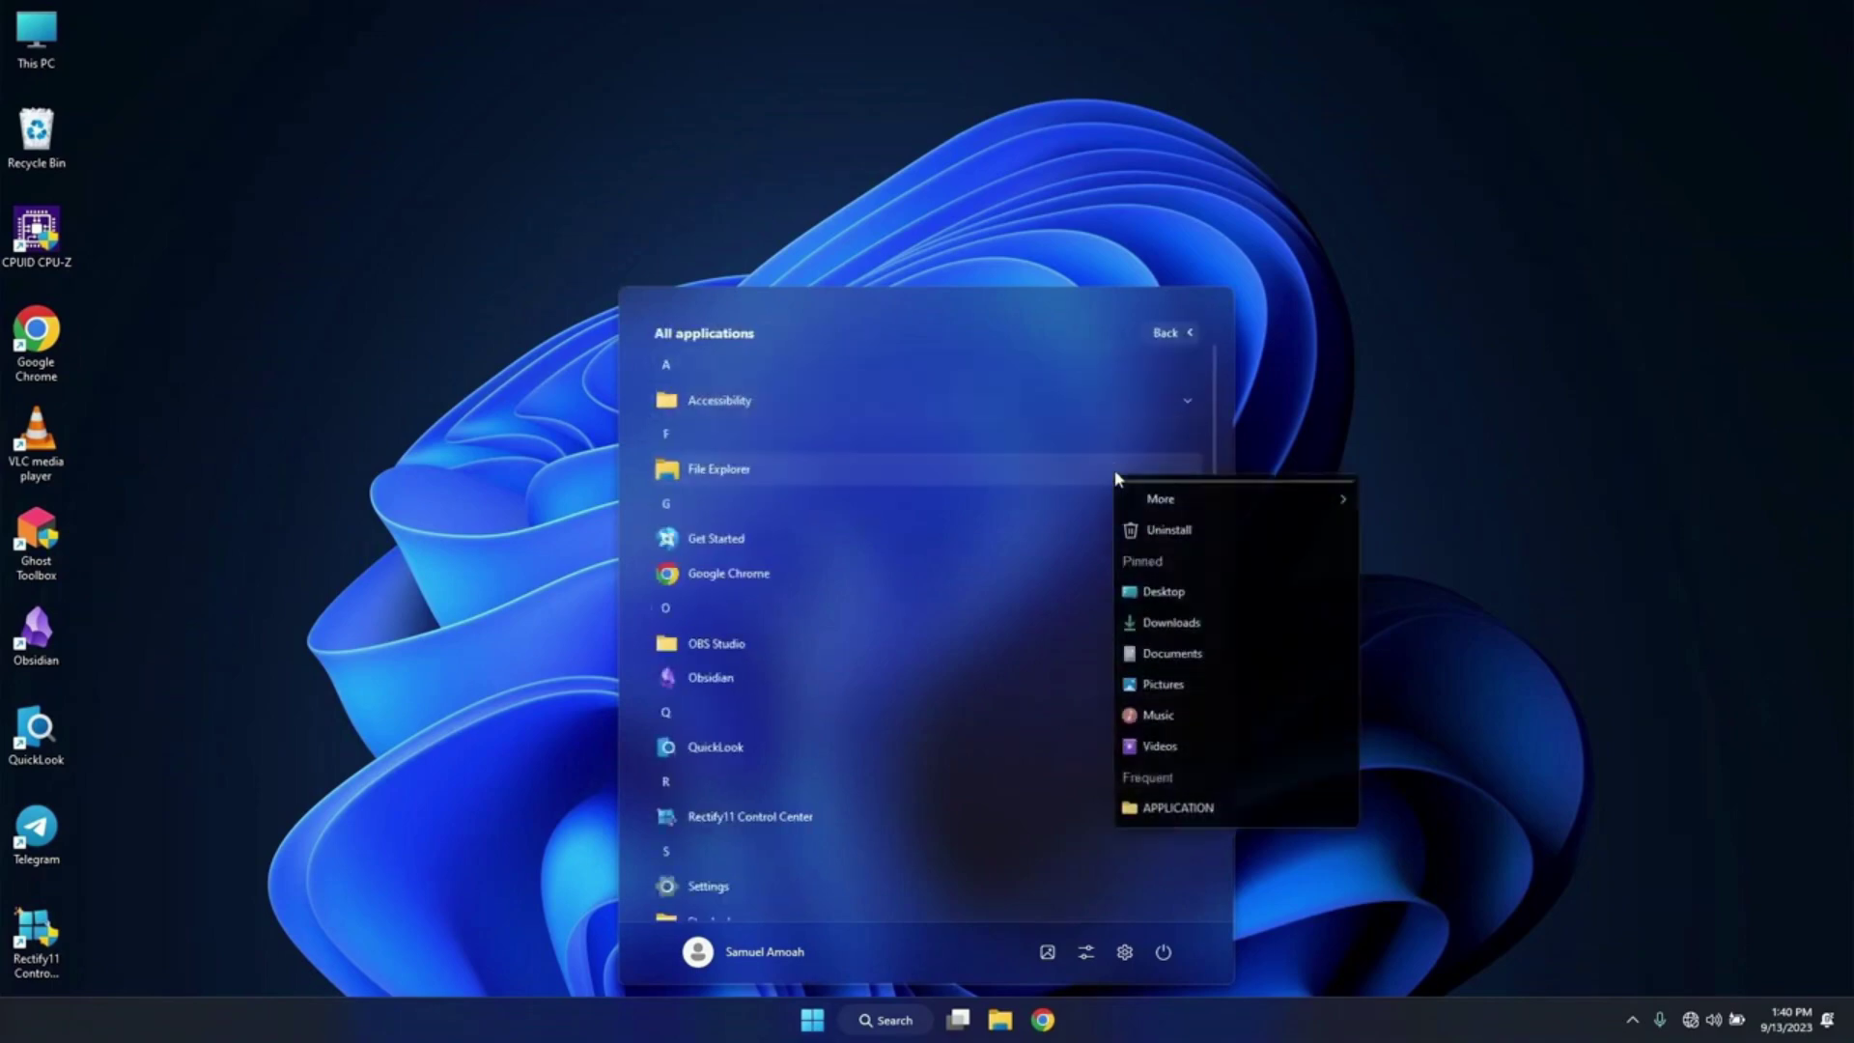
{"action": "left_click", "coordinate": [1120, 481]}
{"action": "right_click", "coordinate": [1066, 467]}
{"action": "left_click", "coordinate": [1083, 479]}
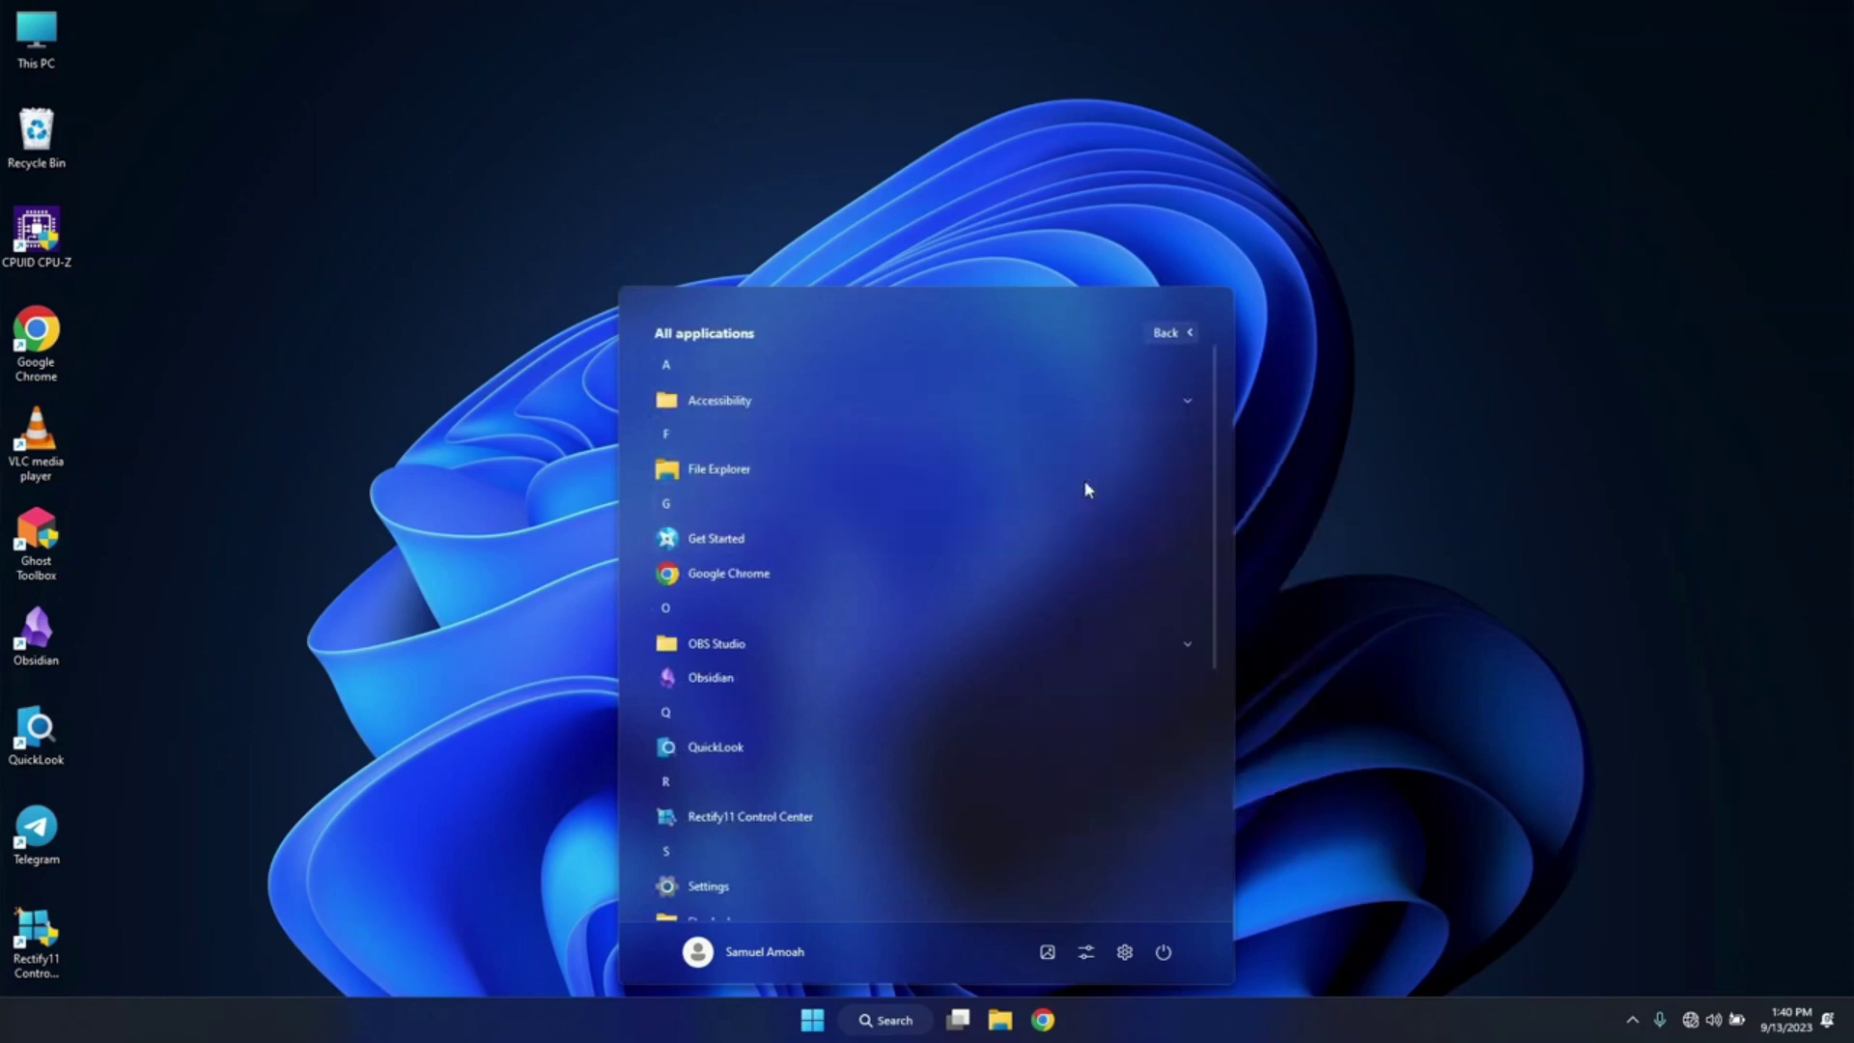
{"action": "right_click", "coordinate": [873, 570]}
{"action": "left_click", "coordinate": [908, 590]}
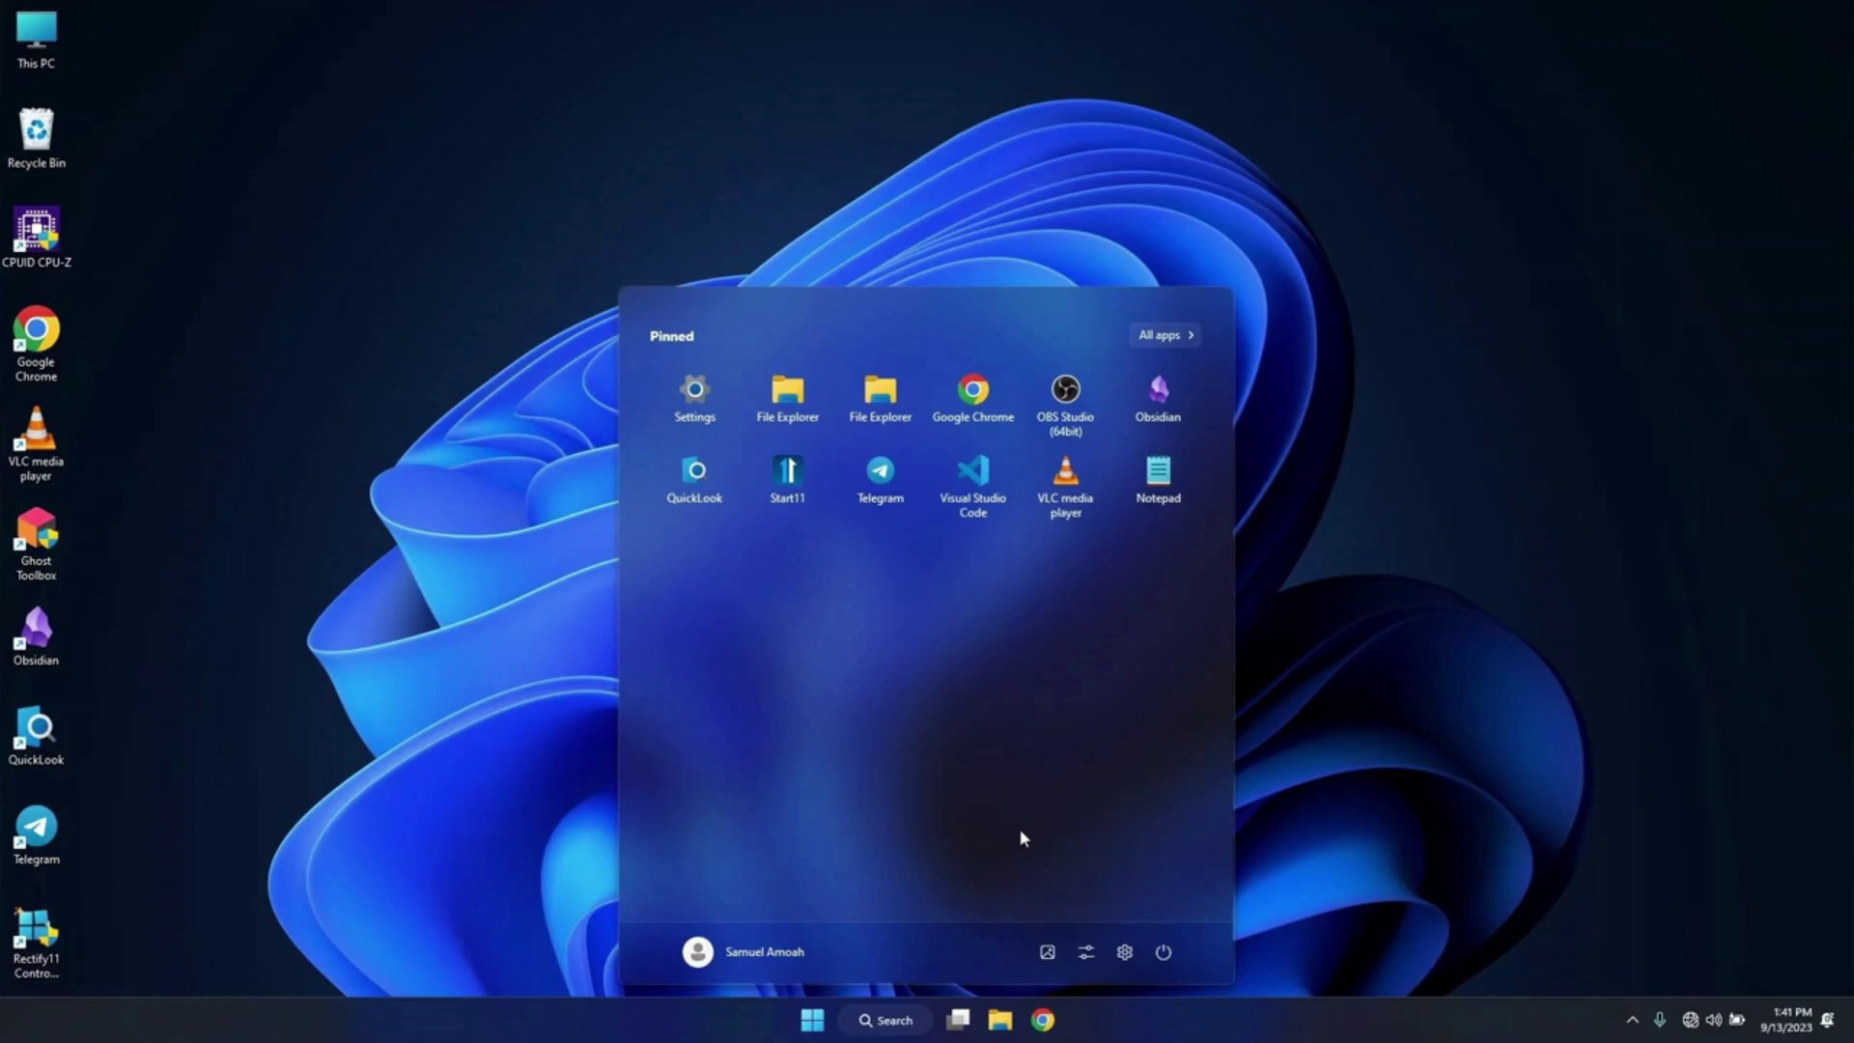
- Create a new pinned group named Tools containing Visual Studio Code
{"action": "right_click", "coordinate": [884, 633]}
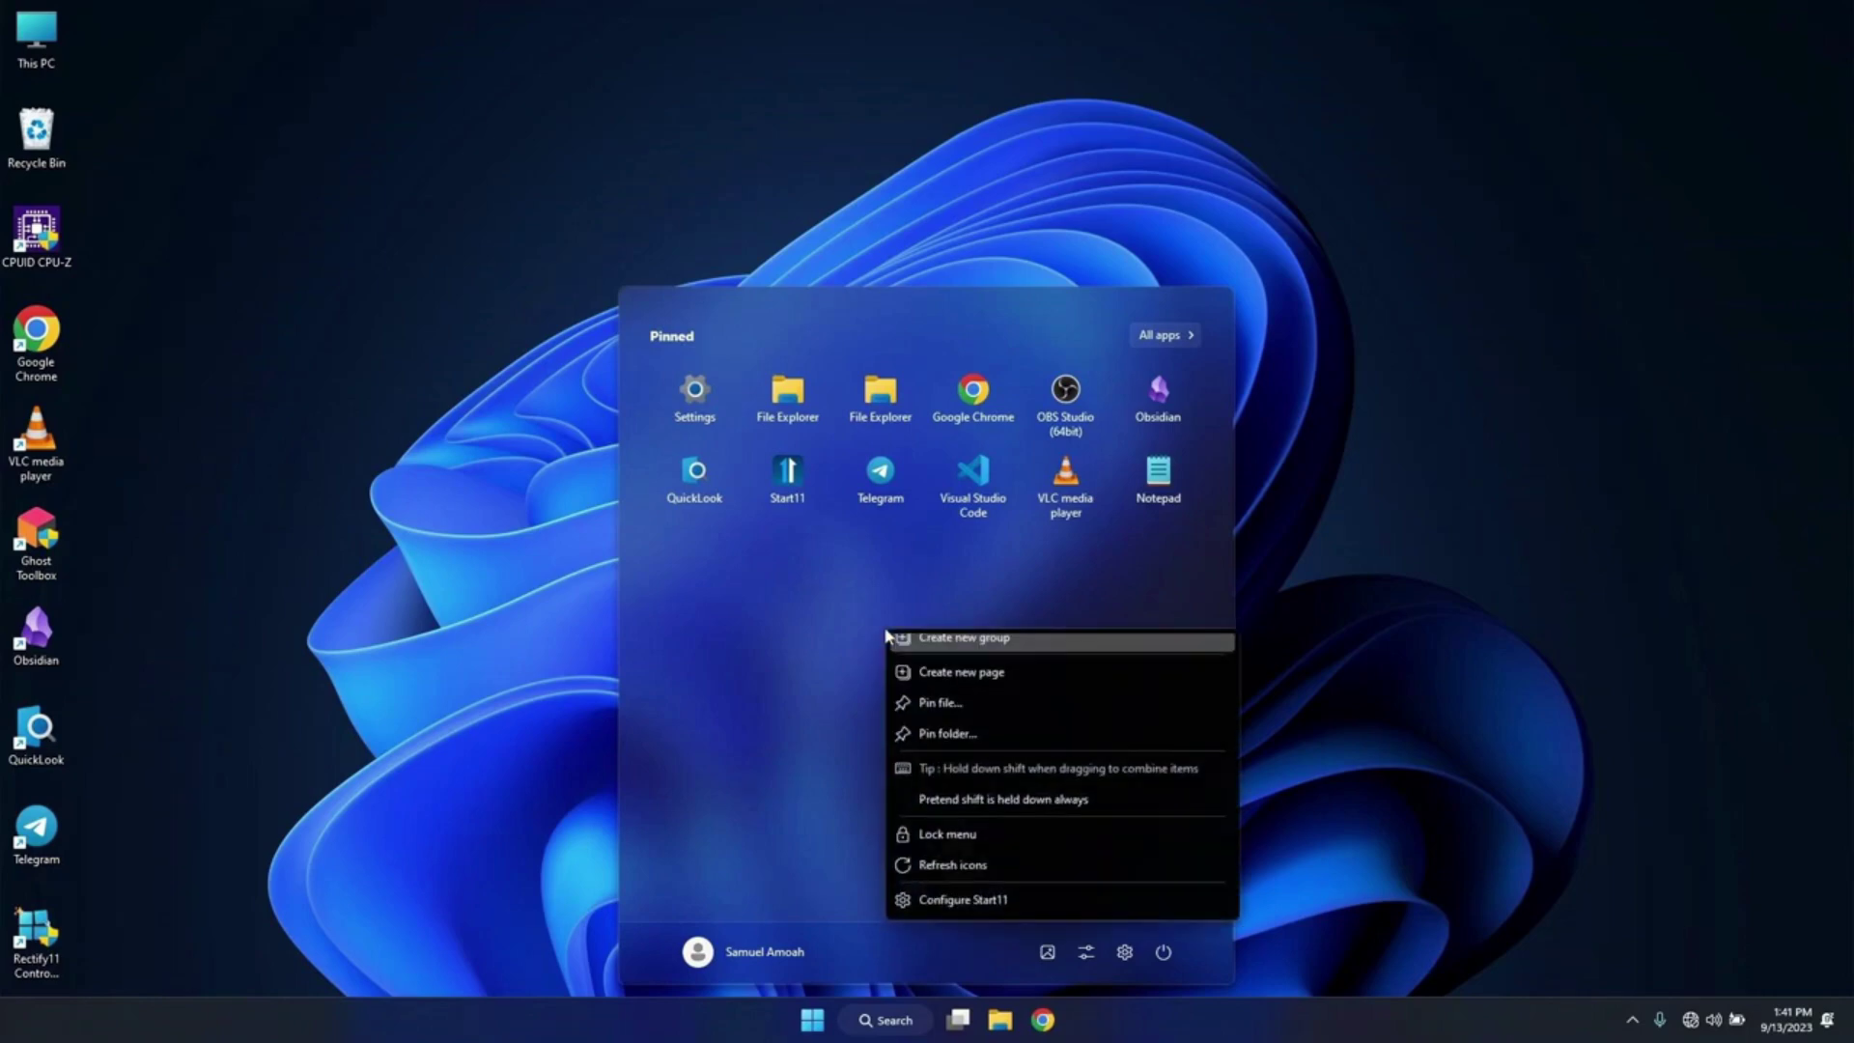
{"action": "left_click", "coordinate": [956, 649]}
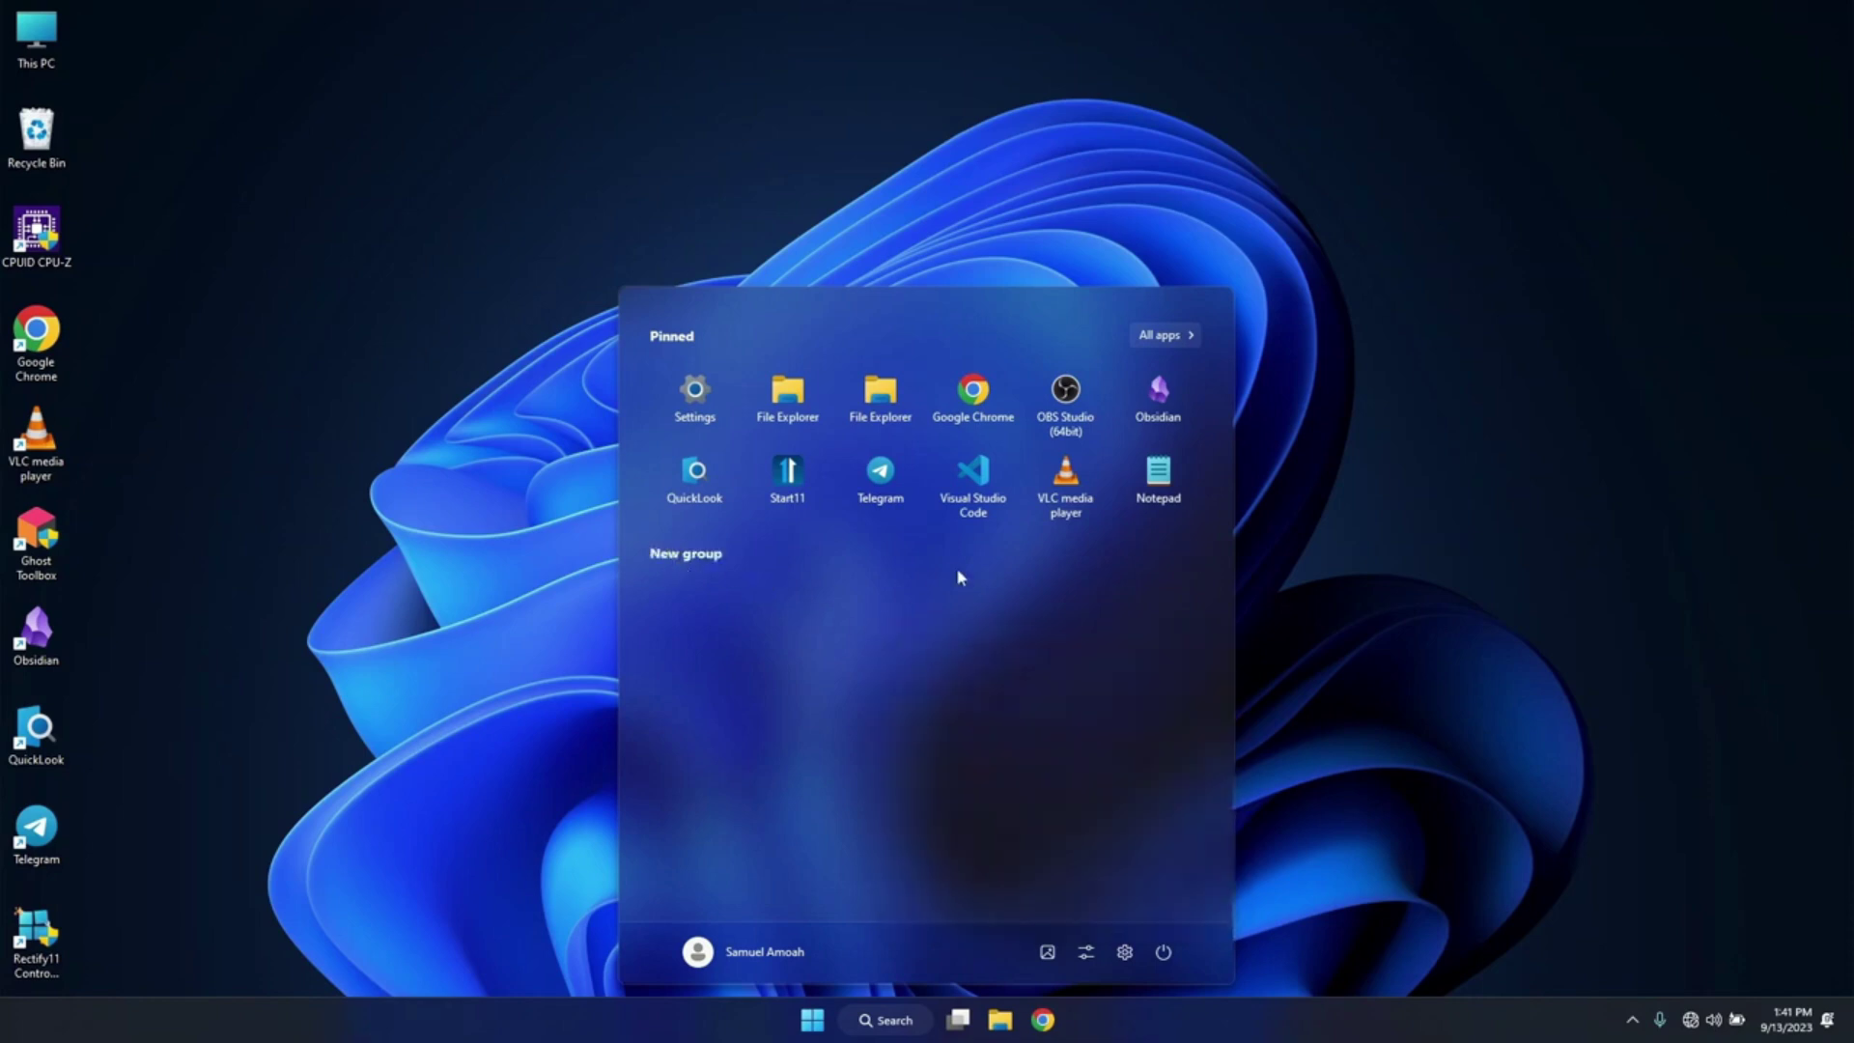
{"action": "left_click_drag", "start_coordinate": [973, 478], "coordinate": [707, 625]}
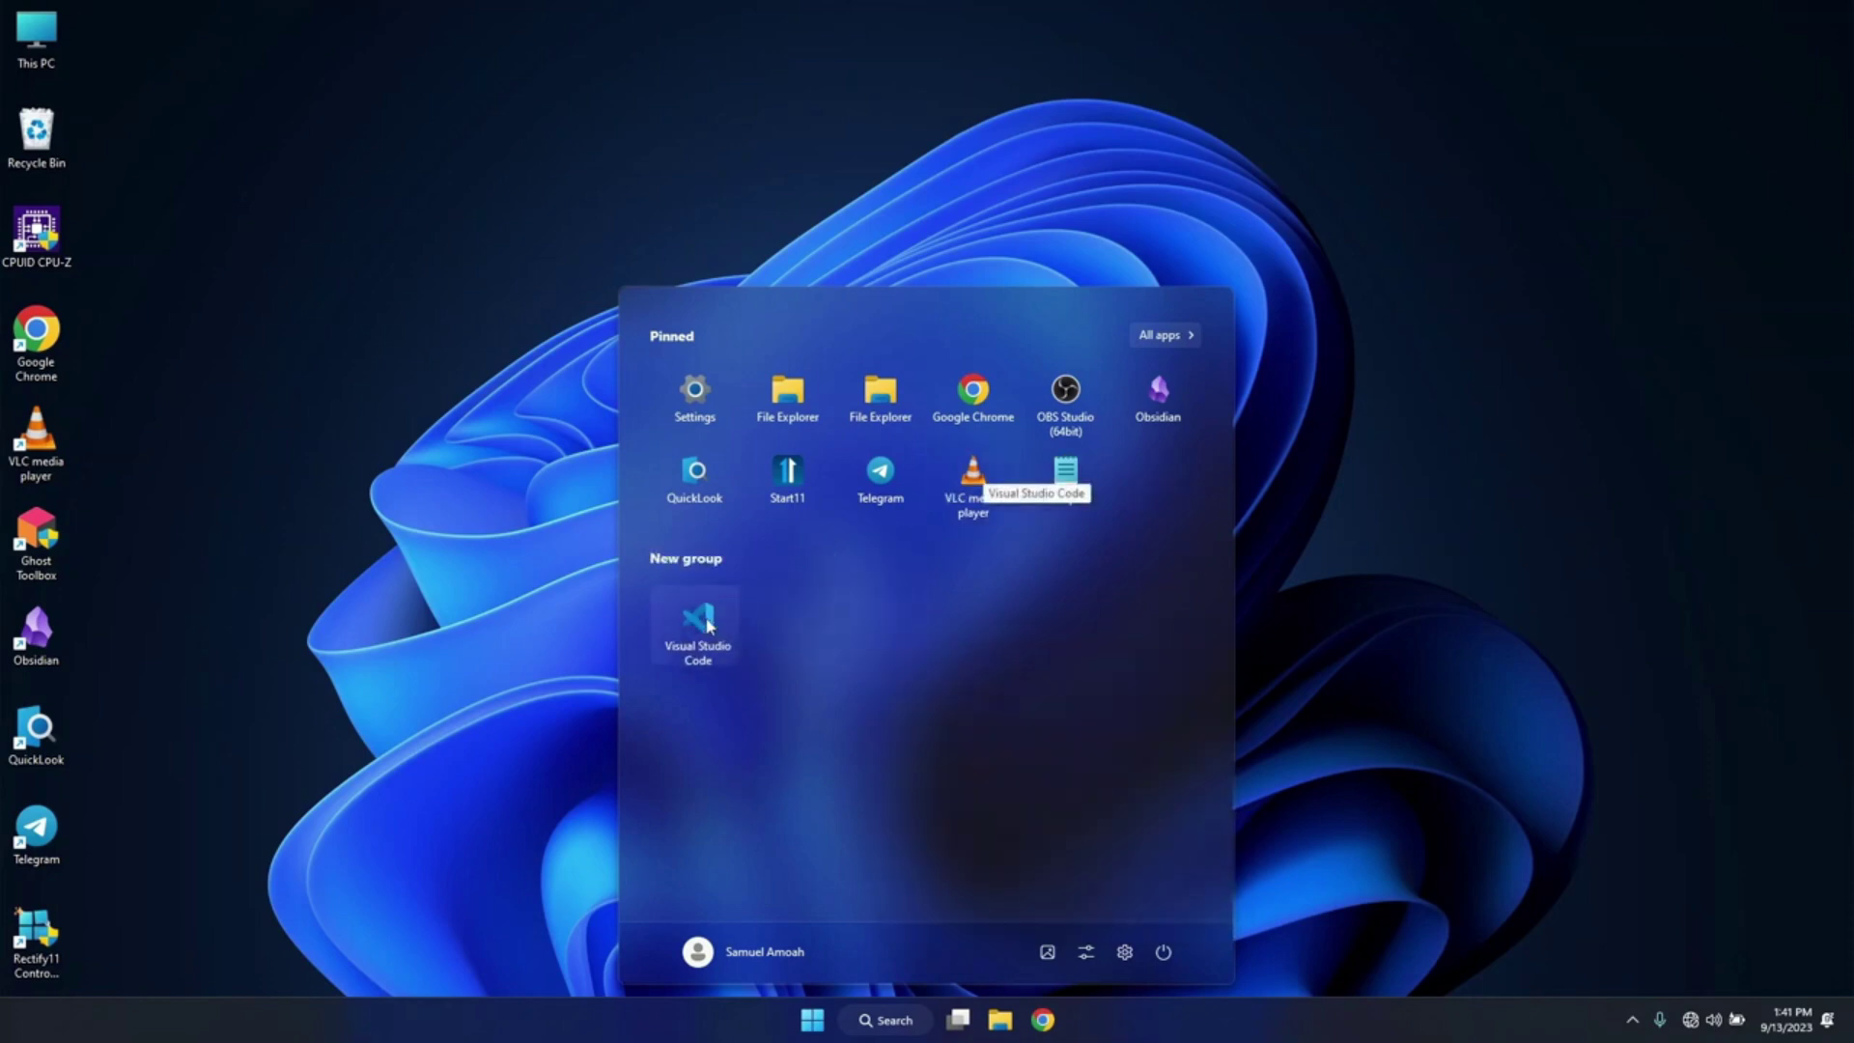
{"action": "left_click", "coordinate": [708, 556]}
{"action": "key", "text": "ctrl+a"}
{"action": "type", "text": "Tools"}
{"action": "key", "text": "Return"}
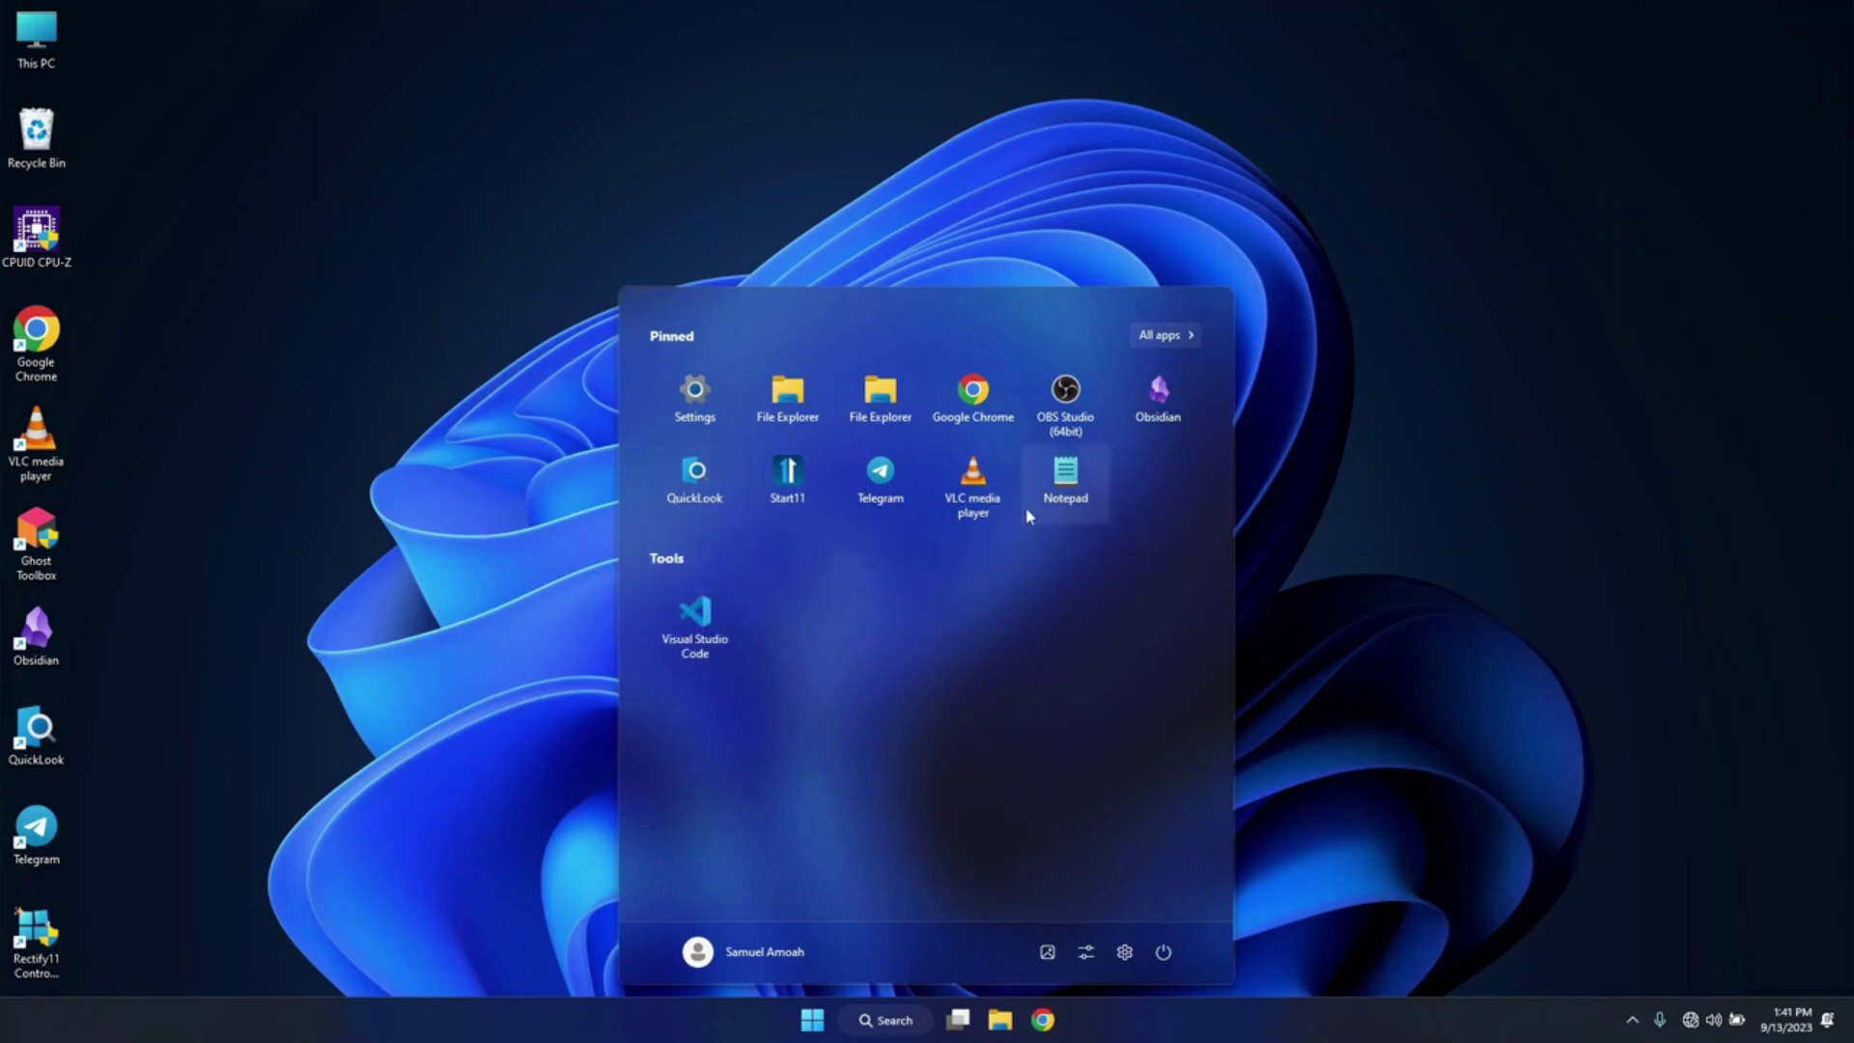
- Add a second Start menu page and move Google Chrome onto it
{"action": "right_click", "coordinate": [984, 728]}
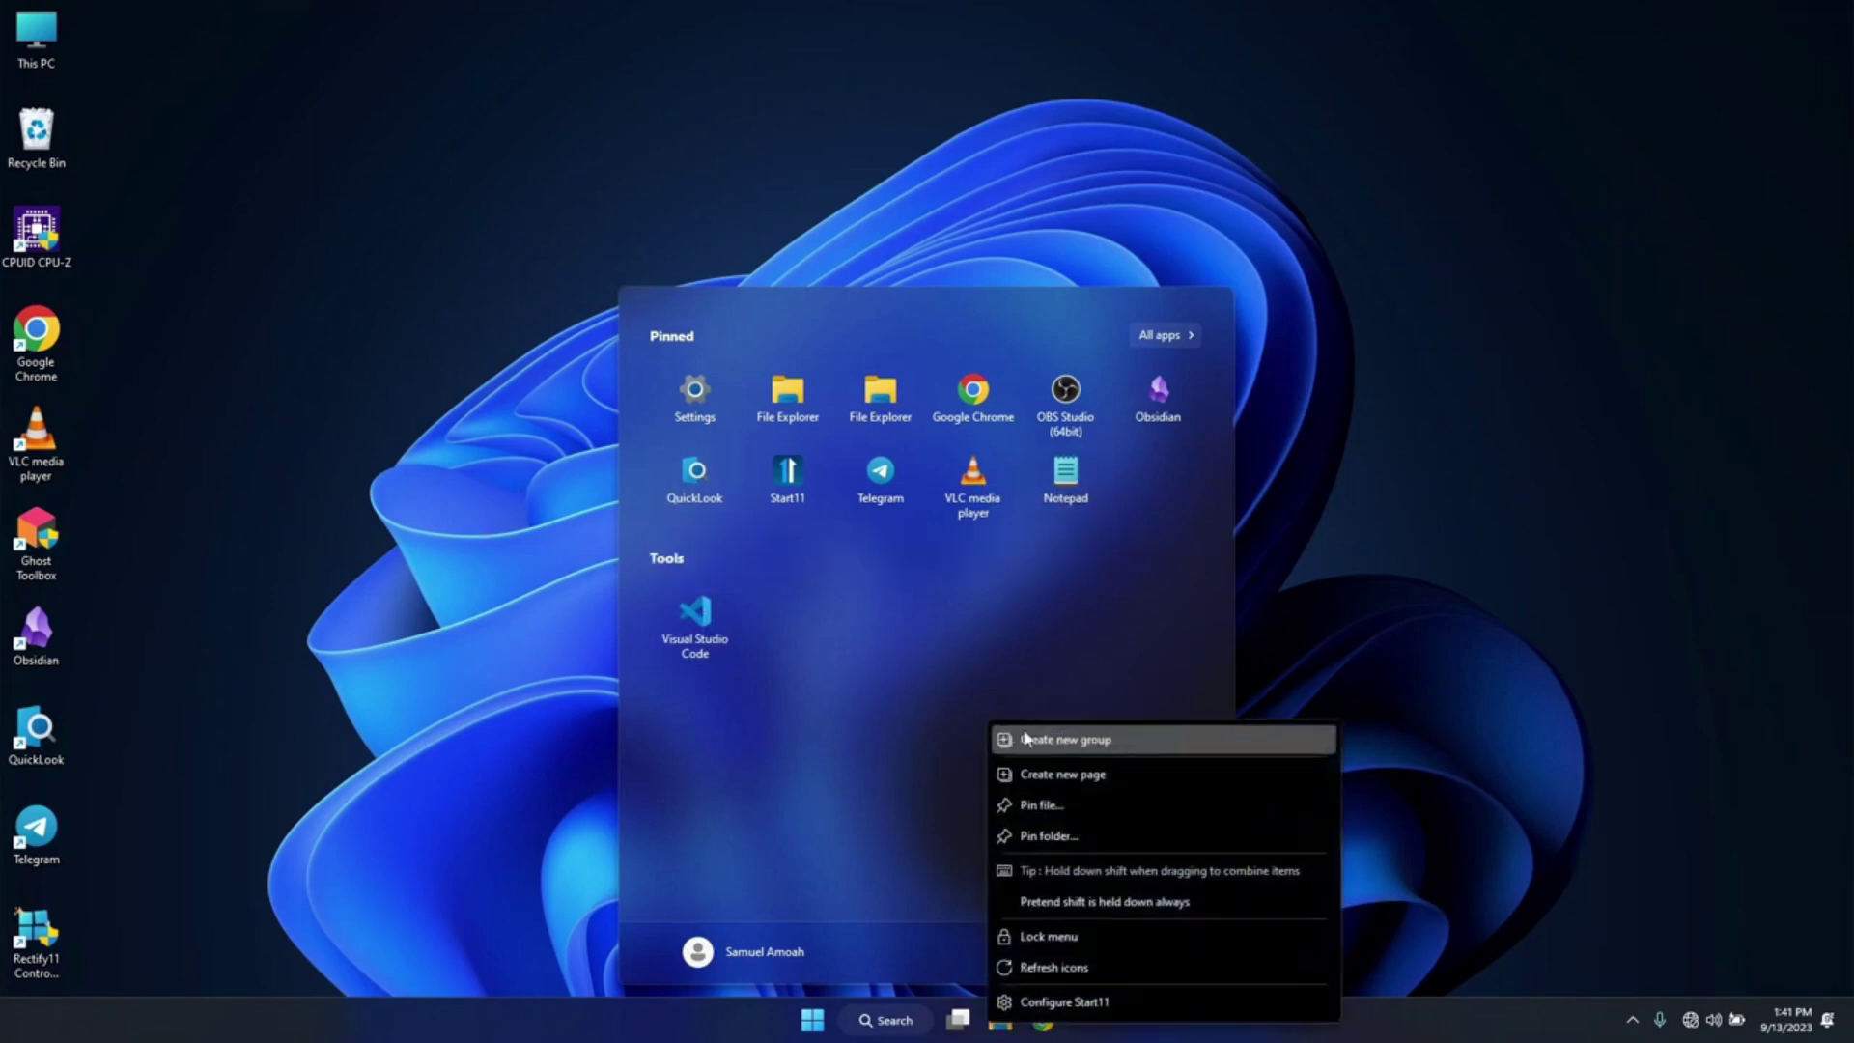
{"action": "left_click", "coordinate": [1065, 773]}
{"action": "left_click", "coordinate": [908, 904]}
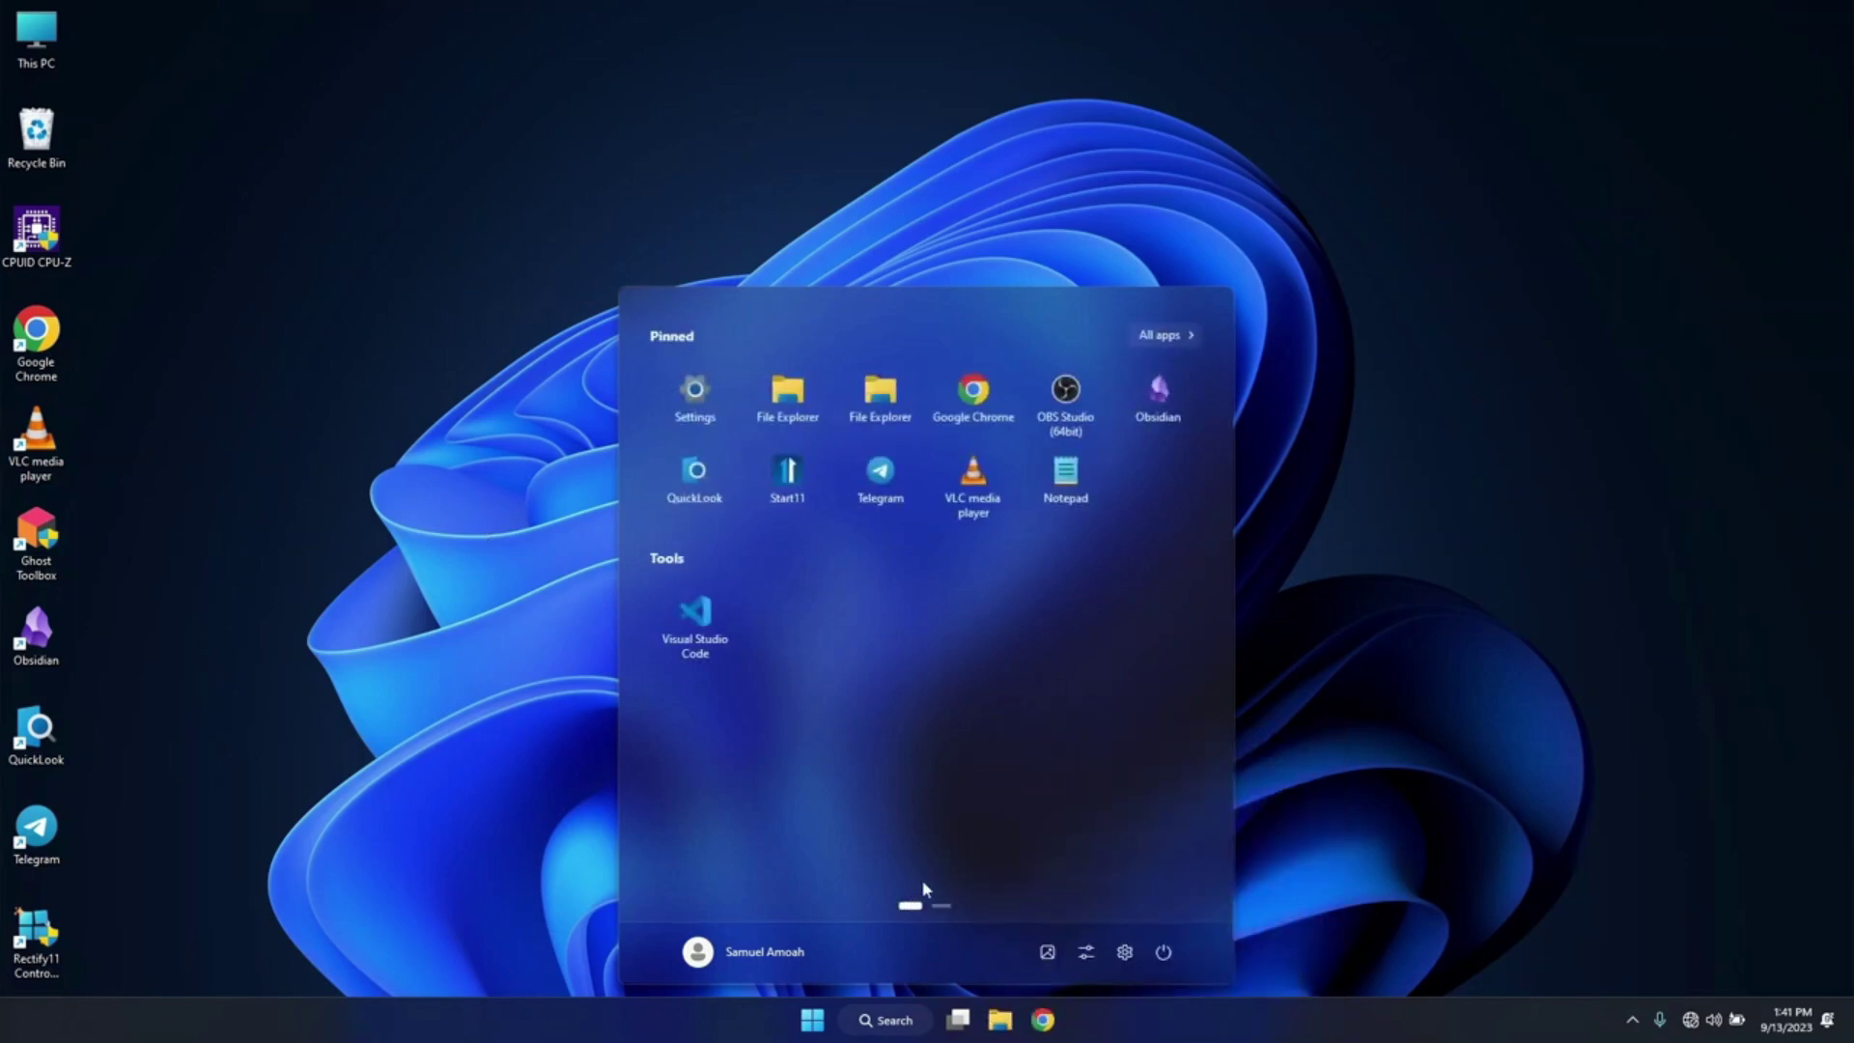
{"action": "right_click", "coordinate": [975, 386]}
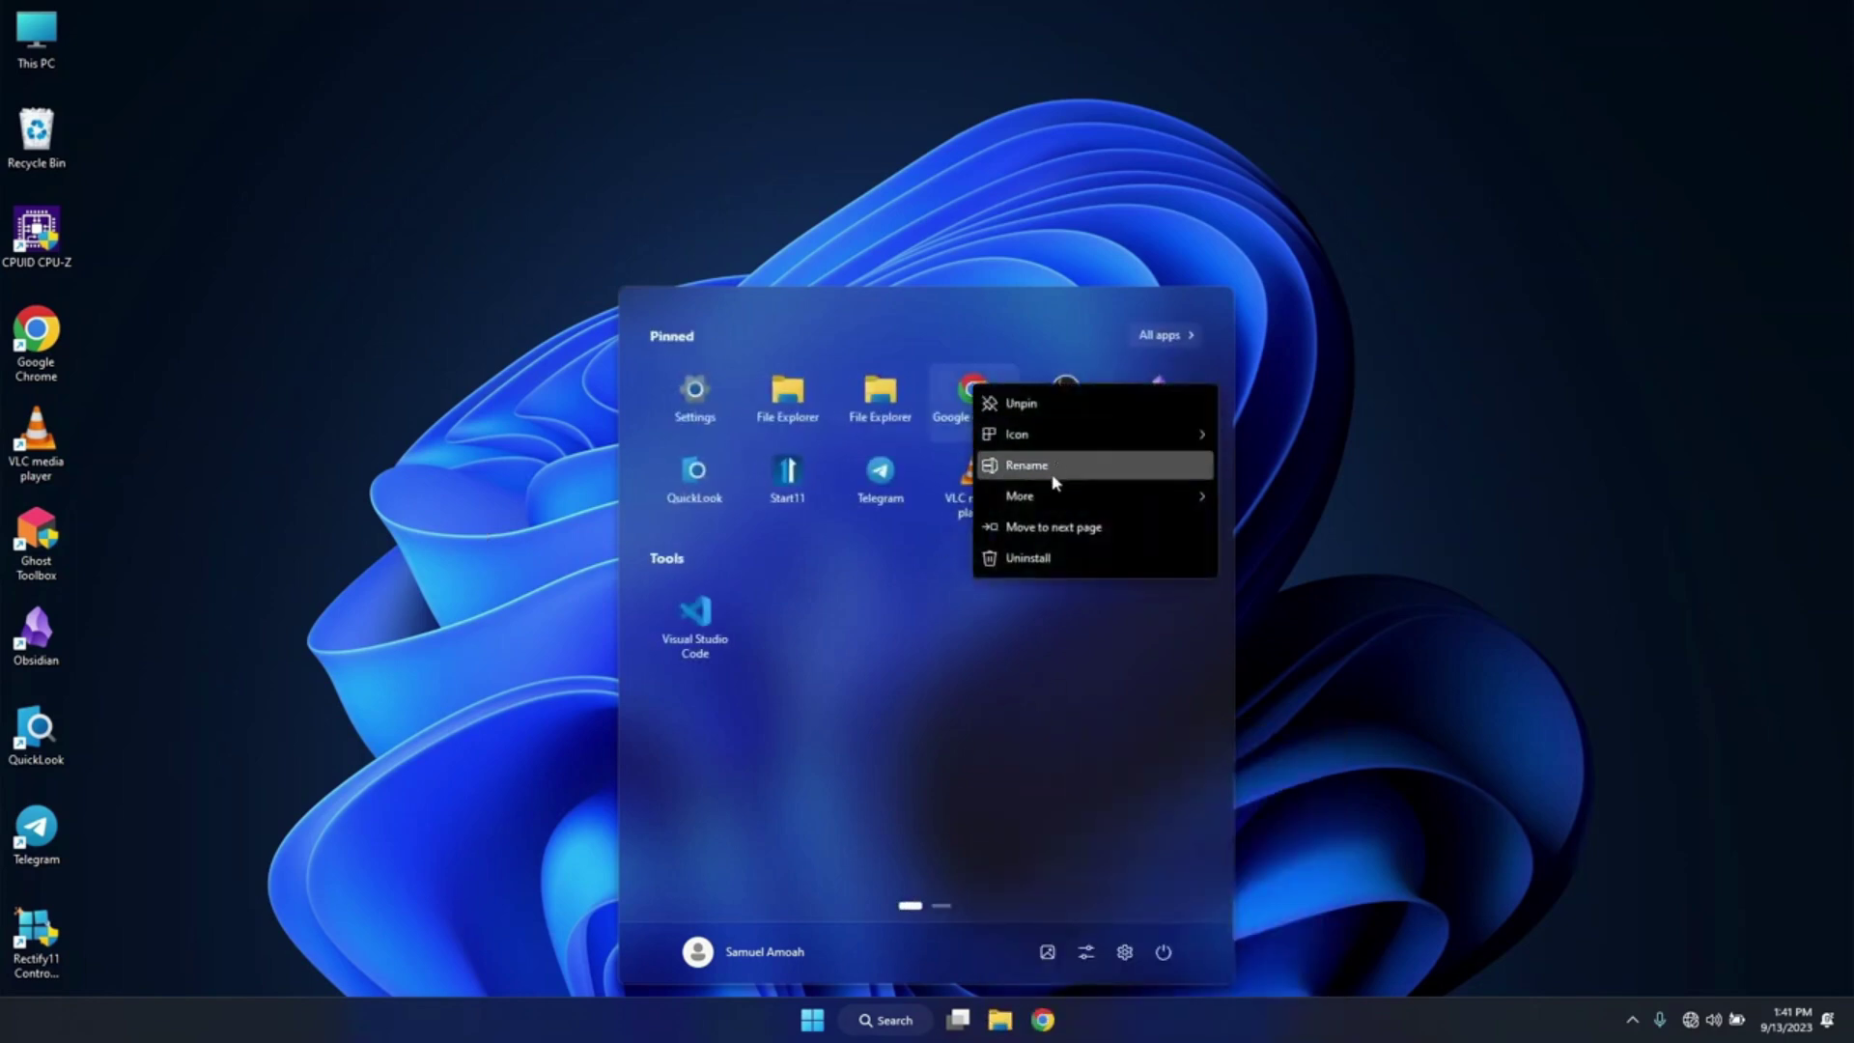
{"action": "left_click", "coordinate": [1050, 527]}
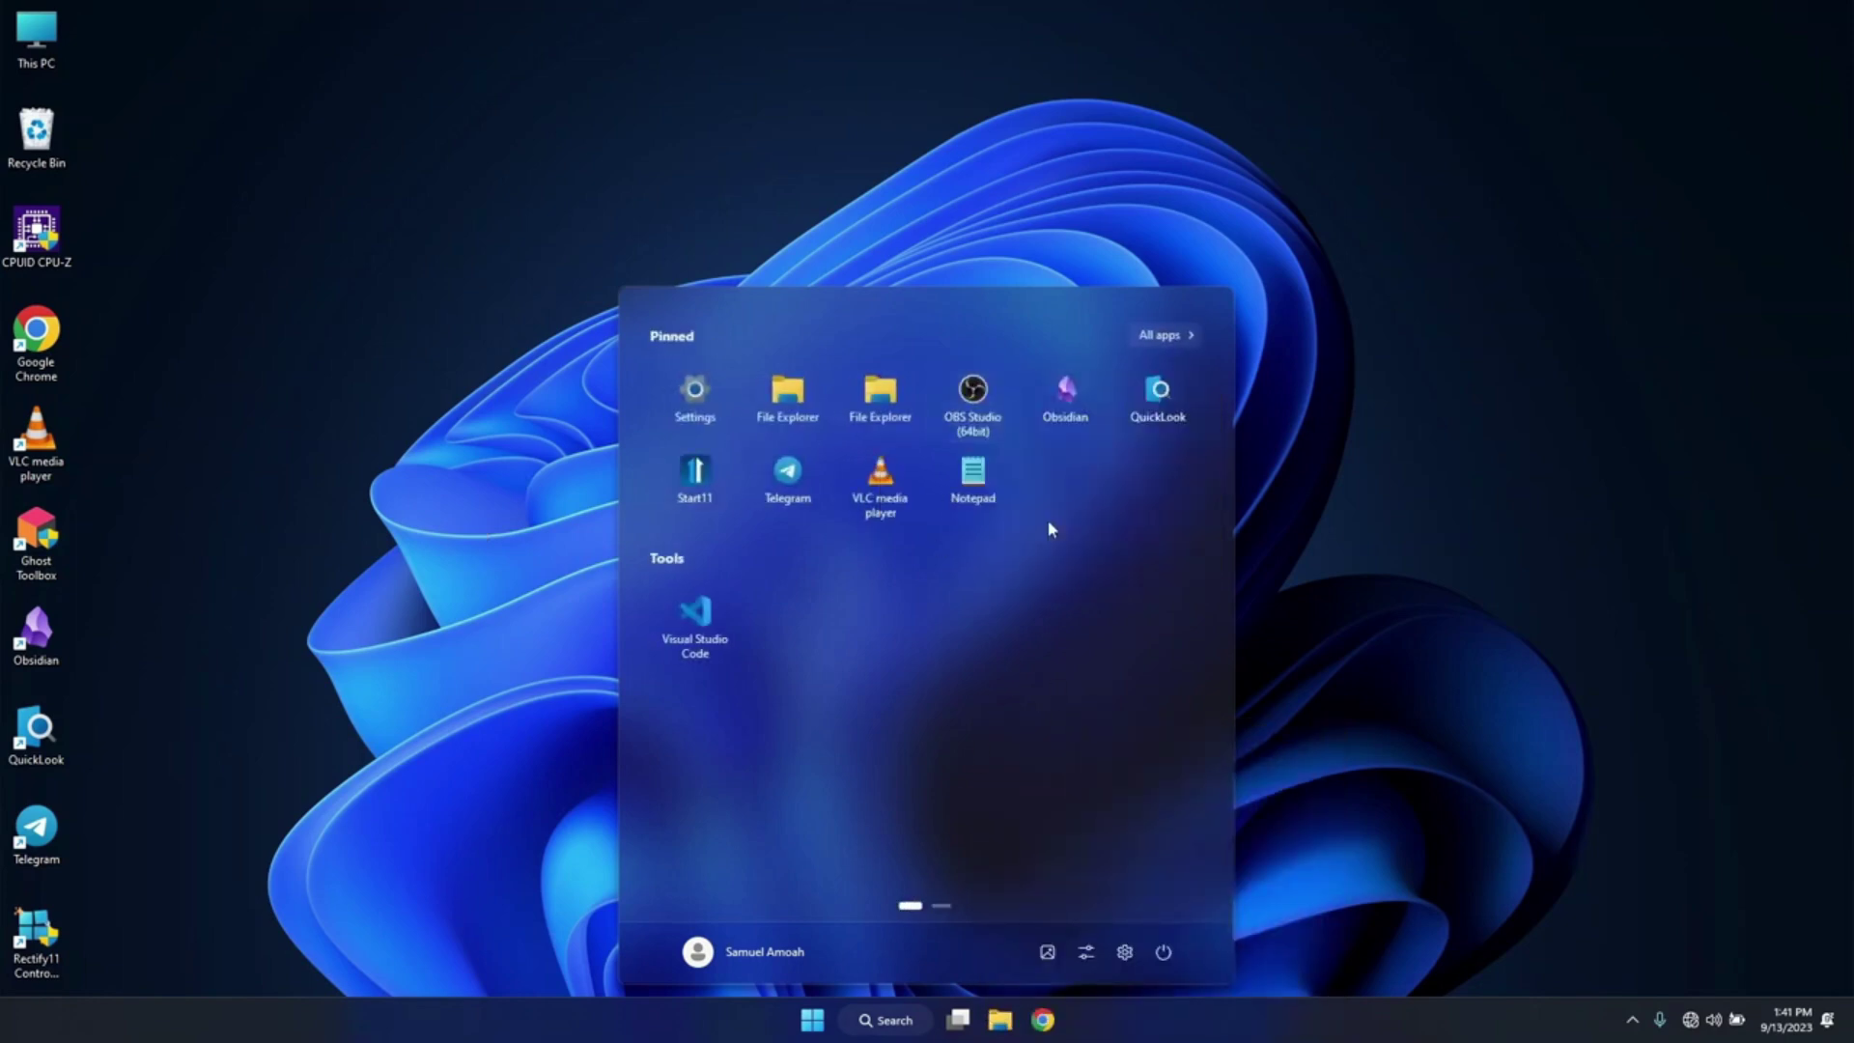
{"action": "left_click", "coordinate": [942, 904]}
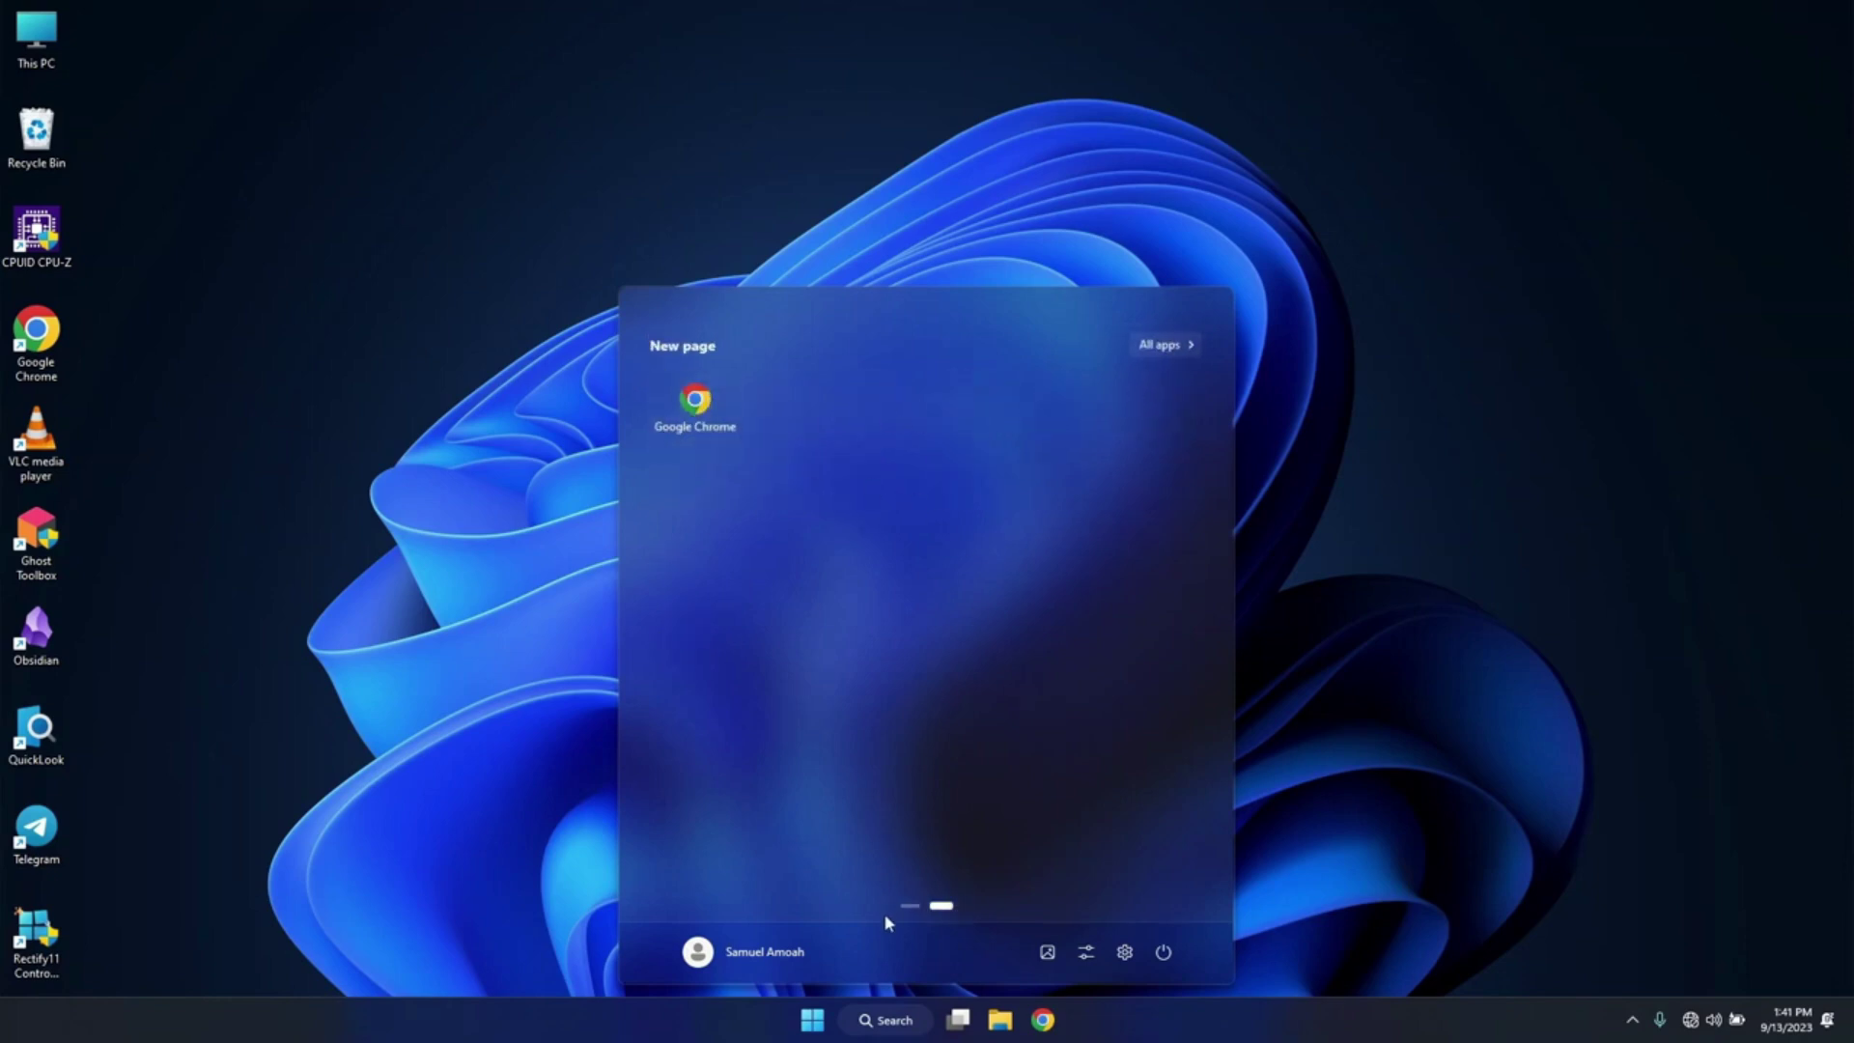
{"action": "left_click", "coordinate": [910, 904]}
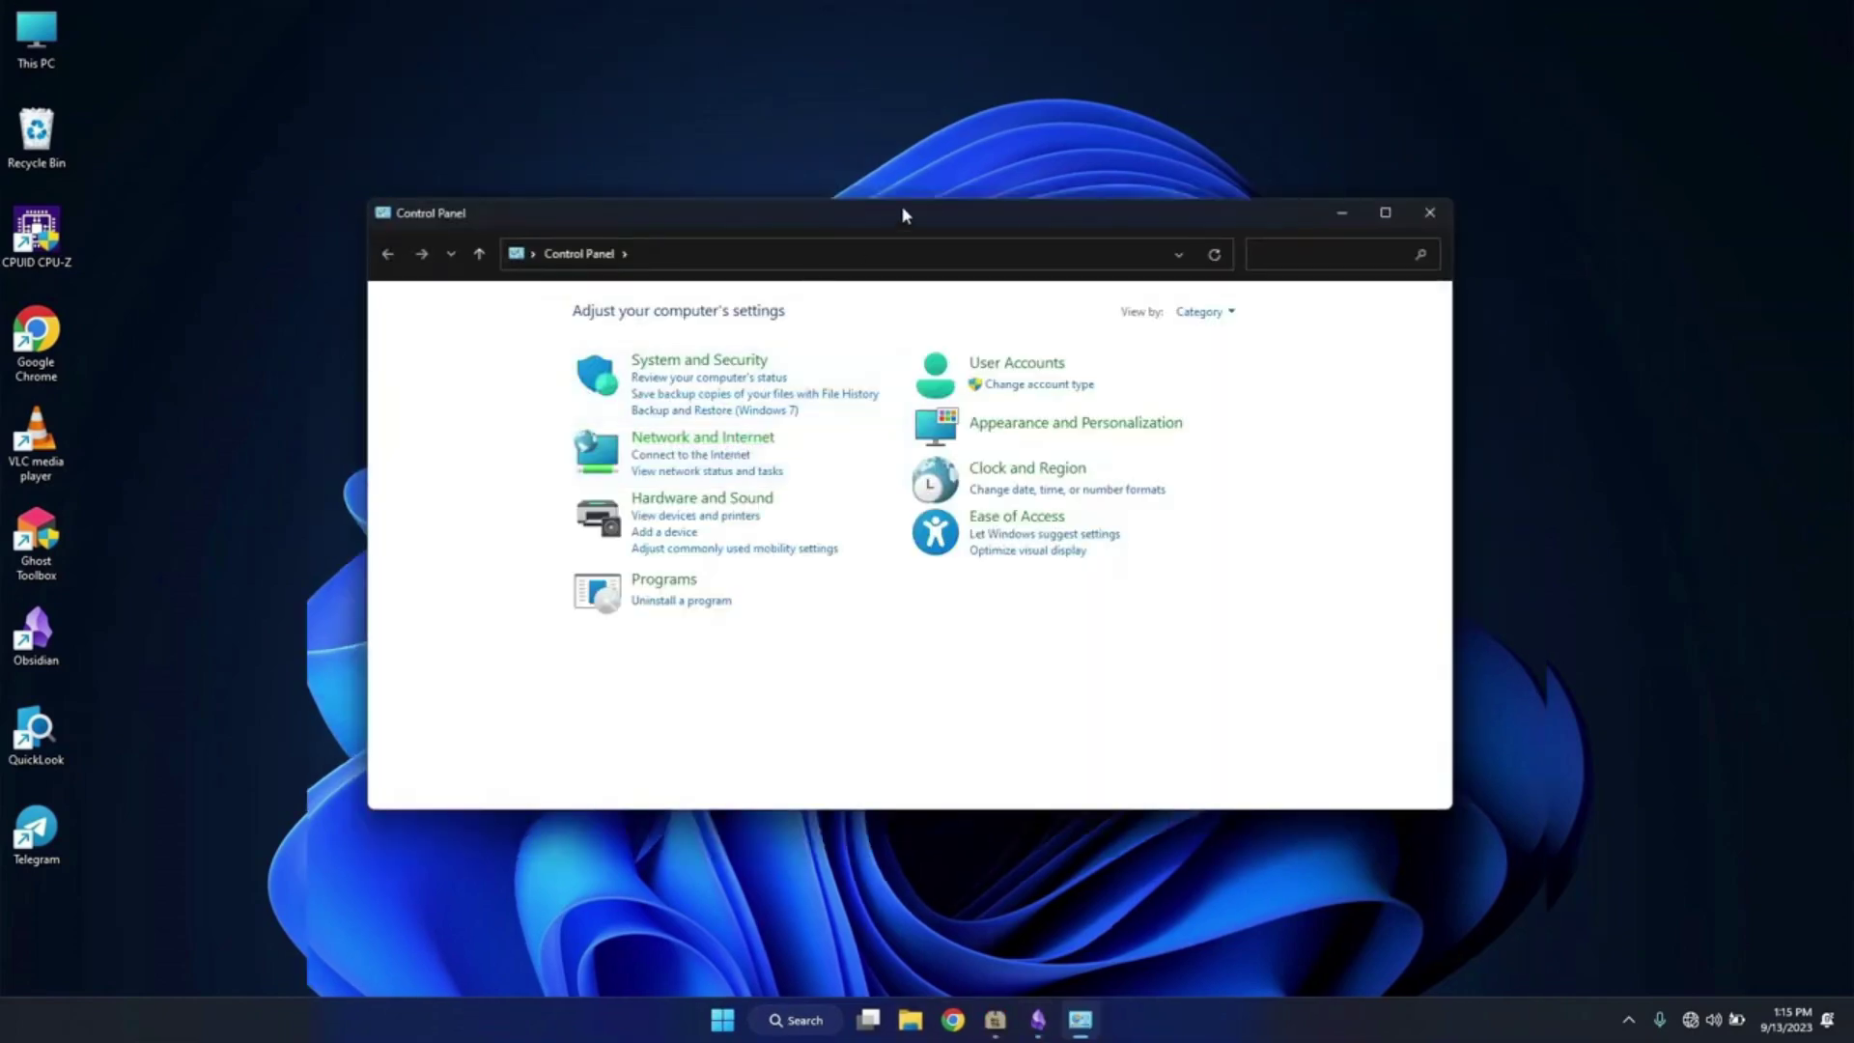
- Reposition the Control Panel window and set View by to Small icons
{"action": "left_click_drag", "start_coordinate": [902, 206], "coordinate": [872, 188]}
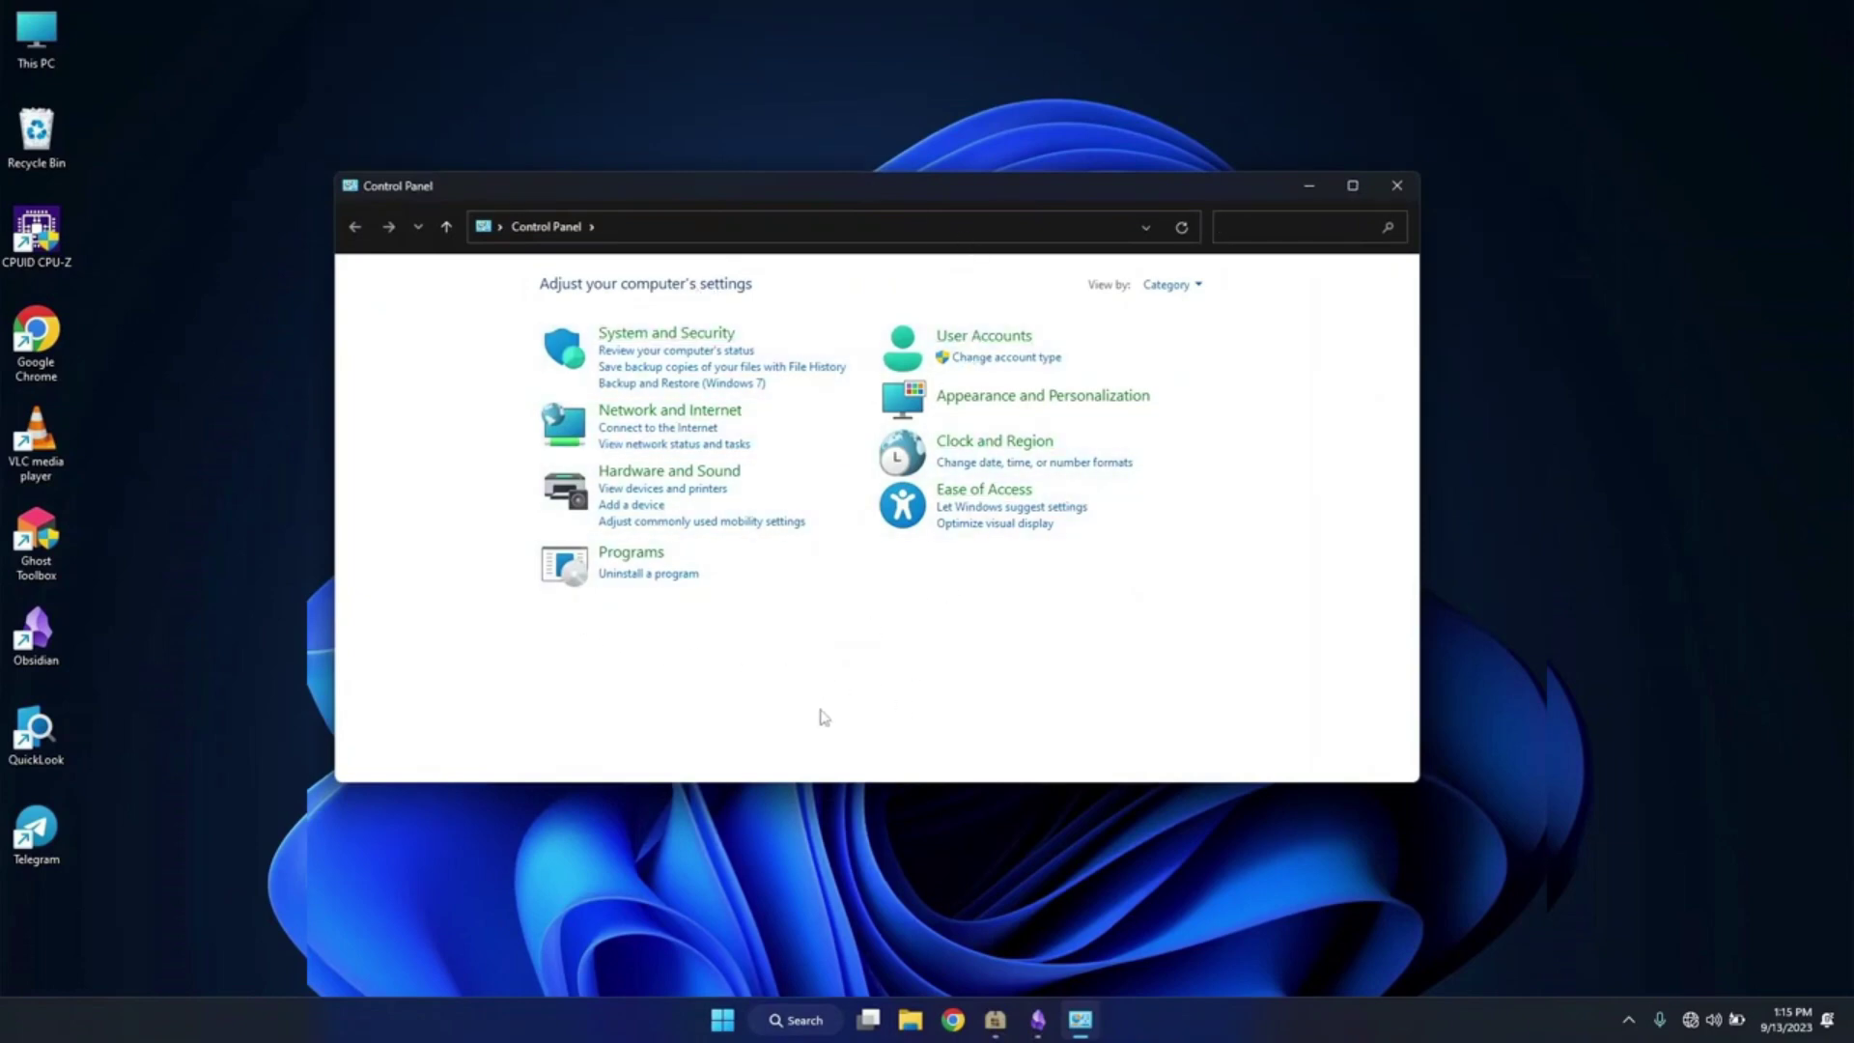
{"action": "left_click", "coordinate": [1168, 284]}
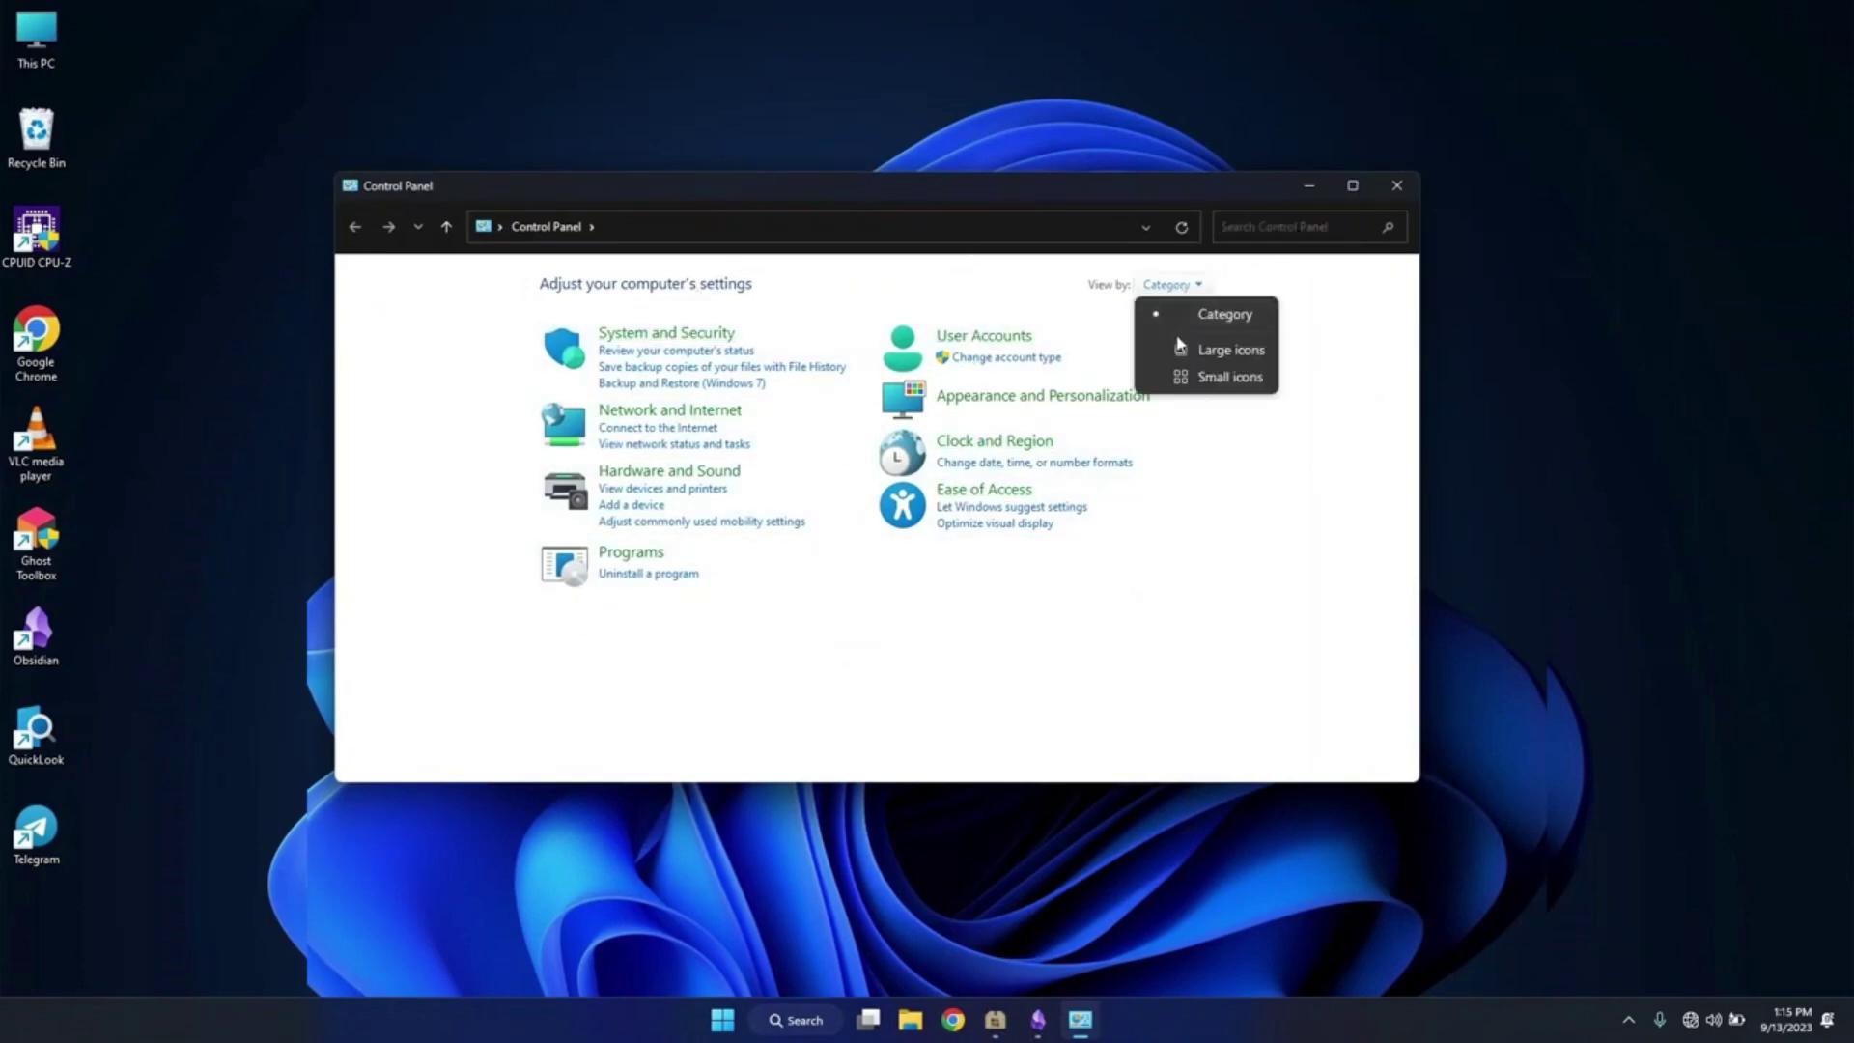
{"action": "left_click", "coordinate": [1222, 376]}
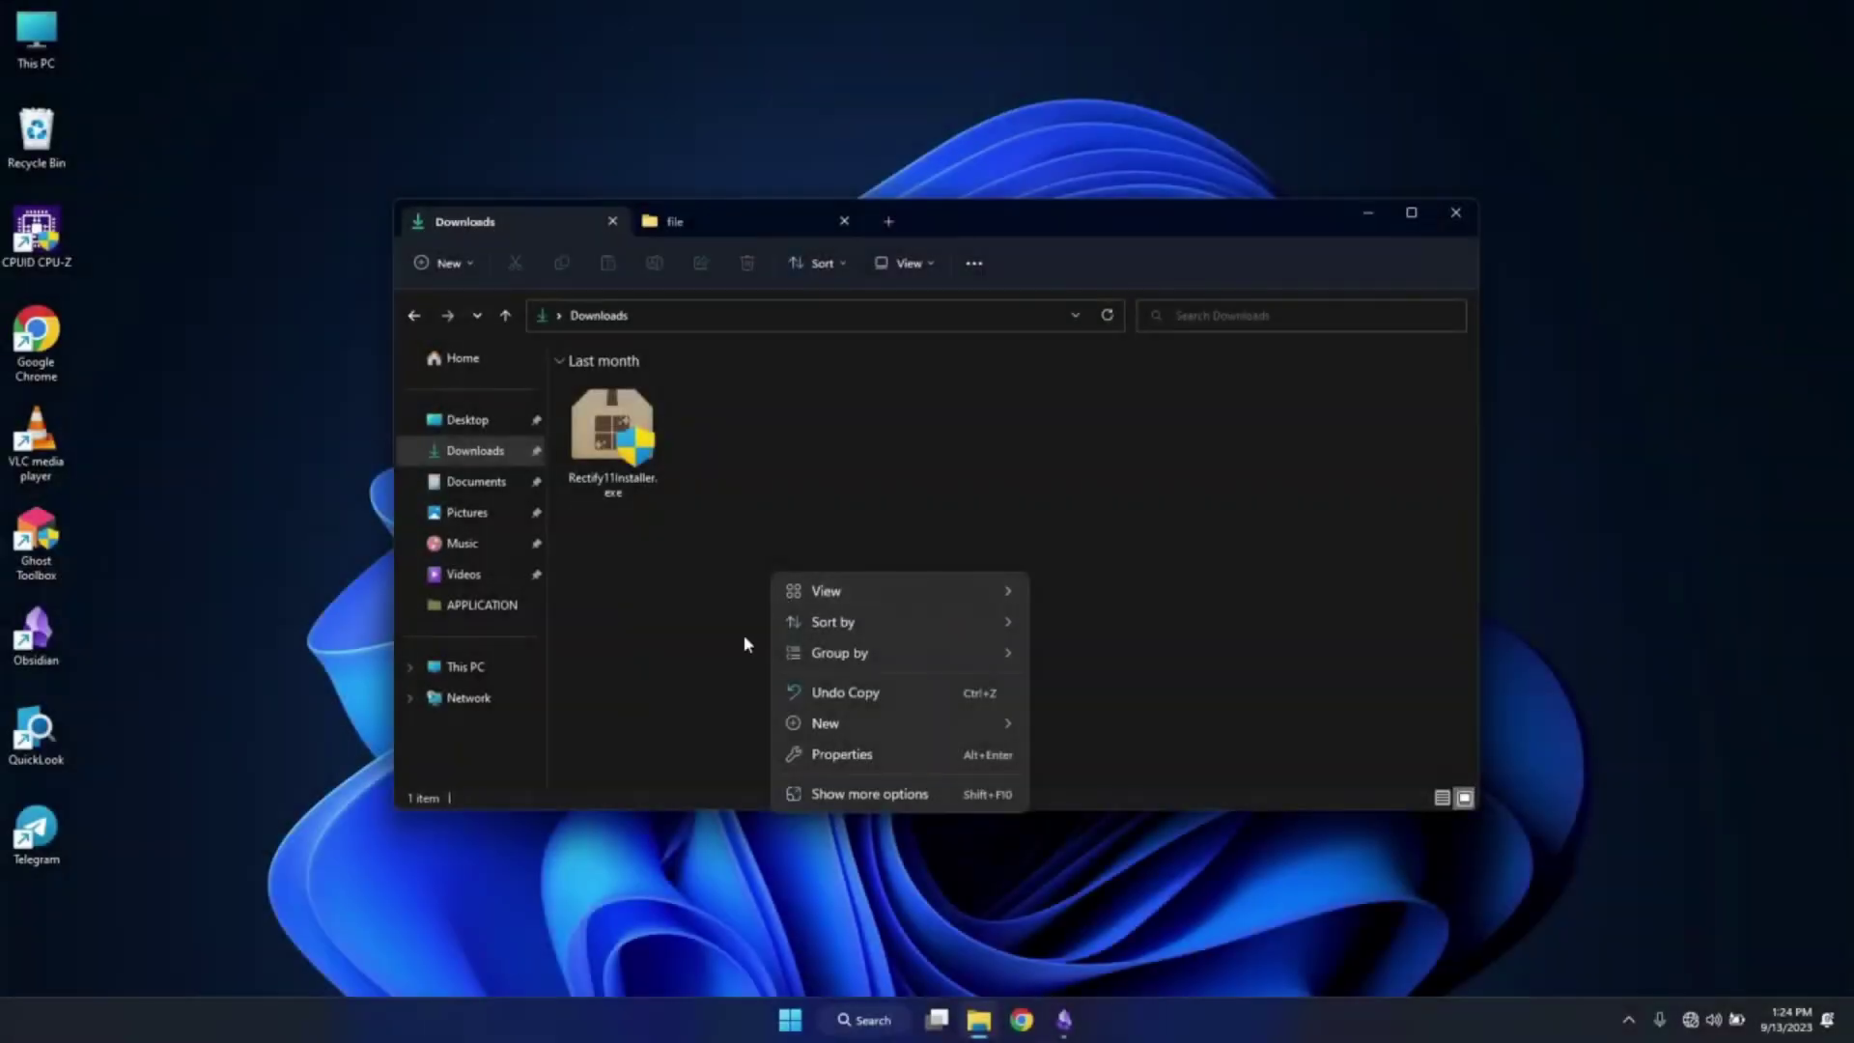
- Run Rectify11Installer.exe from Downloads, then close the Downloads window
{"action": "left_click", "coordinate": [720, 647]}
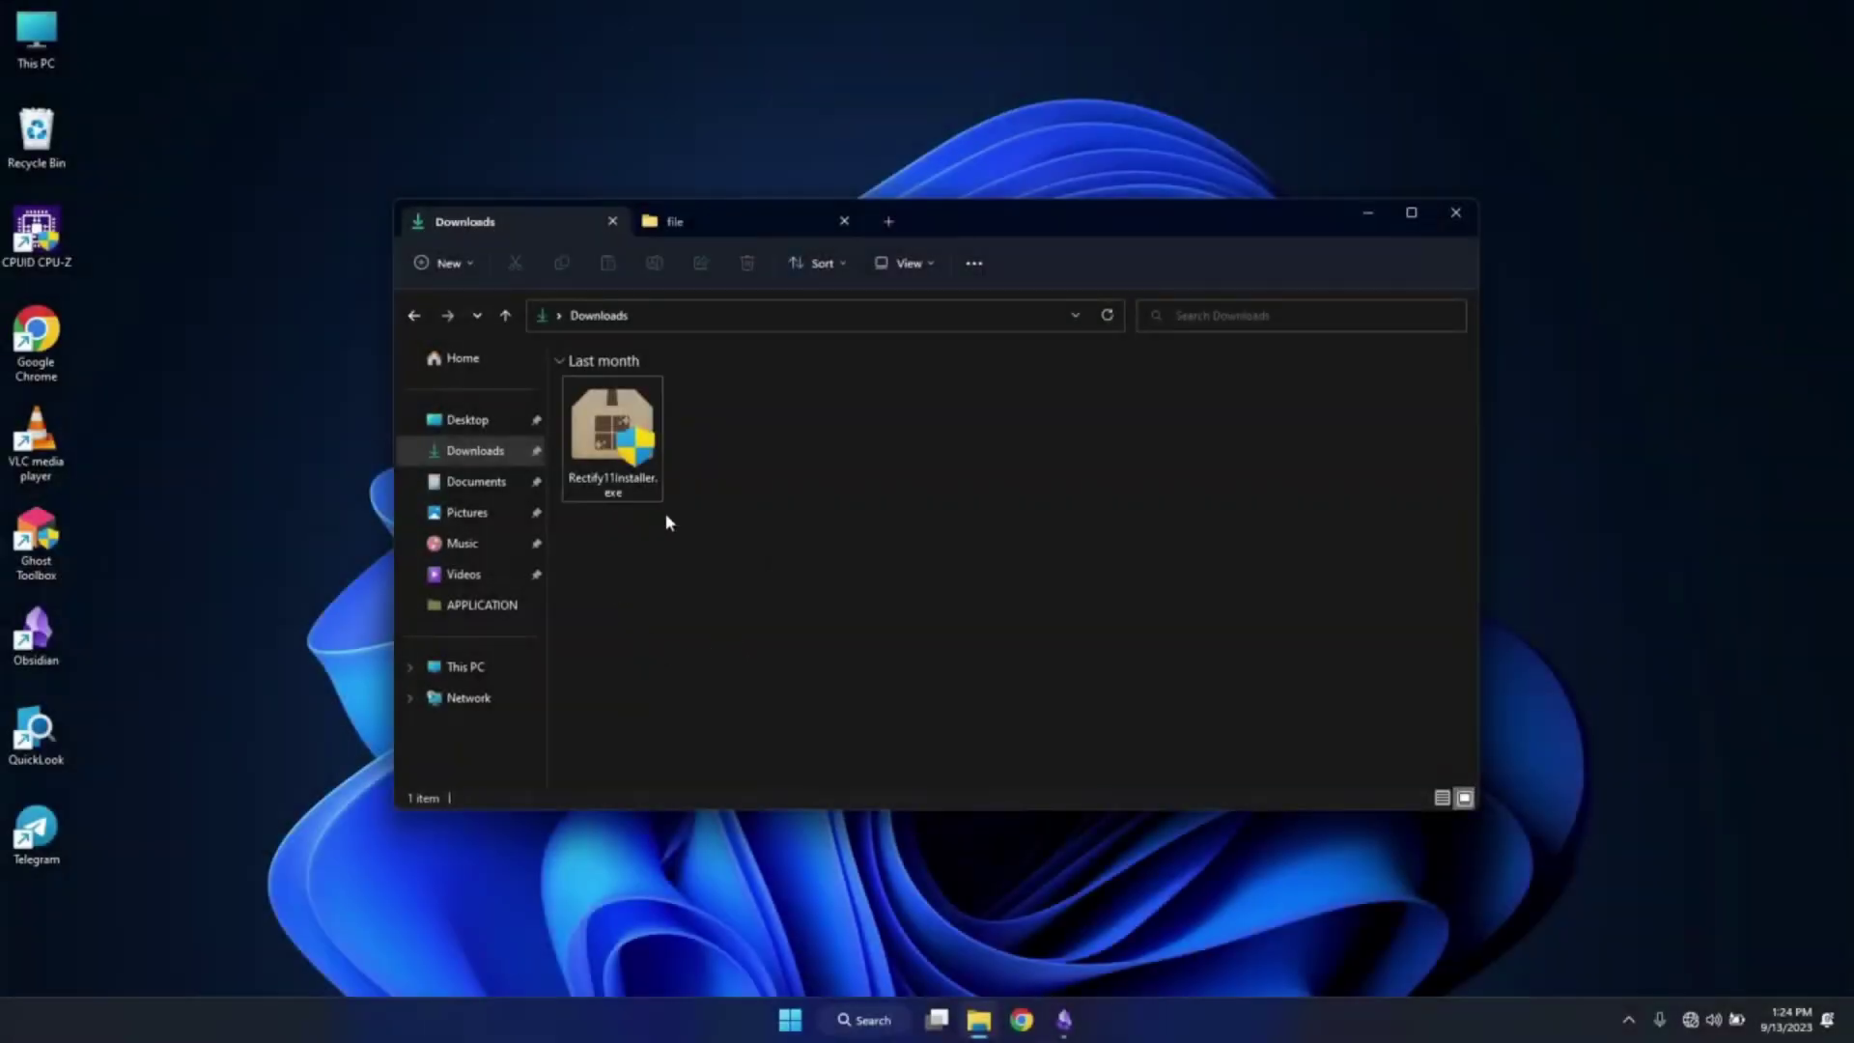
{"action": "left_click", "coordinate": [609, 442]}
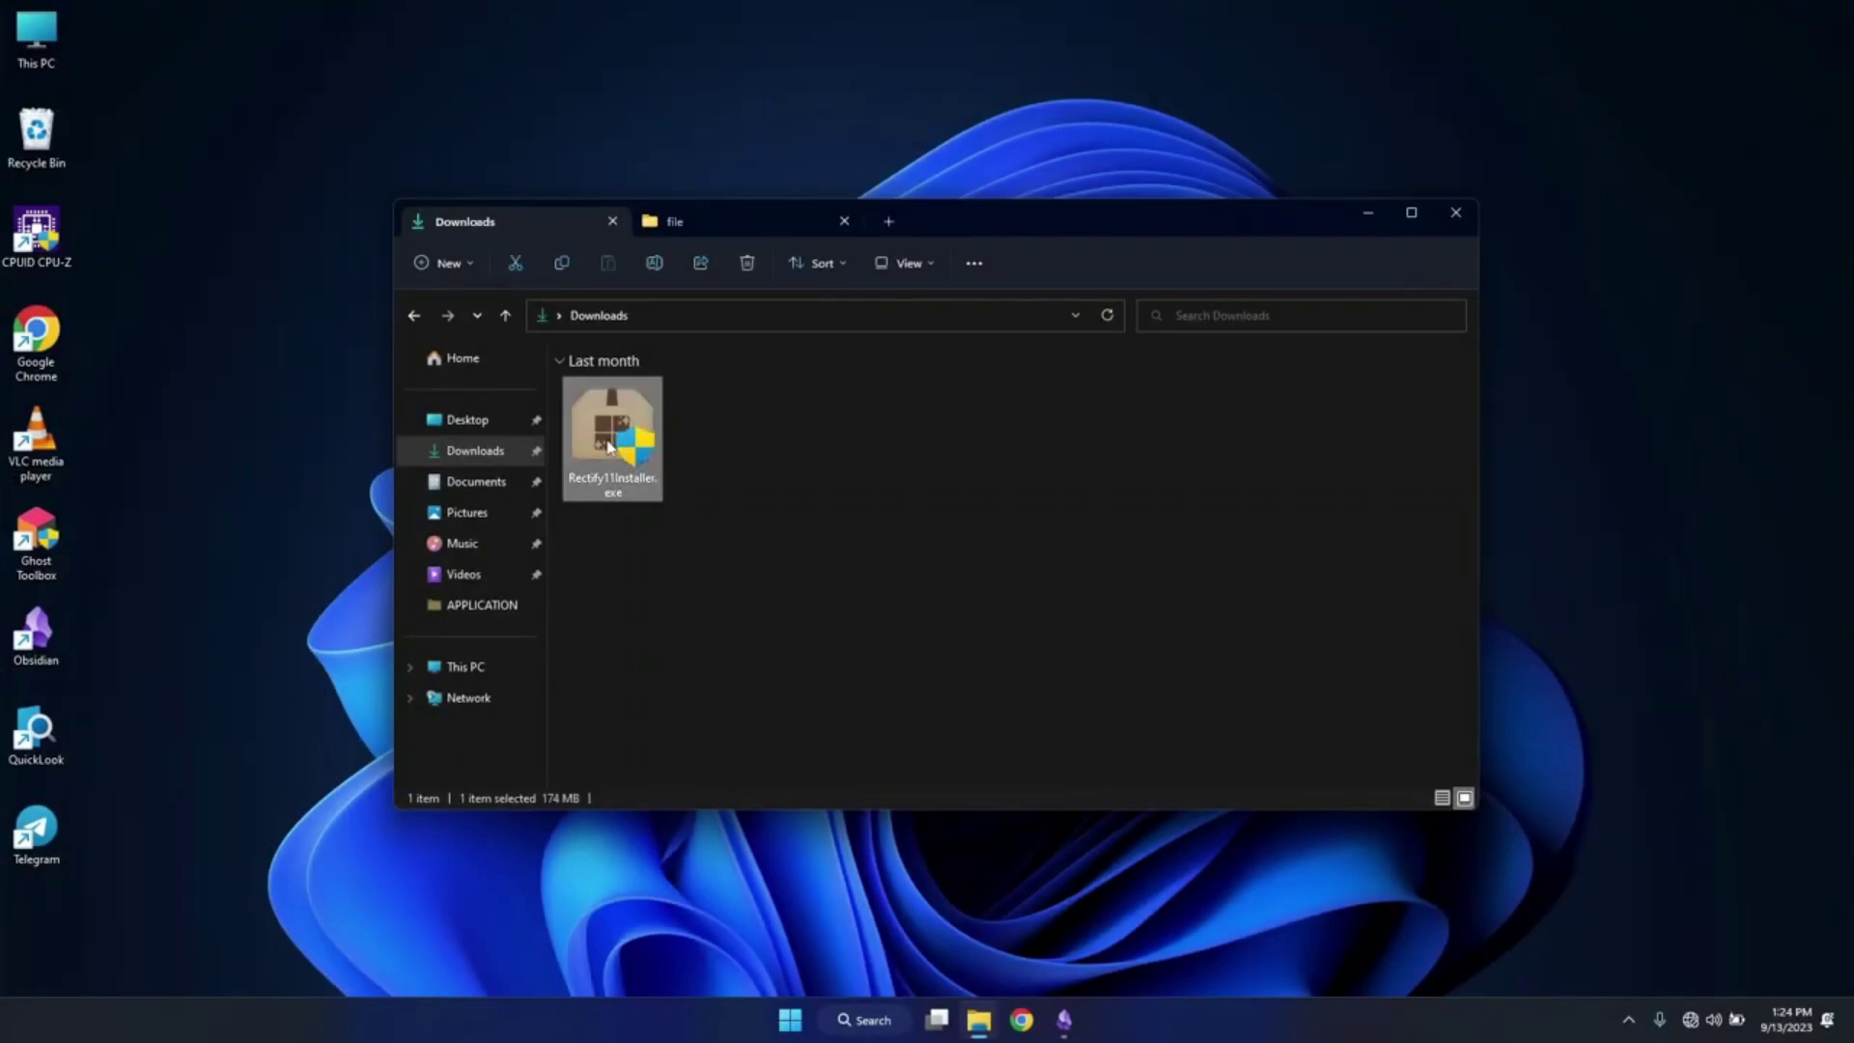
{"action": "double_click", "coordinate": [610, 442]}
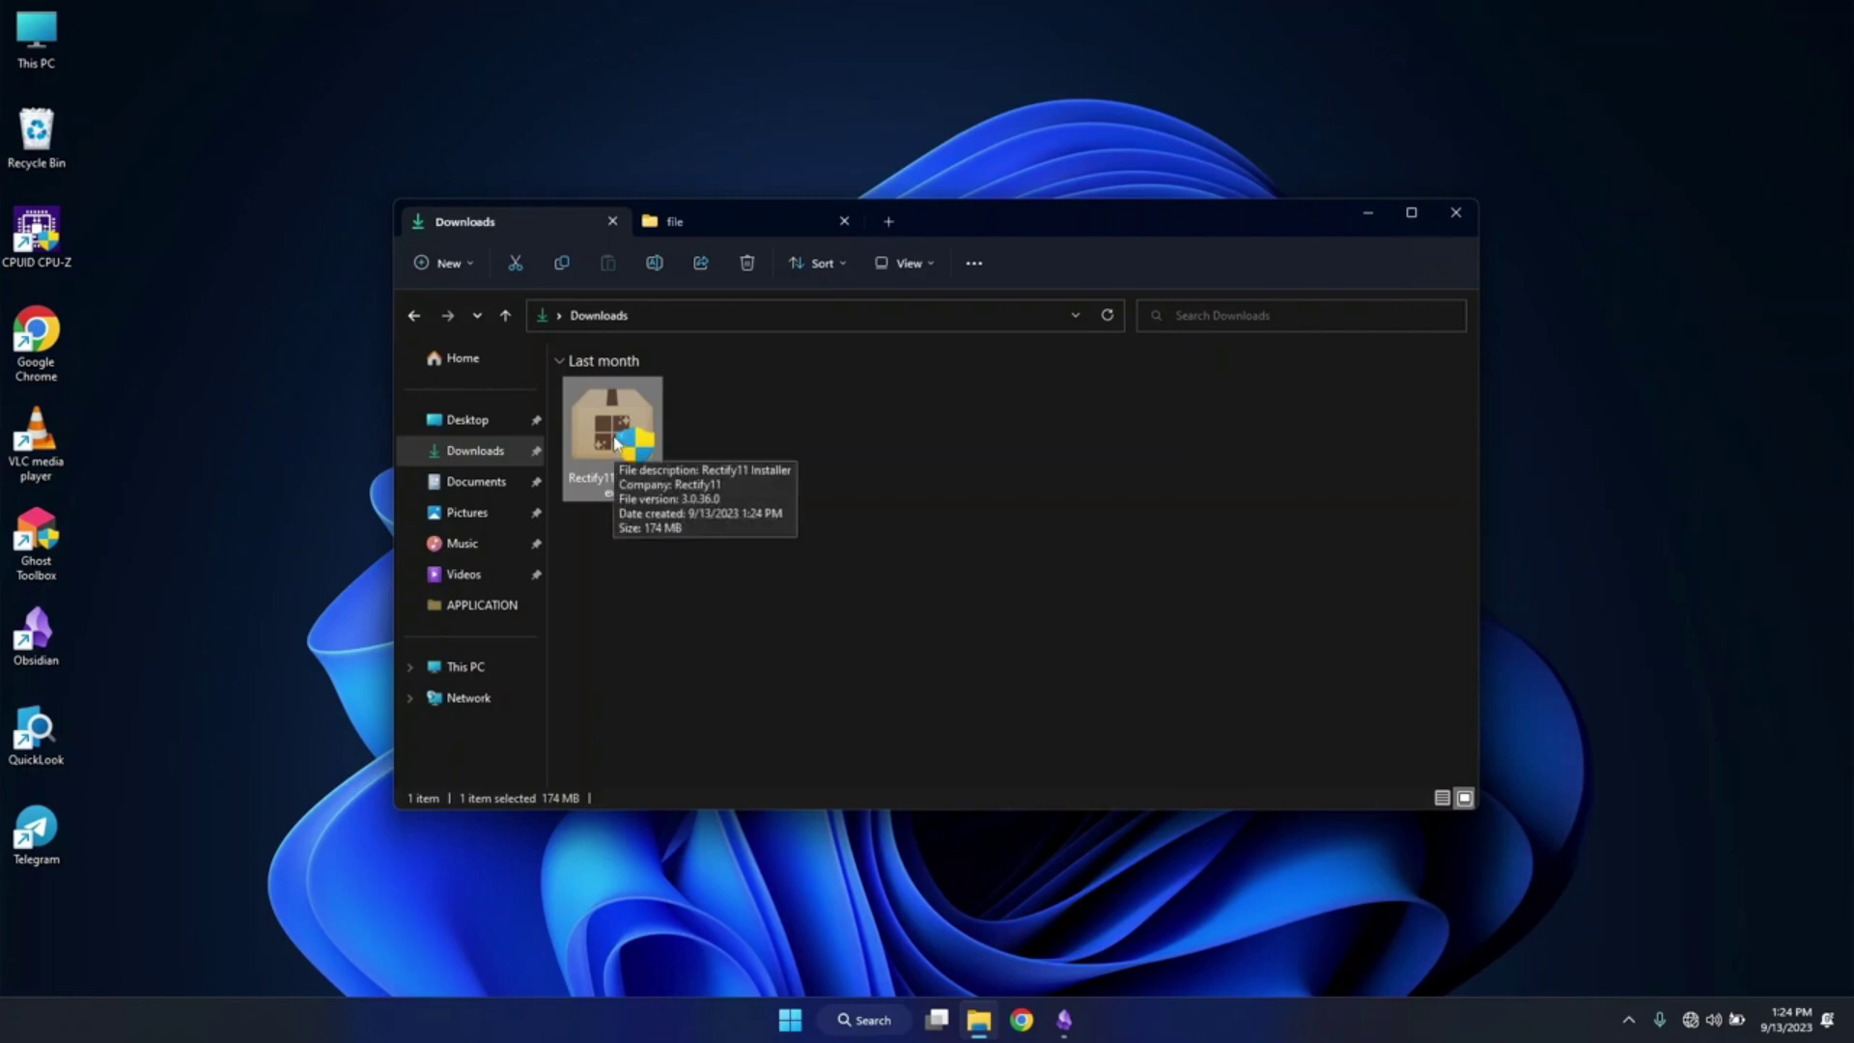
{"action": "left_click", "coordinate": [1463, 213]}
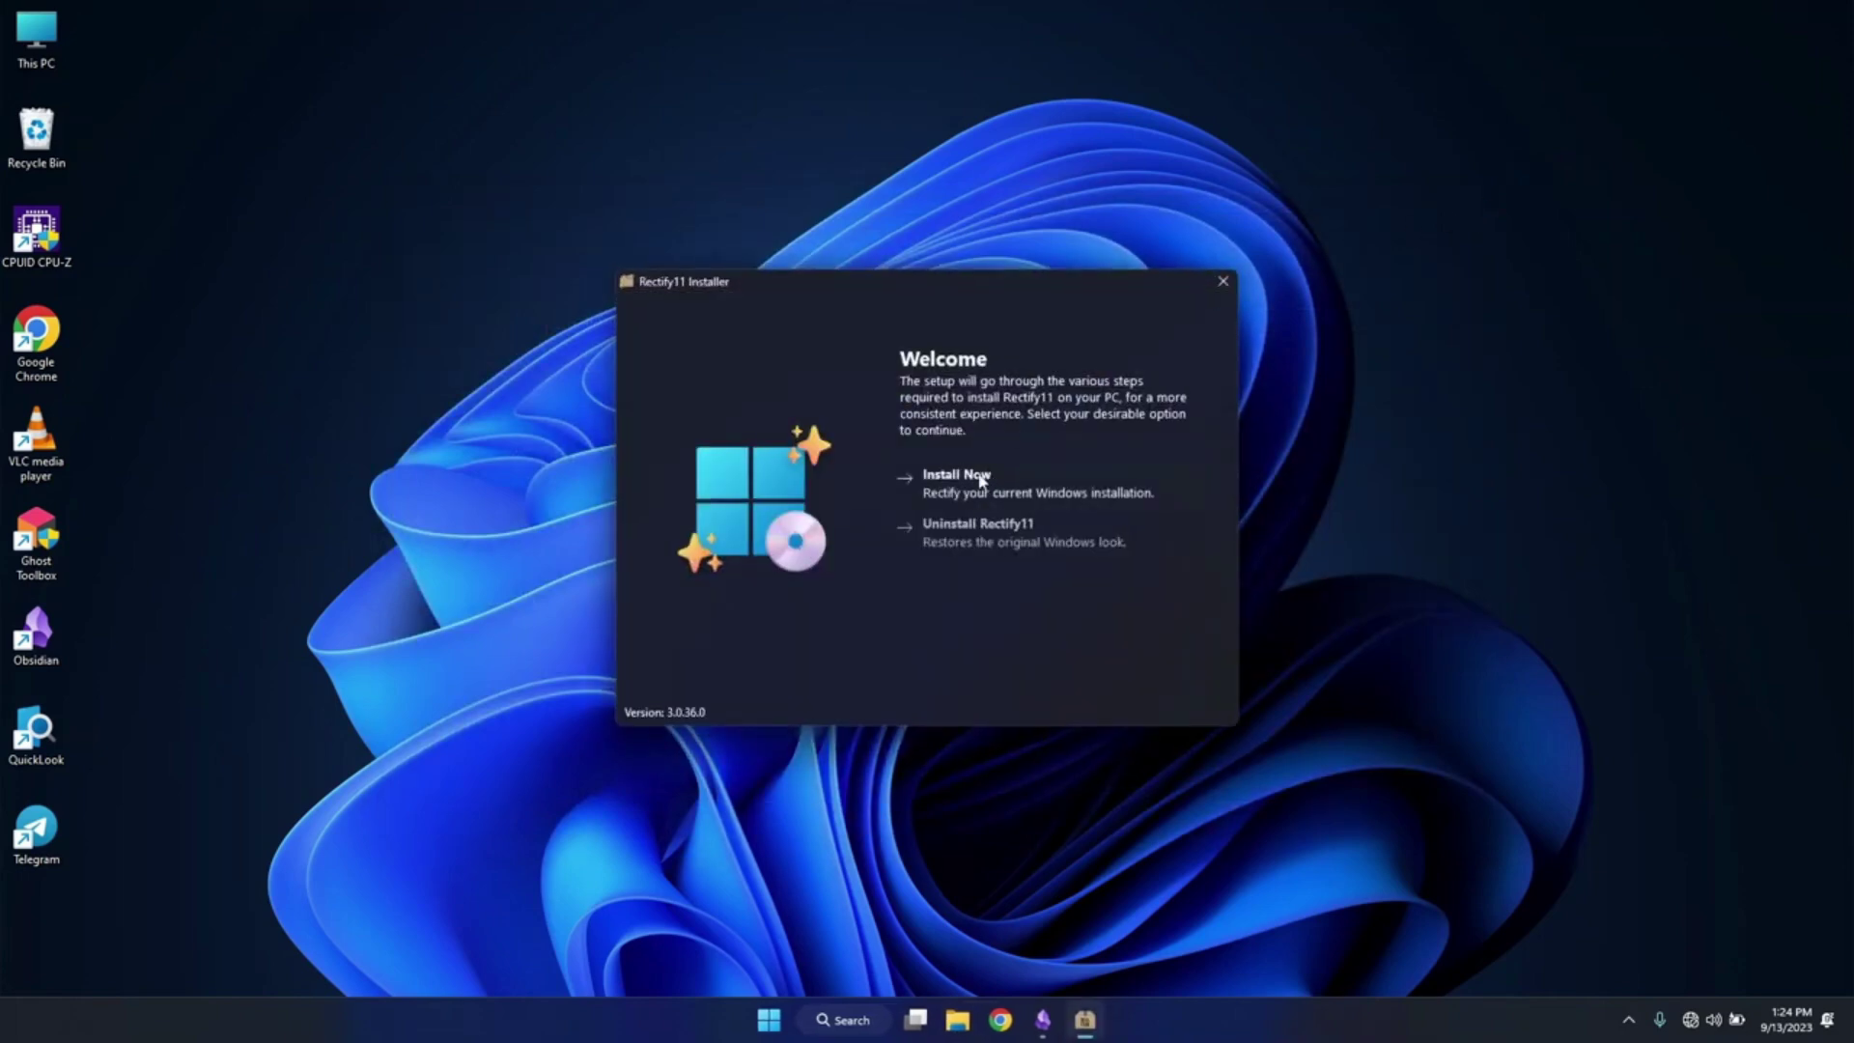
- Start a Rectify11 install, accept the license, and include System icons, Themes and Extras
{"action": "left_click", "coordinate": [981, 480]}
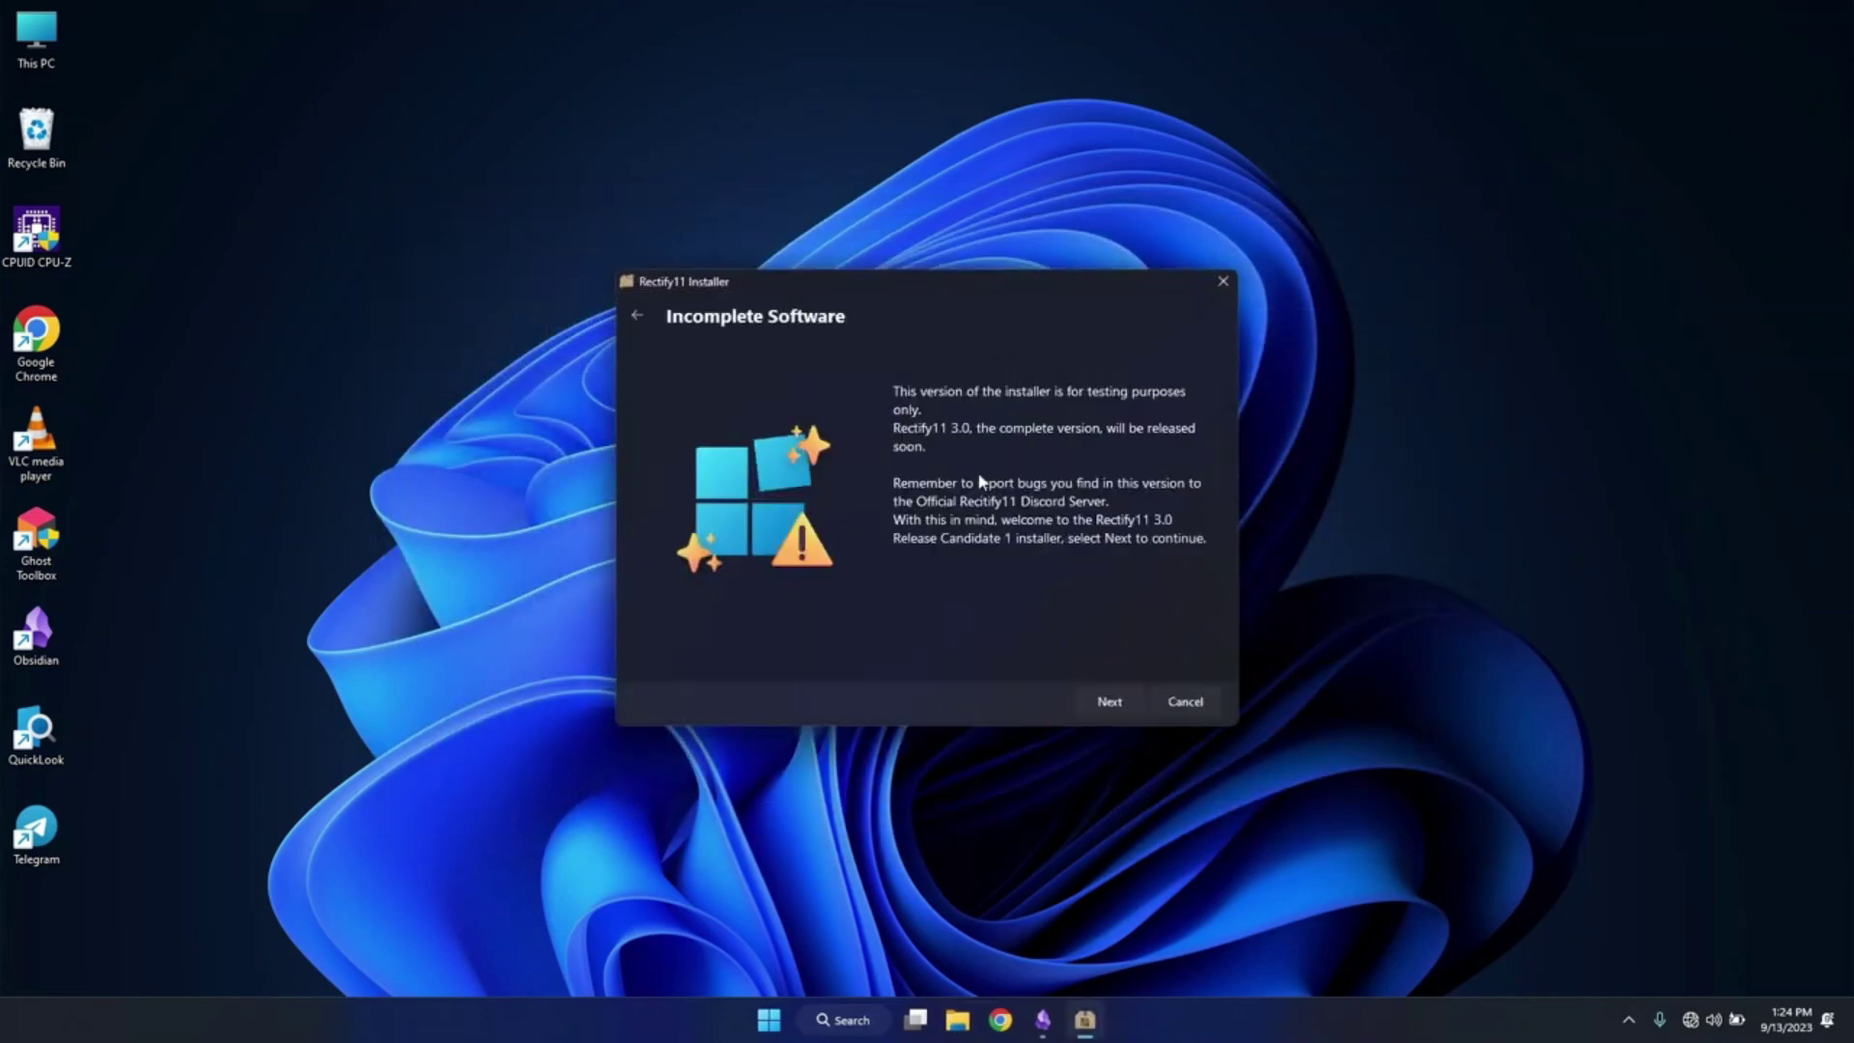
{"action": "left_click", "coordinate": [1106, 700]}
{"action": "left_click", "coordinate": [1106, 702]}
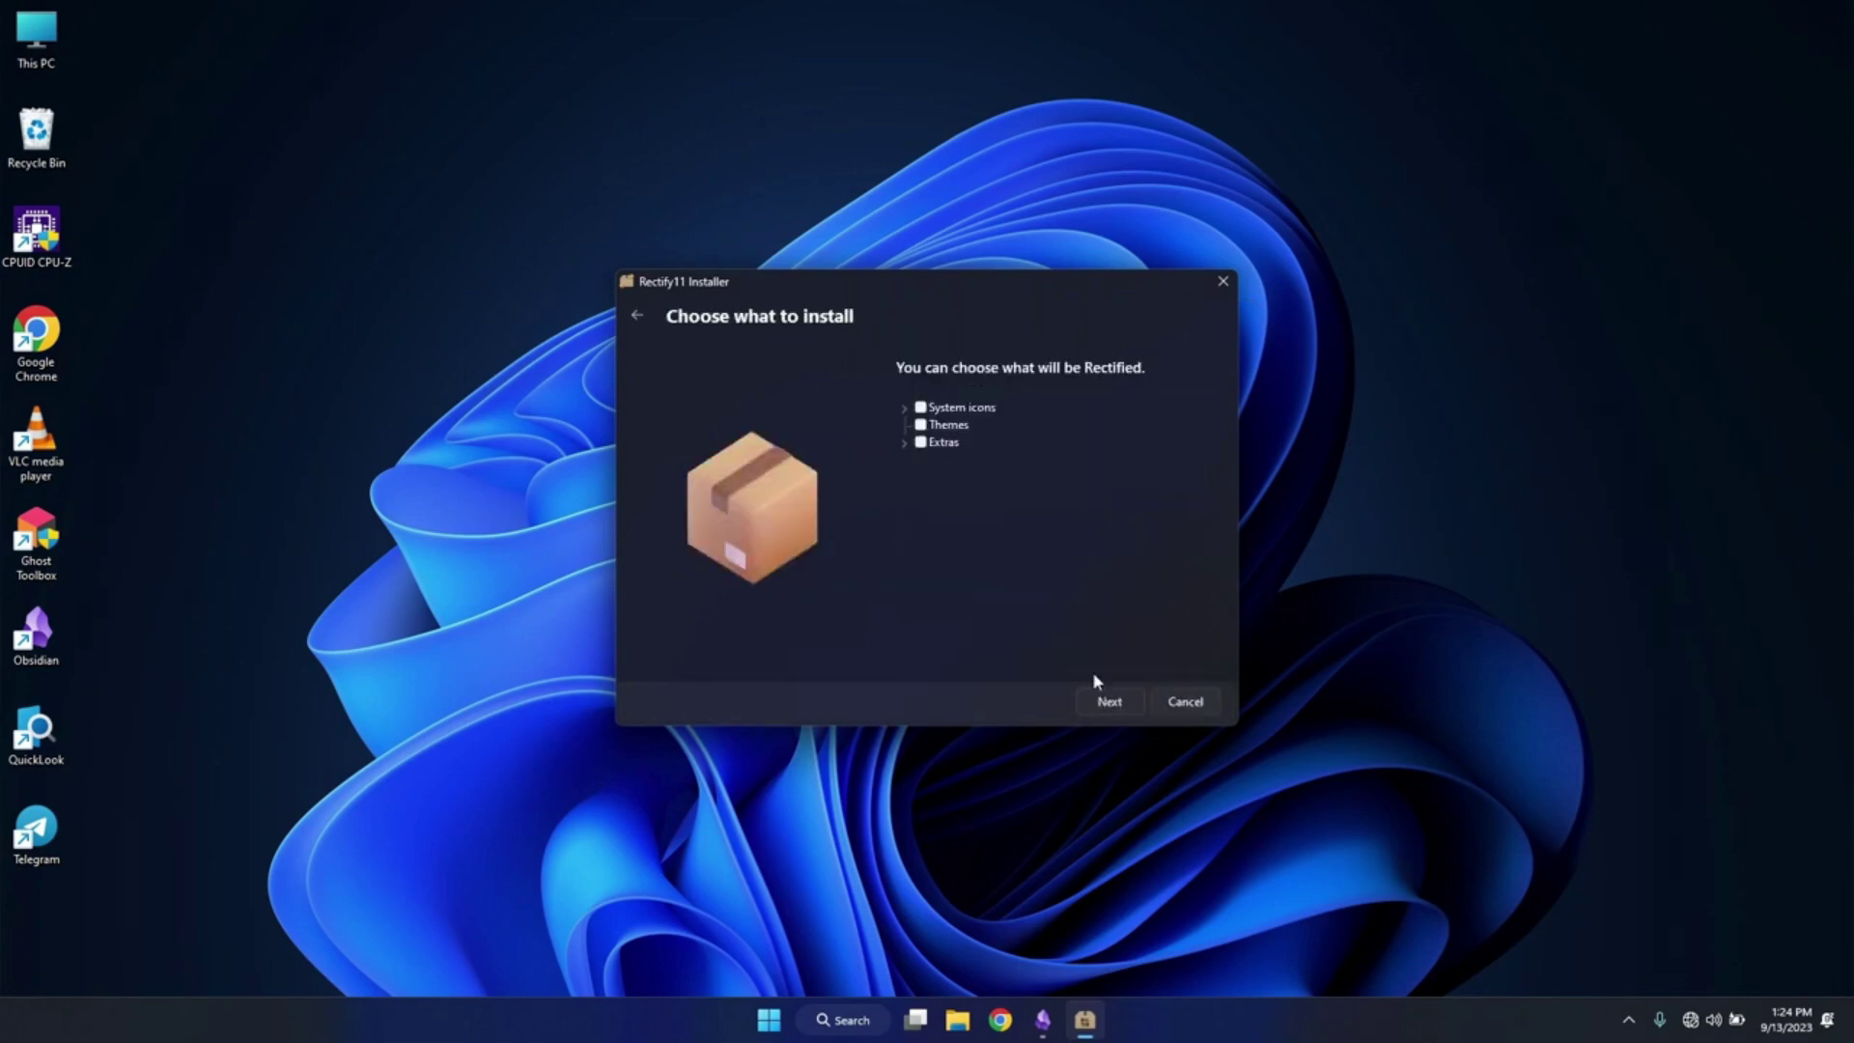
{"action": "left_click", "coordinate": [921, 407]}
{"action": "left_click", "coordinate": [920, 424]}
{"action": "left_click", "coordinate": [921, 441]}
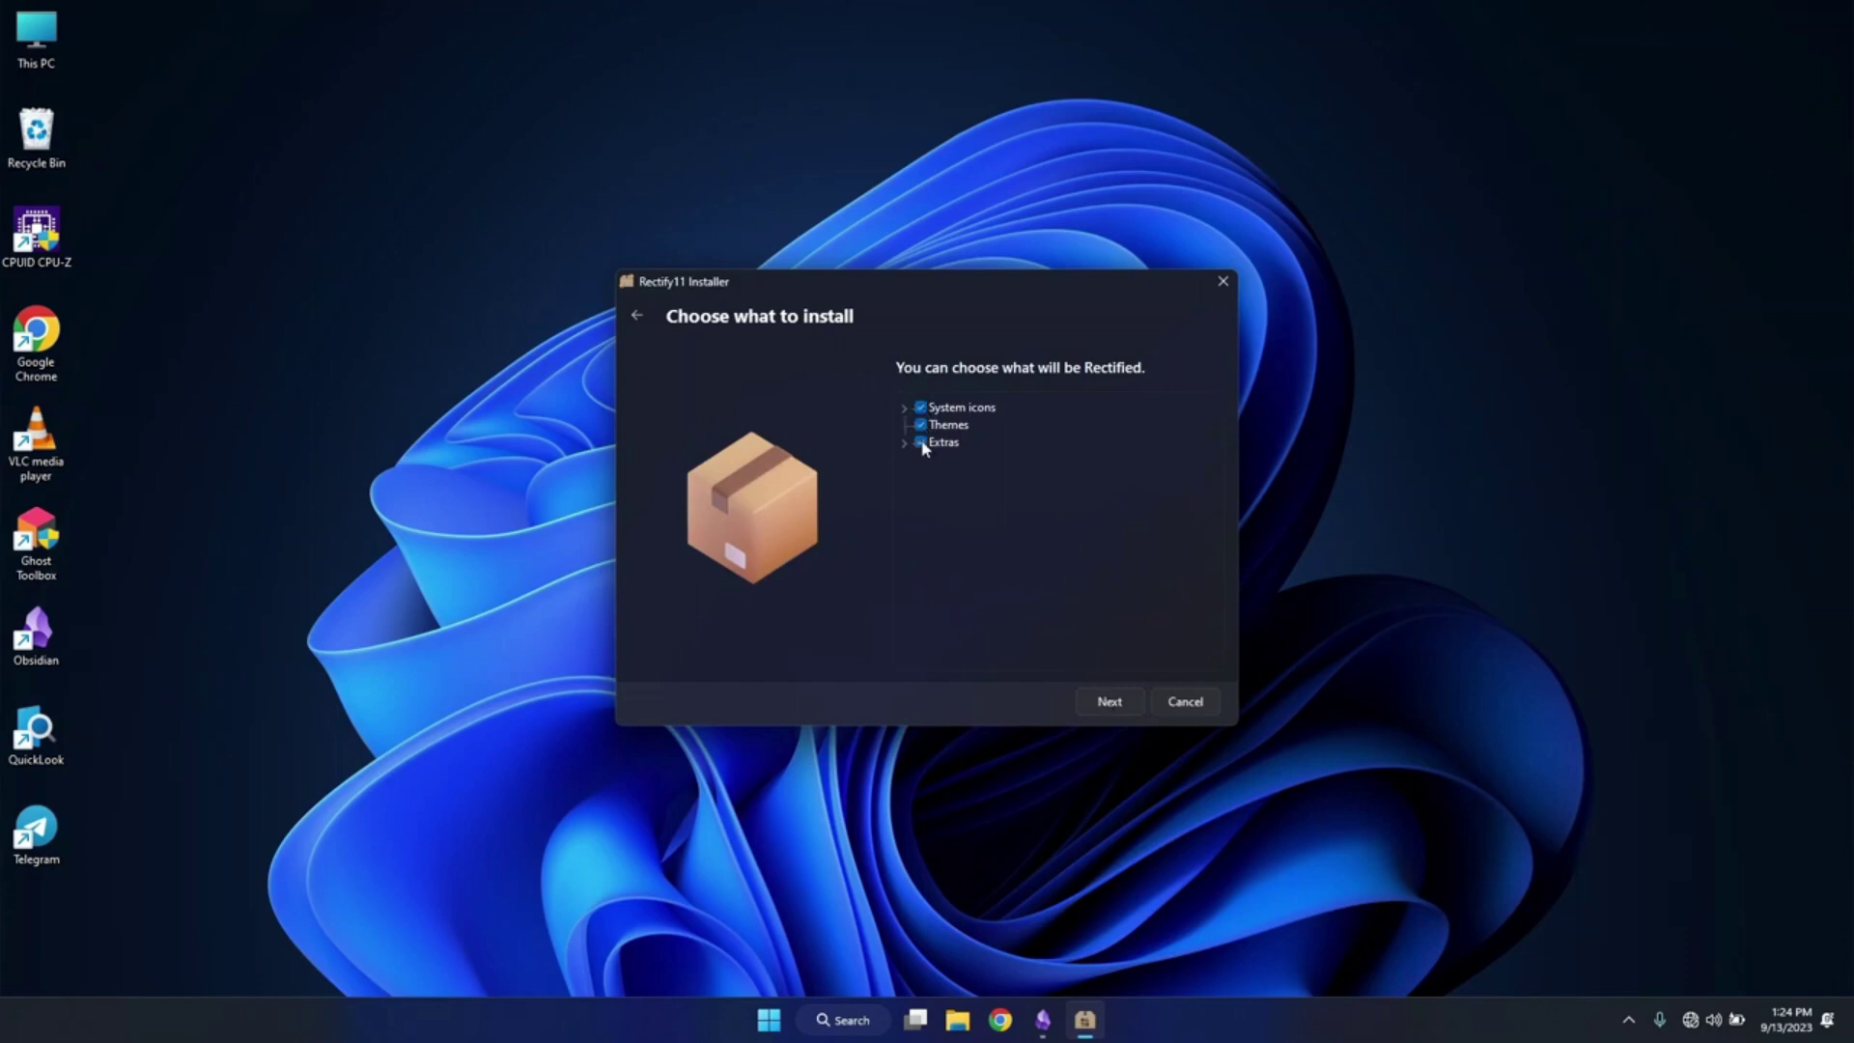
{"action": "left_click", "coordinate": [1111, 702]}
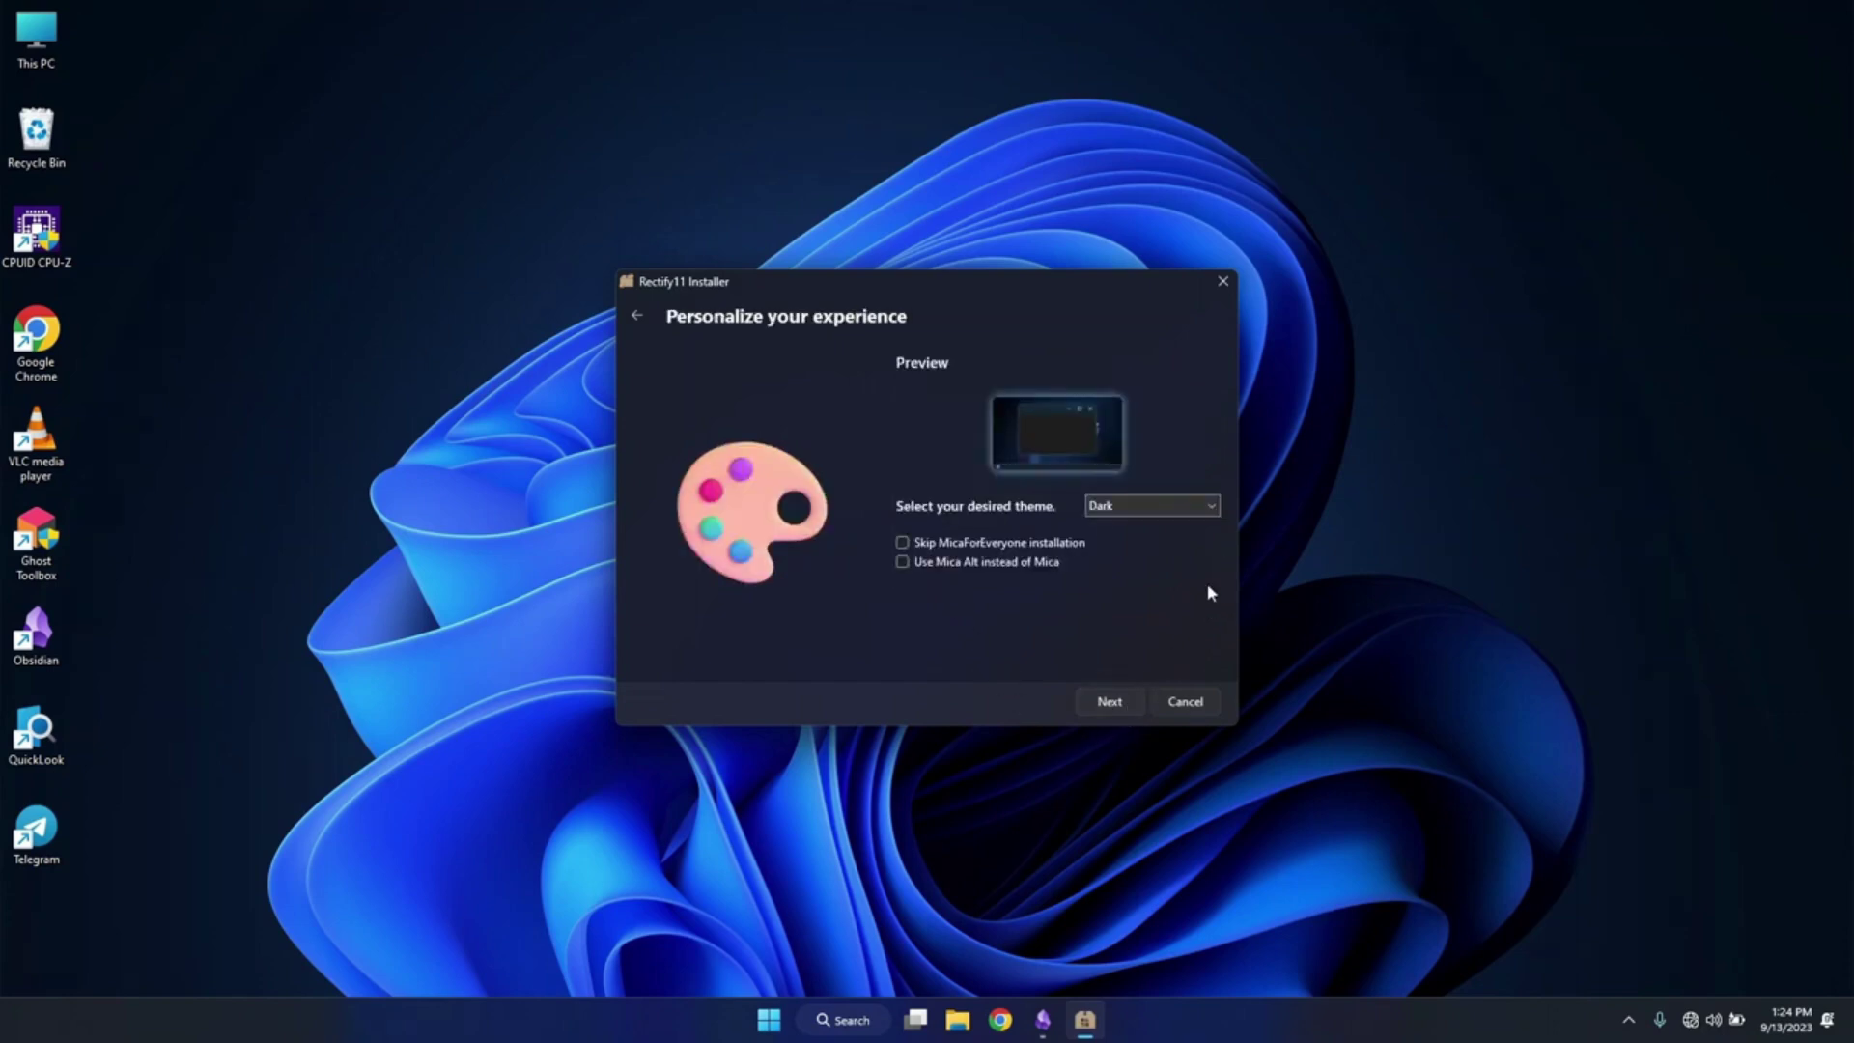
- Choose the Dark with Mica theme and Enhanced Fluent Menus (More Options), then install
{"action": "left_click", "coordinate": [1209, 505]}
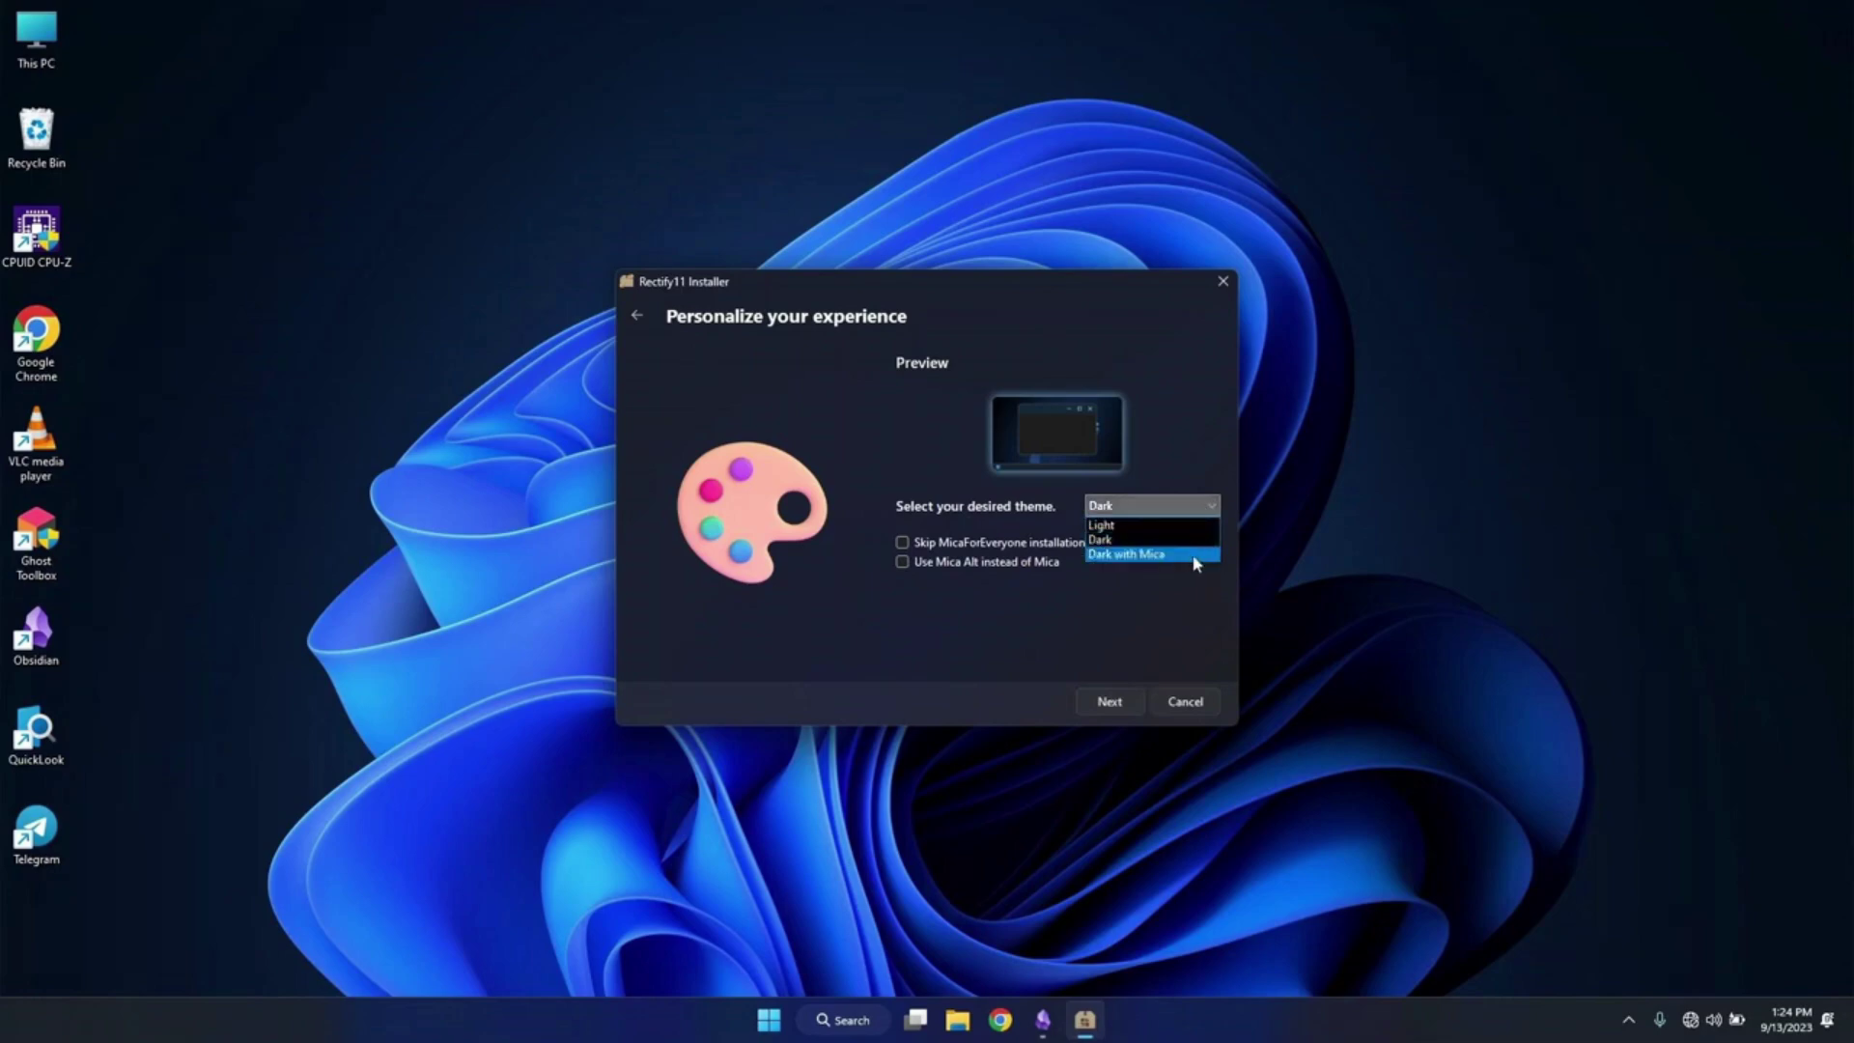
{"action": "left_click", "coordinate": [1149, 554]}
{"action": "left_click", "coordinate": [1136, 711]}
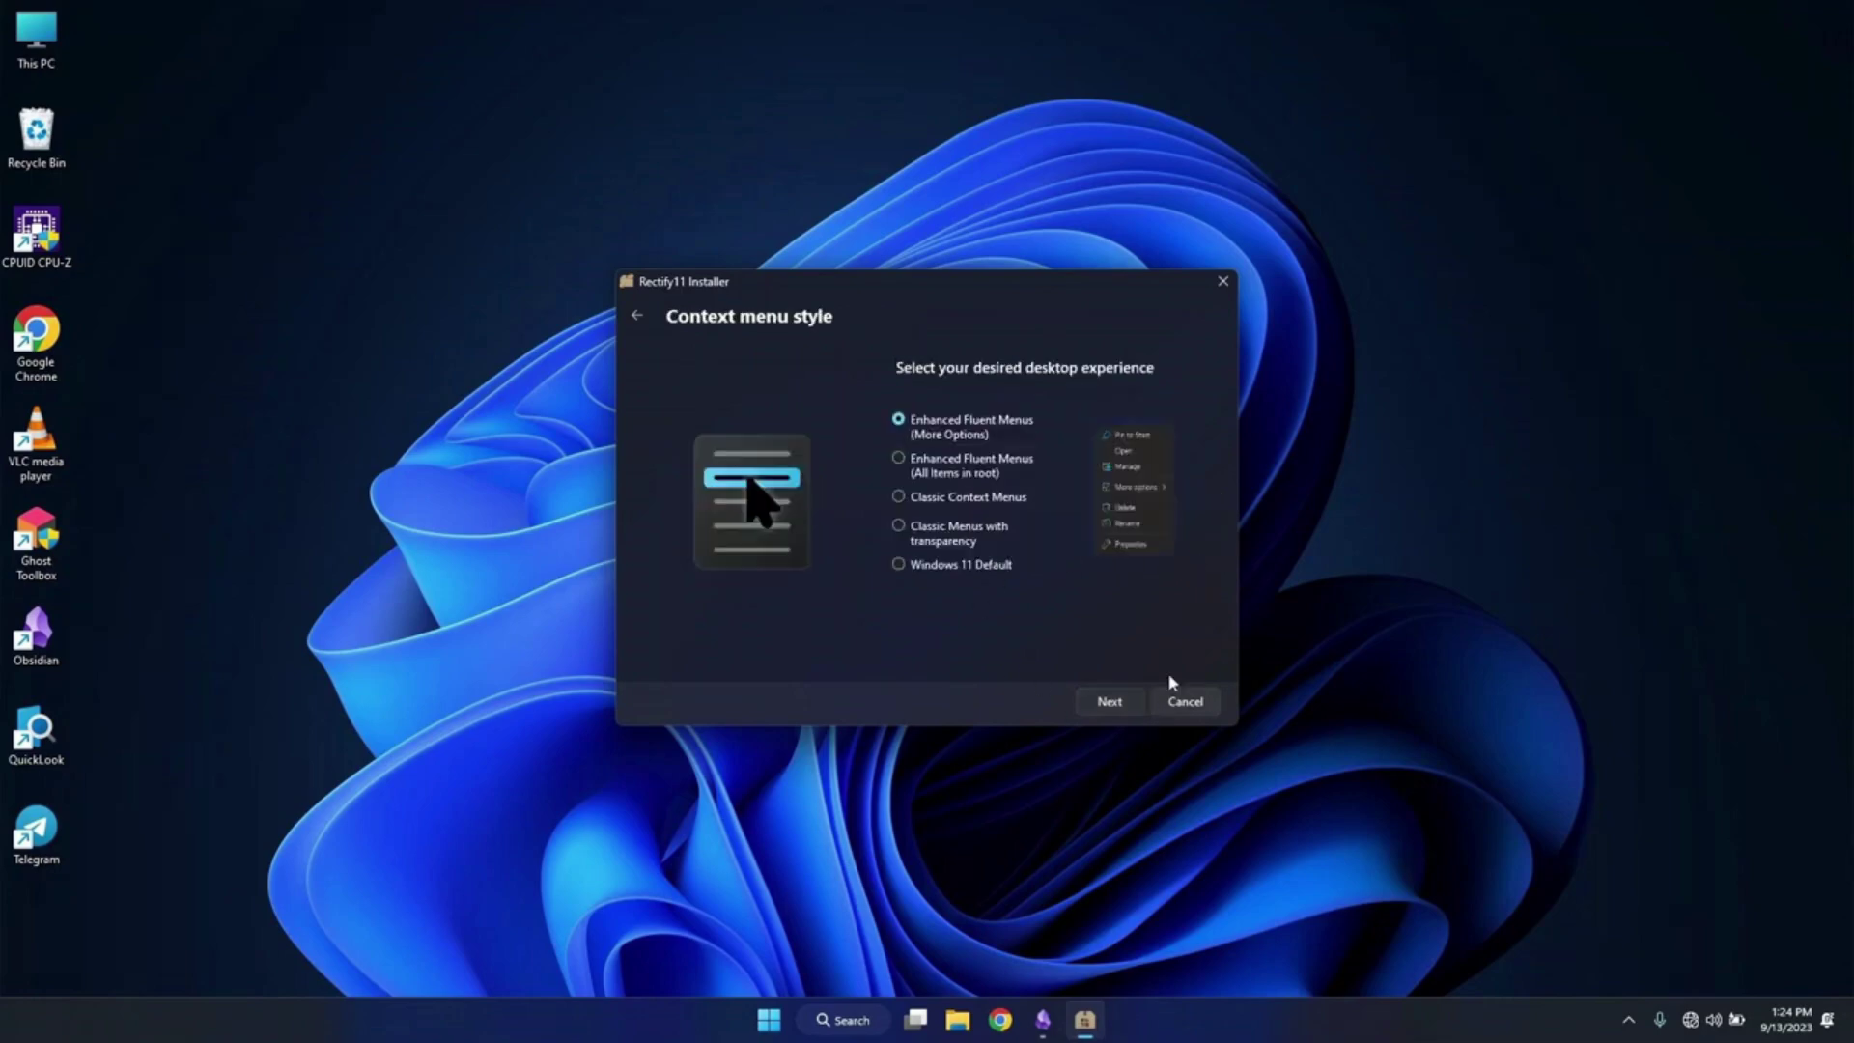
{"action": "left_click", "coordinate": [993, 498]}
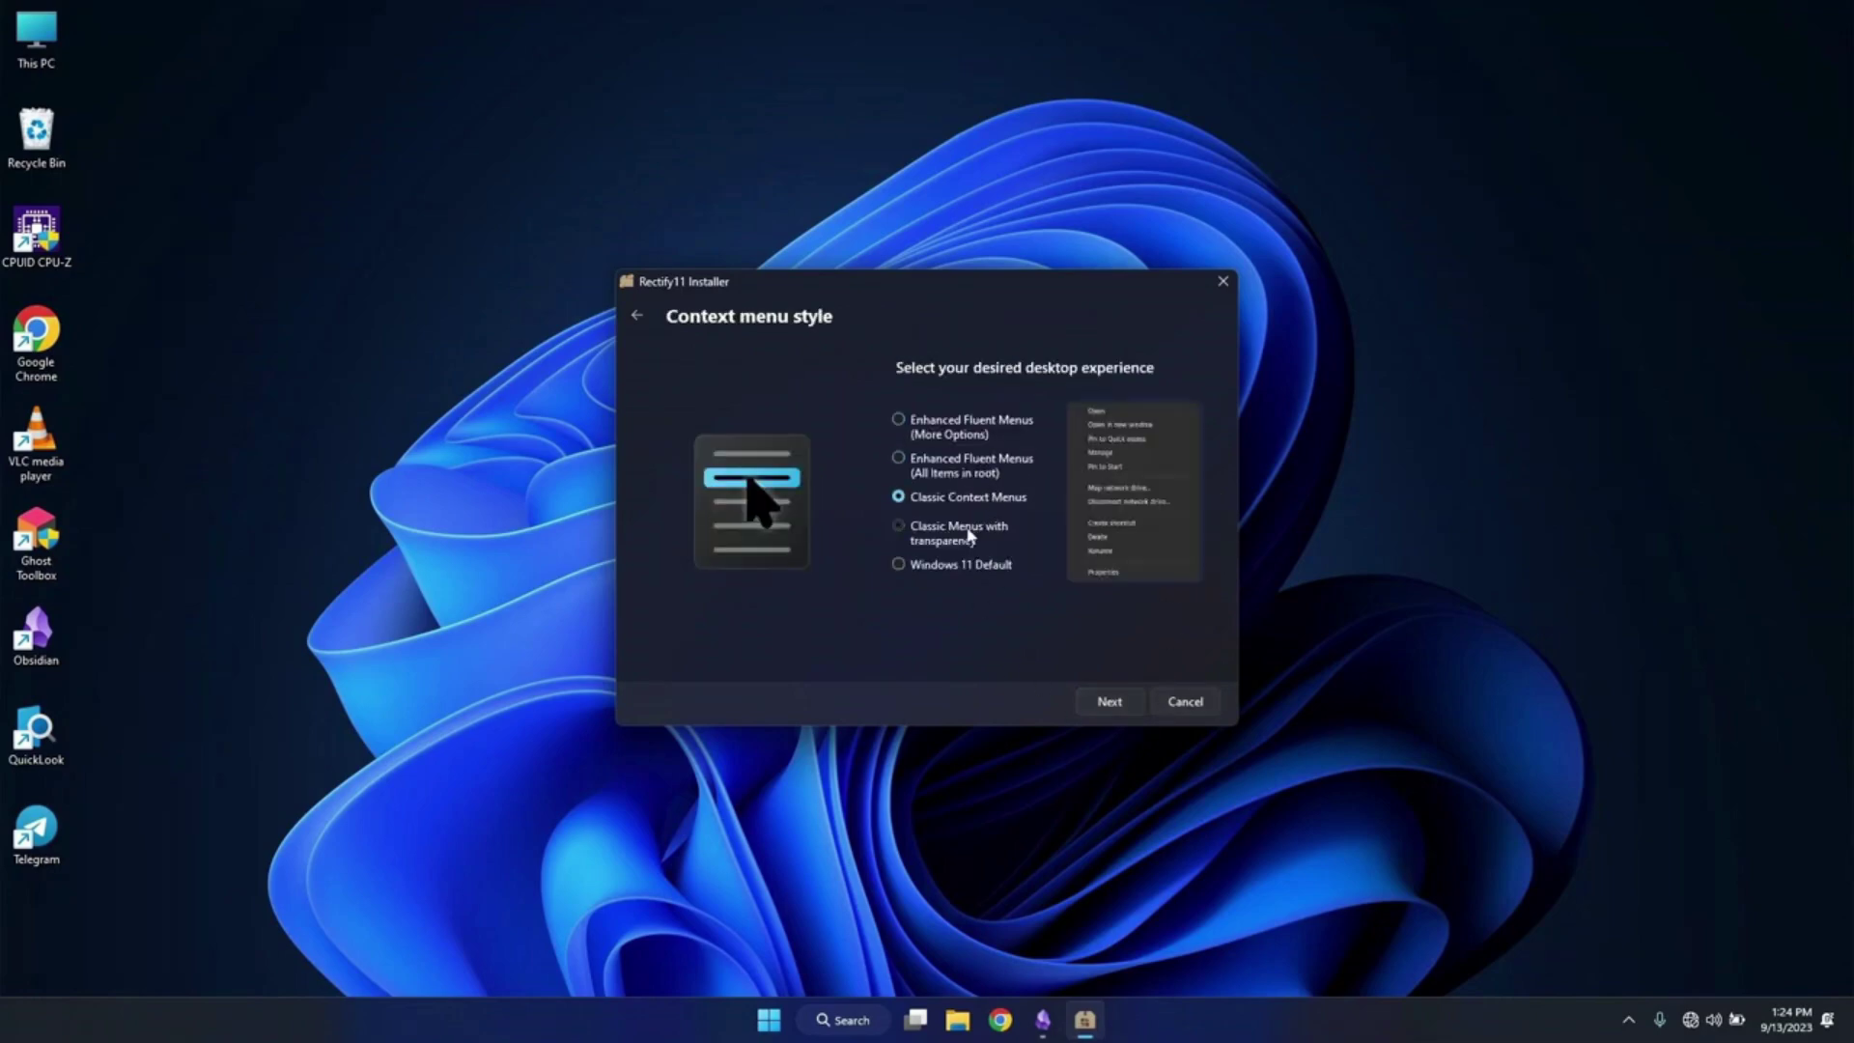
{"action": "left_click", "coordinate": [971, 533]}
{"action": "left_click", "coordinate": [951, 566]}
{"action": "left_click", "coordinate": [965, 431]}
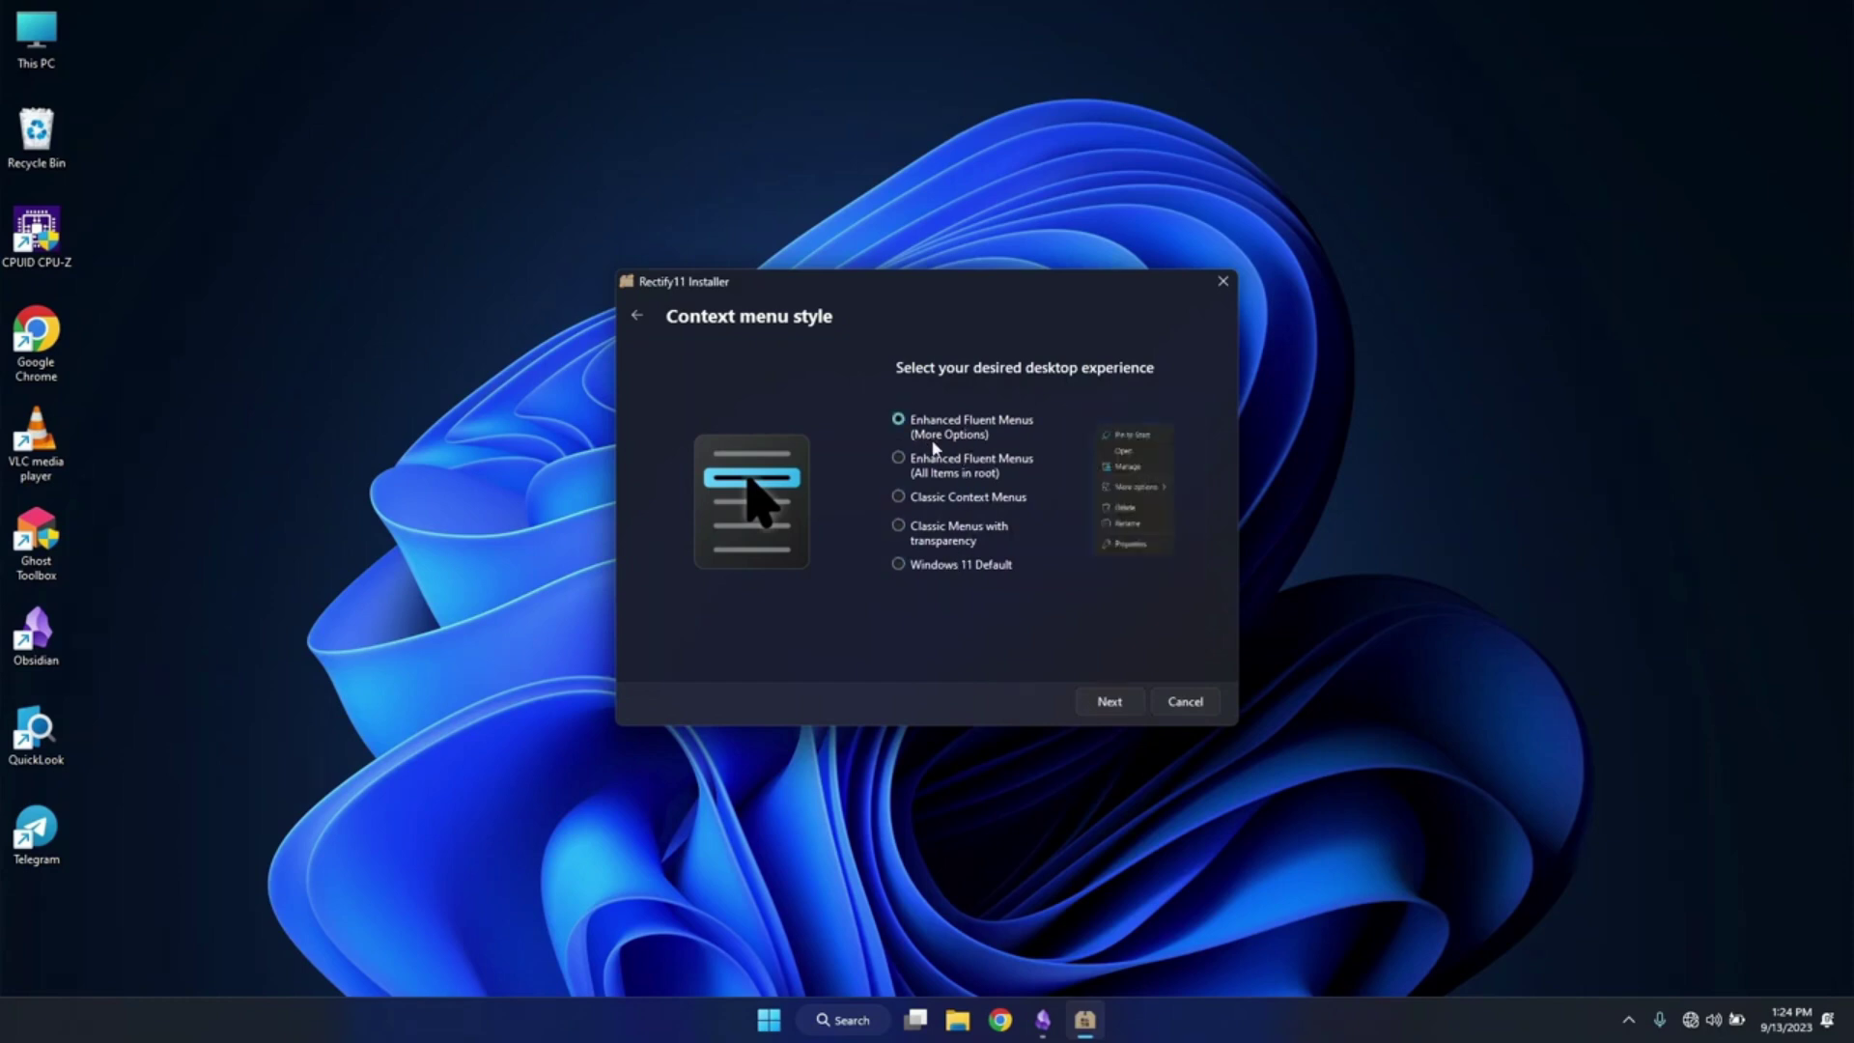
{"action": "left_click", "coordinate": [1134, 705]}
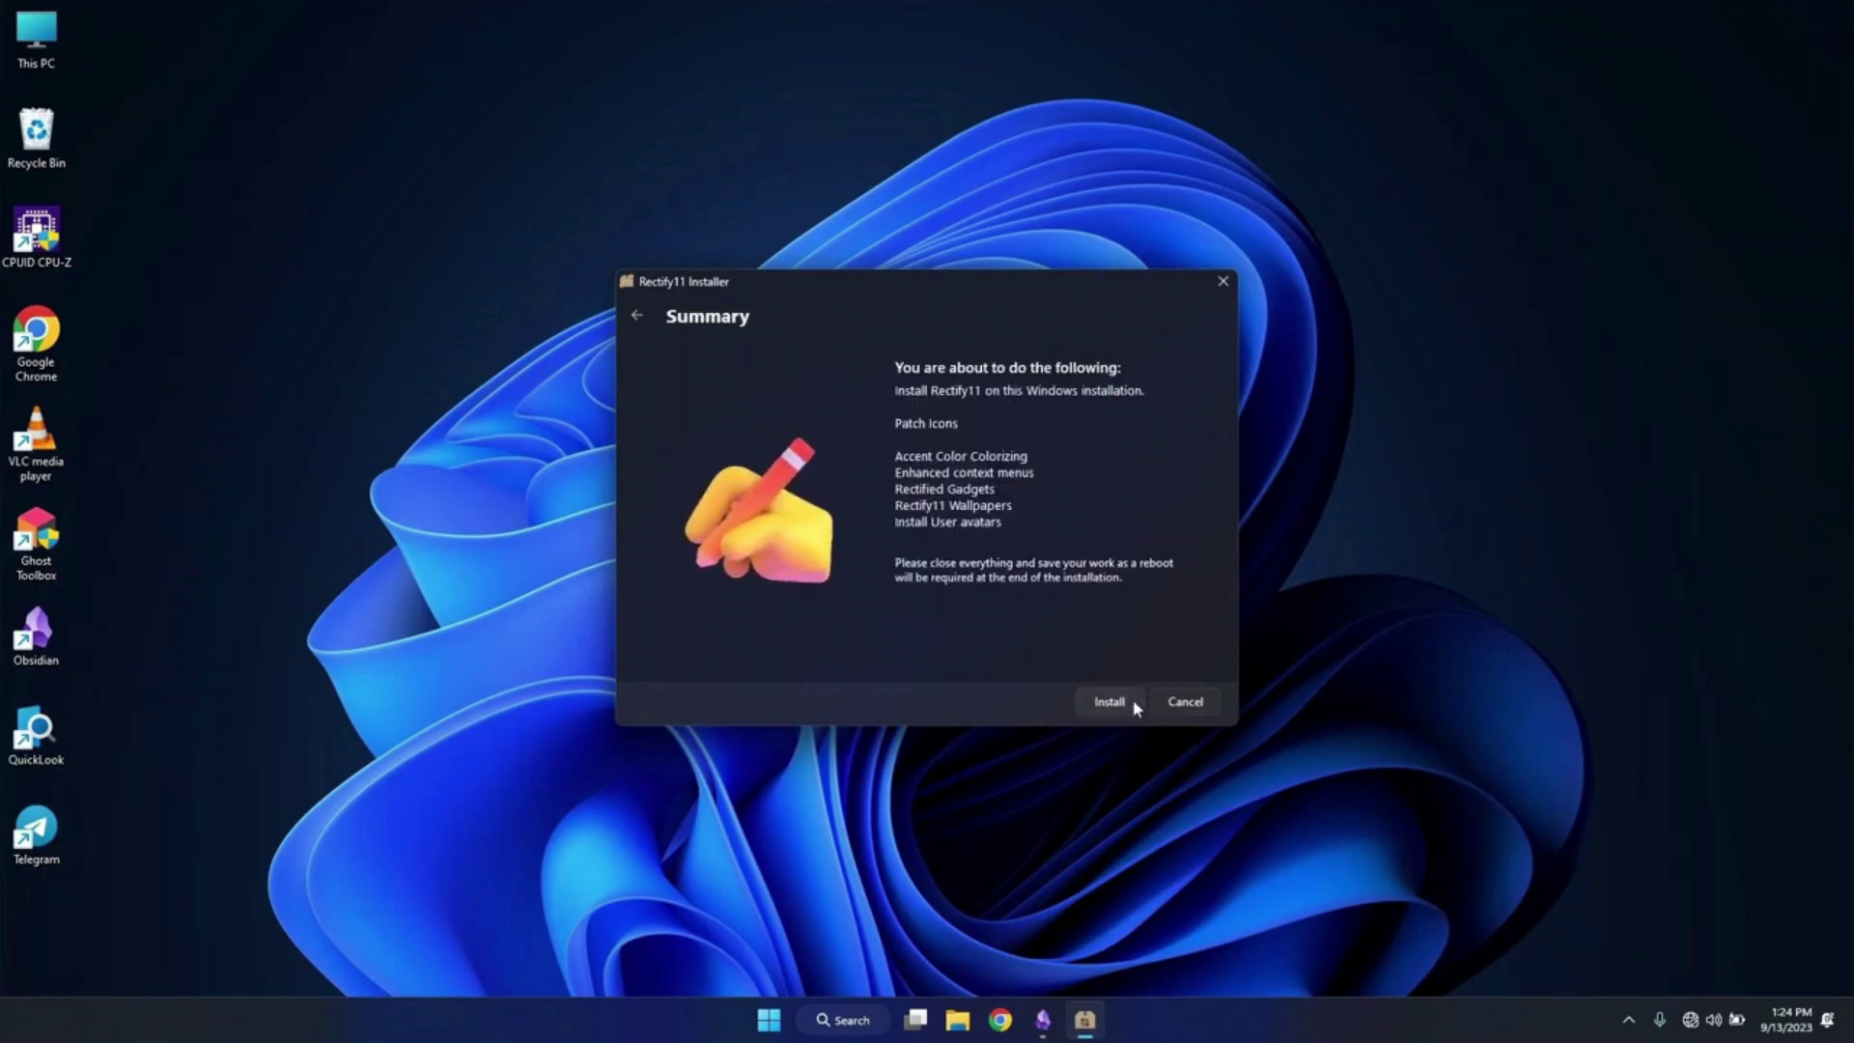
{"action": "left_click", "coordinate": [1135, 706]}
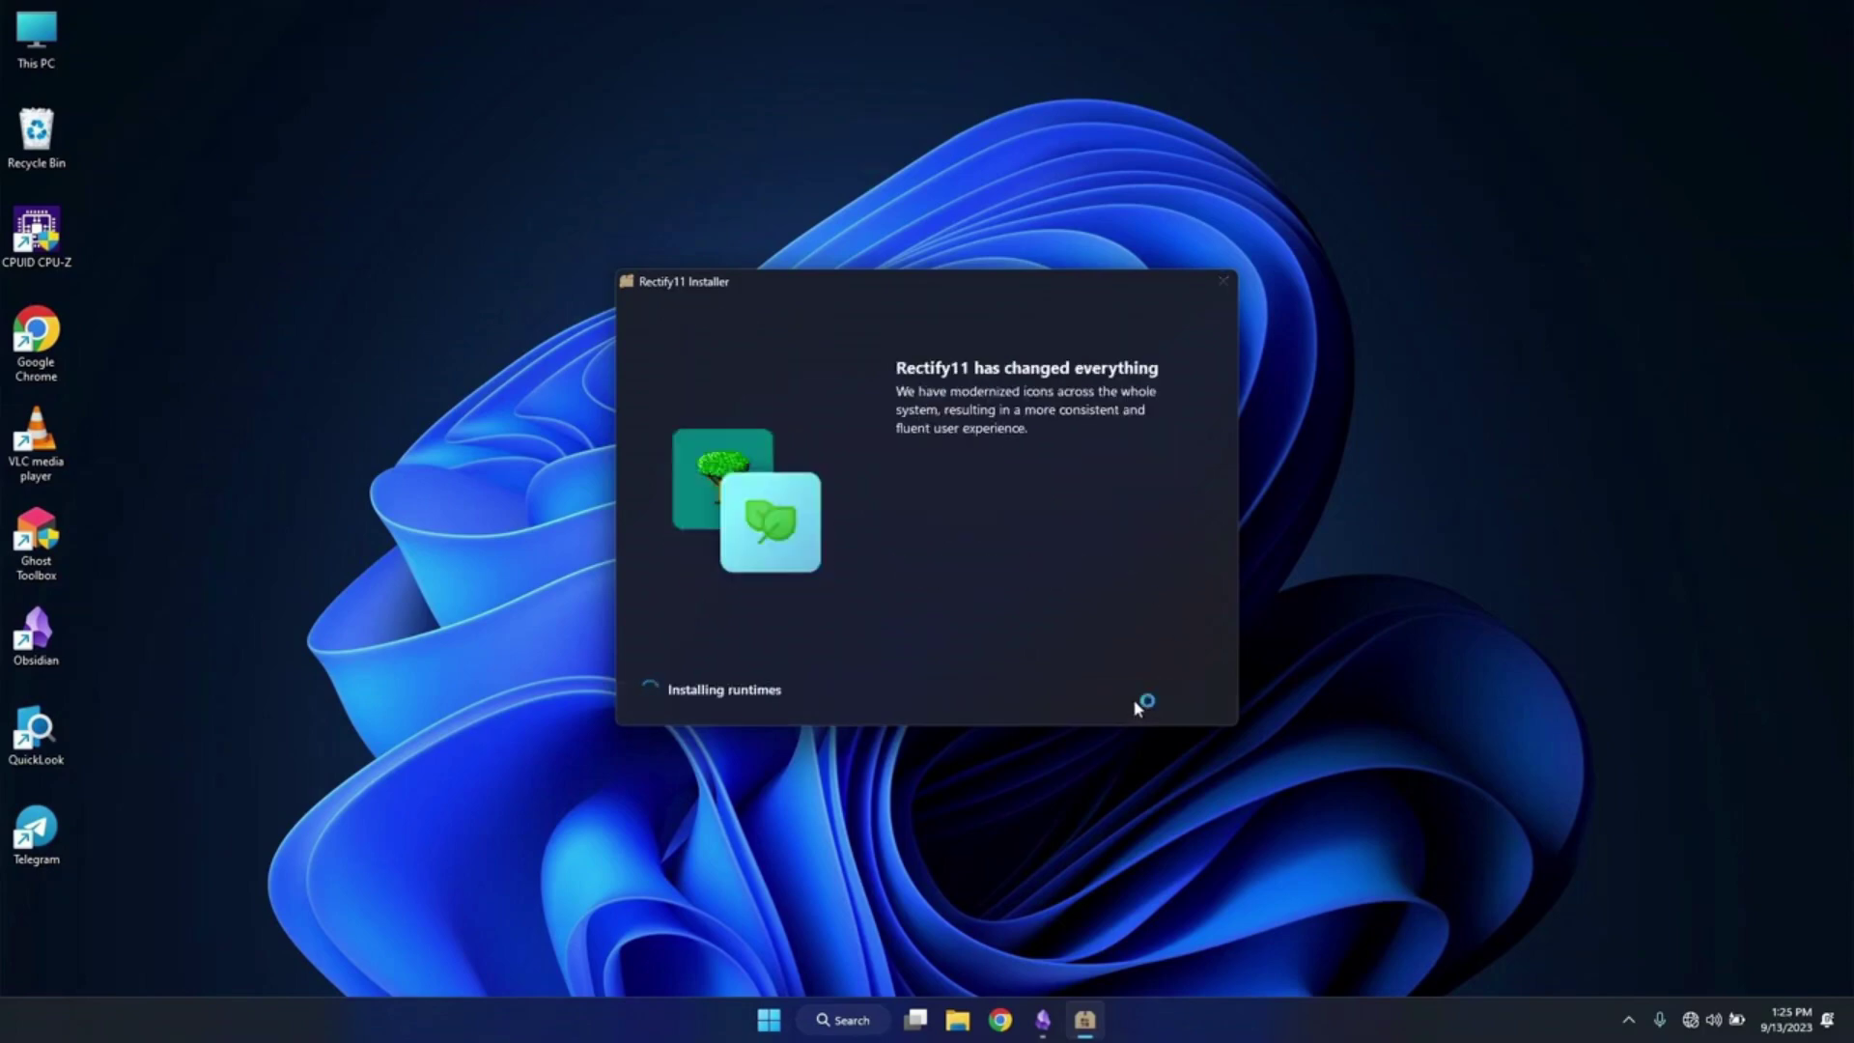
{"action": "left_click", "coordinate": [1144, 703]}
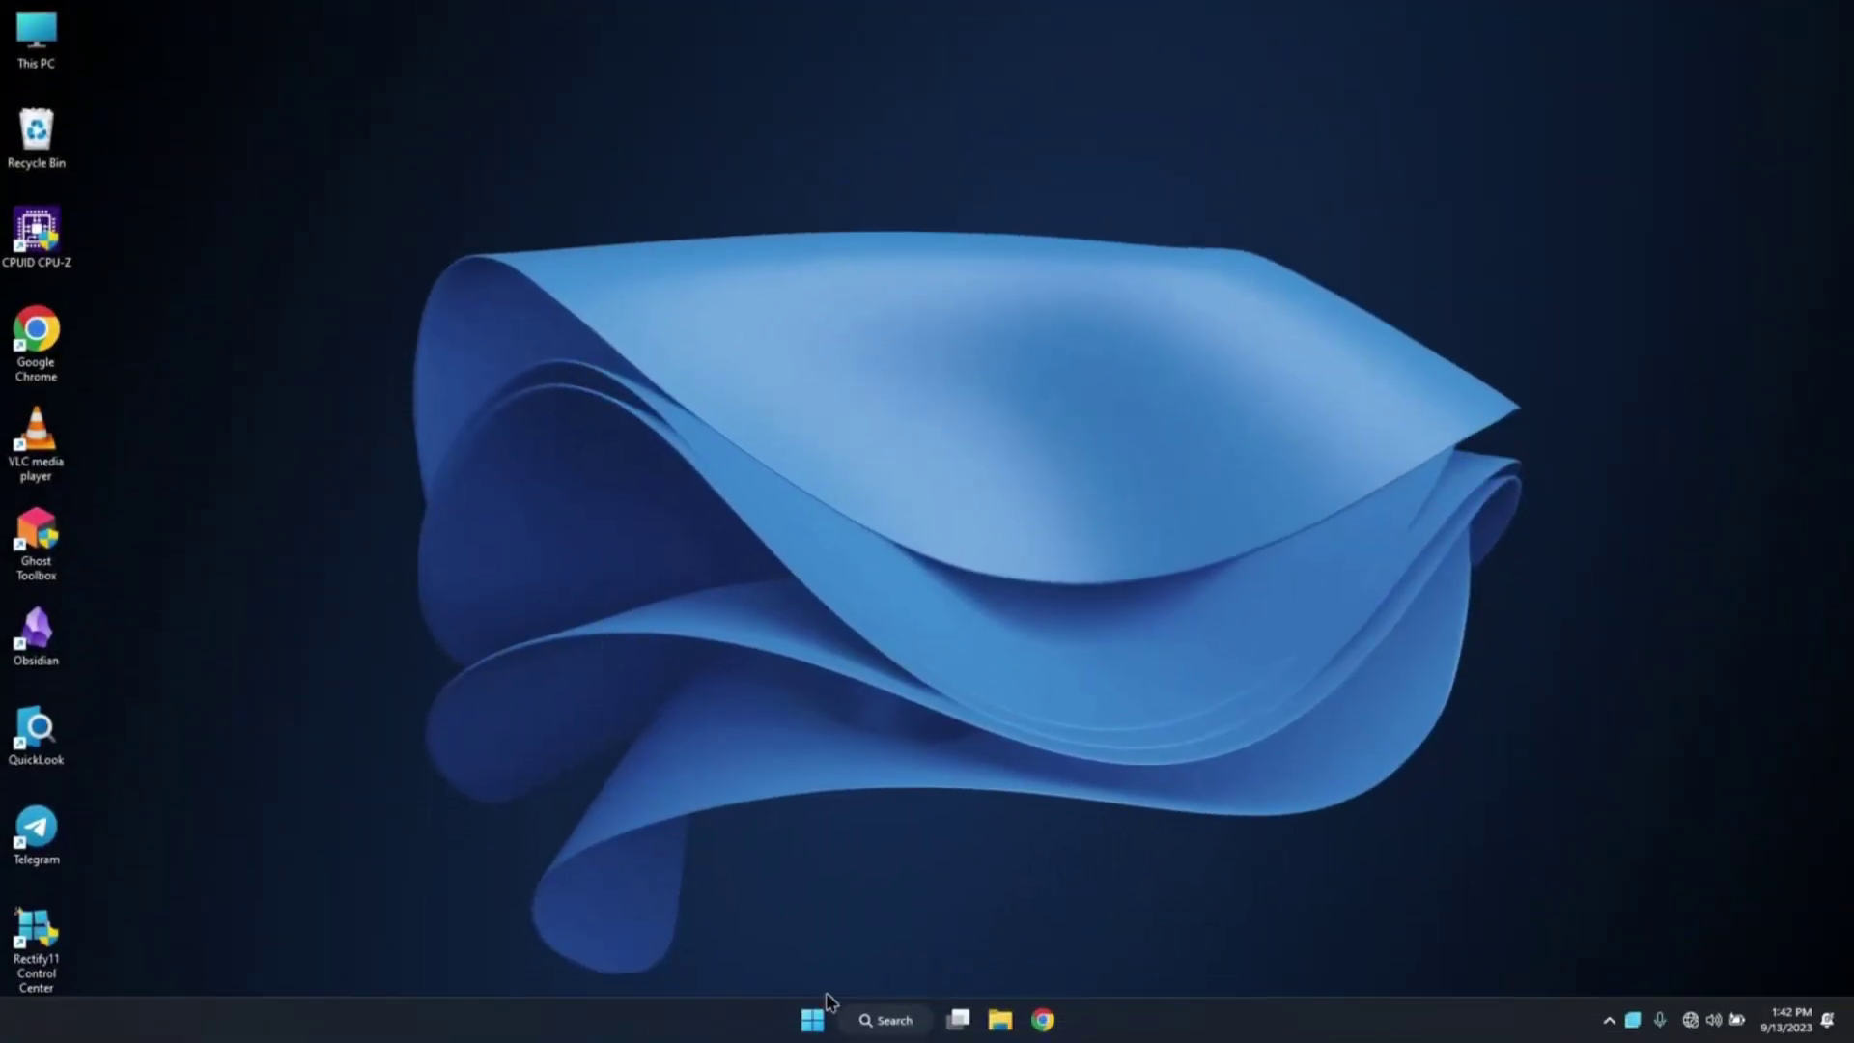
{"action": "left_click", "coordinate": [814, 1016]}
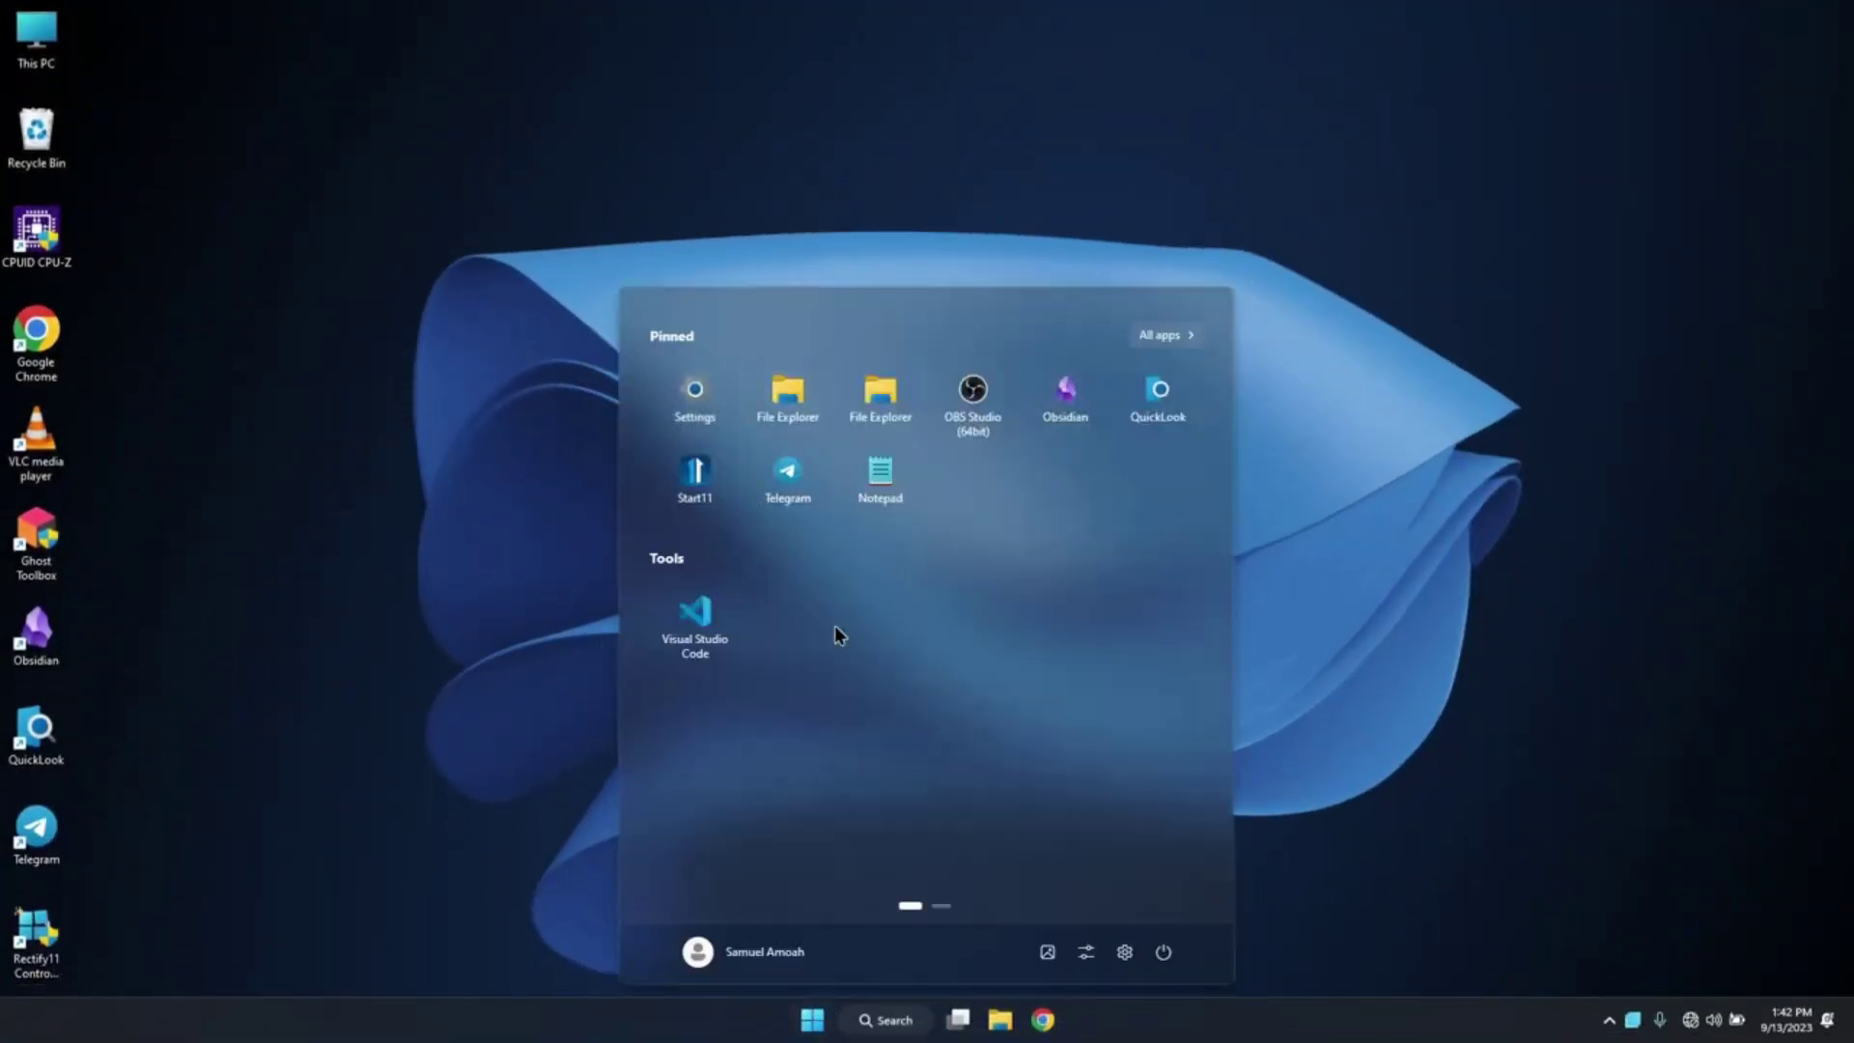
{"action": "left_click", "coordinate": [1002, 1022]}
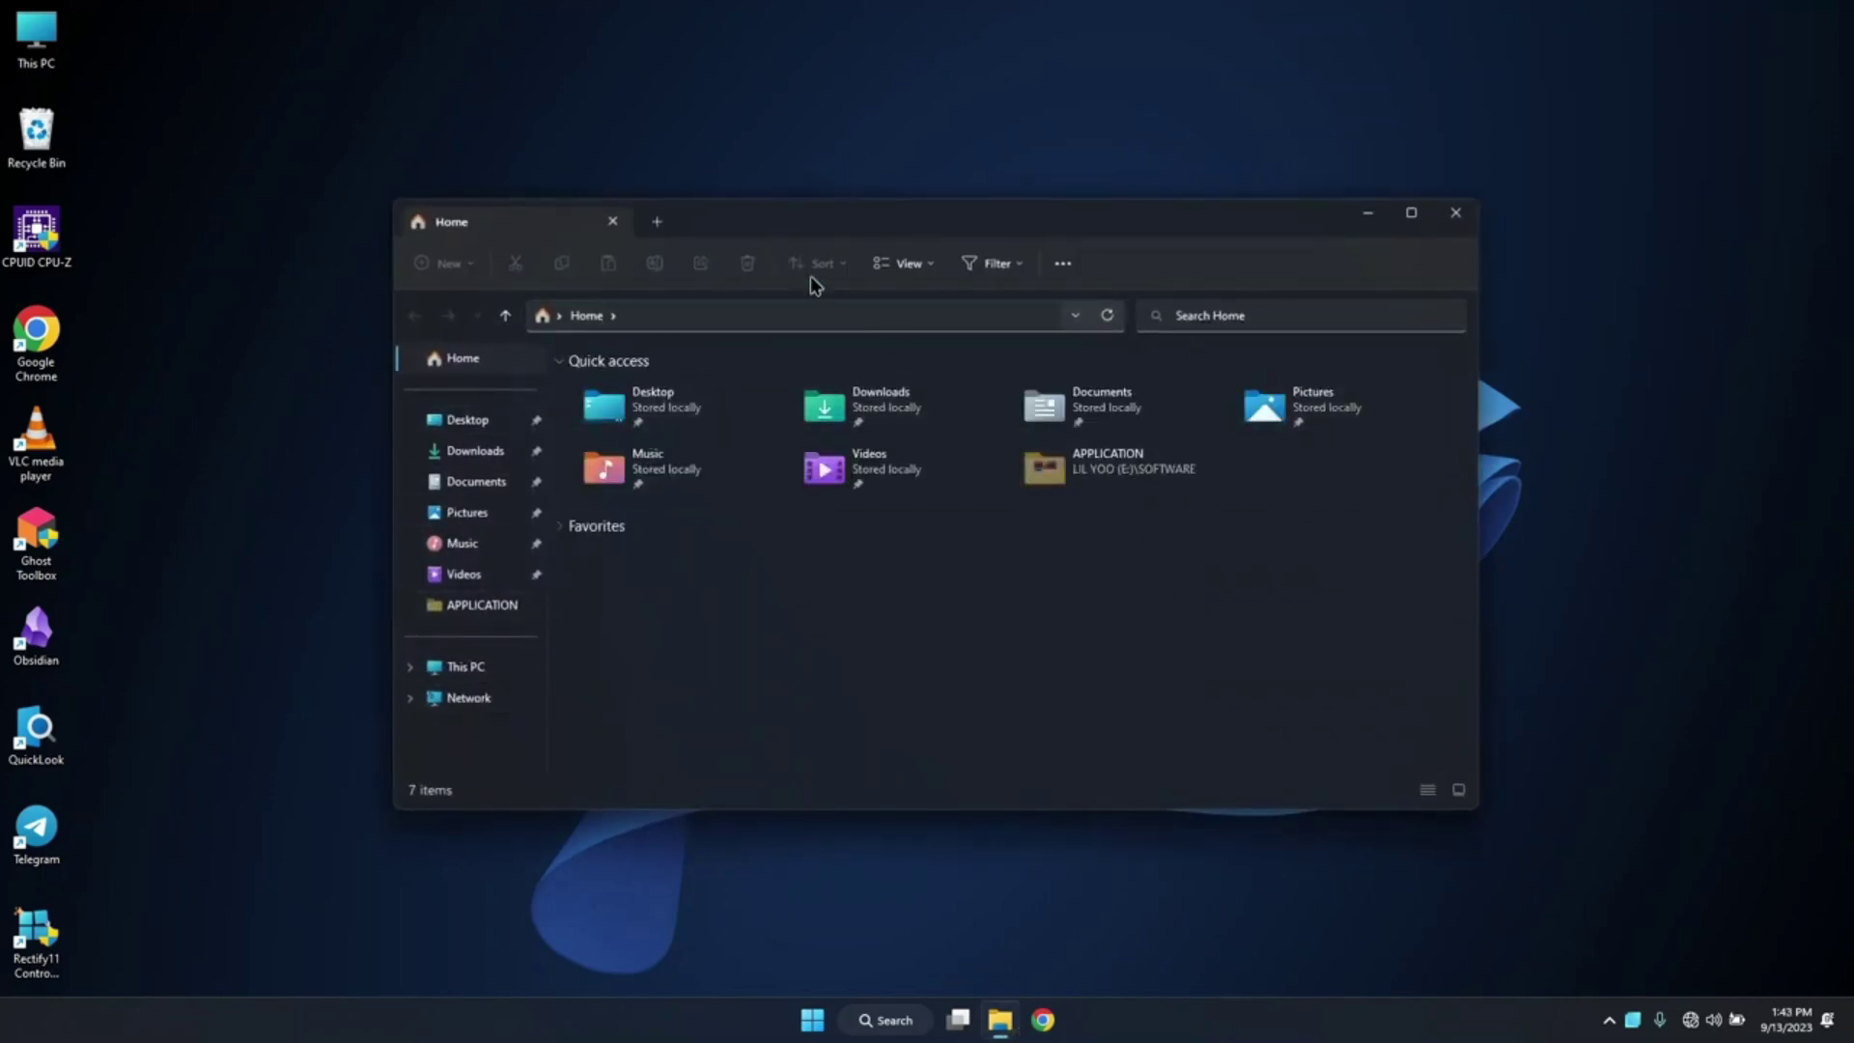
{"action": "left_click_drag", "start_coordinate": [757, 228], "coordinate": [751, 176]}
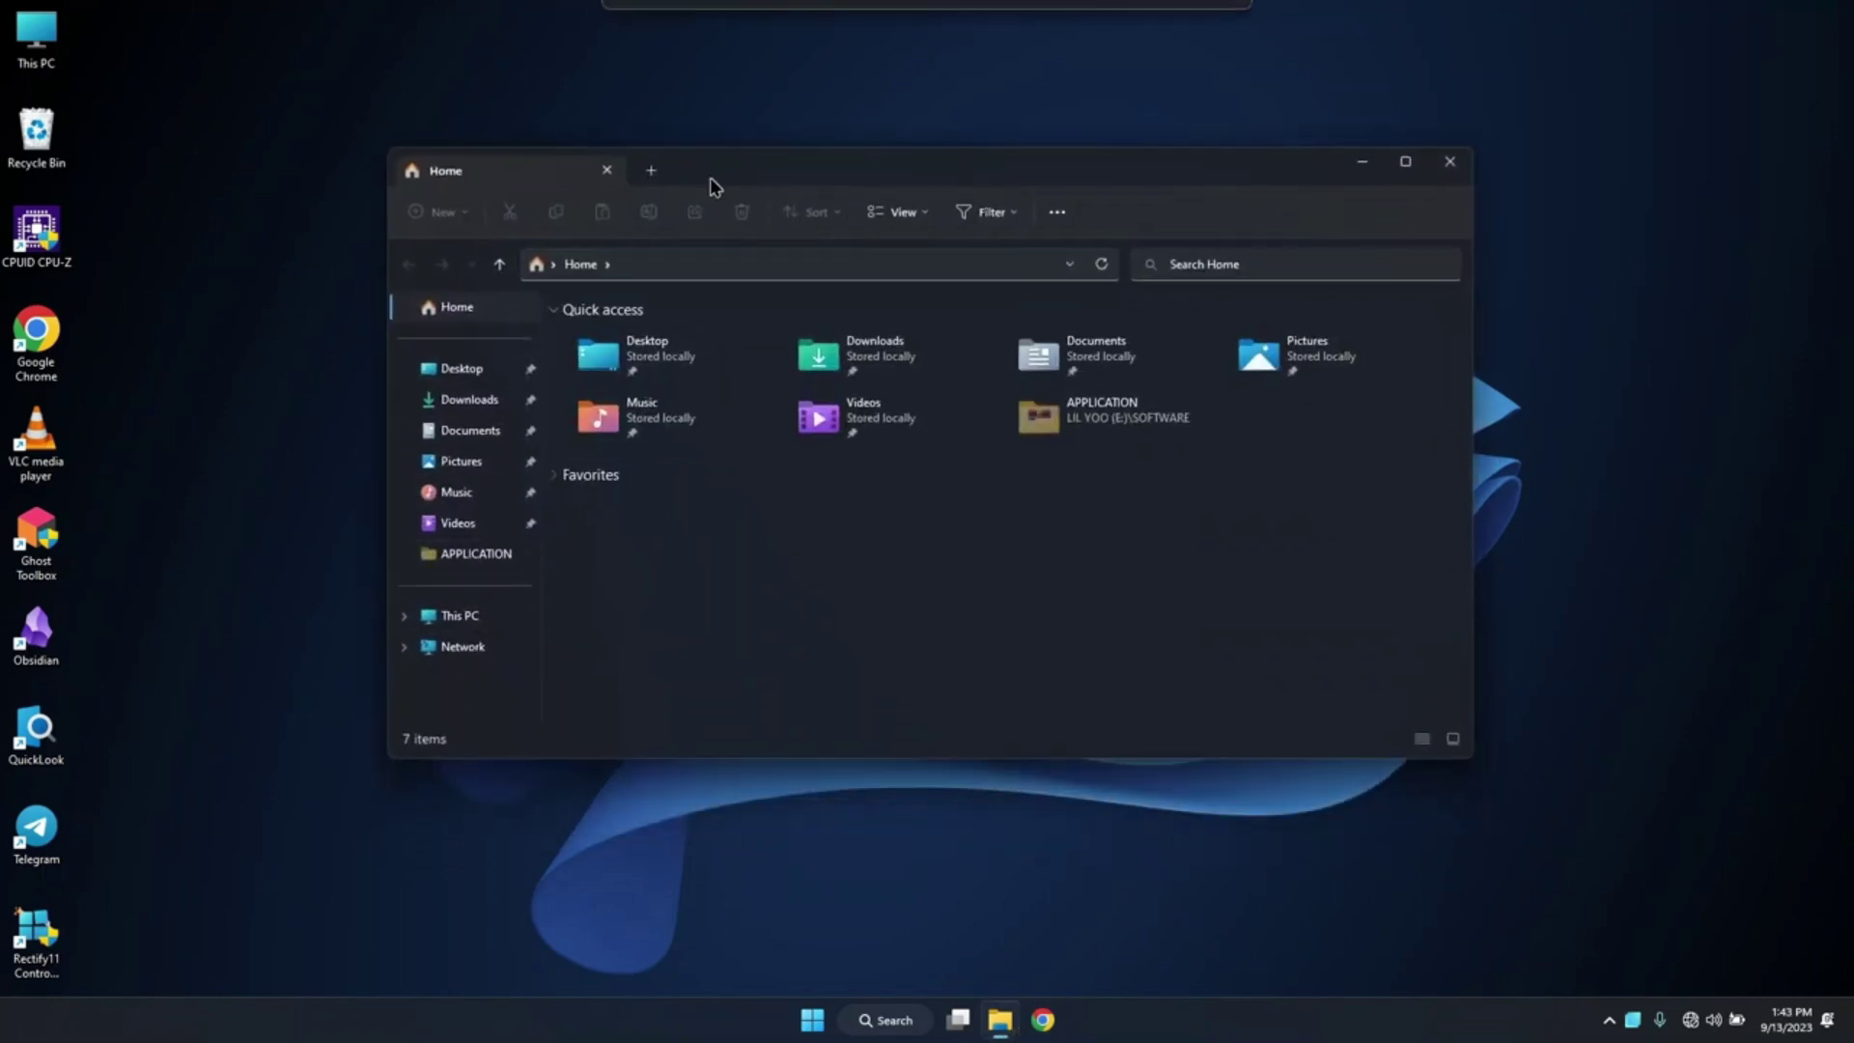
{"action": "left_click", "coordinate": [461, 618]}
{"action": "left_click_drag", "start_coordinate": [1289, 542], "coordinate": [625, 410]}
{"action": "left_click_drag", "start_coordinate": [673, 557], "coordinate": [1130, 420]}
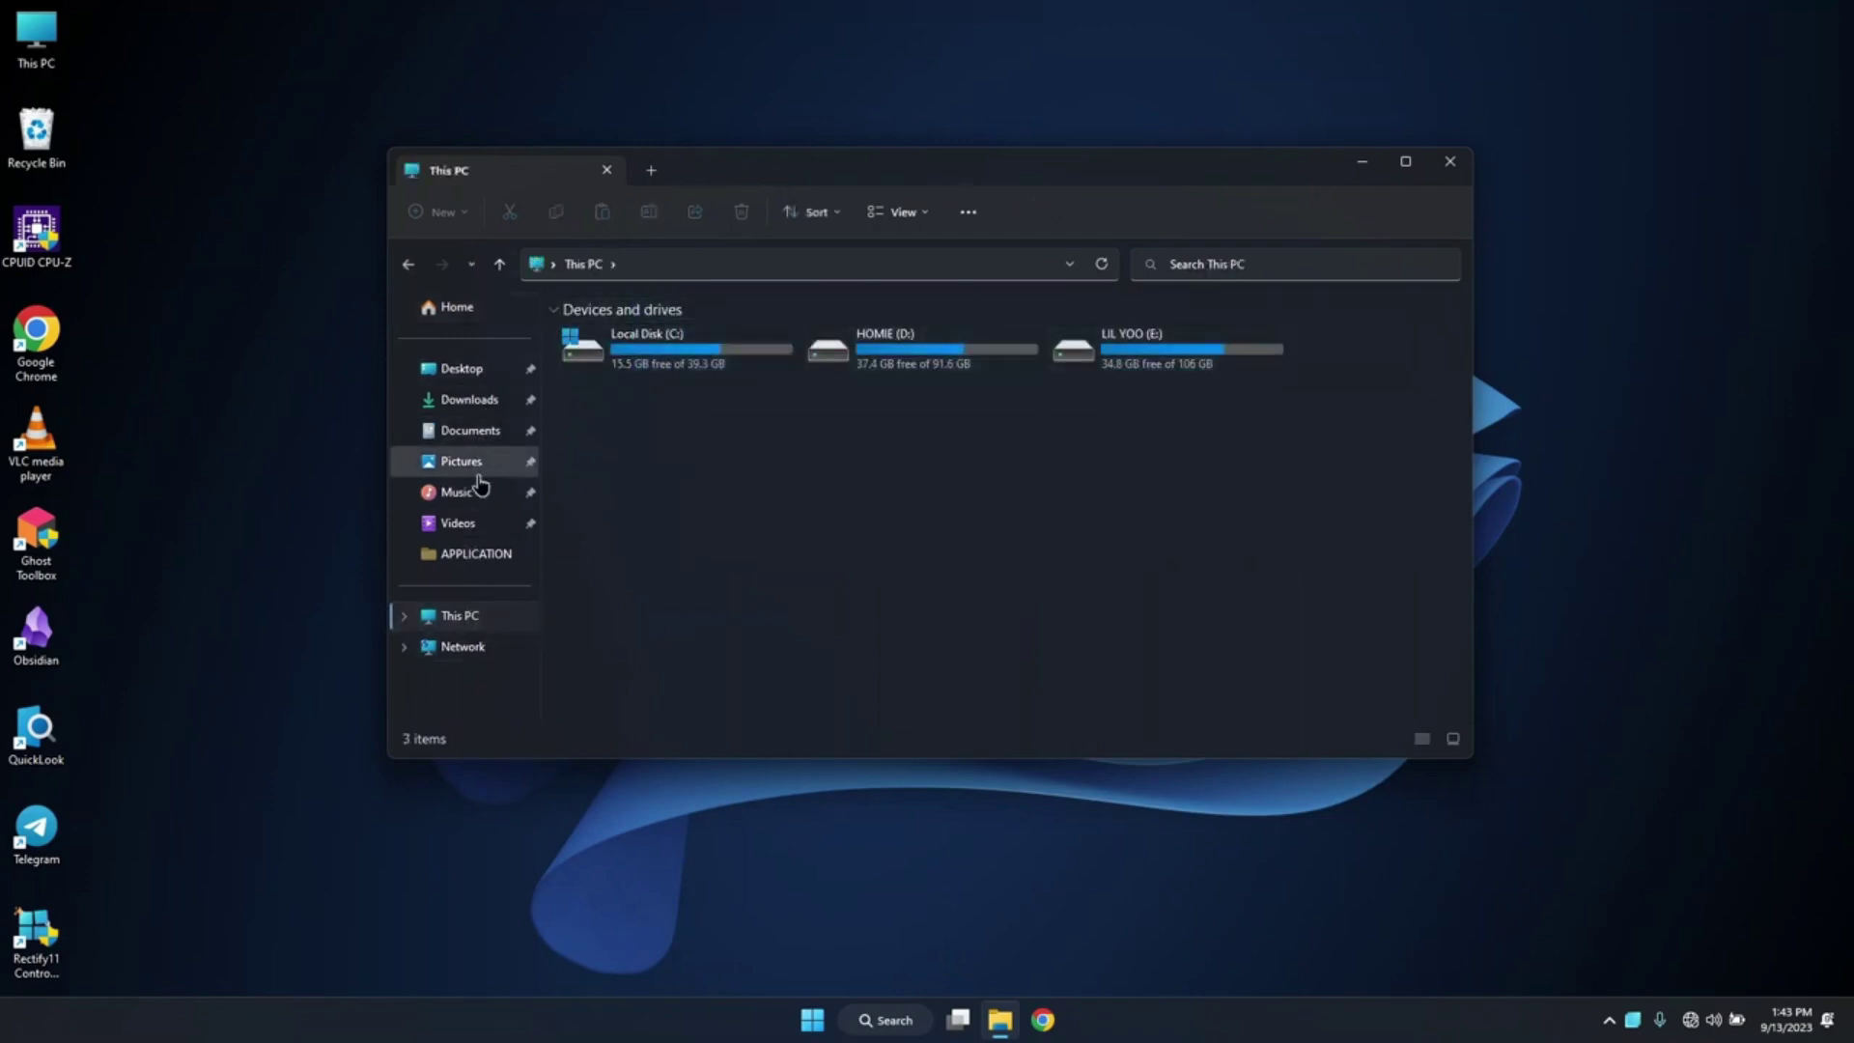
{"action": "left_click", "coordinate": [1455, 161]}
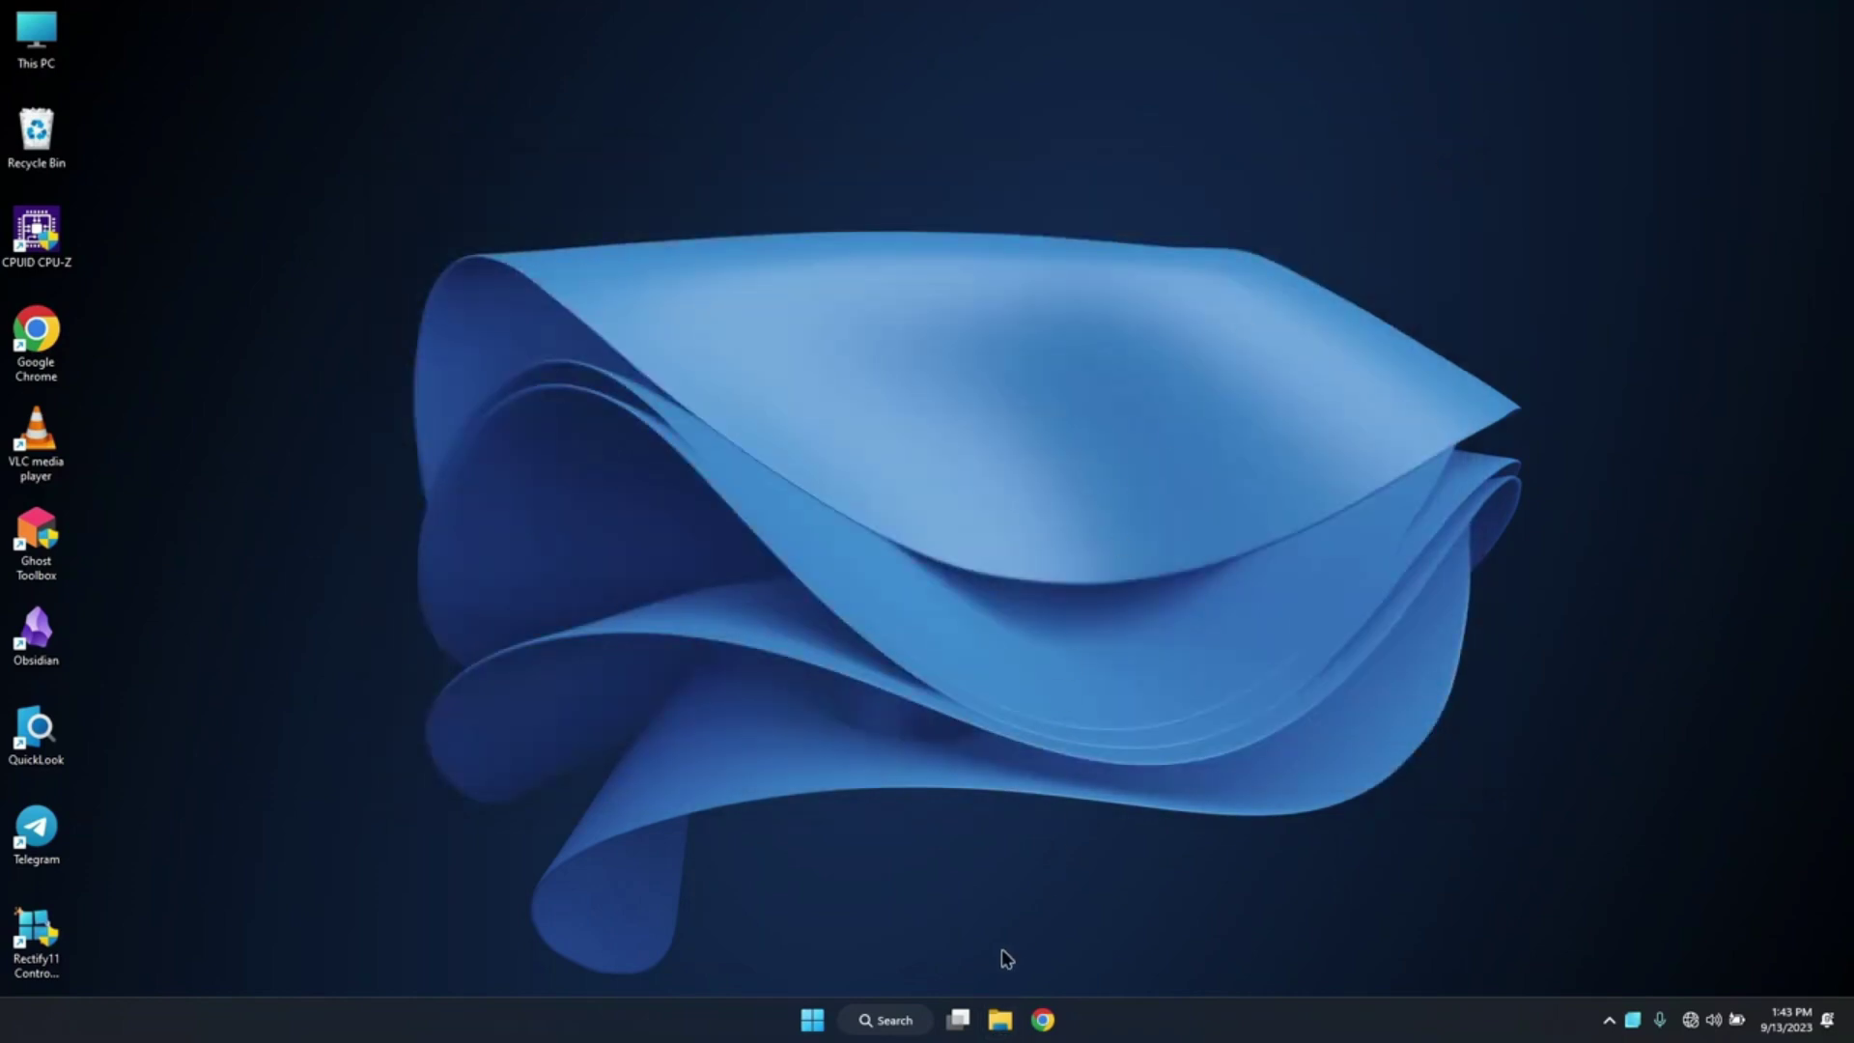
{"action": "right_click", "coordinate": [970, 273]}
{"action": "mouse_move", "coordinate": [1126, 549]}
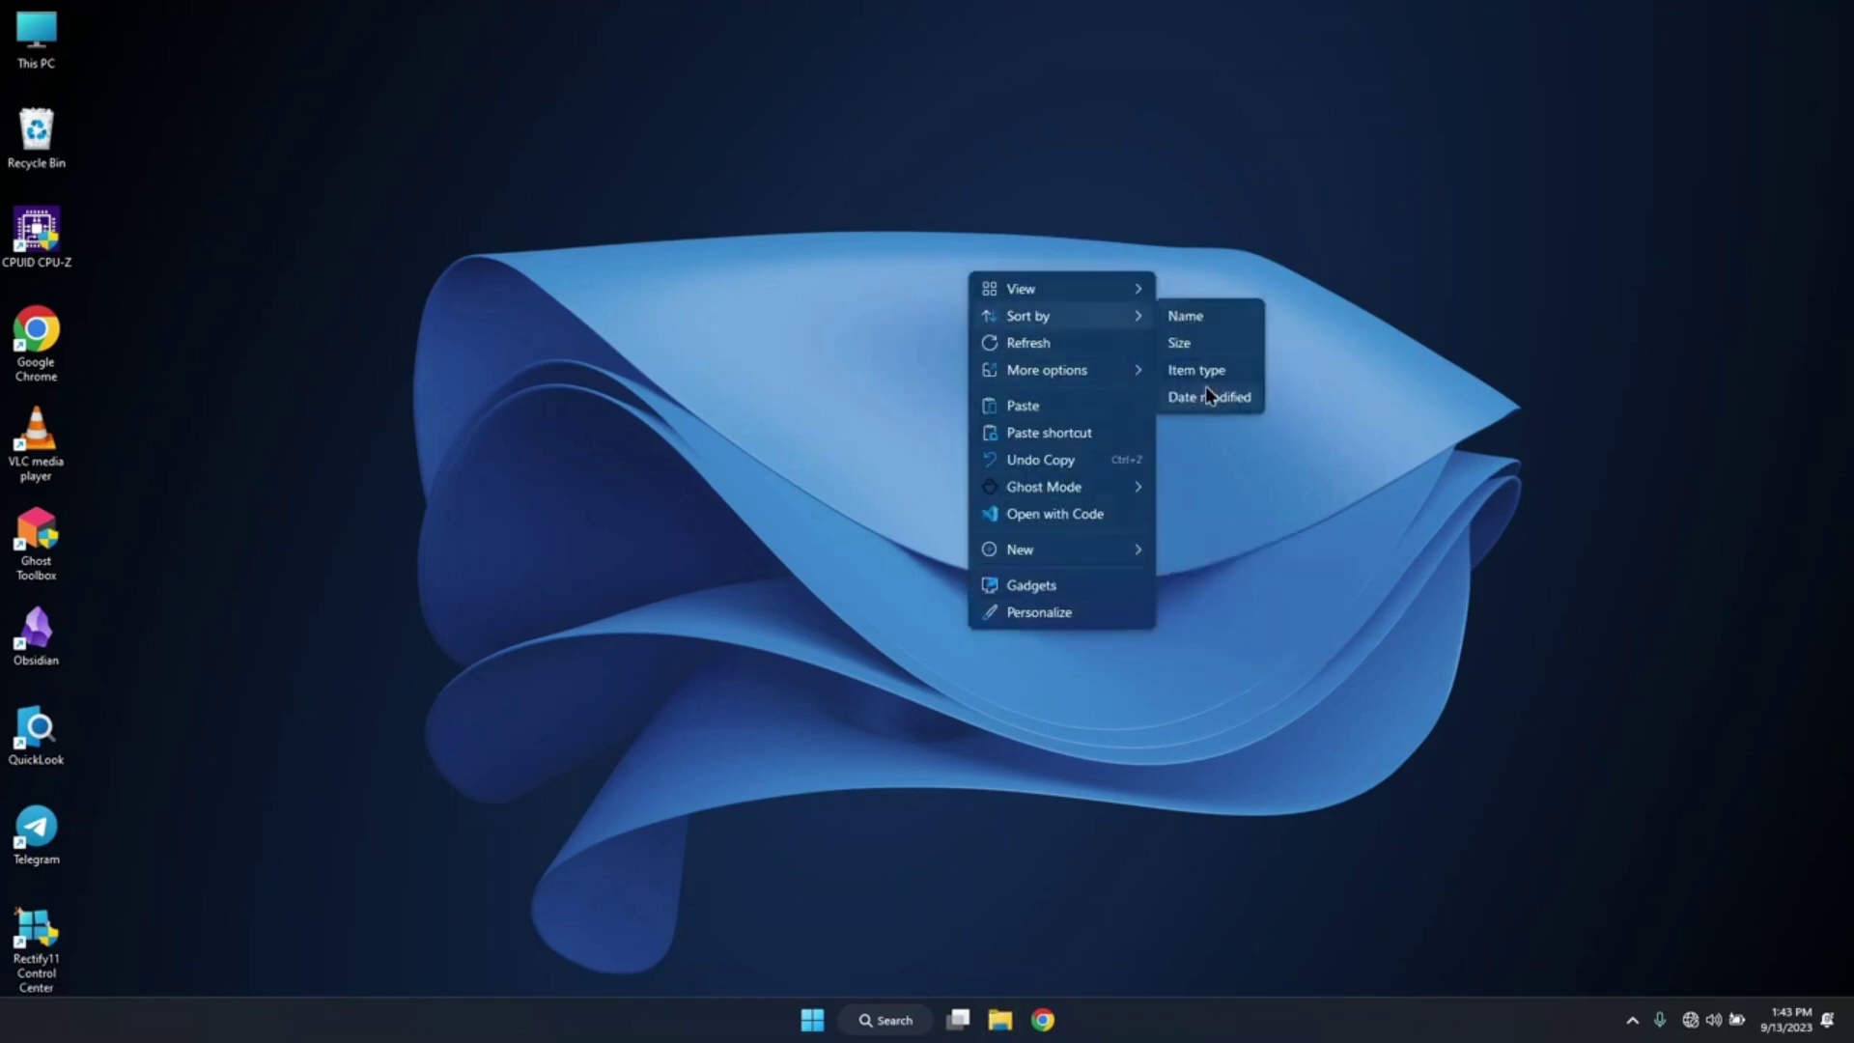
{"action": "mouse_move", "coordinate": [1121, 289]}
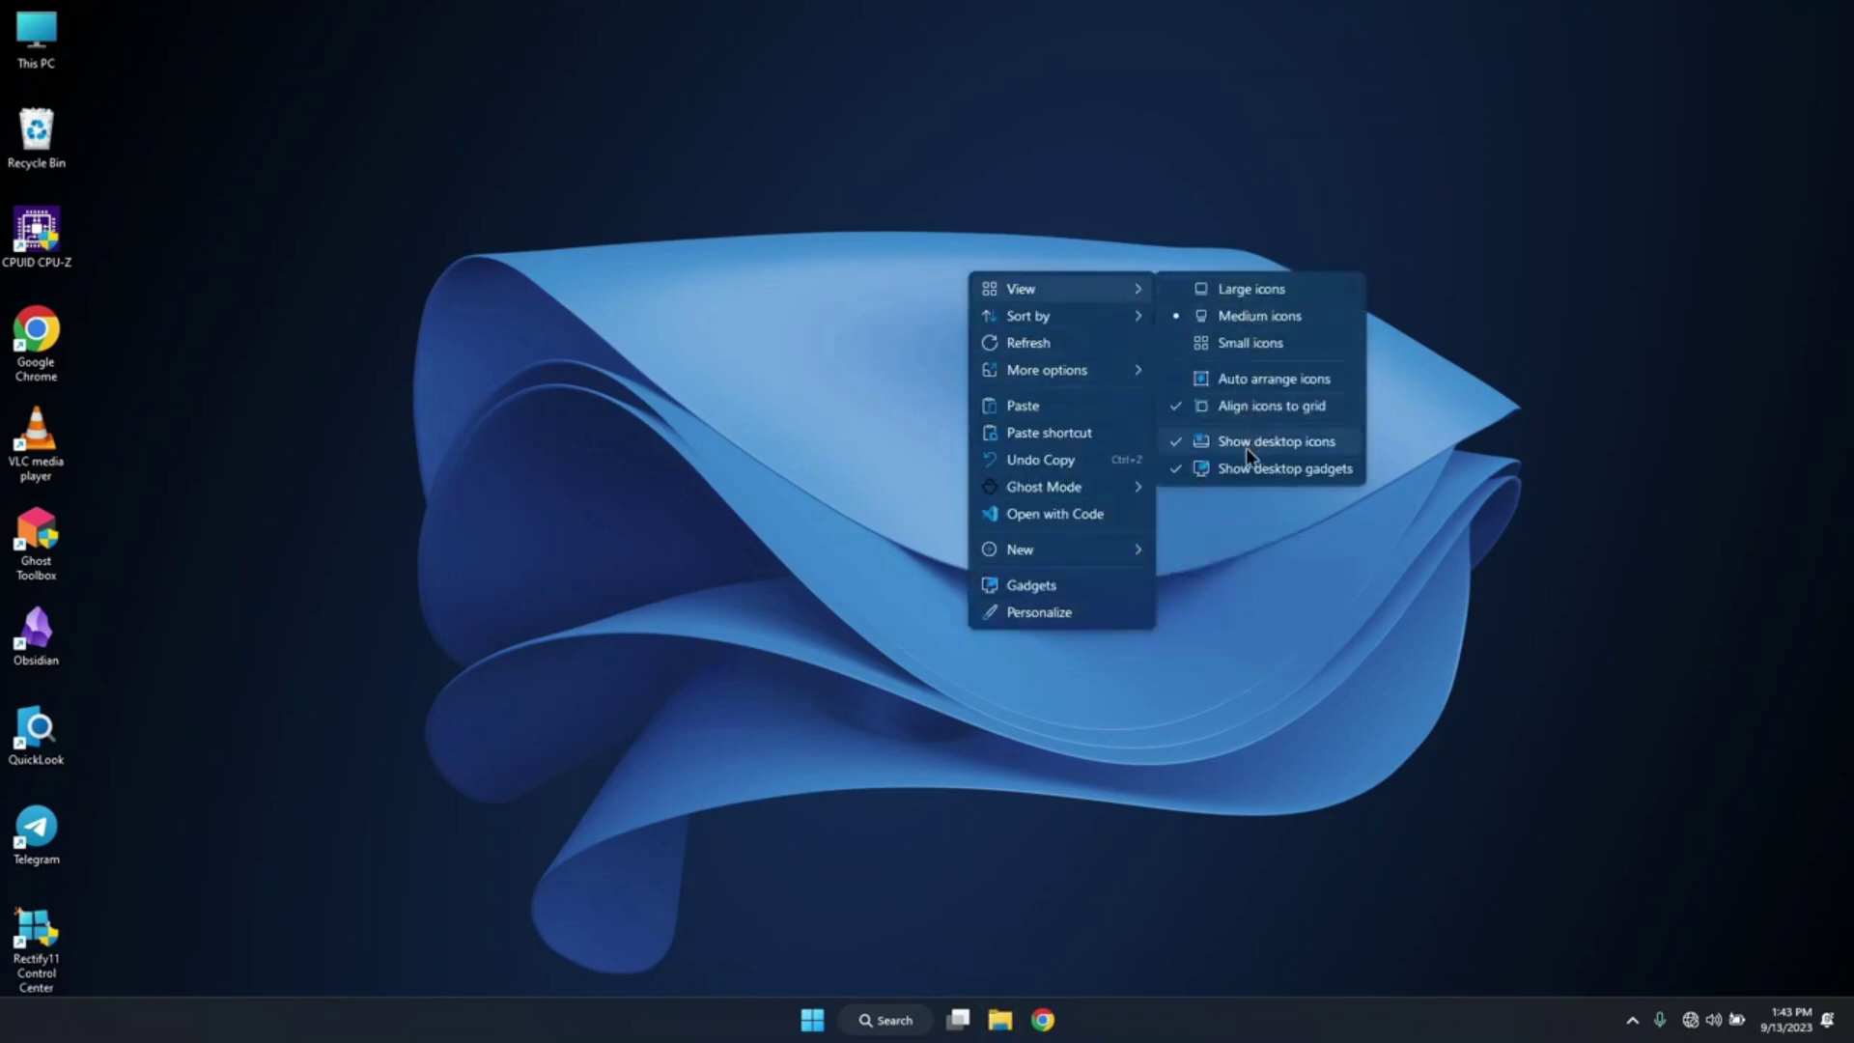
{"action": "left_click", "coordinate": [974, 832]}
- Launch MicaForEveryone-x64-Release-Installer.exe from Downloads and close File Explorer
{"action": "left_click", "coordinate": [999, 1019]}
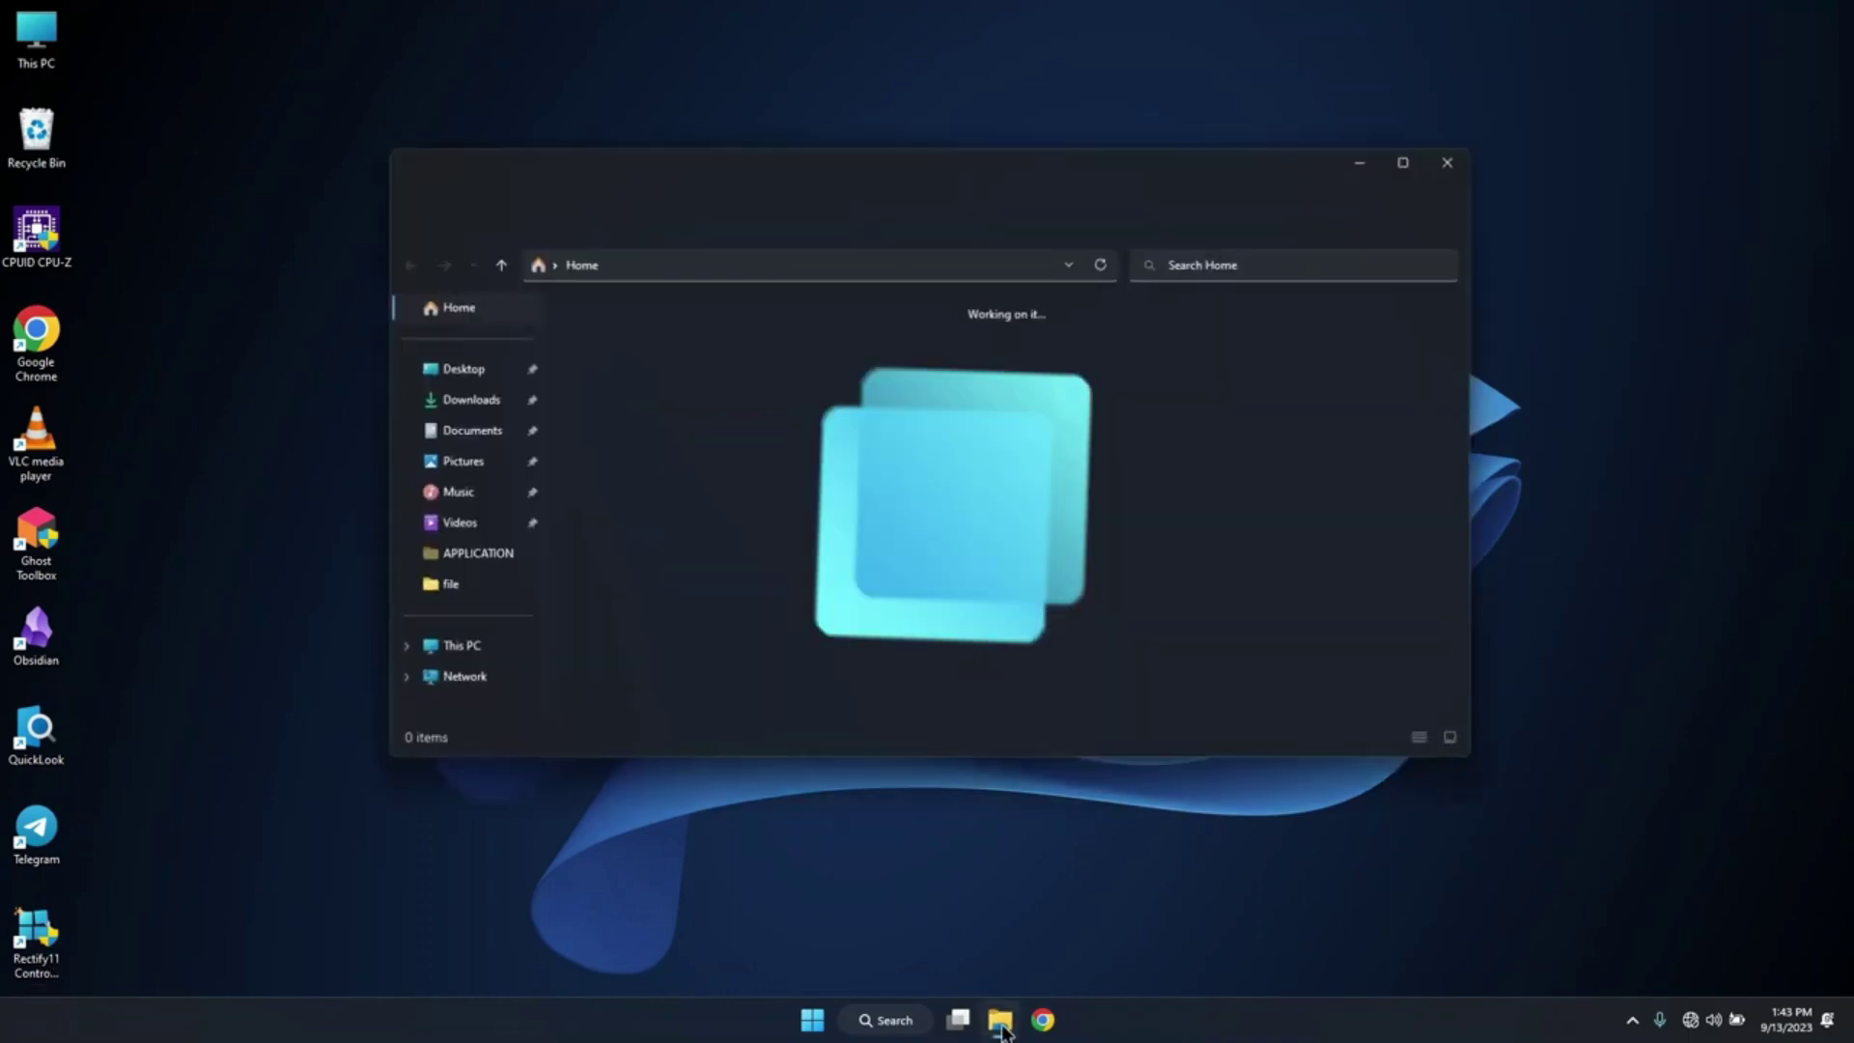
{"action": "left_click", "coordinate": [535, 399]}
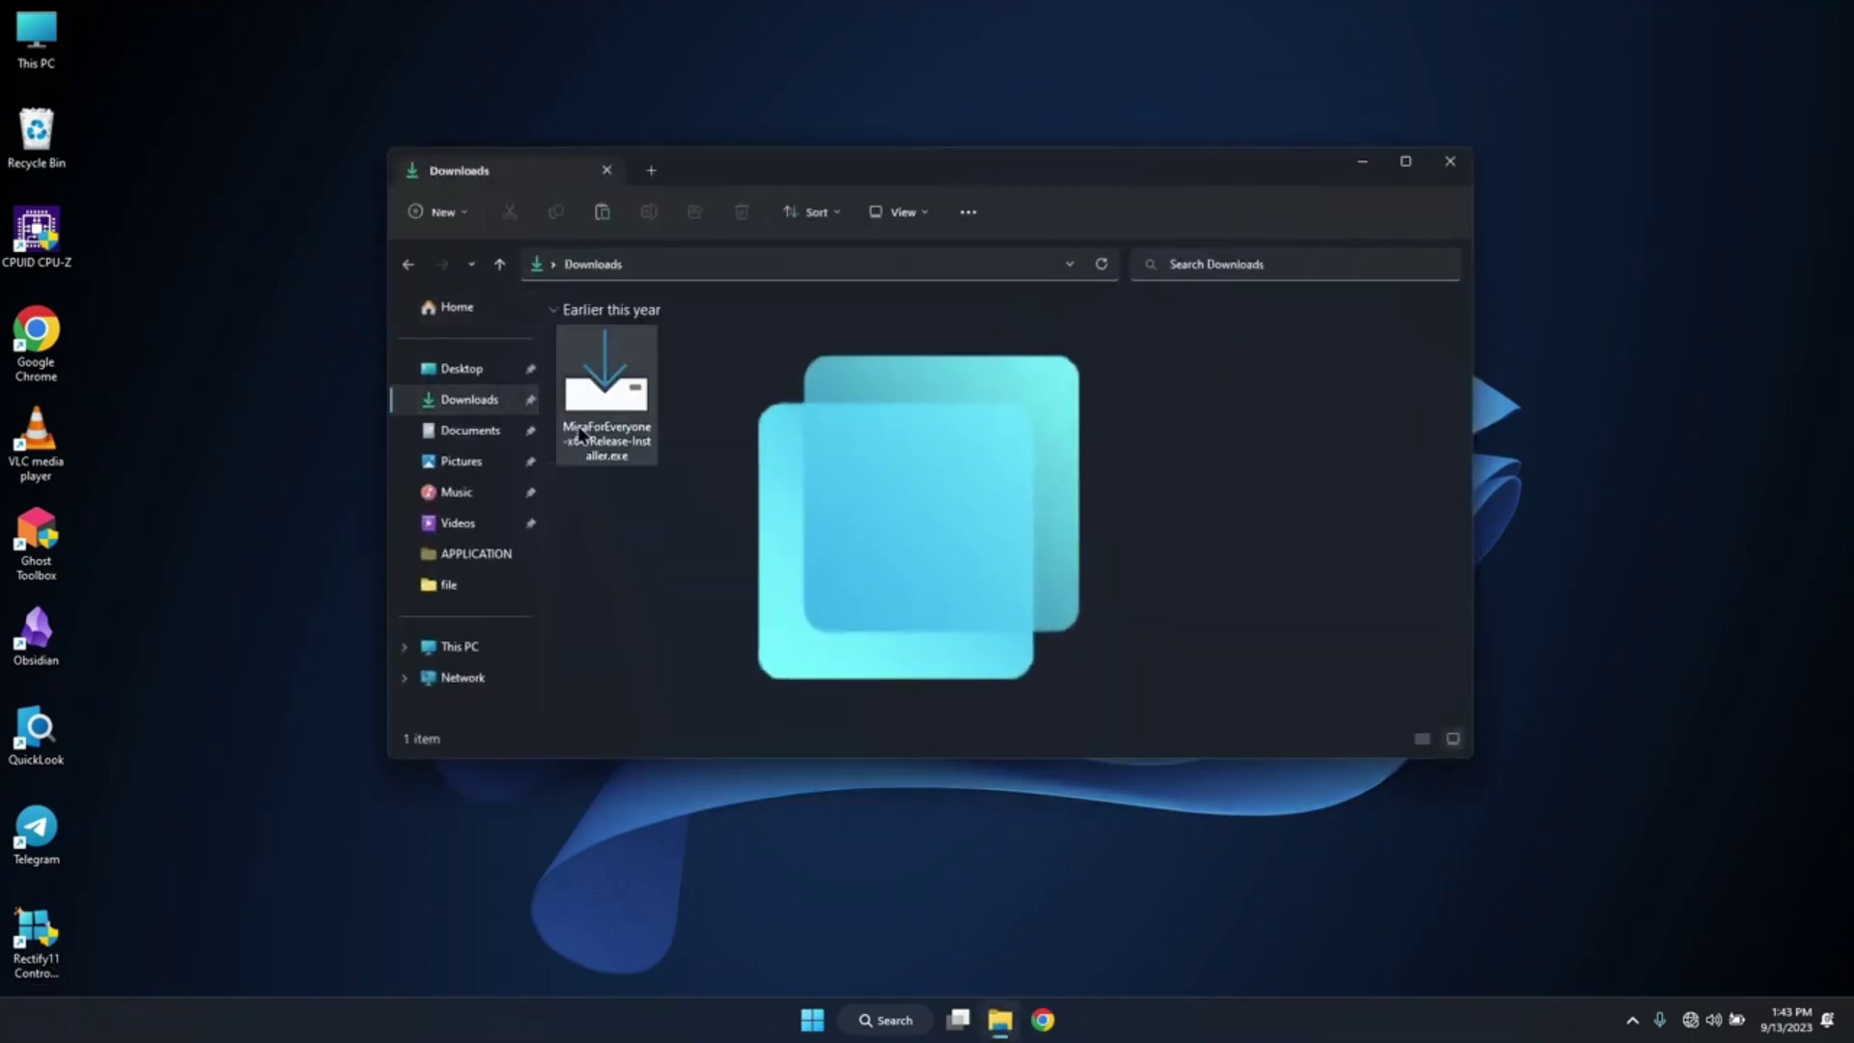
{"action": "left_click", "coordinate": [630, 399]}
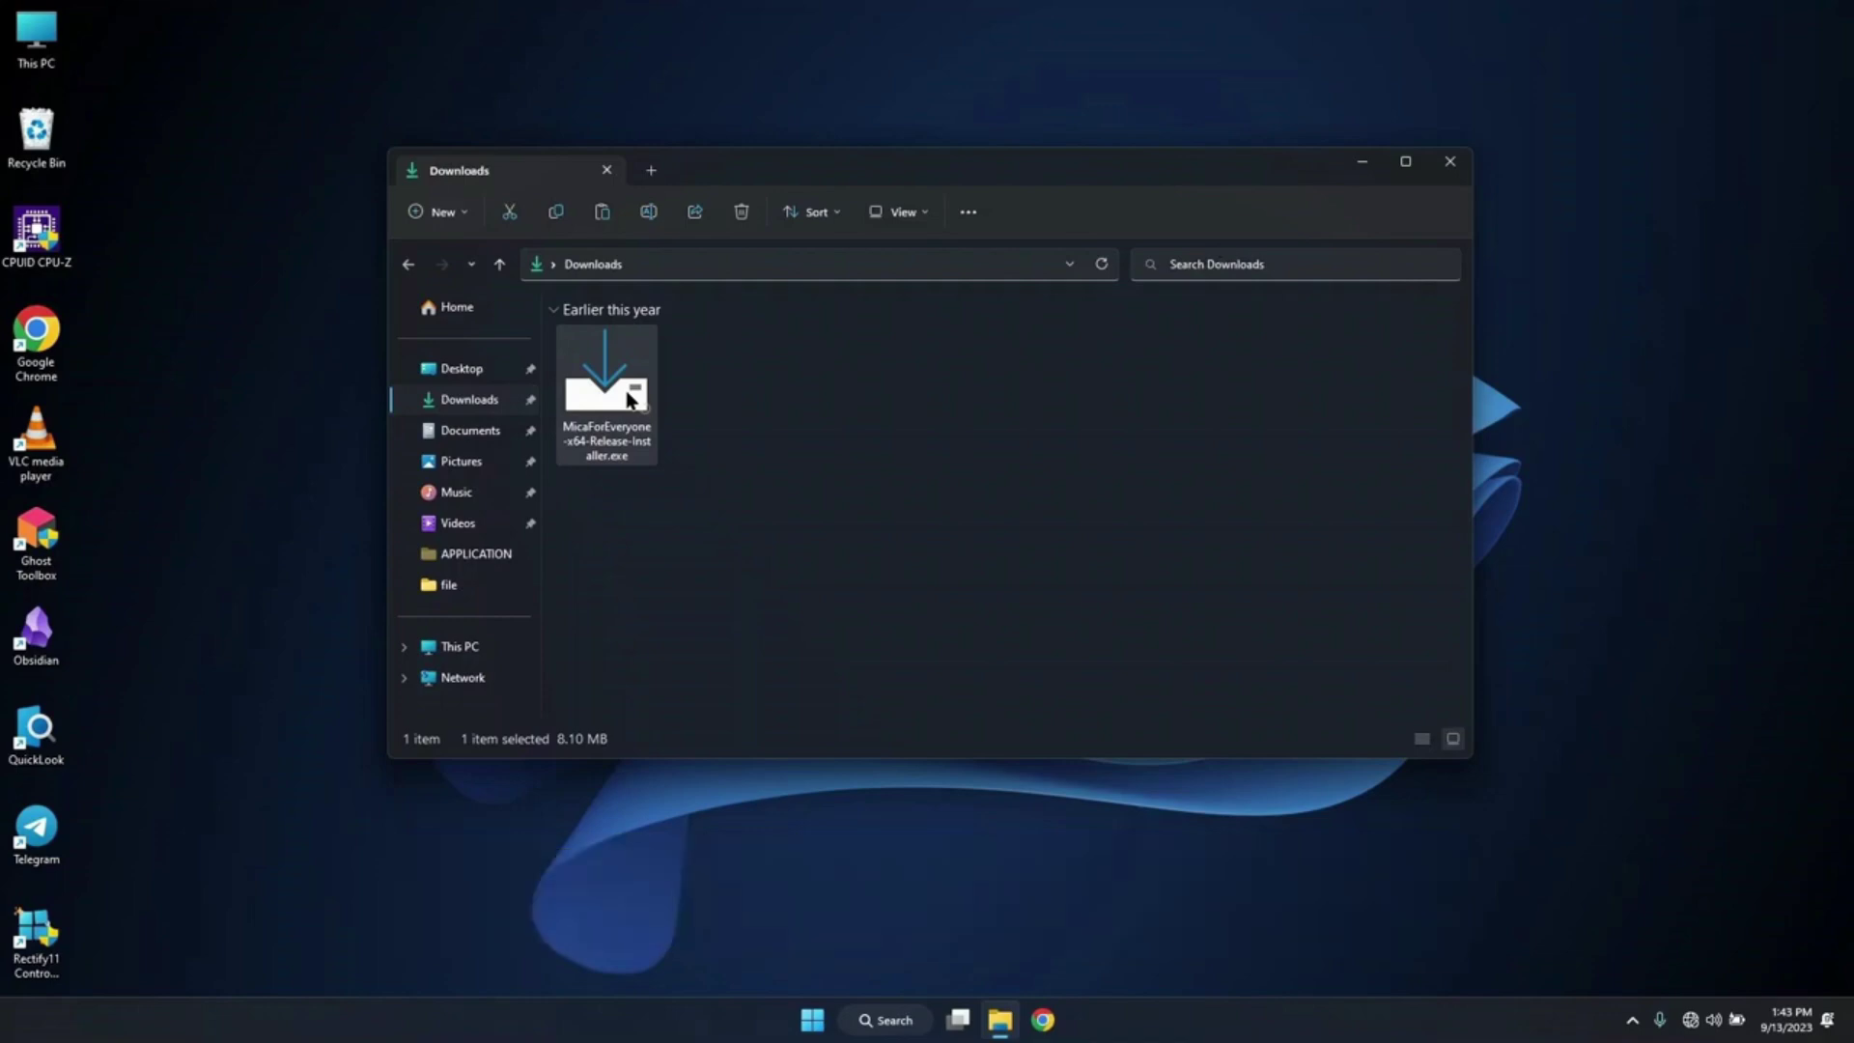
{"action": "left_click", "coordinate": [1450, 161]}
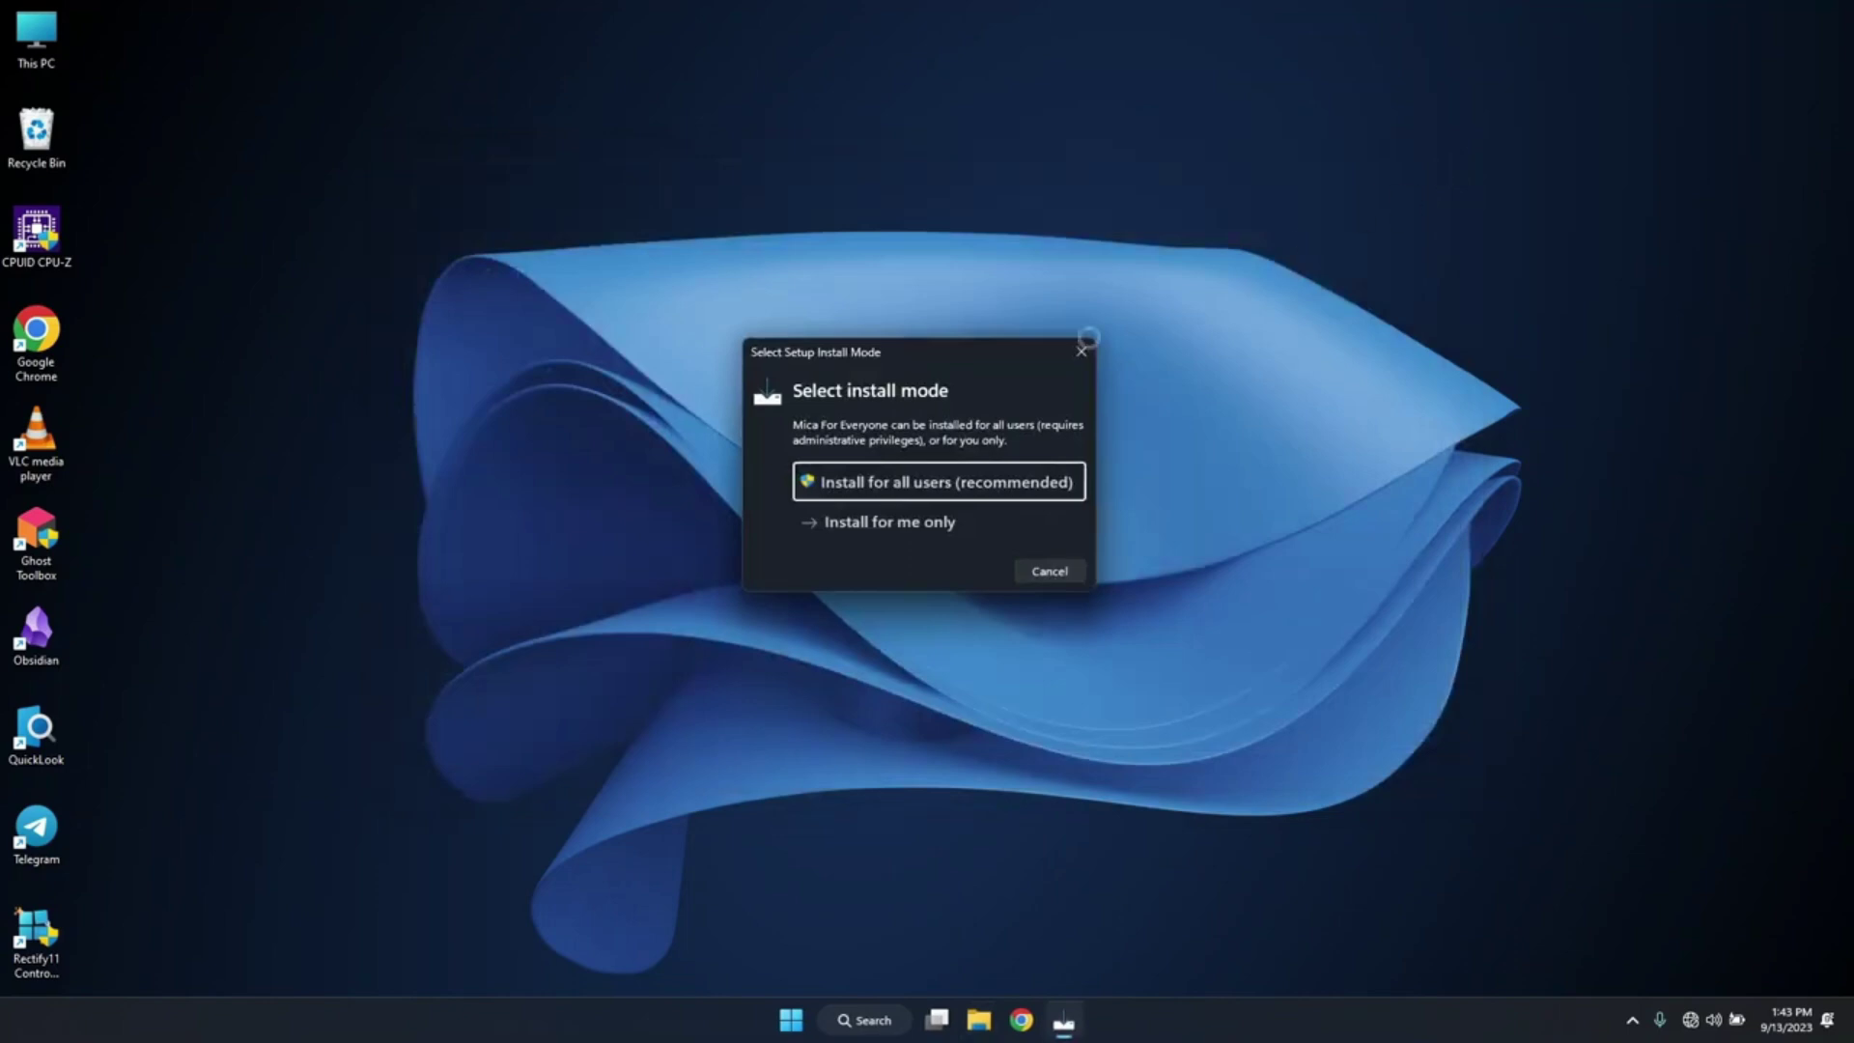
- Install Mica For Everyone for all users with default location and tasks
{"action": "left_click", "coordinate": [937, 493]}
{"action": "left_click", "coordinate": [1066, 699]}
{"action": "left_click", "coordinate": [1066, 699]}
{"action": "left_click", "coordinate": [1066, 697]}
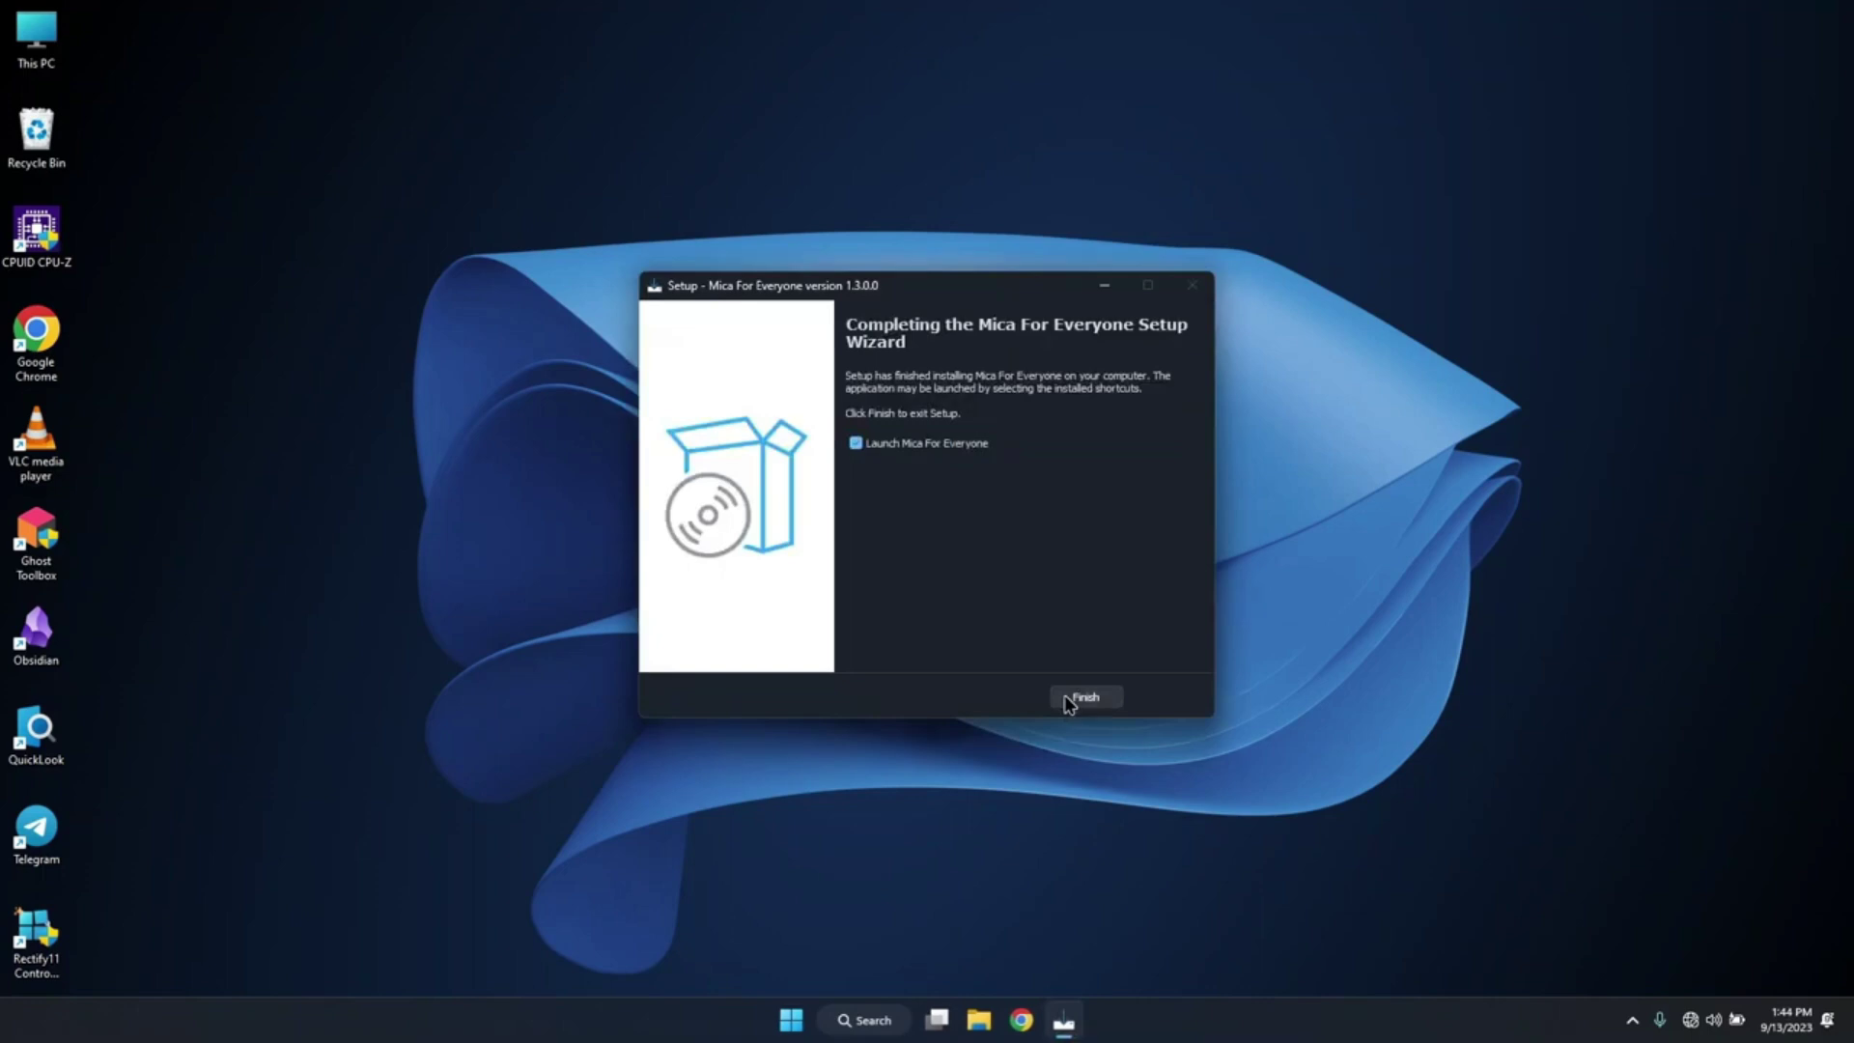
{"action": "left_click", "coordinate": [1069, 699]}
- Open Mica For Everyone settings and enable run on startup as administrator
{"action": "left_click", "coordinate": [1631, 1026]}
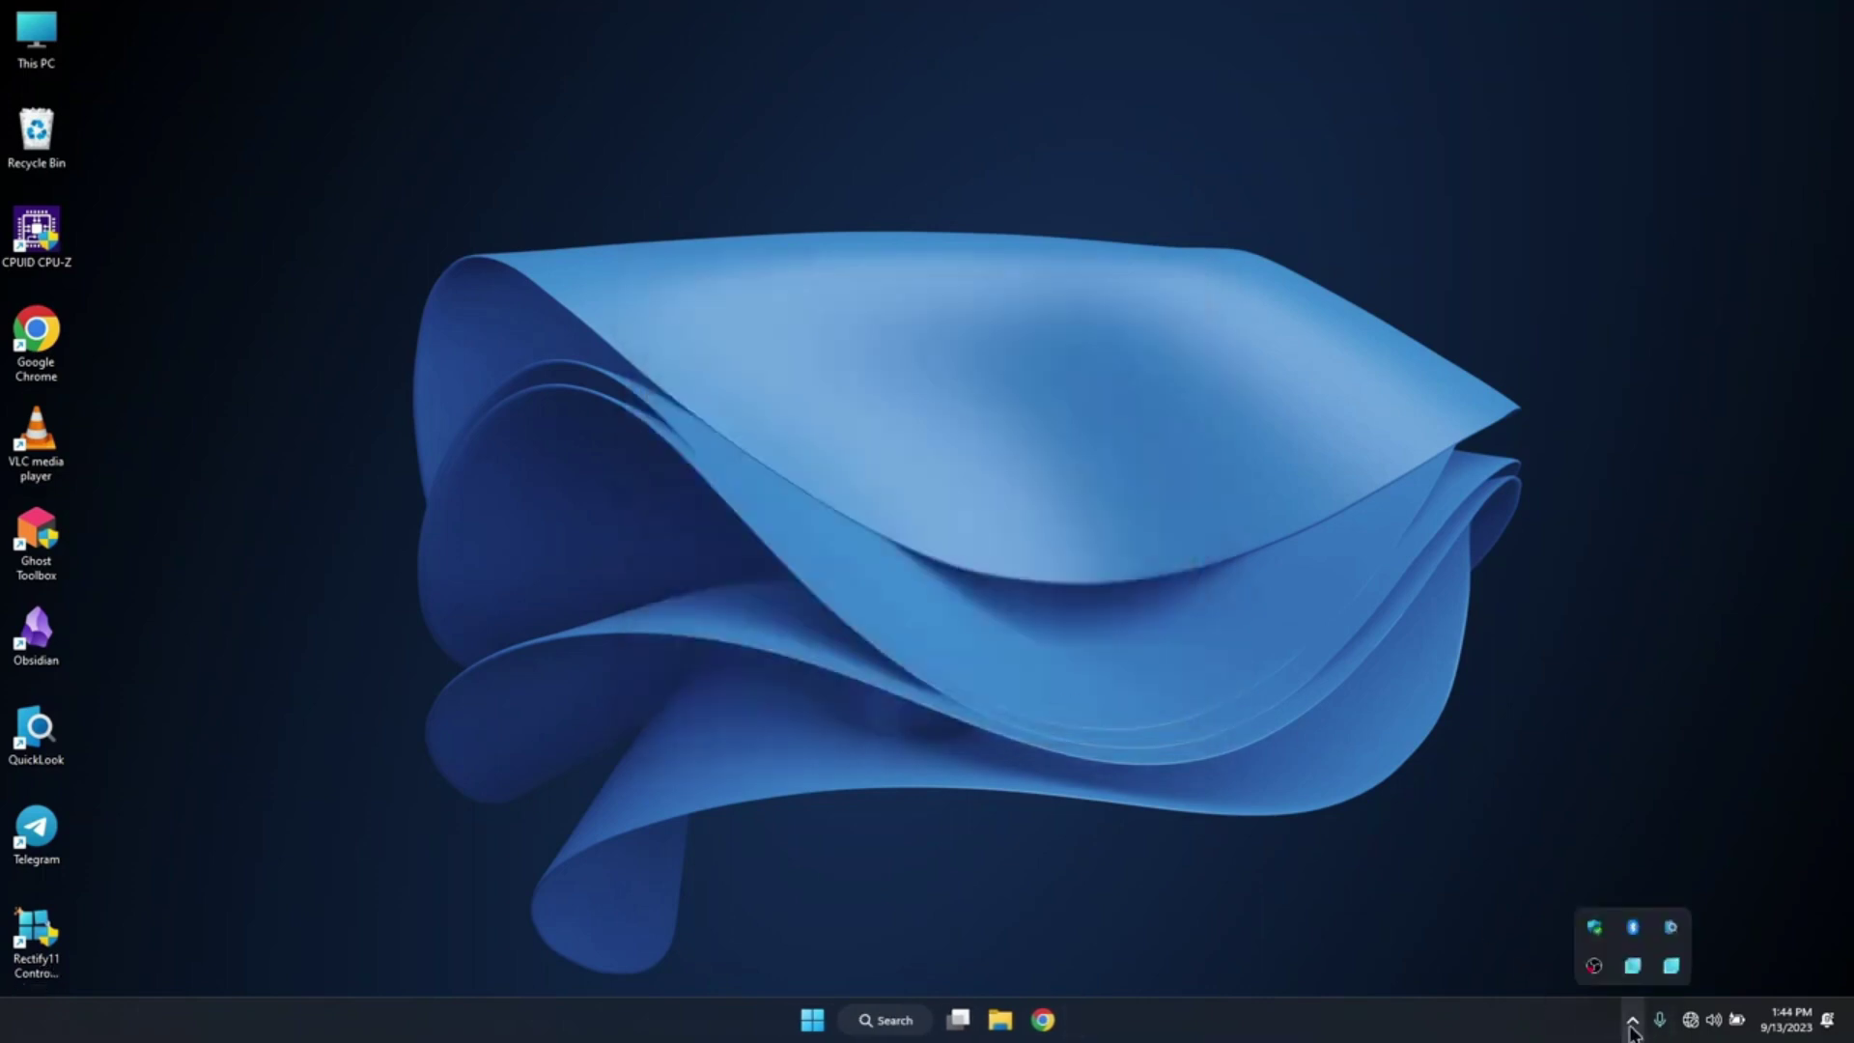
{"action": "left_click", "coordinate": [1633, 966]}
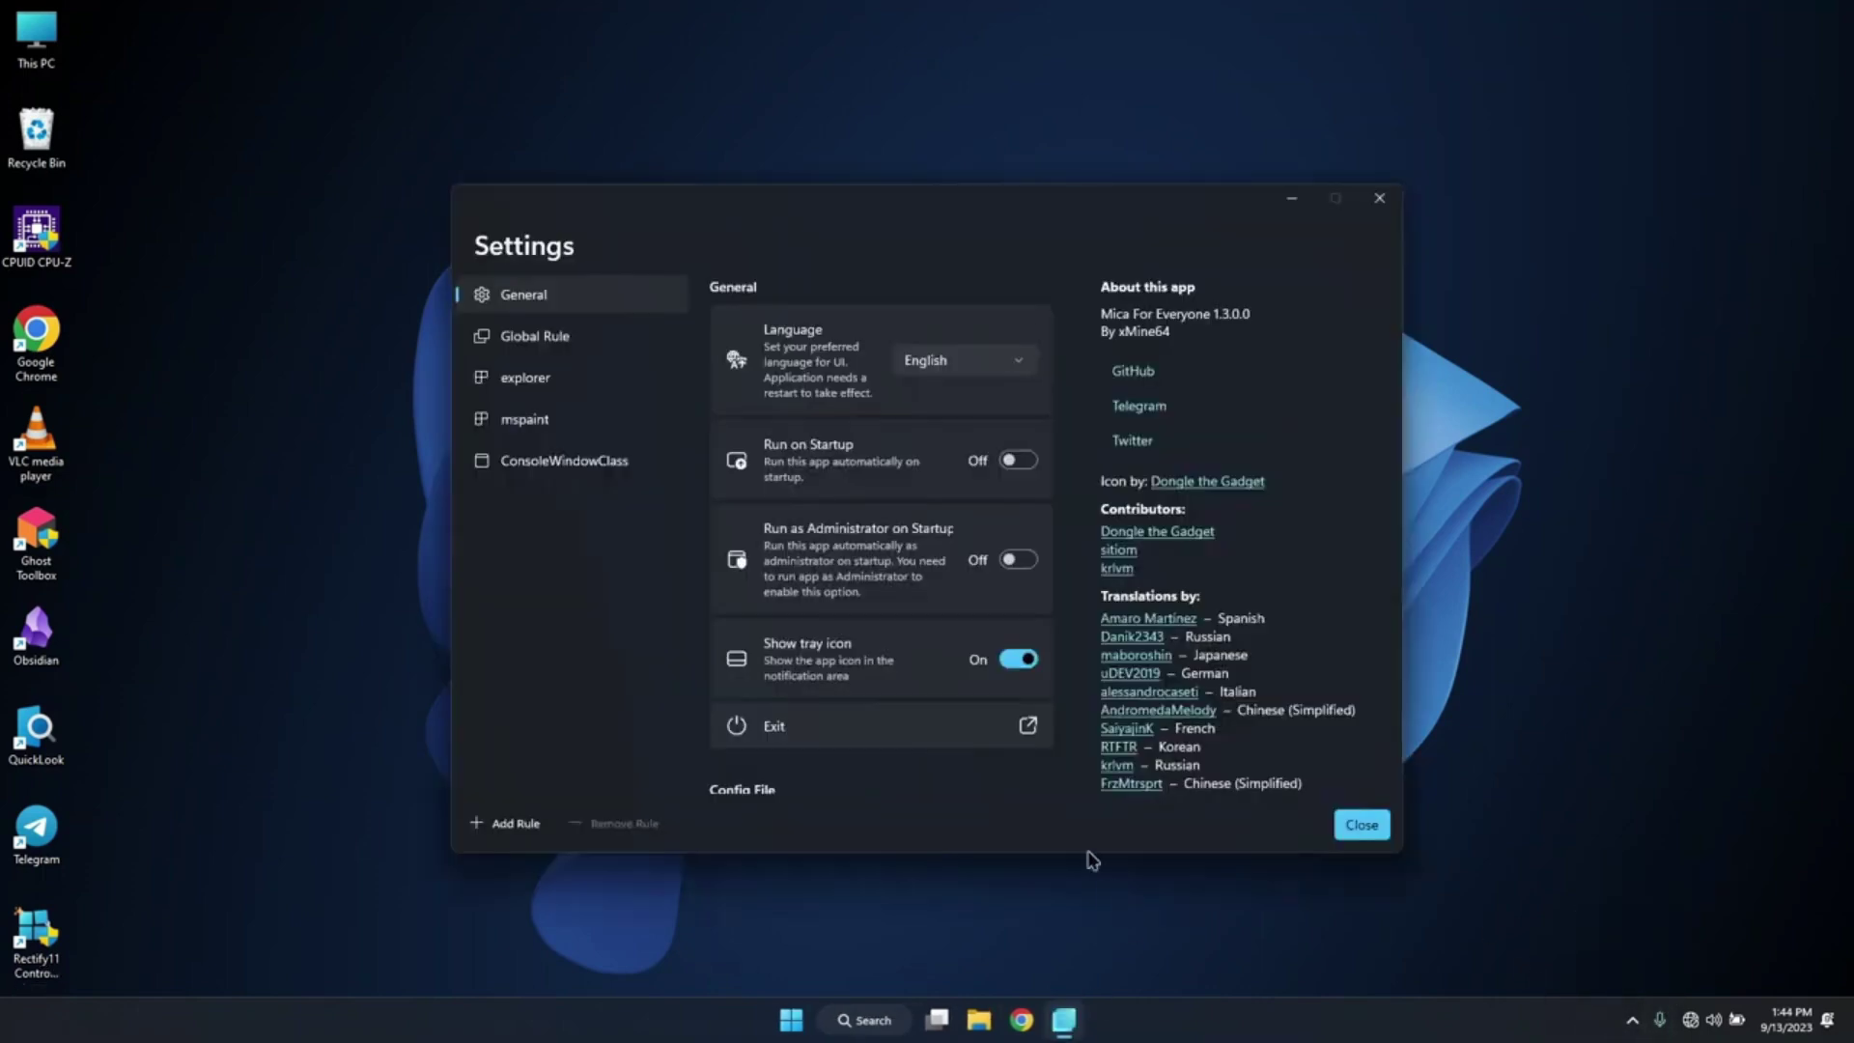
{"action": "left_click", "coordinate": [1031, 462]}
{"action": "left_click", "coordinate": [1028, 570]}
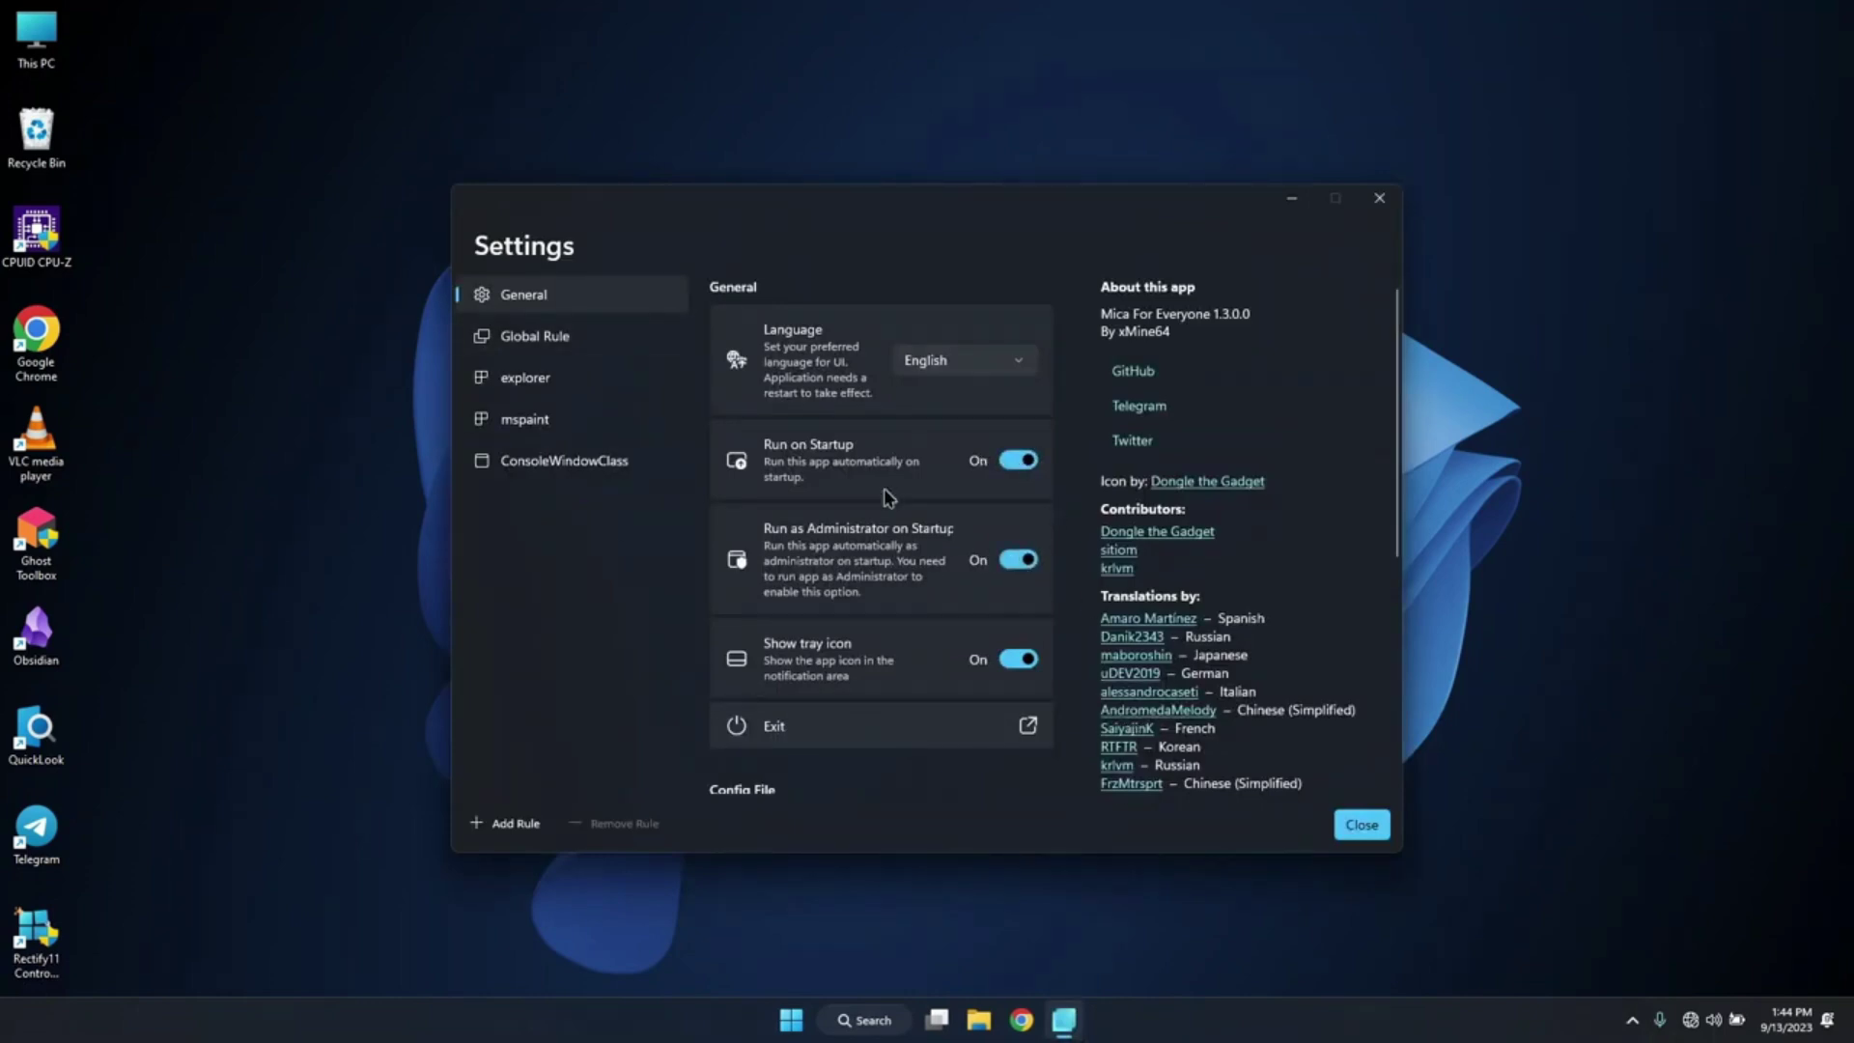
- Set the backdrop type to Acrylic for both the Global Rule and the explorer rule
{"action": "left_click", "coordinate": [626, 347]}
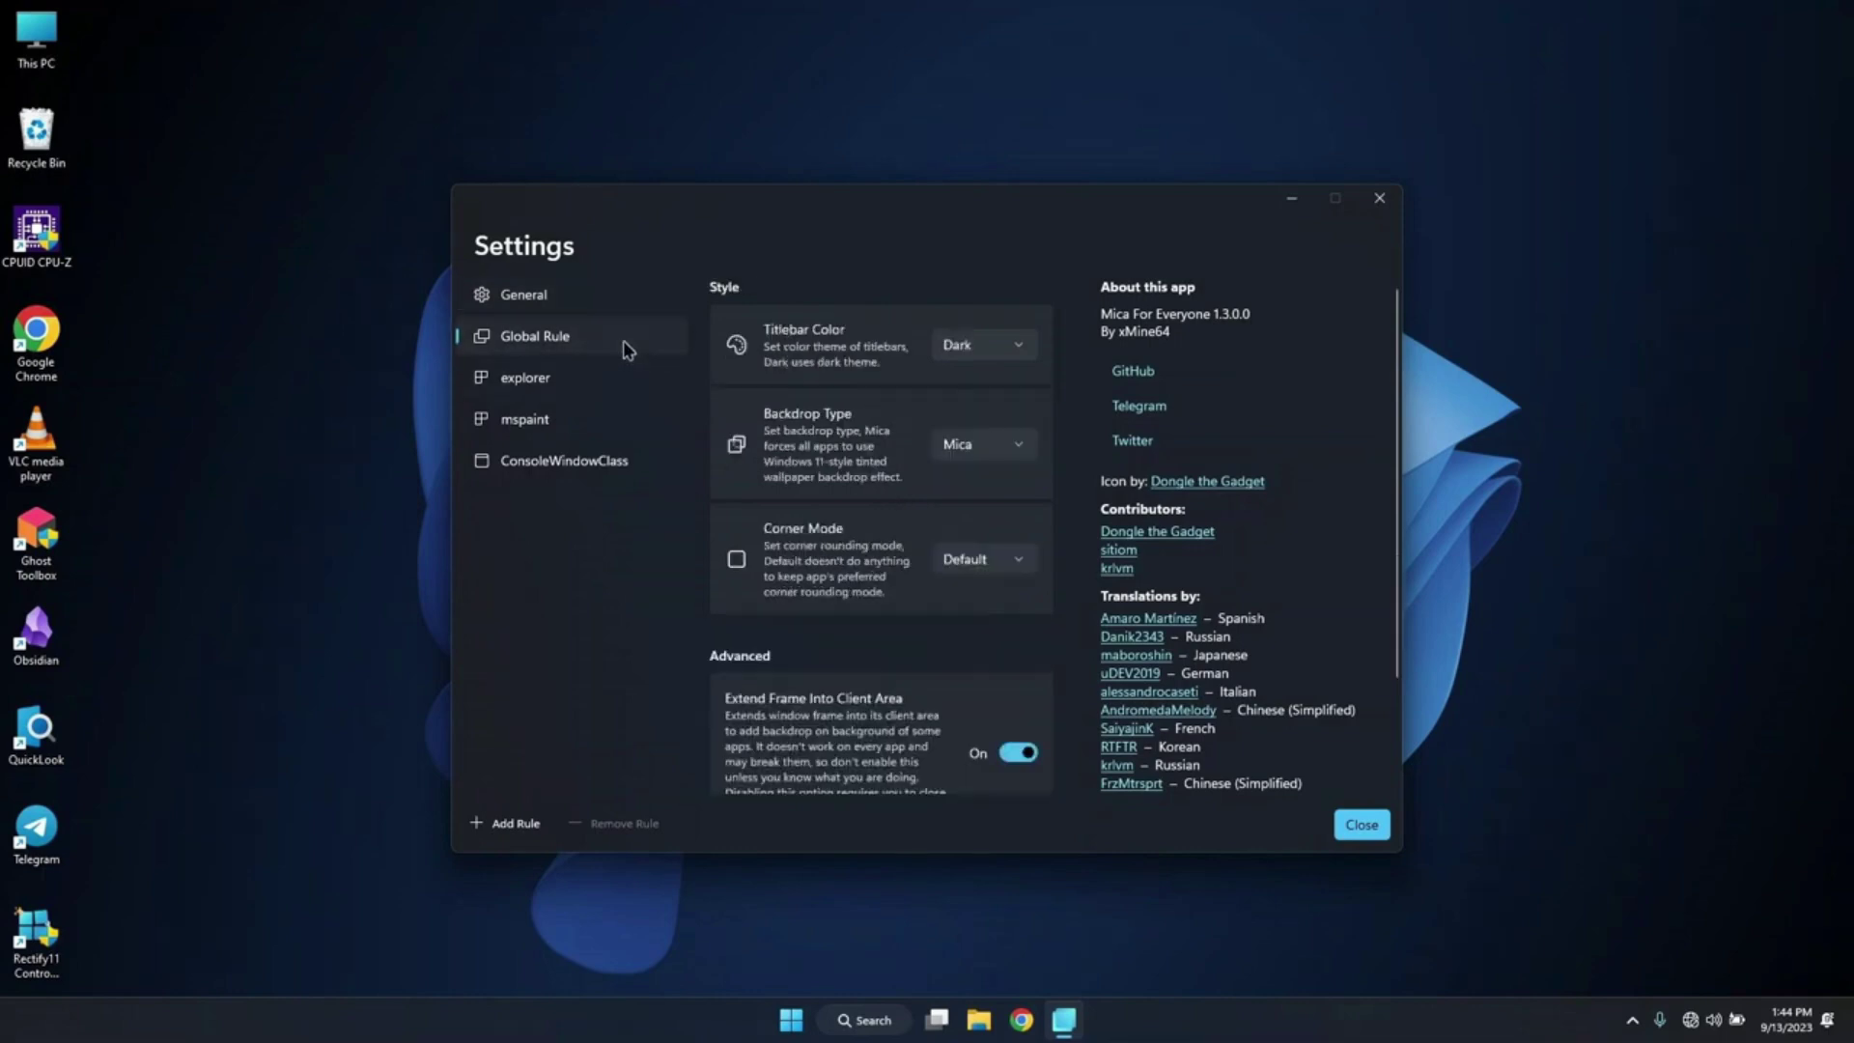
{"action": "left_click", "coordinate": [1008, 444]}
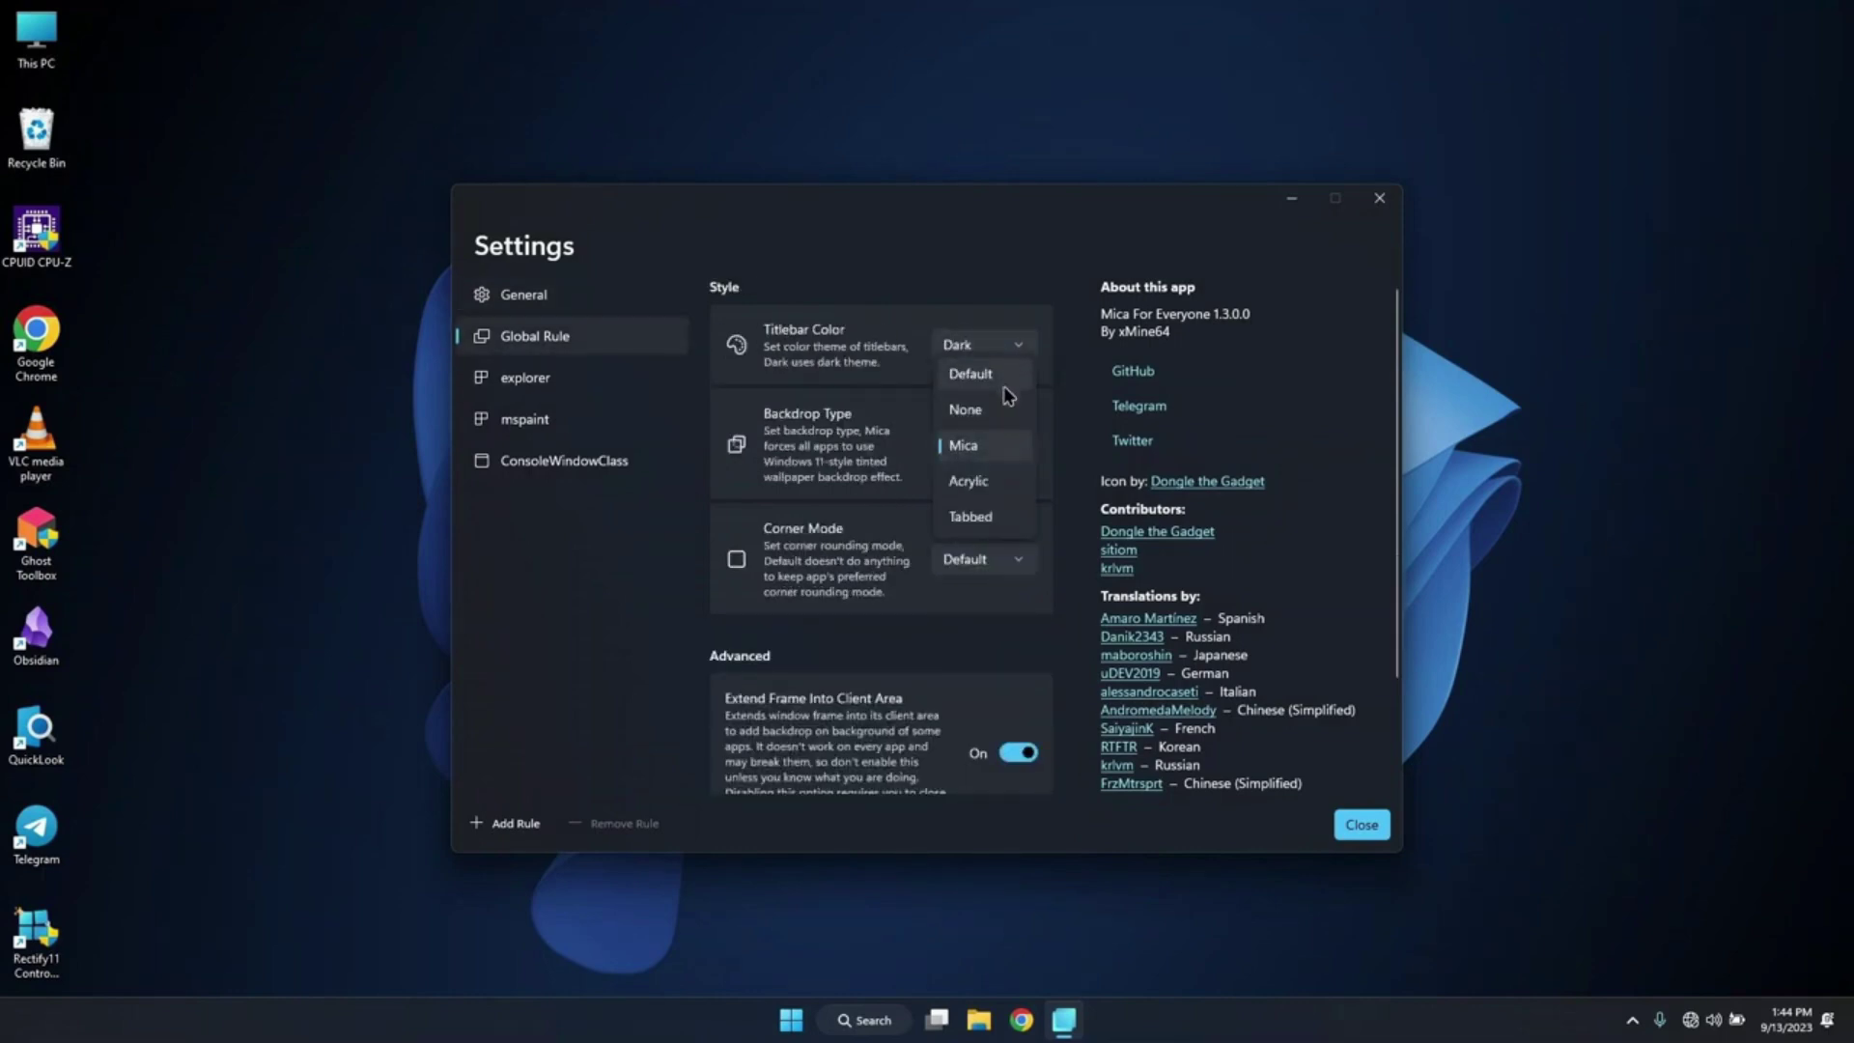
{"action": "left_click", "coordinate": [1003, 485]}
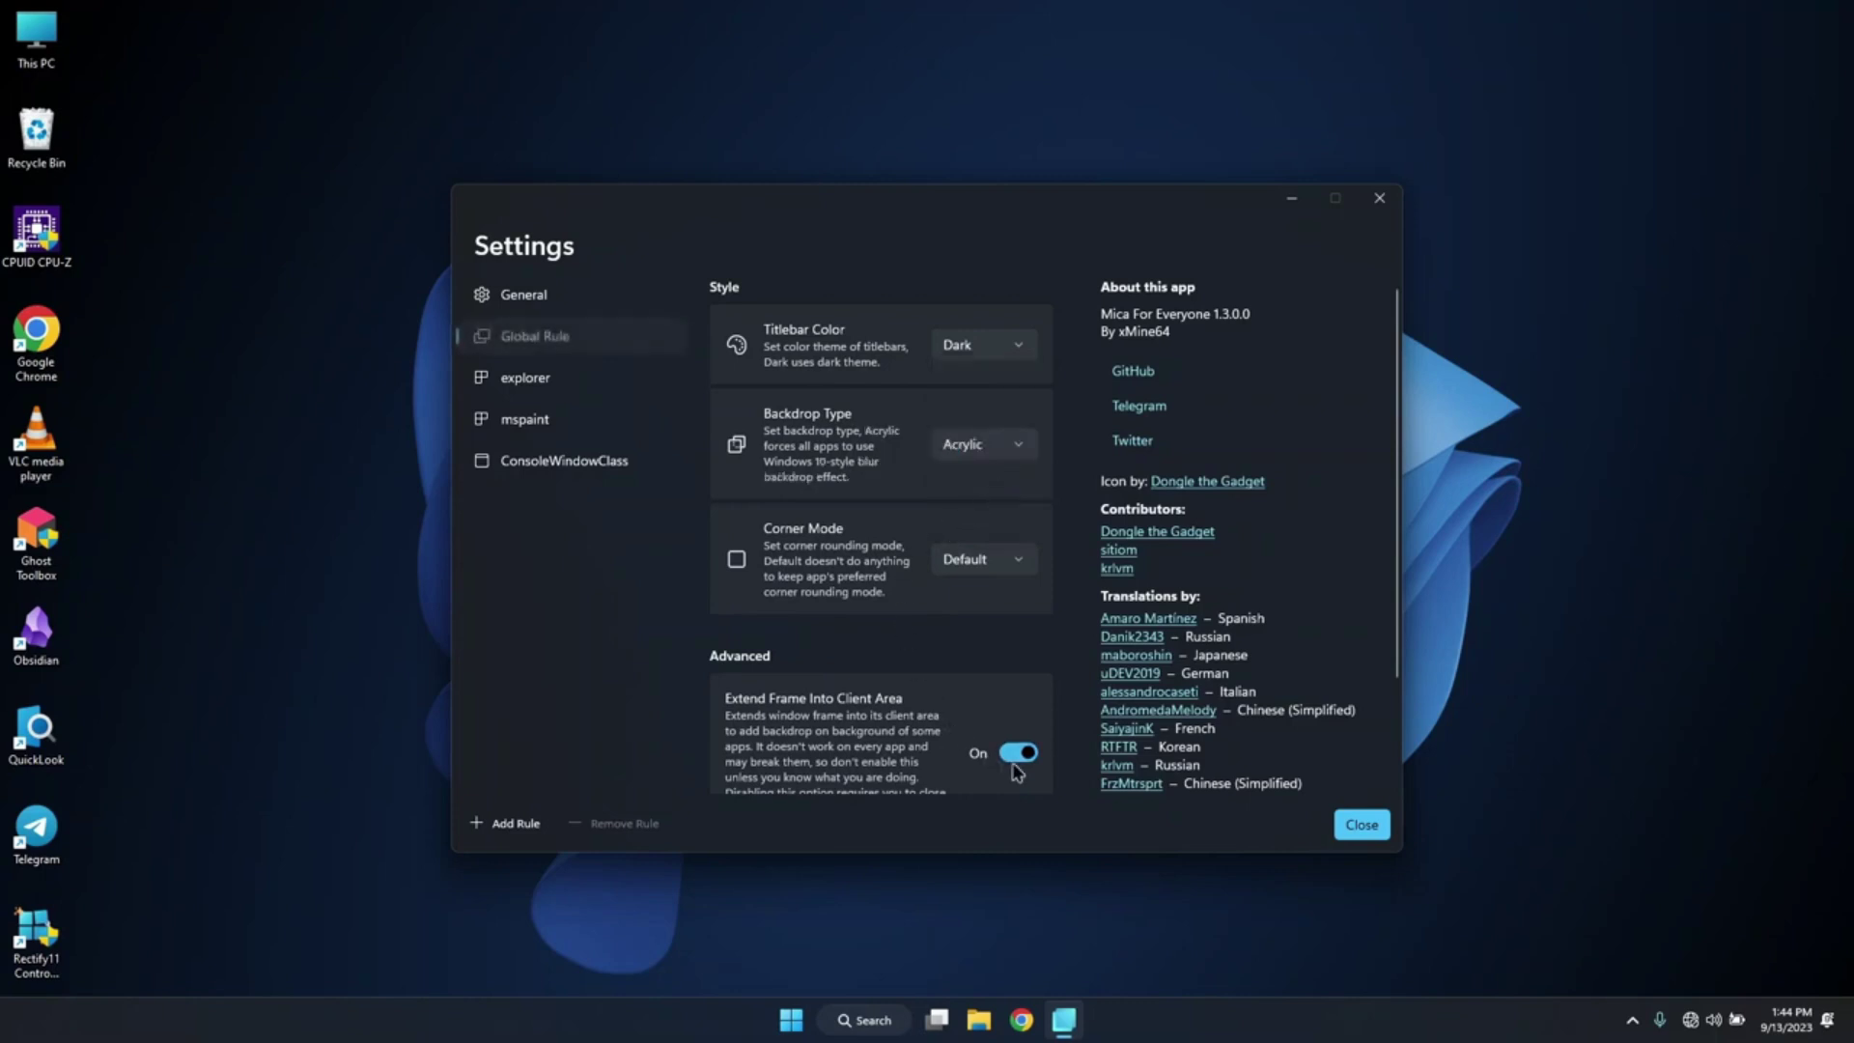
{"action": "left_click", "coordinate": [676, 381]}
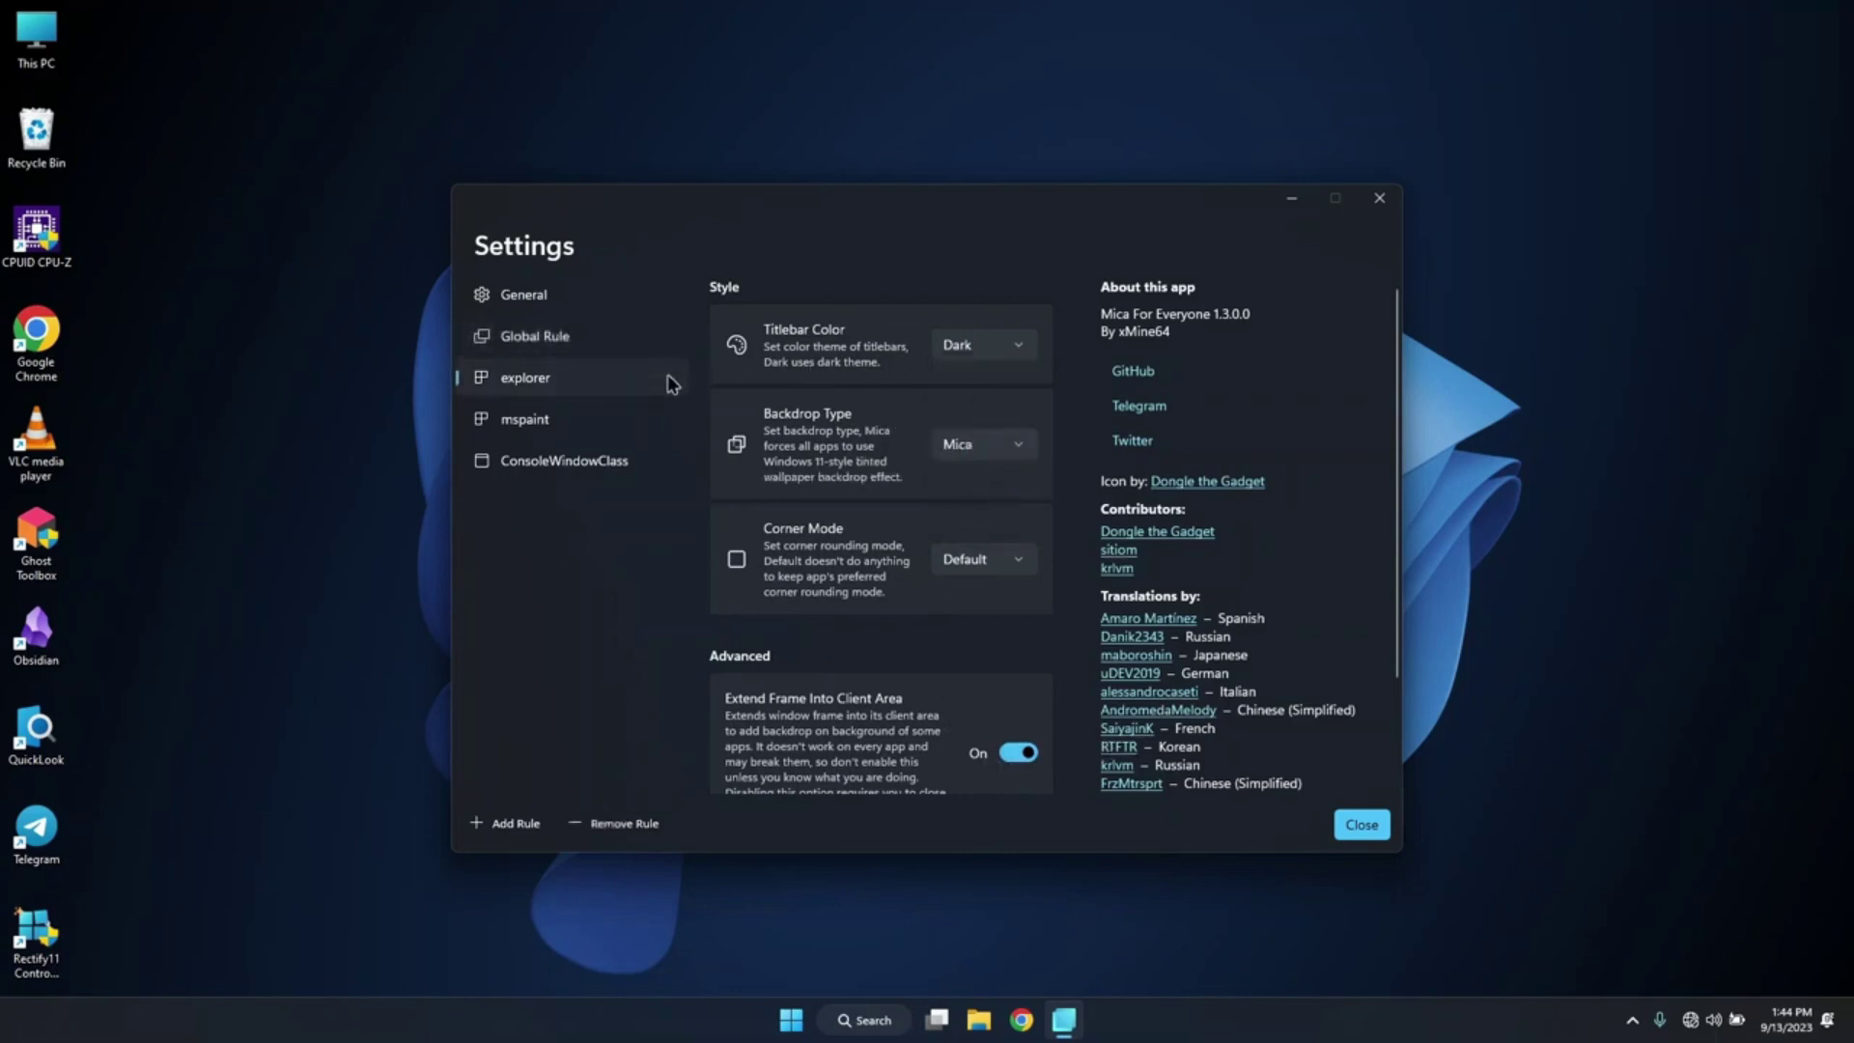
{"action": "left_click", "coordinate": [968, 437]}
{"action": "left_click", "coordinate": [1014, 480]}
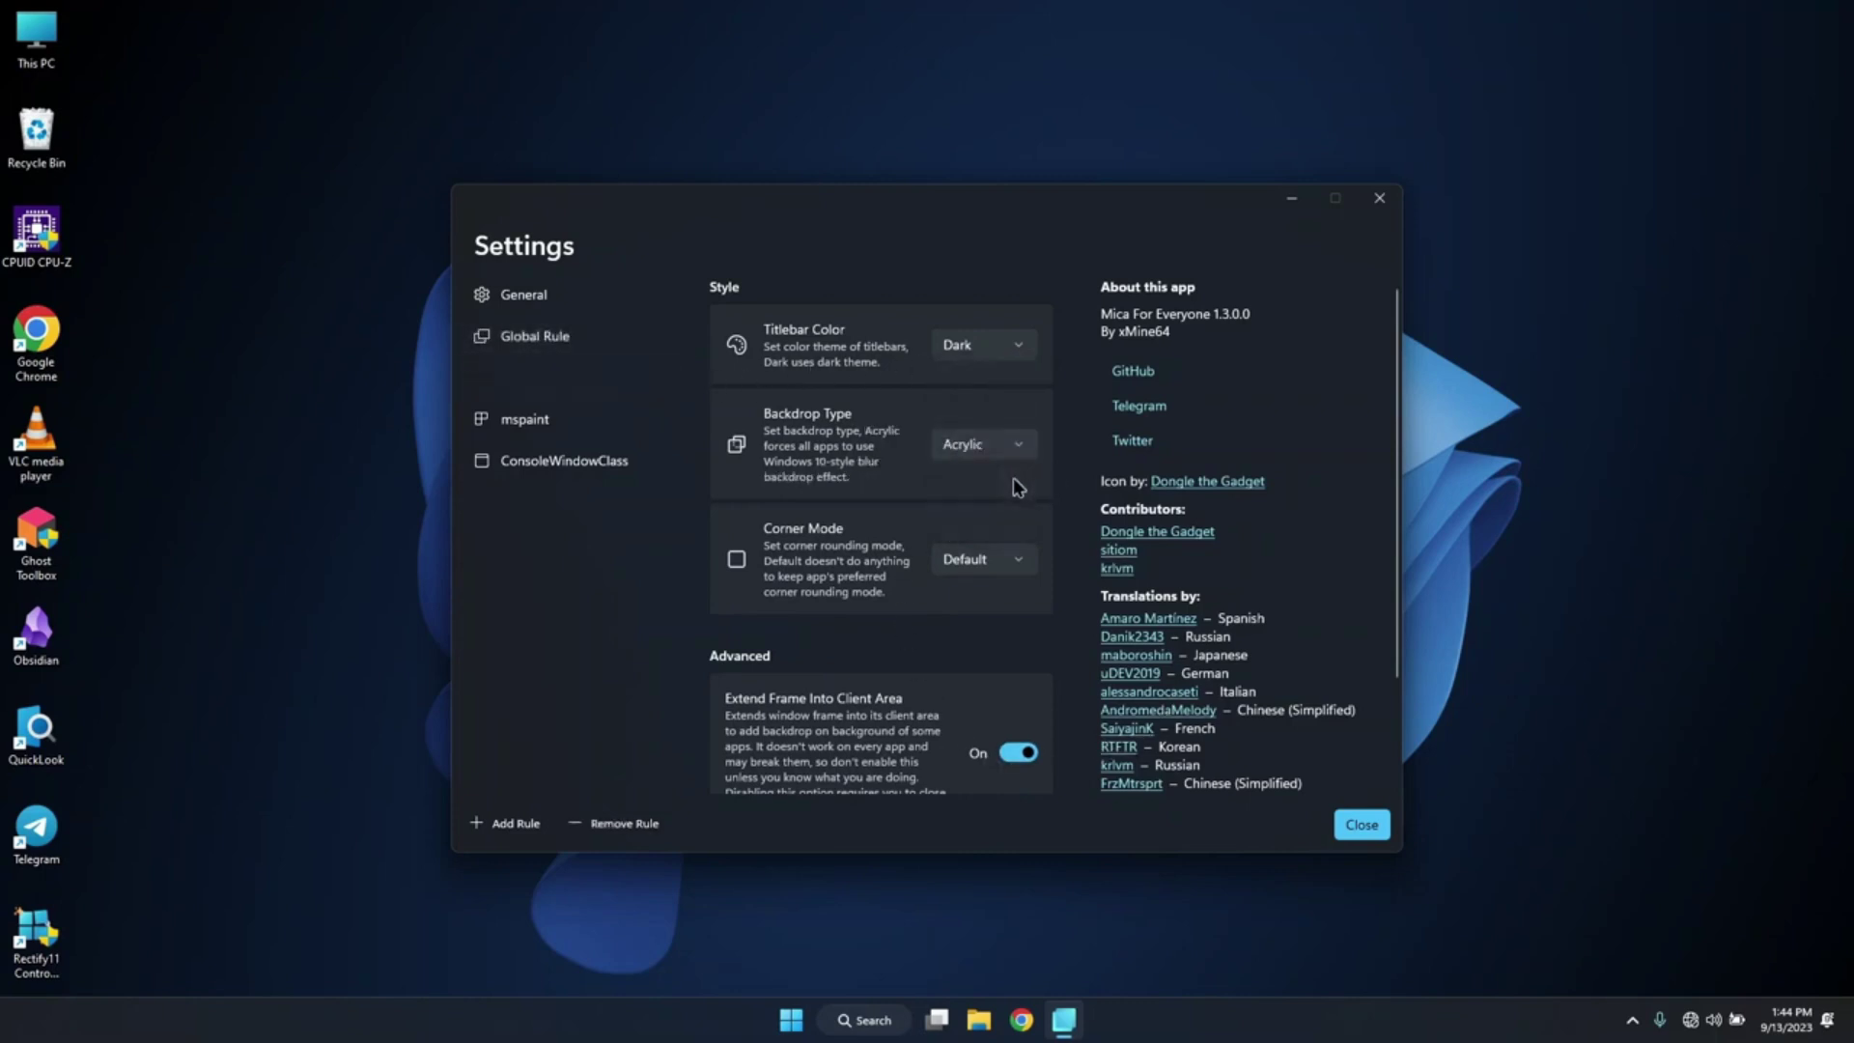
{"action": "left_click", "coordinate": [1360, 827]}
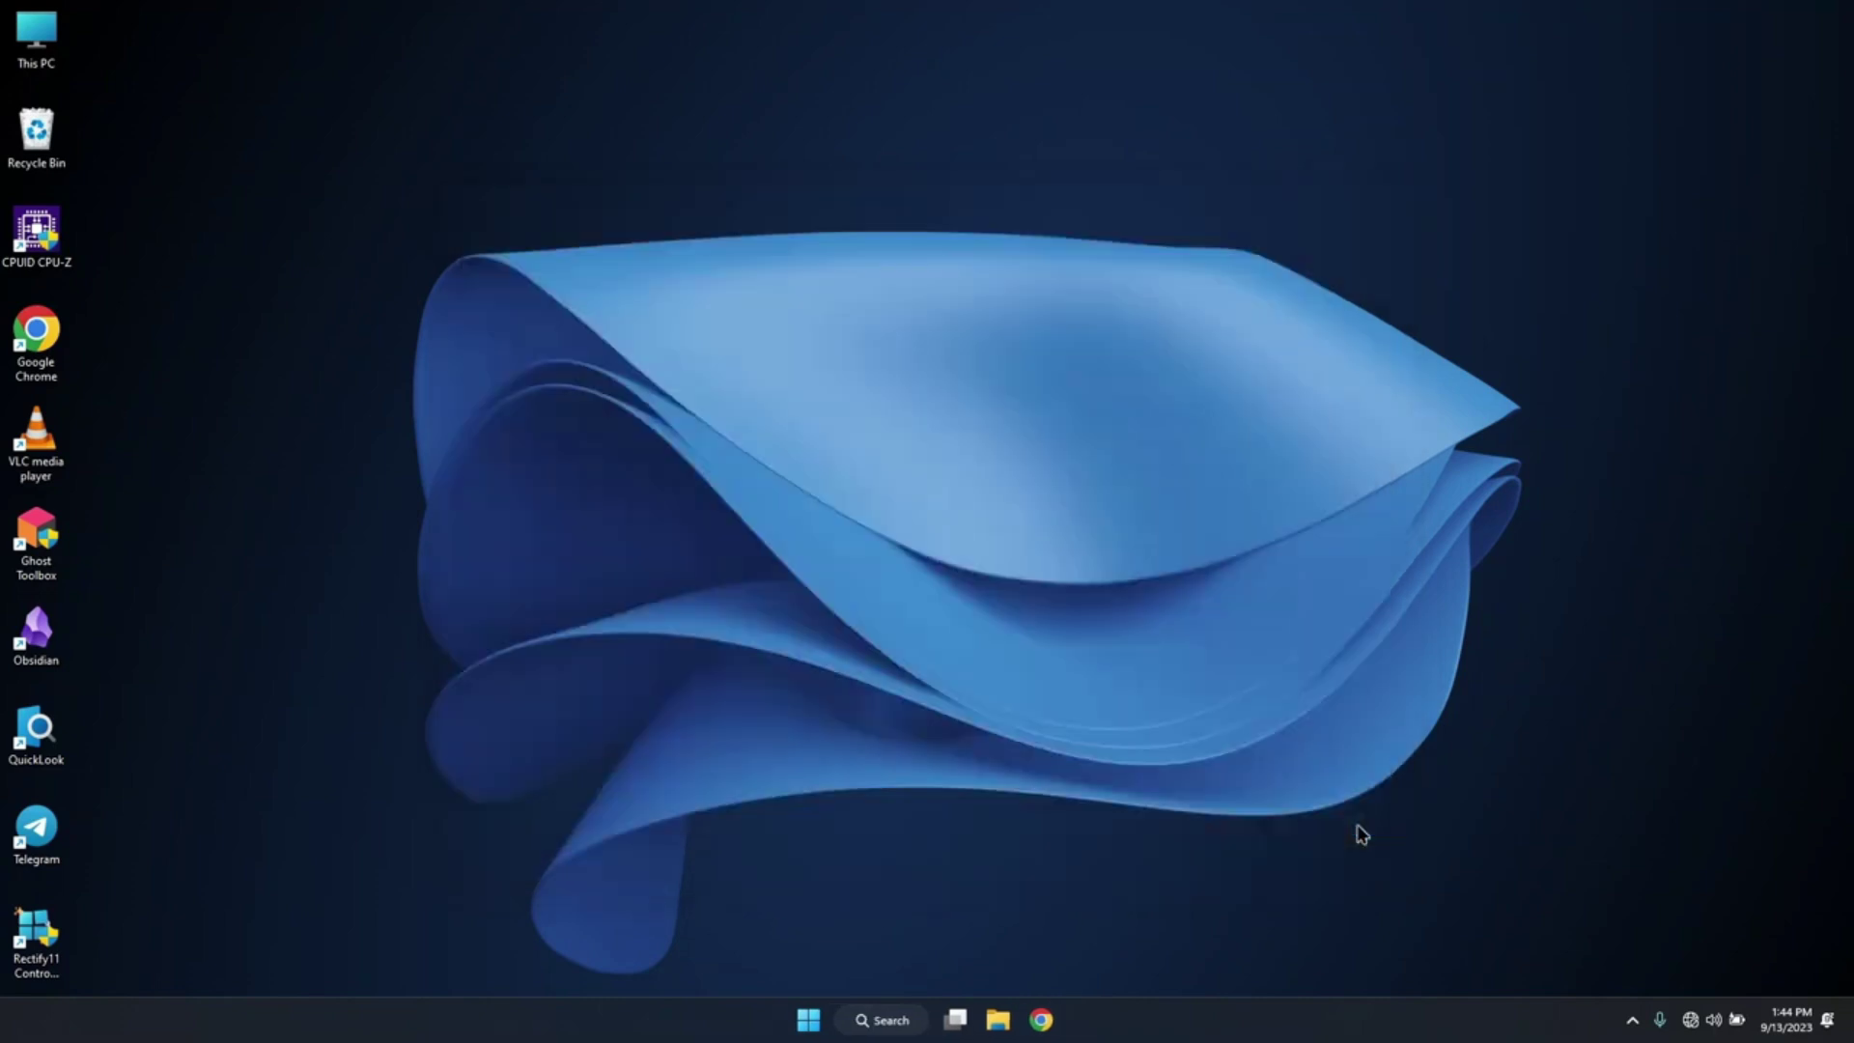
{"action": "left_click", "coordinate": [999, 1021]}
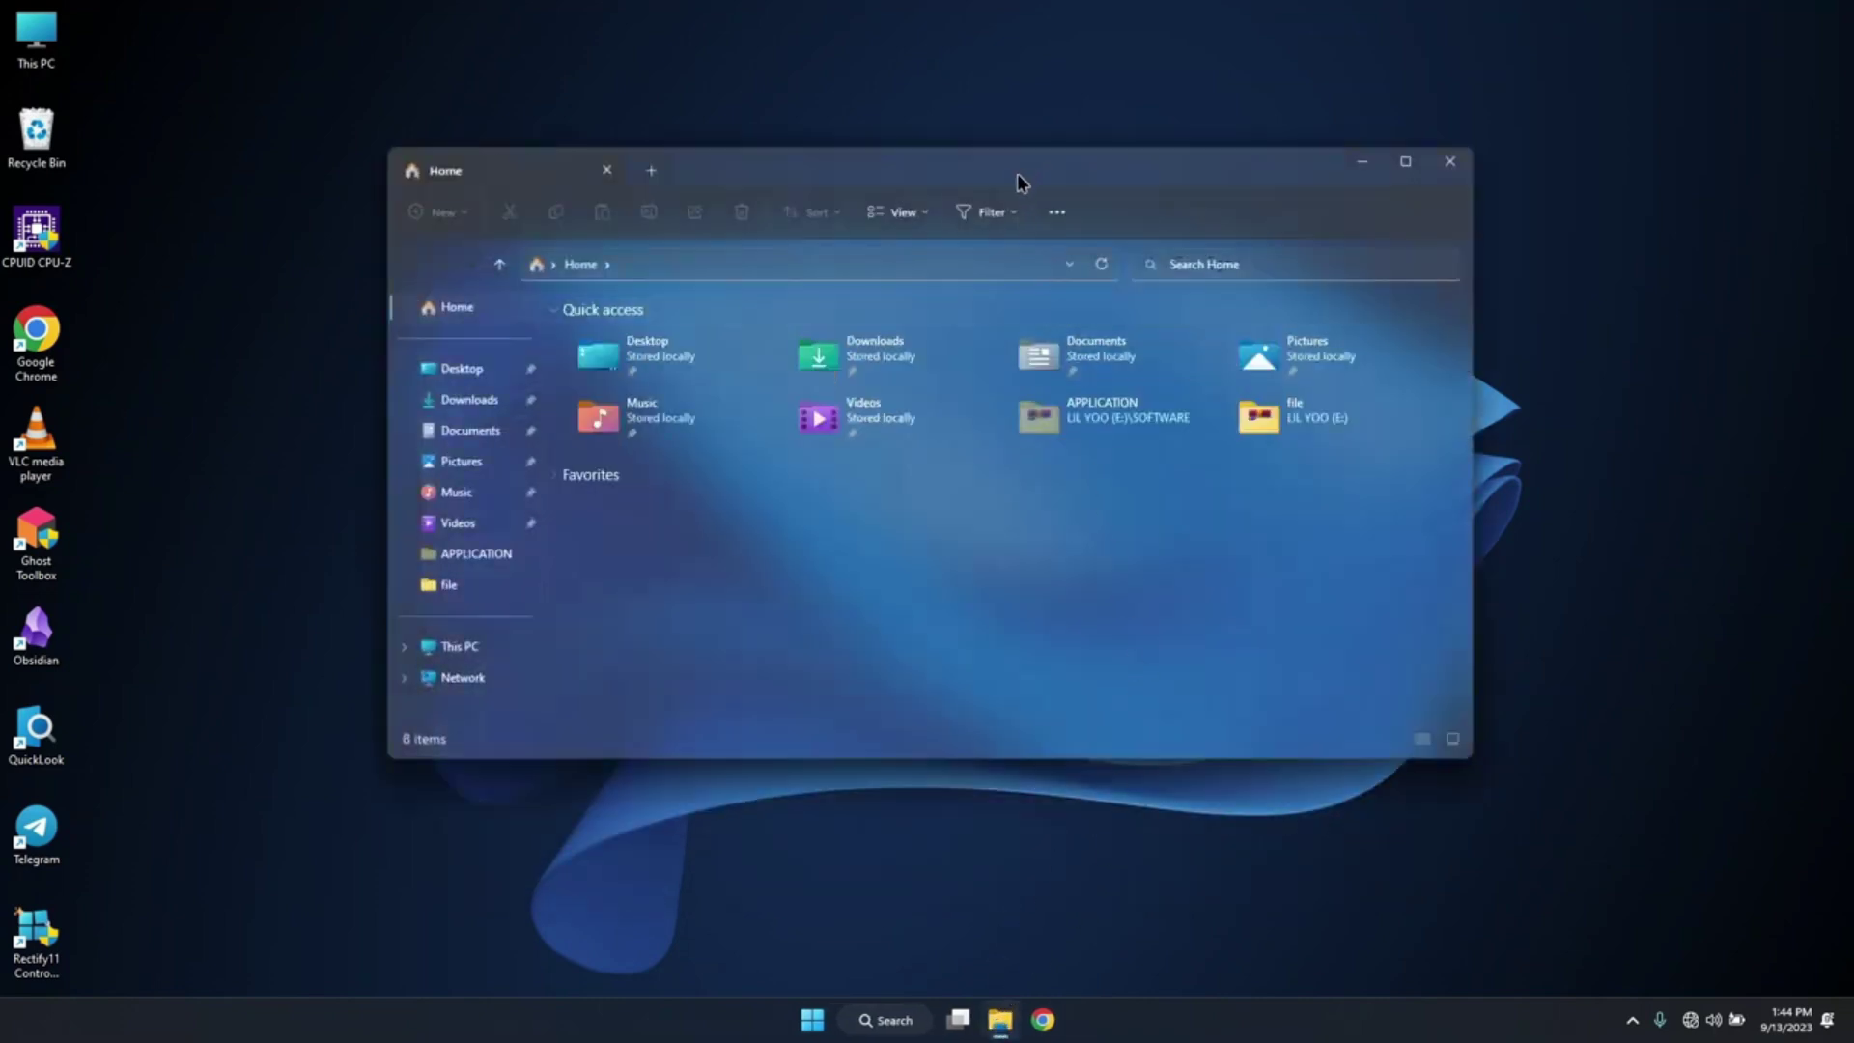
{"action": "left_click", "coordinate": [494, 697]}
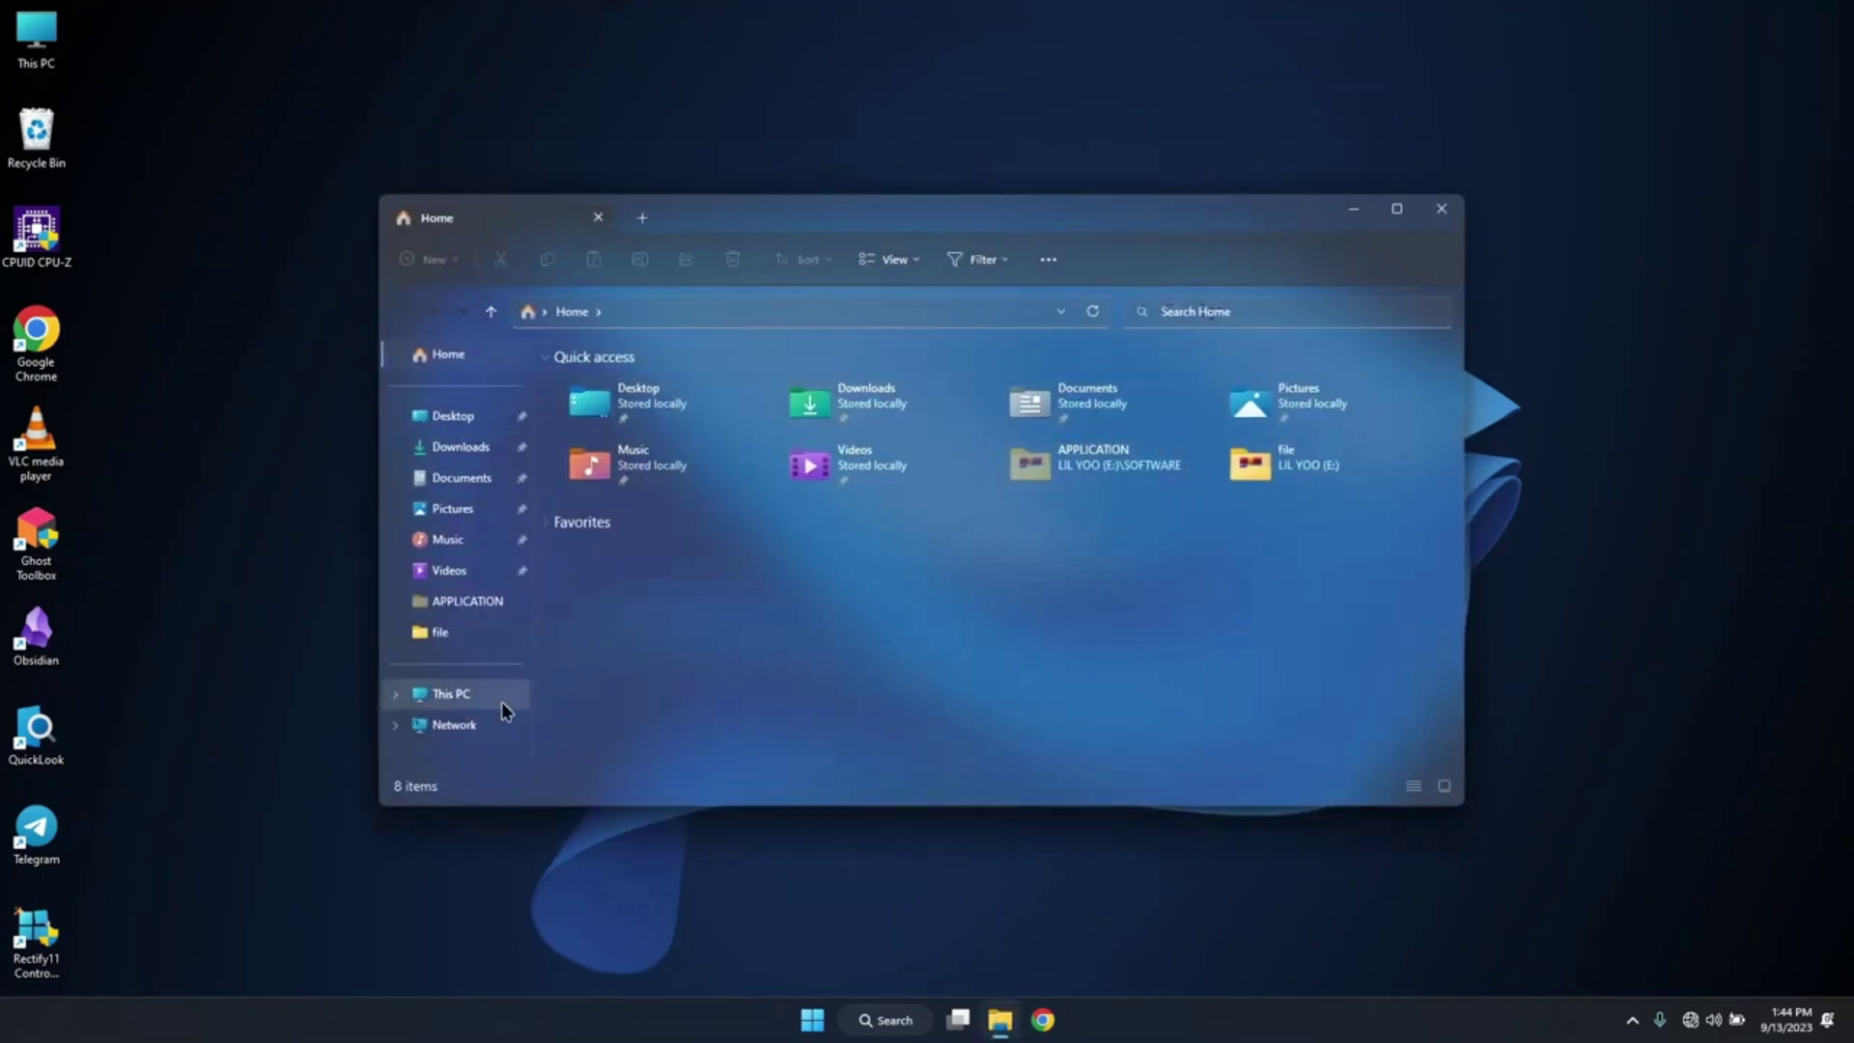
{"action": "left_click_drag", "start_coordinate": [633, 431], "coordinate": [1458, 198]}
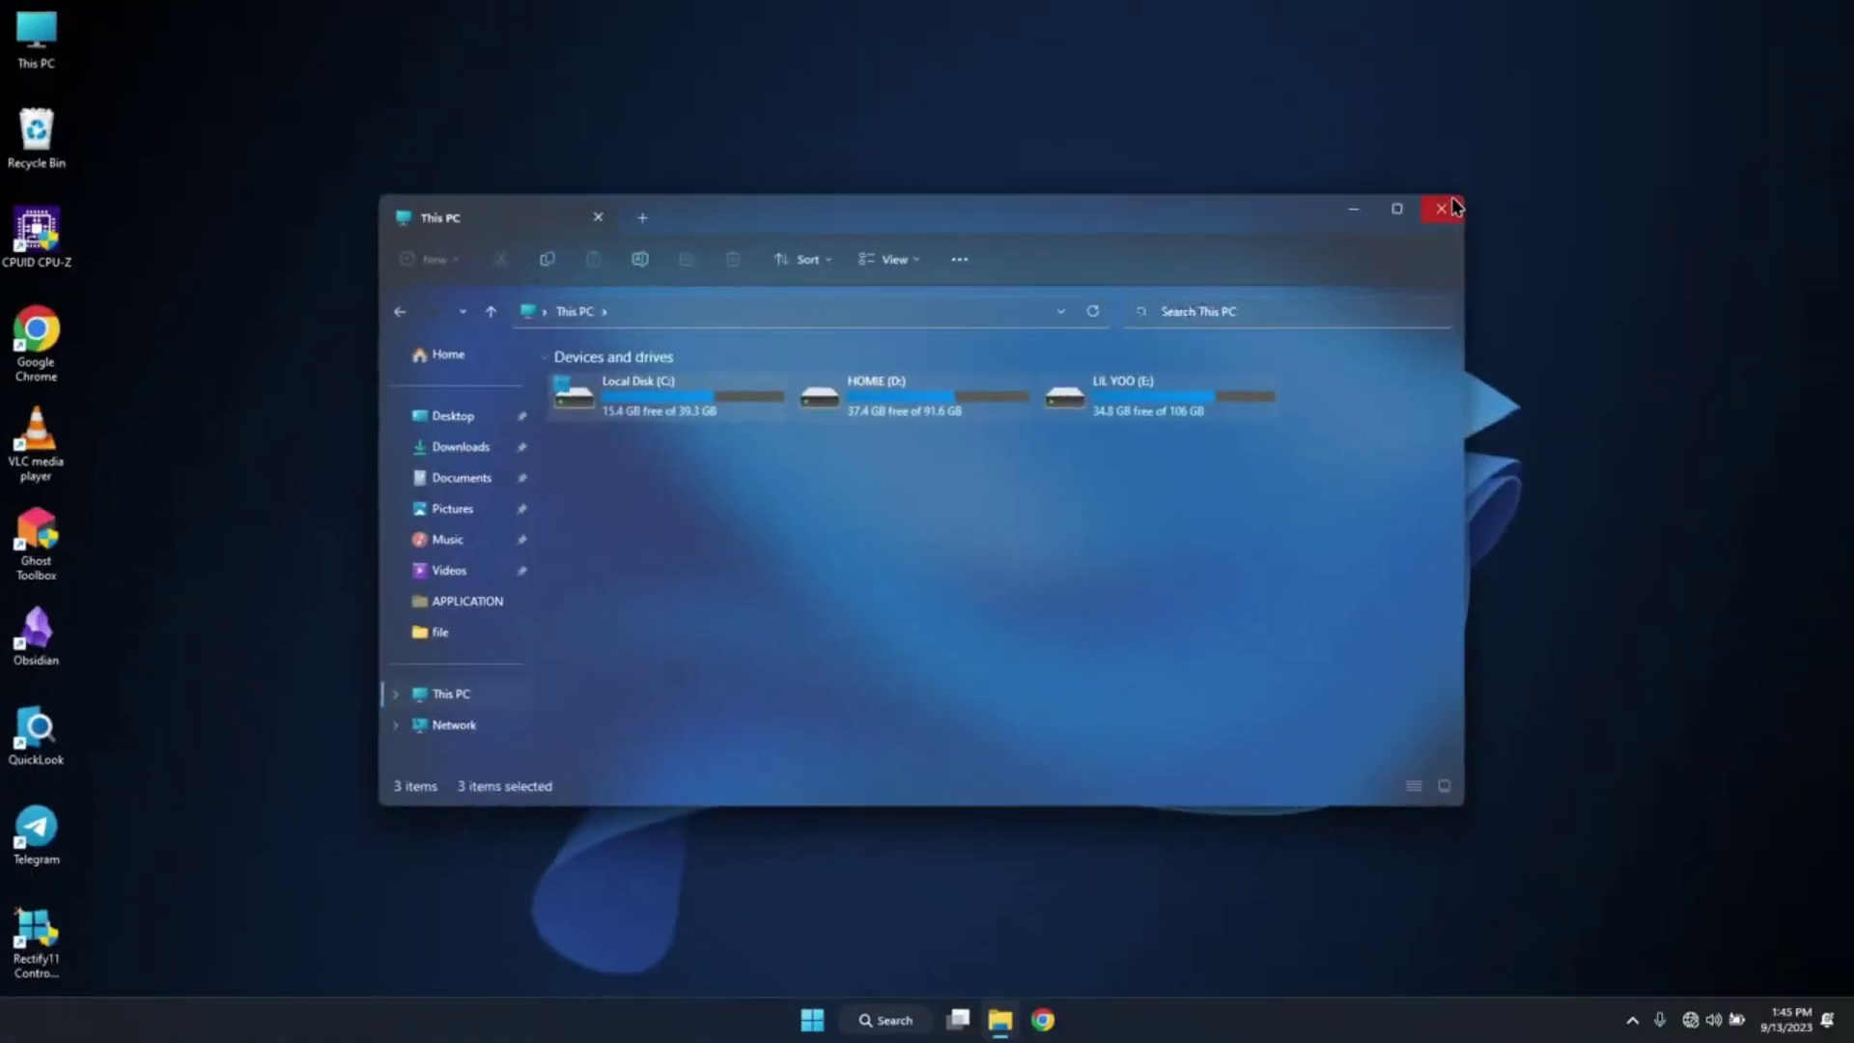
{"action": "left_click", "coordinate": [1451, 203]}
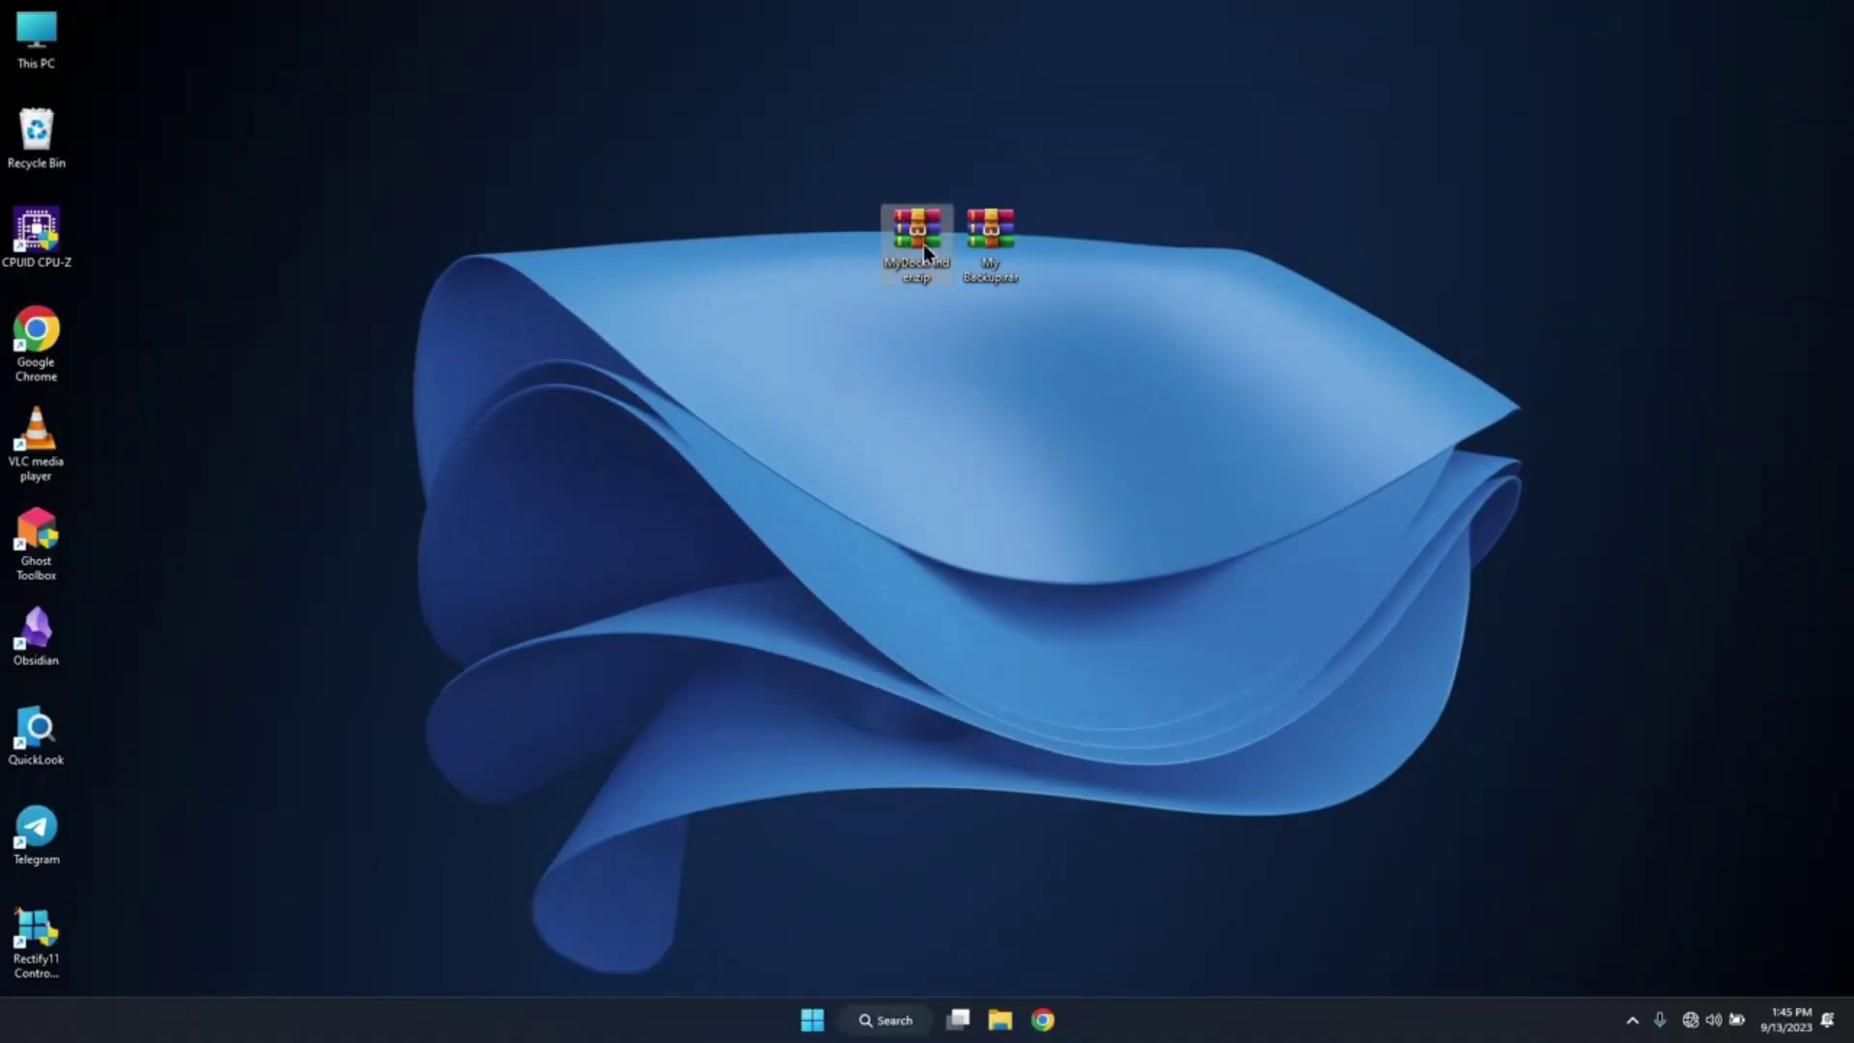
- Extract MyDockFinder.zip onto the desktop with WinRAR and cut the resulting MyDock folder
{"action": "right_click", "coordinate": [923, 245]}
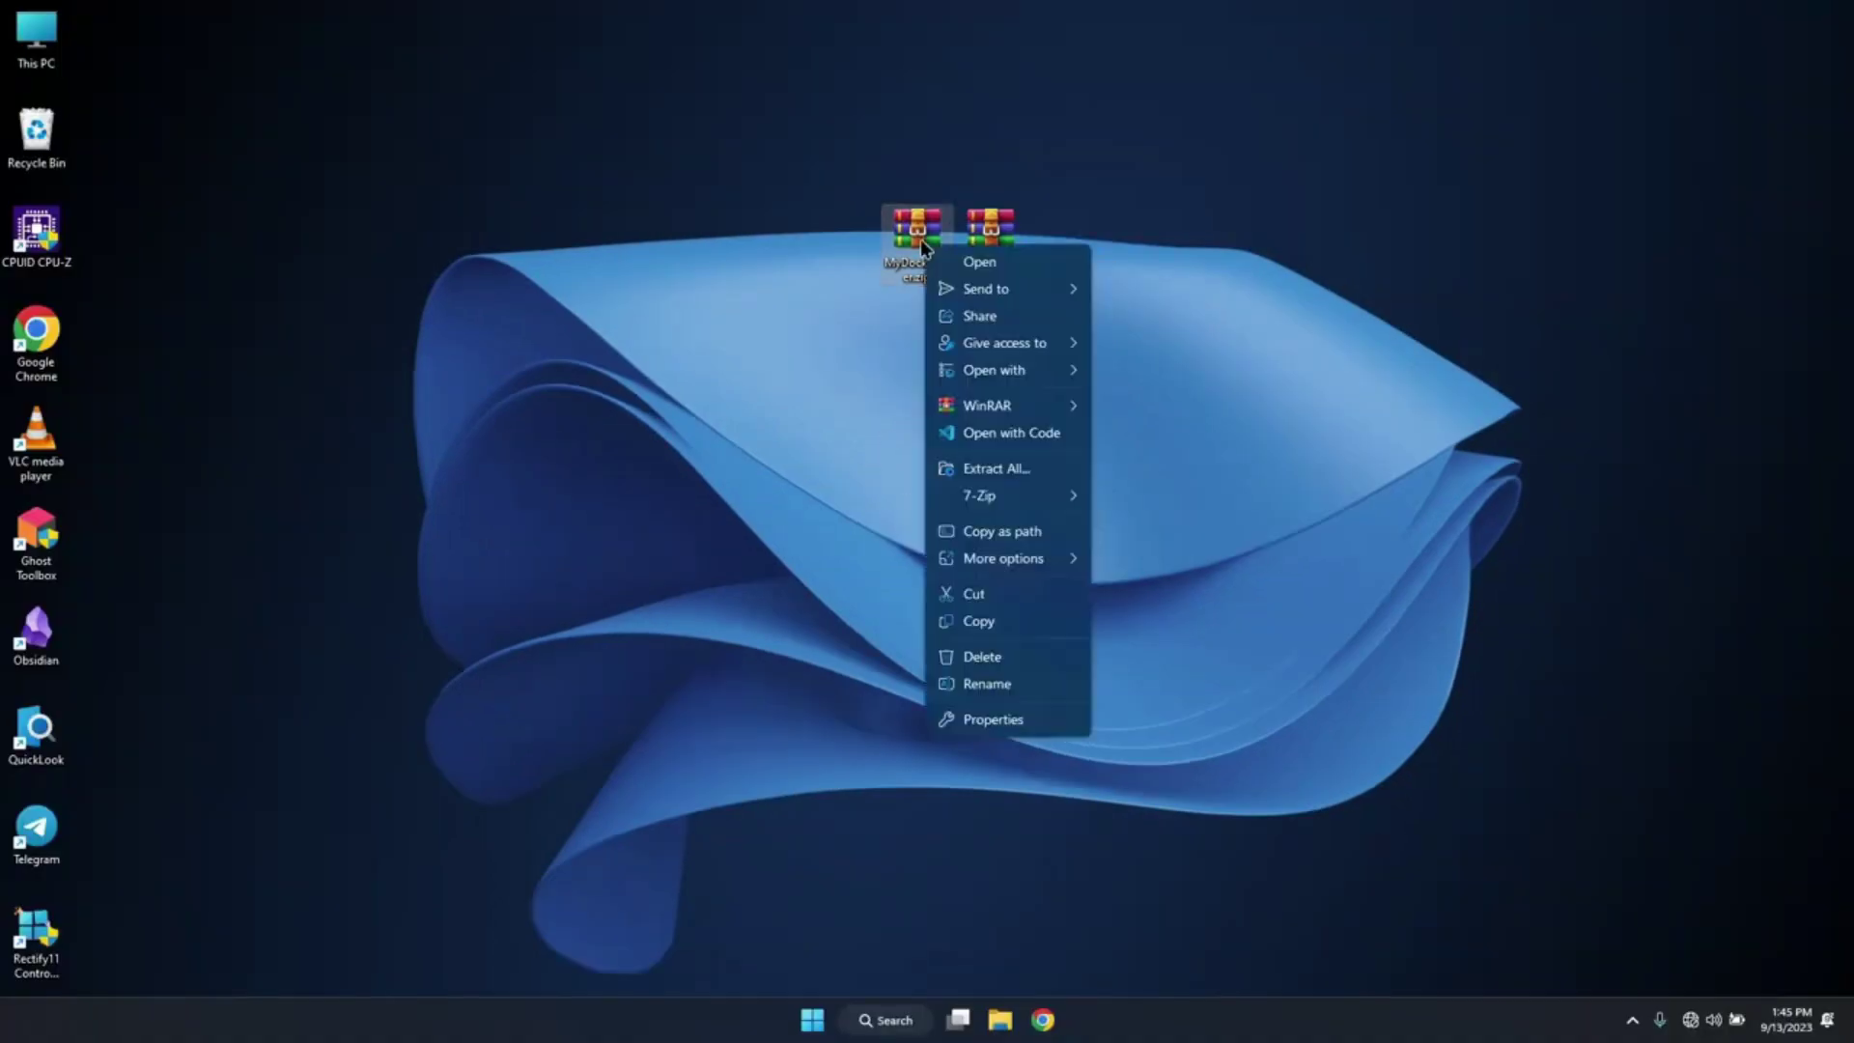
{"action": "mouse_move", "coordinate": [1023, 405]}
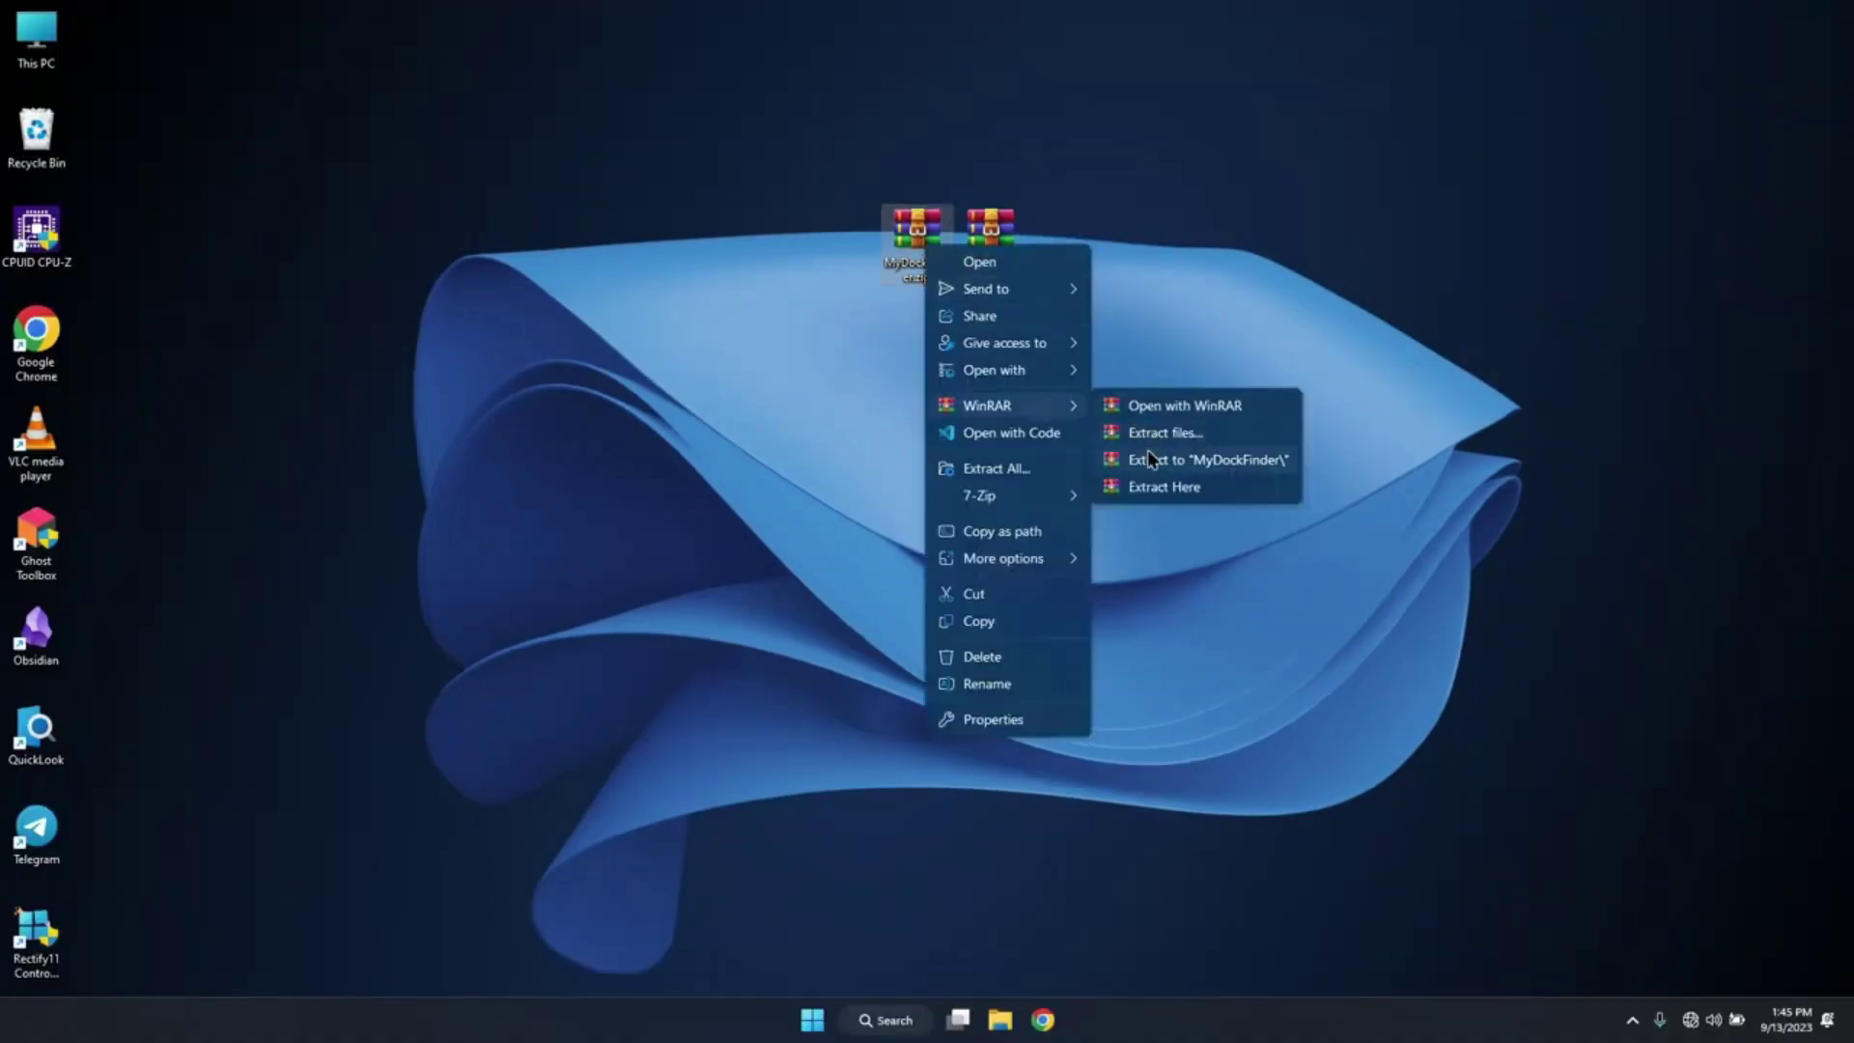
{"action": "left_click", "coordinate": [1147, 489]}
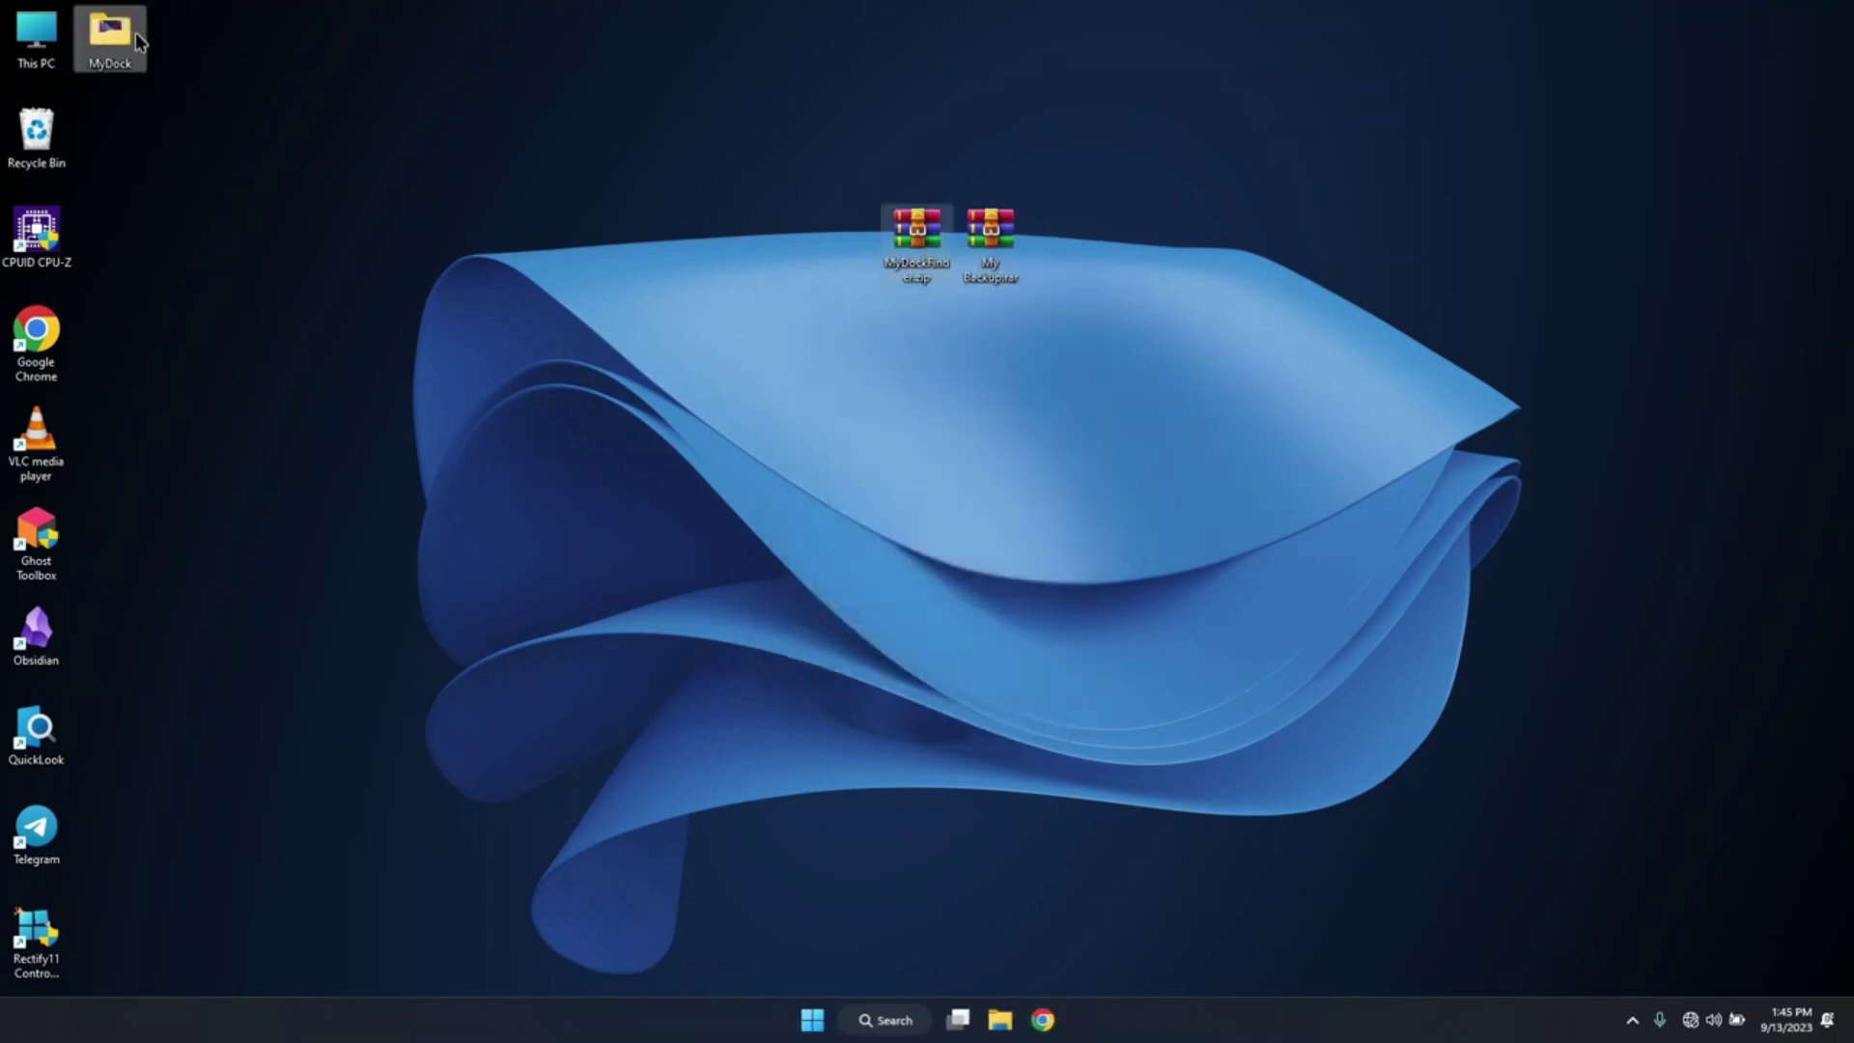
{"action": "left_click_drag", "start_coordinate": [136, 35], "coordinate": [820, 298]}
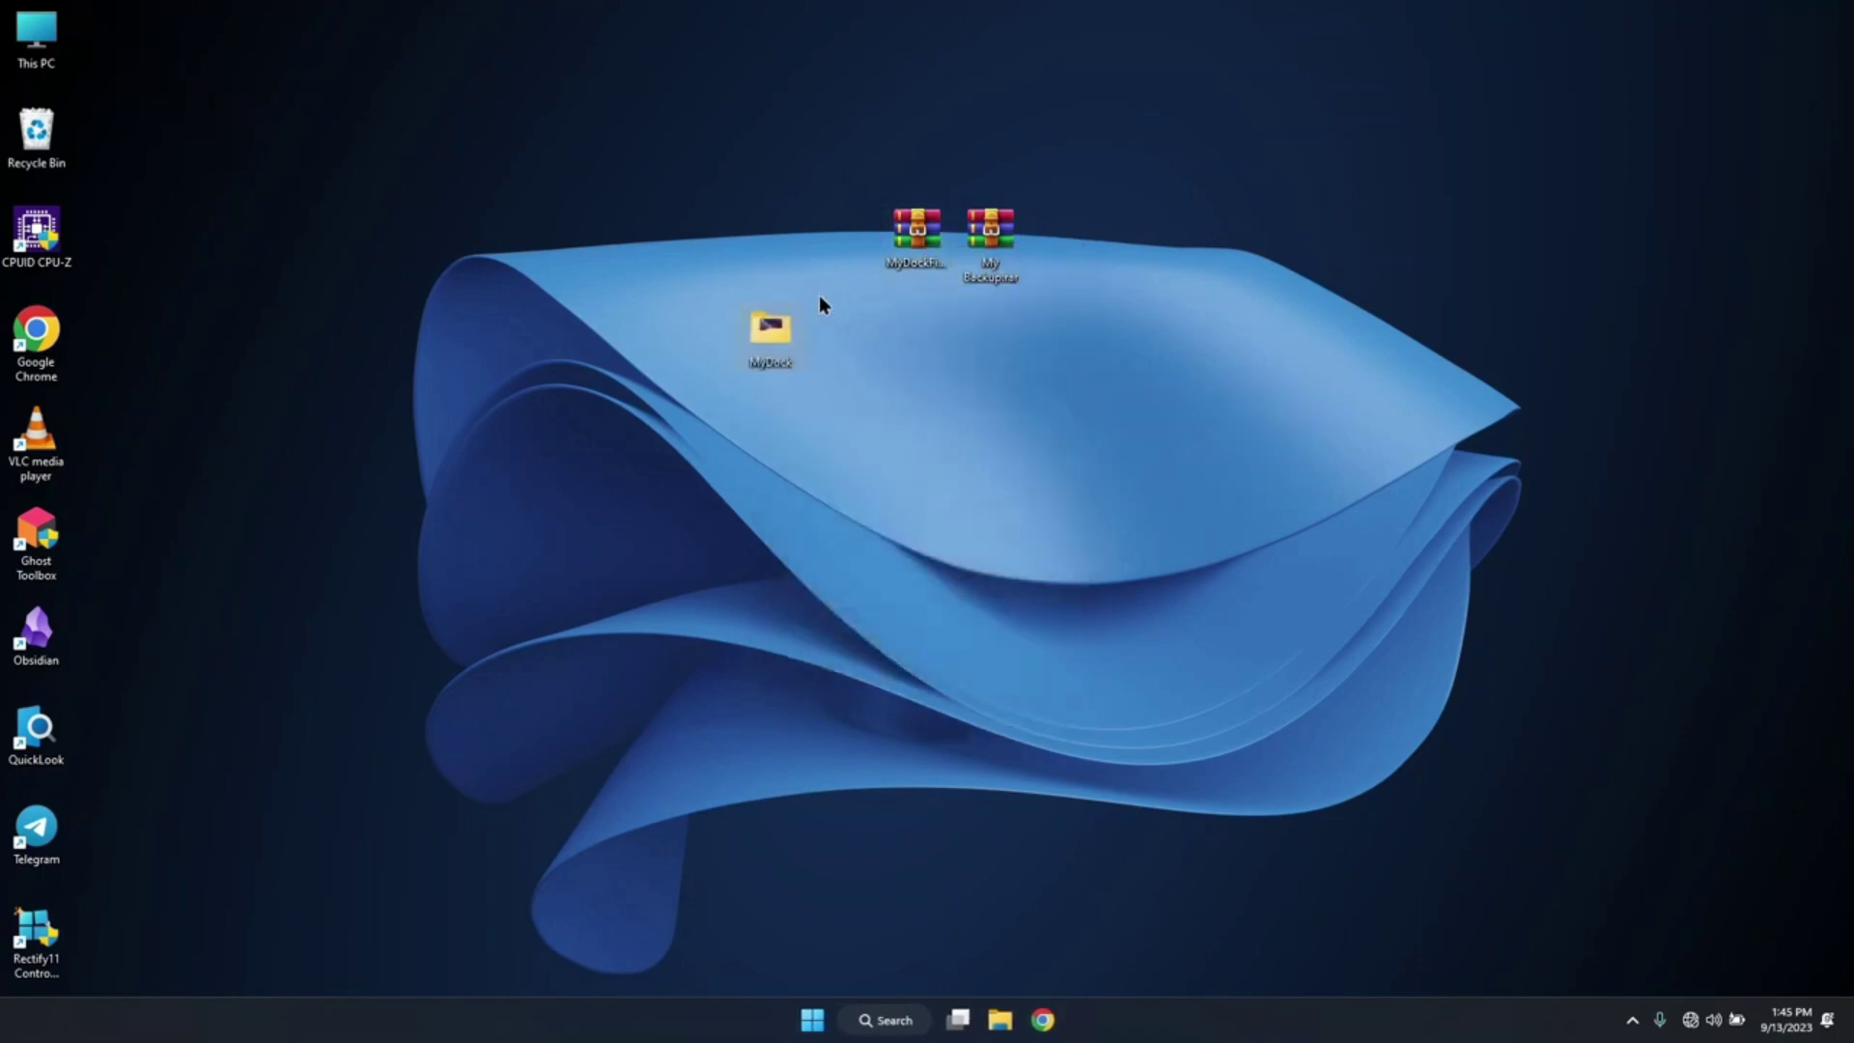
{"action": "right_click", "coordinate": [772, 338]}
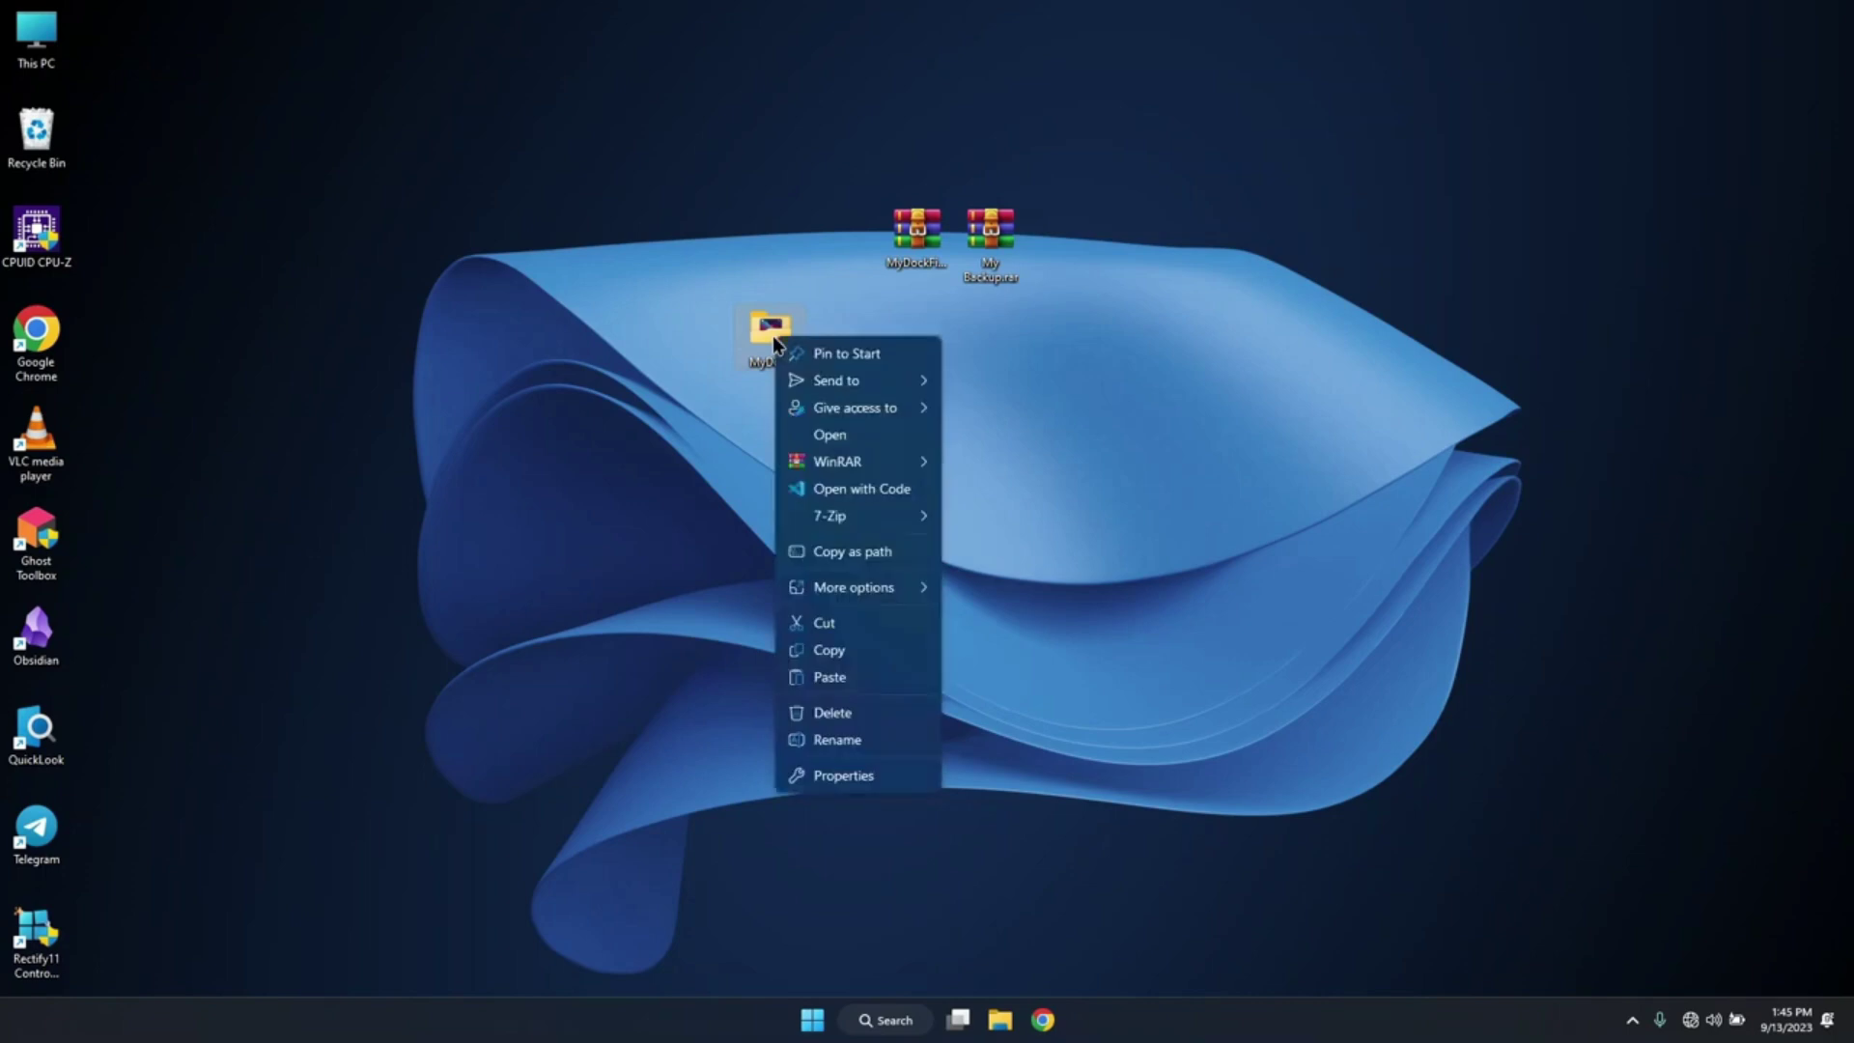
{"action": "left_click", "coordinate": [859, 630]}
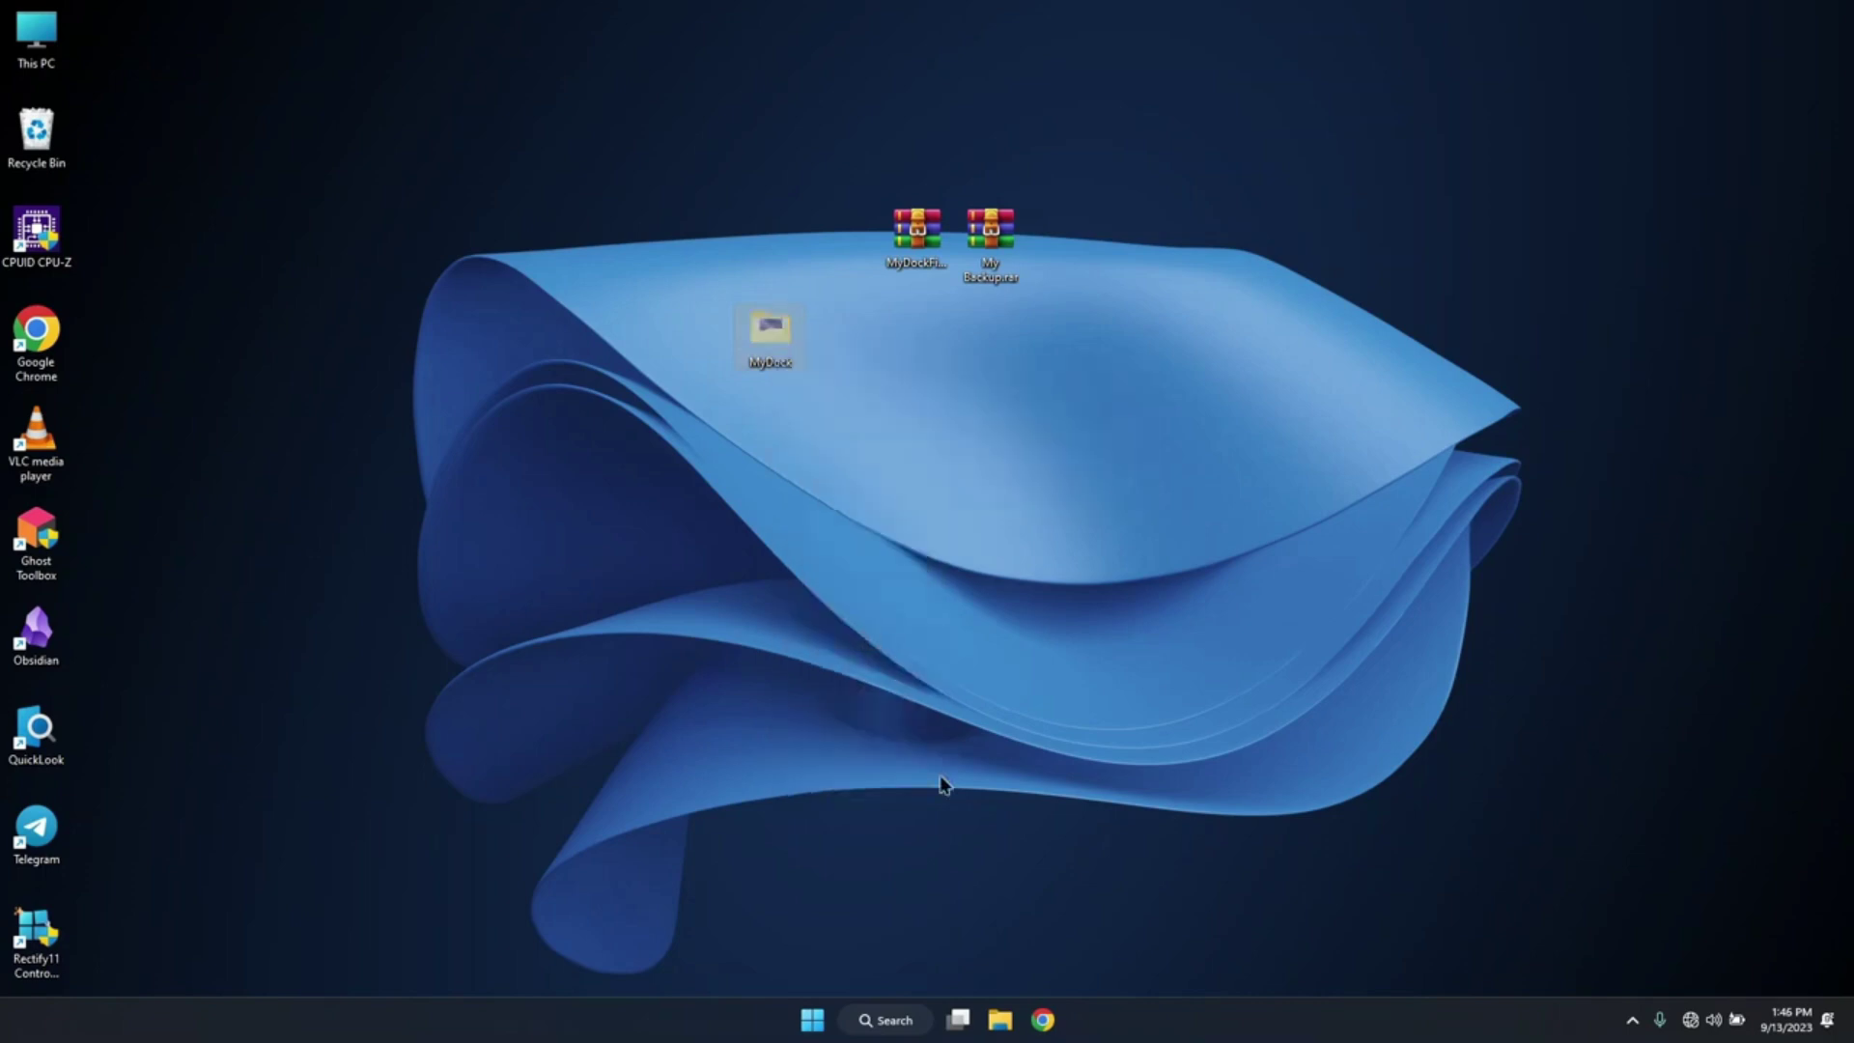
- Paste the MyDock folder into Local Disk (C:) and close File Explorer
{"action": "left_click", "coordinate": [999, 1020]}
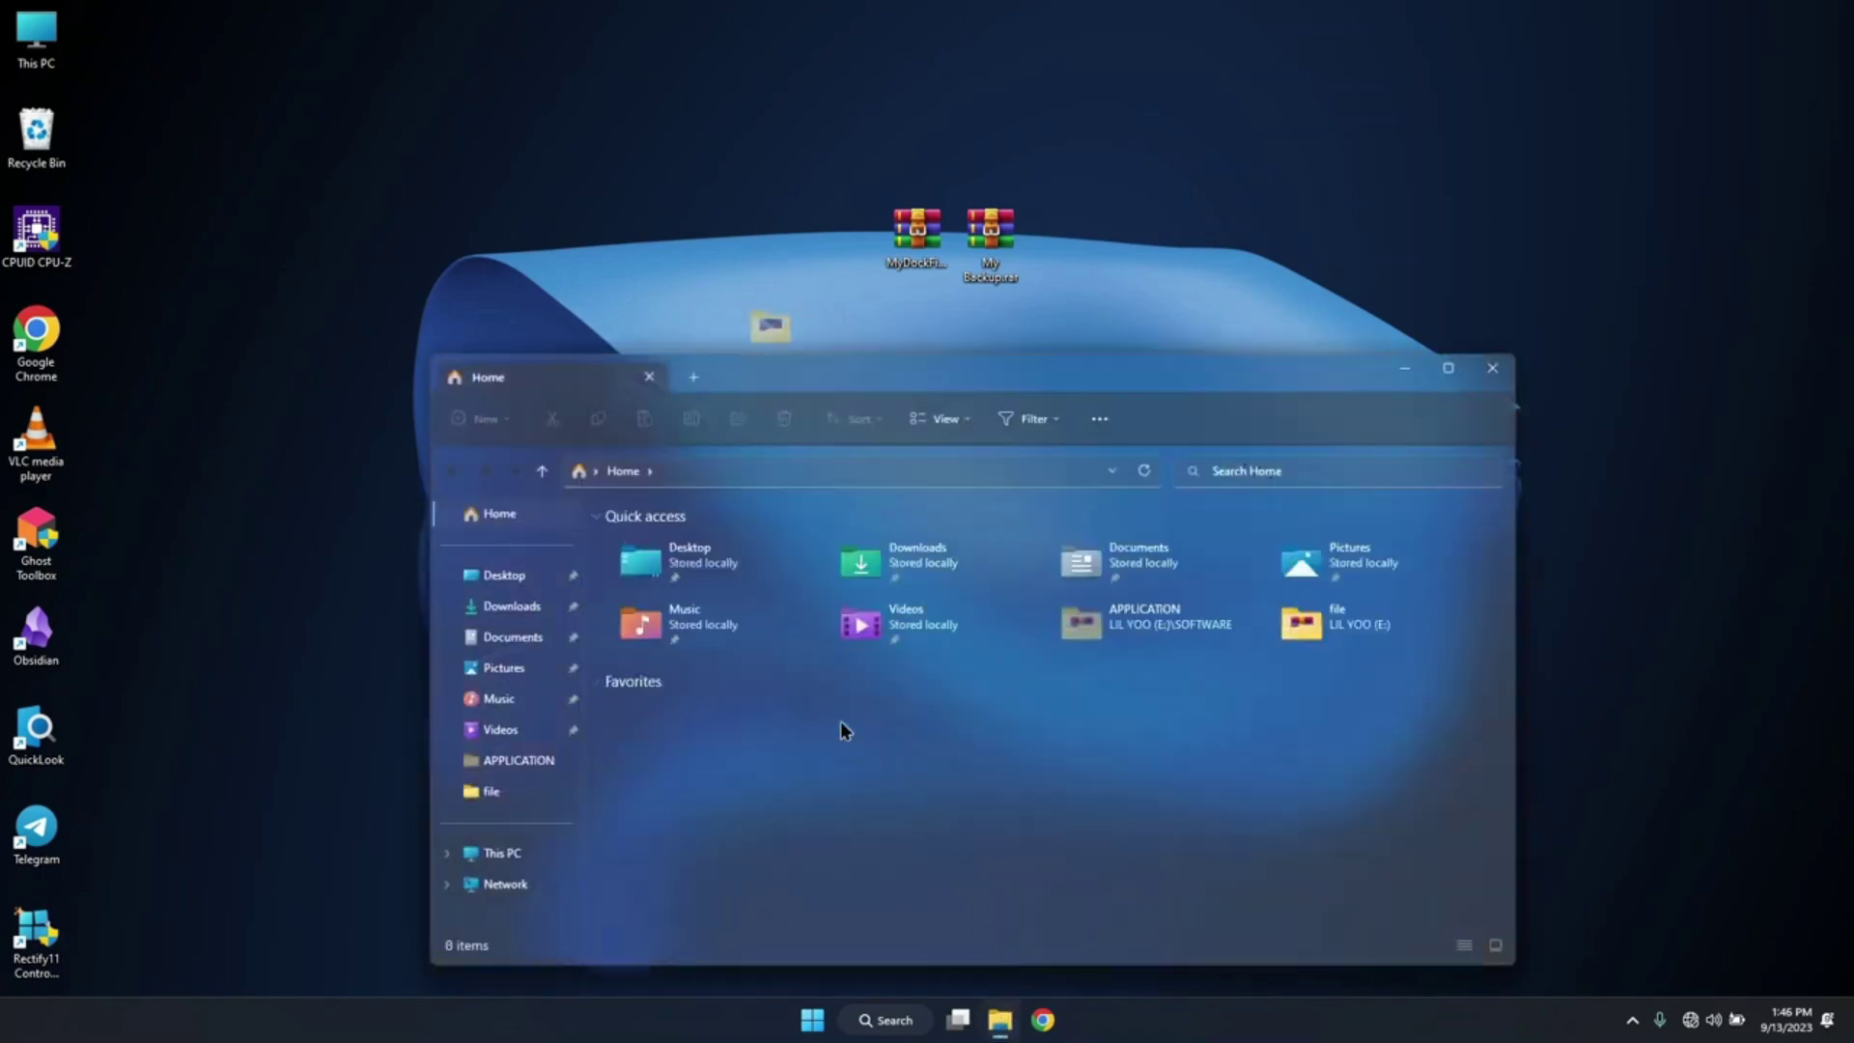
{"action": "left_click", "coordinate": [541, 851]}
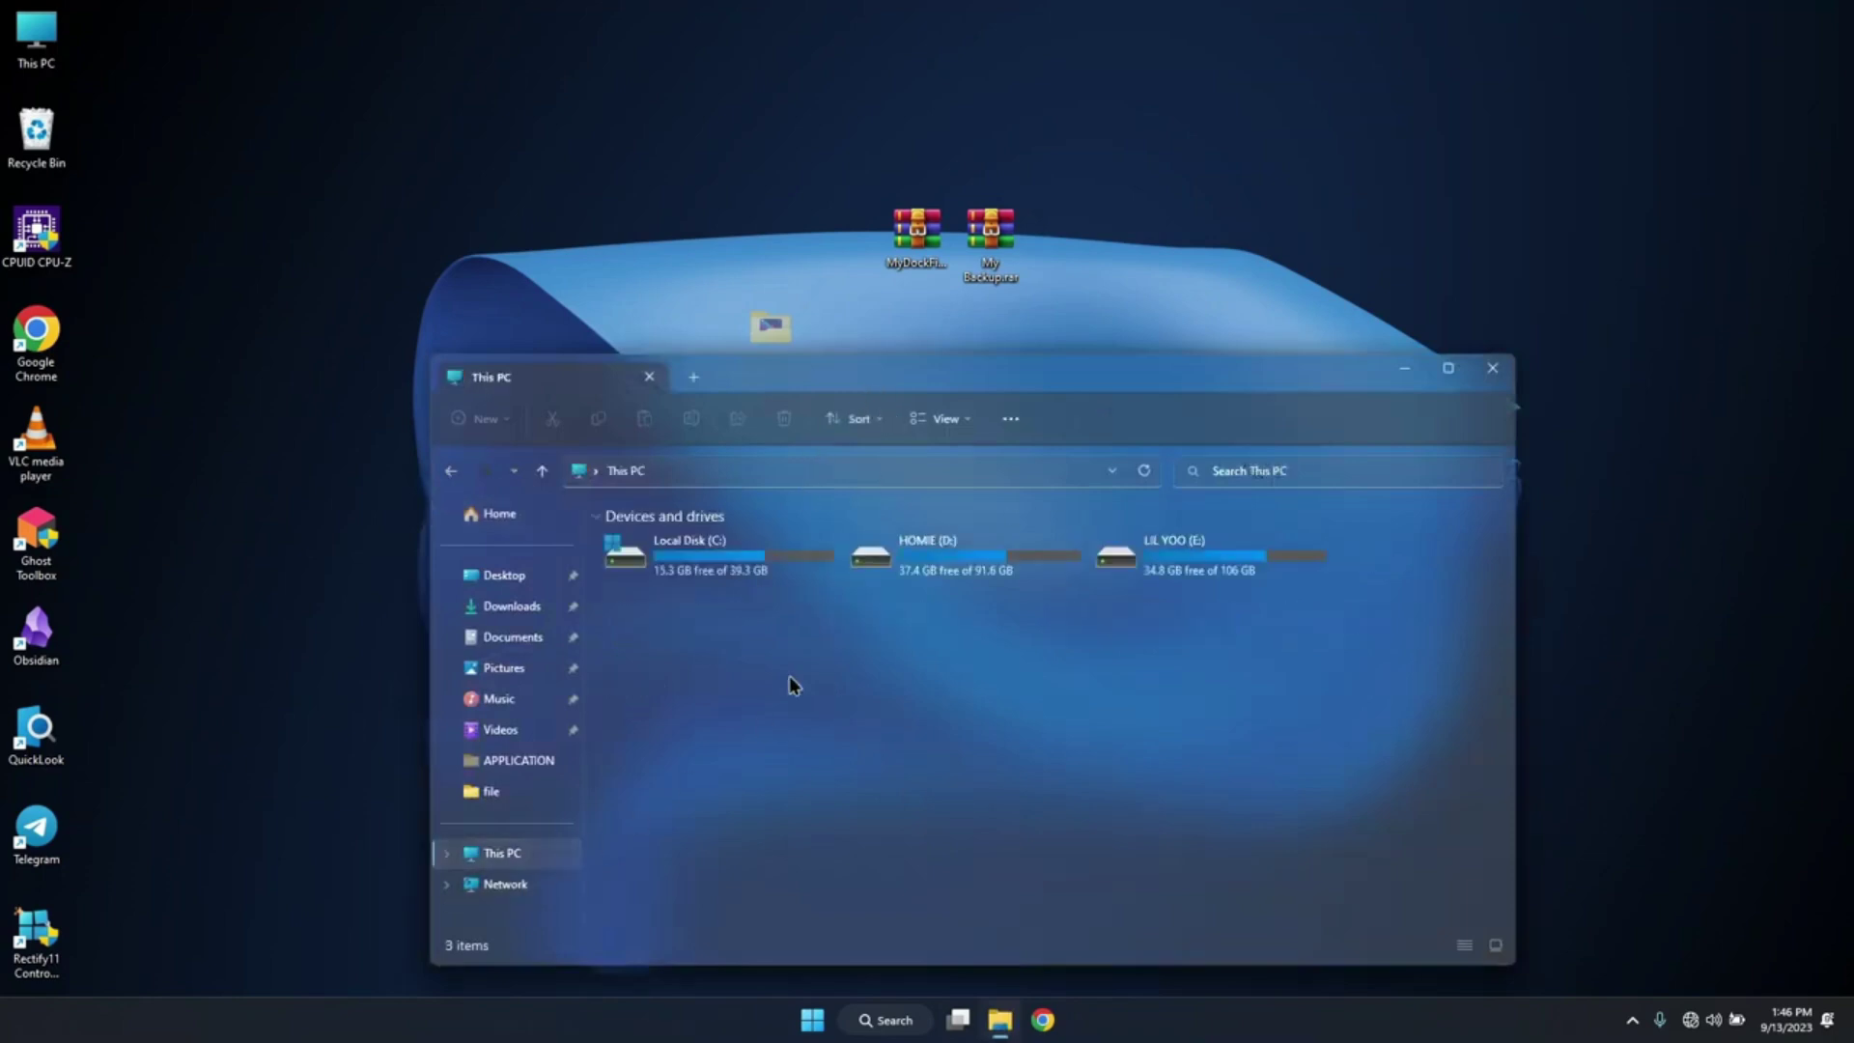
{"action": "double_click", "coordinate": [777, 542]}
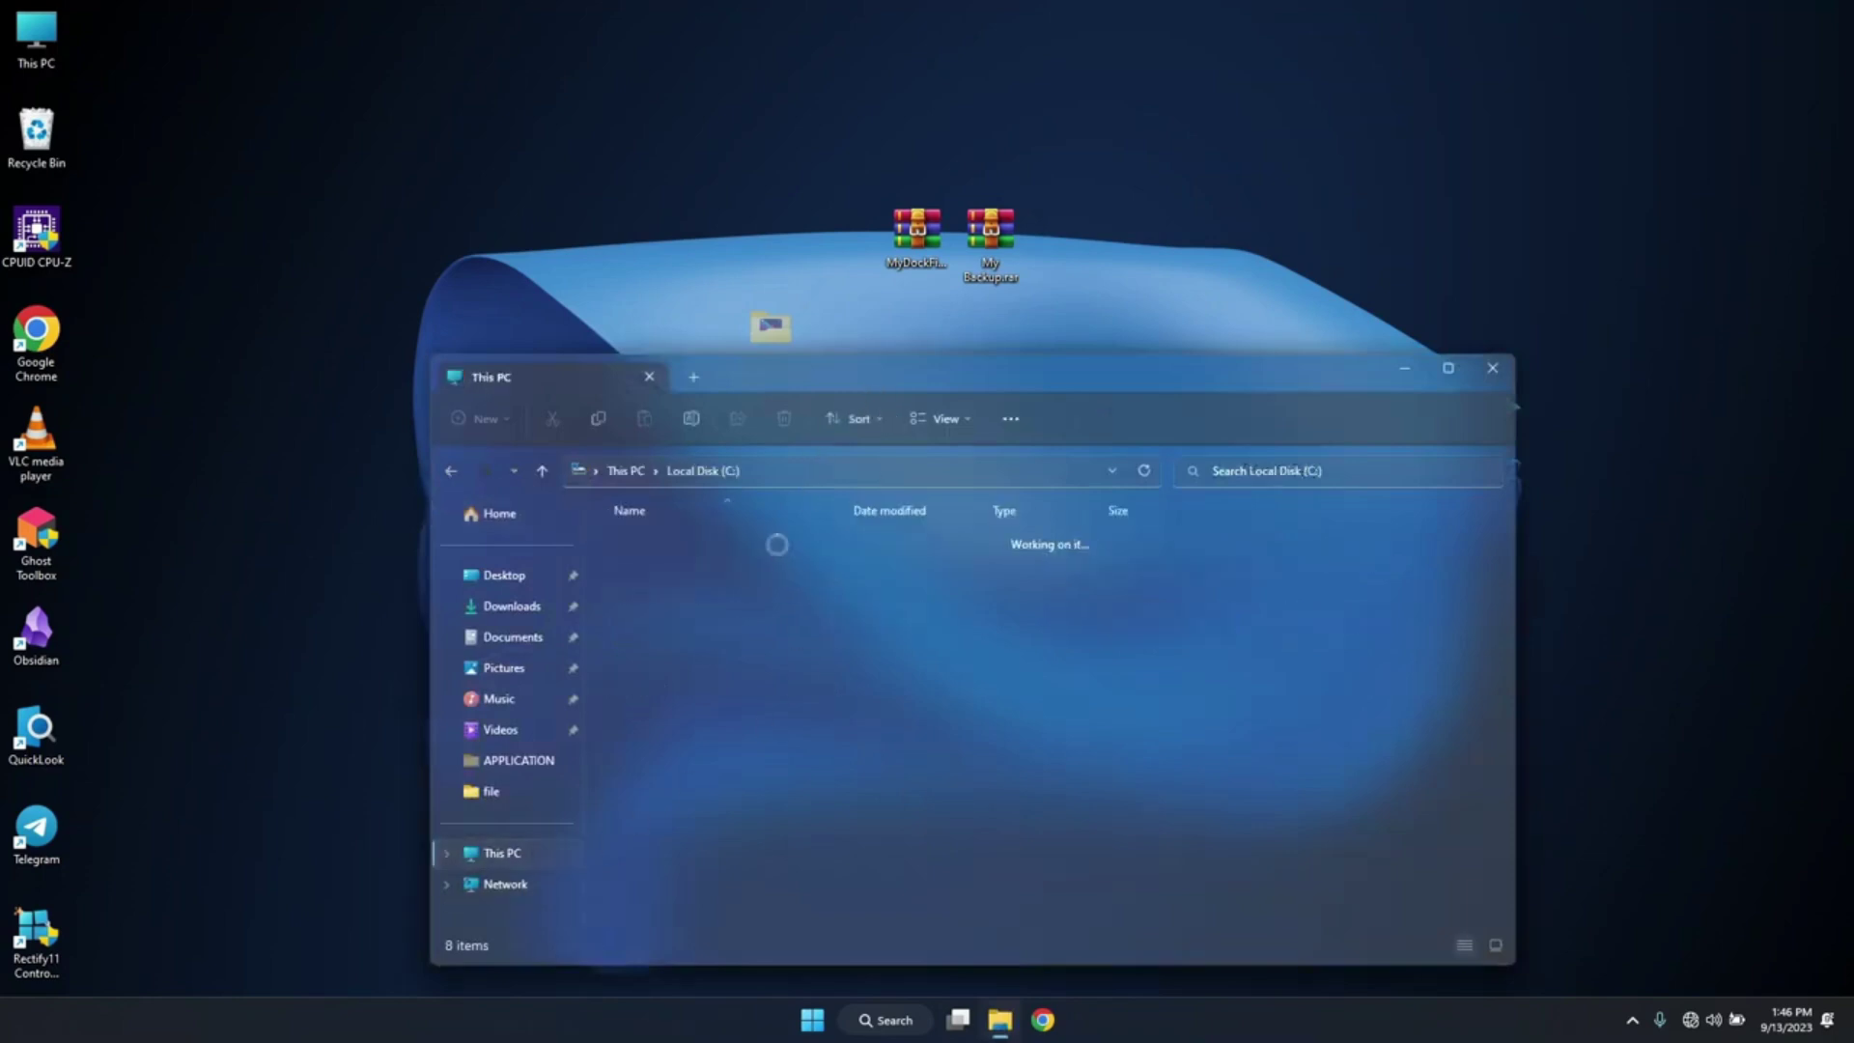
{"action": "right_click", "coordinate": [1257, 822]}
{"action": "mouse_move", "coordinate": [1346, 769]}
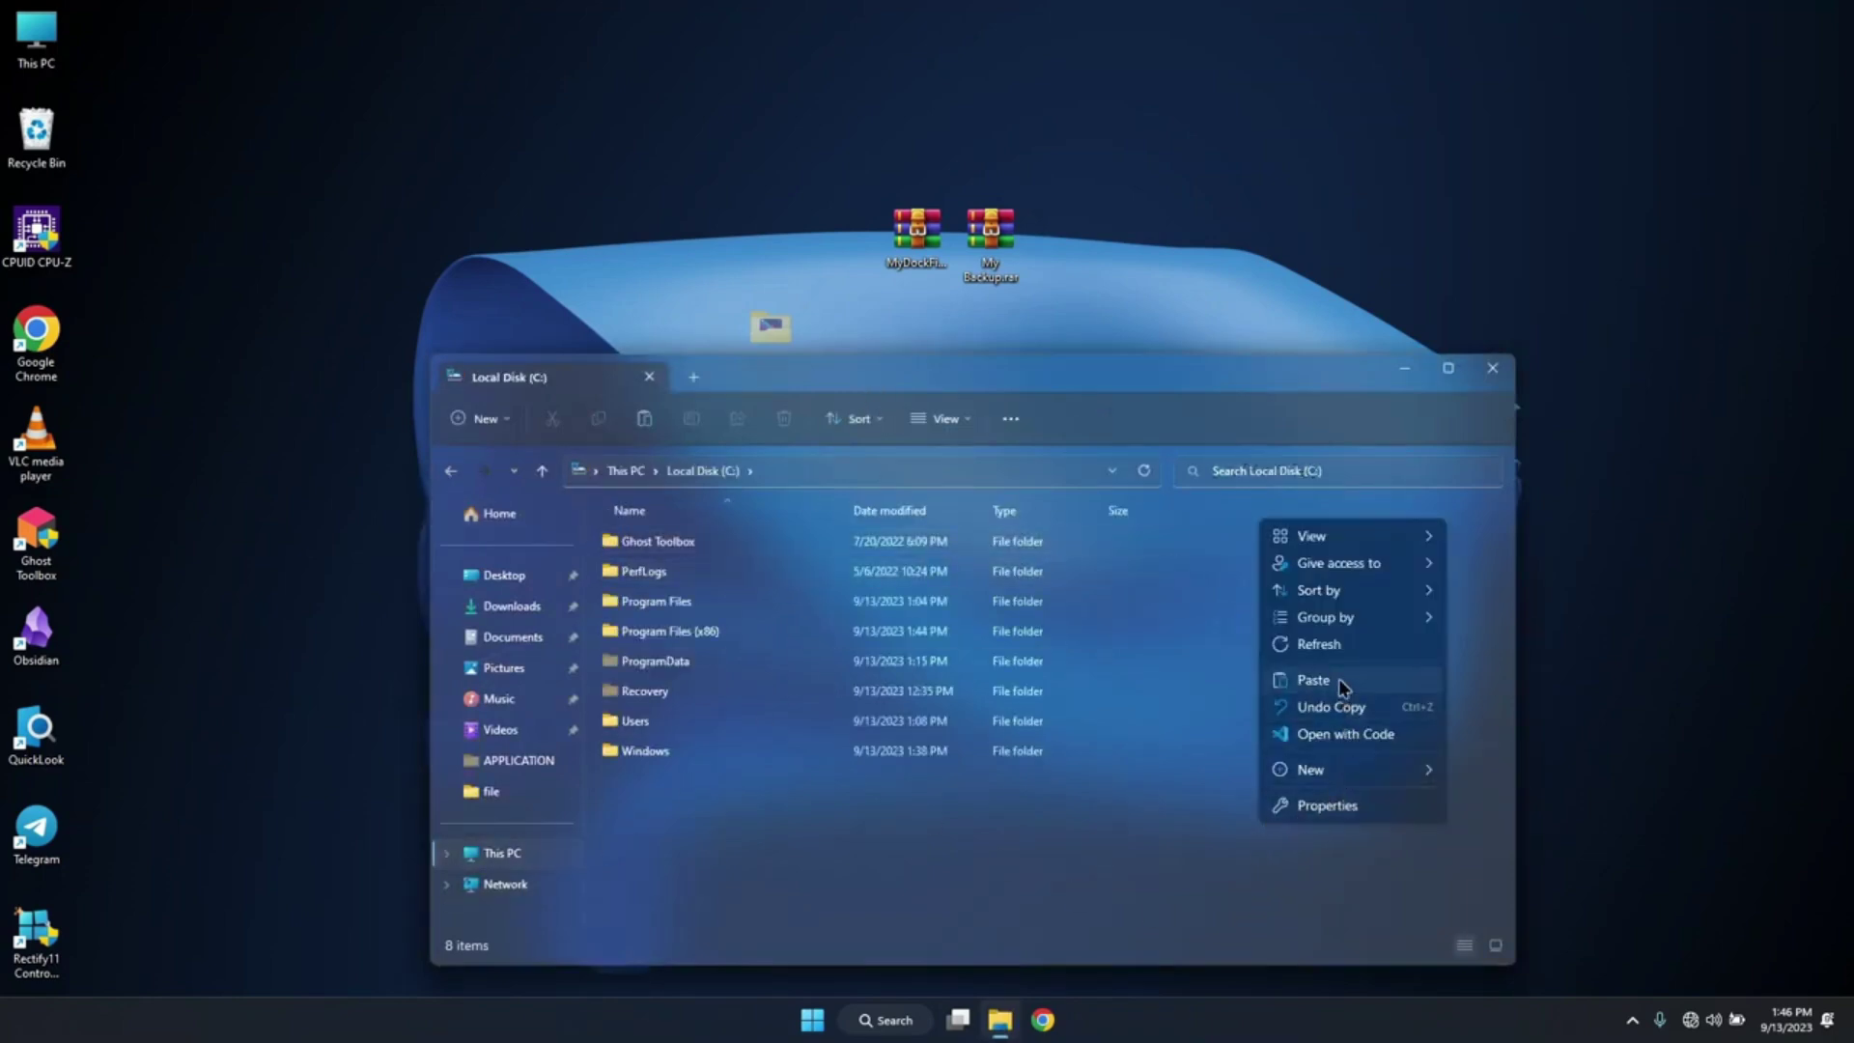
{"action": "left_click", "coordinate": [1313, 680]}
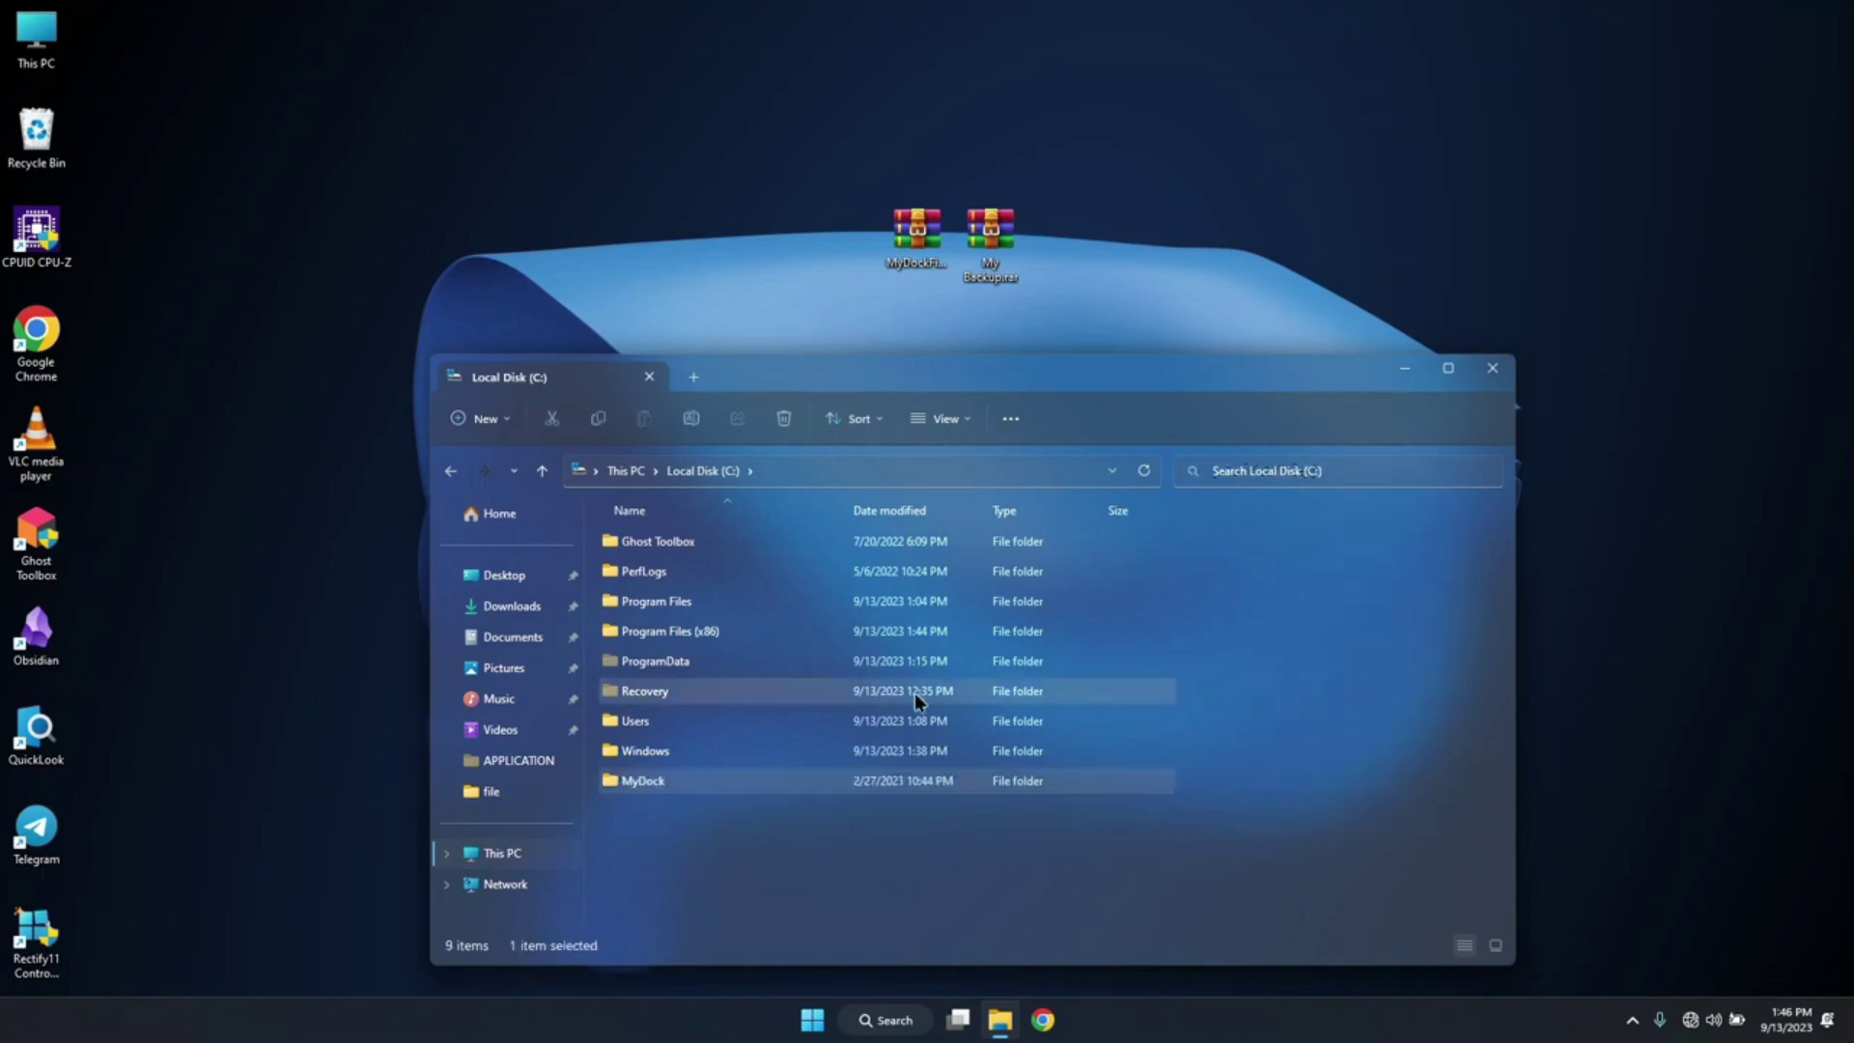
{"action": "left_click", "coordinate": [1403, 368]}
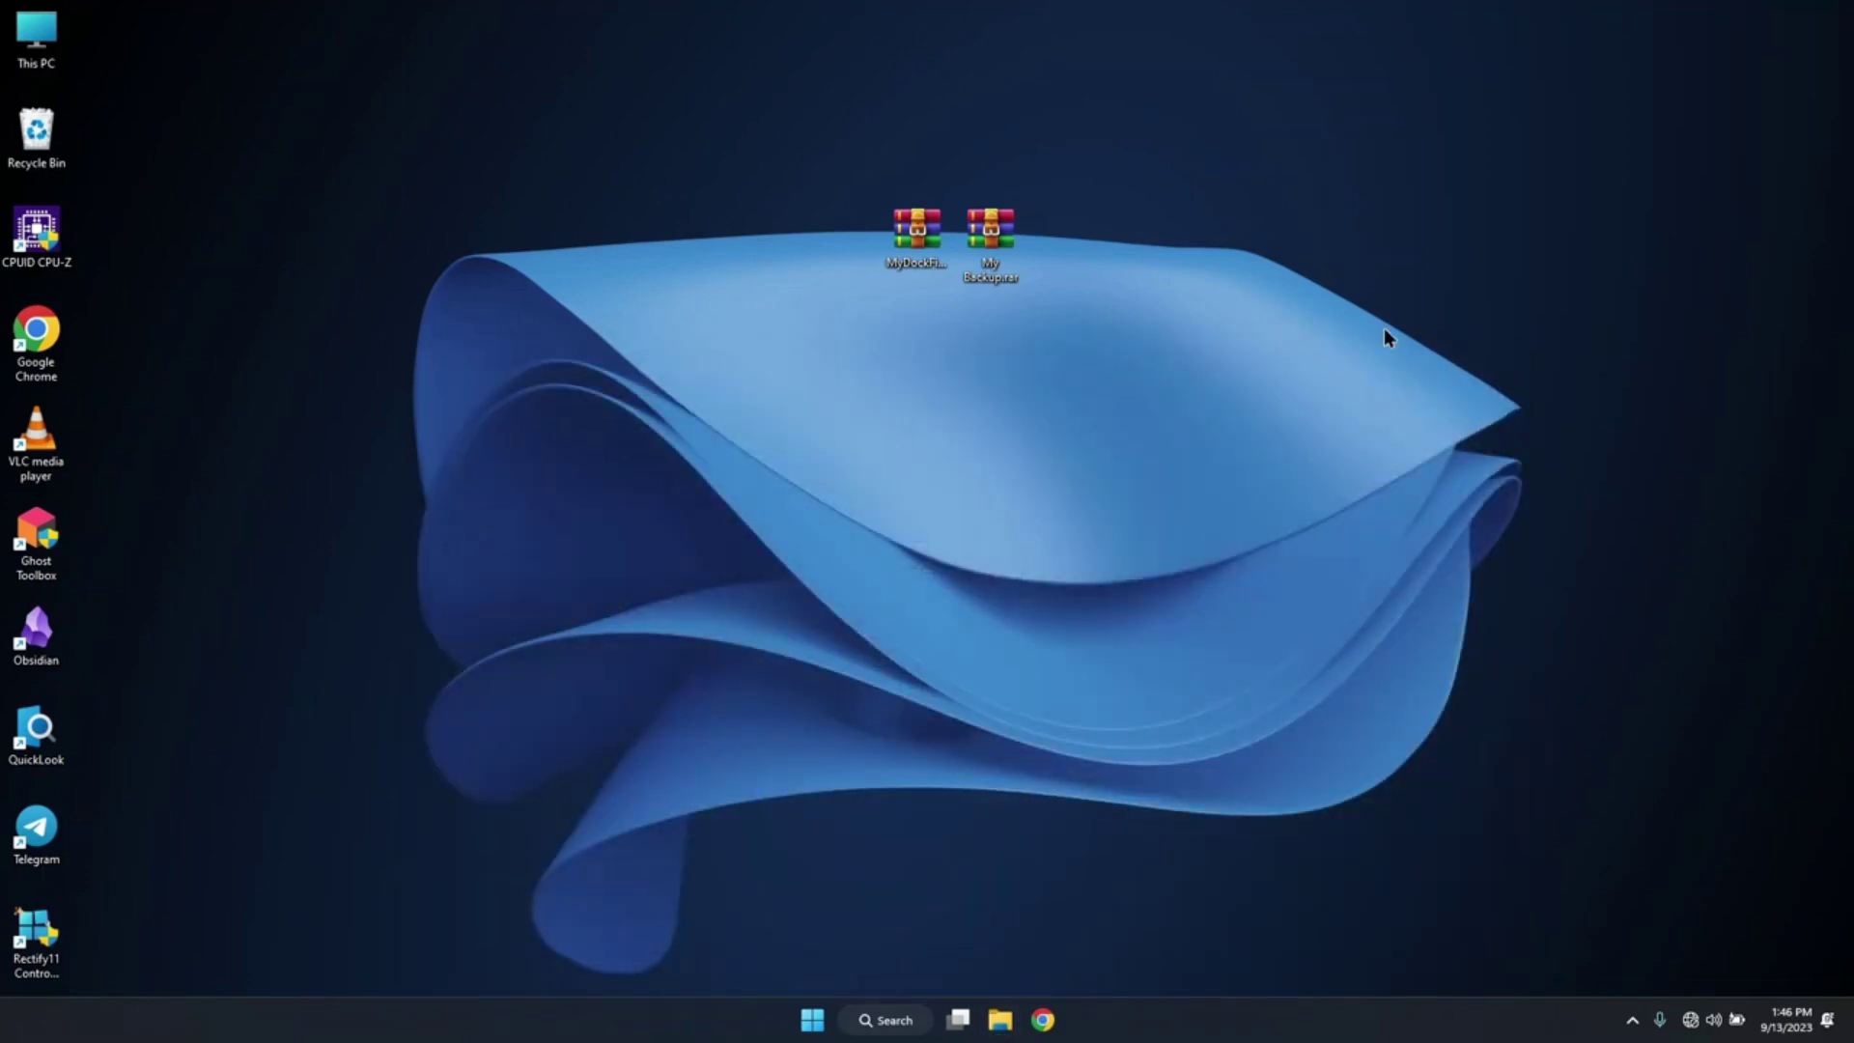
- Extract My Backup.rar onto the desktop and place the My Backup folder below MyDockFinder
{"action": "right_click", "coordinate": [1003, 234]}
{"action": "mouse_move", "coordinate": [1123, 407]}
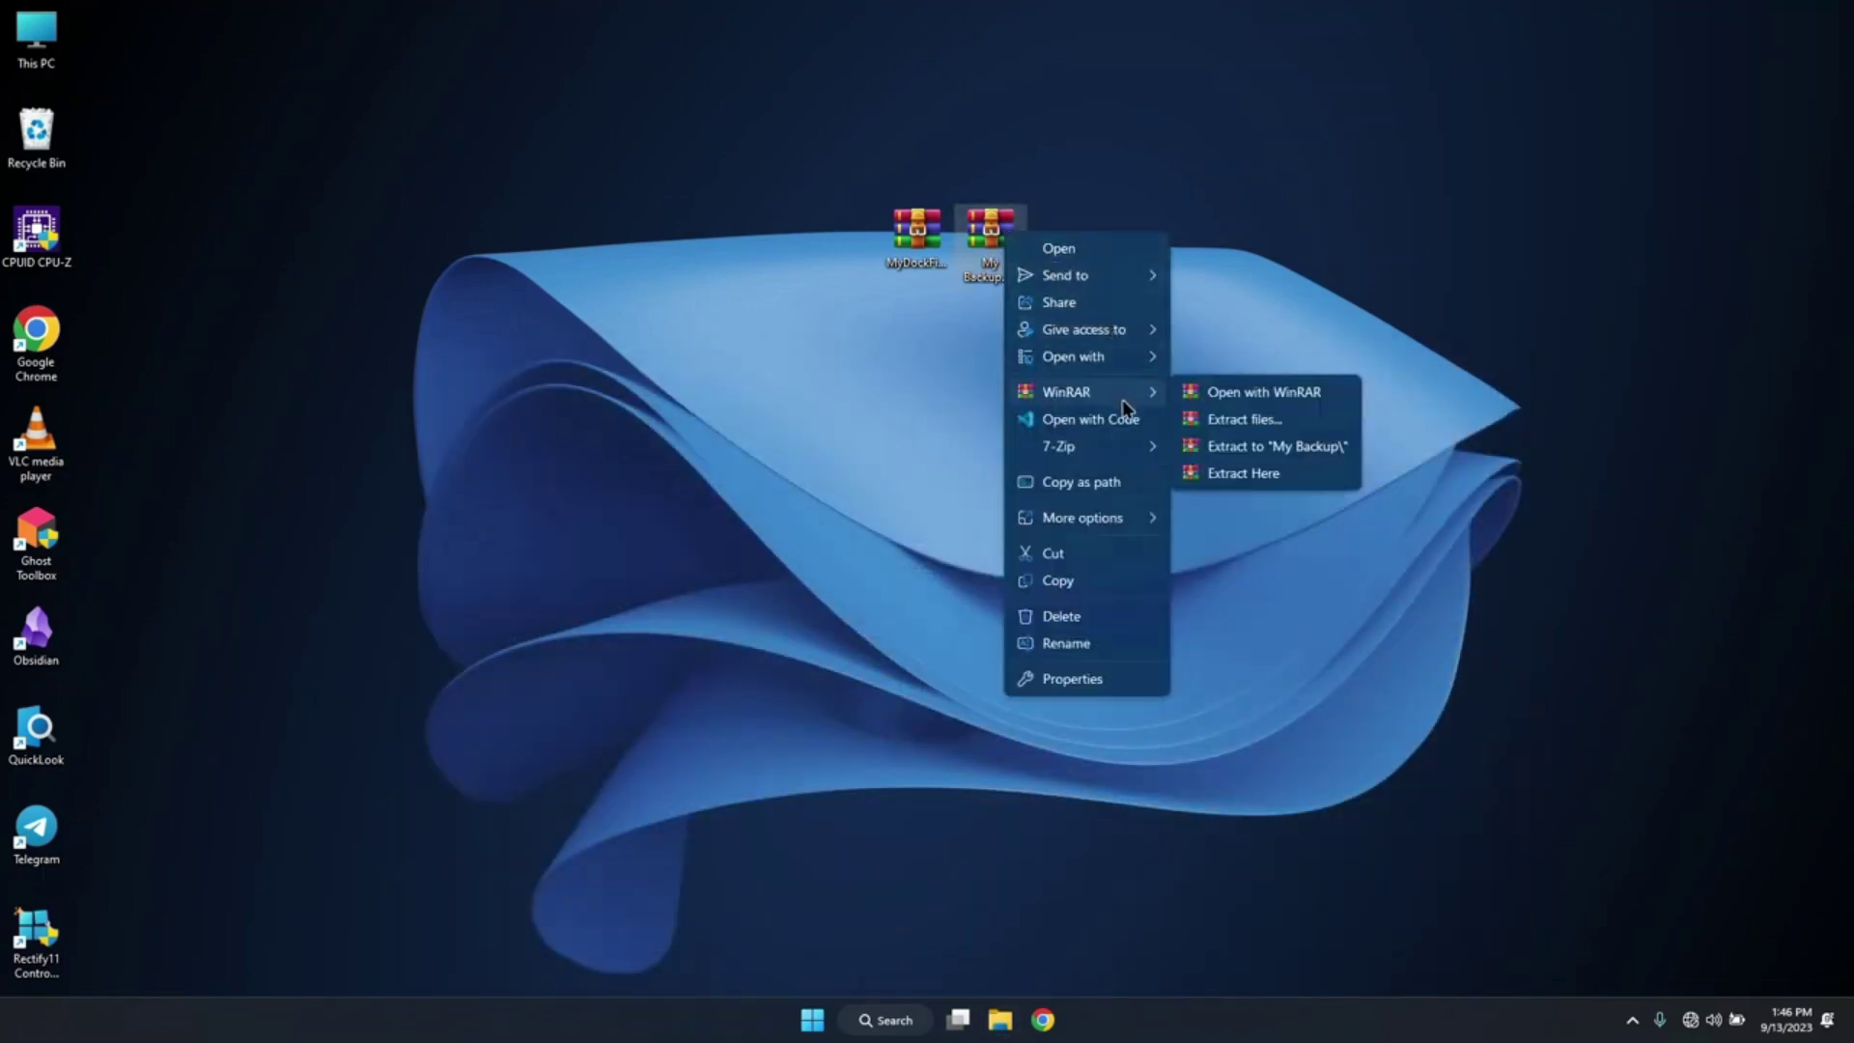
{"action": "left_click", "coordinate": [1246, 473]}
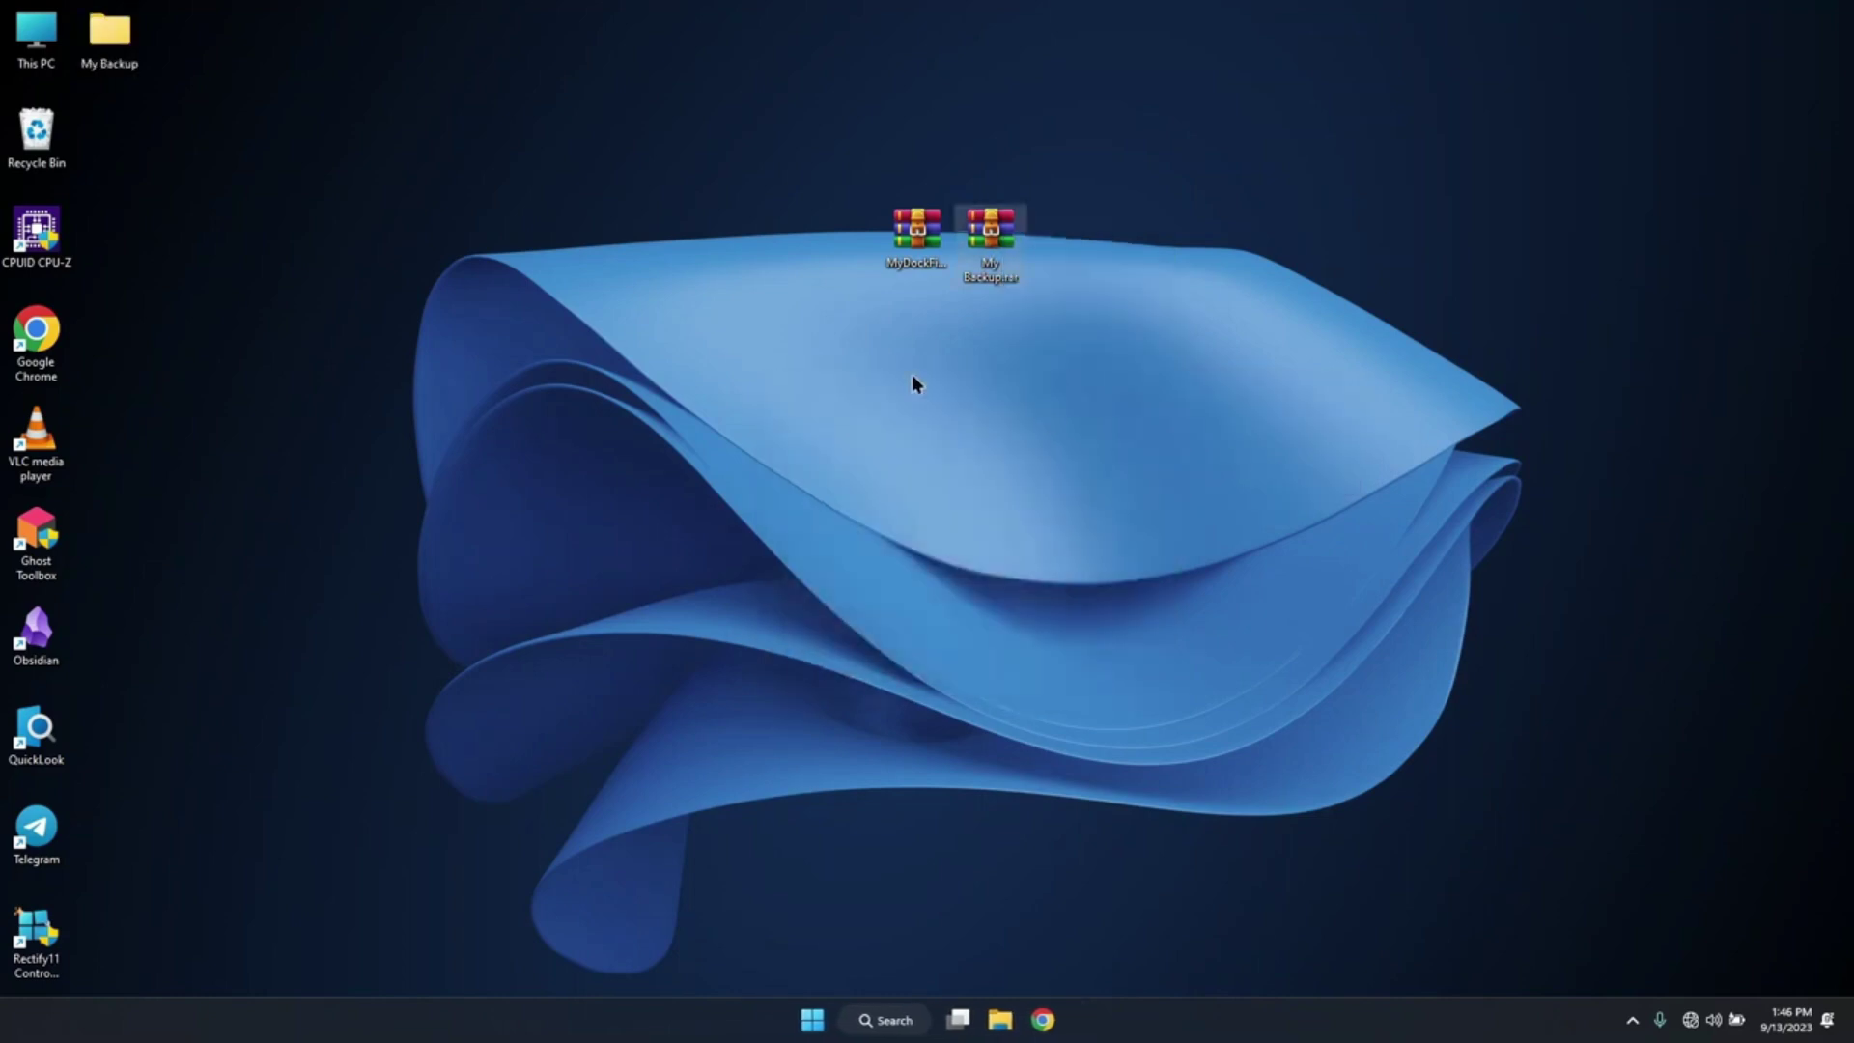
{"action": "left_click_drag", "start_coordinate": [143, 59], "coordinate": [660, 259]}
{"action": "left_click_drag", "start_coordinate": [867, 304], "coordinate": [959, 329]}
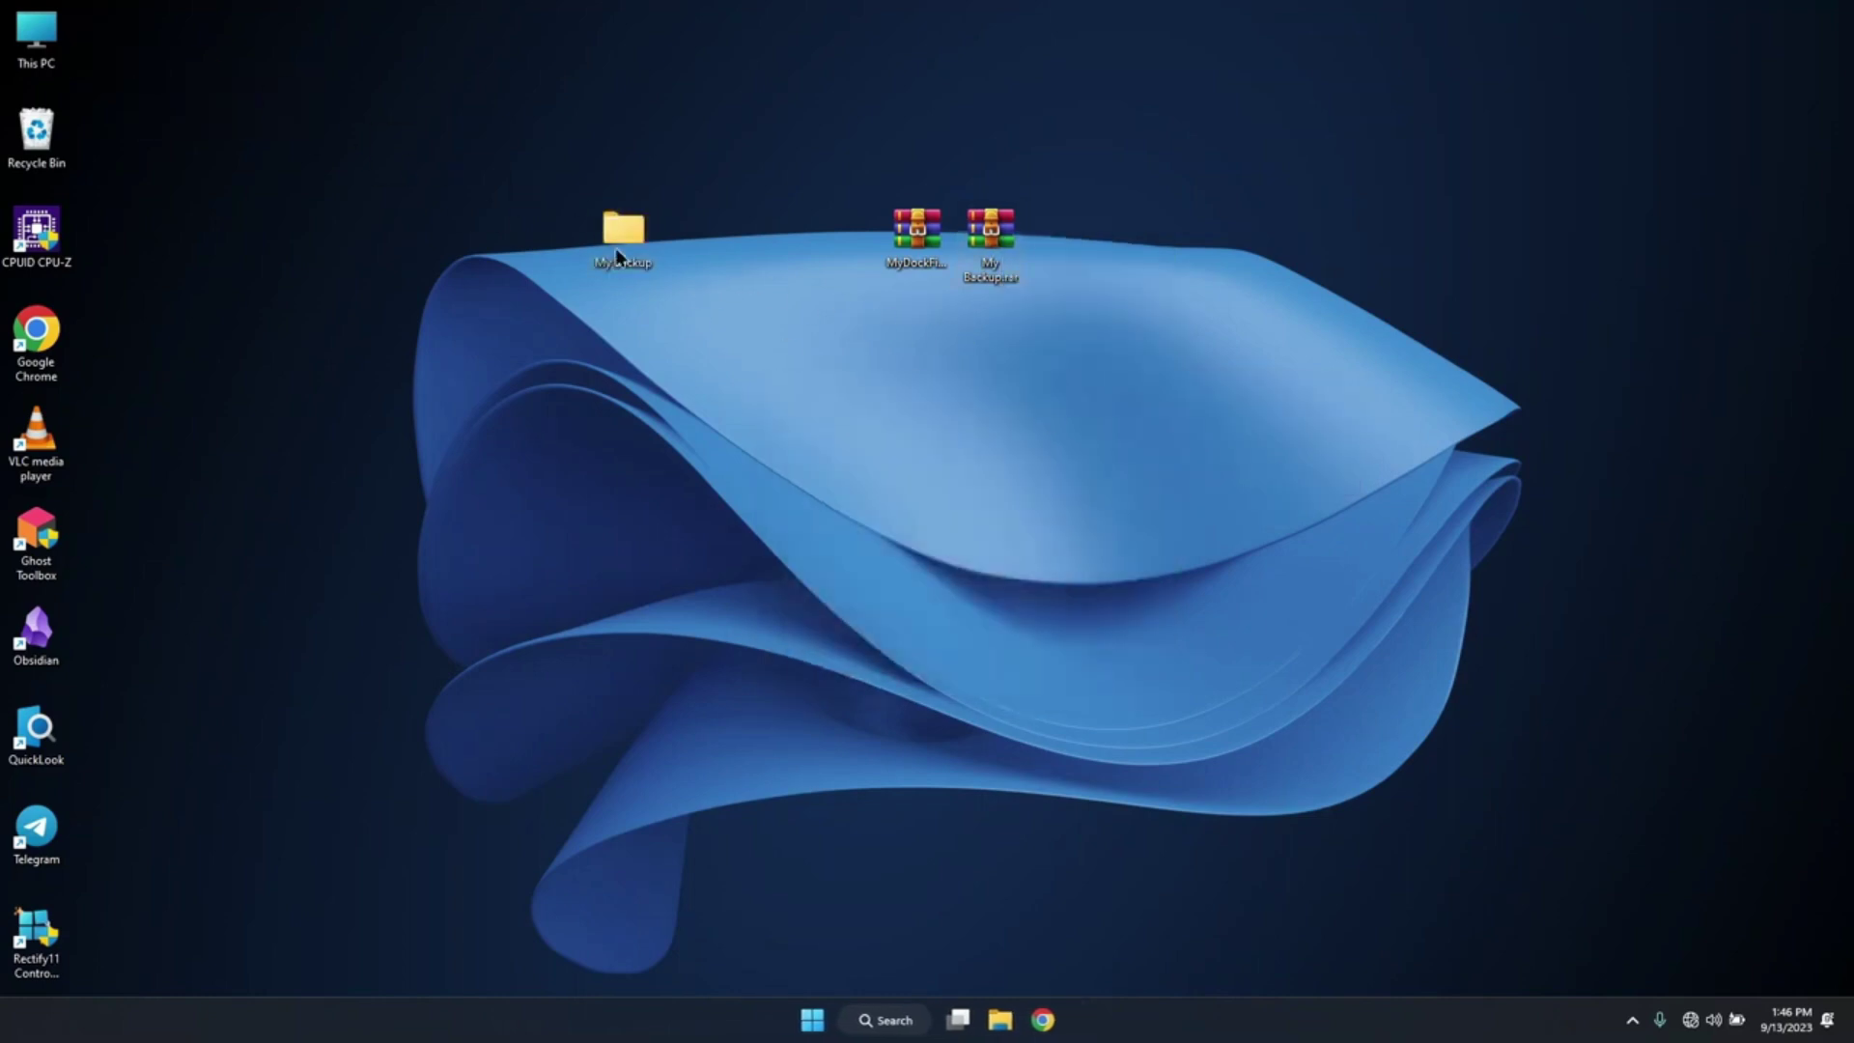
{"action": "left_click_drag", "start_coordinate": [788, 307], "coordinate": [928, 363]}
- Copy backup, launchpad, png and config.ini from My Backup into C:\MyDock
{"action": "double_click", "coordinate": [929, 345]}
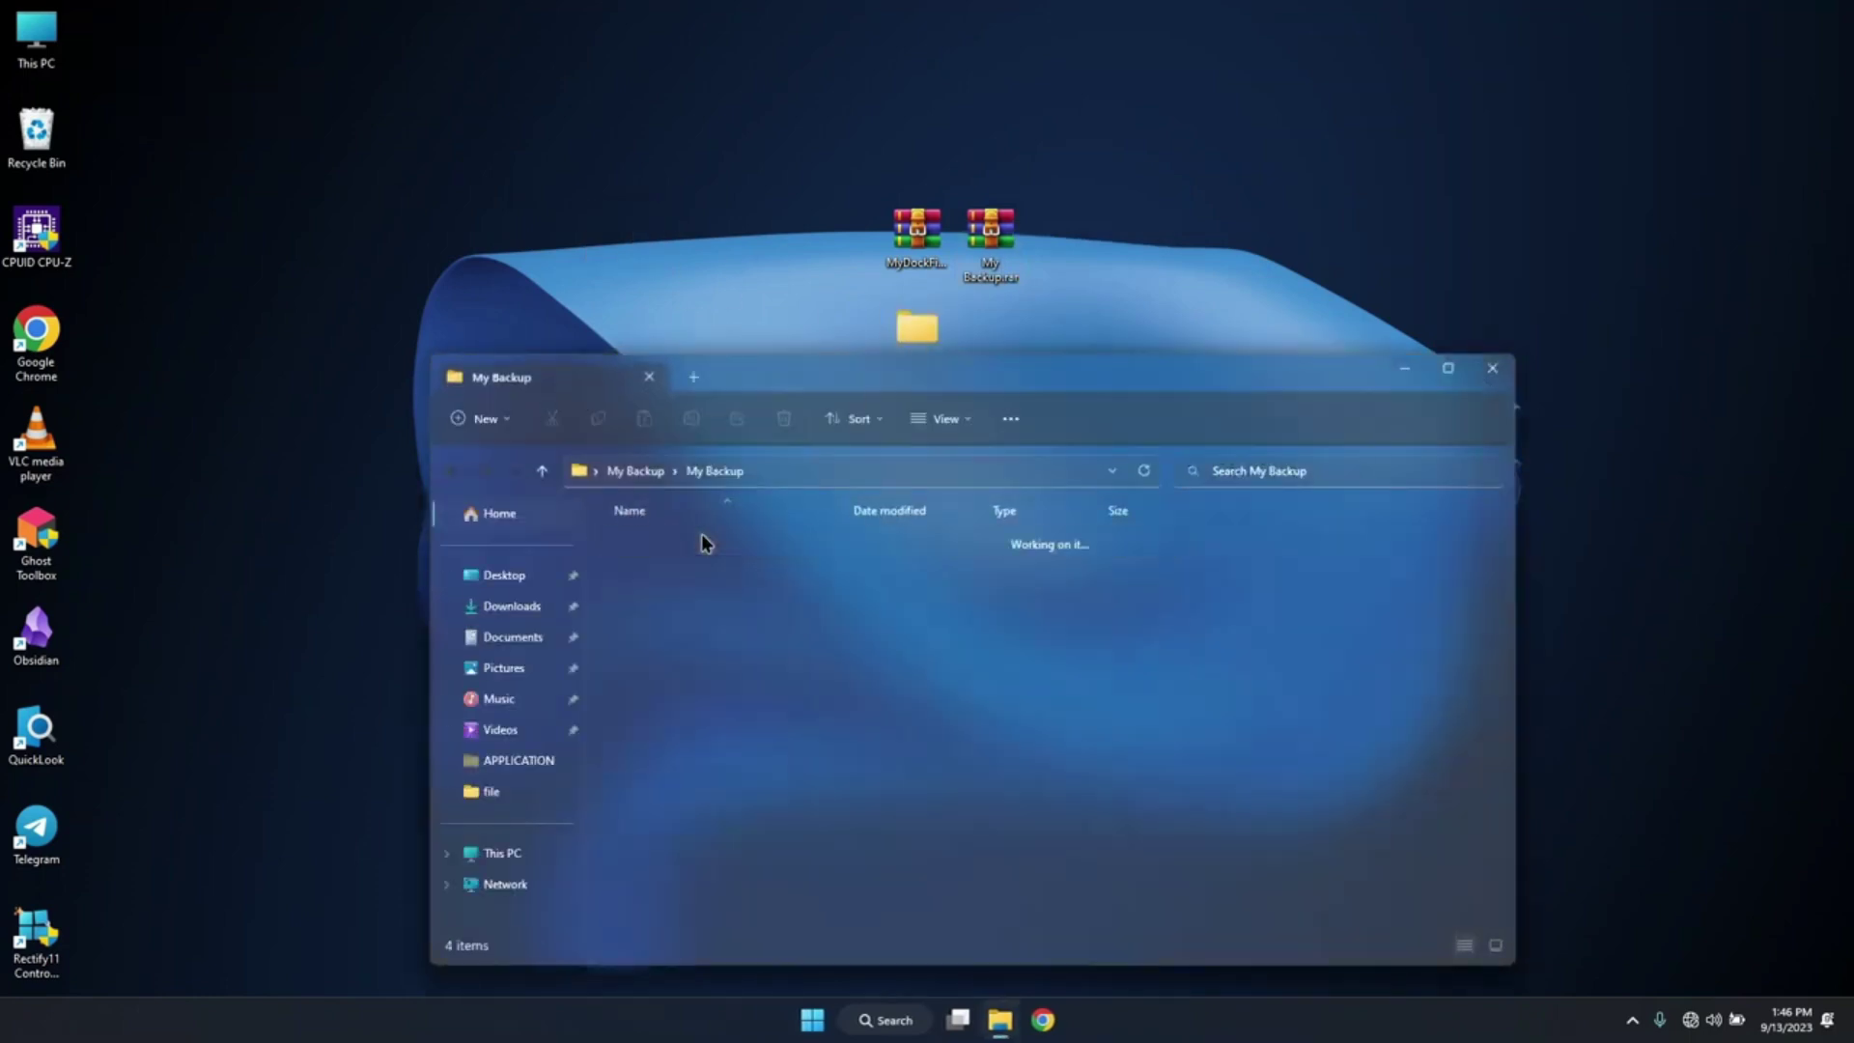
{"action": "left_click_drag", "start_coordinate": [650, 690], "coordinate": [709, 516]}
{"action": "left_click", "coordinate": [599, 419]}
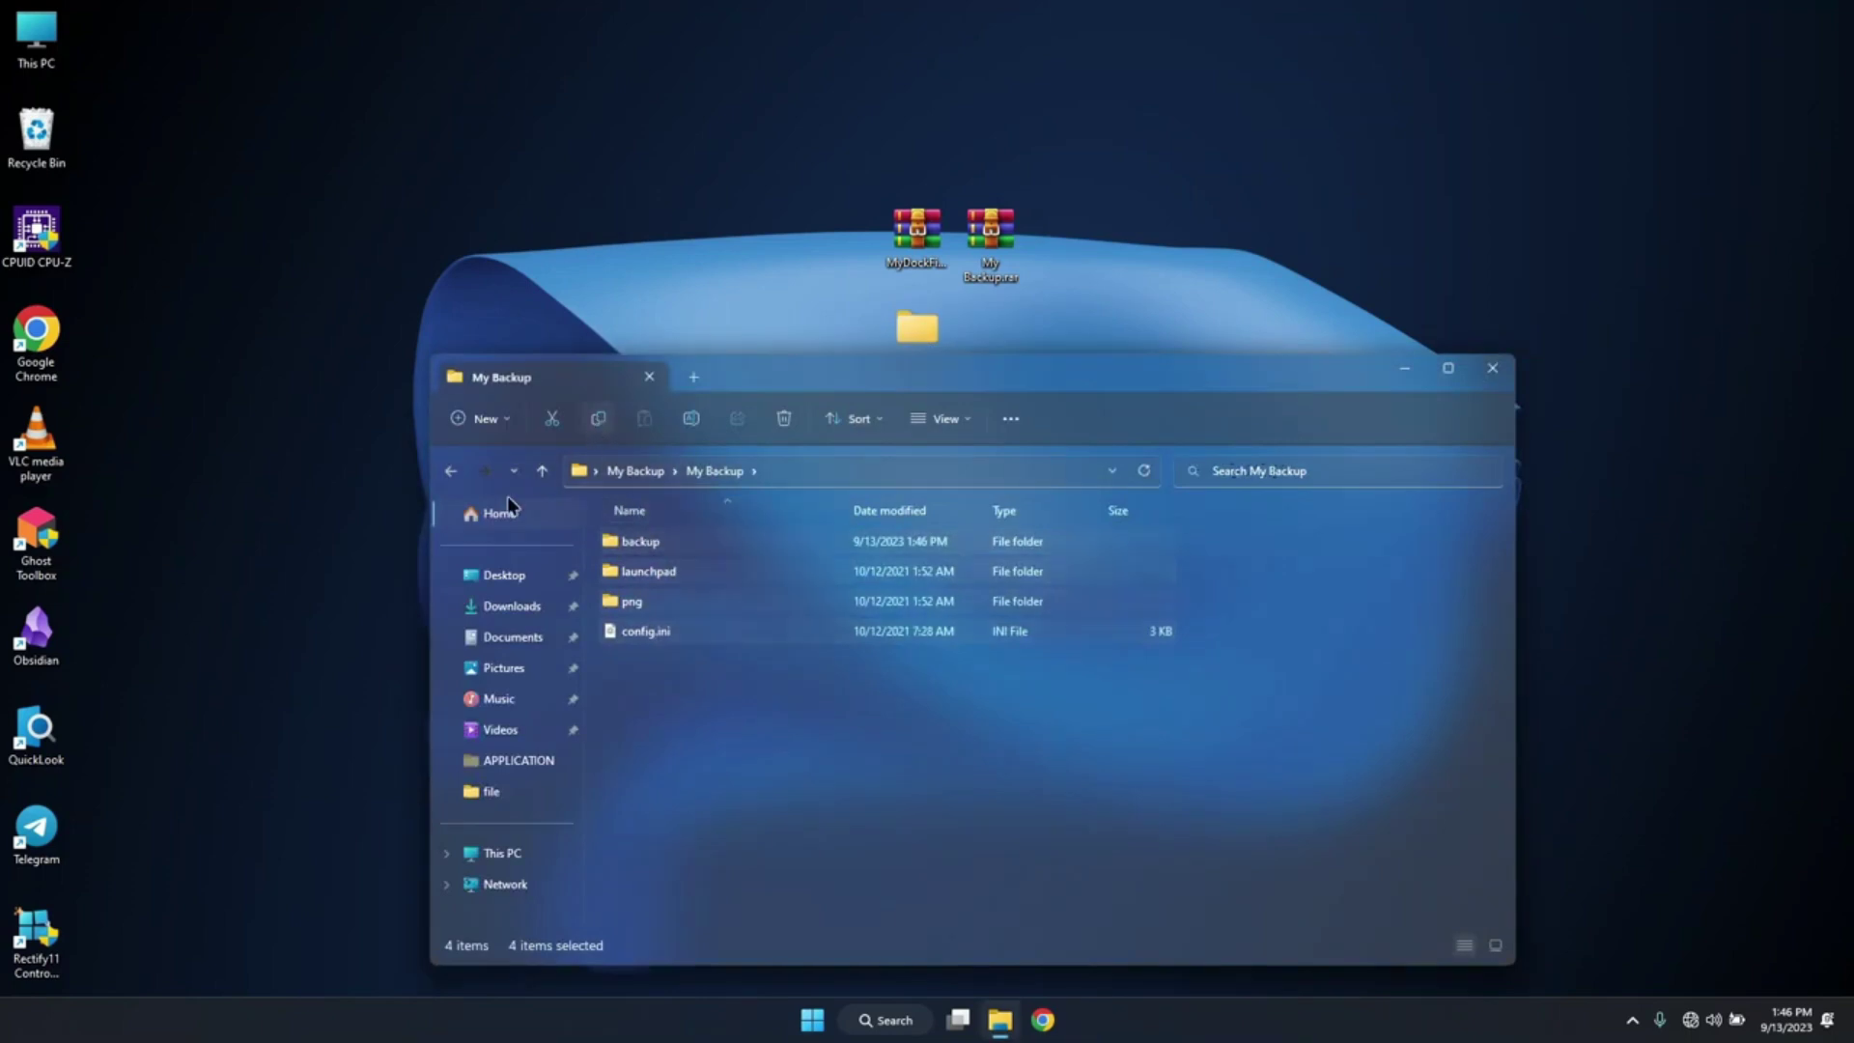
{"action": "left_click", "coordinate": [480, 855]}
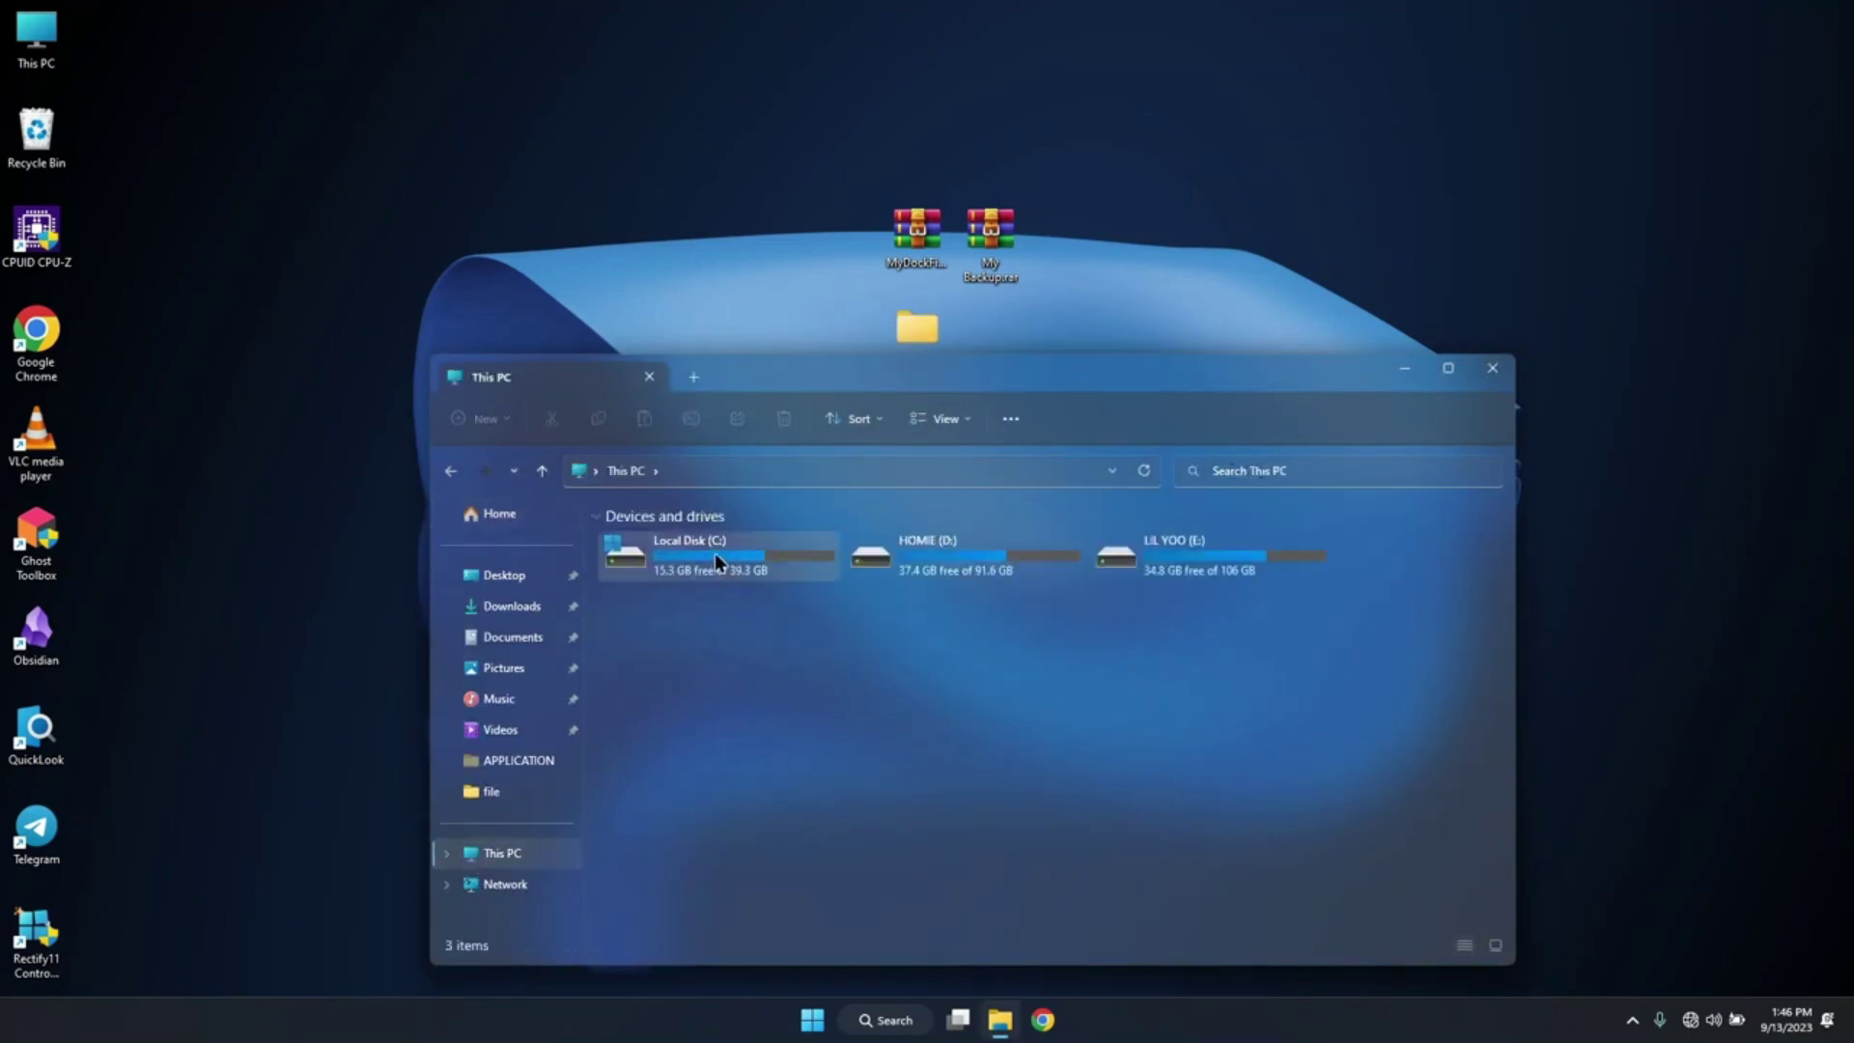
{"action": "double_click", "coordinate": [715, 552]}
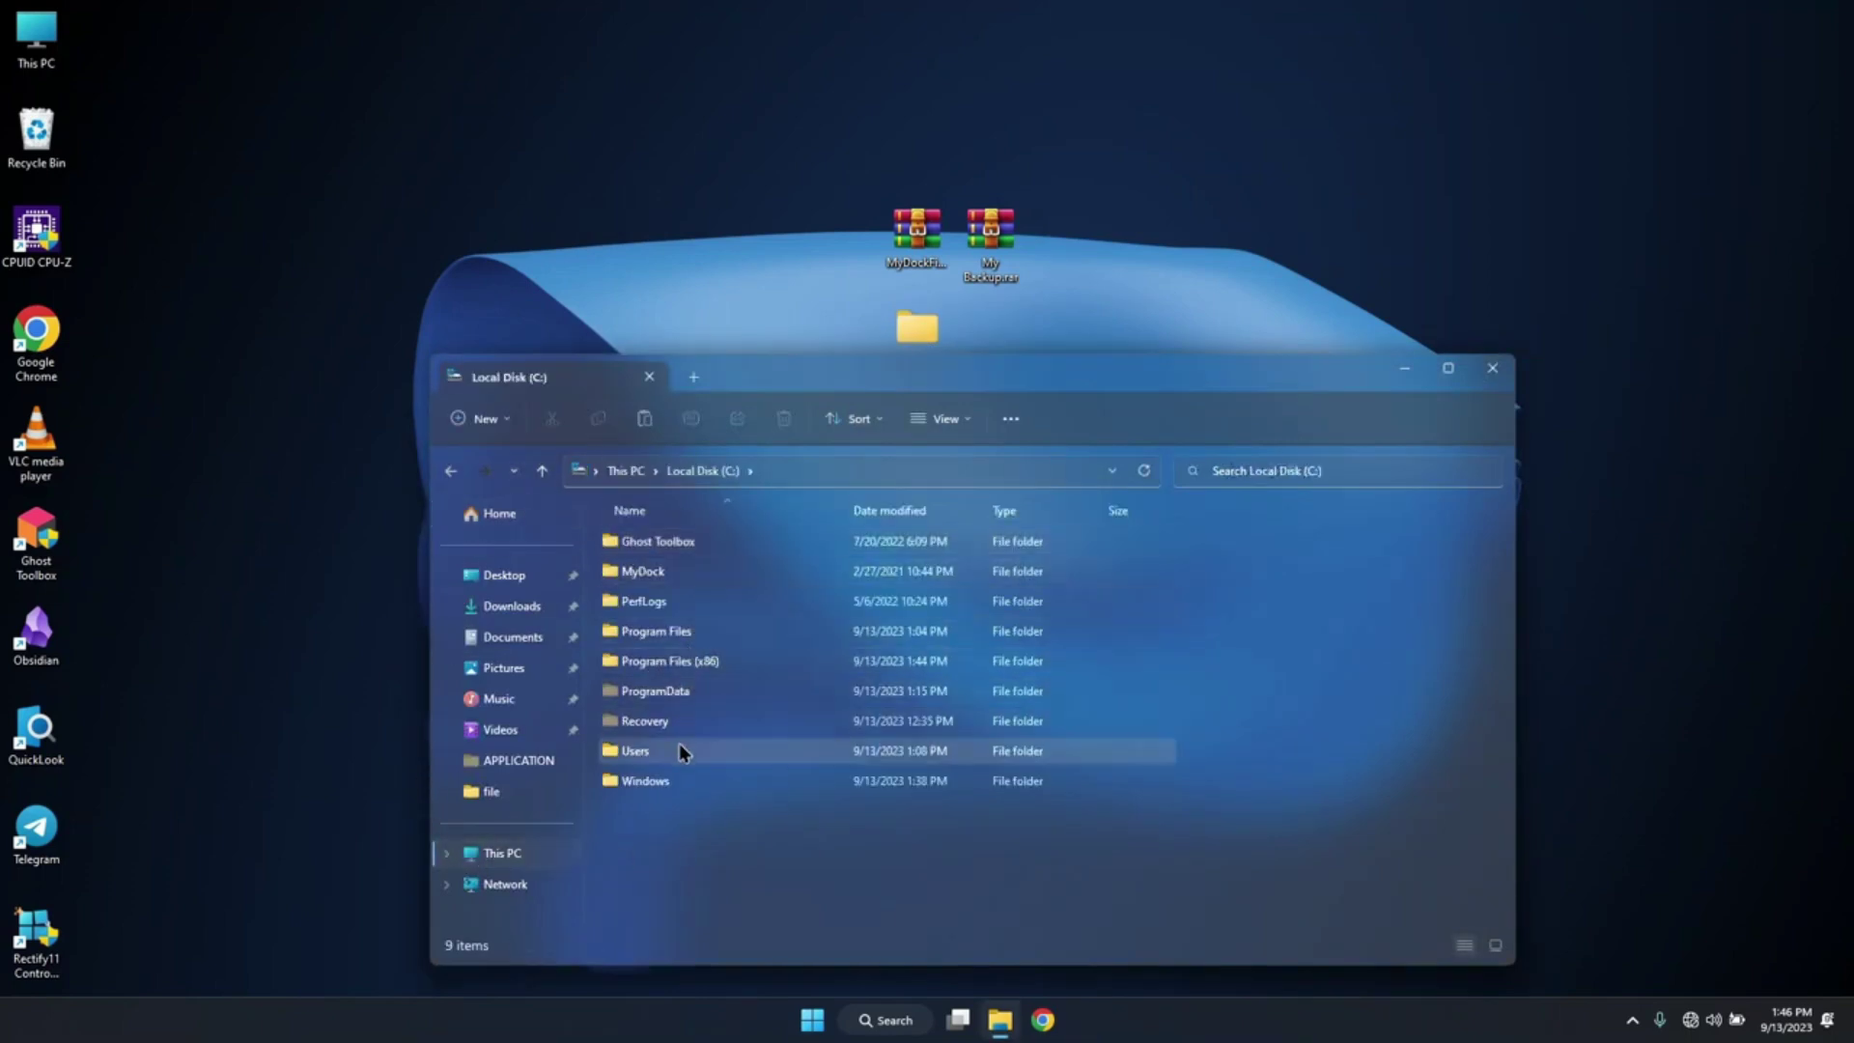
{"action": "double_click", "coordinate": [743, 571]}
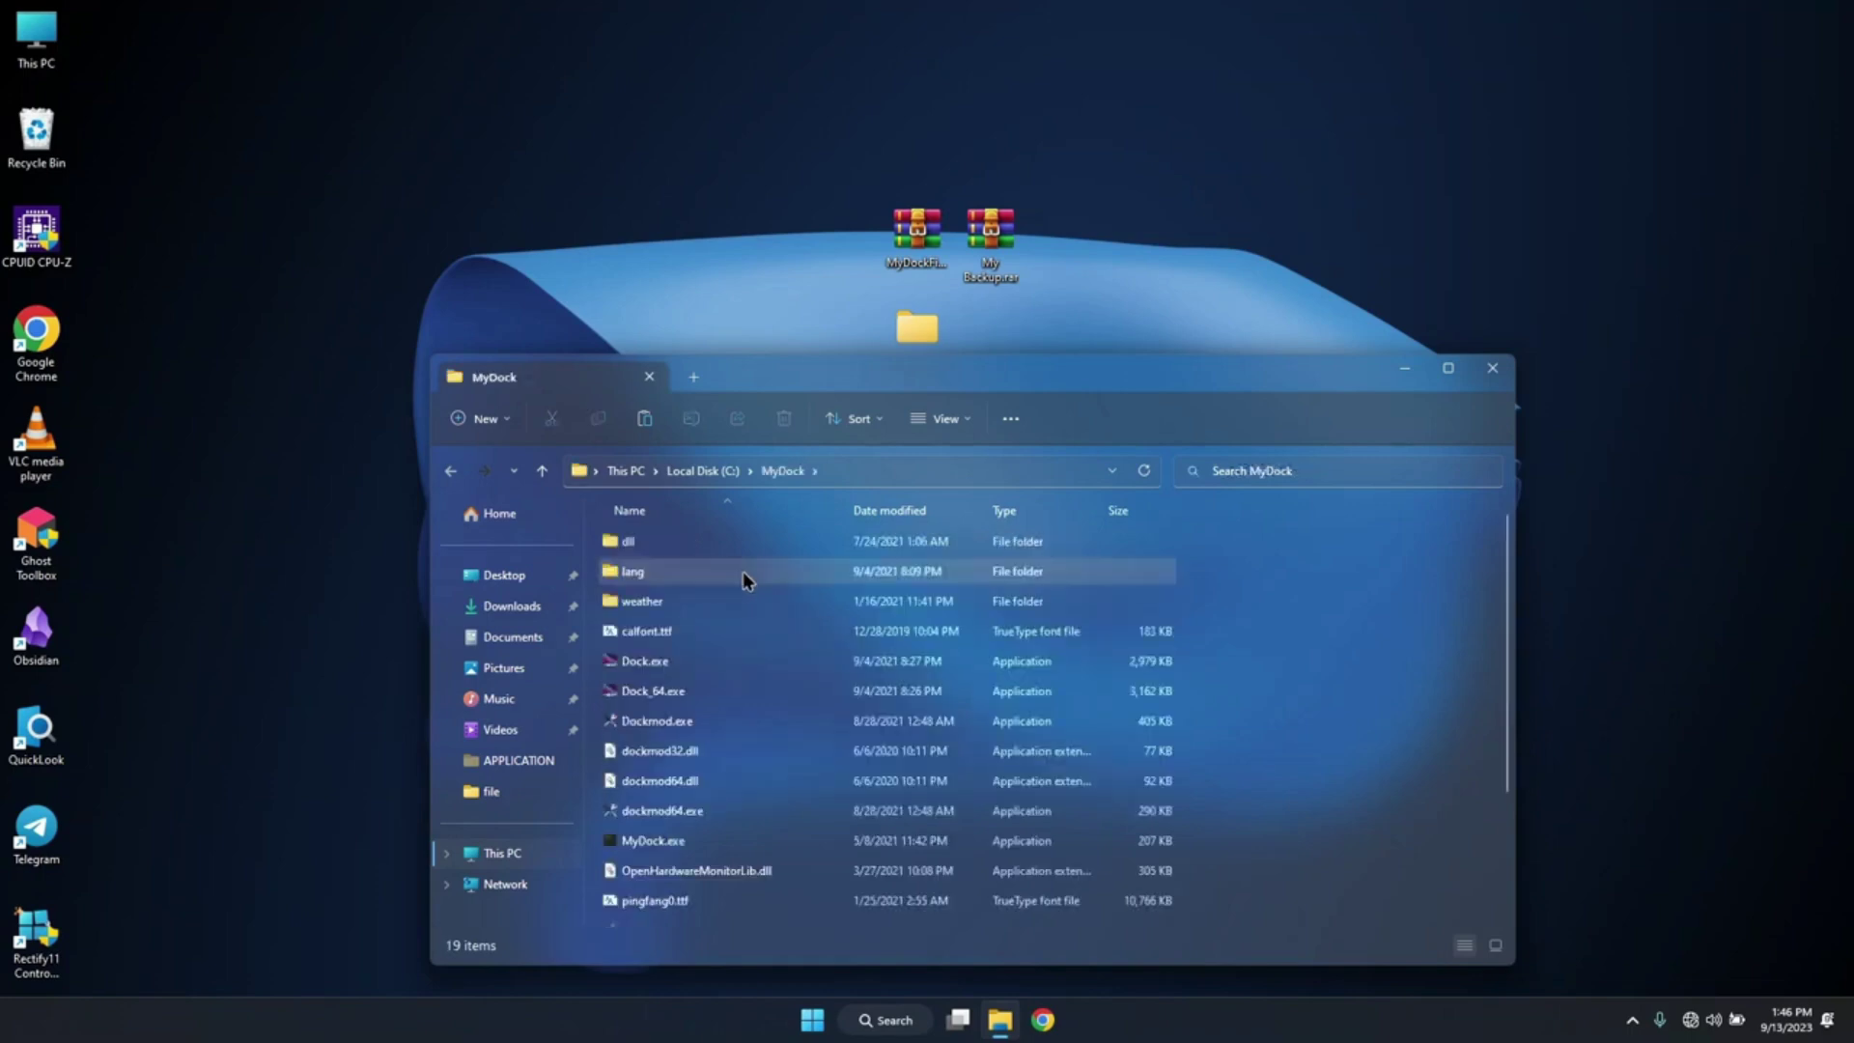
{"action": "right_click", "coordinate": [1284, 555]}
{"action": "left_click", "coordinate": [1347, 707]}
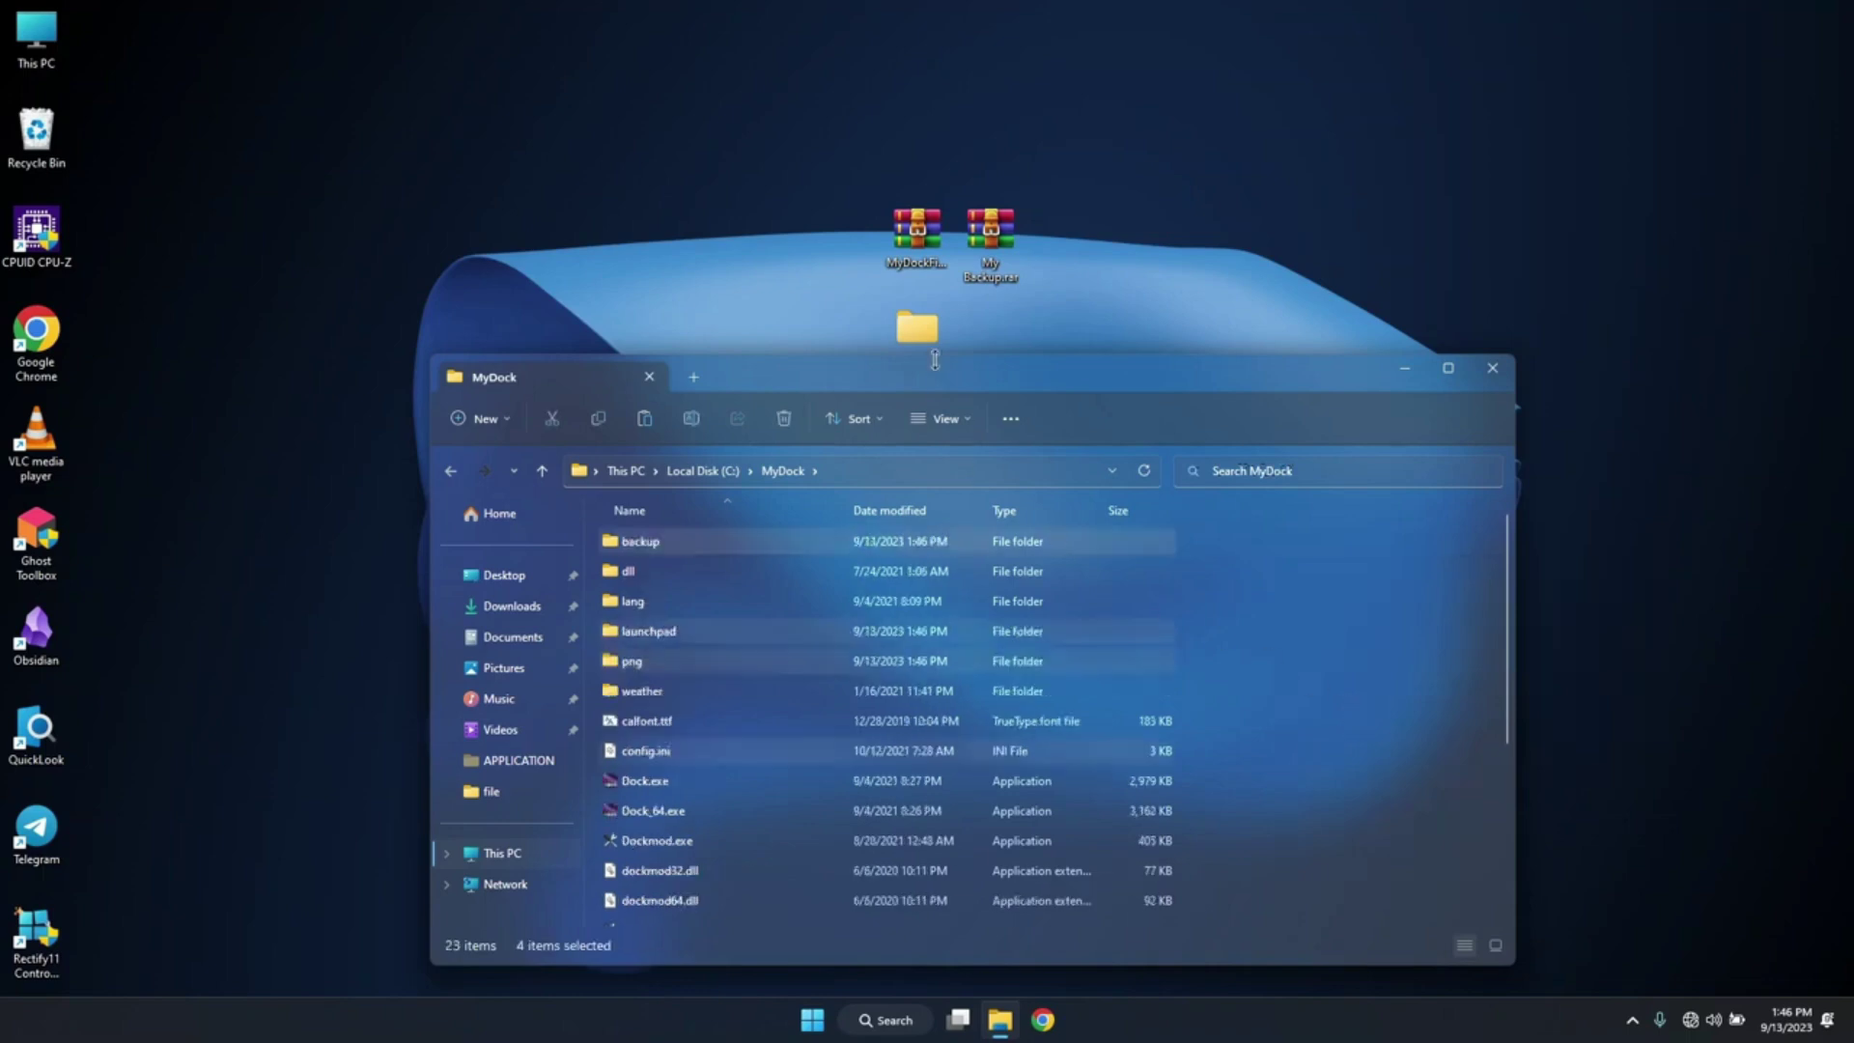
{"action": "left_click_drag", "start_coordinate": [931, 373], "coordinate": [915, 170]}
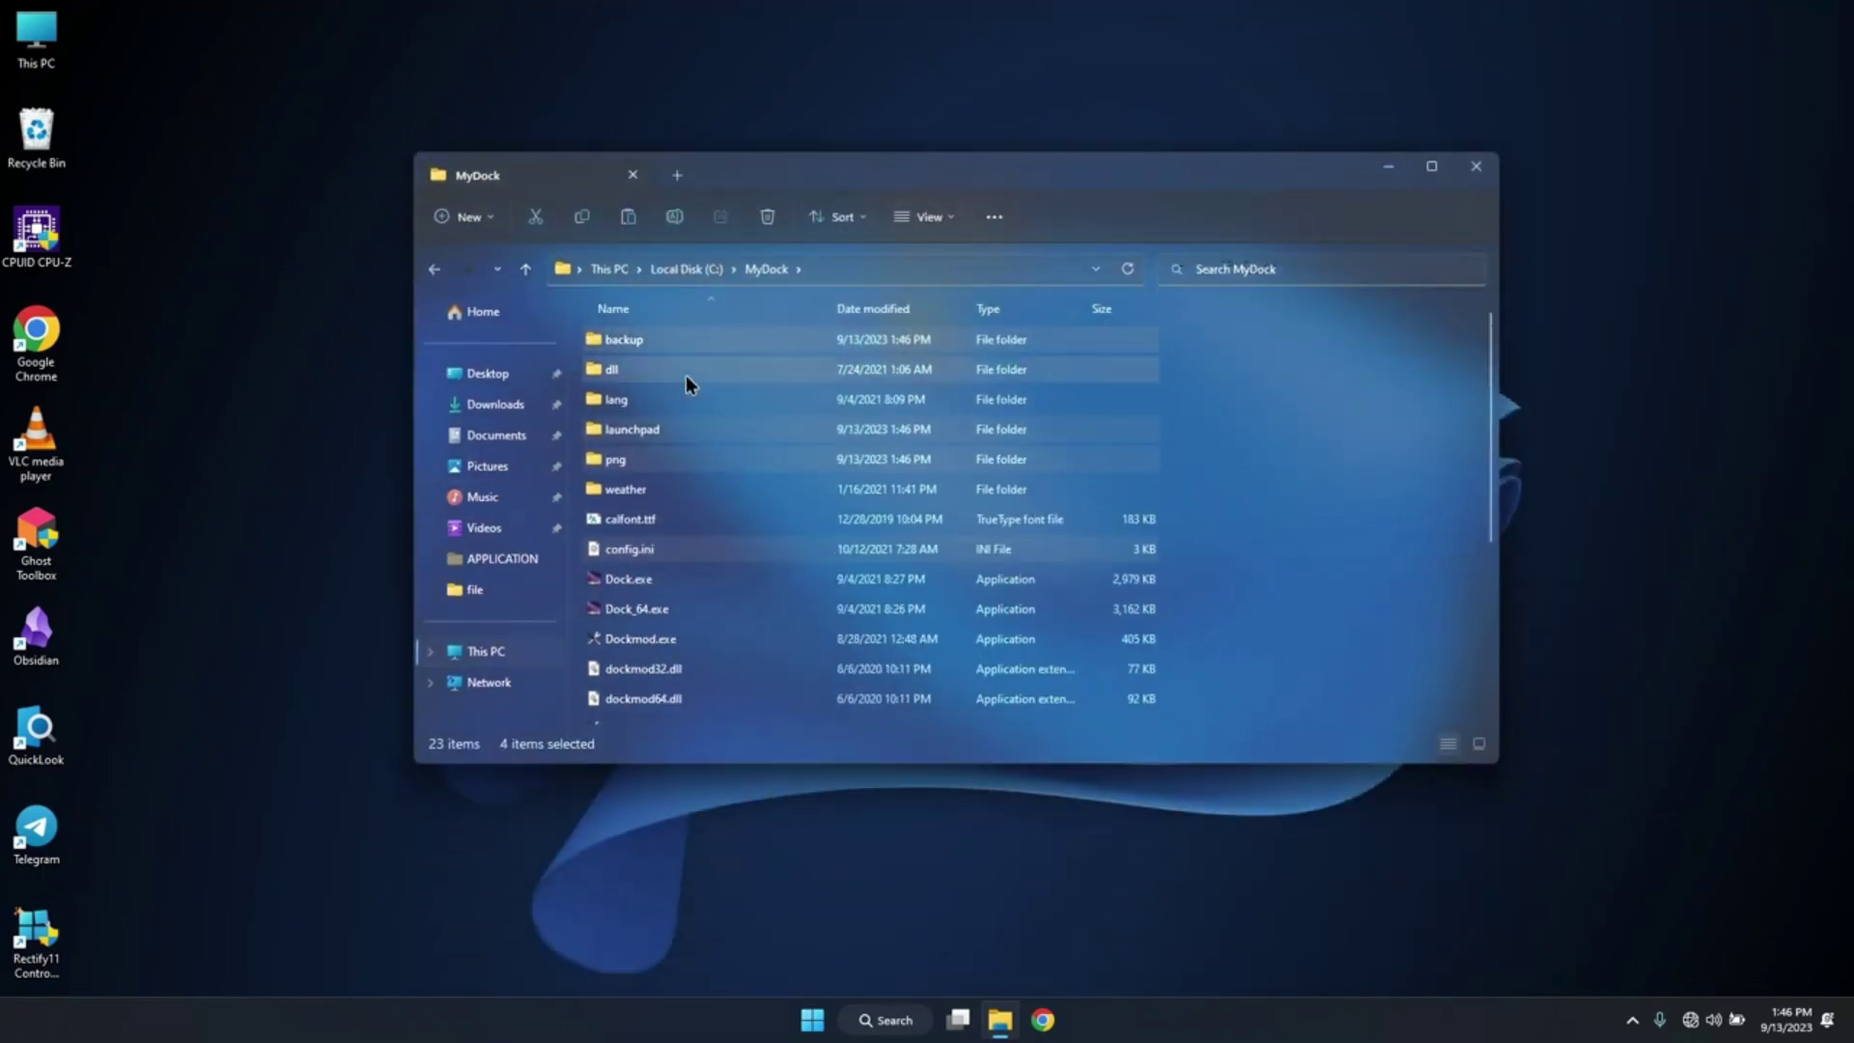
- Delete Chinese.ini from C:\MyDock\lang, keeping English.ini, and go back to MyDock
{"action": "left_click", "coordinate": [720, 396]}
{"action": "double_click", "coordinate": [721, 397]}
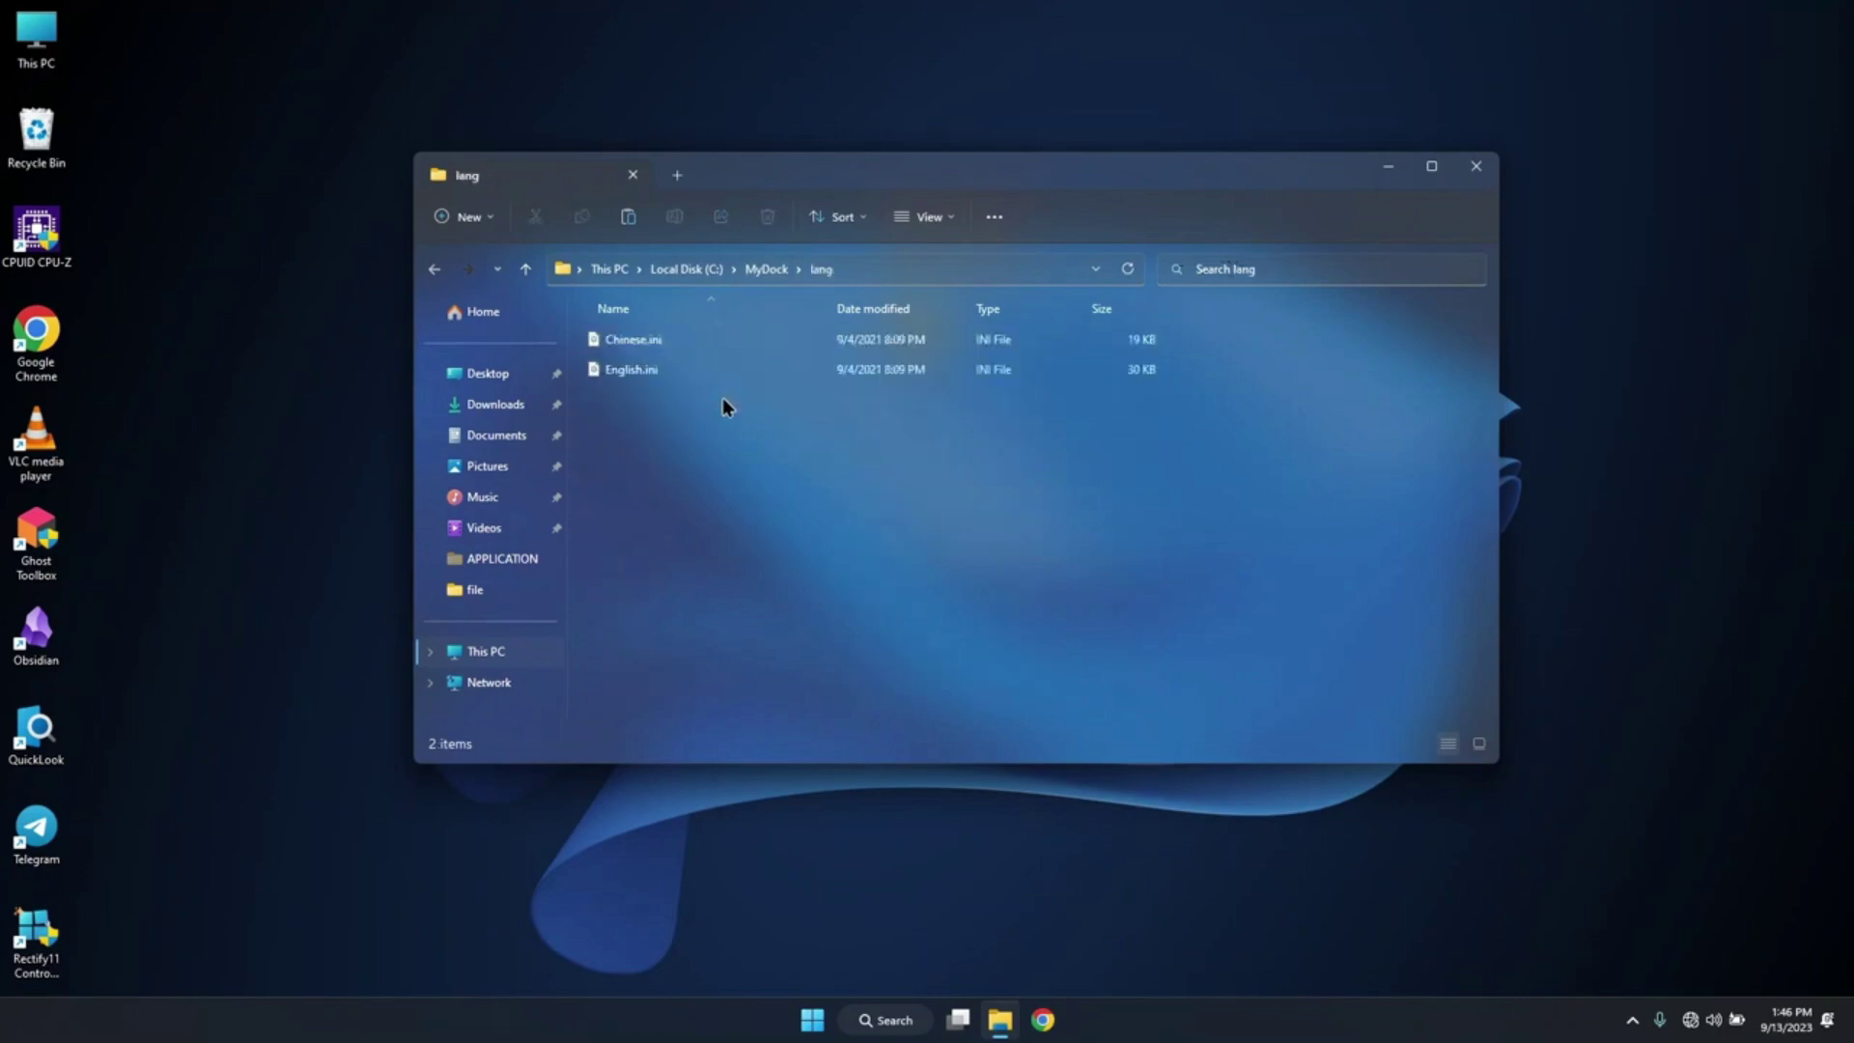
{"action": "left_click", "coordinate": [744, 341]}
{"action": "left_click", "coordinate": [769, 216]}
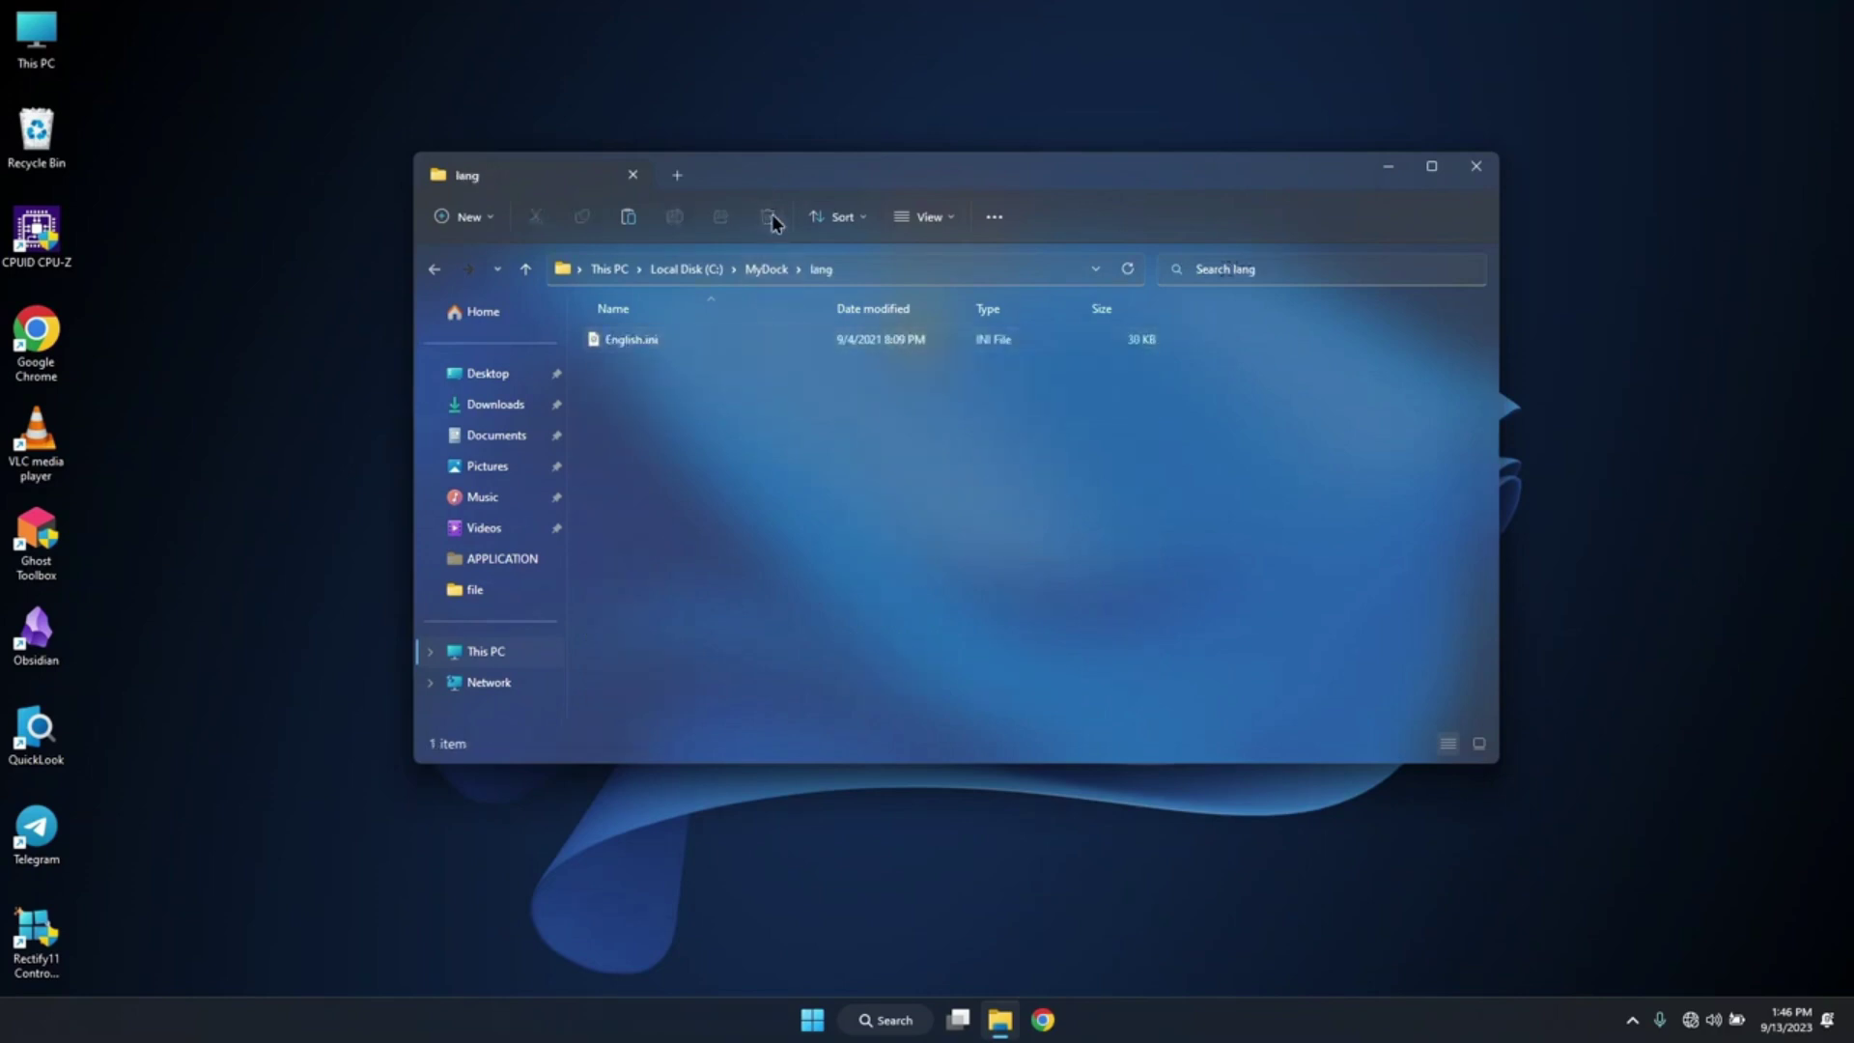
{"action": "left_click", "coordinate": [765, 270]}
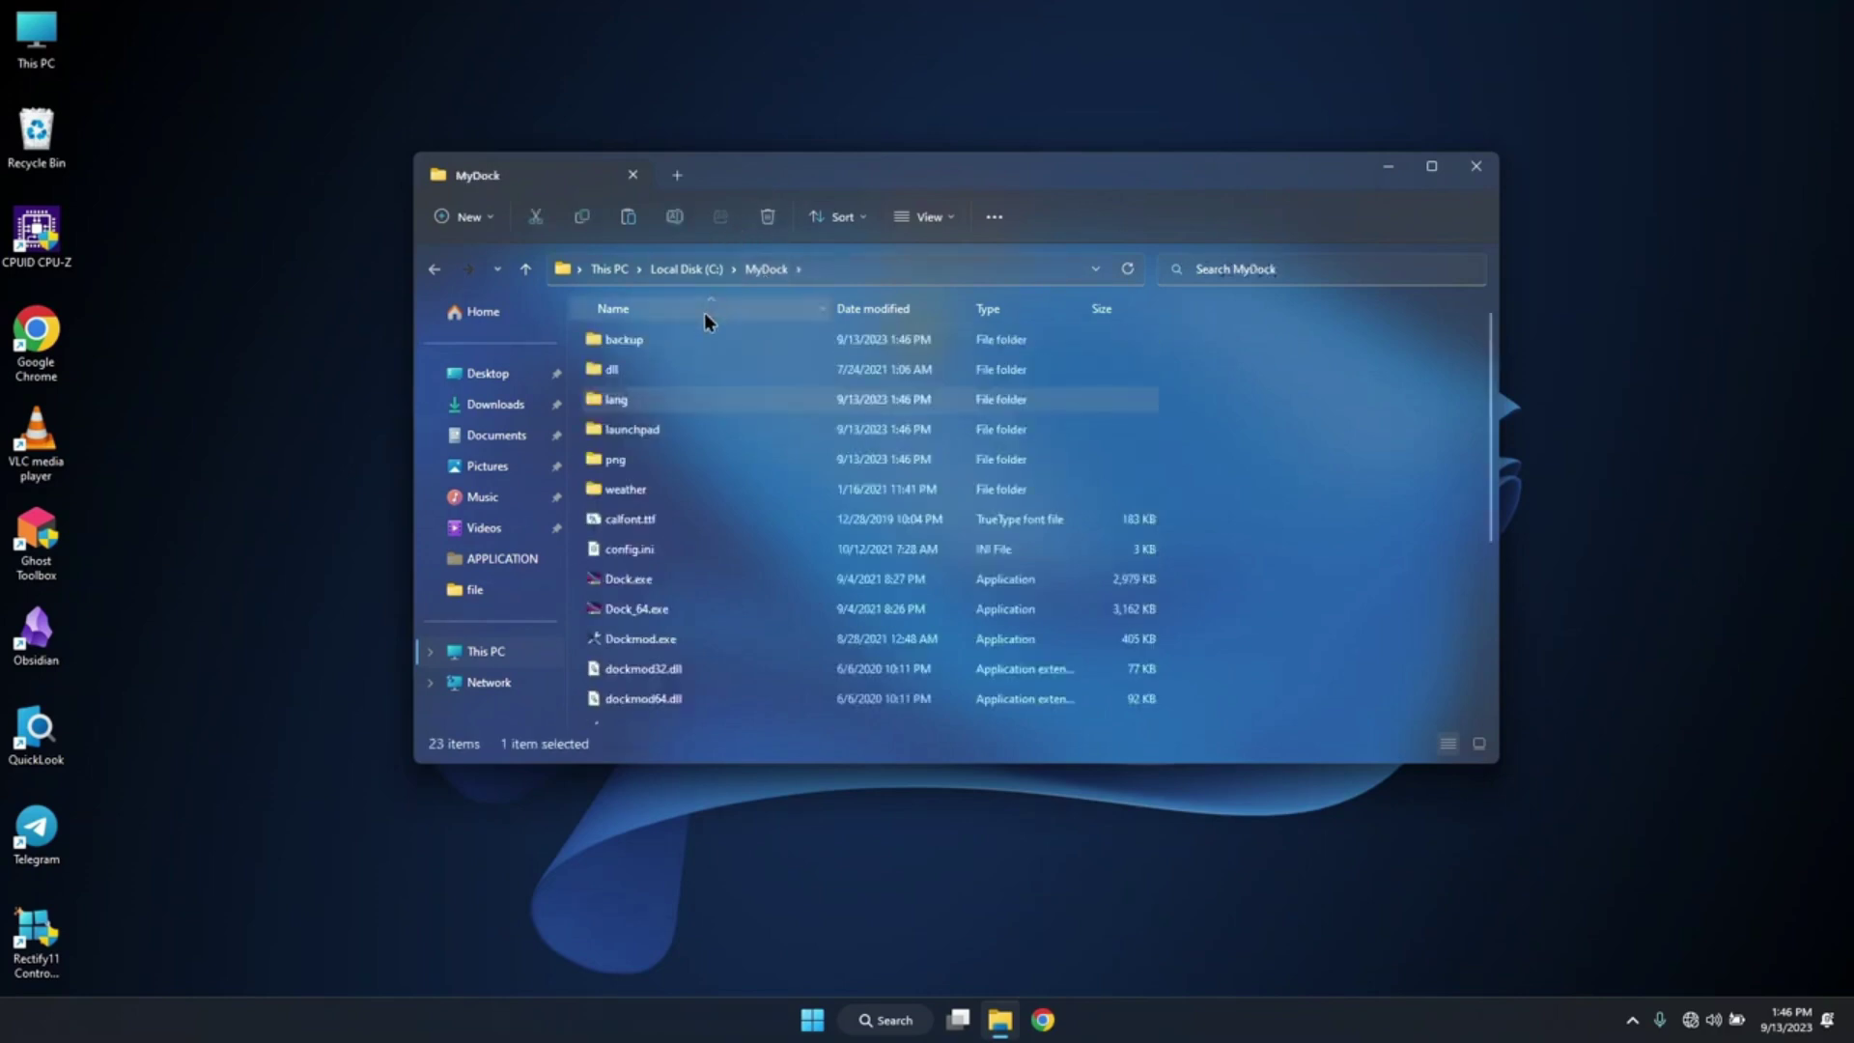
- Launch Dock_64.exe for the macOS-style dock and menu bar, then run the VC_2015-2022.x64 installer
{"action": "left_click", "coordinate": [703, 611]}
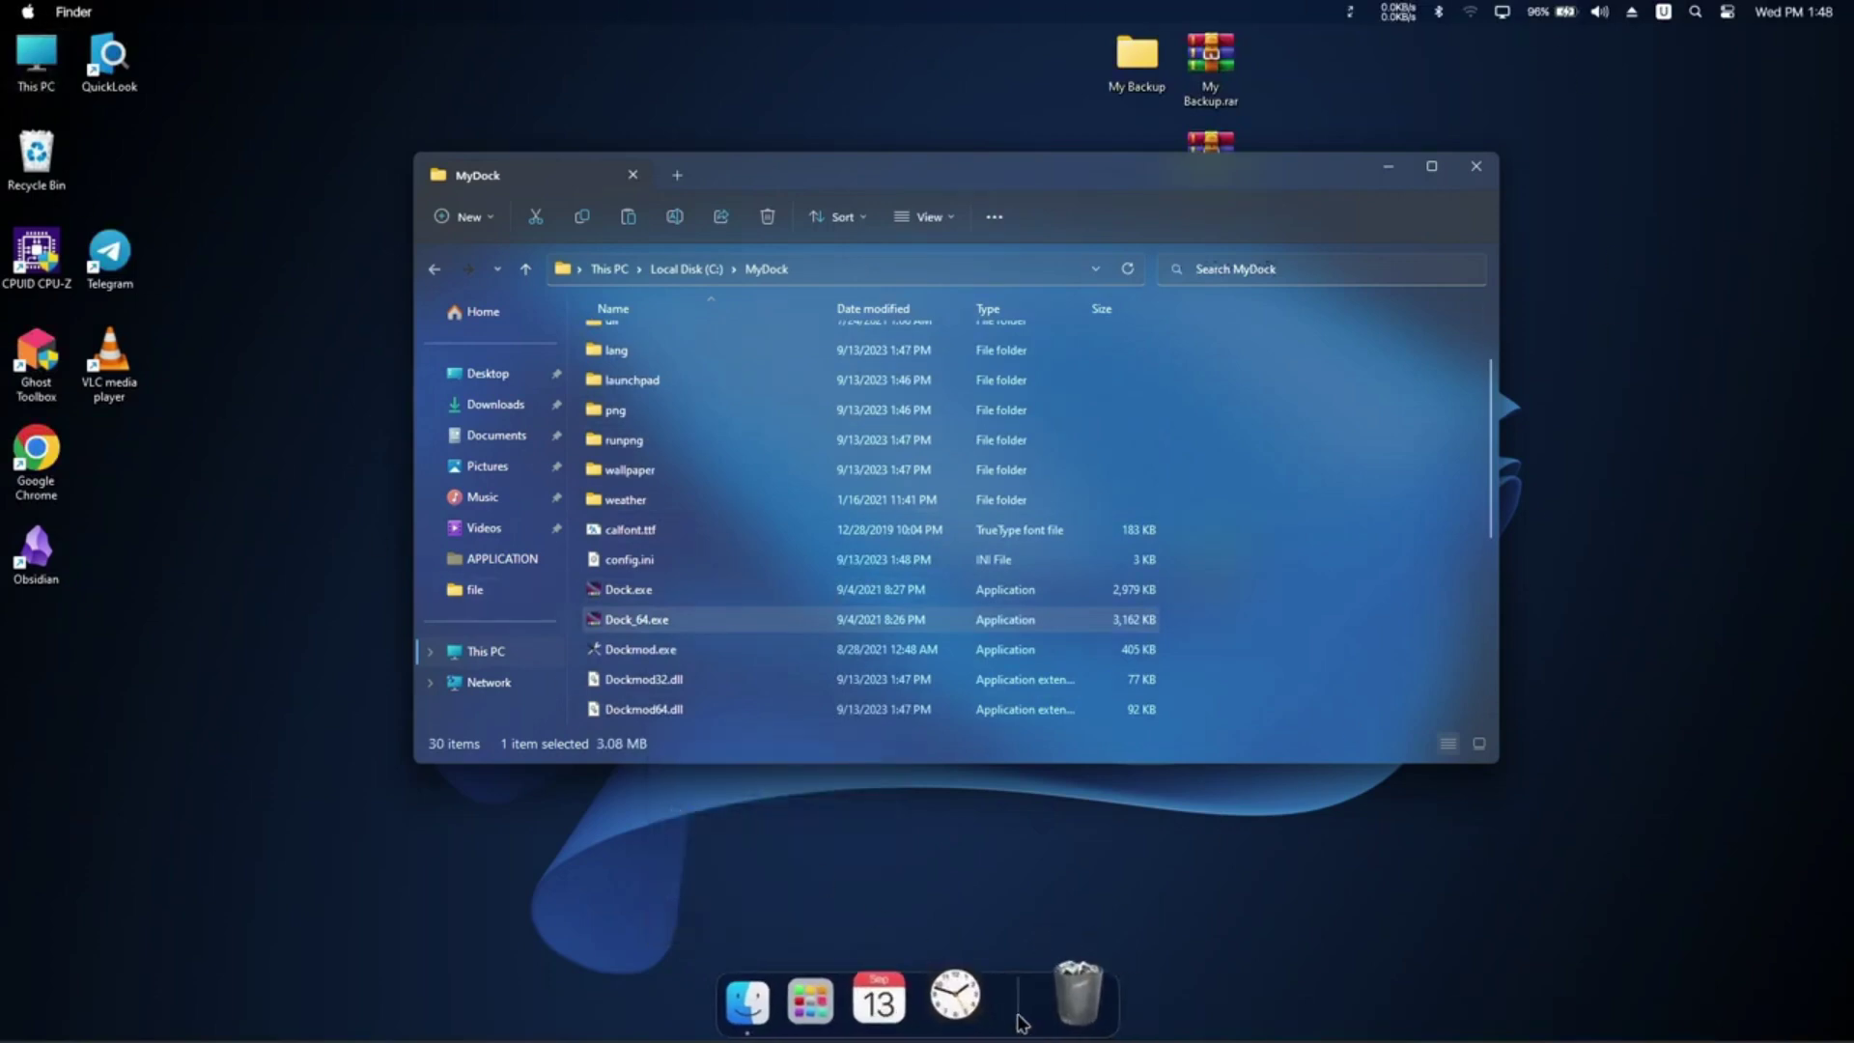
{"action": "left_click", "coordinate": [1476, 174]}
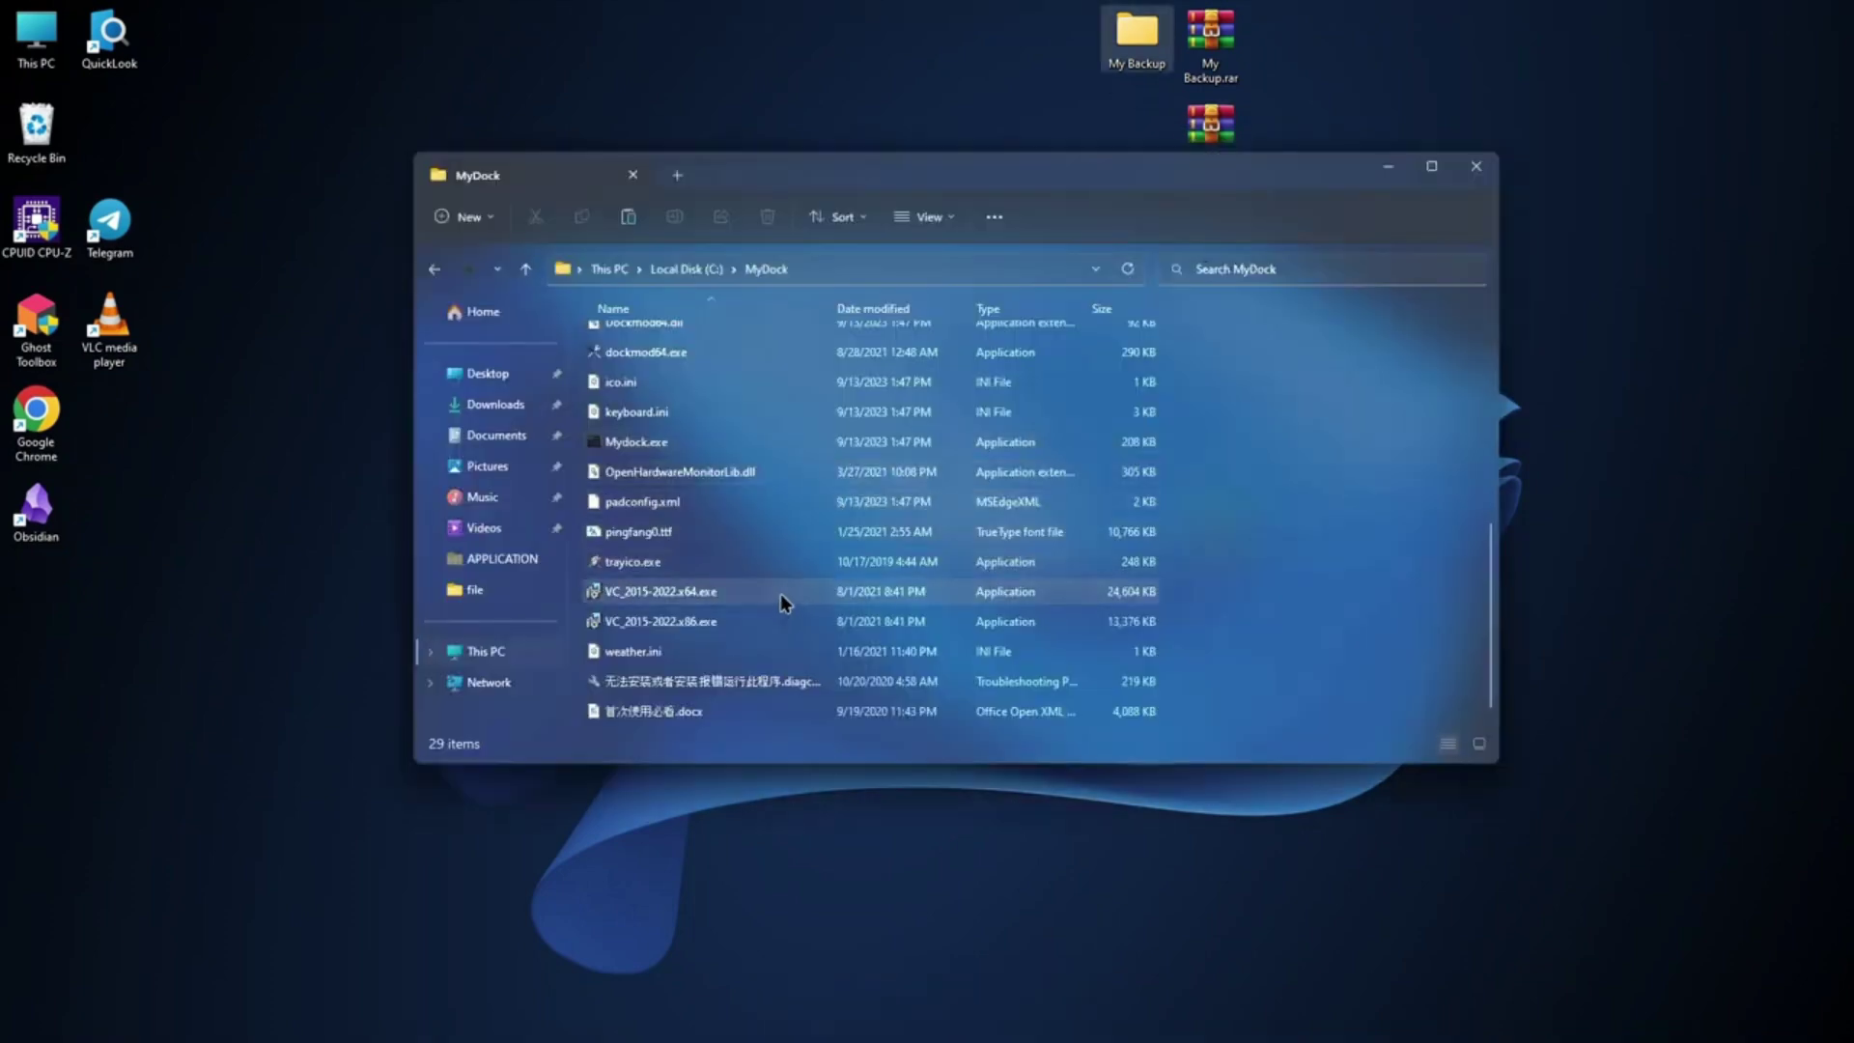
{"action": "left_click", "coordinate": [780, 603]}
{"action": "double_click", "coordinate": [781, 593]}
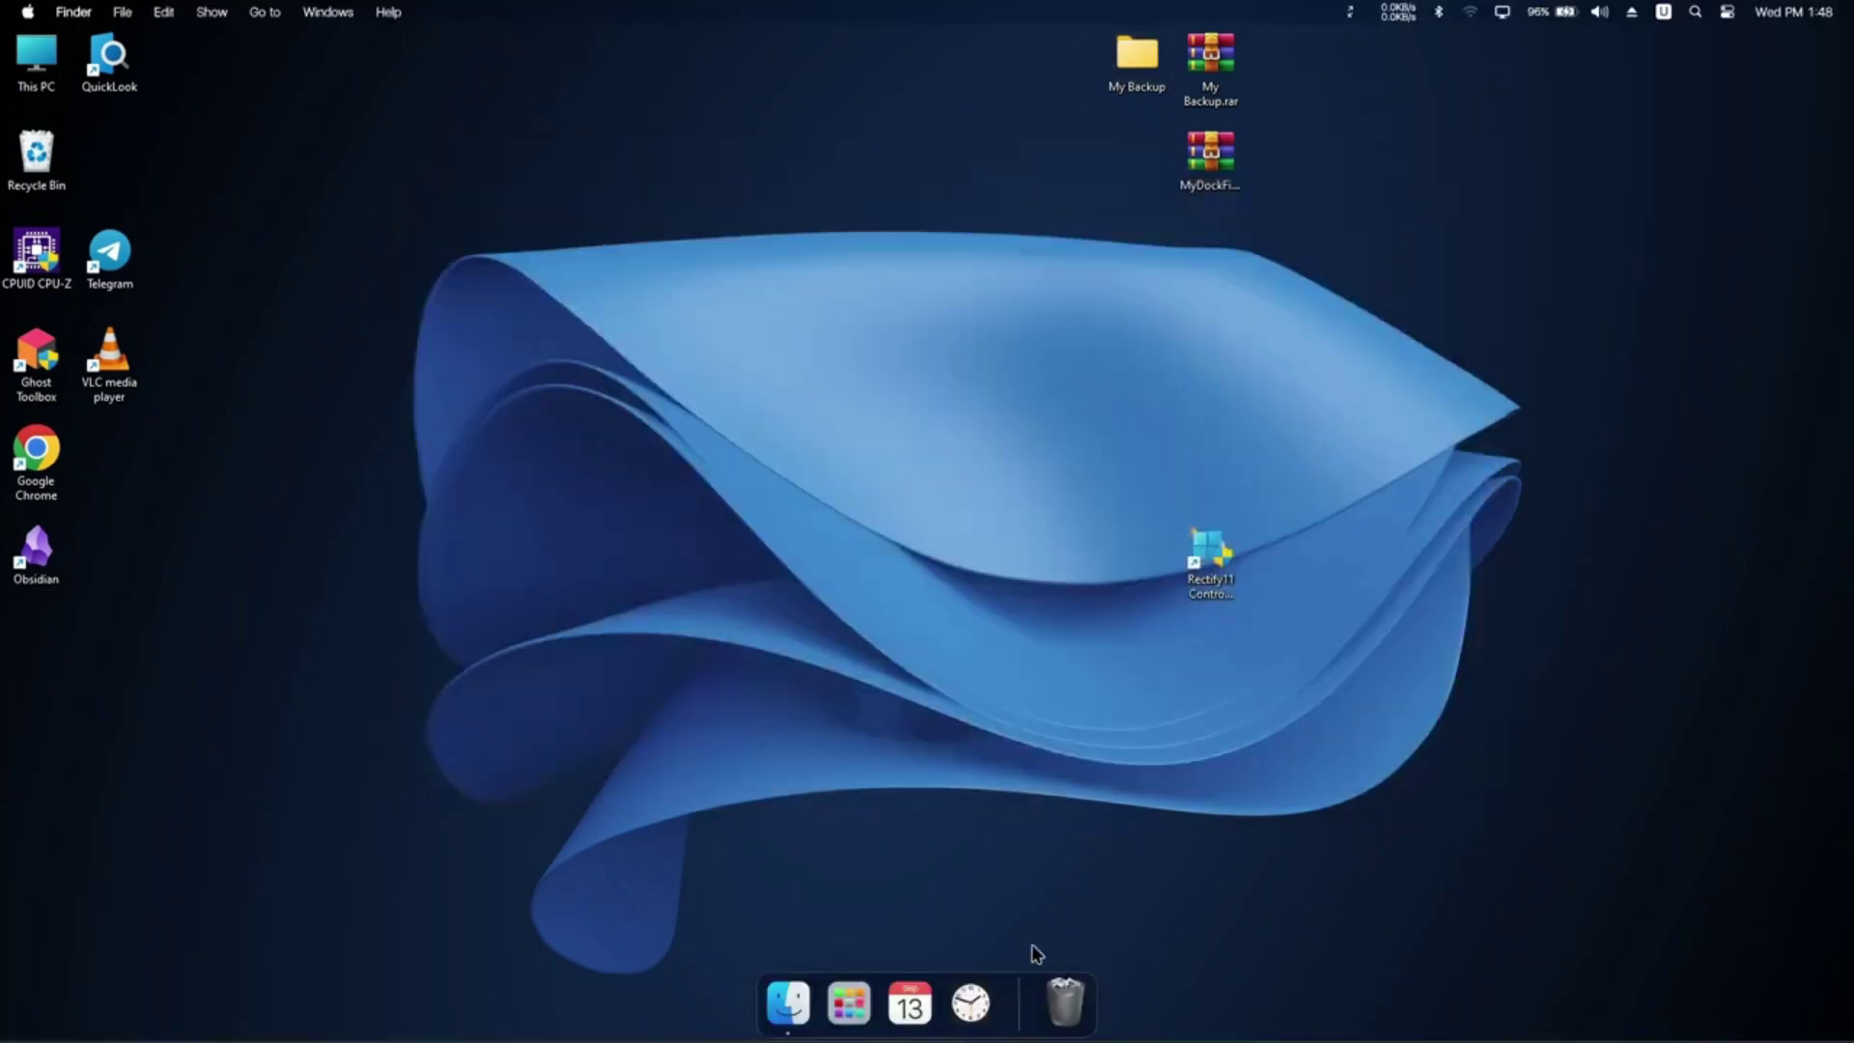
- Restore the 'Dock for Windows' backup from Preferences > Advanced > Manage backup files and accept the restart
{"action": "right_click", "coordinate": [1014, 1007]}
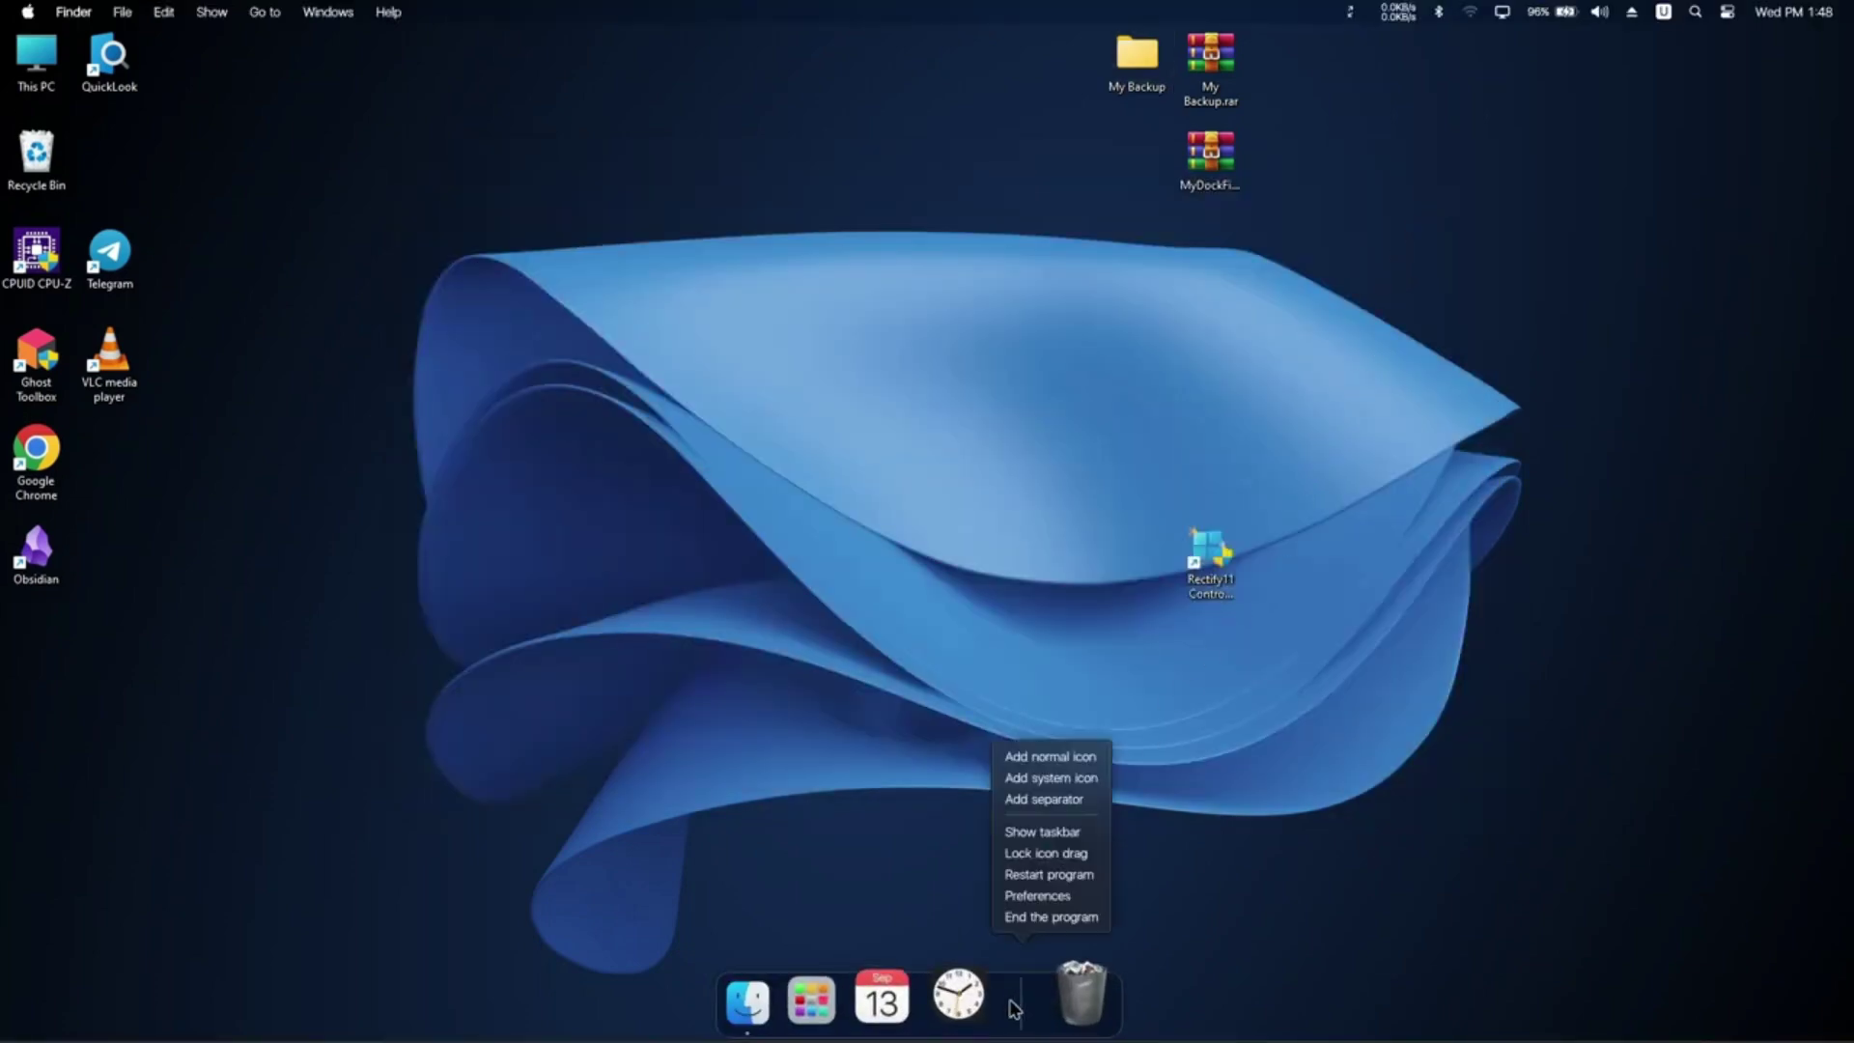
{"action": "left_click", "coordinate": [1037, 895]}
{"action": "left_click", "coordinate": [752, 473]}
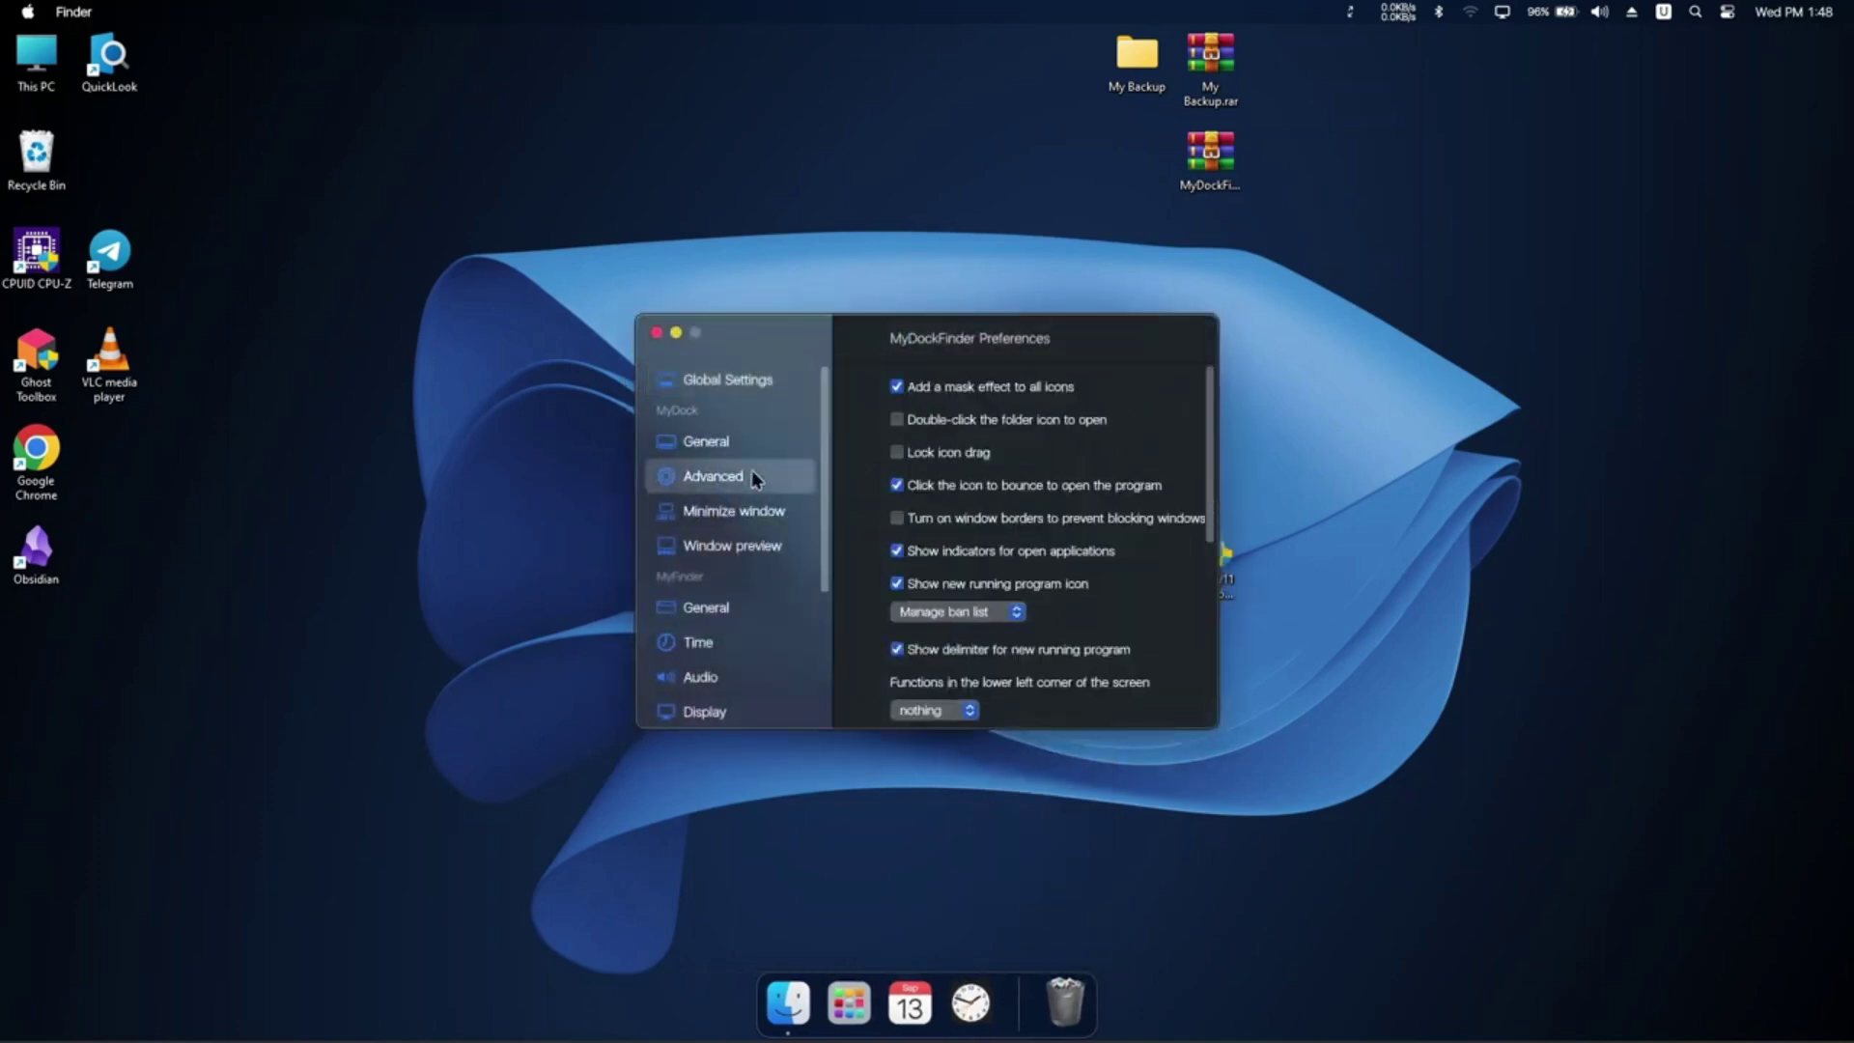
{"action": "scroll", "coordinate": [1059, 592], "scroll_direction": "down", "scroll_amount": 5}
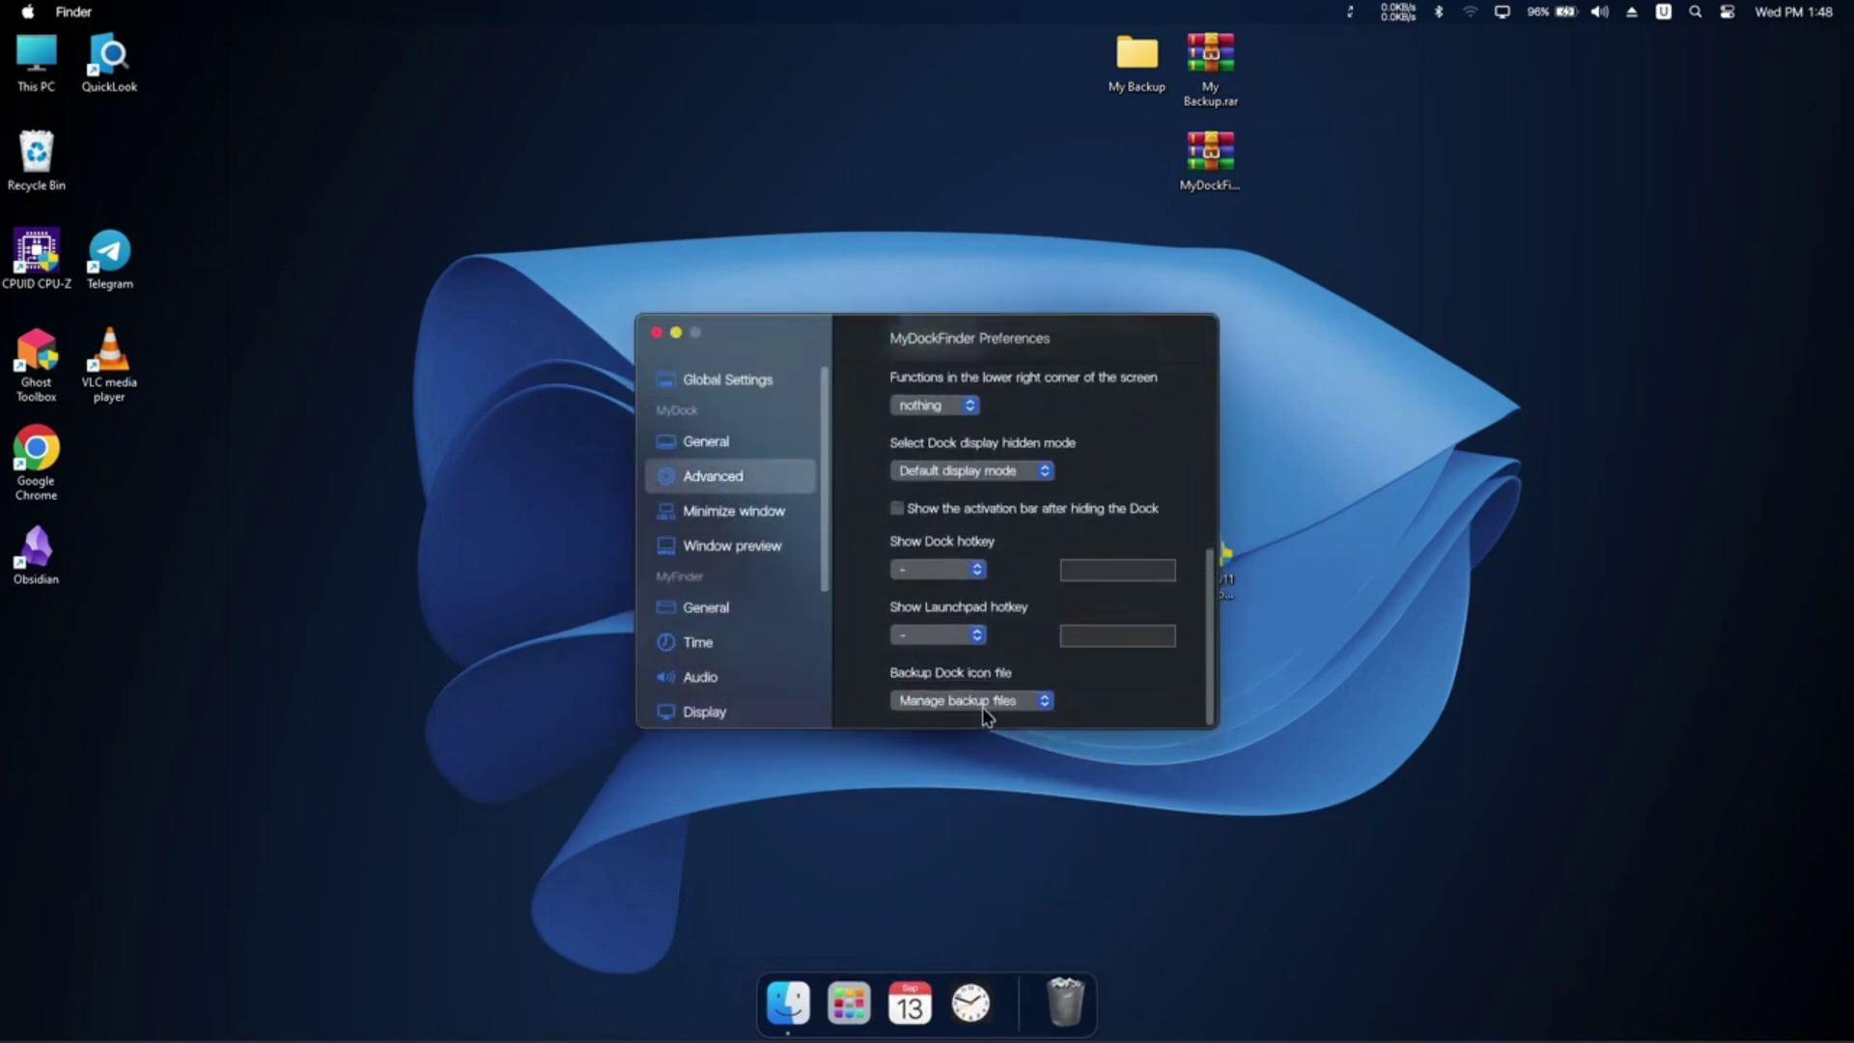
{"action": "left_click", "coordinate": [969, 711]}
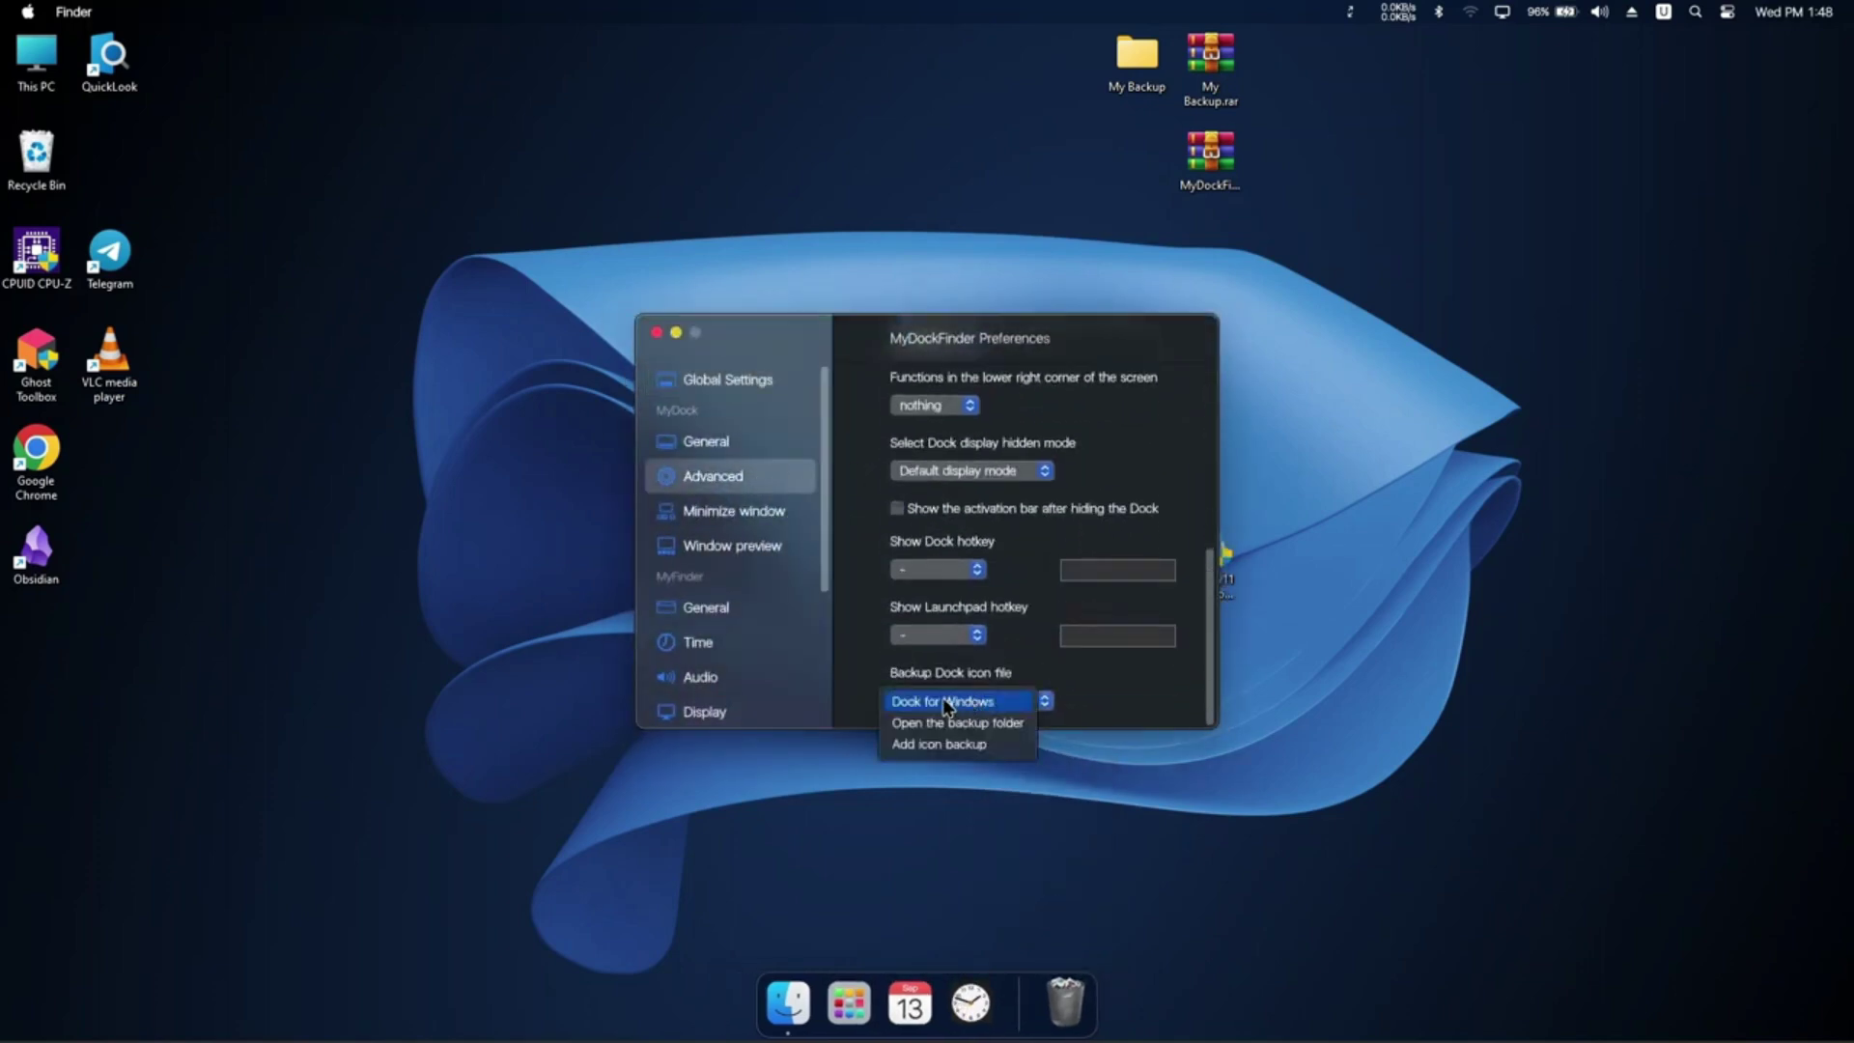
{"action": "left_click", "coordinate": [944, 699]}
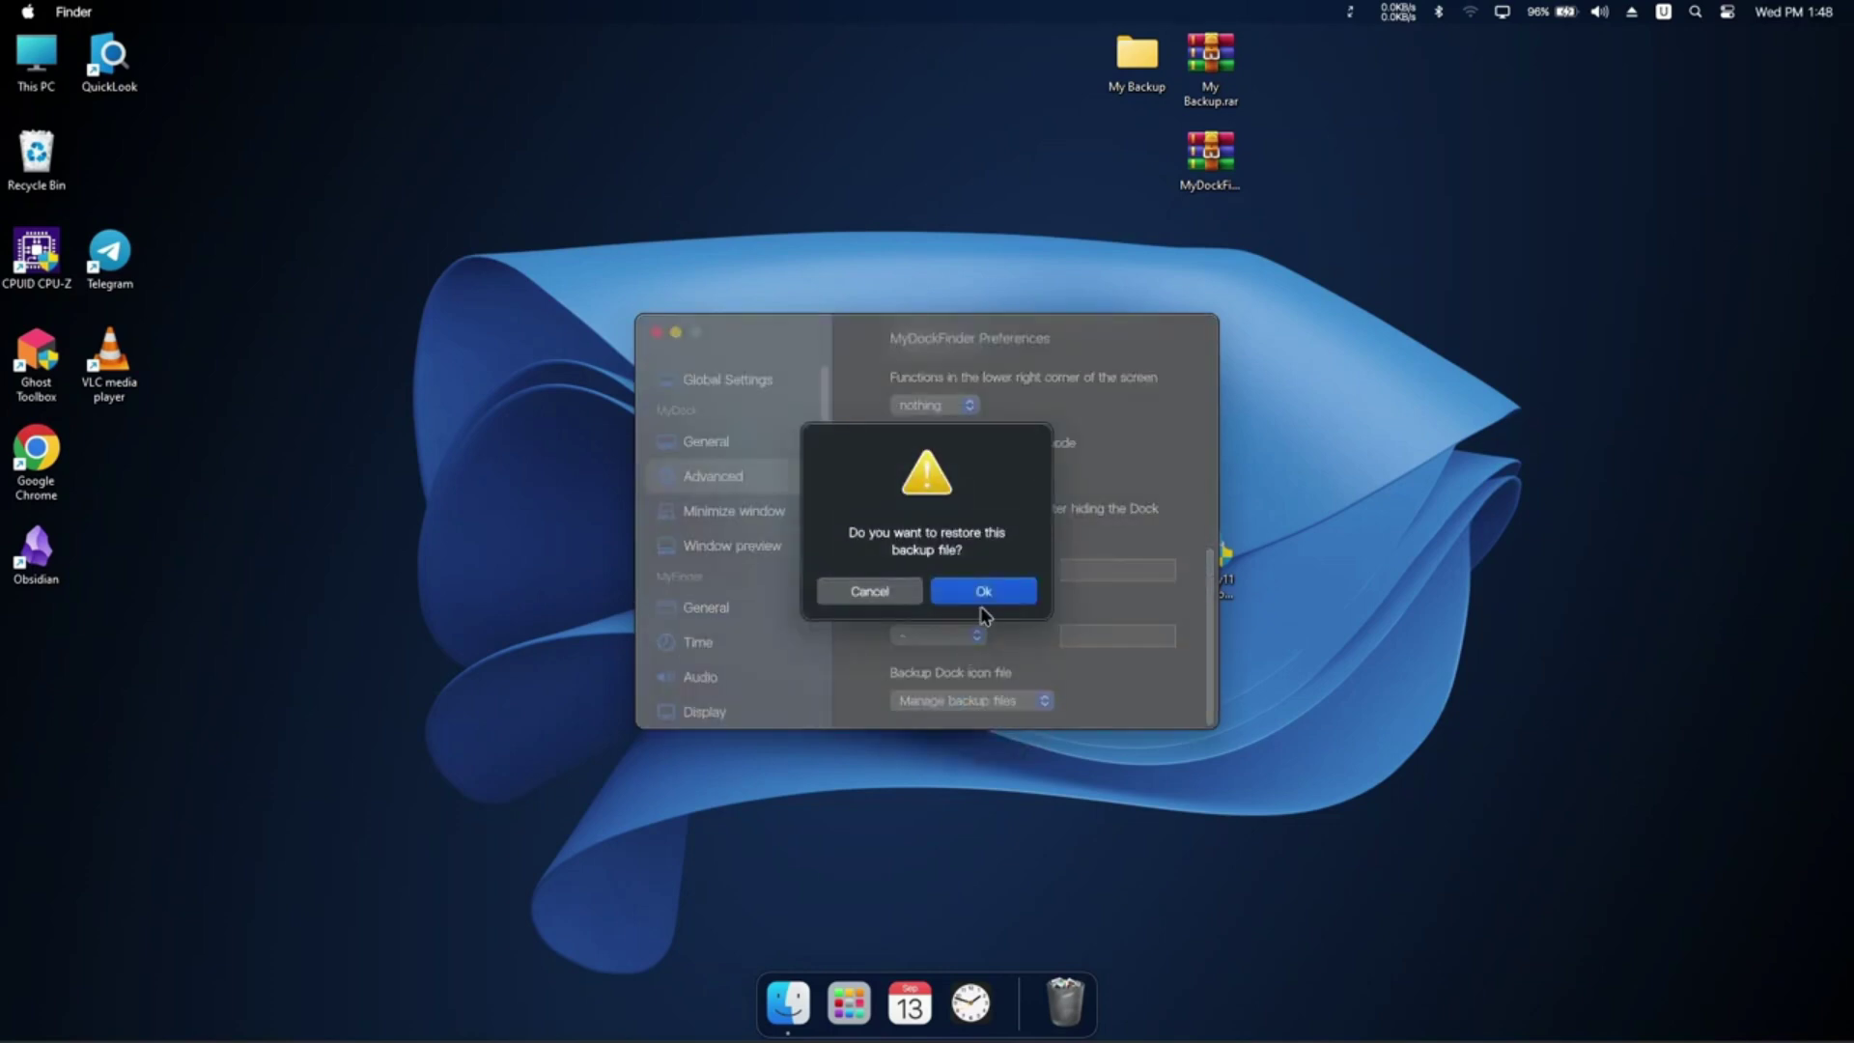
{"action": "key", "text": "Return"}
{"action": "left_click", "coordinate": [983, 594]}
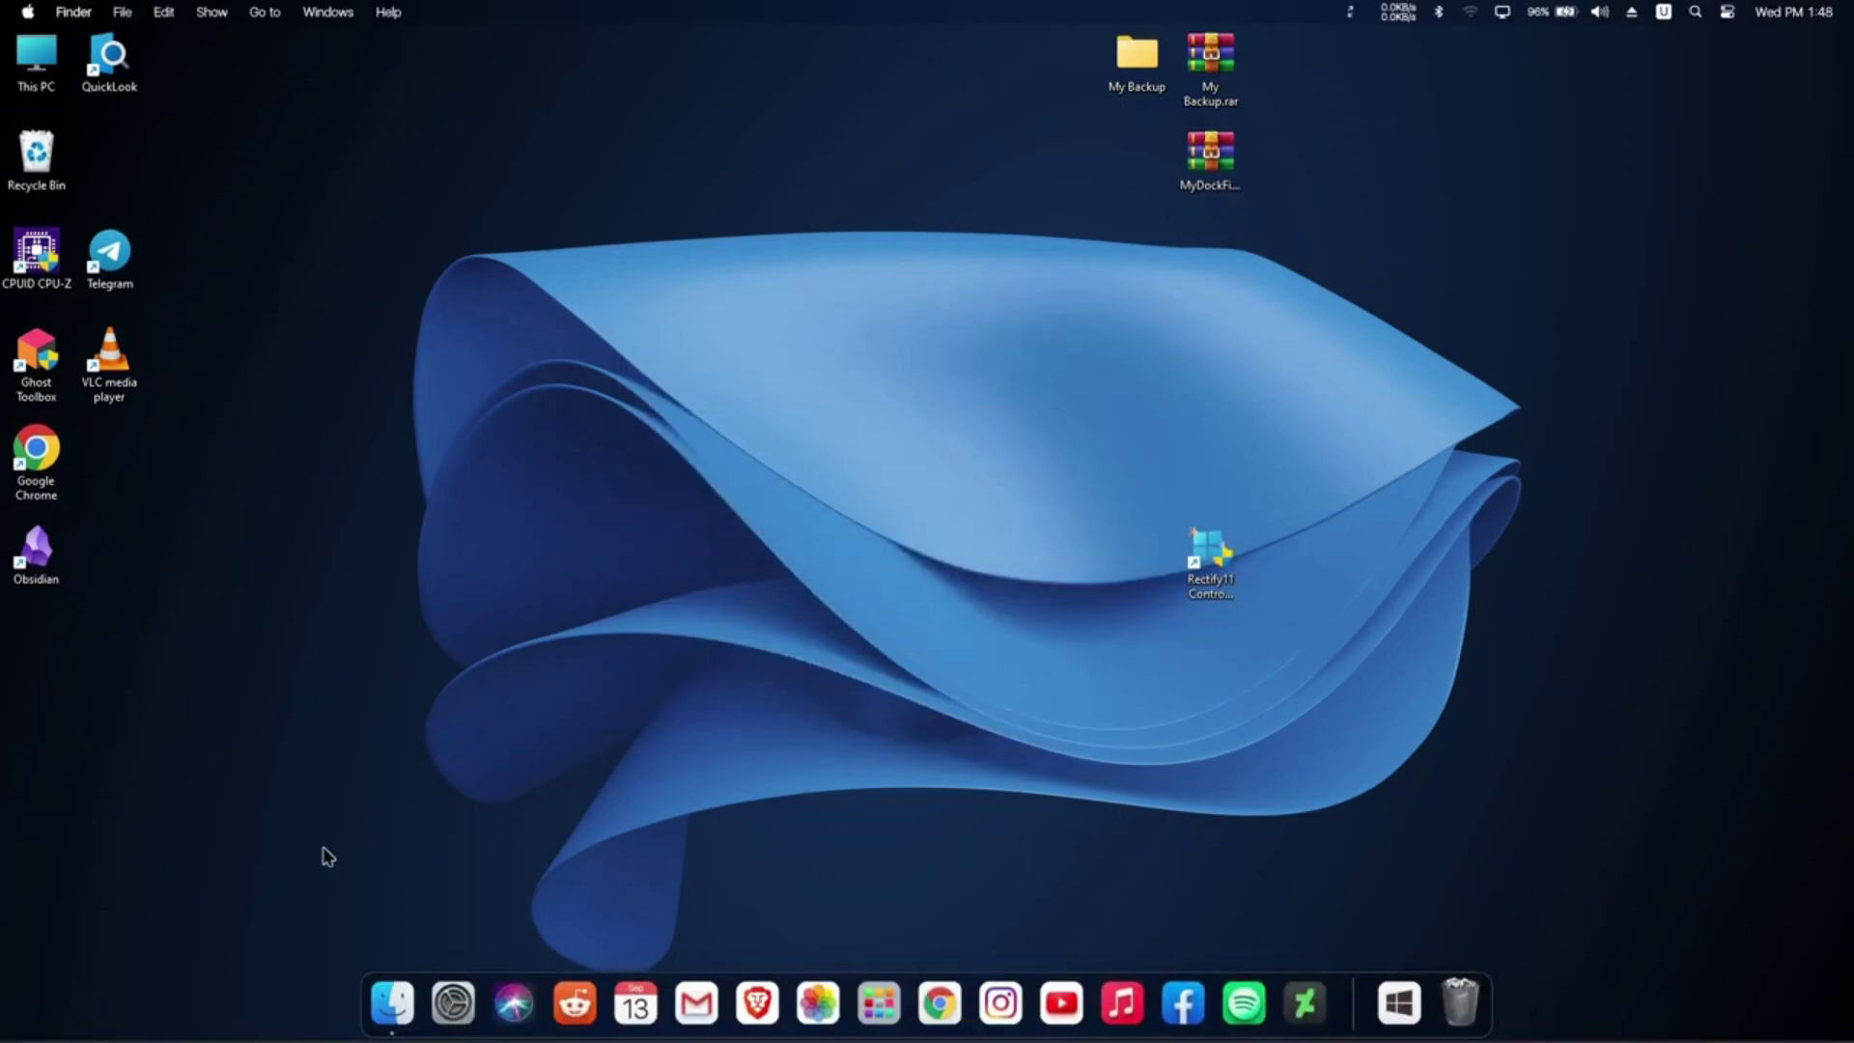
- Browse both Launchpad pages, close Launchpad, and bring up the dock's options menu
{"action": "left_click", "coordinate": [879, 999]}
{"action": "scroll", "coordinate": [1012, 705], "scroll_direction": "down", "scroll_amount": 2}
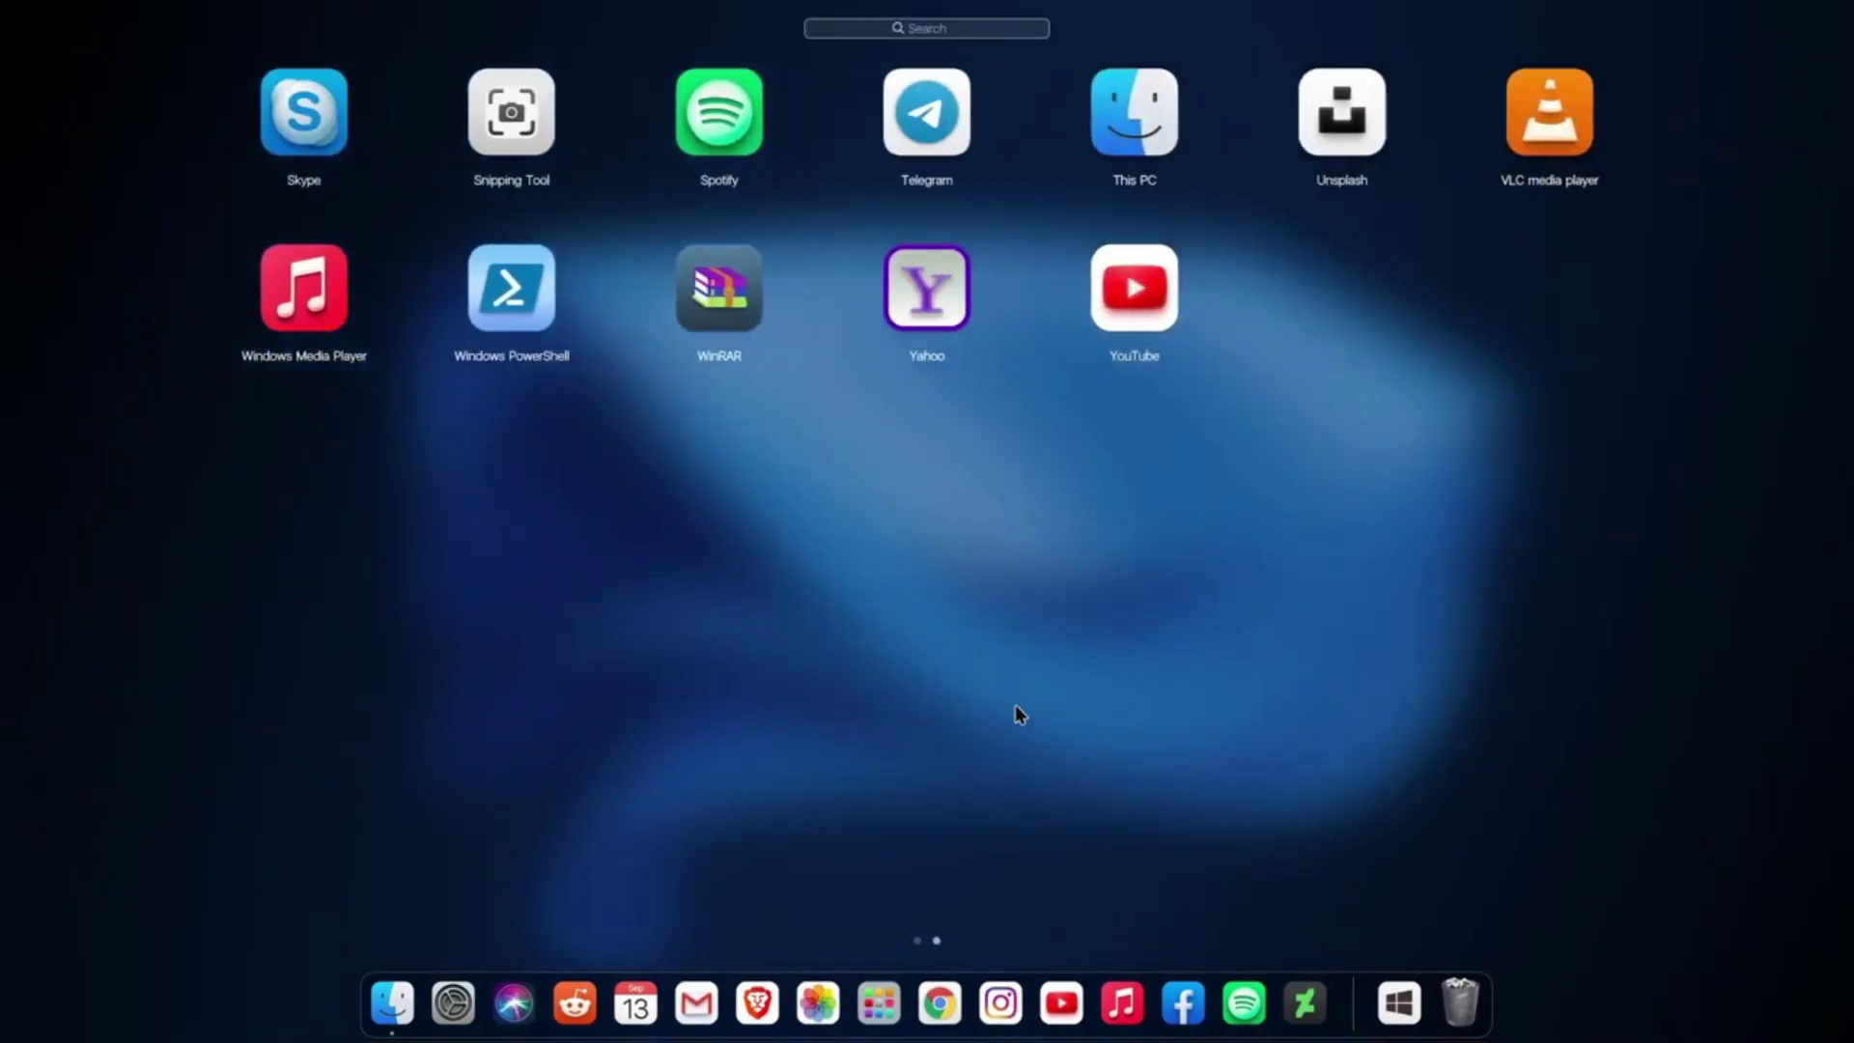
{"action": "scroll", "coordinate": [1016, 714], "scroll_direction": "up", "scroll_amount": 2}
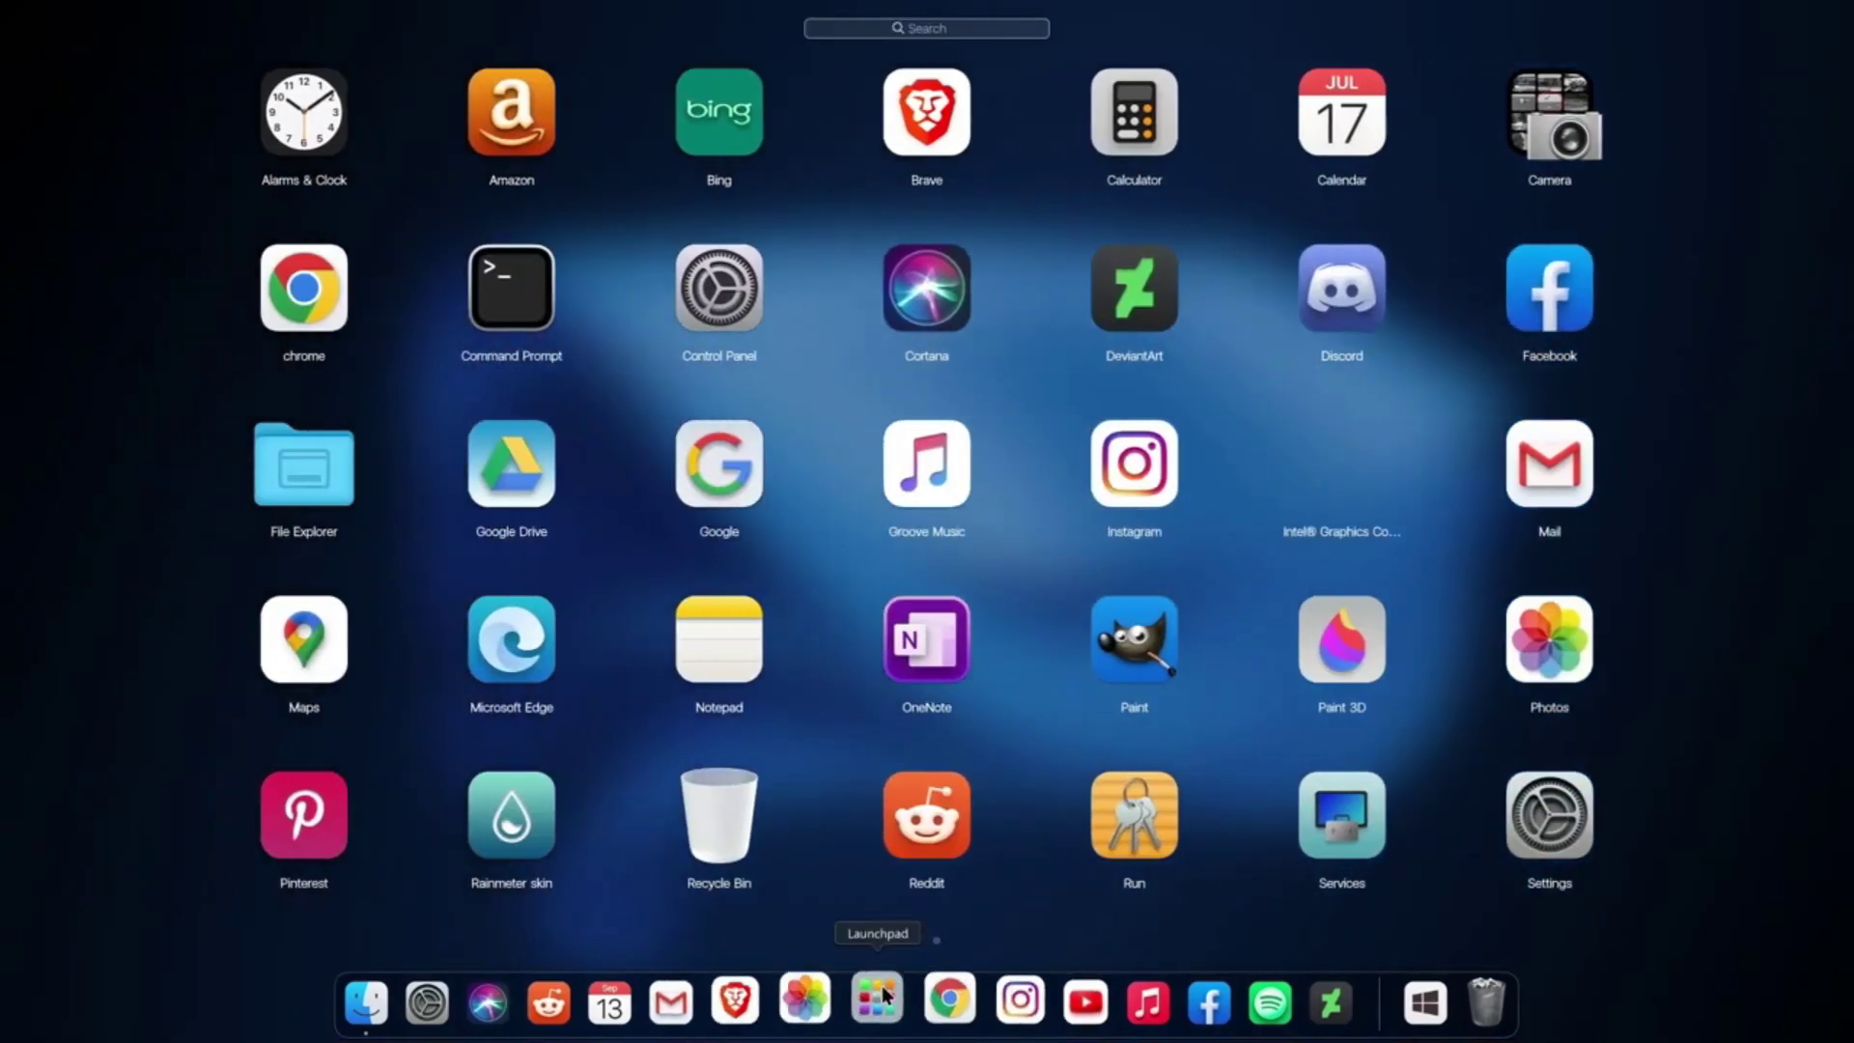
{"action": "left_click", "coordinate": [880, 995]}
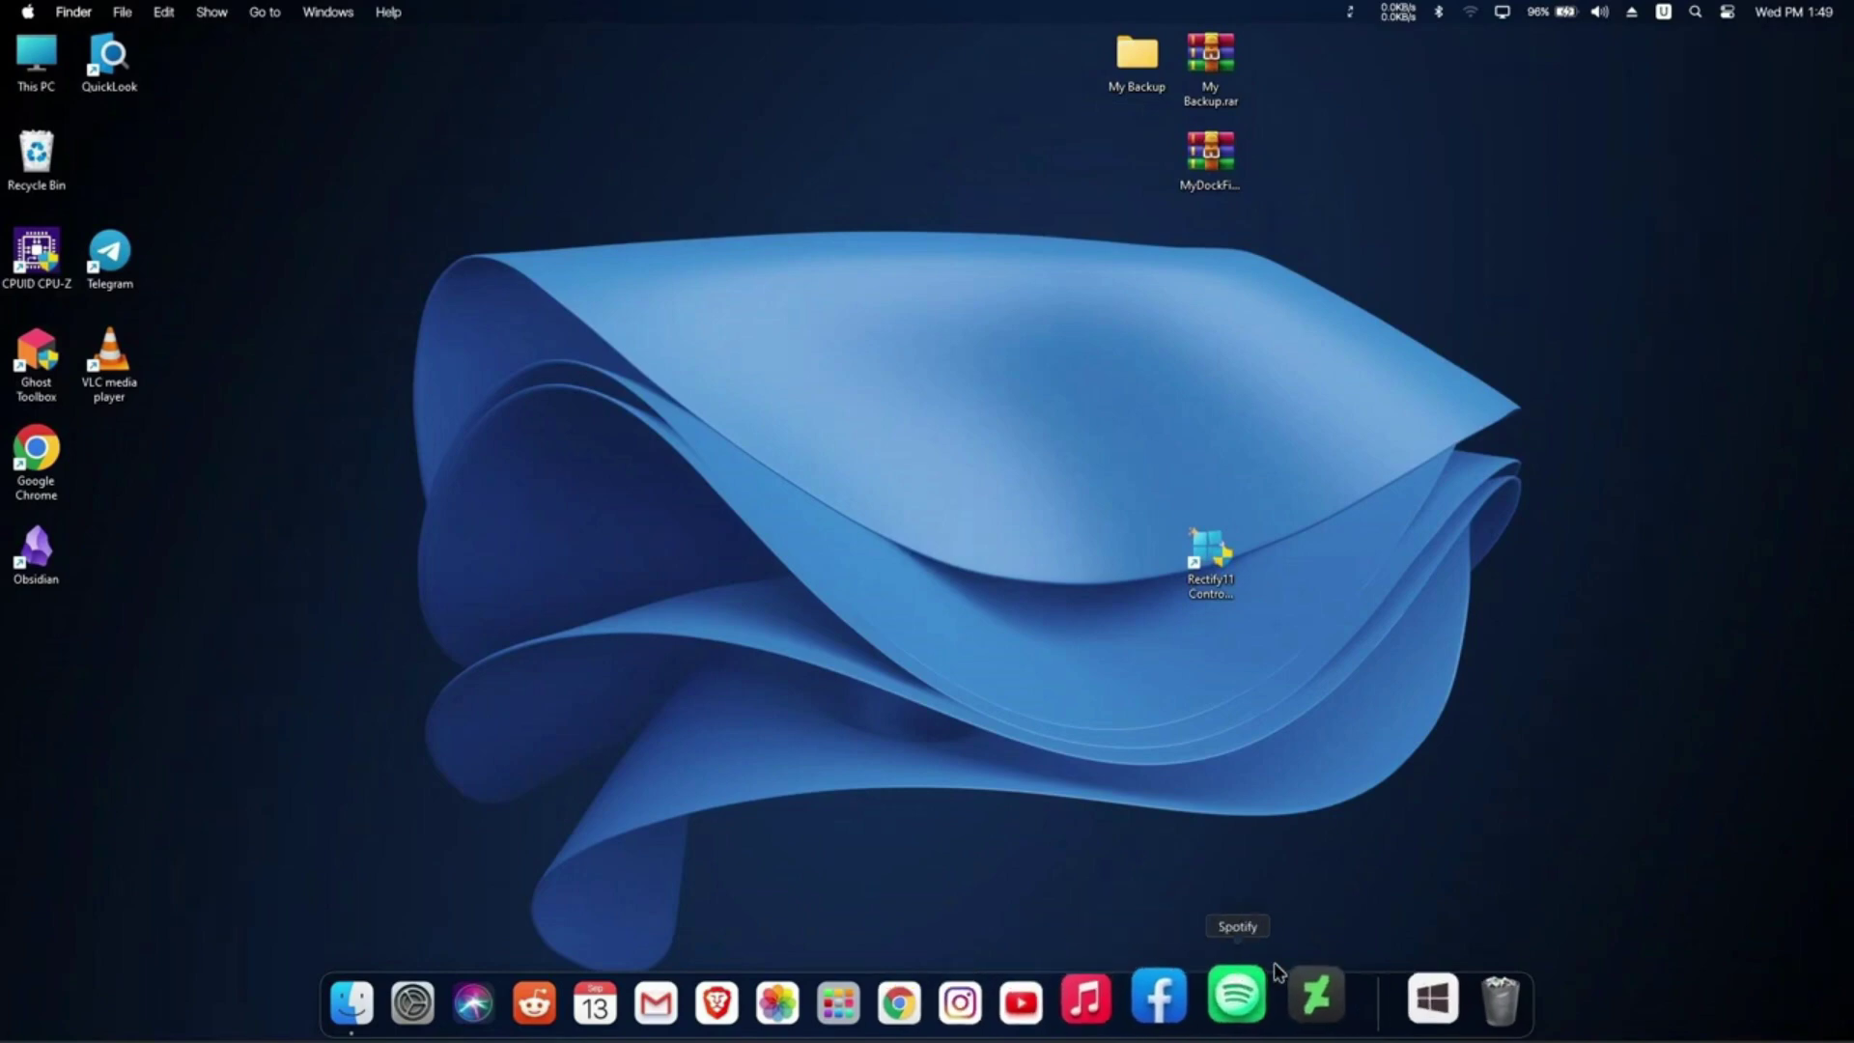
{"action": "right_click", "coordinate": [1345, 999]}
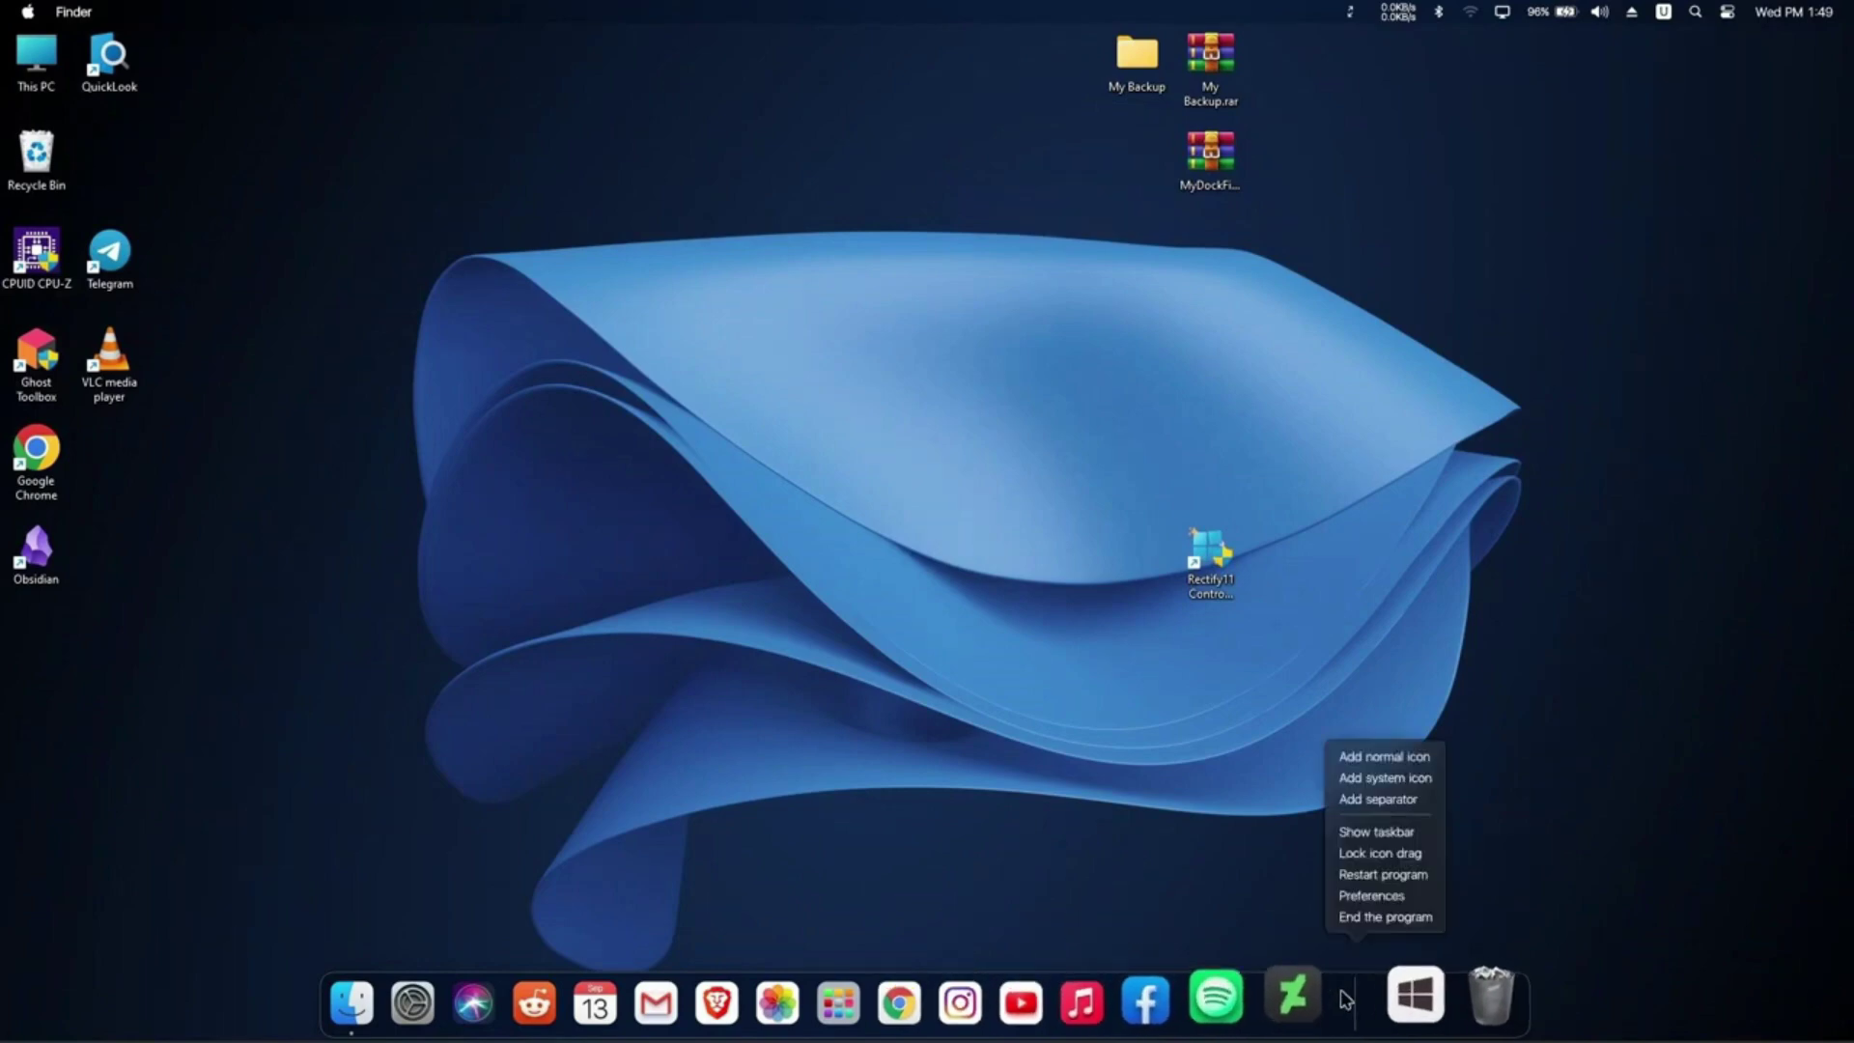
- Switch off Open MyFinder in Global Settings and enable Auto start at boot
{"action": "left_click", "coordinate": [1390, 895]}
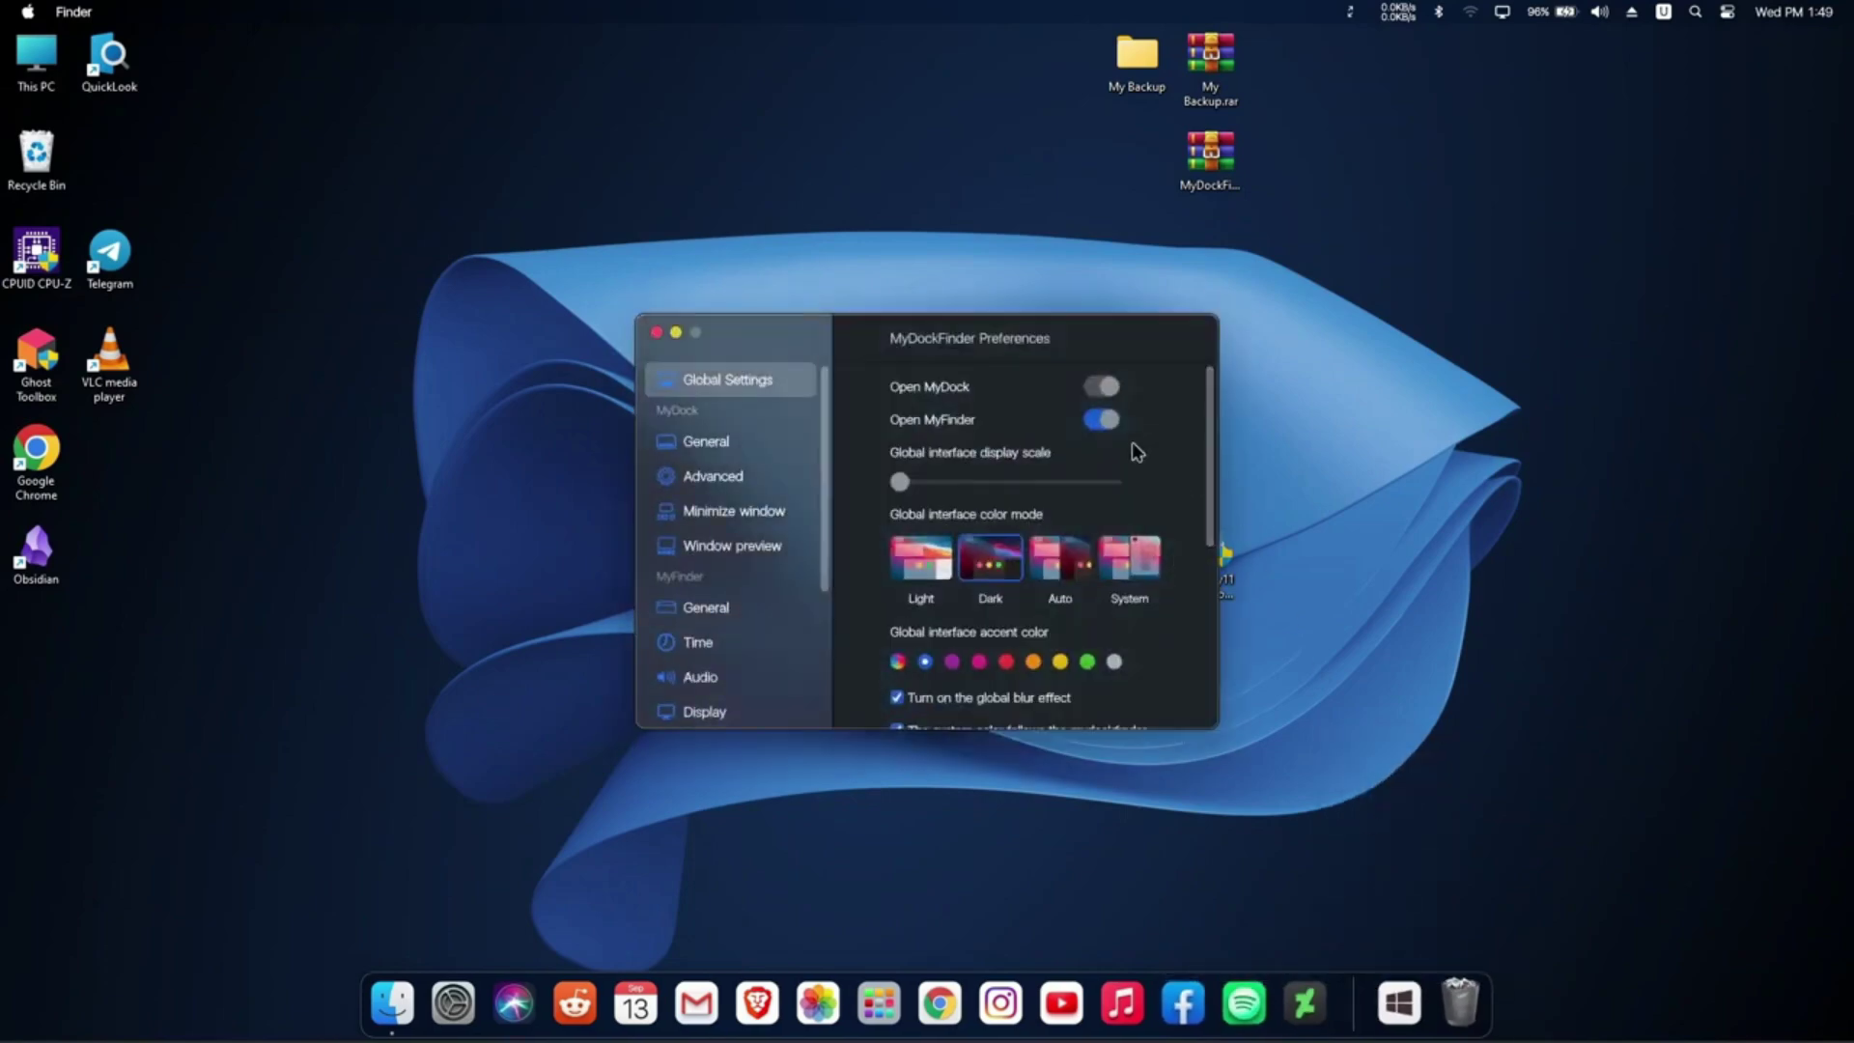
{"action": "left_click", "coordinate": [1103, 419]}
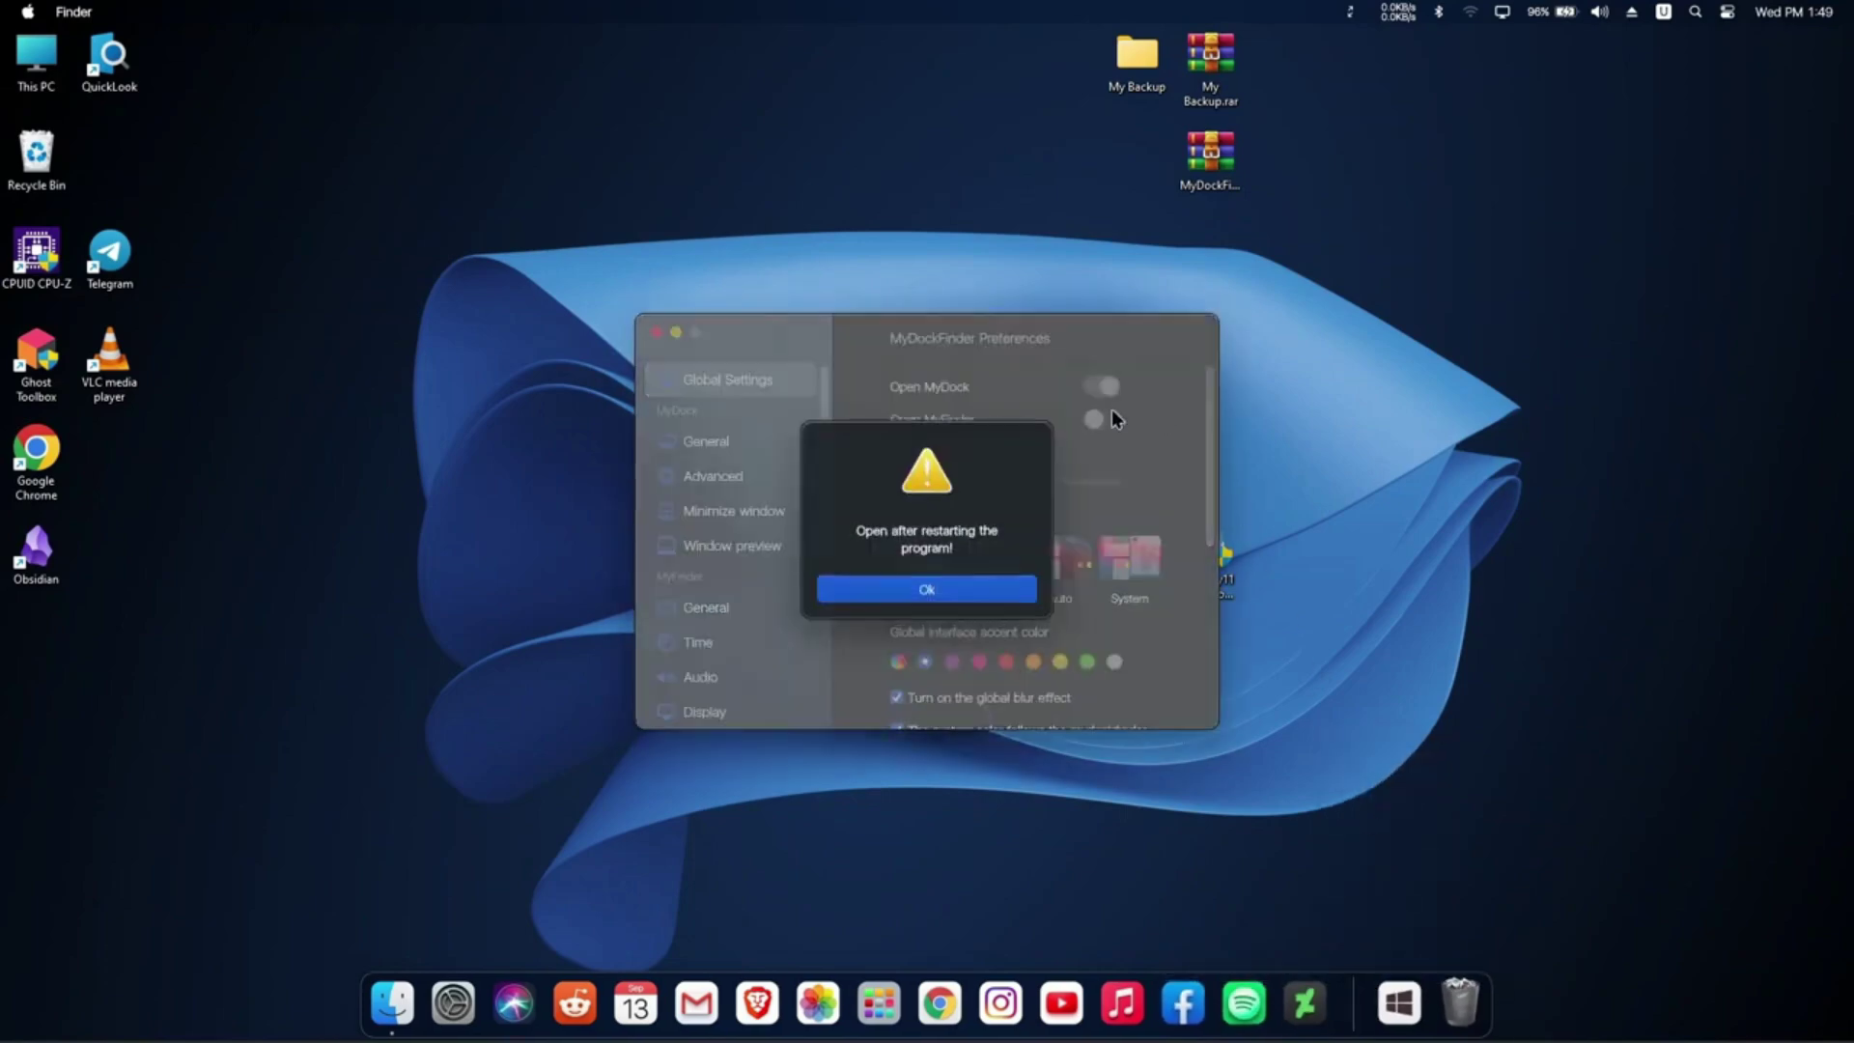
{"action": "left_click", "coordinate": [970, 595]}
{"action": "scroll", "coordinate": [1164, 572], "scroll_direction": "down", "scroll_amount": 5}
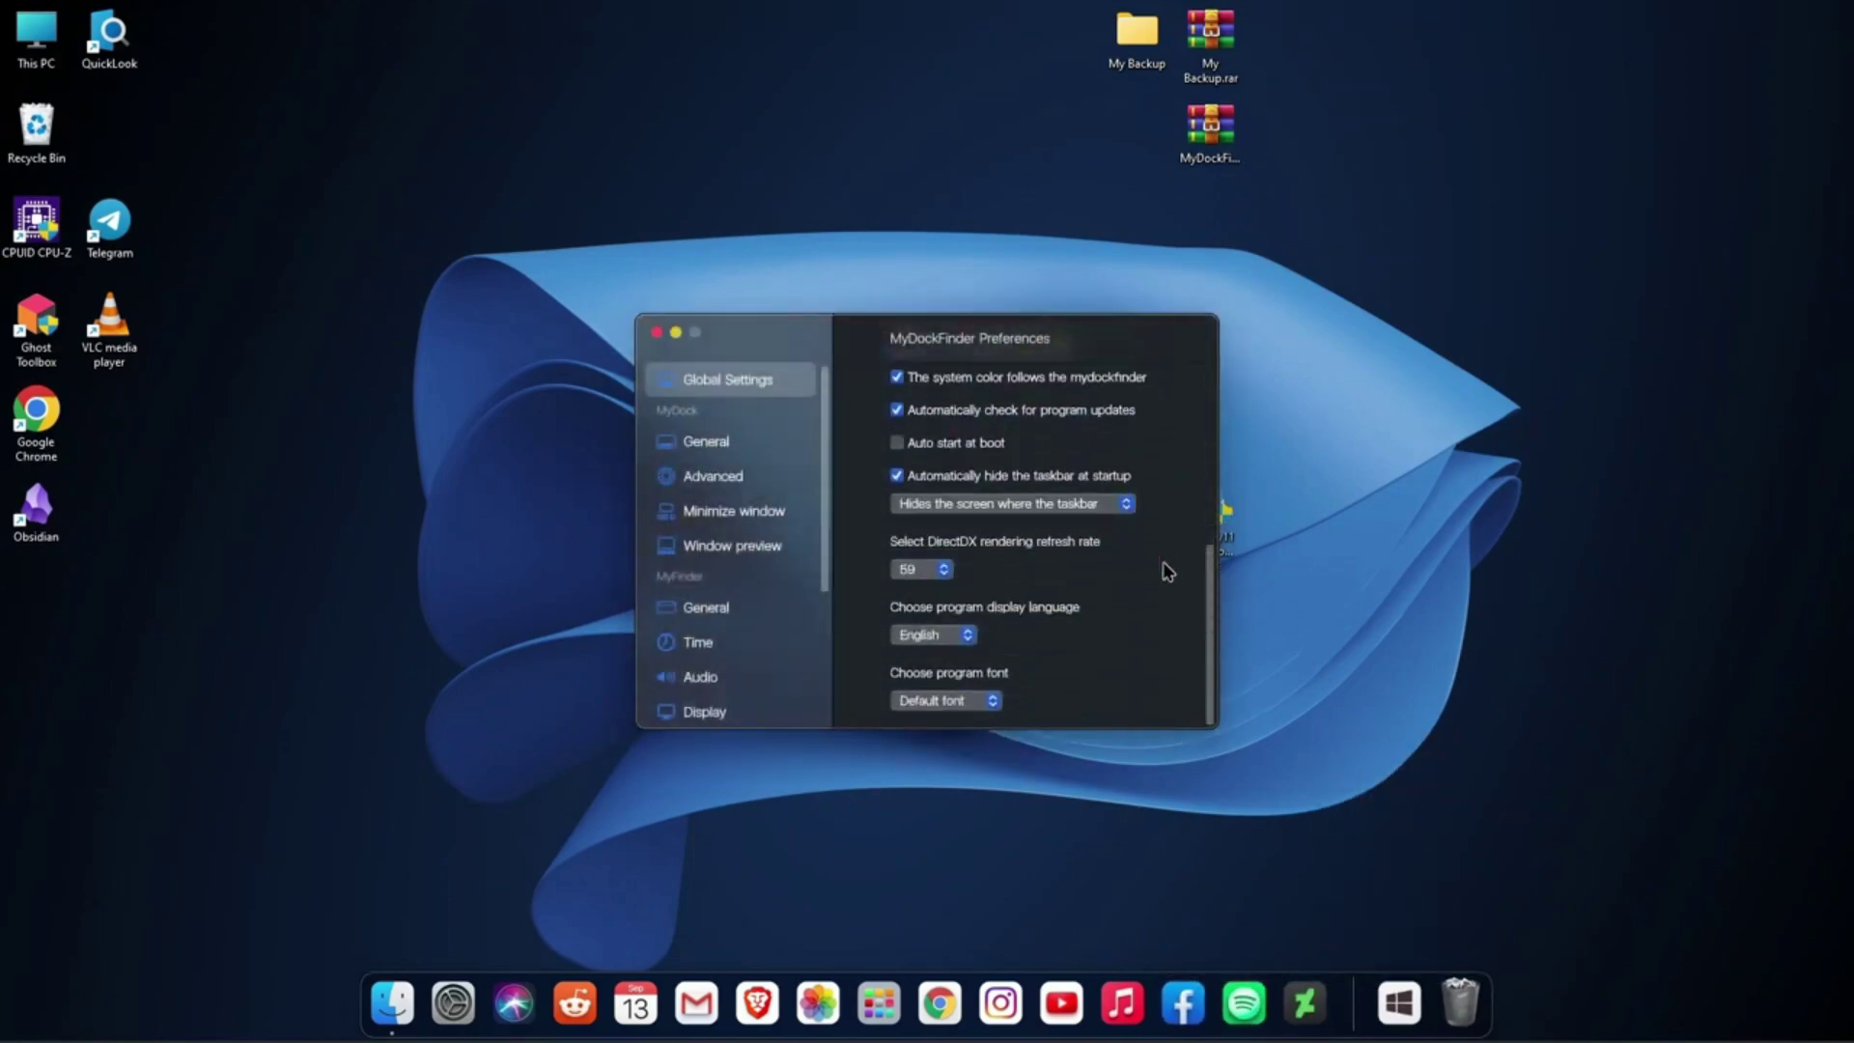
{"action": "left_click", "coordinate": [911, 446]}
- In General settings, enlarge the dock icons, reduce their spacing and adjust the edge distance
{"action": "left_click", "coordinate": [742, 434]}
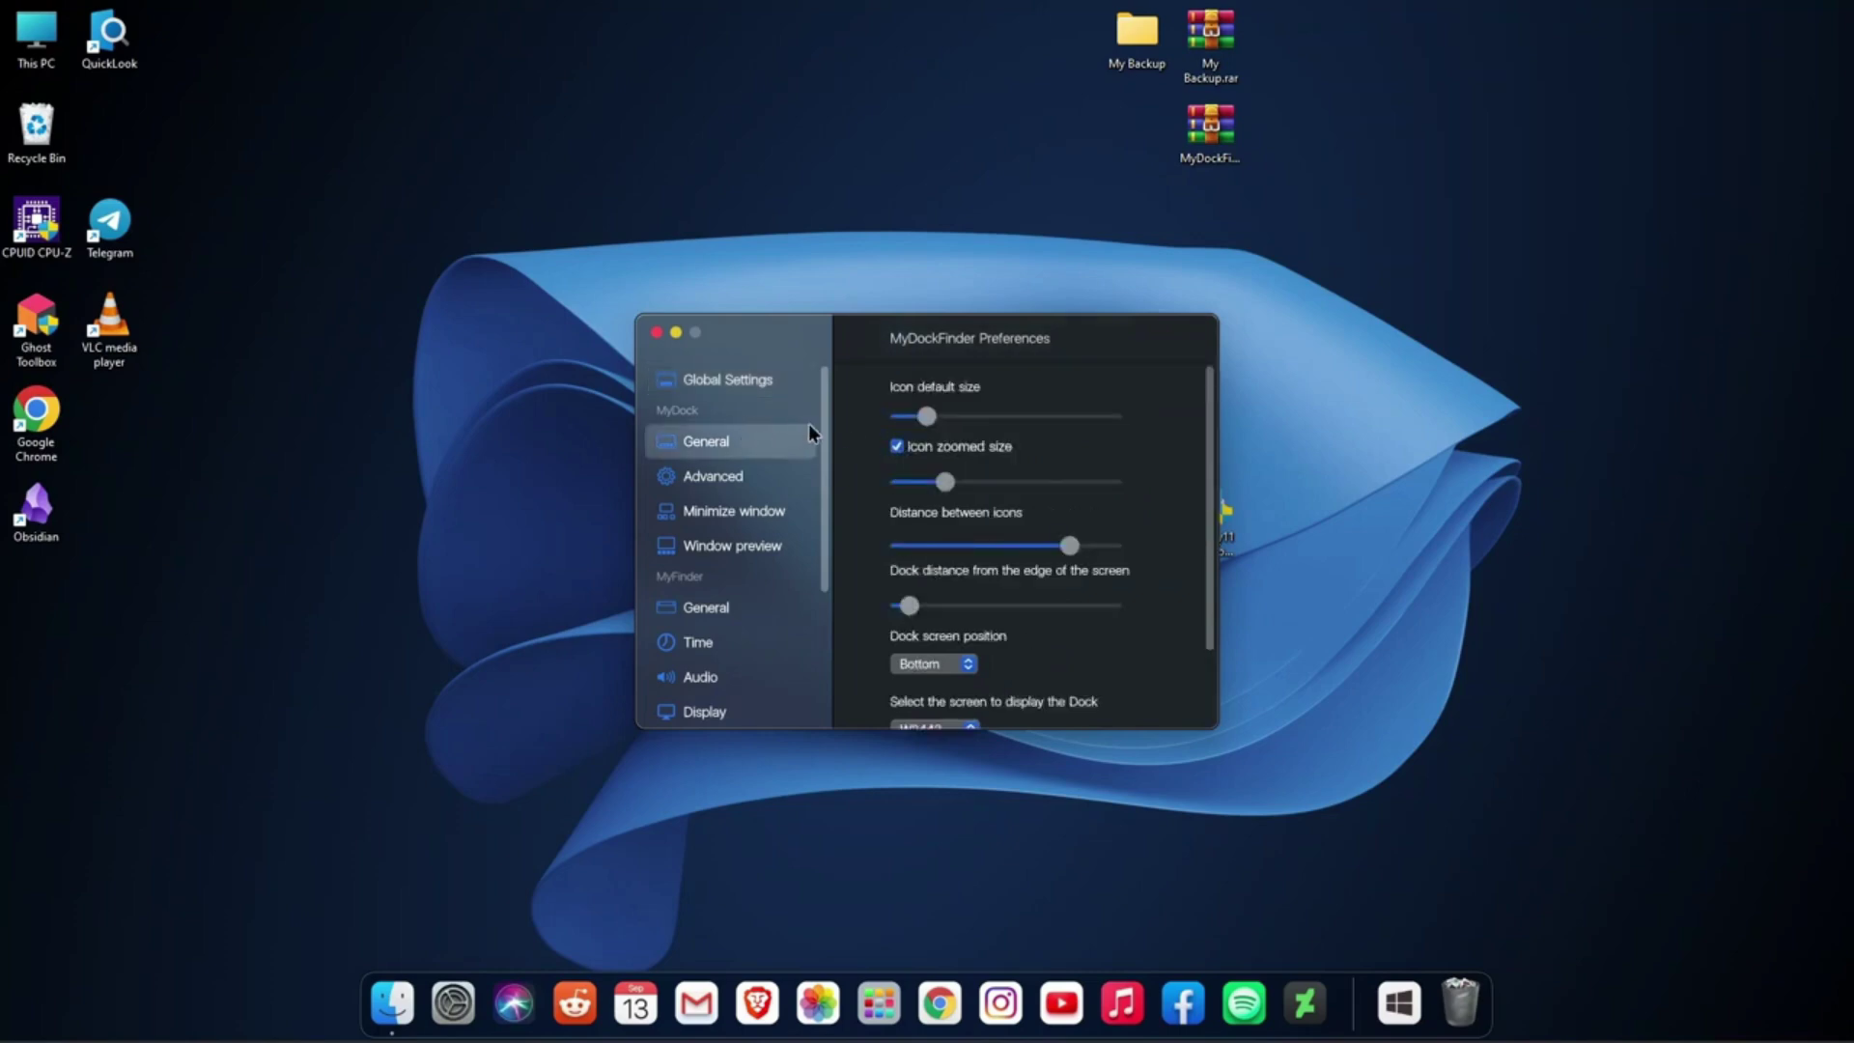
{"action": "left_click_drag", "start_coordinate": [926, 416], "coordinate": [943, 482]}
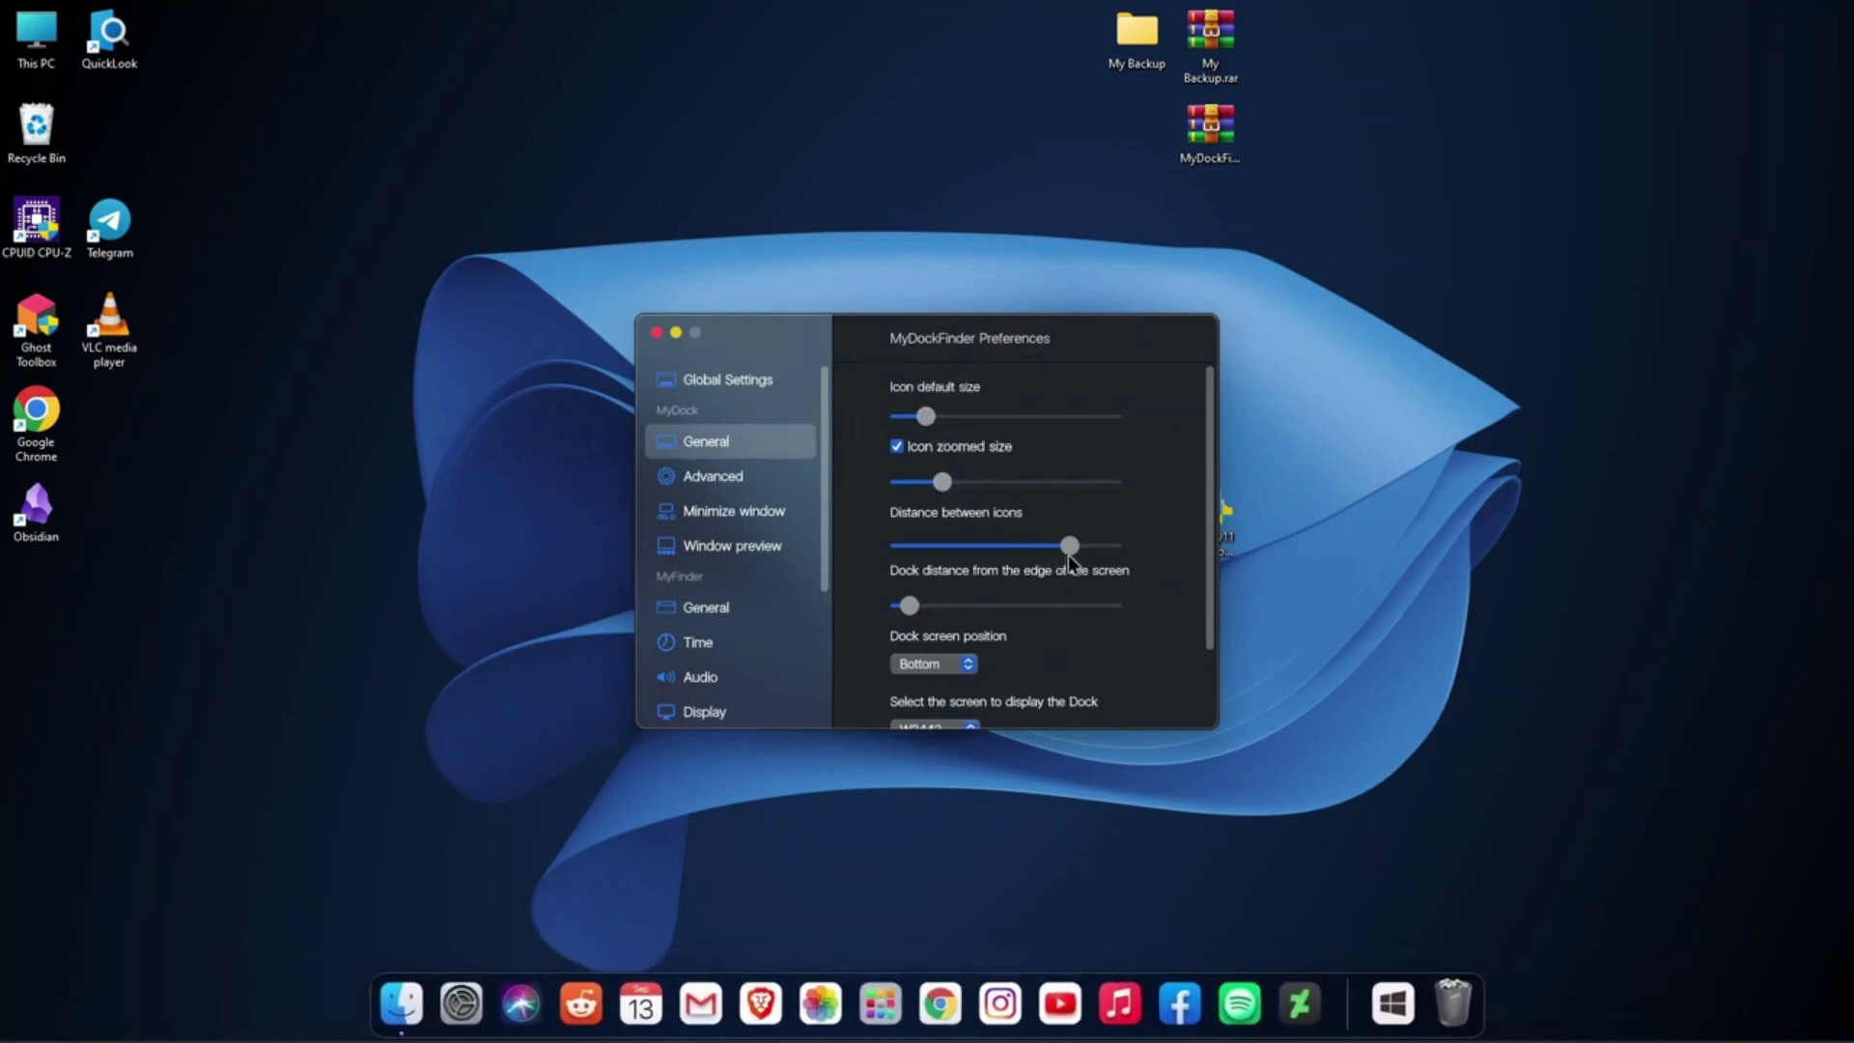
{"action": "left_click_drag", "start_coordinate": [1073, 548], "coordinate": [961, 540]}
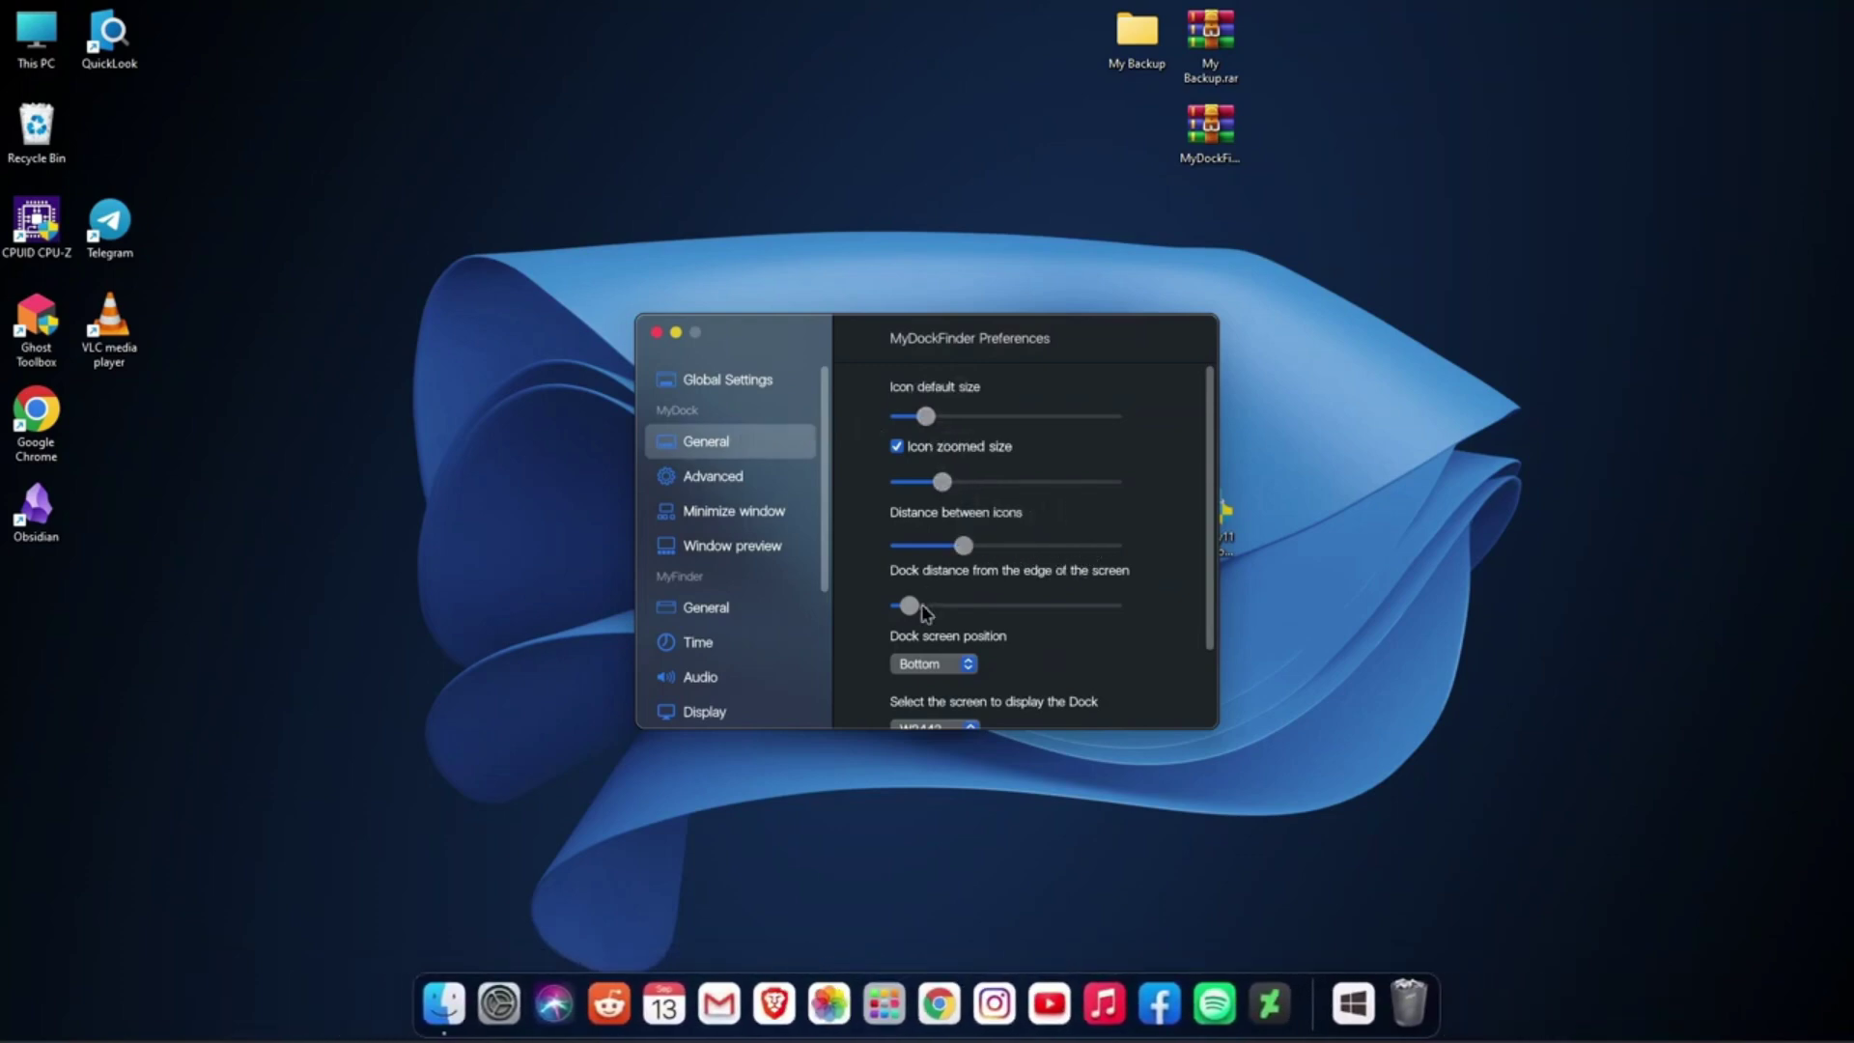
{"action": "mouse_move", "coordinate": [908, 606]}
{"action": "left_mouse_down"}
{"action": "mouse_move", "coordinate": [964, 606]}
{"action": "mouse_move", "coordinate": [876, 596]}
{"action": "left_mouse_up"}
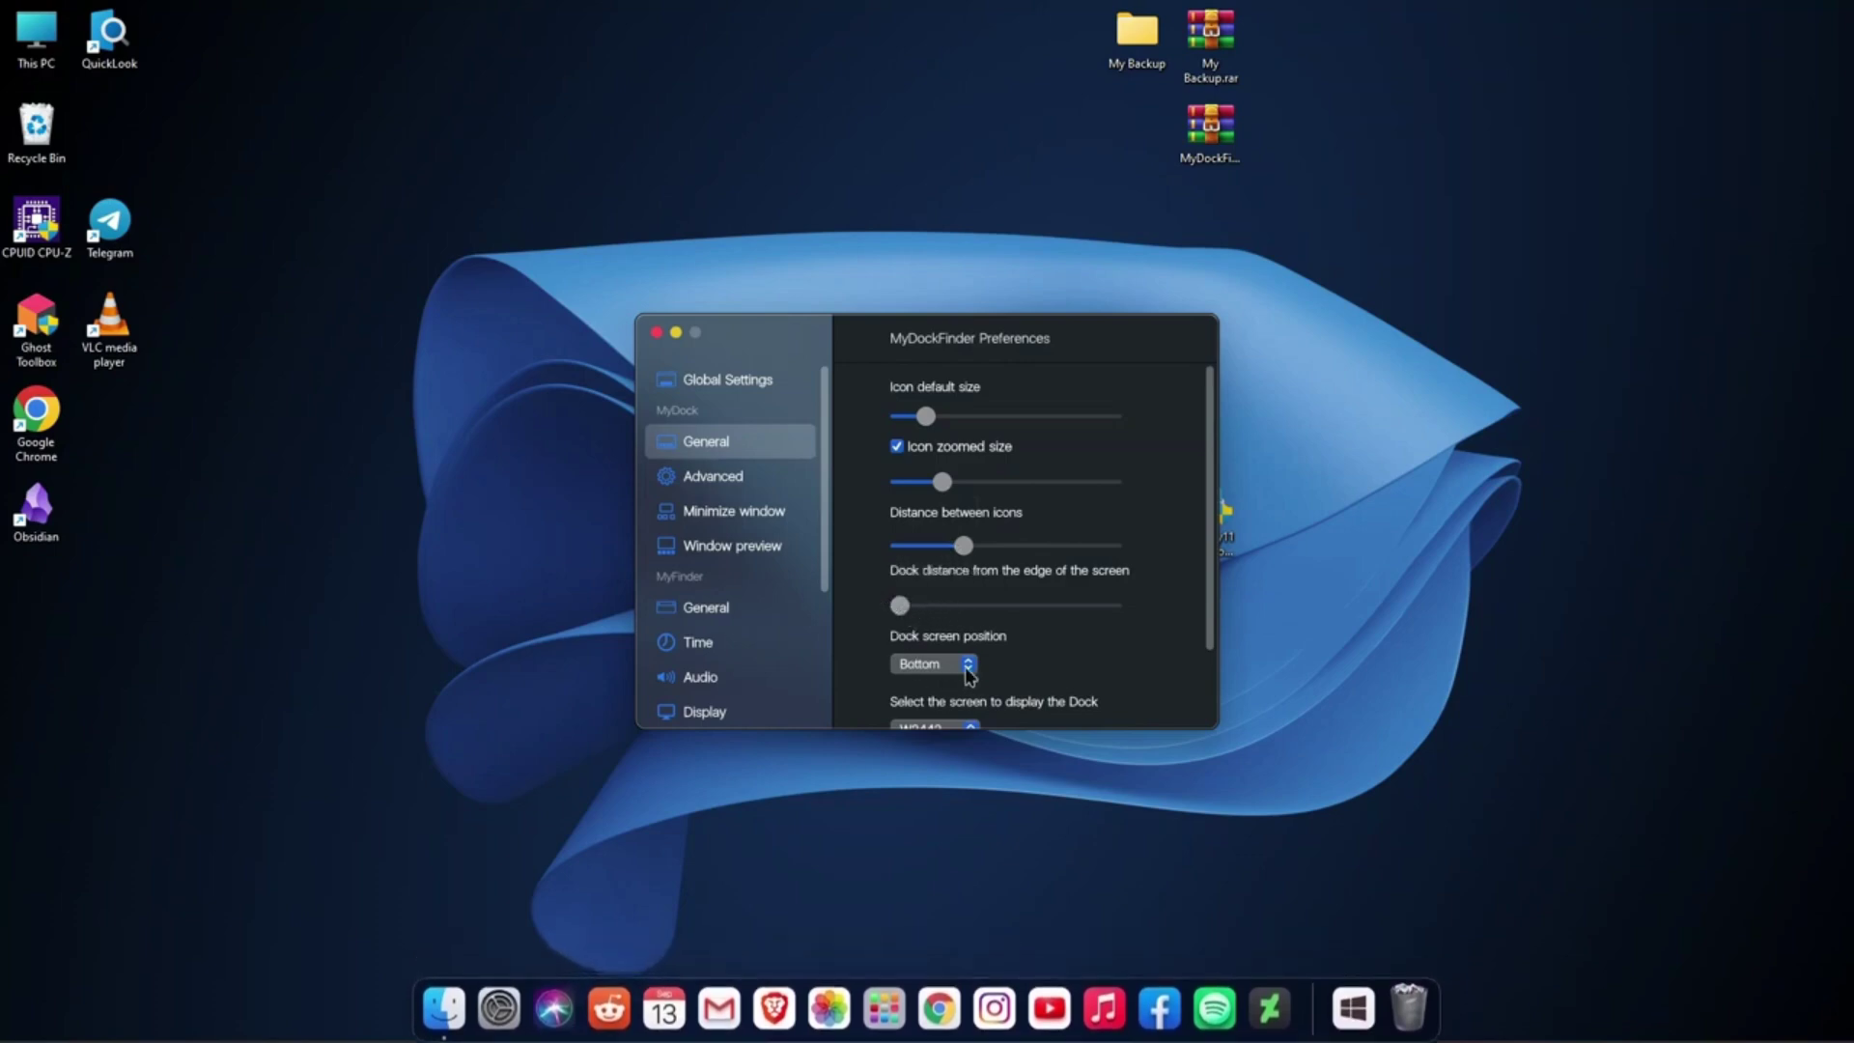
- Move the dock to the right edge of the screen, after briefly trying the left
{"action": "scroll", "coordinate": [1053, 639], "scroll_direction": "down", "scroll_amount": 2}
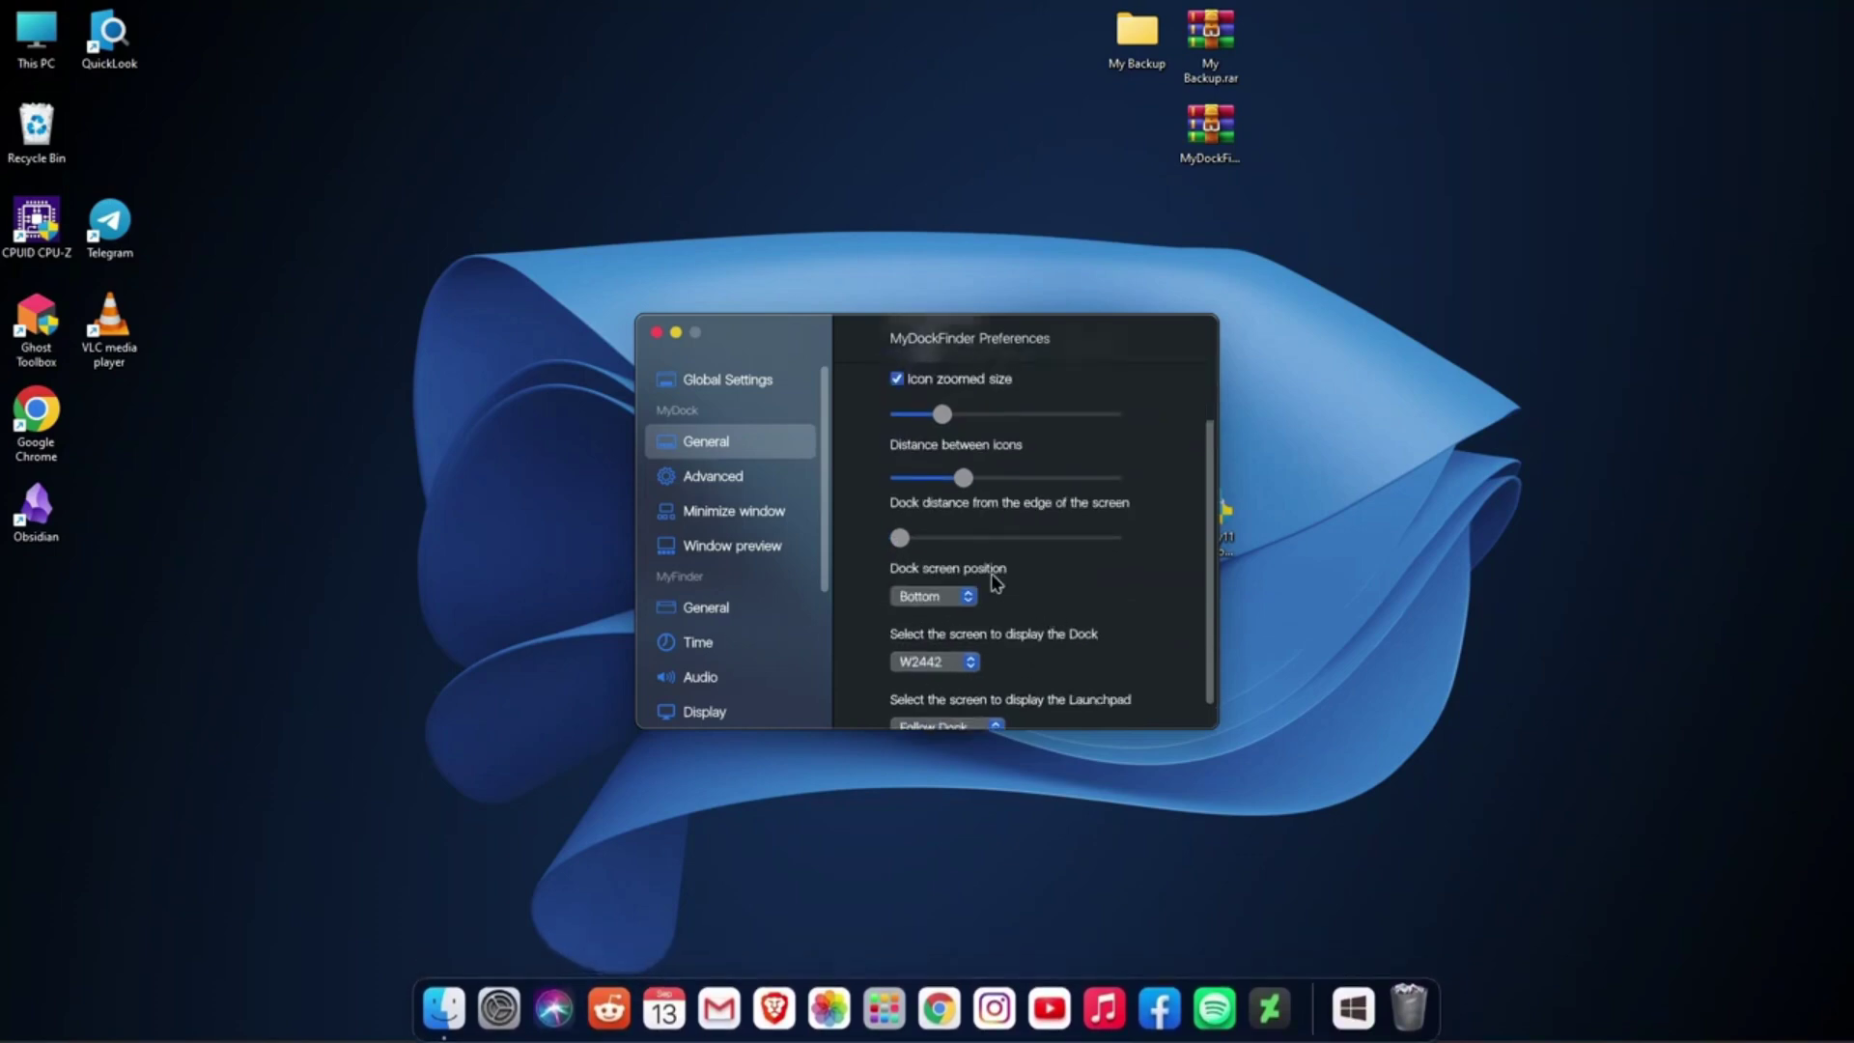
{"action": "left_click", "coordinate": [968, 598]}
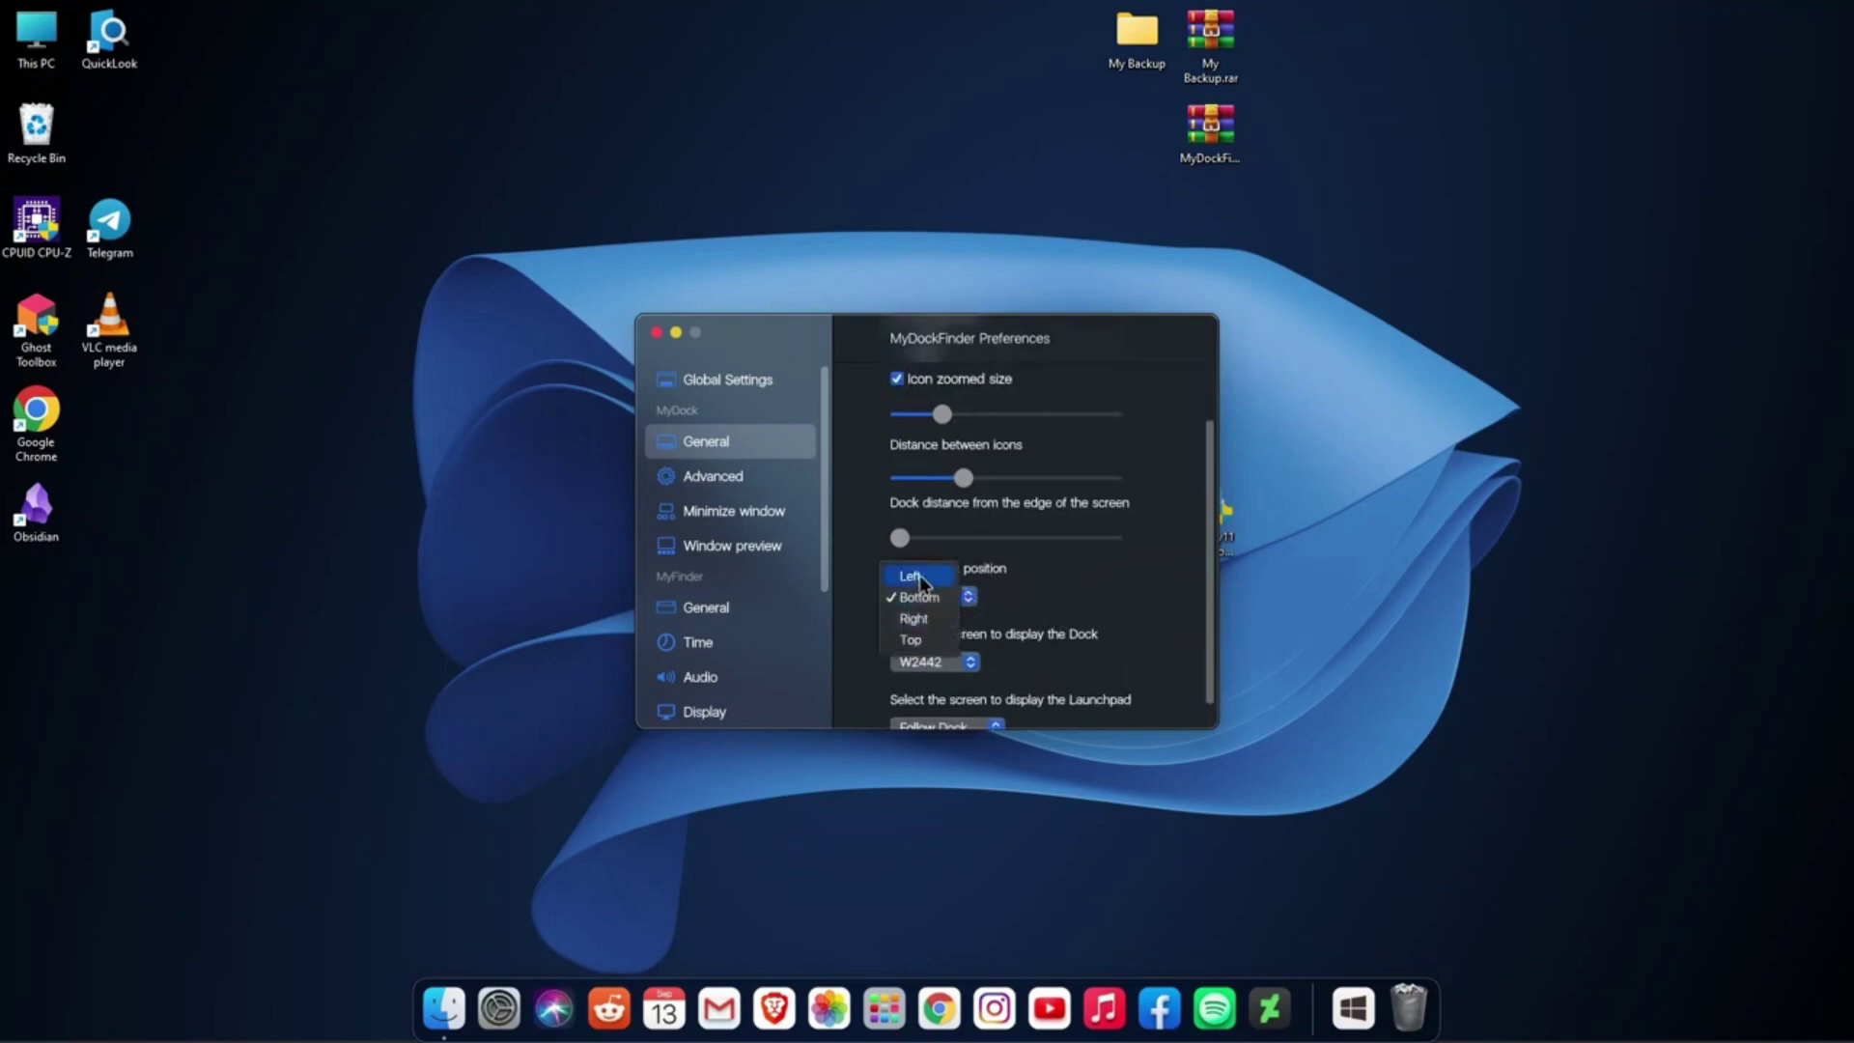
{"action": "left_click", "coordinate": [929, 577]}
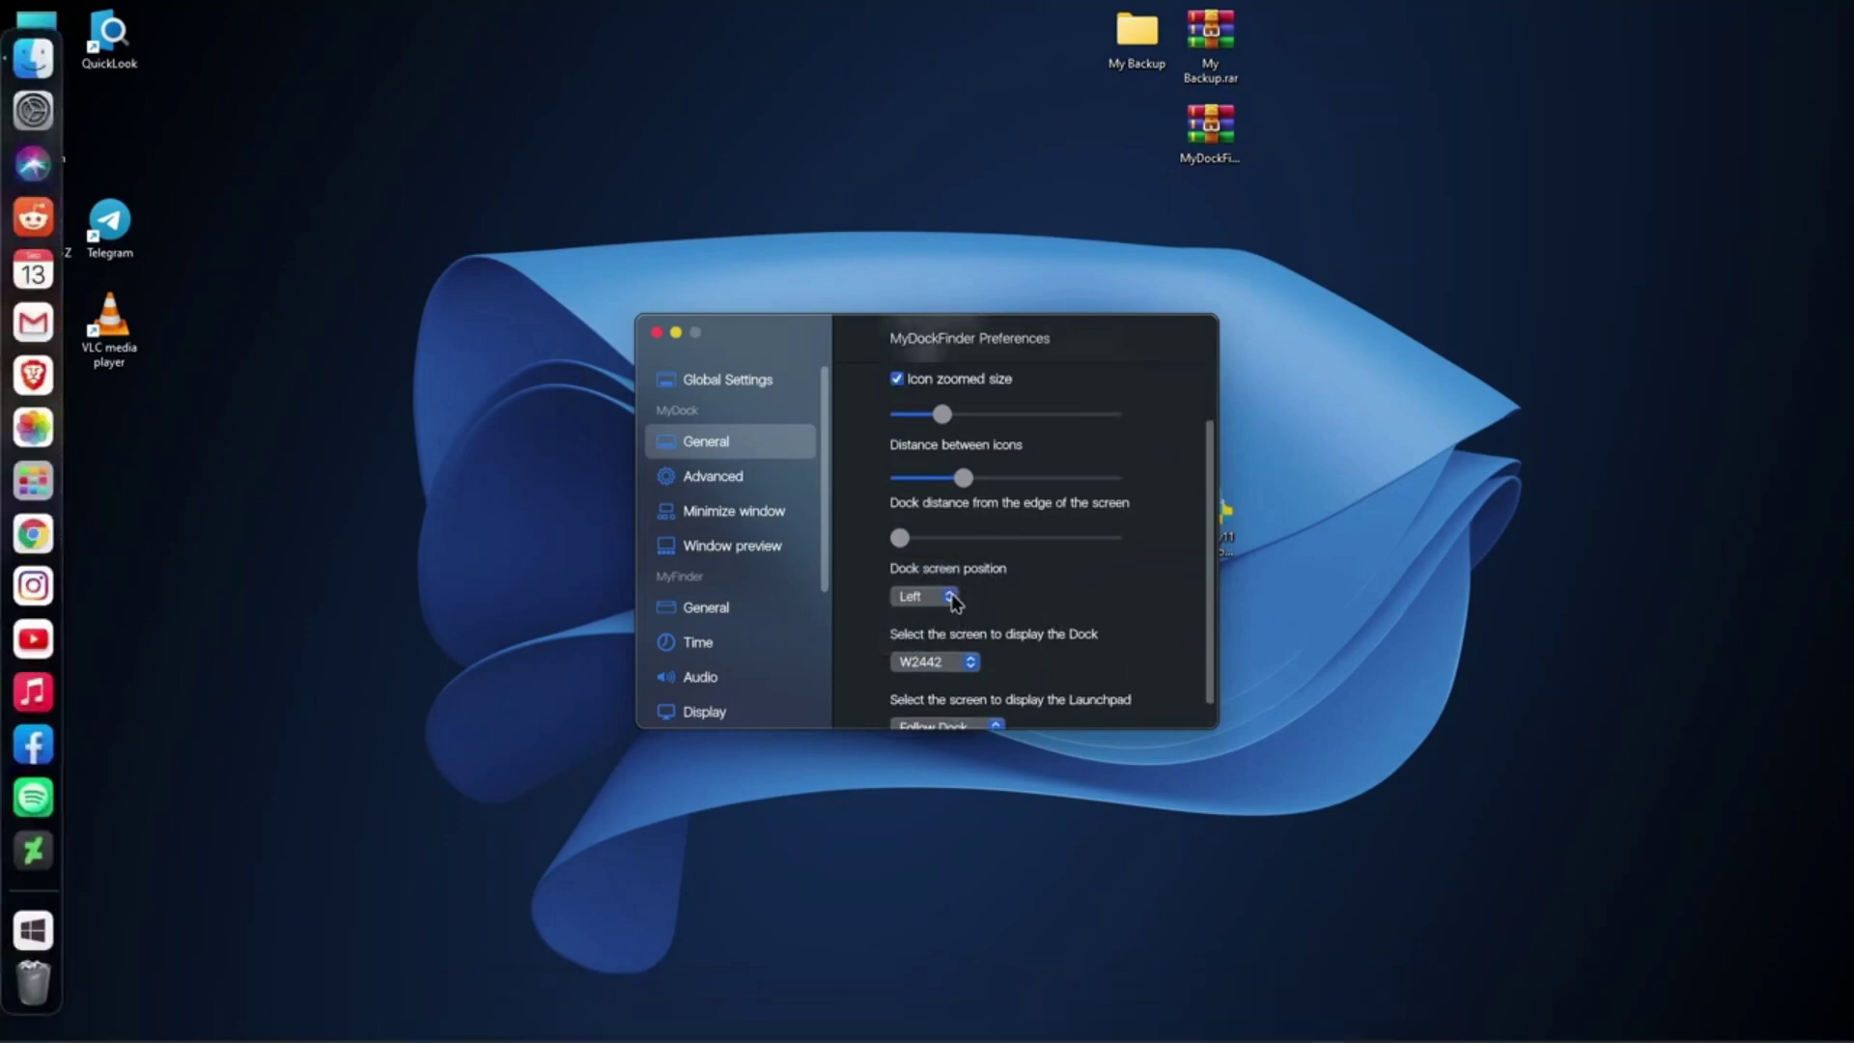
{"action": "left_click", "coordinate": [952, 599]}
{"action": "left_click", "coordinate": [922, 637]}
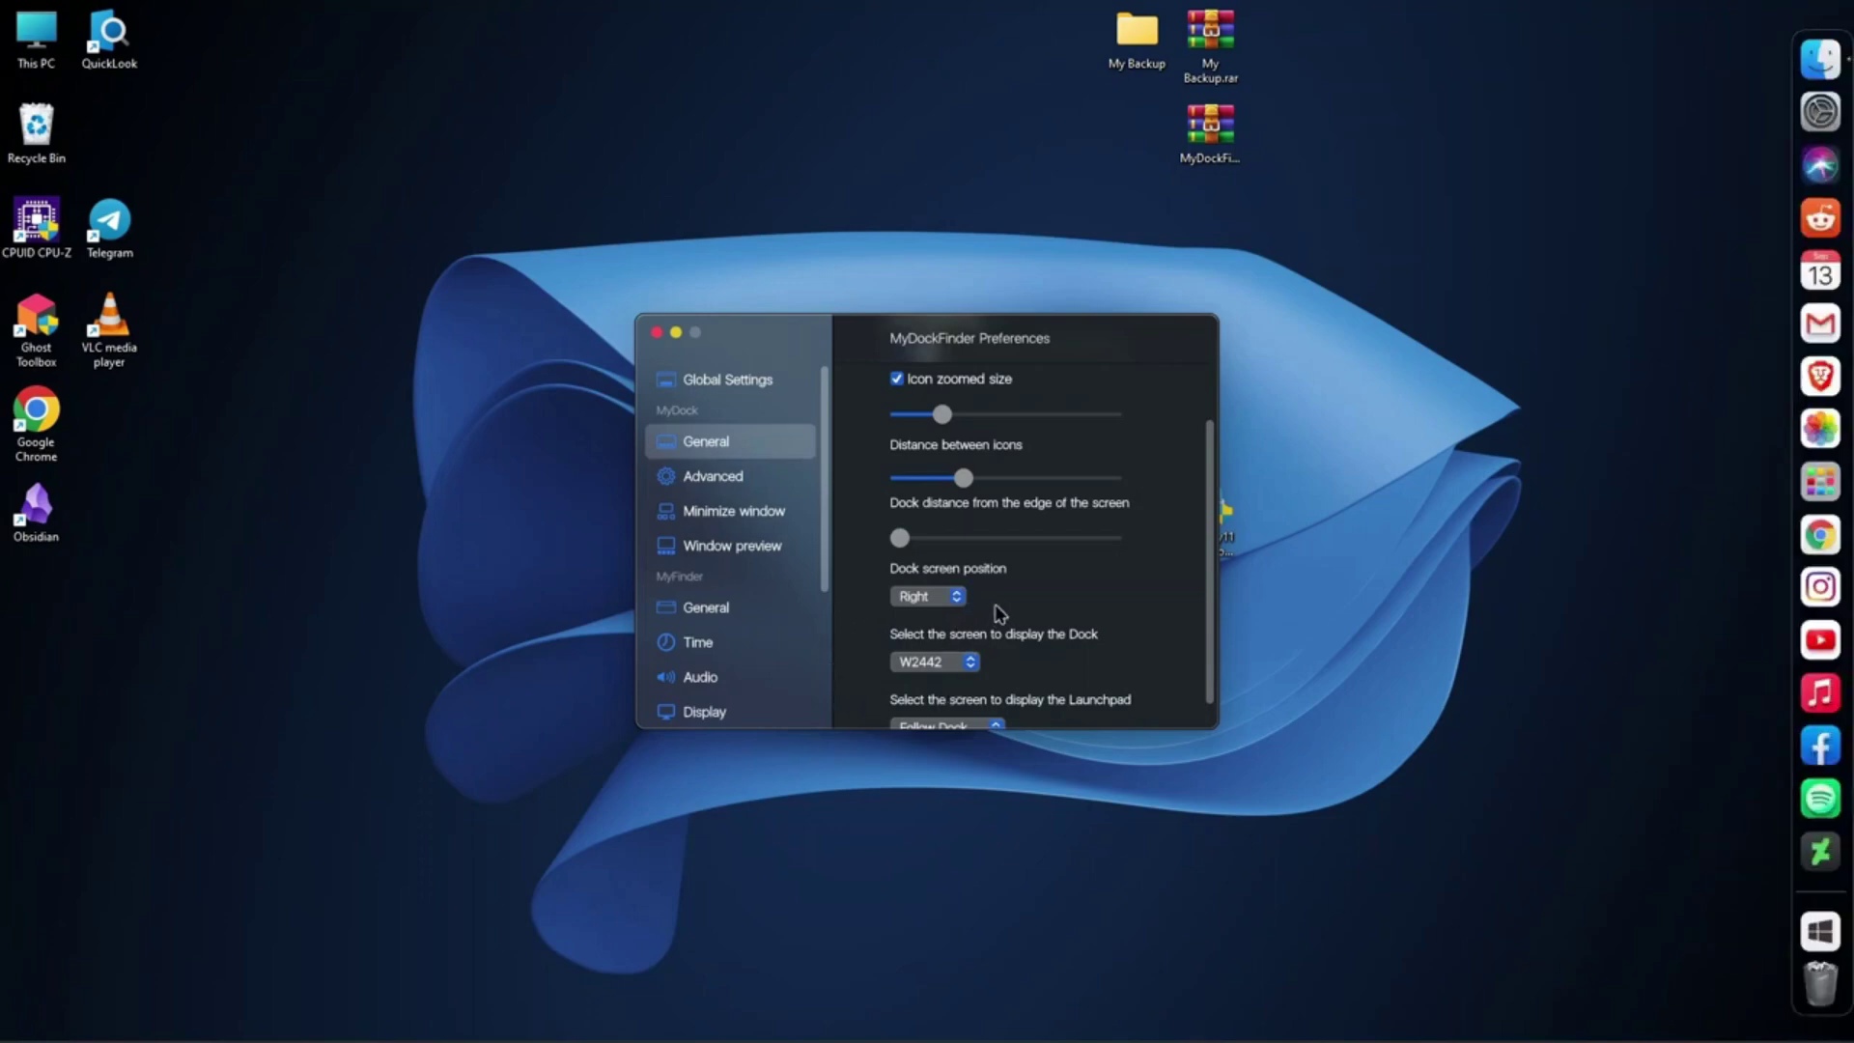
- Keep the Dock on screen W2442 and set the Launchpad screen to Follow Dock
{"action": "scroll", "coordinate": [1019, 598], "scroll_direction": "down", "scroll_amount": 1}
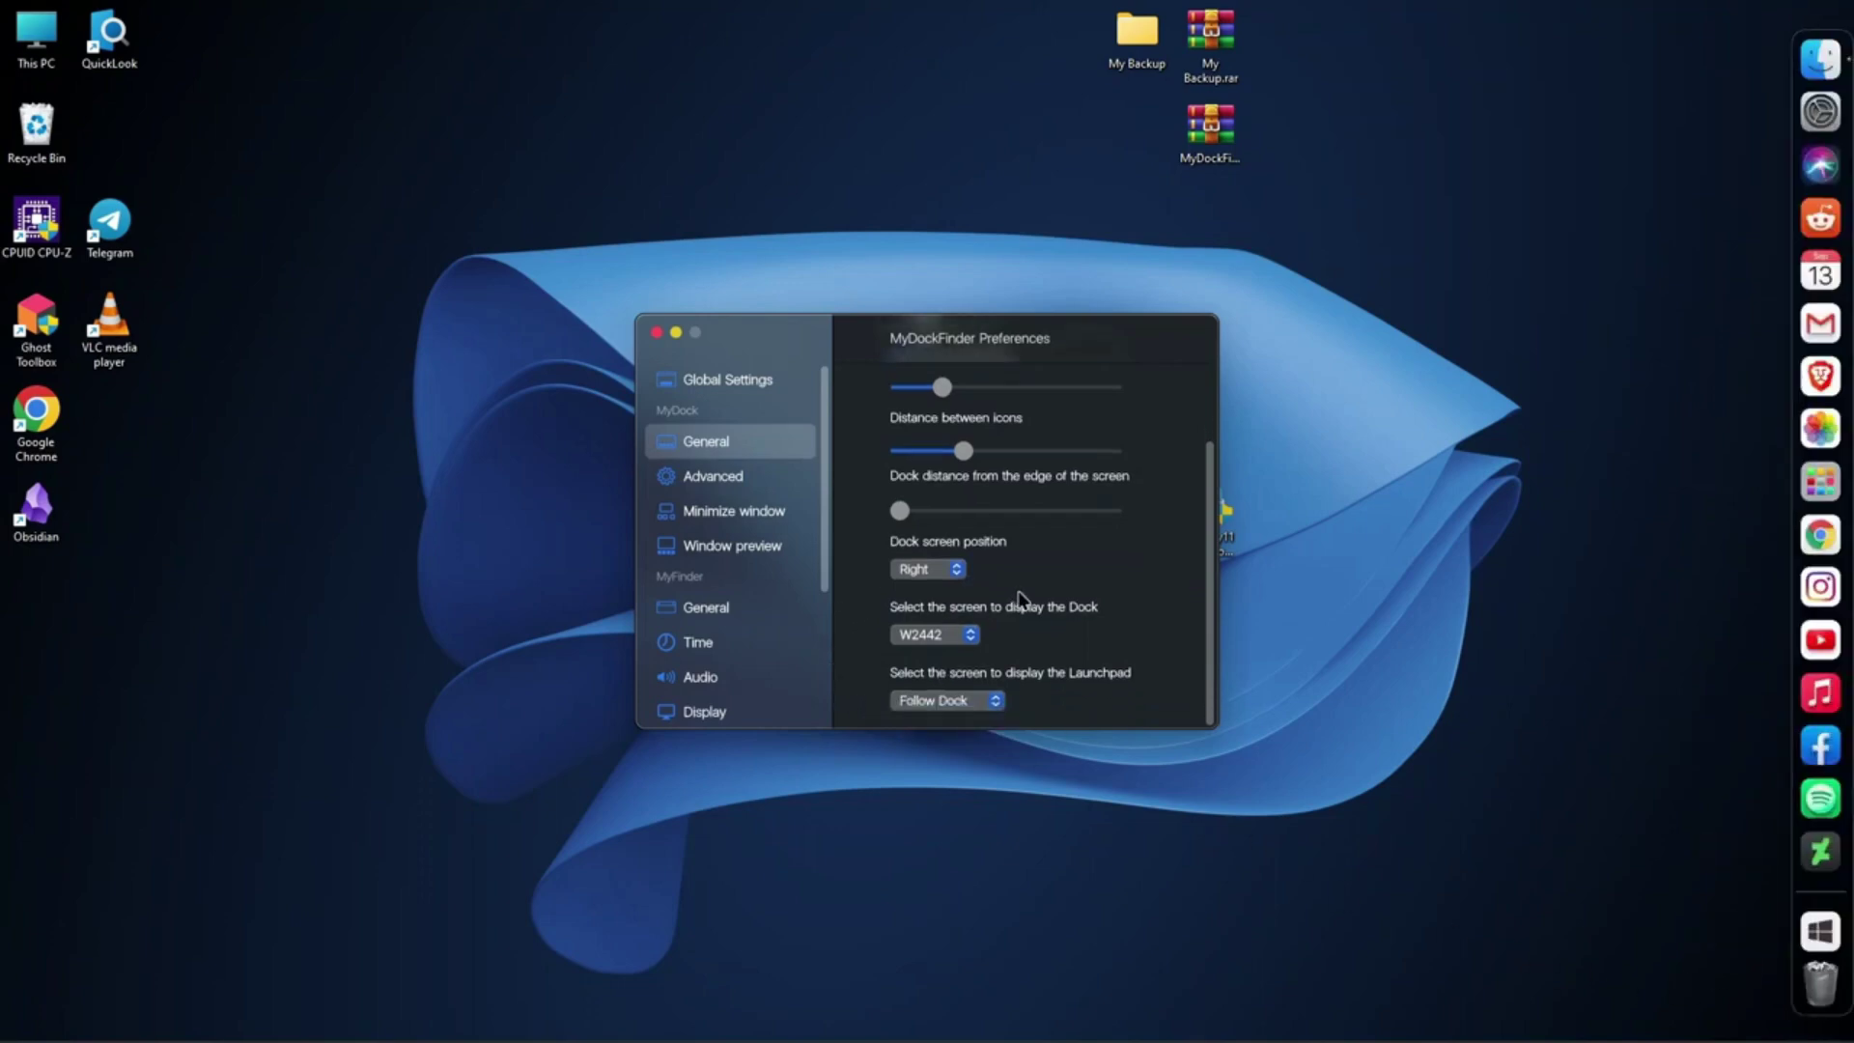
{"action": "left_click", "coordinate": [965, 634]}
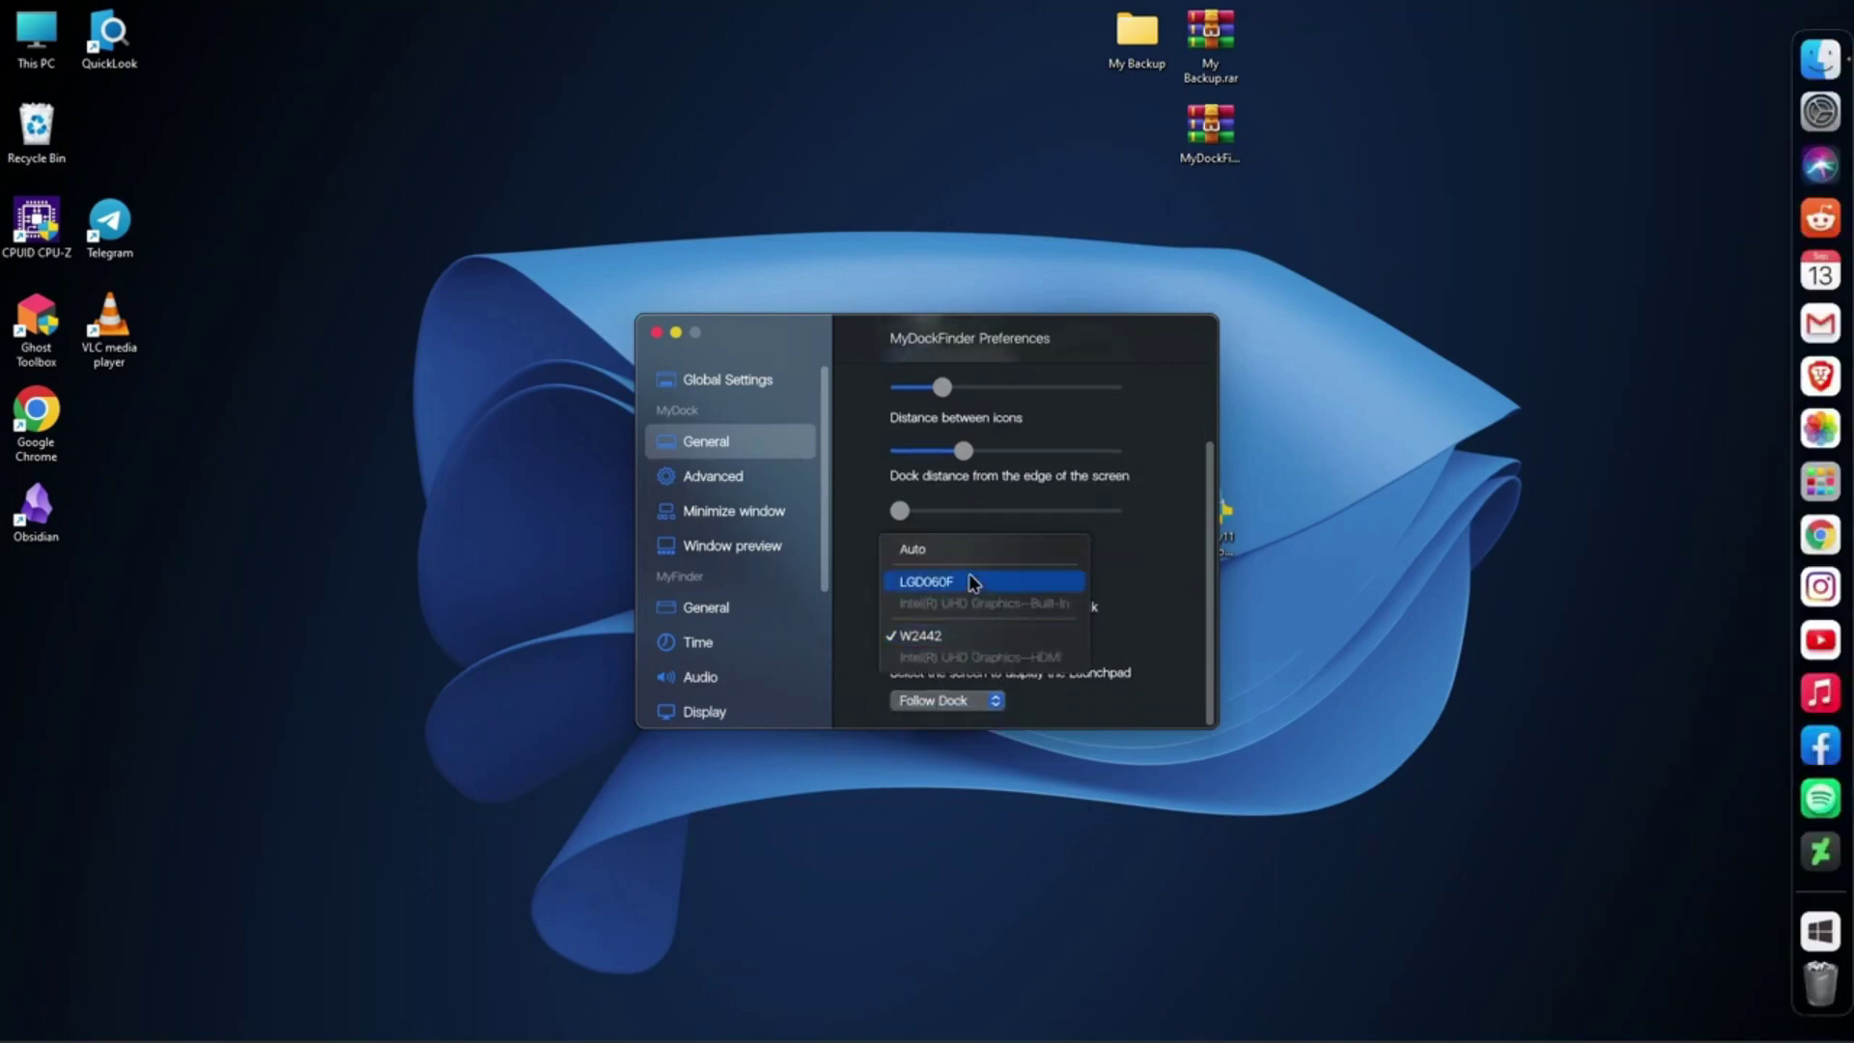
{"action": "left_click", "coordinate": [959, 633]}
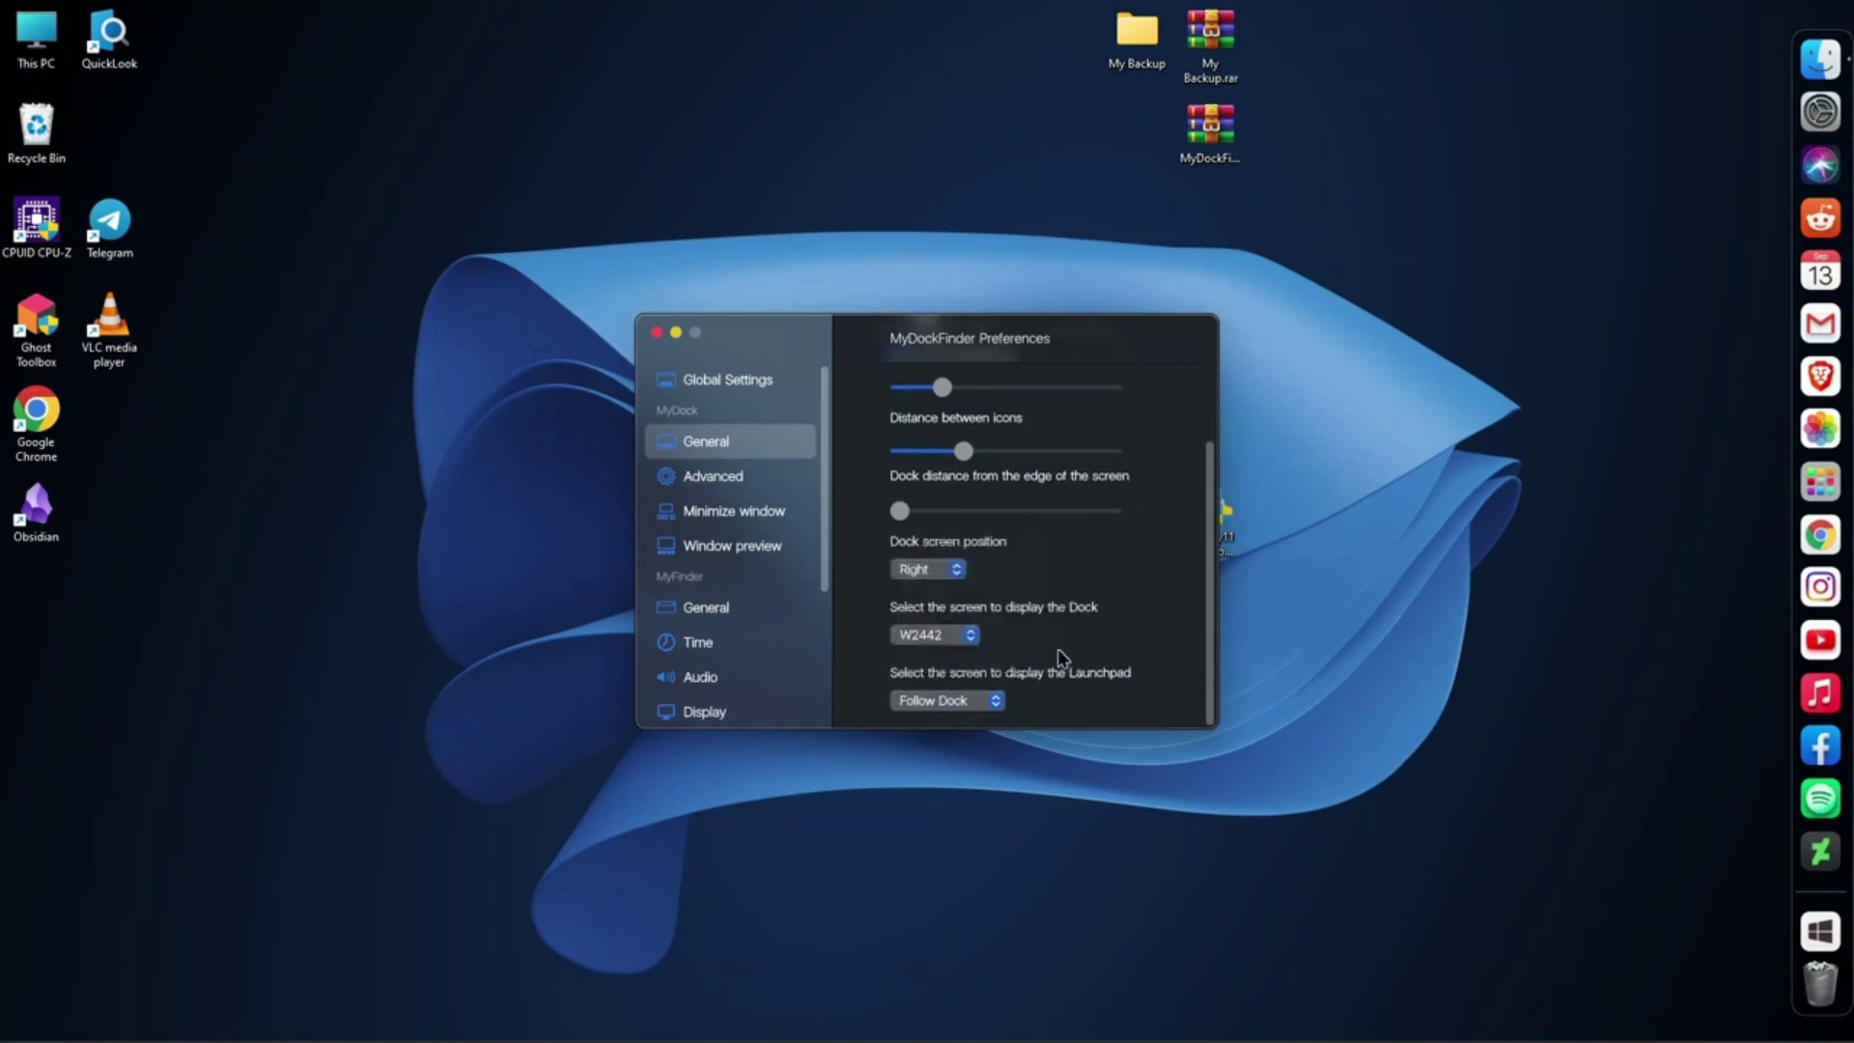
{"action": "left_click", "coordinate": [992, 705]}
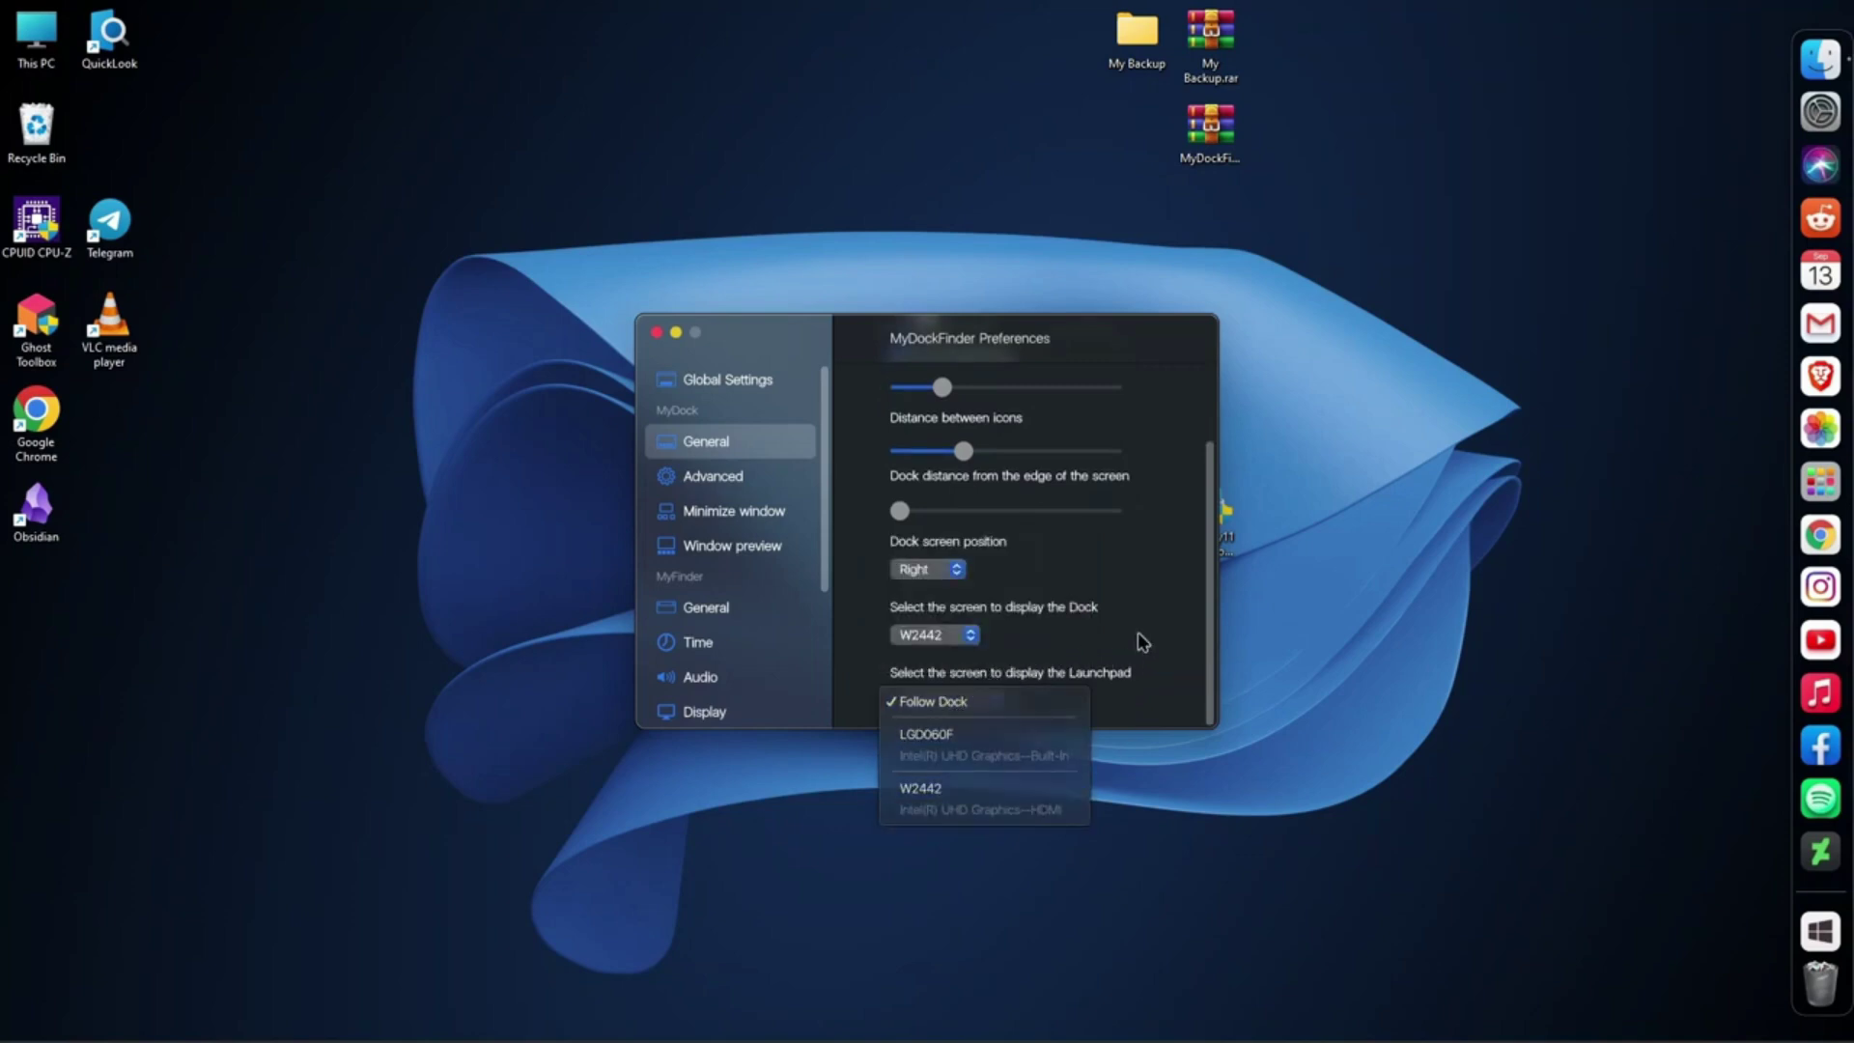
{"action": "left_click", "coordinate": [1132, 659]}
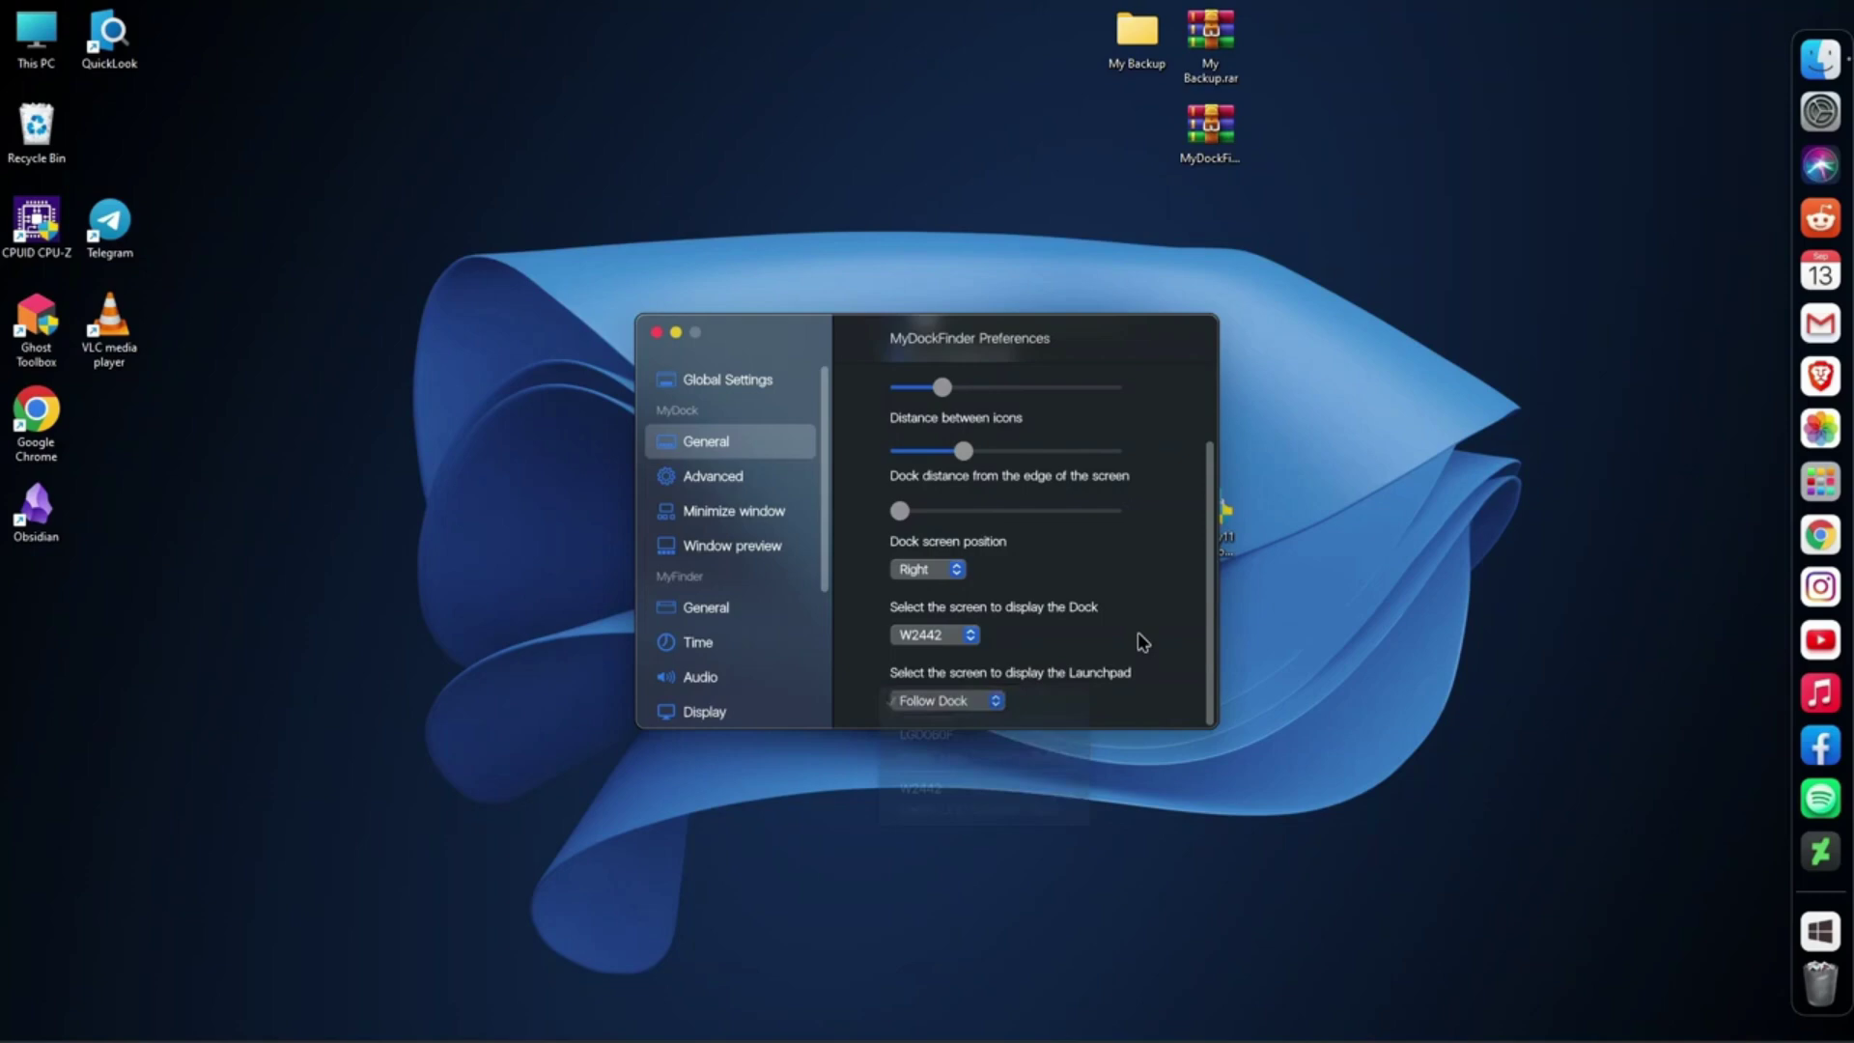
- Change the Minimize window special effect from Scale to Genie
{"action": "left_click", "coordinate": [778, 513]}
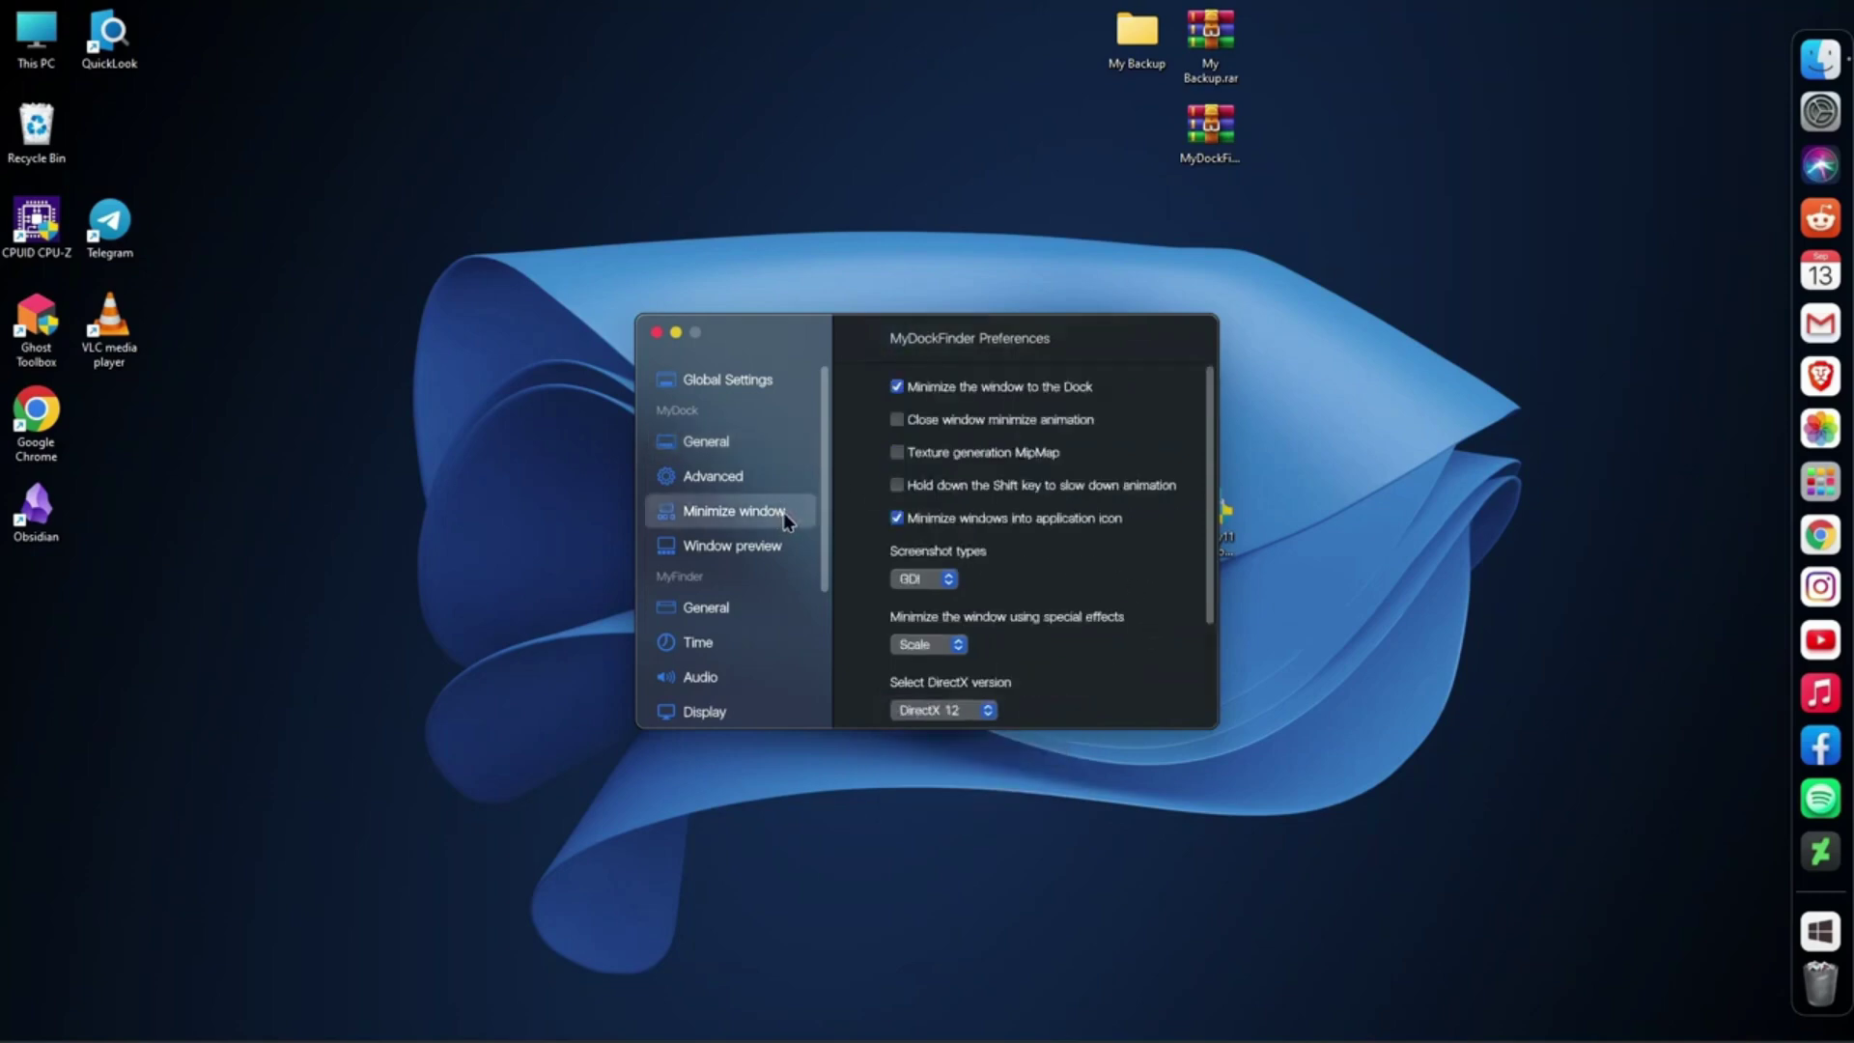
{"action": "left_click", "coordinate": [958, 644]}
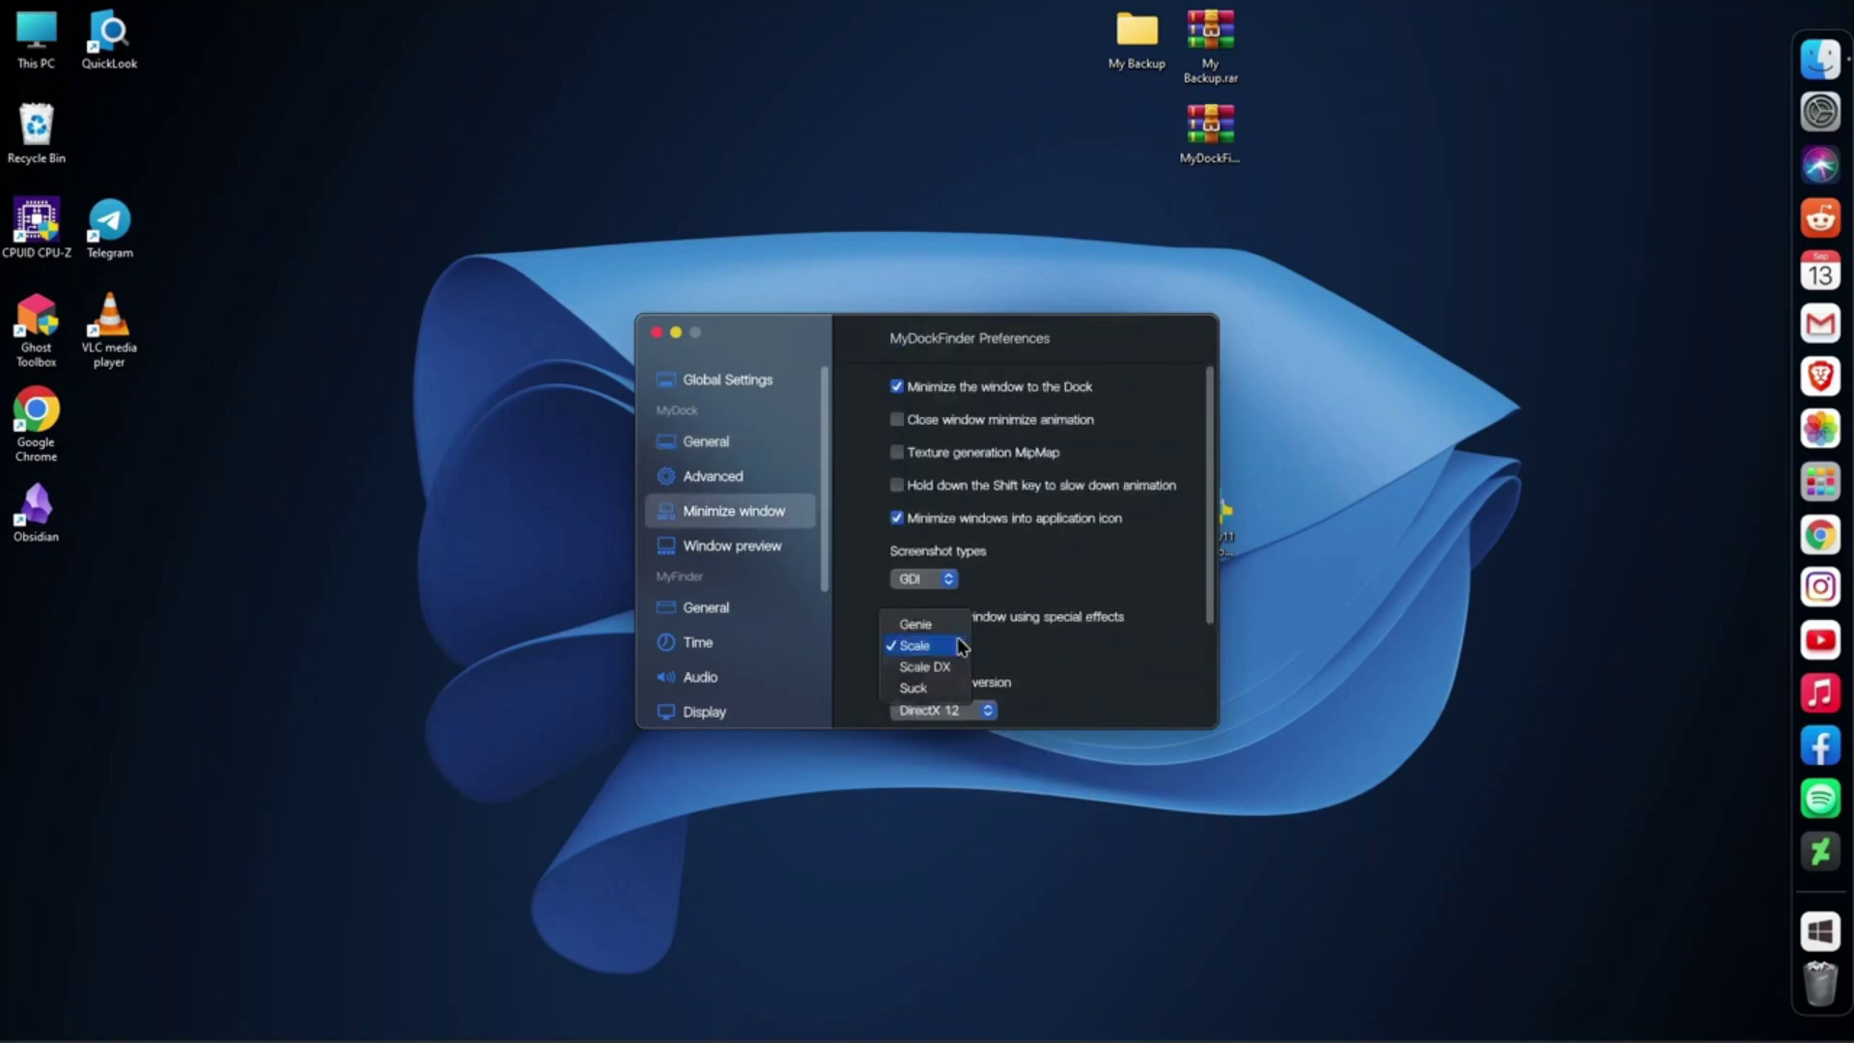
{"action": "left_click", "coordinate": [945, 635]}
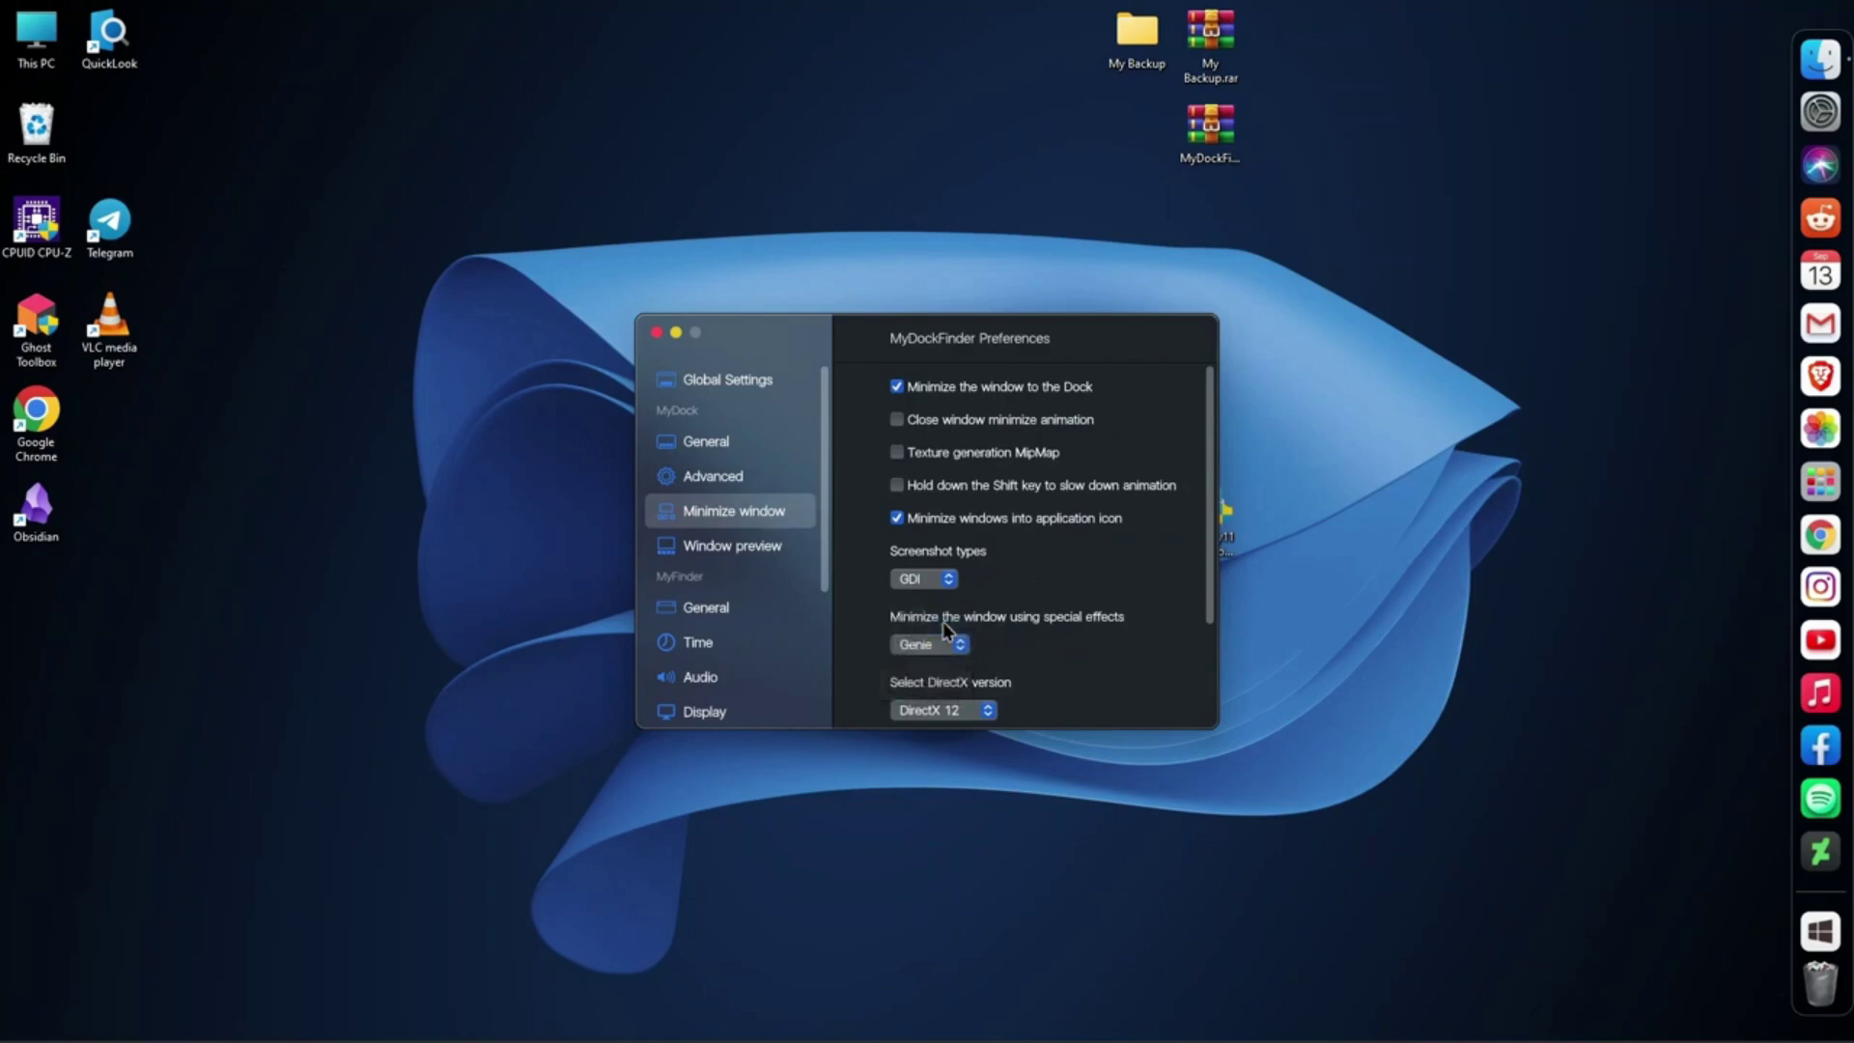
- Test the Genie effect by minimizing and restoring This PC and the preferences window
{"action": "left_click", "coordinate": [1811, 62]}
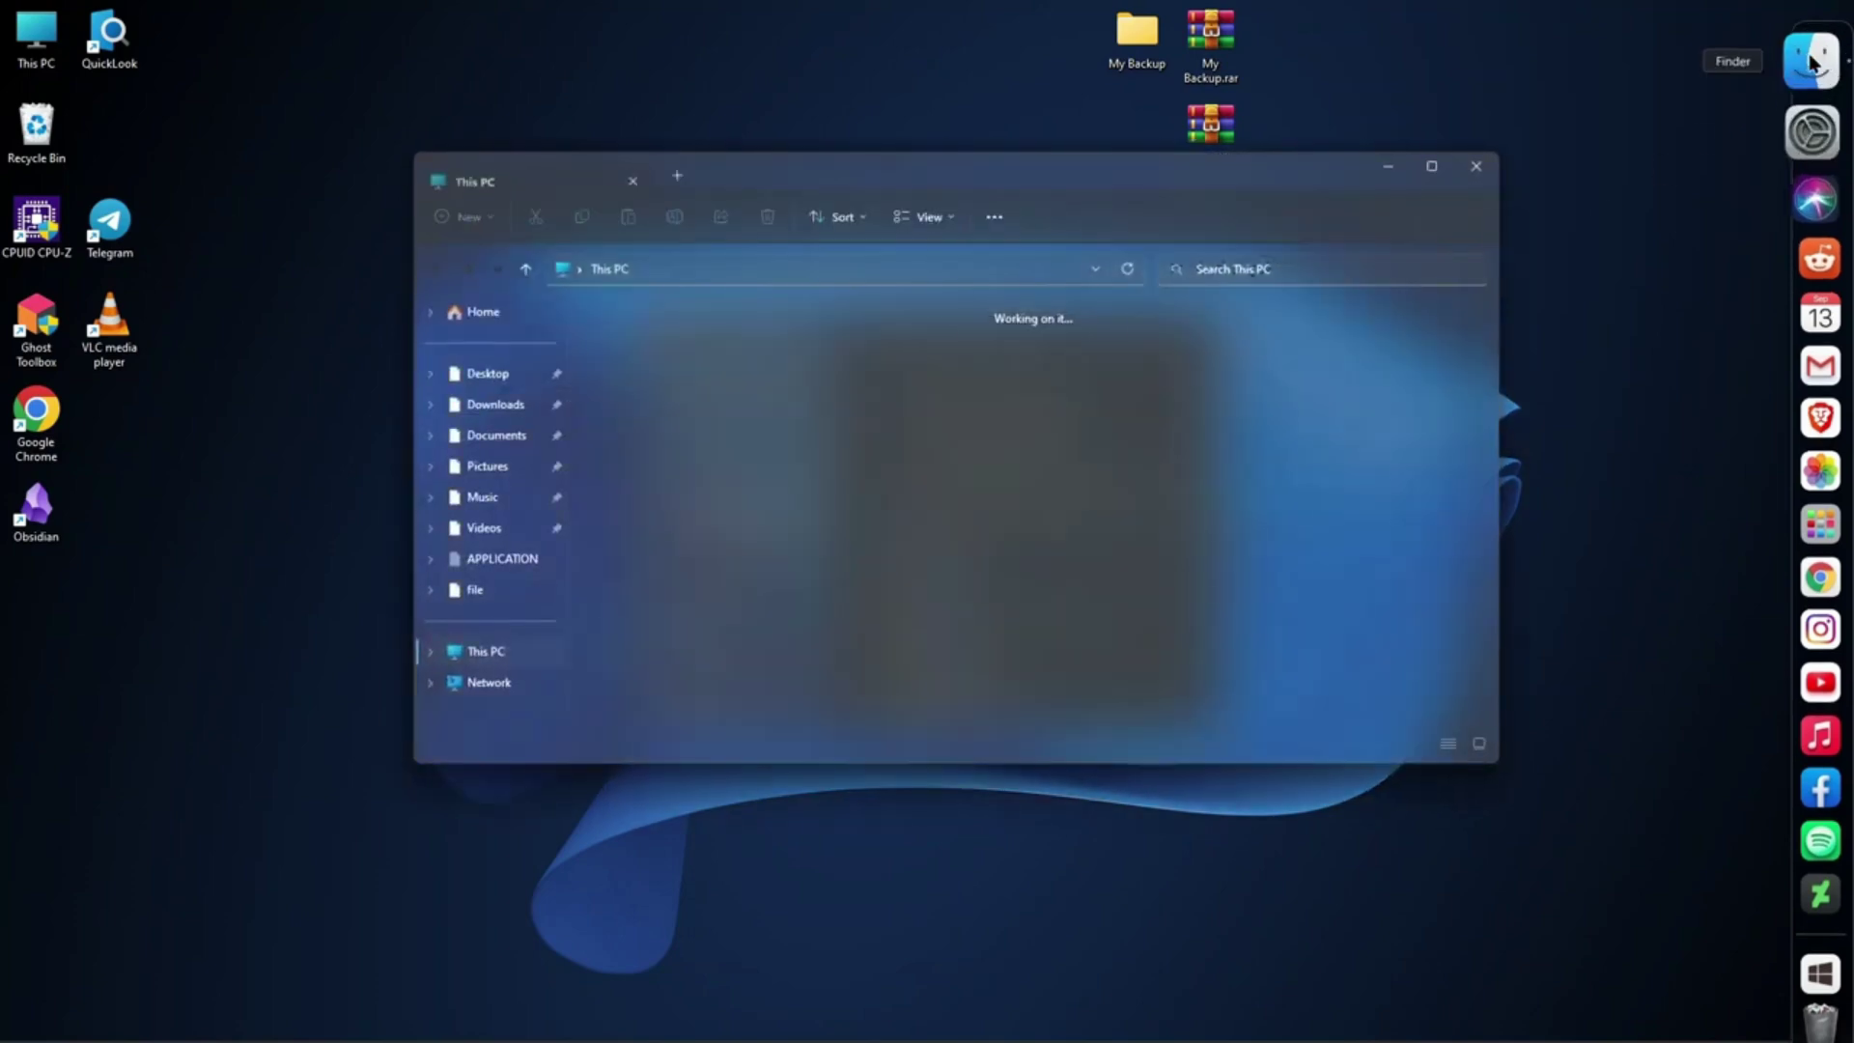
{"action": "left_click", "coordinate": [1405, 166]}
{"action": "left_click", "coordinate": [1824, 77]}
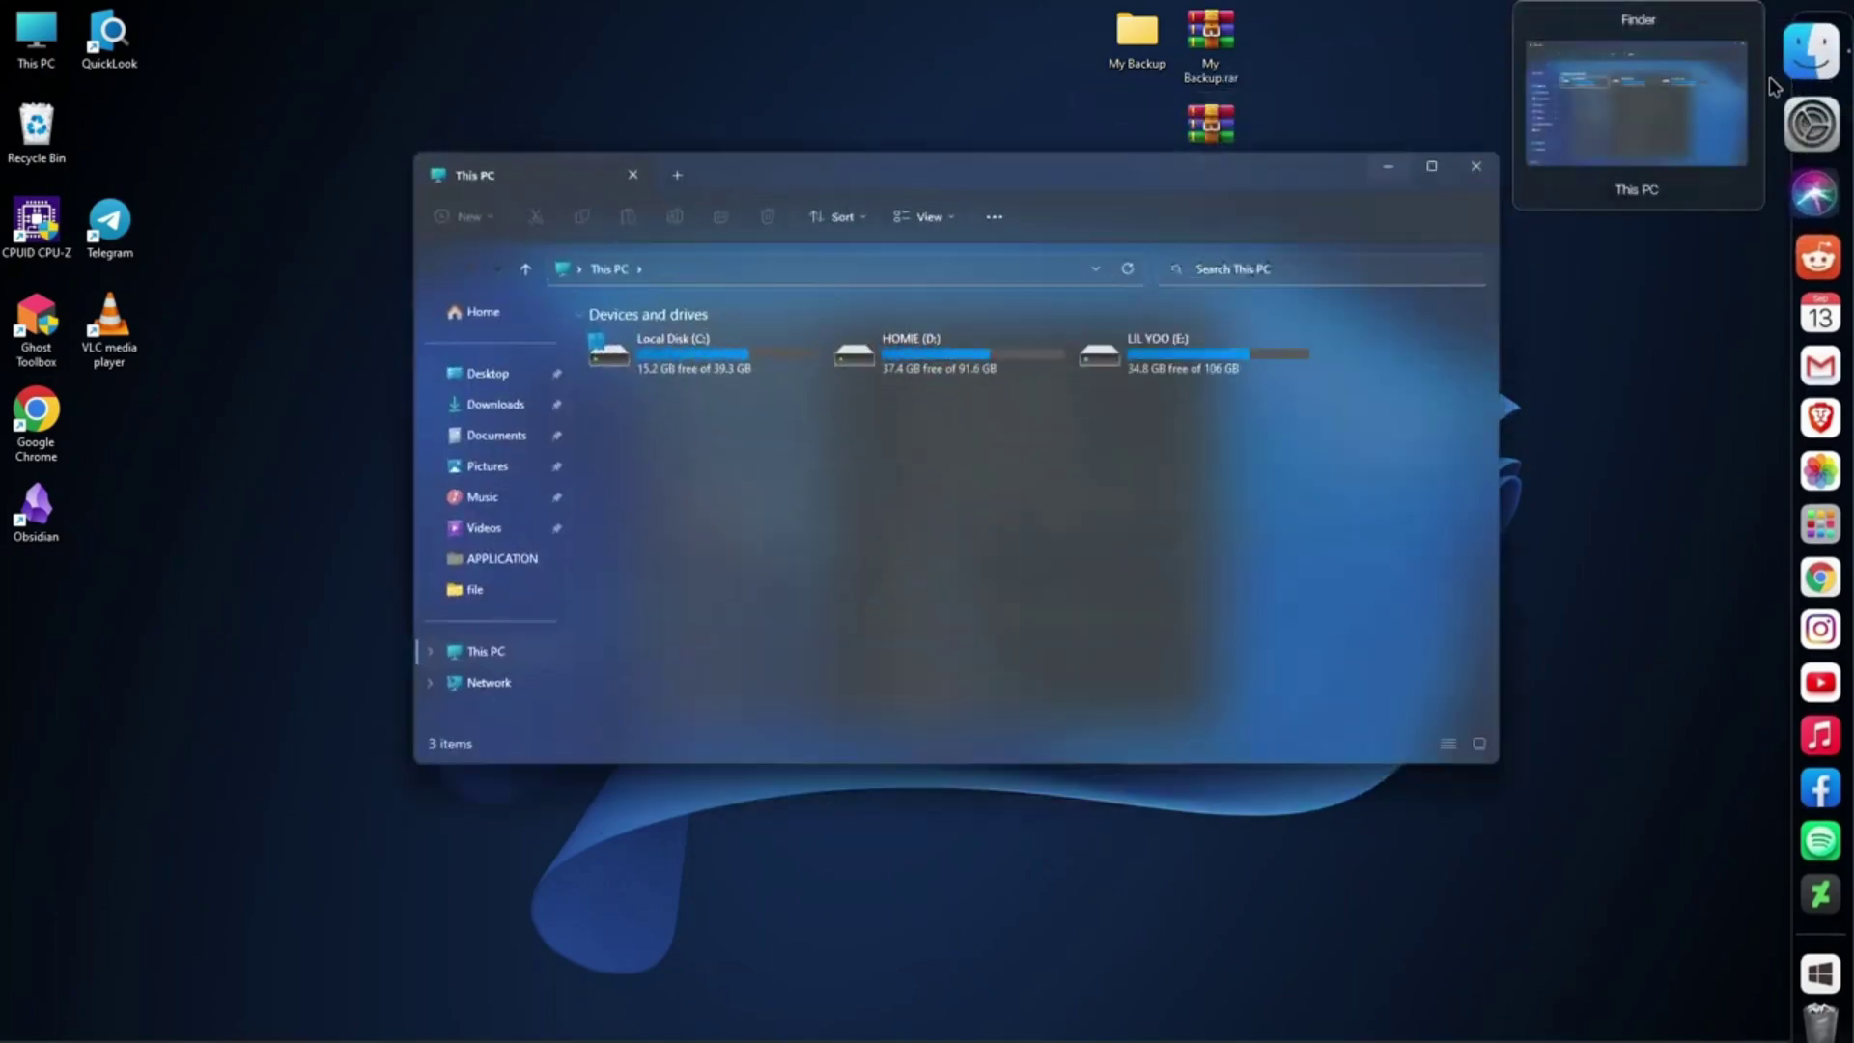
{"action": "left_click", "coordinate": [1381, 172]}
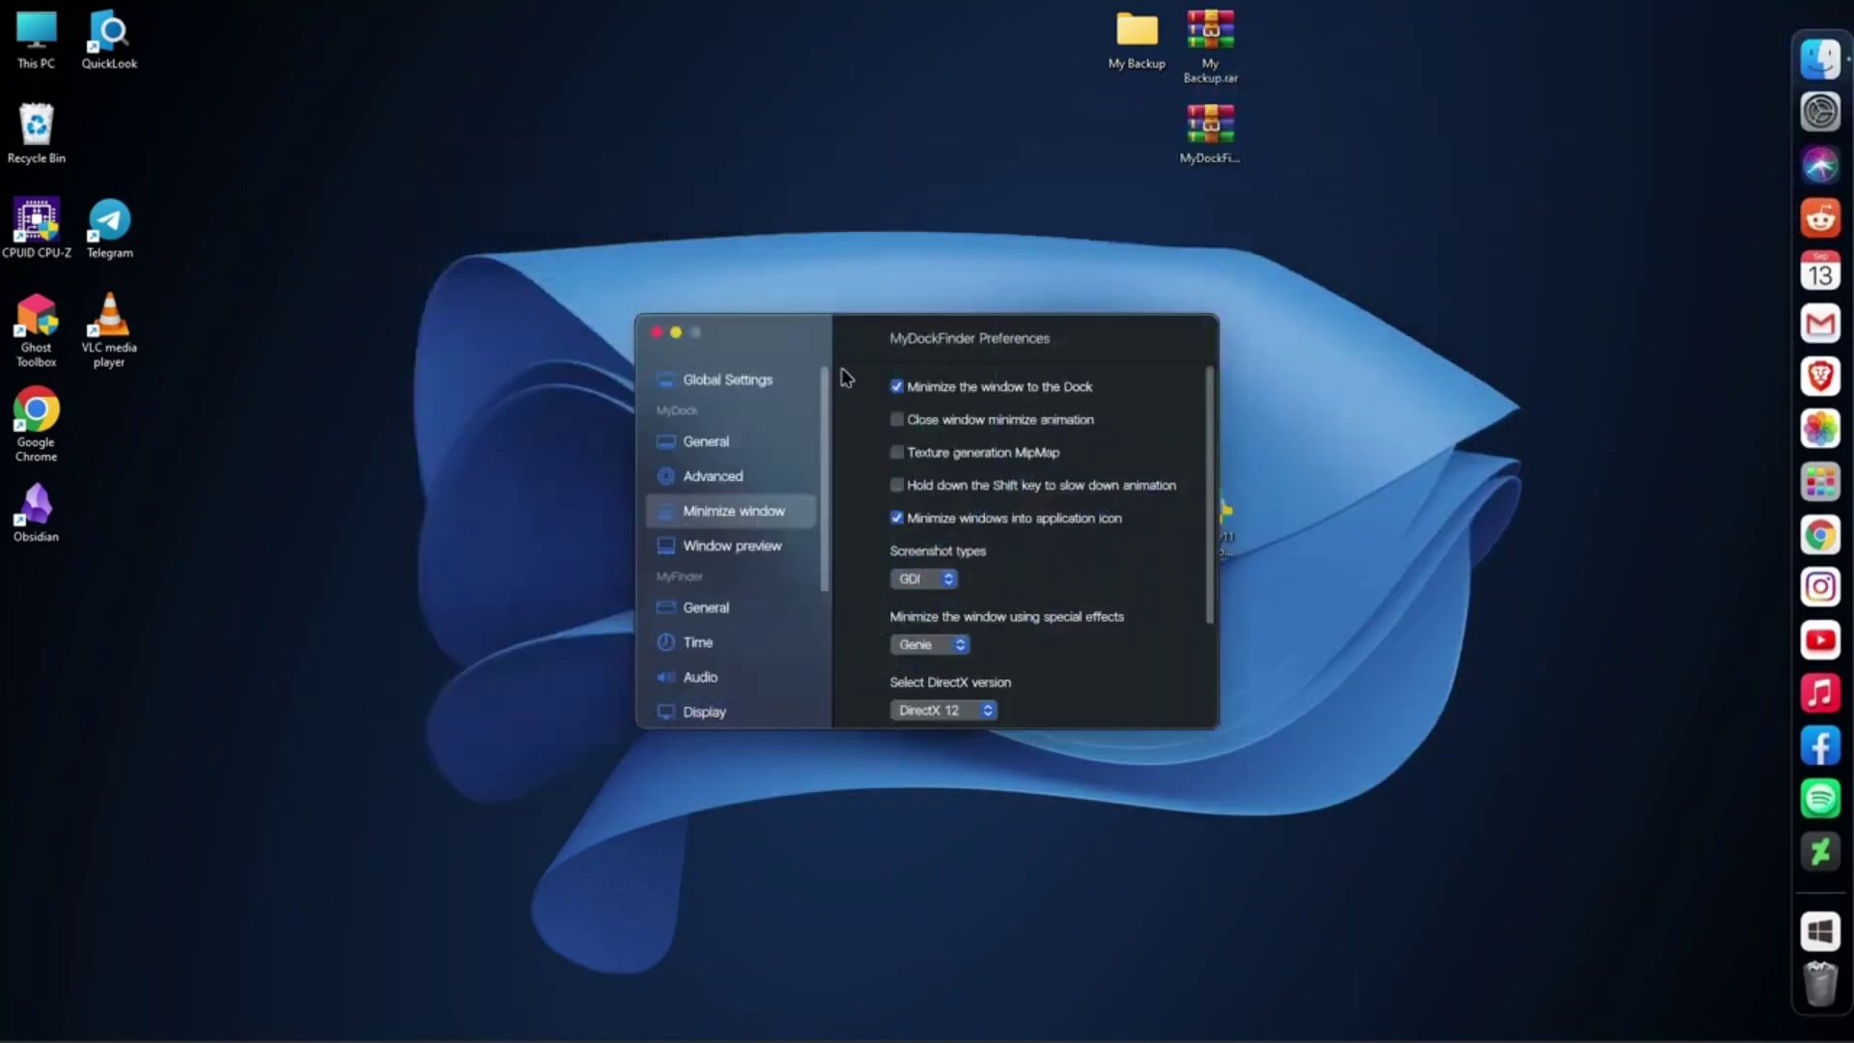
{"action": "left_click", "coordinate": [676, 332]}
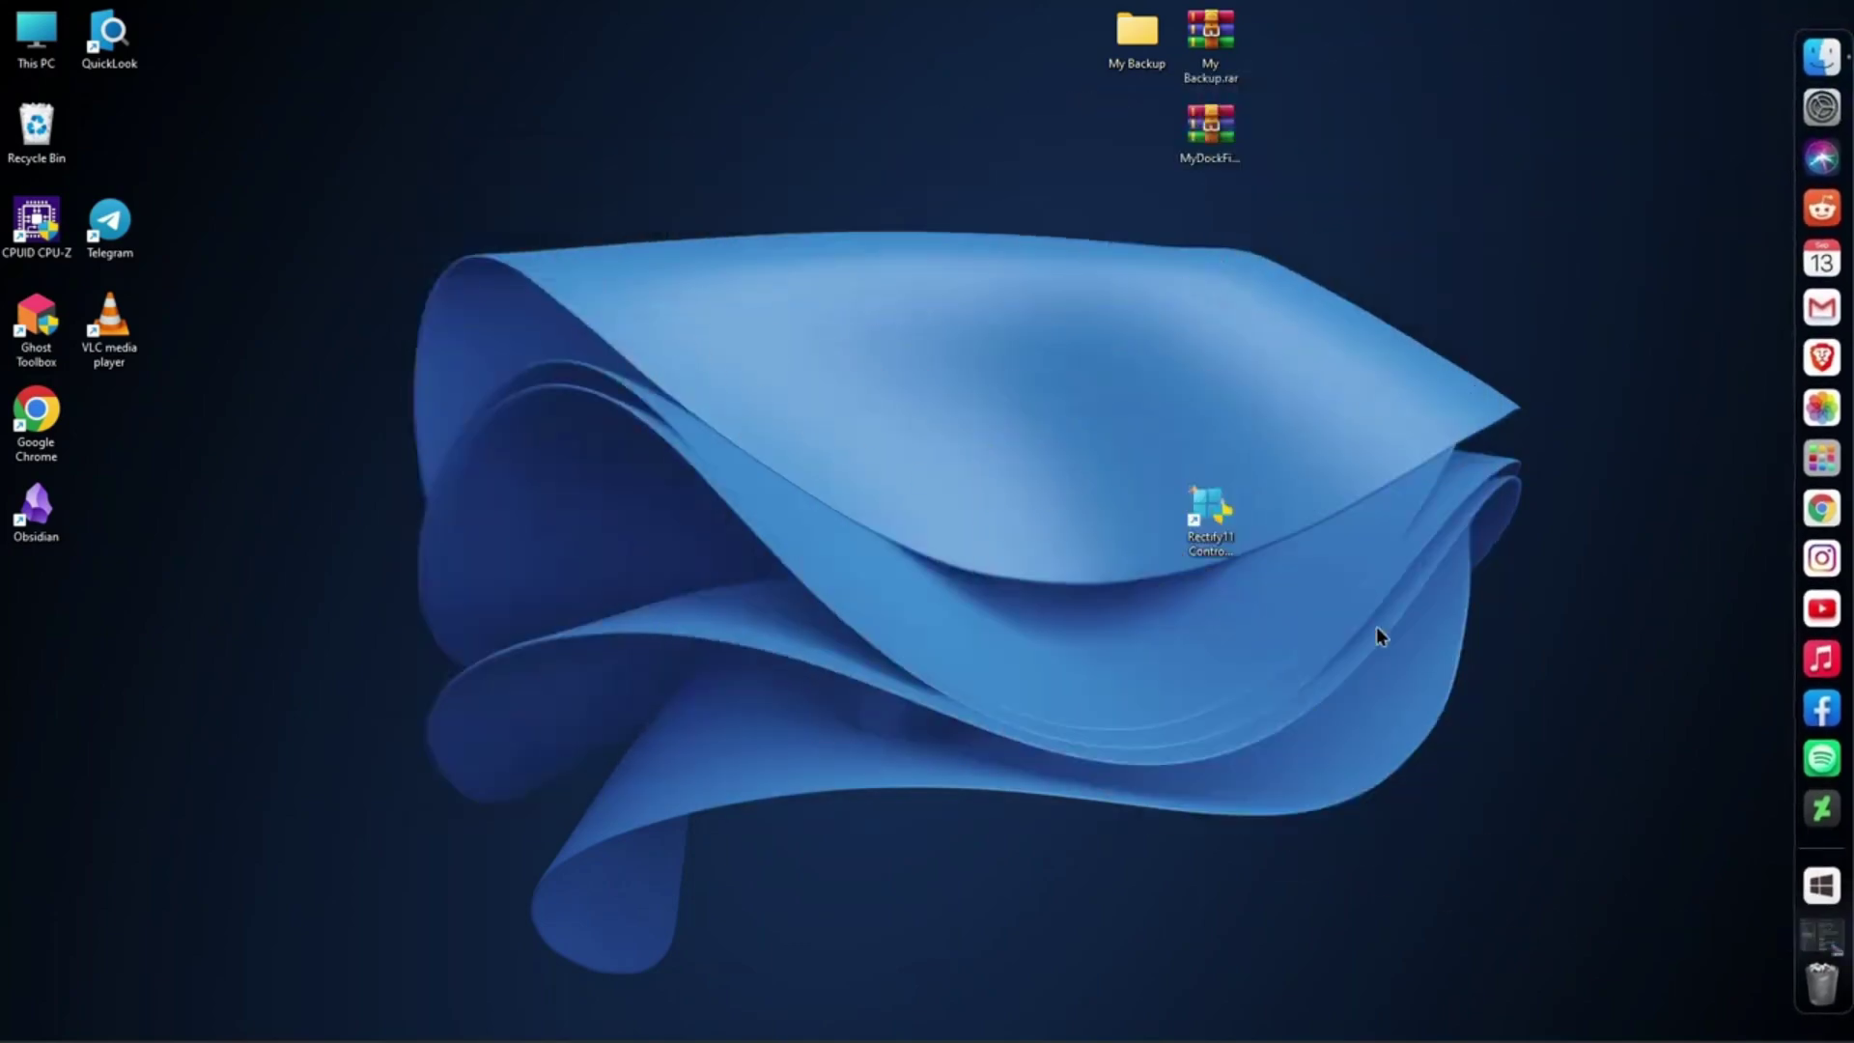
{"action": "left_click", "coordinate": [1817, 938]}
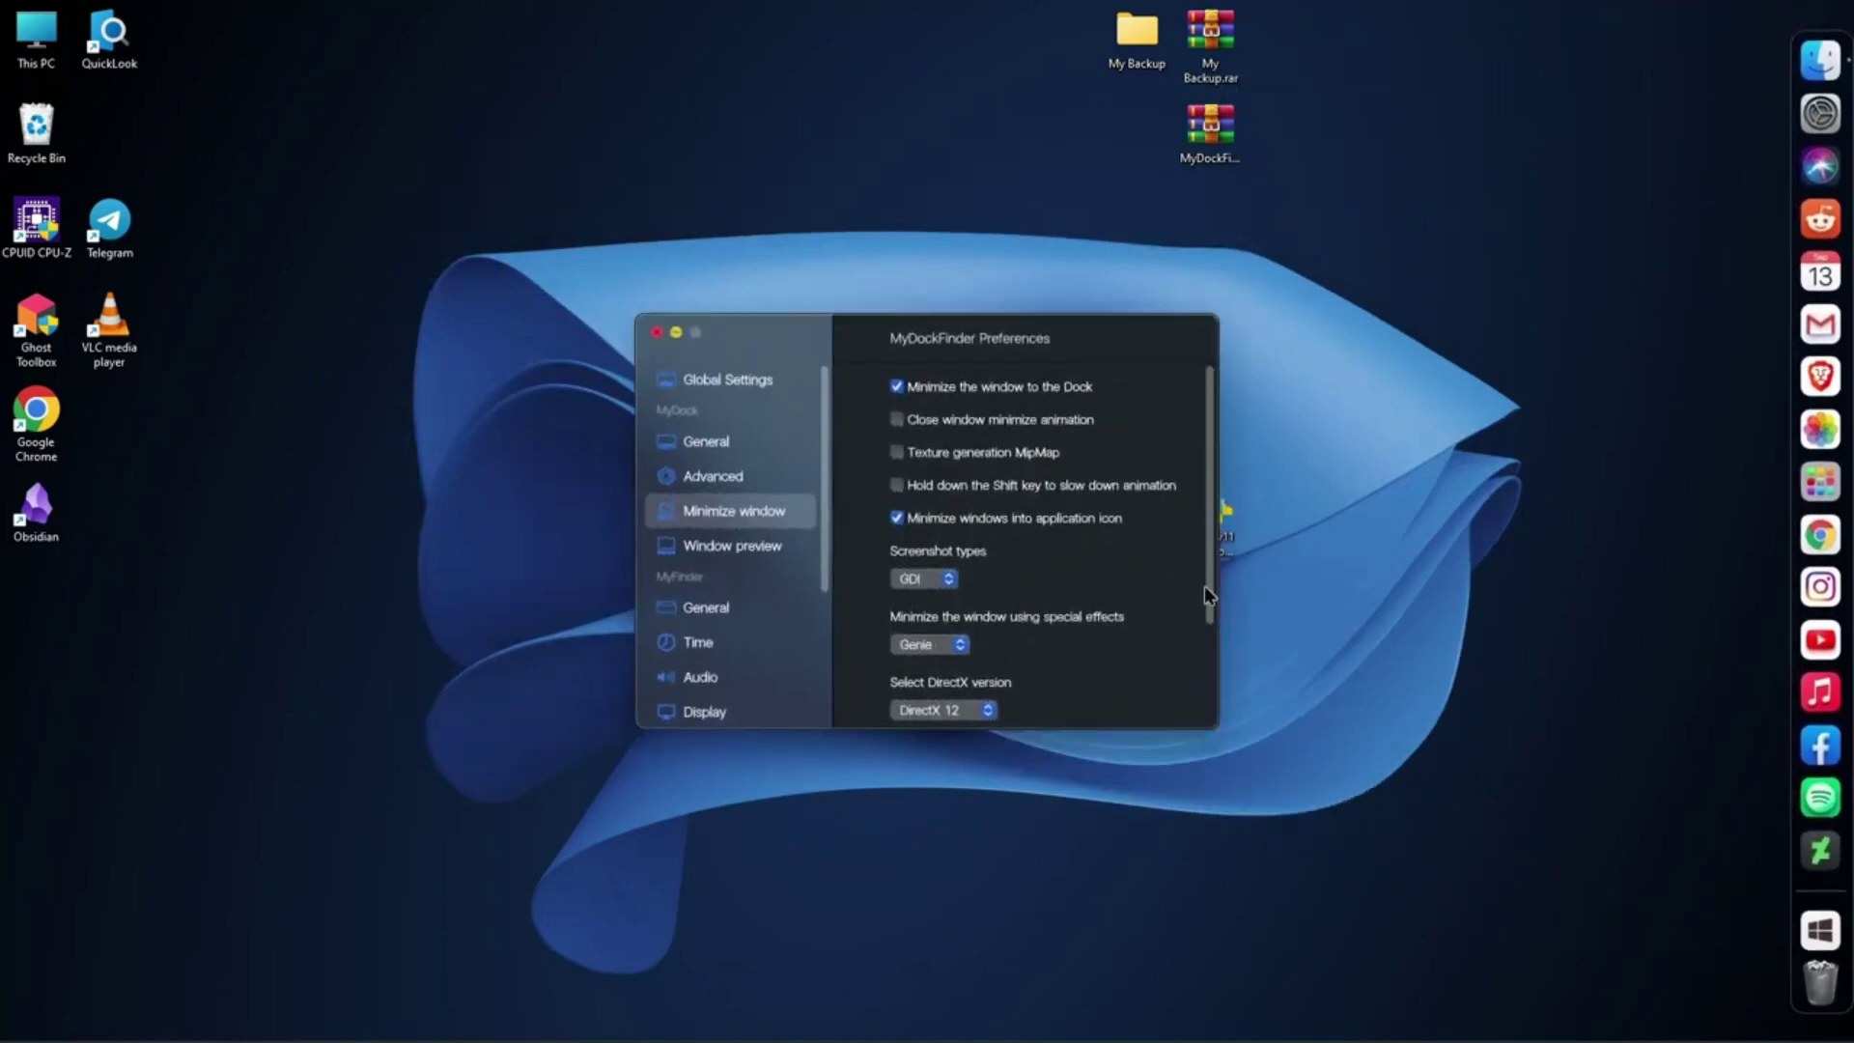
- Drag the Google Chrome shortcut onto the dock, then browse and close the Launchpad
{"action": "scroll", "coordinate": [1004, 521], "scroll_direction": "down", "scroll_amount": 3}
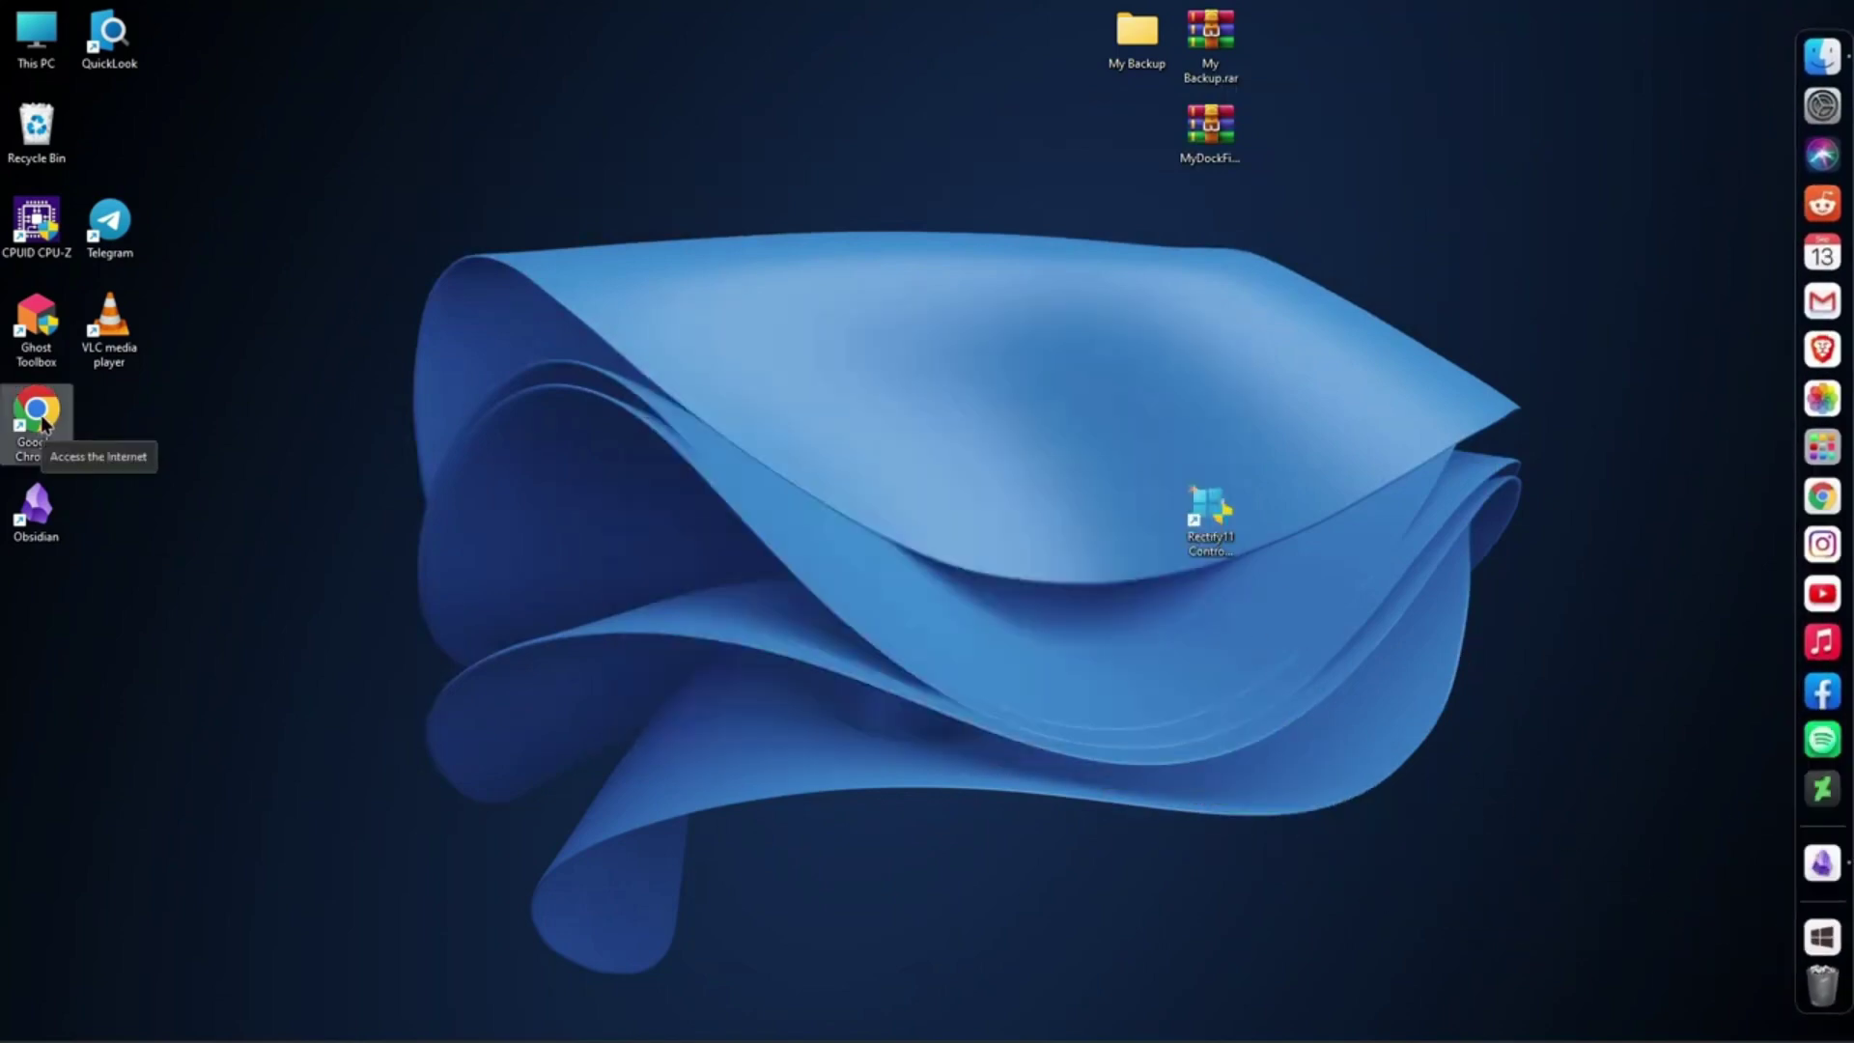
{"action": "left_click_drag", "start_coordinate": [42, 422], "coordinate": [1811, 323]}
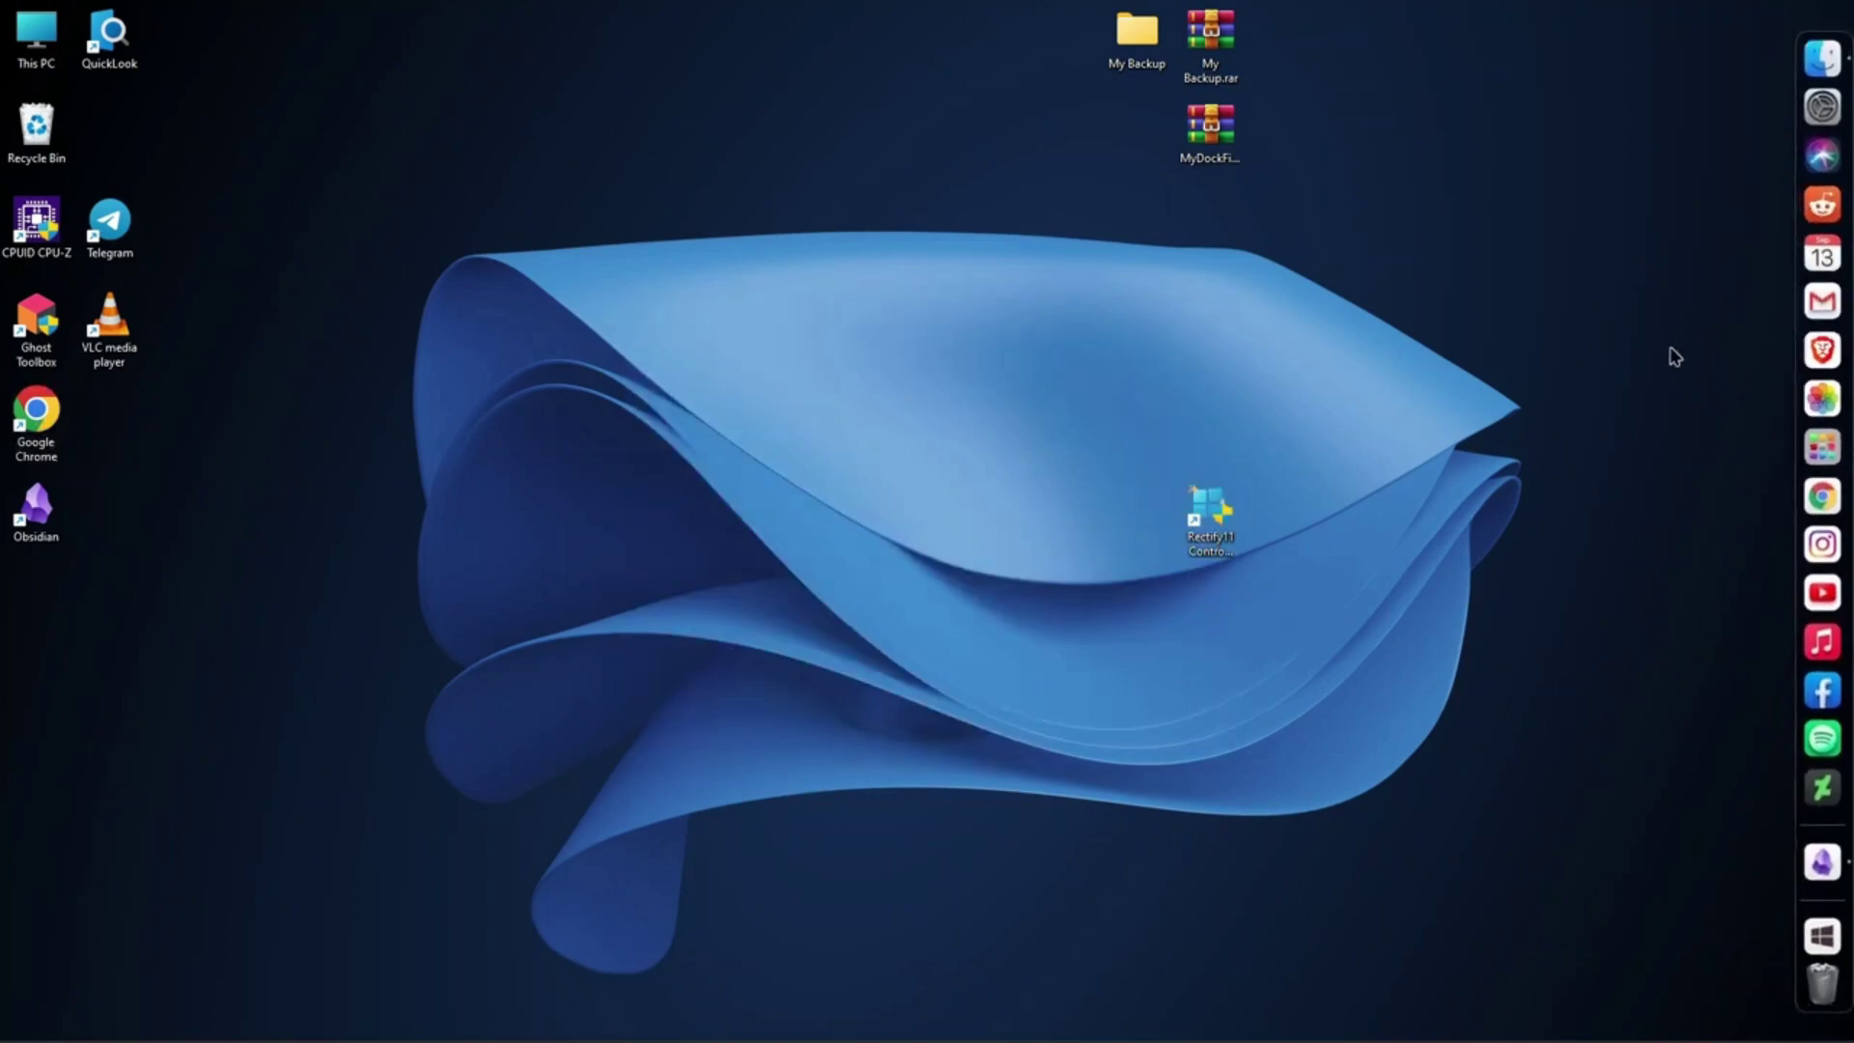
{"action": "left_click", "coordinate": [1818, 447]}
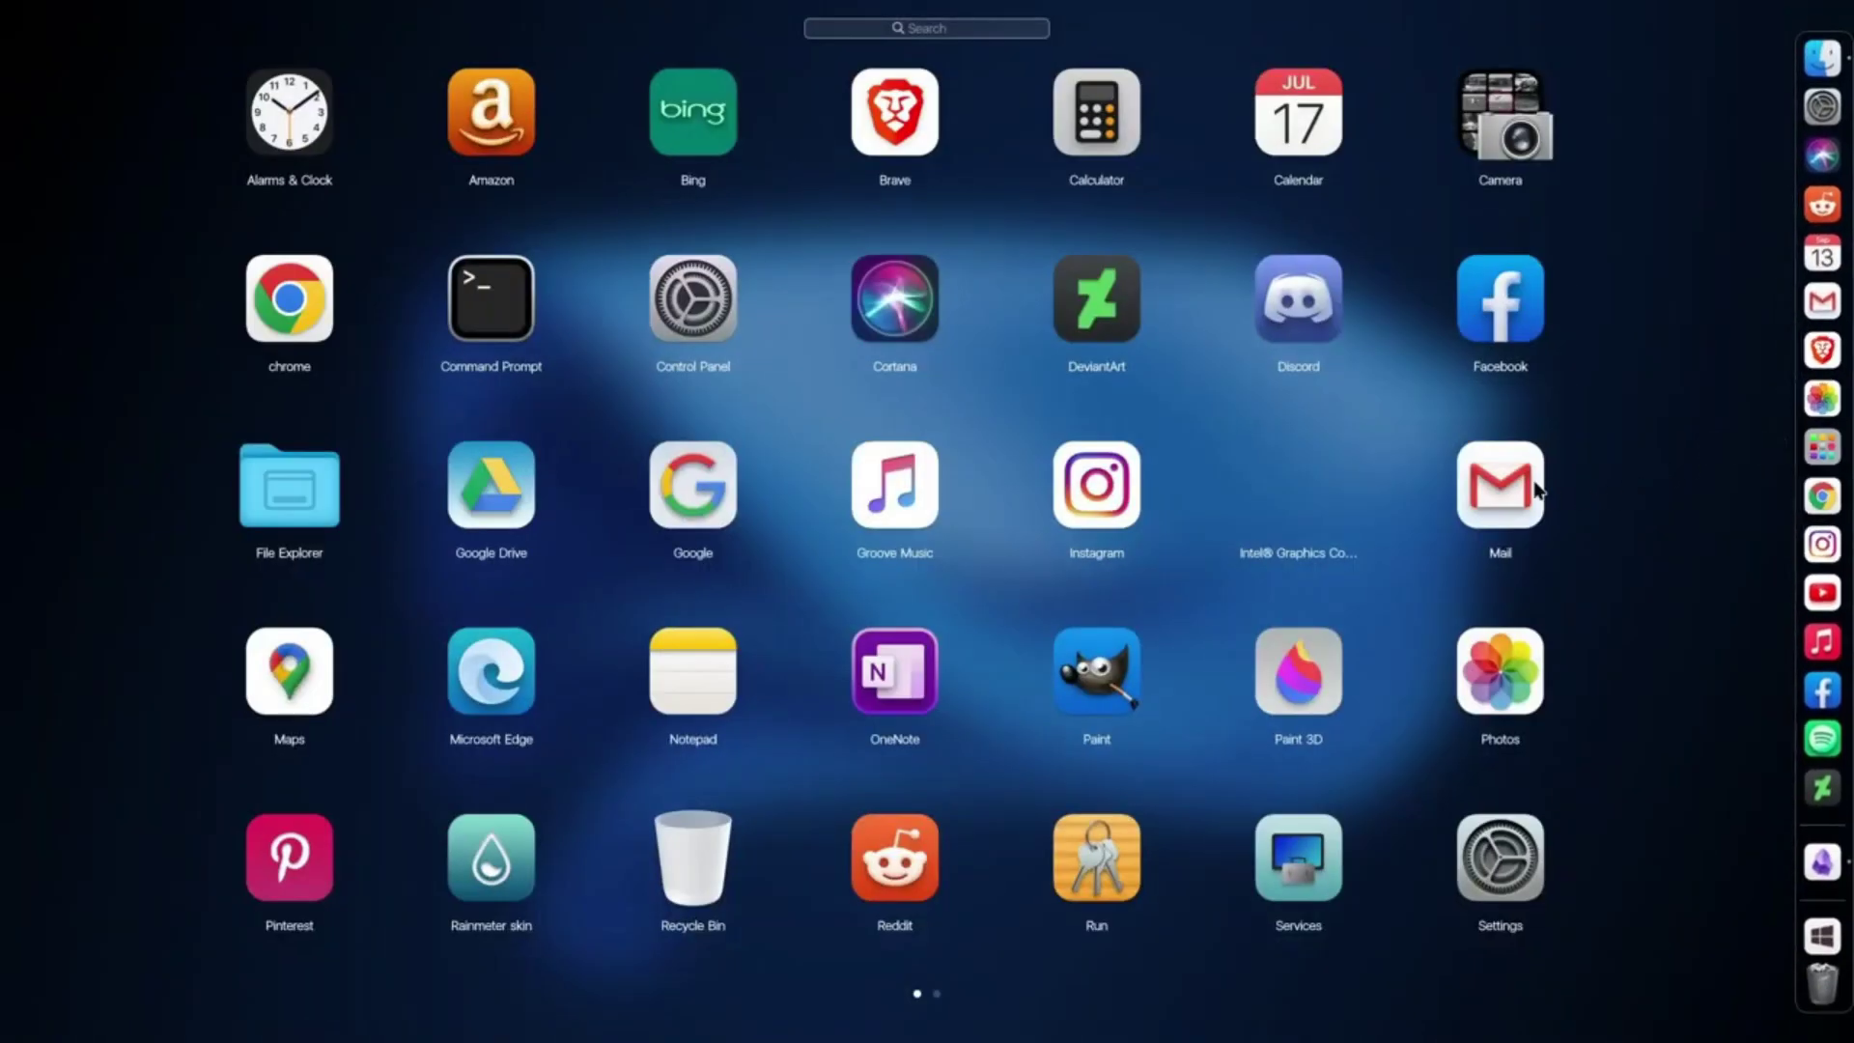
{"action": "scroll", "coordinate": [1537, 492], "scroll_direction": "down", "scroll_amount": 1}
{"action": "scroll", "coordinate": [1537, 492], "scroll_direction": "up", "scroll_amount": 1}
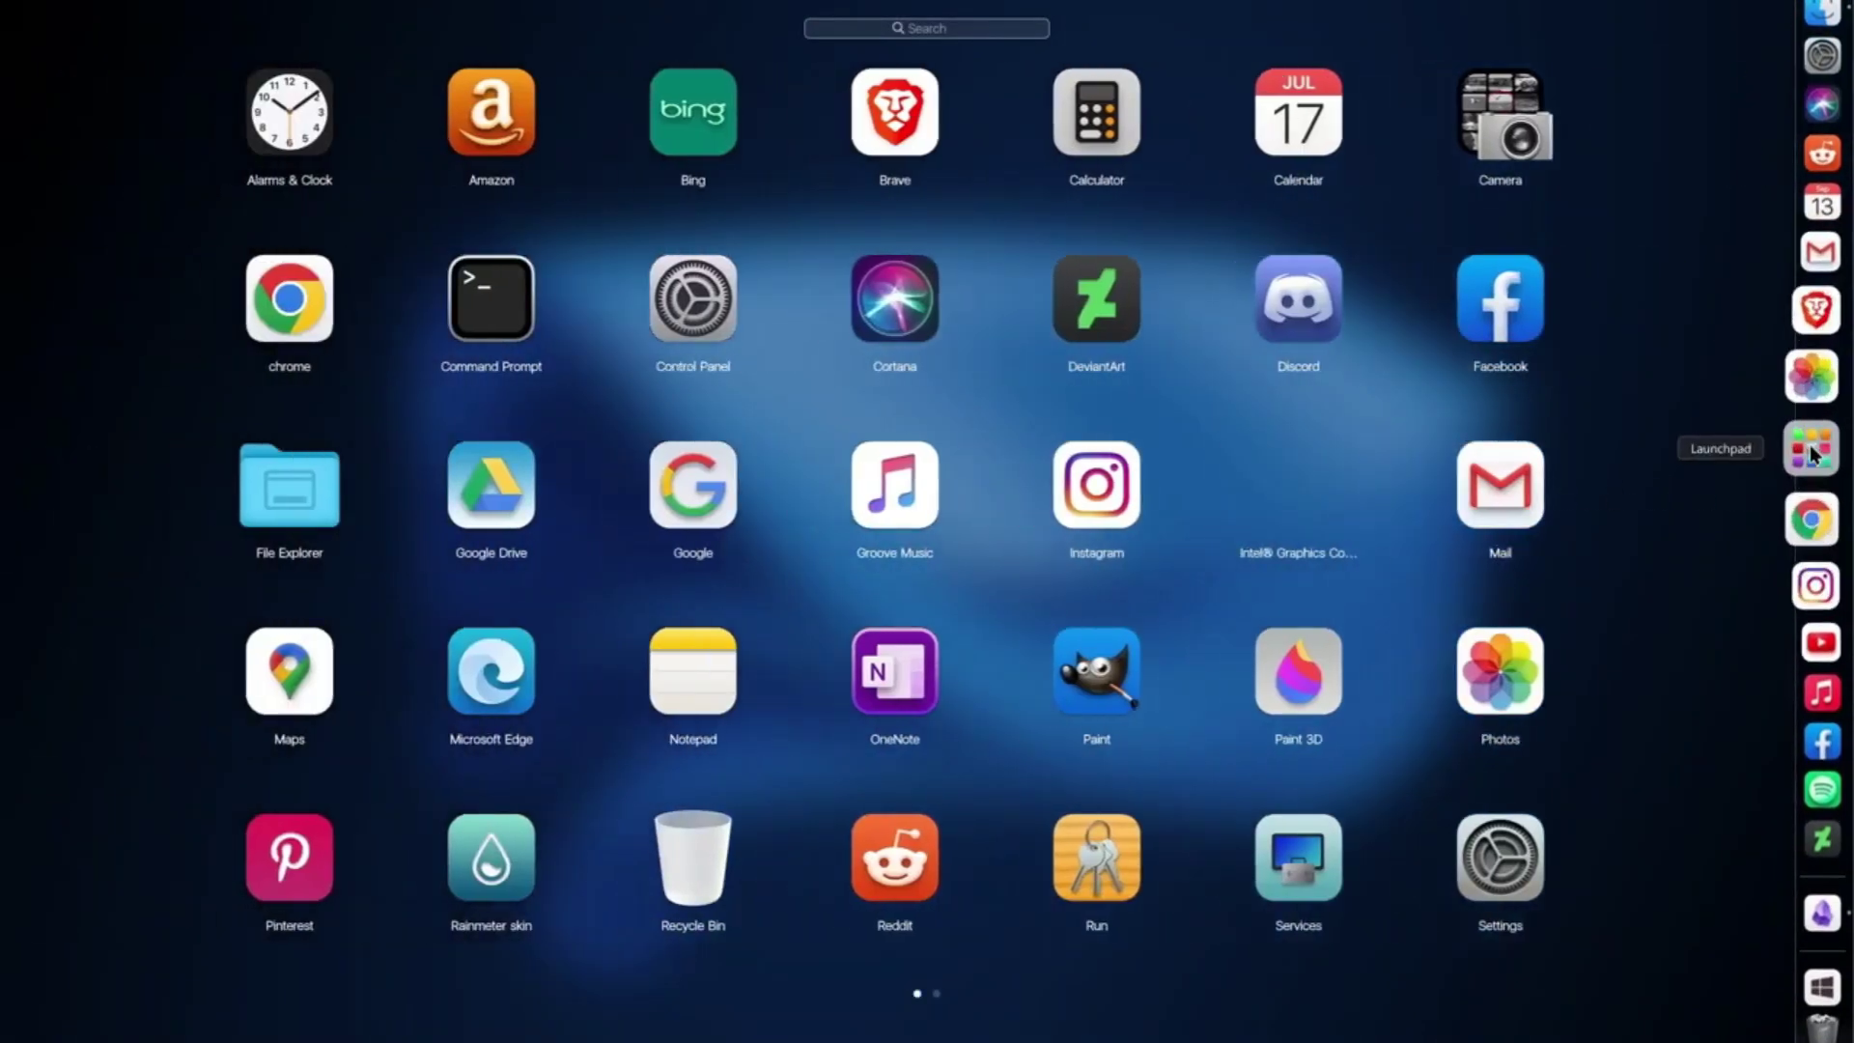
{"action": "left_click", "coordinate": [1814, 452]}
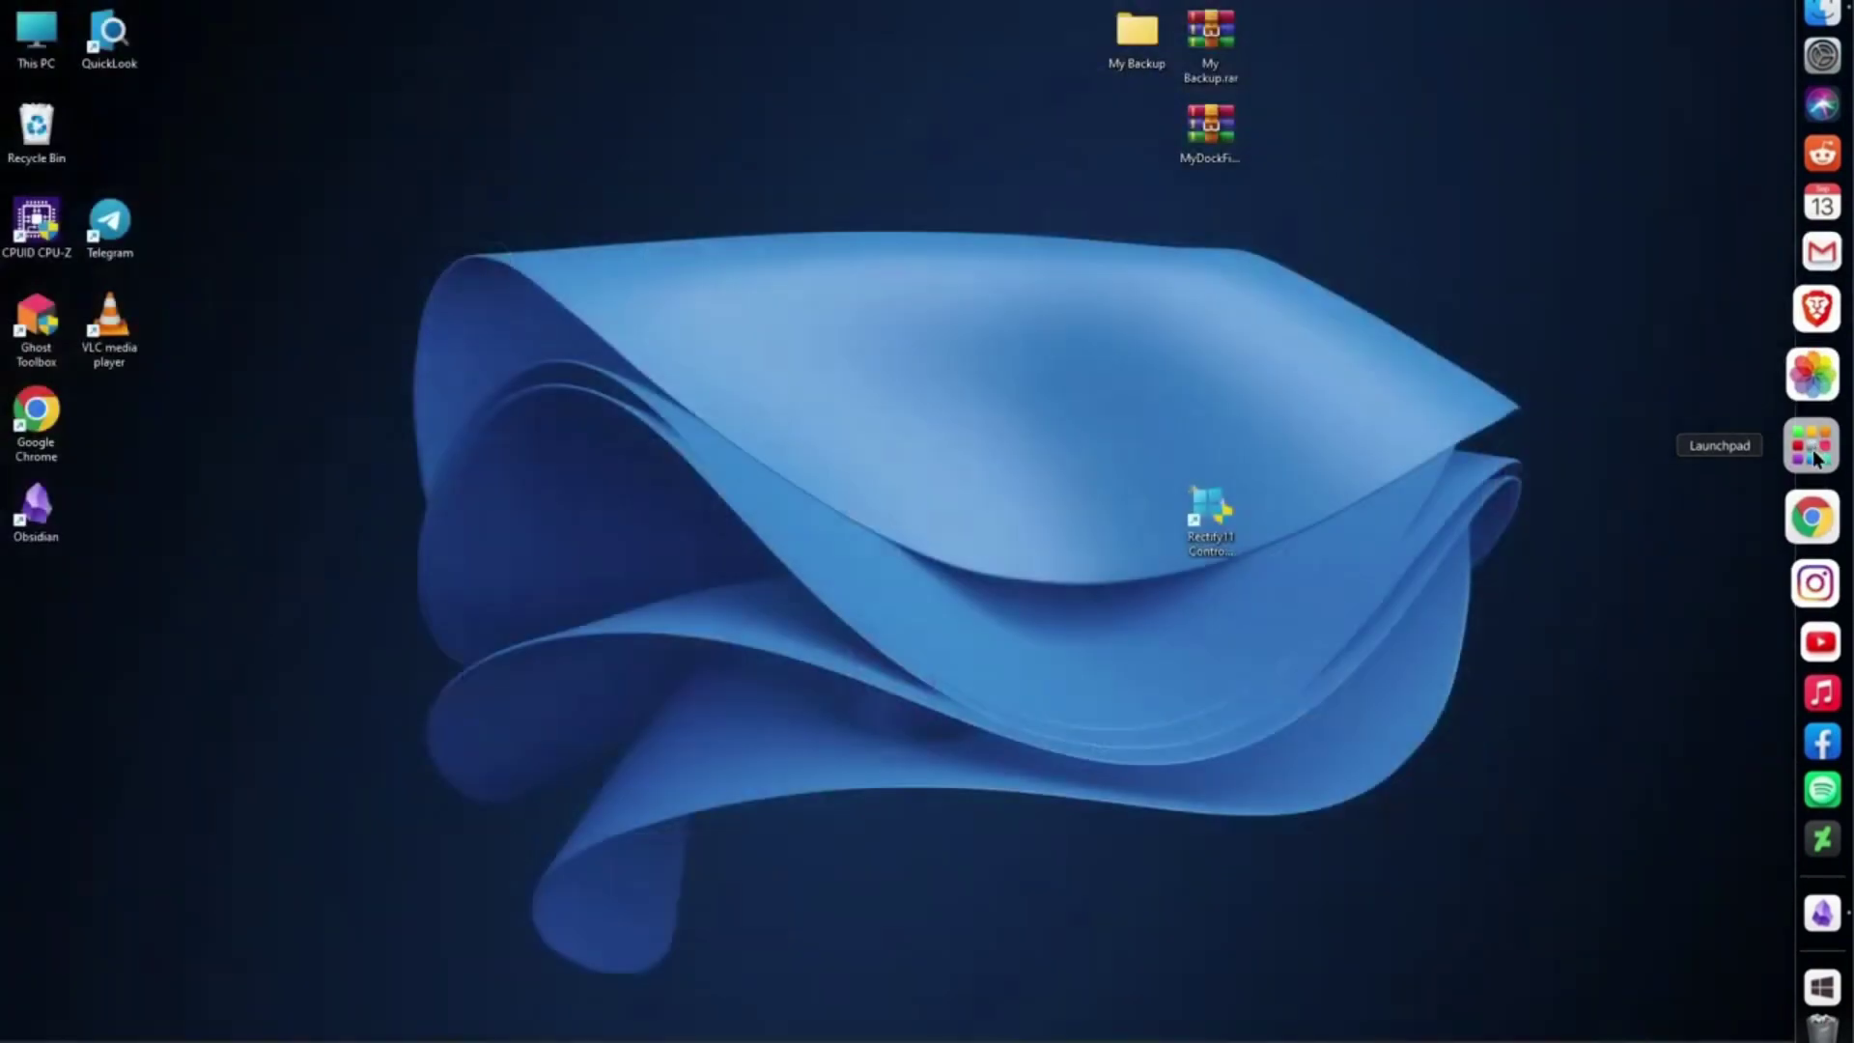
- Add VLC media player to the Launchpad via Add icon and check its second page
{"action": "right_click", "coordinate": [1817, 452]}
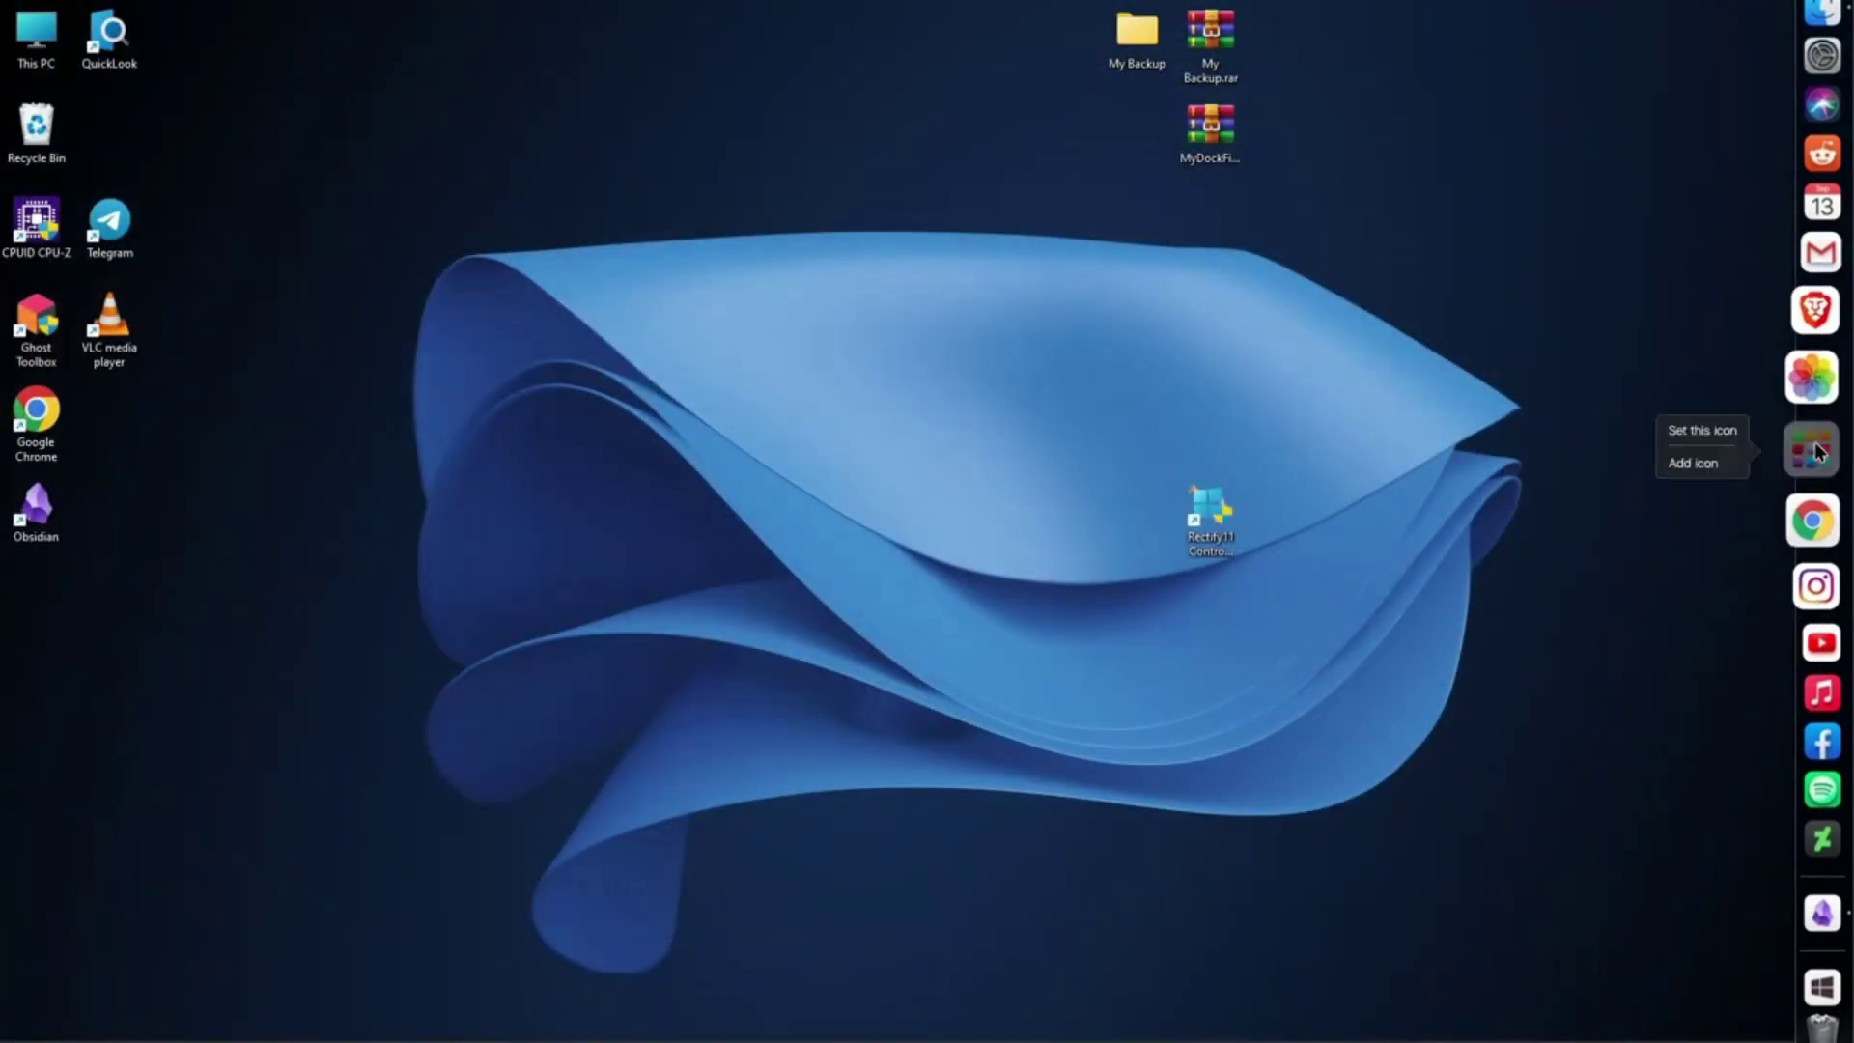
{"action": "left_click", "coordinate": [1694, 464]}
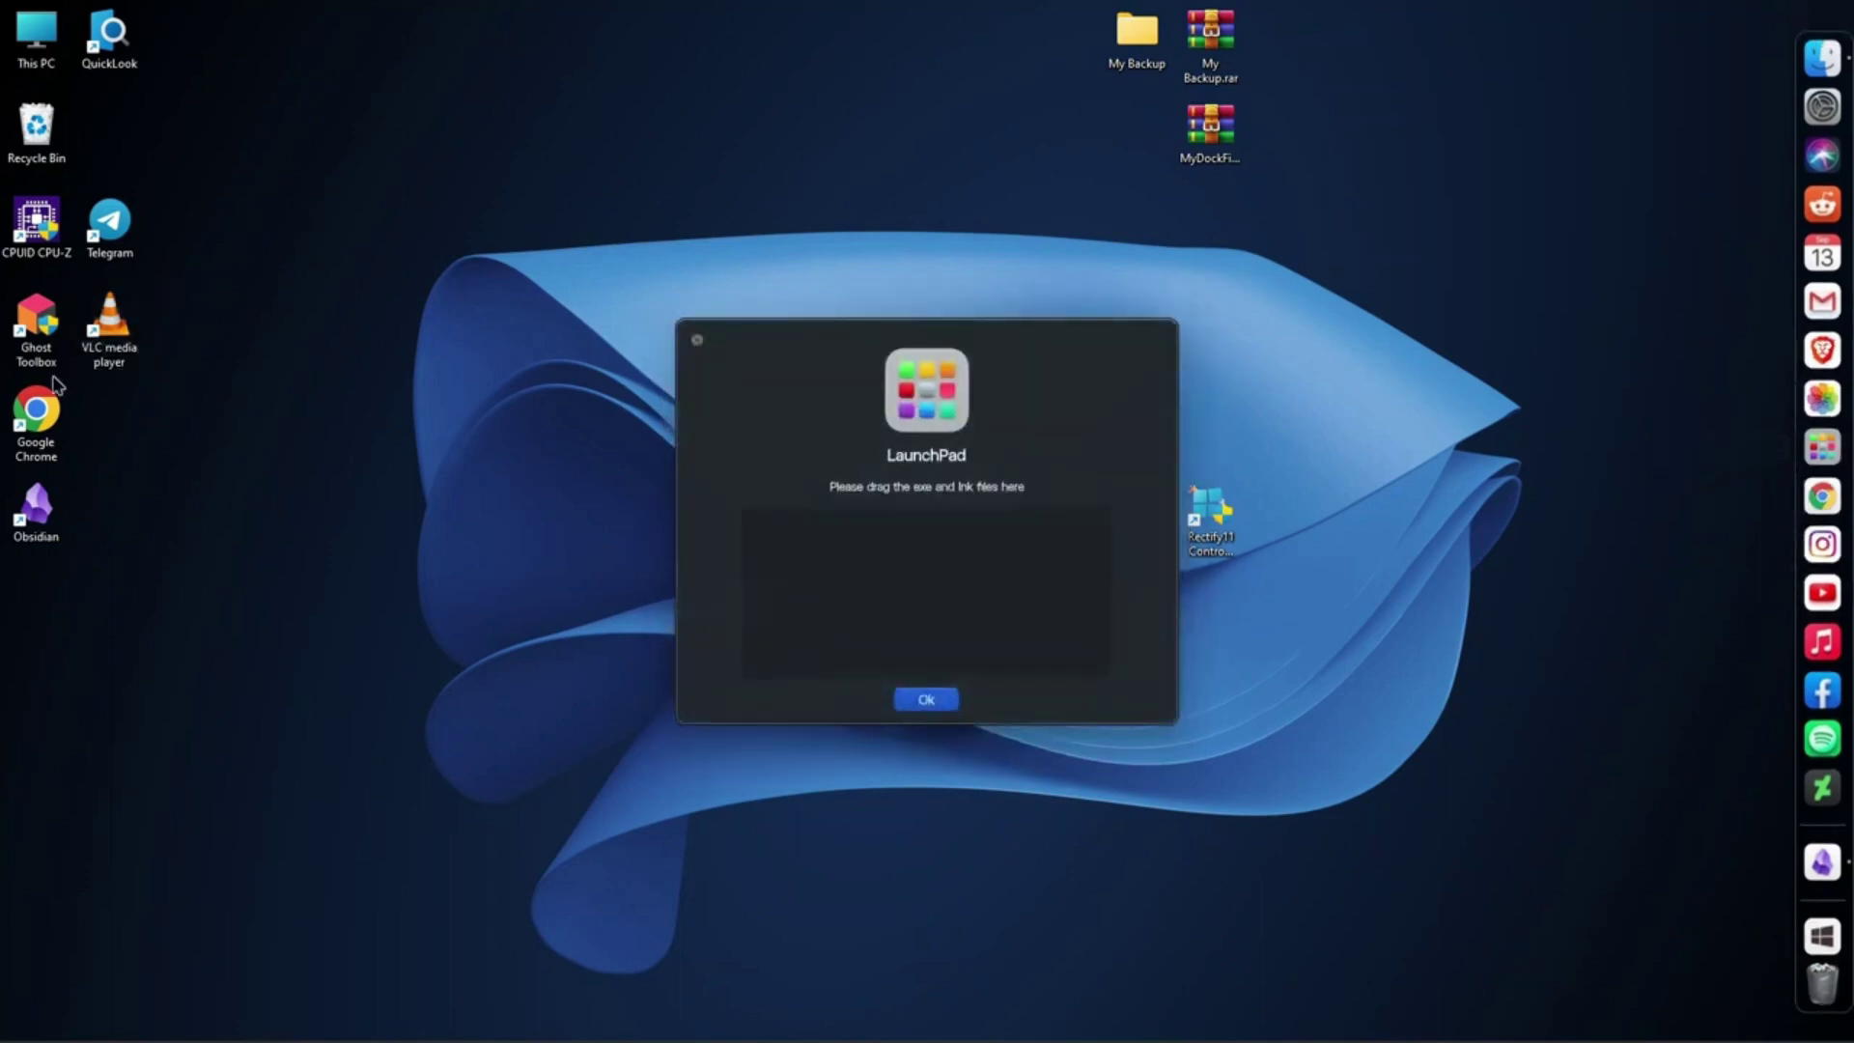
{"action": "left_click_drag", "start_coordinate": [106, 333], "coordinate": [876, 592]}
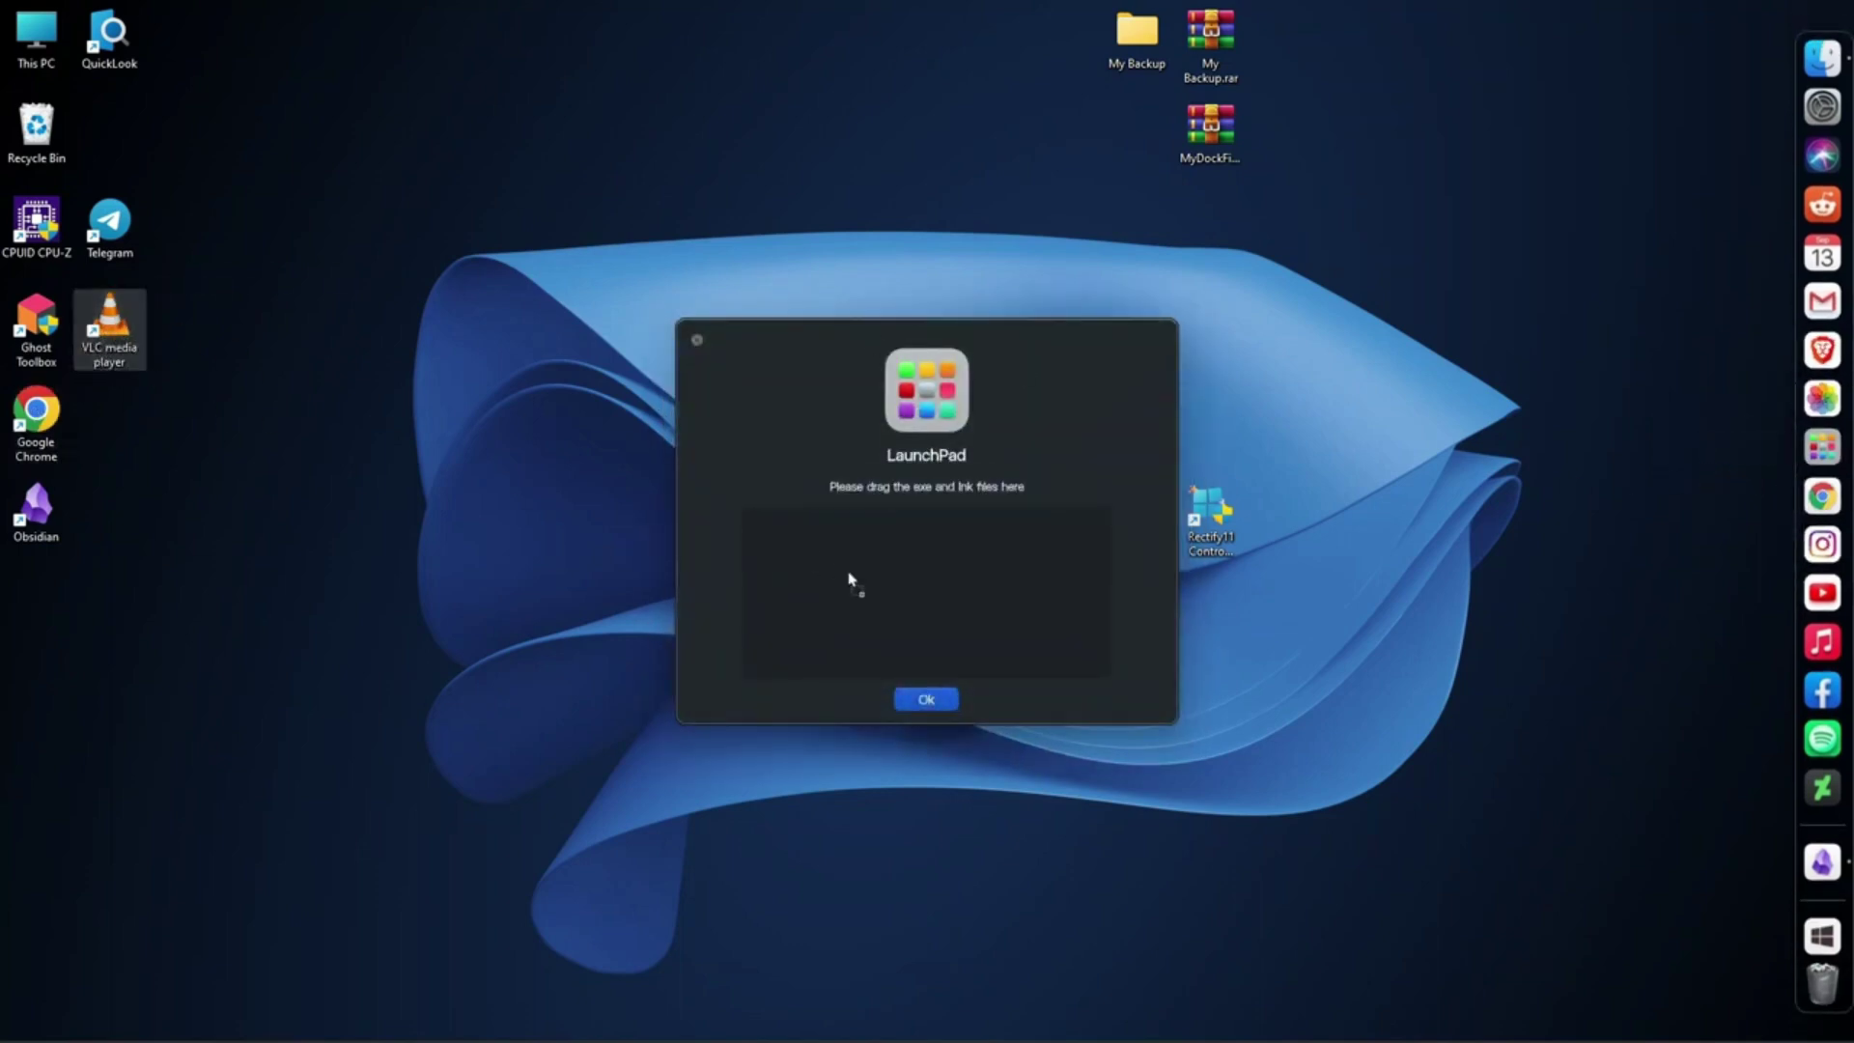
{"action": "left_click", "coordinate": [927, 699]}
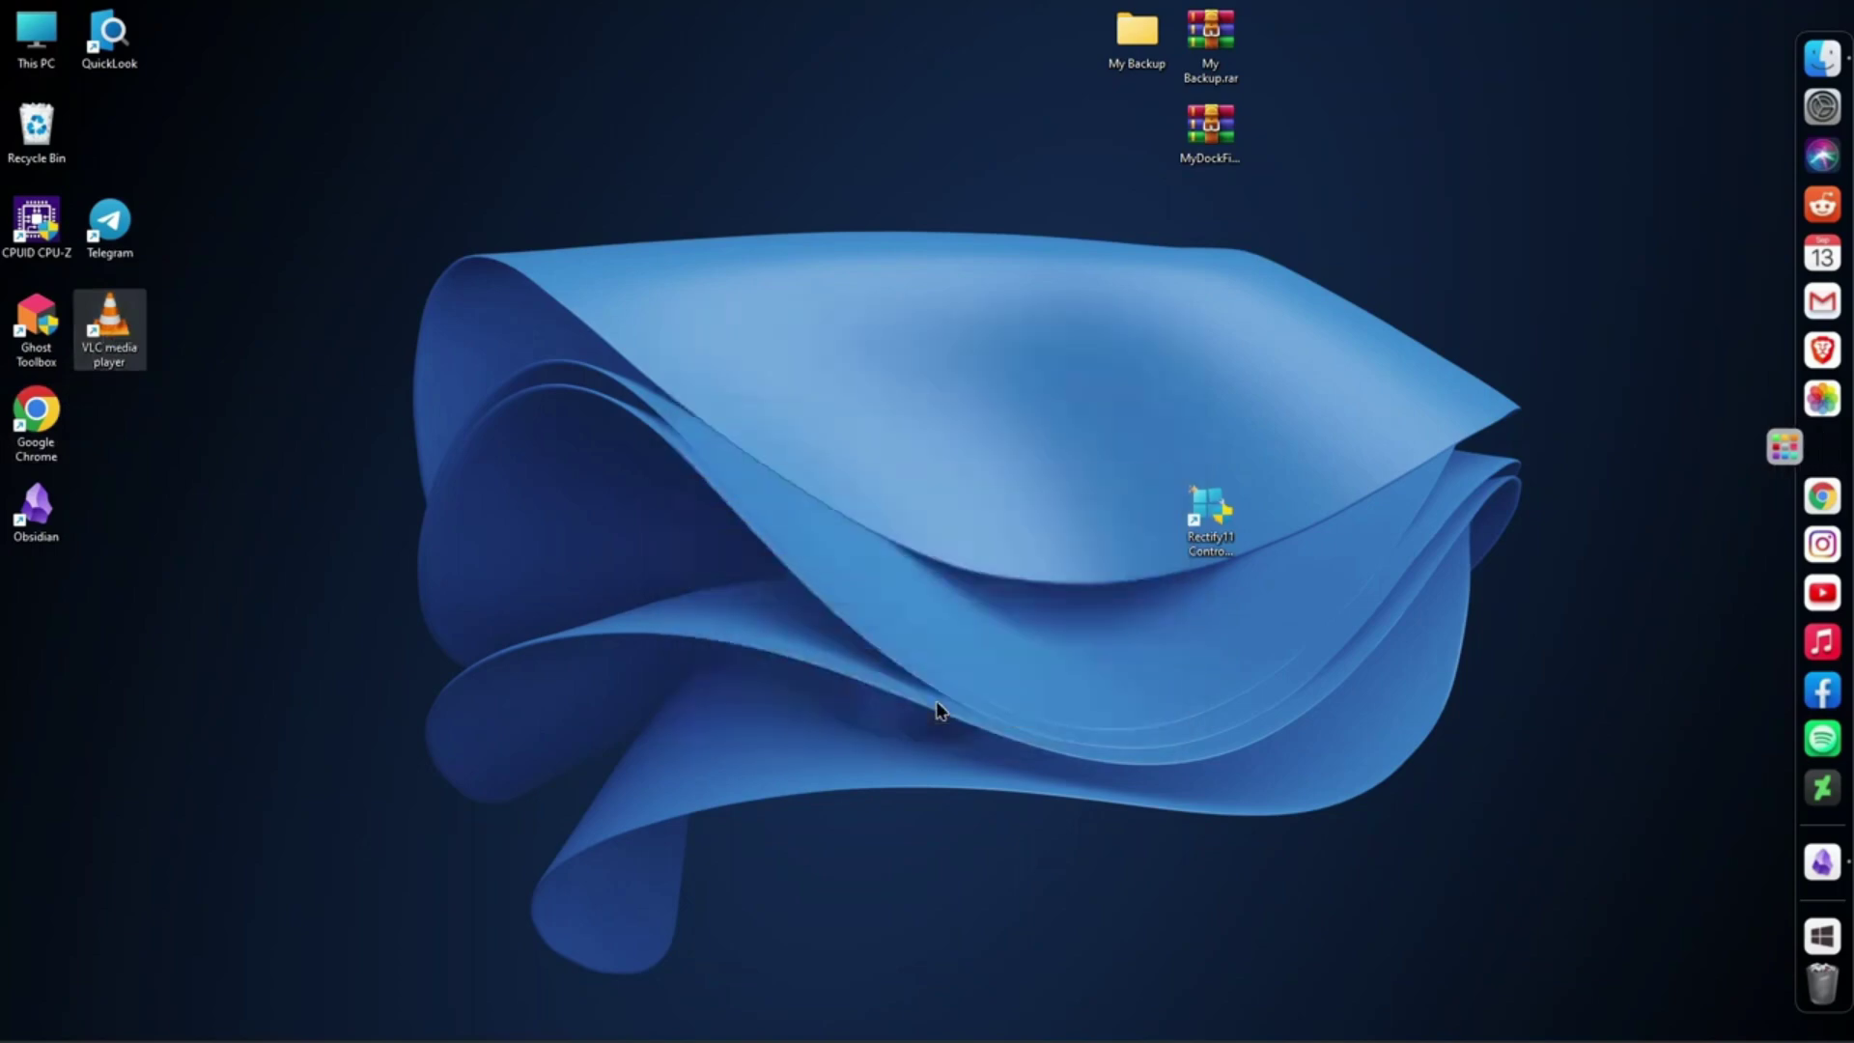
{"action": "left_click", "coordinate": [1819, 449]}
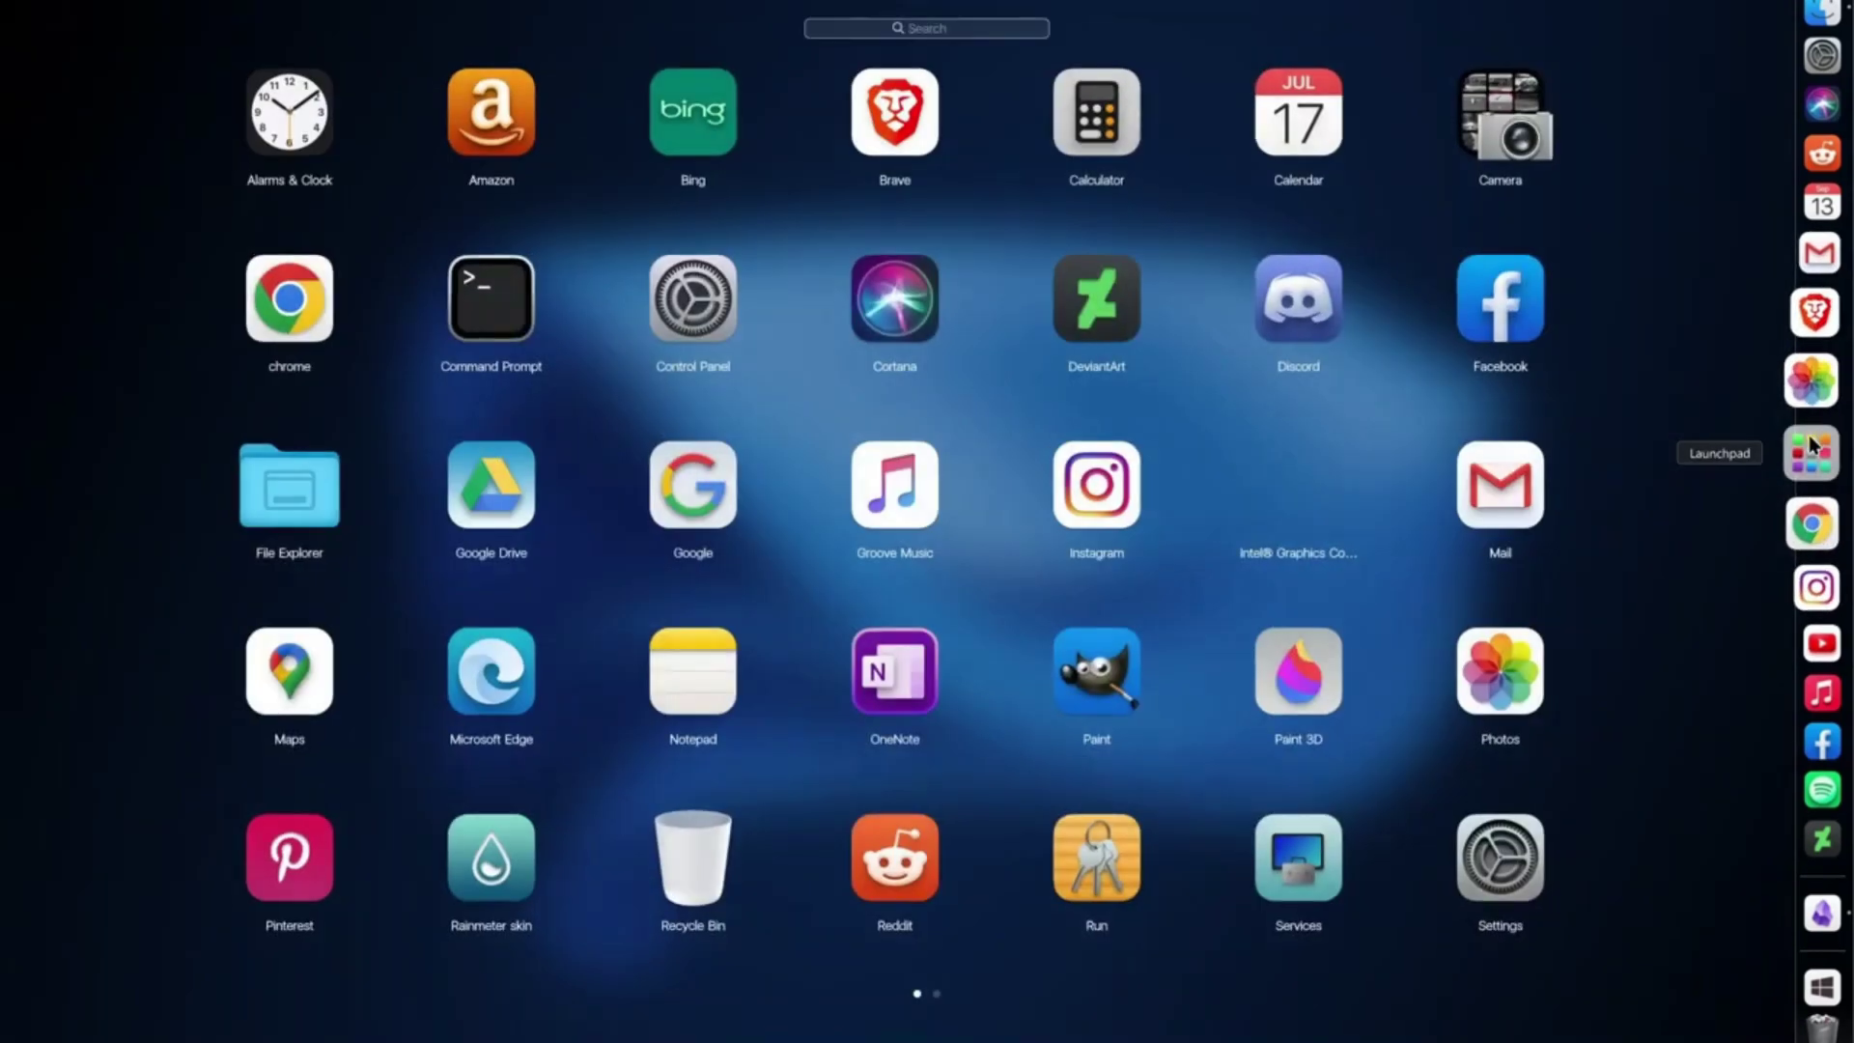
{"action": "scroll", "coordinate": [1498, 500], "scroll_direction": "down", "scroll_amount": 1}
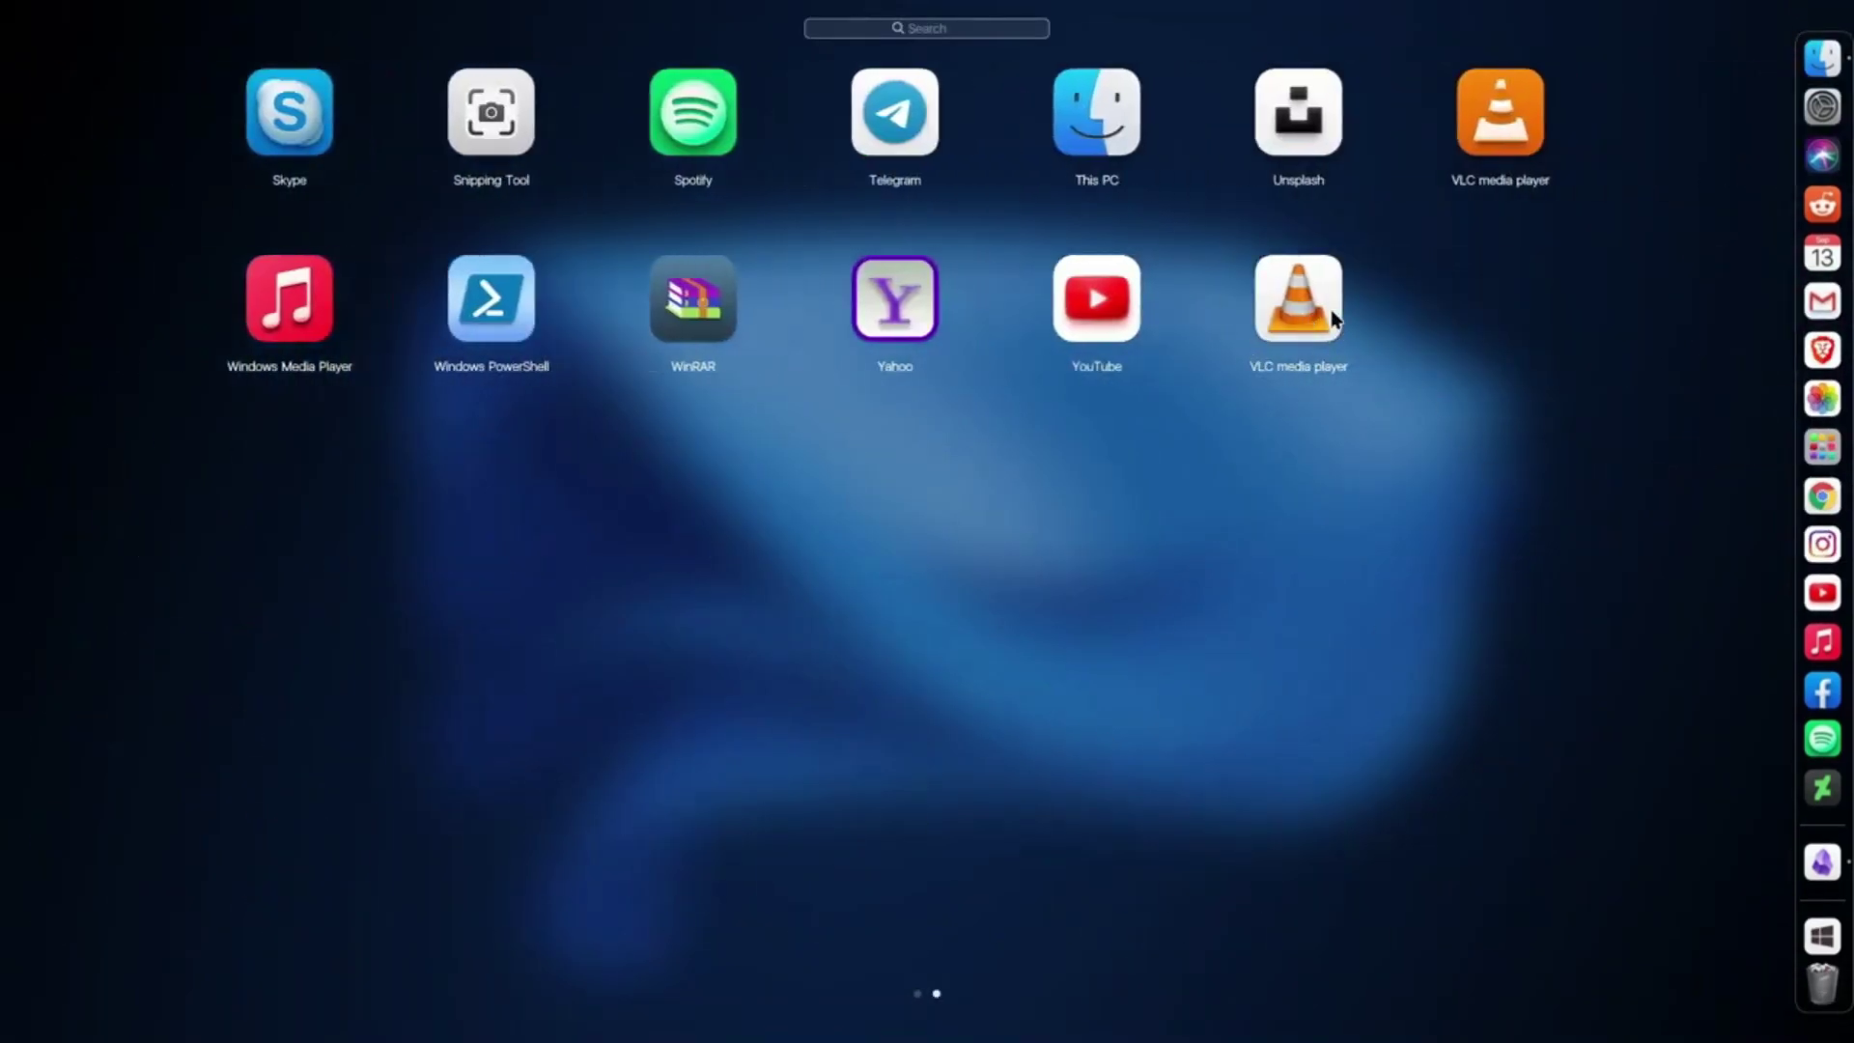
- Set the colourful abstract 3D image from Pictures as the desktop background
{"action": "scroll", "coordinate": [1405, 543], "scroll_direction": "up", "scroll_amount": 1}
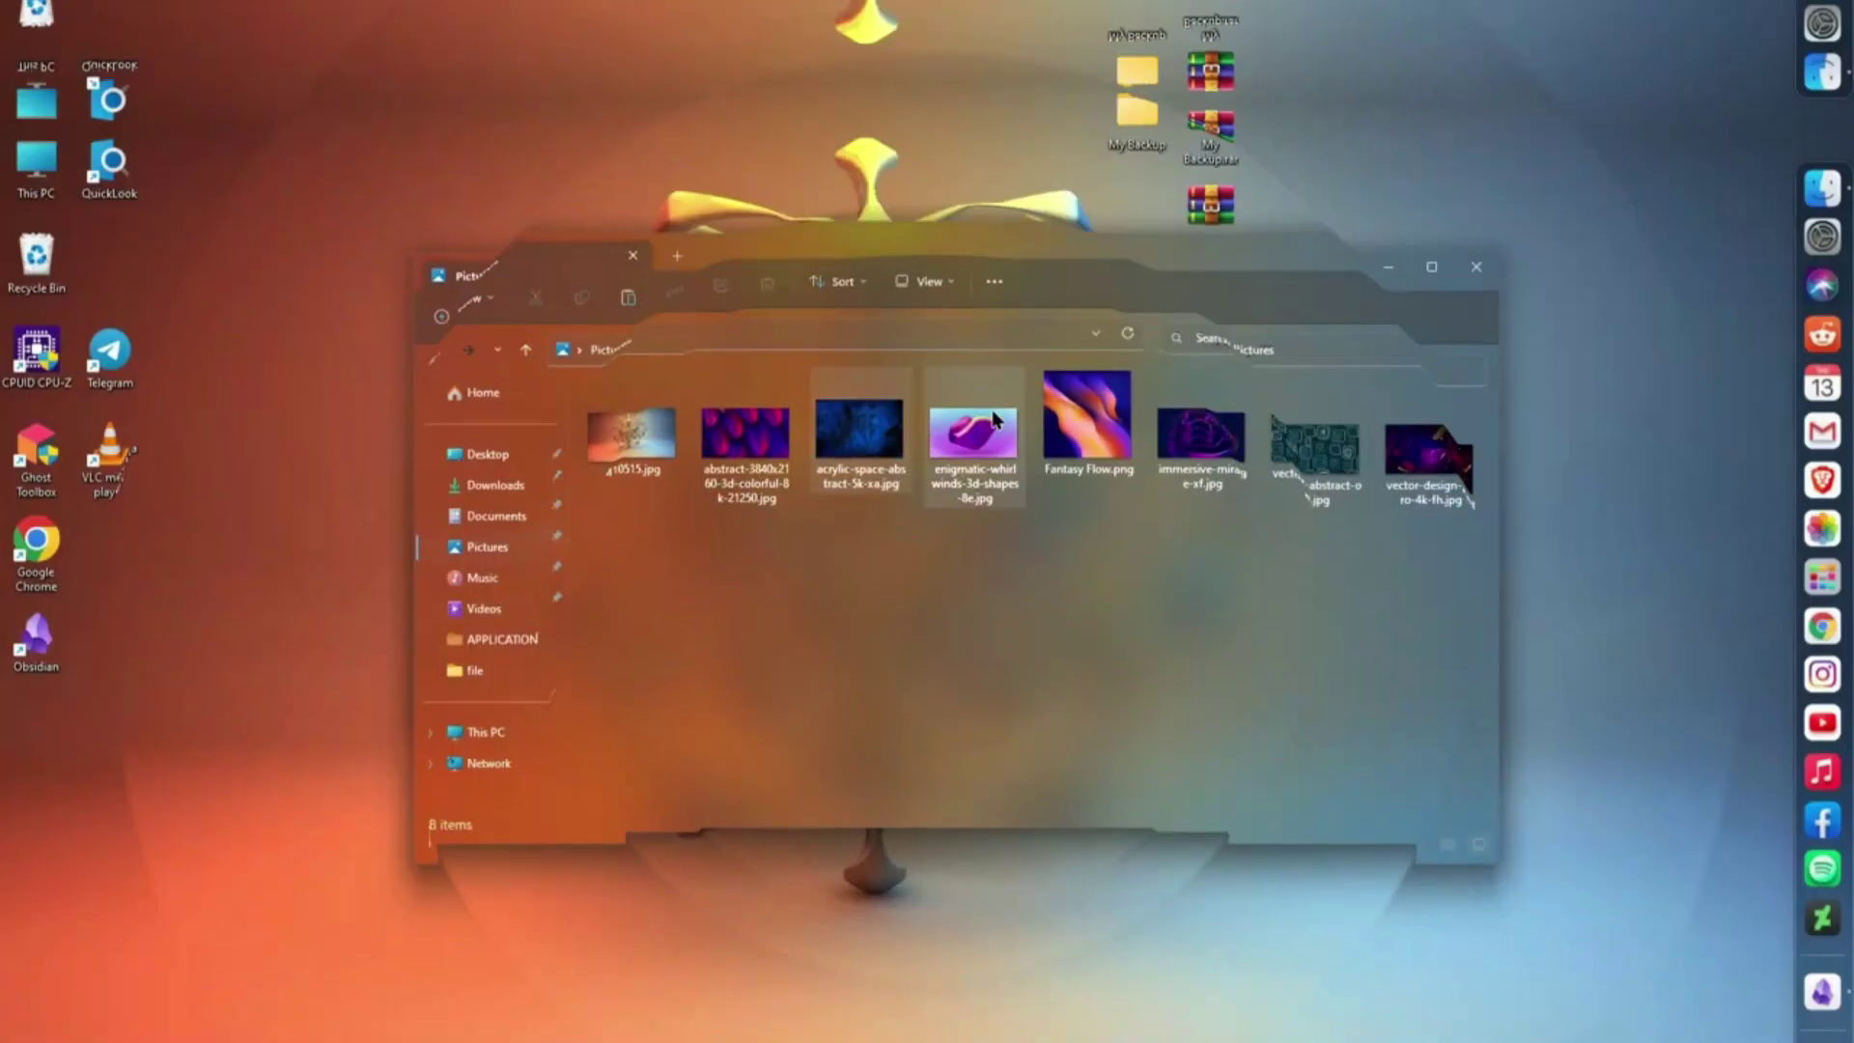
{"action": "left_click", "coordinate": [758, 413]}
{"action": "left_click", "coordinate": [1086, 228]}
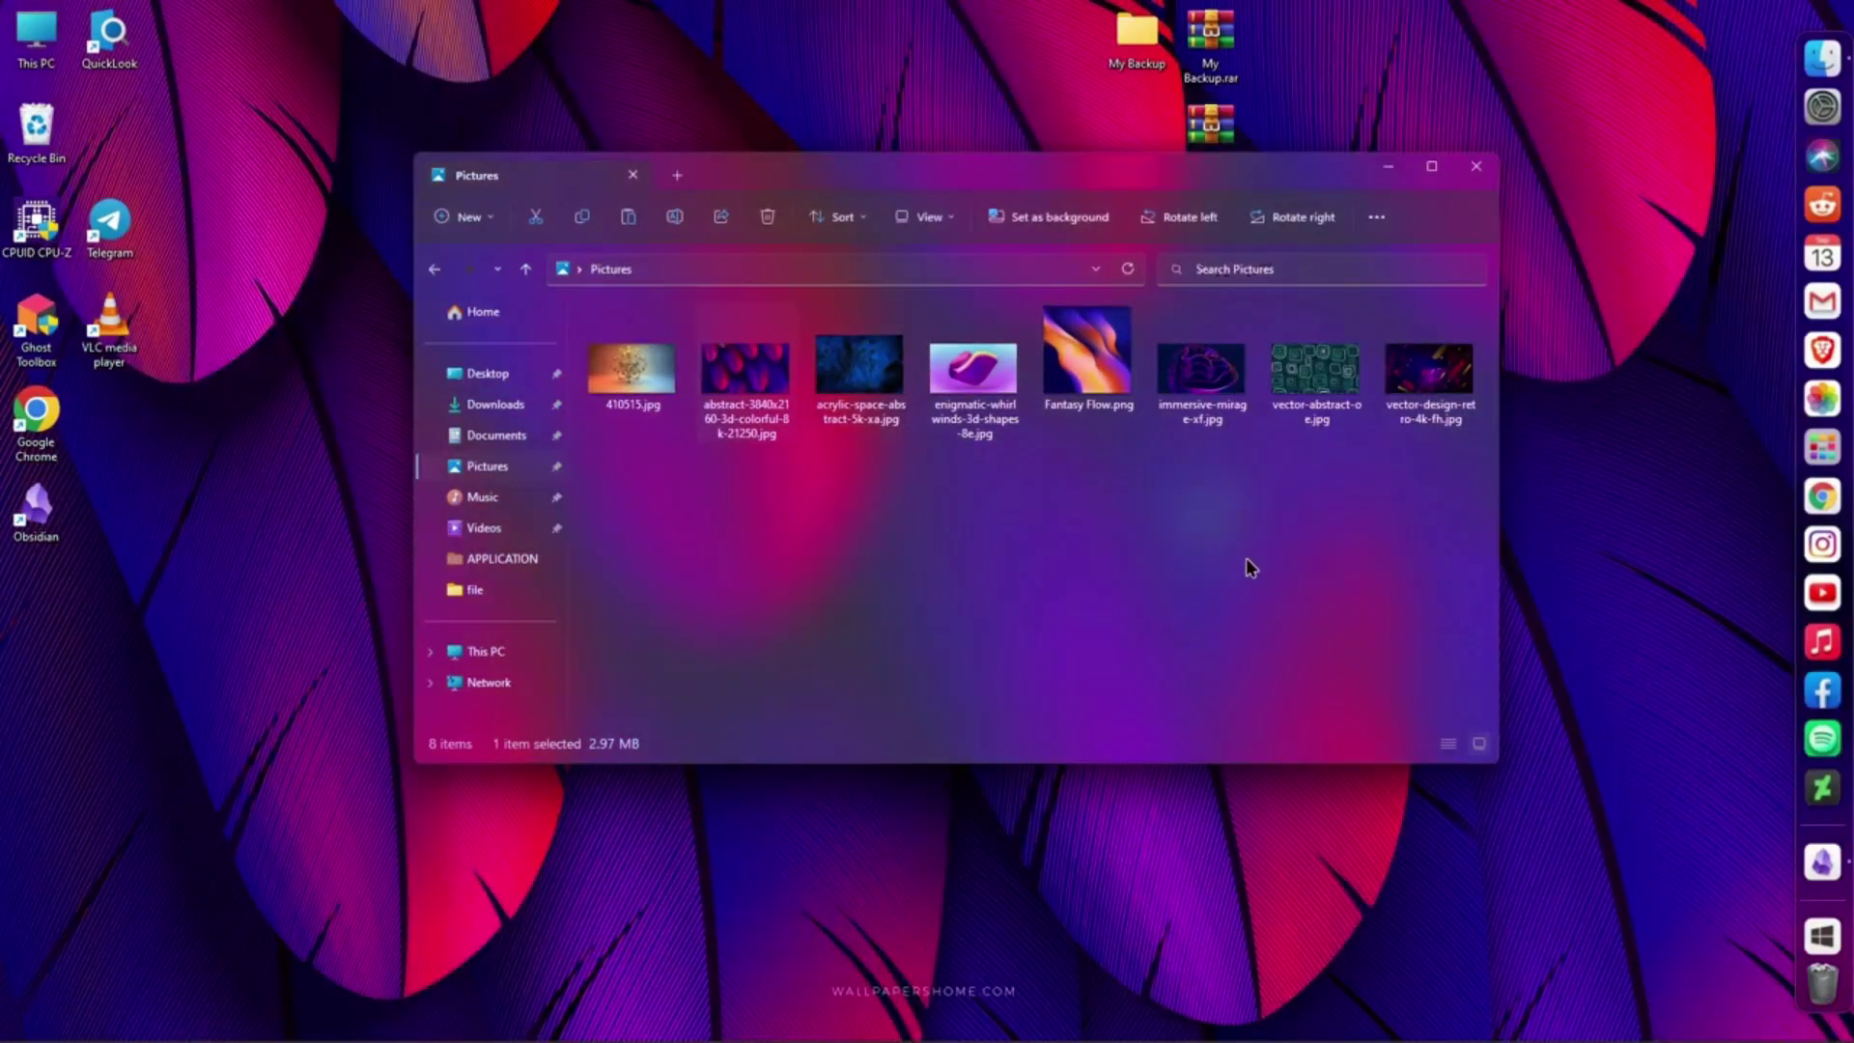
{"action": "left_click", "coordinate": [1475, 170]}
- Hide the desktop icons by unchecking View > Show desktop icons
{"action": "right_click", "coordinate": [1346, 170]}
{"action": "mouse_move", "coordinate": [1386, 176]}
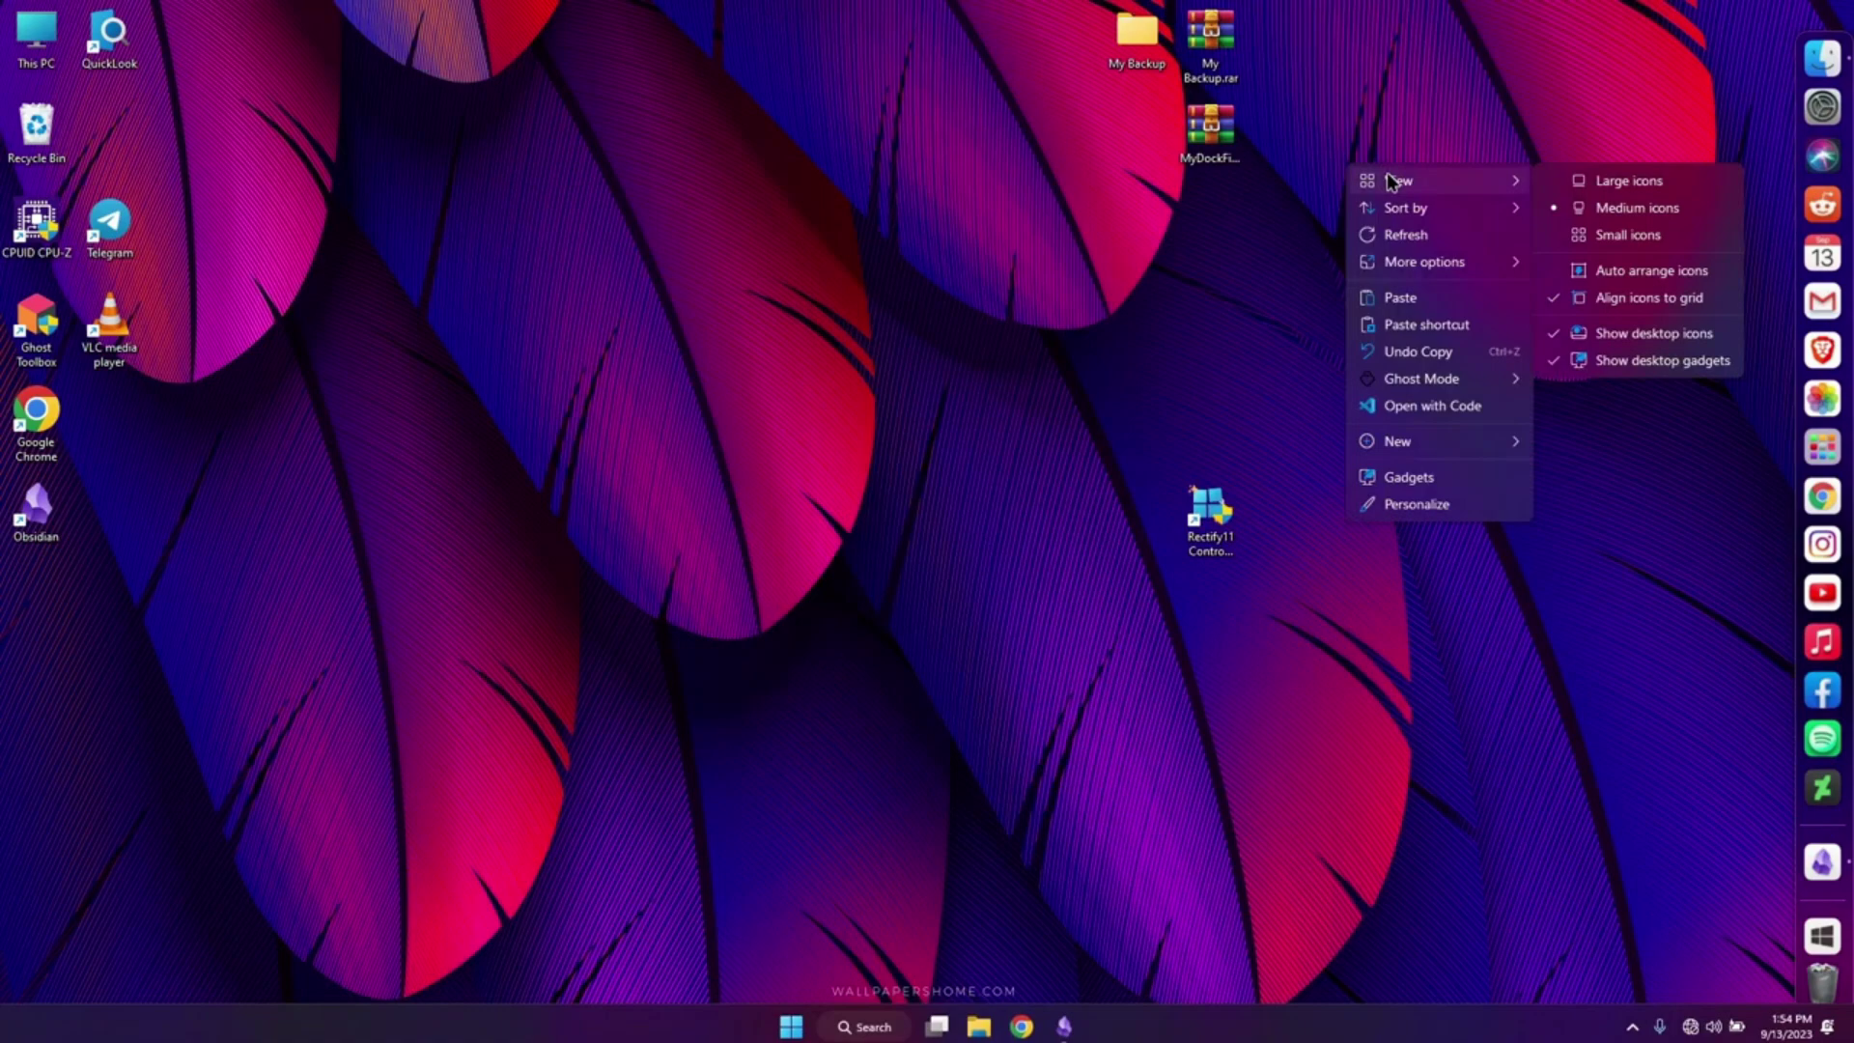
{"action": "left_click", "coordinate": [1595, 334]}
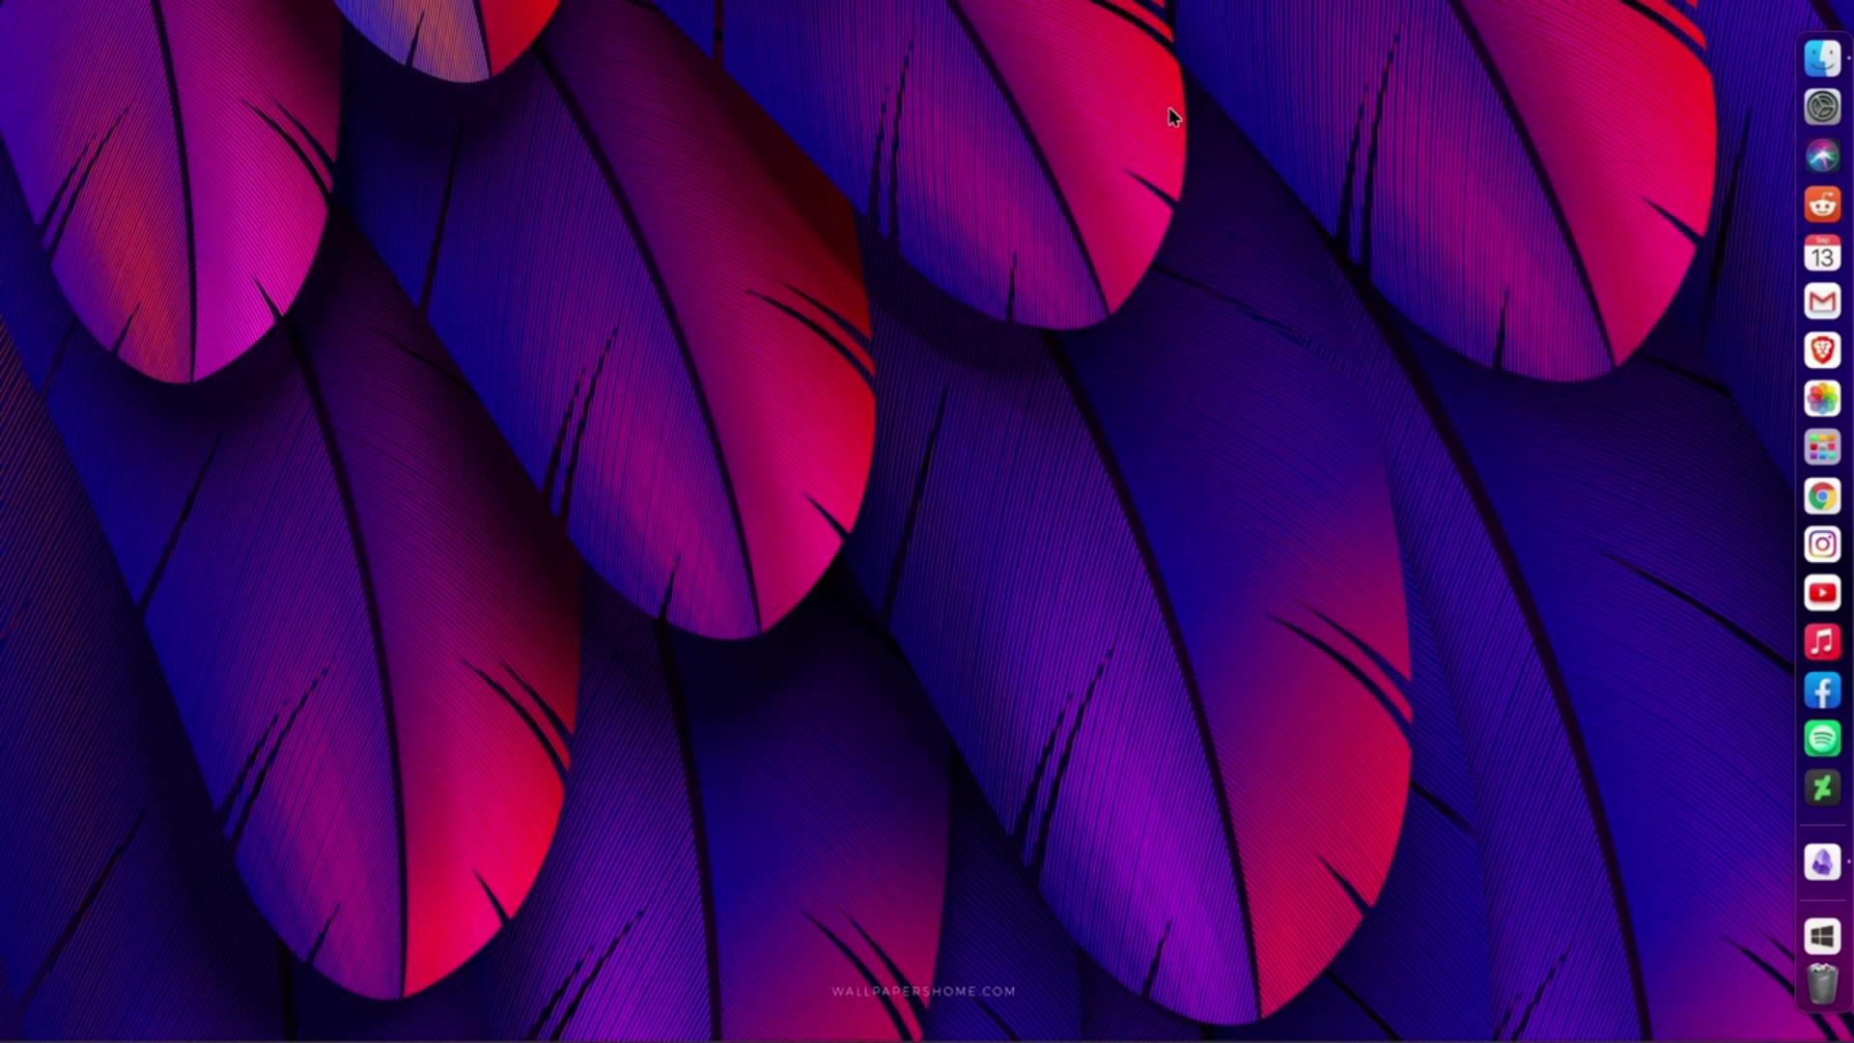